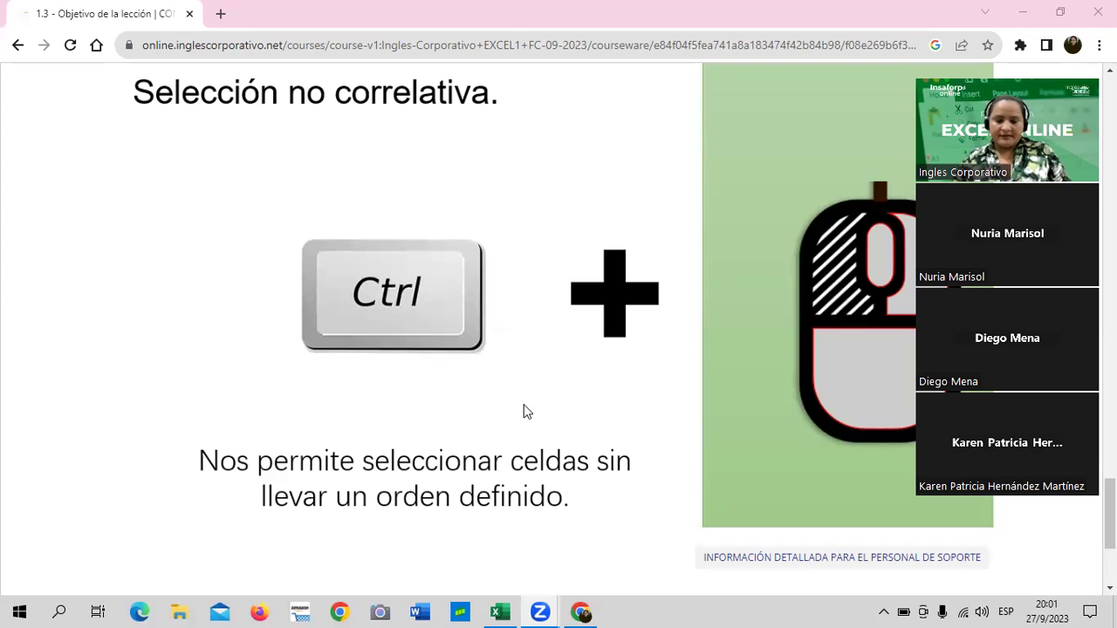
Scroll back up through the lesson 1.3 cell-selection slides to the lesson title and unit bar.
{"action": "scroll", "coordinate": [351, 237], "scroll_direction": "up", "scroll_amount": 3}
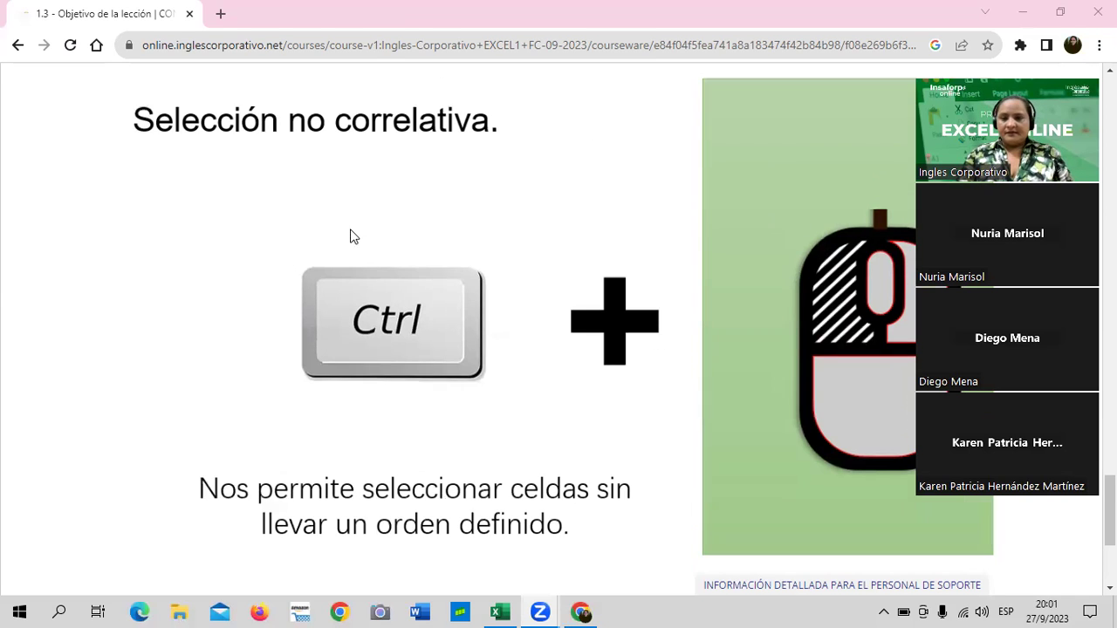
{"action": "scroll", "coordinate": [339, 265], "scroll_direction": "up", "scroll_amount": 3}
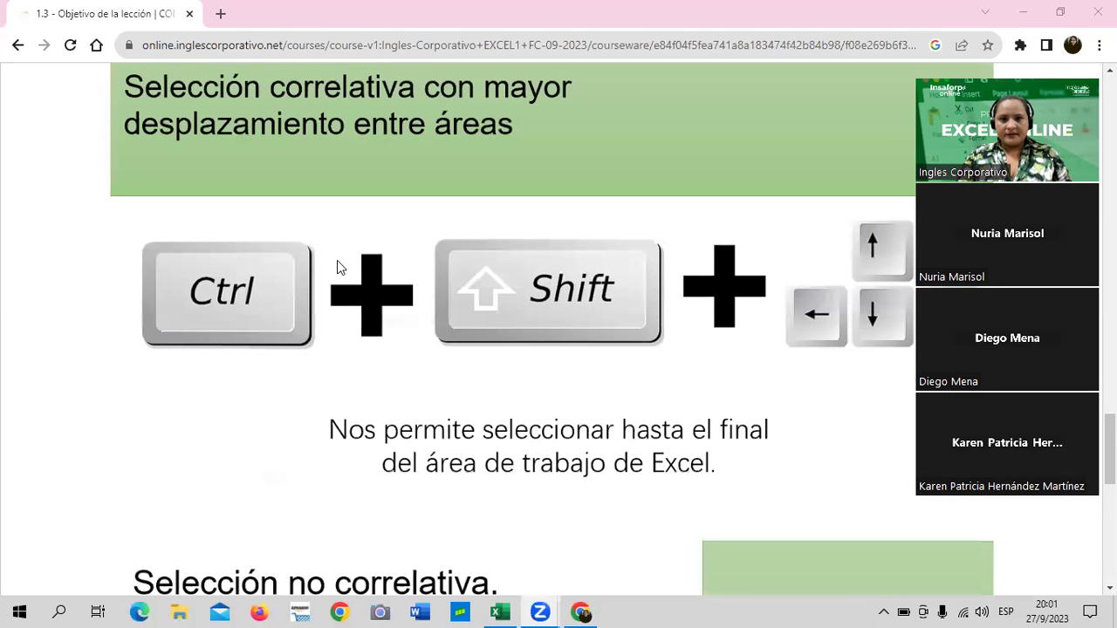
{"action": "scroll", "coordinate": [587, 342], "scroll_direction": "up", "scroll_amount": 6}
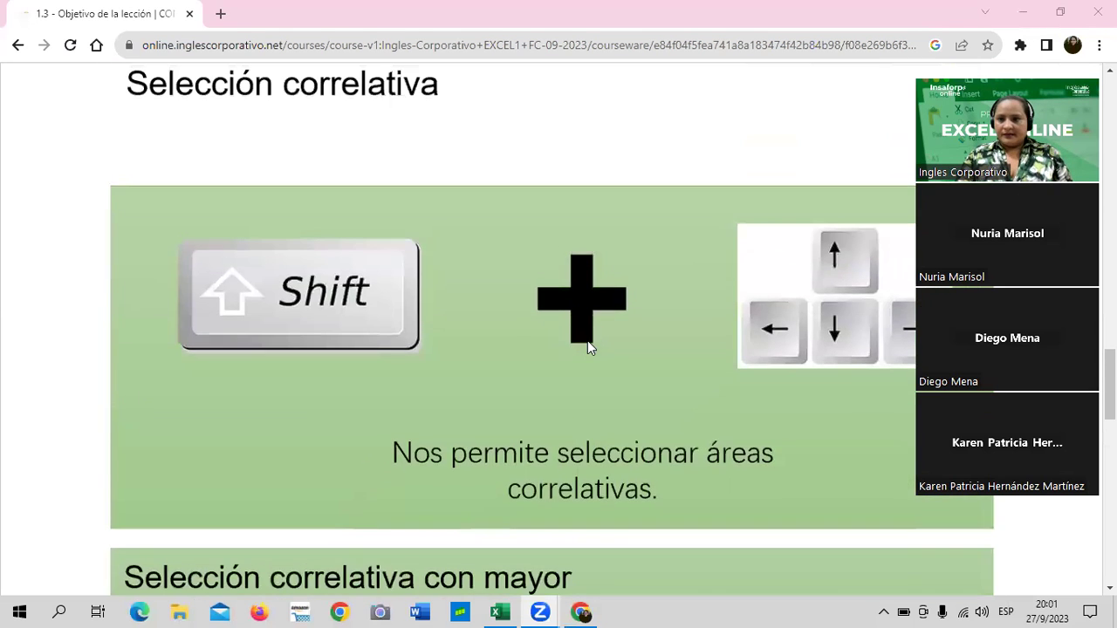
{"action": "scroll", "coordinate": [587, 343], "scroll_direction": "up", "scroll_amount": 3}
{"action": "scroll", "coordinate": [587, 345], "scroll_direction": "up", "scroll_amount": 3}
{"action": "scroll", "coordinate": [587, 349], "scroll_direction": "up", "scroll_amount": 3}
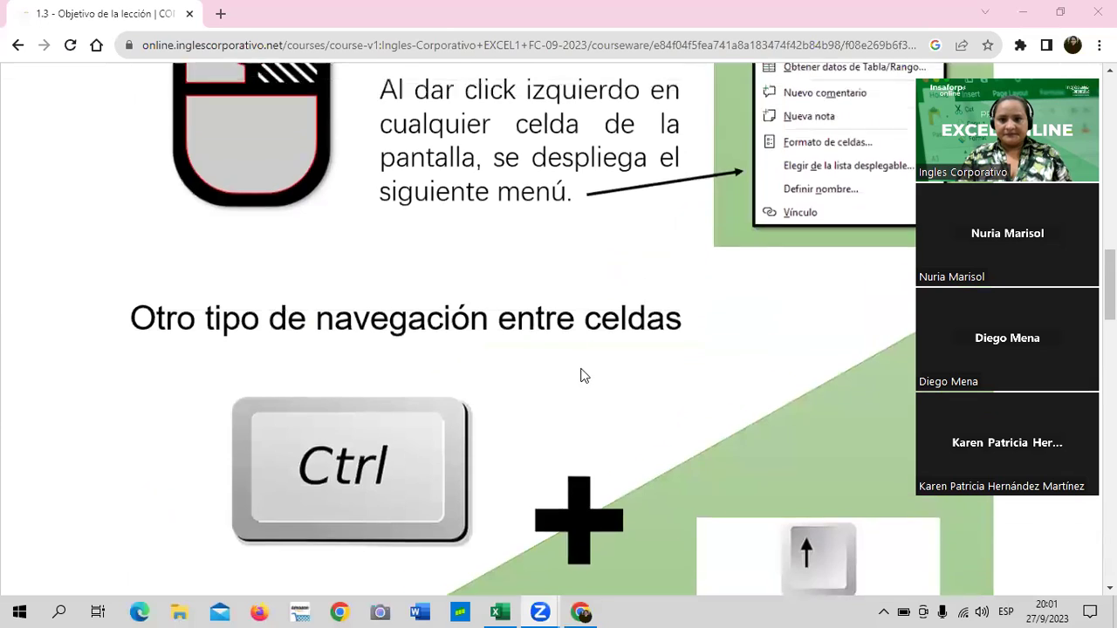
{"action": "scroll", "coordinate": [581, 374], "scroll_direction": "up", "scroll_amount": 4}
{"action": "scroll", "coordinate": [581, 375], "scroll_direction": "up", "scroll_amount": 2}
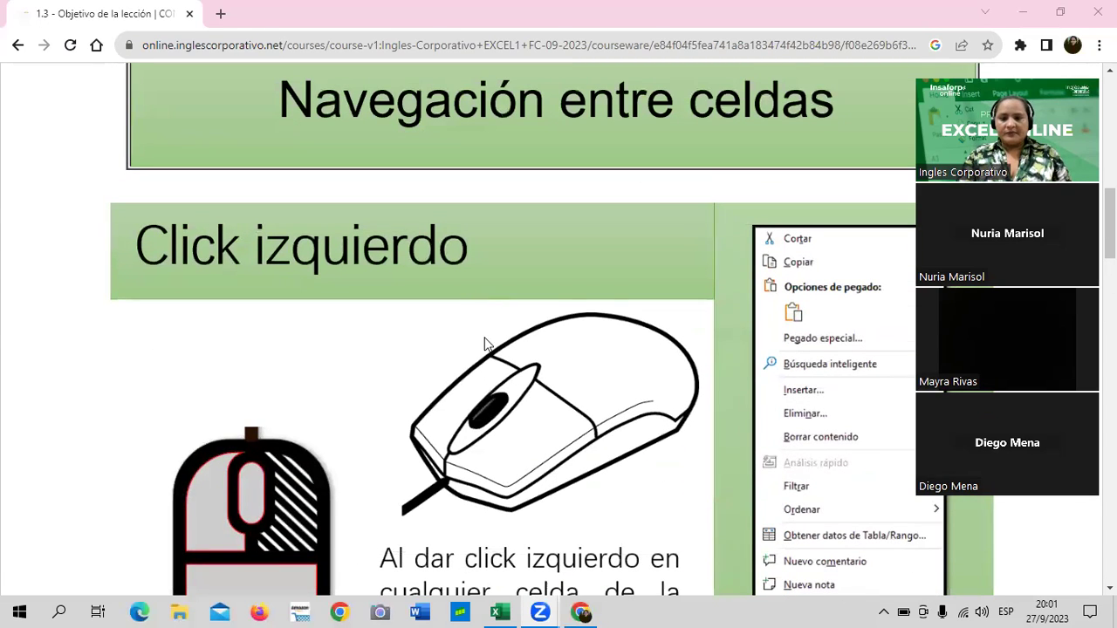
{"action": "scroll", "coordinate": [486, 344], "scroll_direction": "up", "scroll_amount": 3}
{"action": "scroll", "coordinate": [486, 345], "scroll_direction": "up", "scroll_amount": 2}
{"action": "scroll", "coordinate": [486, 345], "scroll_direction": "up", "scroll_amount": 3}
{"action": "scroll", "coordinate": [484, 342], "scroll_direction": "up", "scroll_amount": 1}
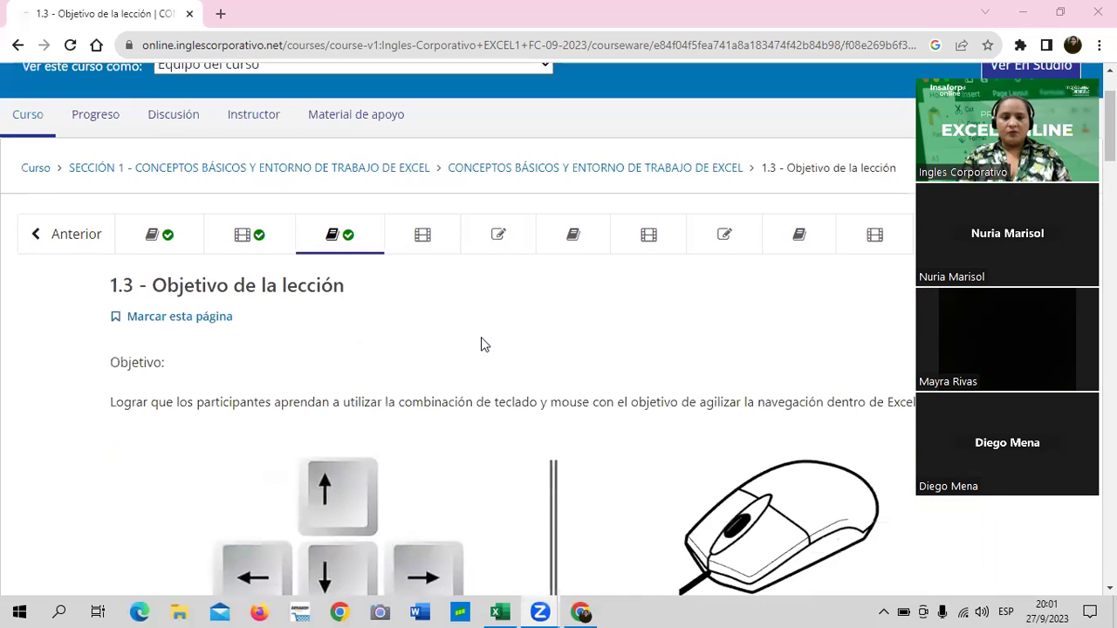
{"action": "scroll", "coordinate": [483, 340], "scroll_direction": "up", "scroll_amount": 1}
{"action": "scroll", "coordinate": [482, 343], "scroll_direction": "down", "scroll_amount": 1}
{"action": "scroll", "coordinate": [482, 344], "scroll_direction": "down", "scroll_amount": 2}
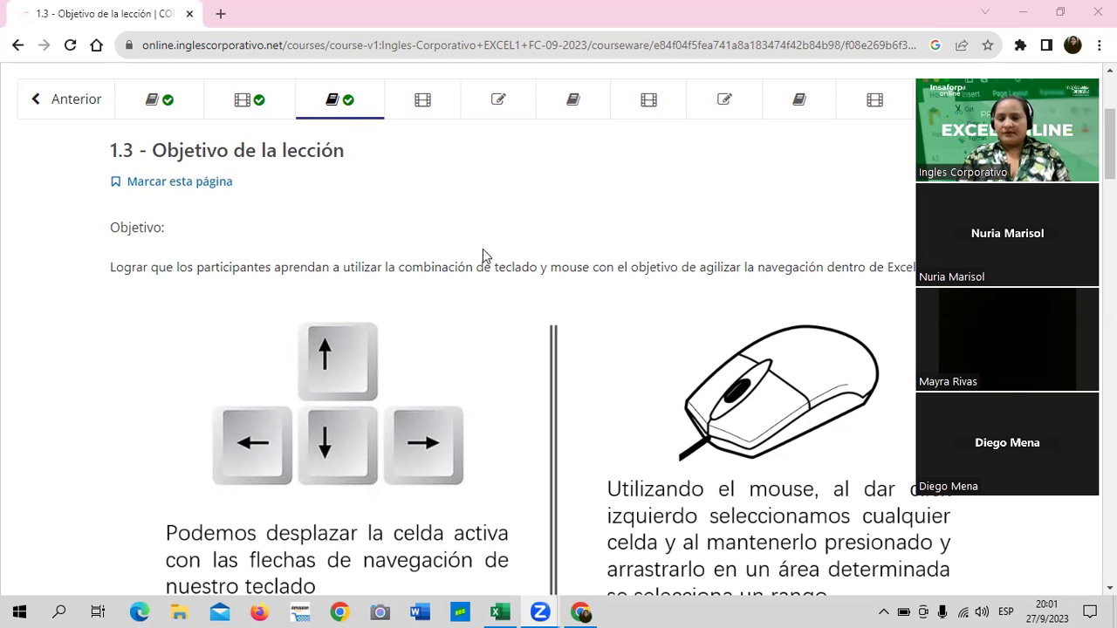
{"action": "scroll", "coordinate": [541, 257], "scroll_direction": "down", "scroll_amount": 1}
{"action": "scroll", "coordinate": [536, 259], "scroll_direction": "up", "scroll_amount": 2}
{"action": "scroll", "coordinate": [537, 259], "scroll_direction": "up", "scroll_amount": 1}
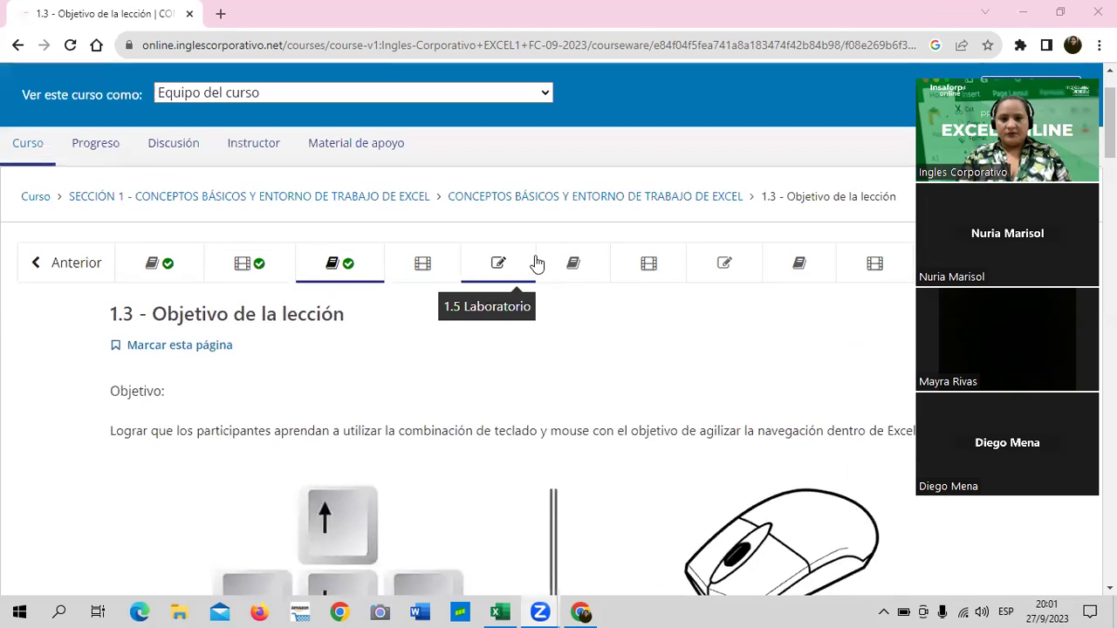
{"action": "scroll", "coordinate": [536, 262], "scroll_direction": "up", "scroll_amount": 1}
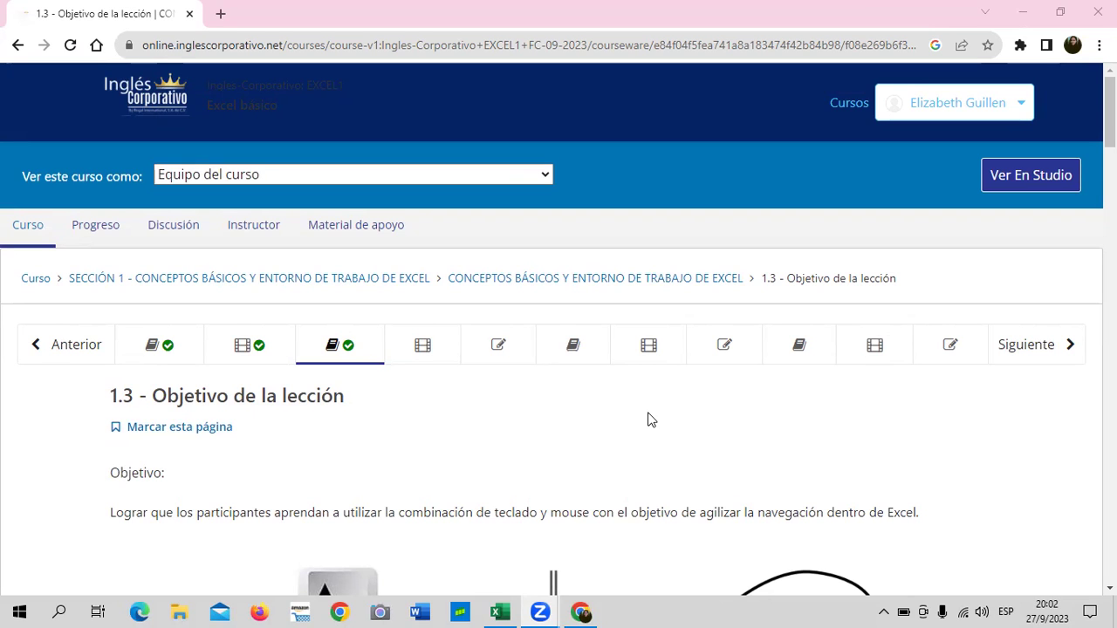
{"action": "scroll", "coordinate": [647, 417], "scroll_direction": "down", "scroll_amount": 3}
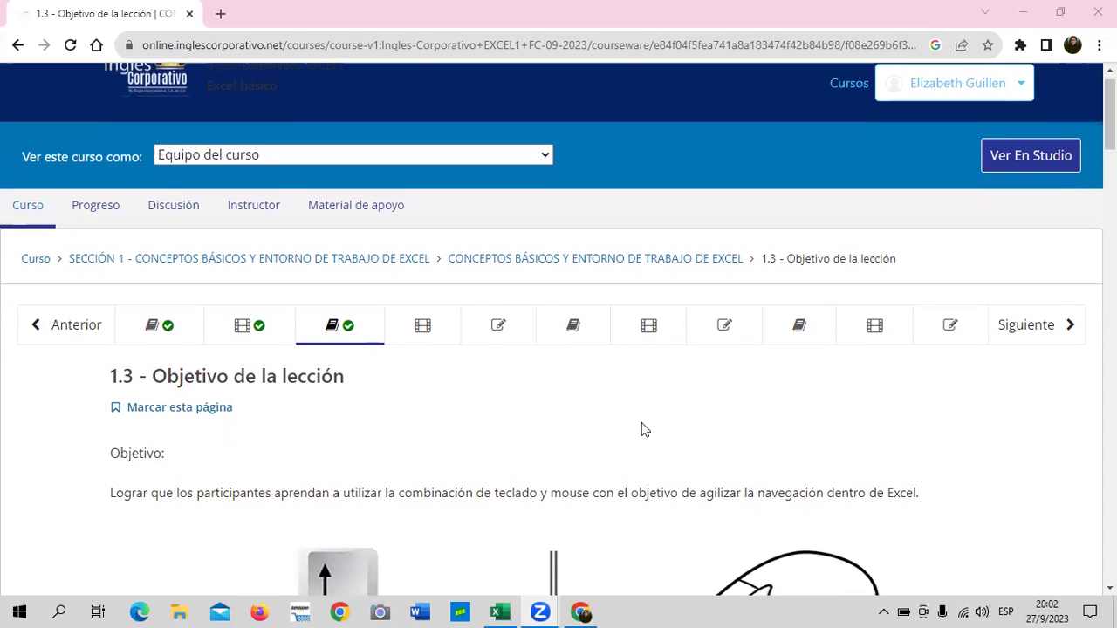
{"action": "scroll", "coordinate": [644, 416], "scroll_direction": "up", "scroll_amount": 2}
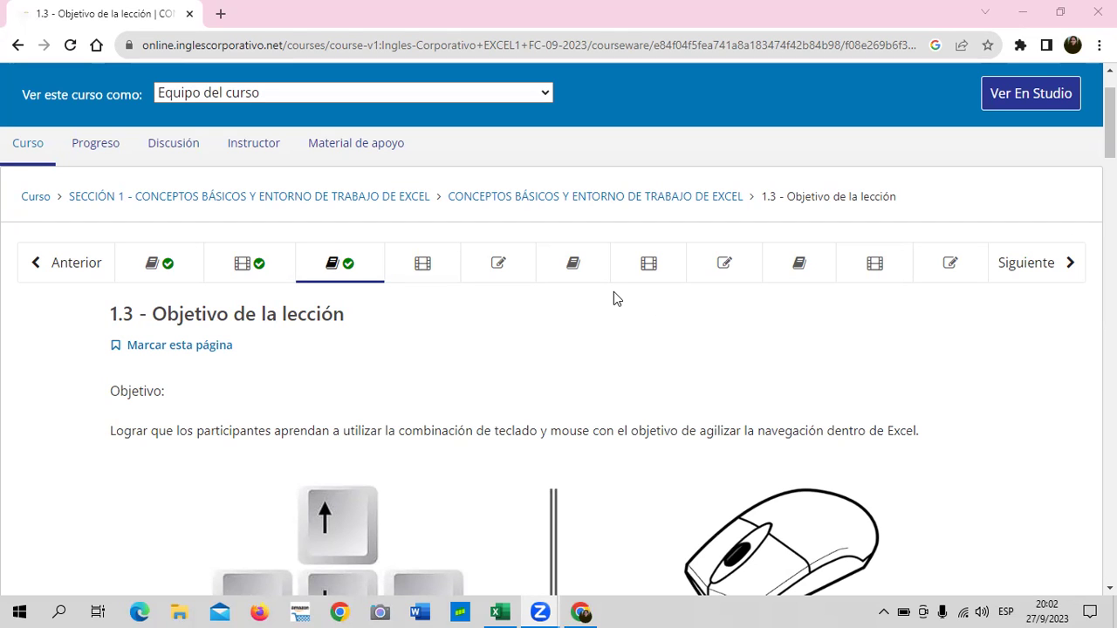
{"action": "scroll", "coordinate": [536, 307], "scroll_direction": "down", "scroll_amount": 1}
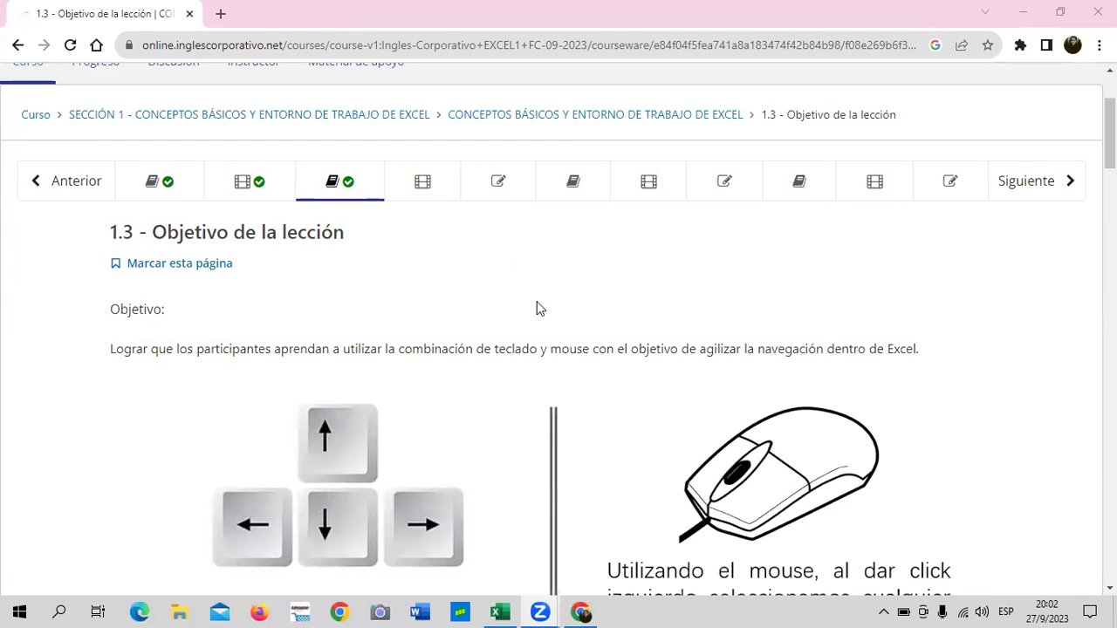
{"action": "scroll", "coordinate": [536, 302], "scroll_direction": "down", "scroll_amount": 2}
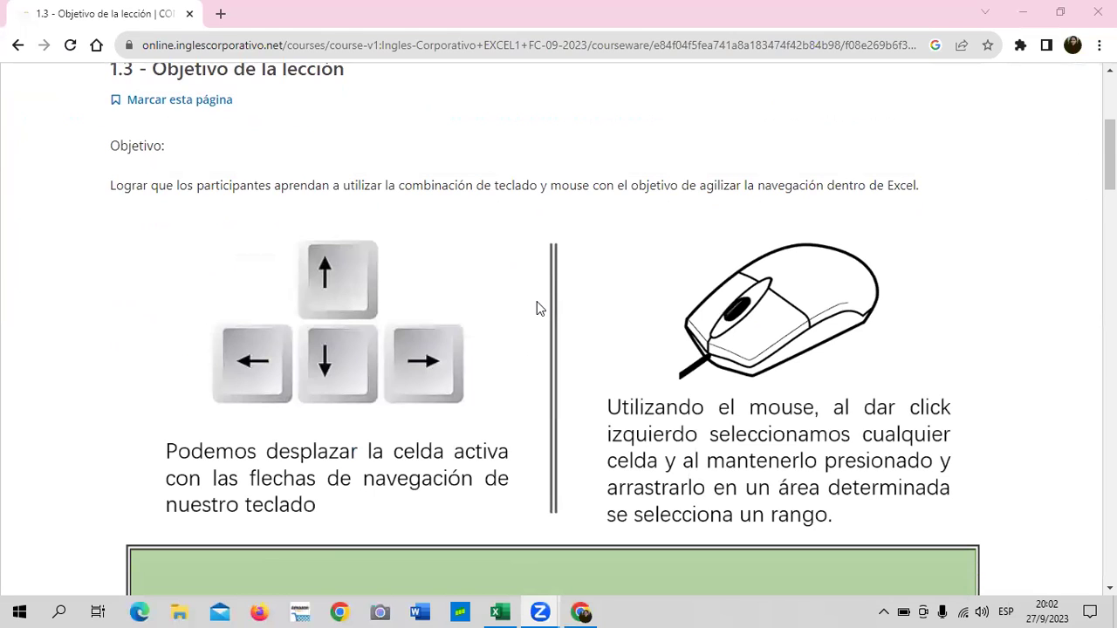
{"action": "scroll", "coordinate": [535, 305], "scroll_direction": "down", "scroll_amount": 1}
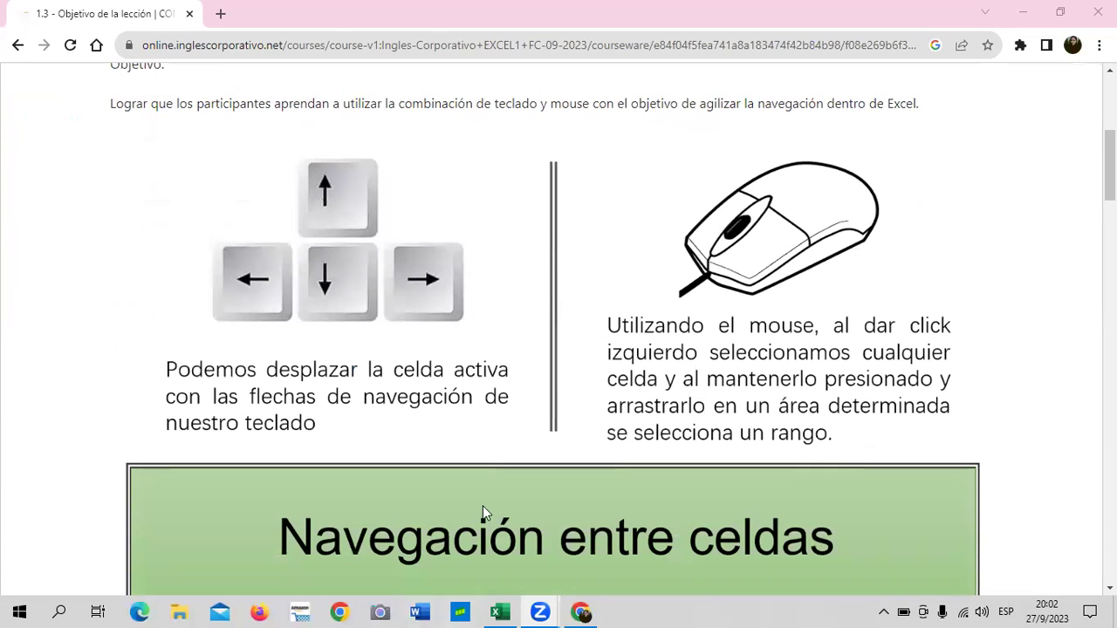
Bring the 1.2 Navegación en Excel sales workbook forward, then return to the course lesson page.
{"action": "mouse_move", "coordinate": [499, 610]}
{"action": "left_click", "coordinate": [505, 553]}
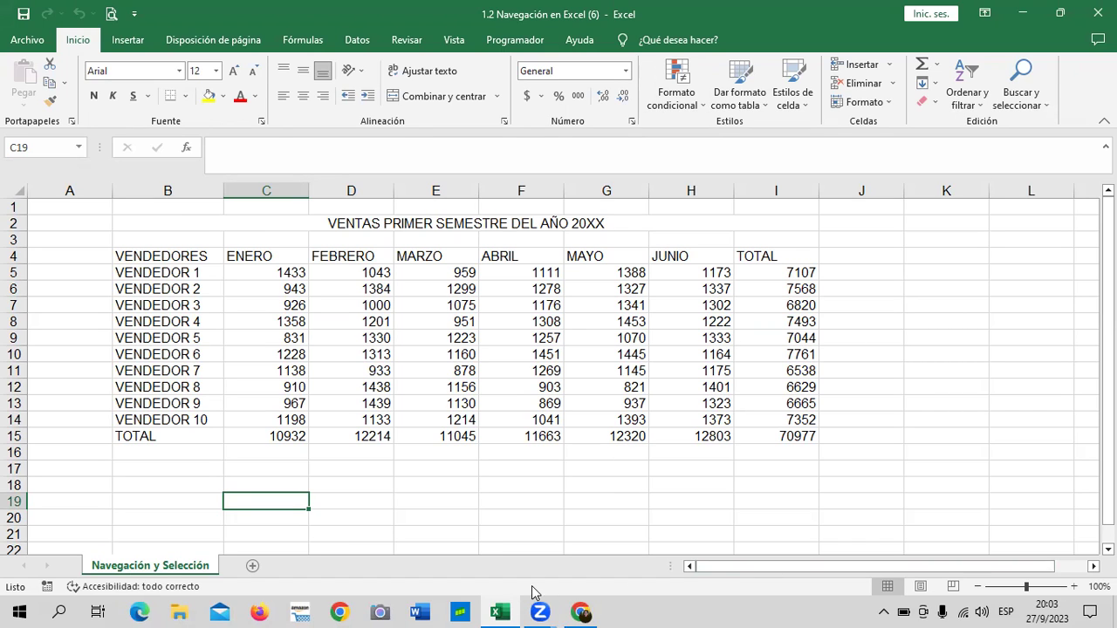
{"action": "left_click", "coordinate": [580, 611]}
Scroll around the lesson 1.3 objective page to look over the next units, 1.4 and 1.5.
{"action": "scroll", "coordinate": [585, 405], "scroll_direction": "up", "scroll_amount": 3}
{"action": "scroll", "coordinate": [586, 405], "scroll_direction": "up", "scroll_amount": 2}
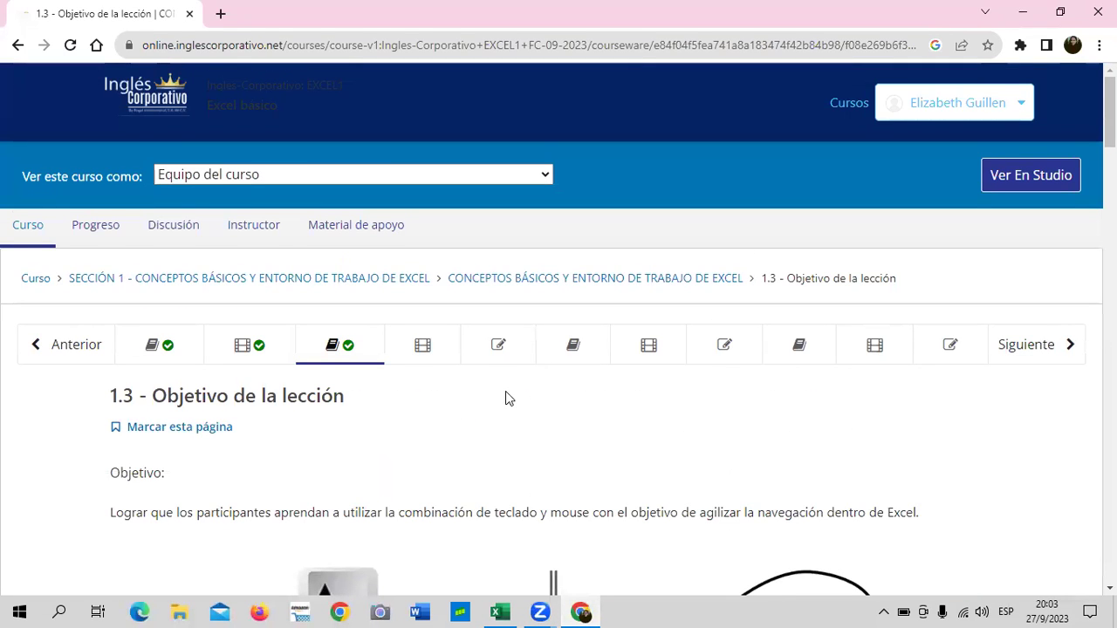
{"action": "scroll", "coordinate": [357, 457], "scroll_direction": "down", "scroll_amount": 2}
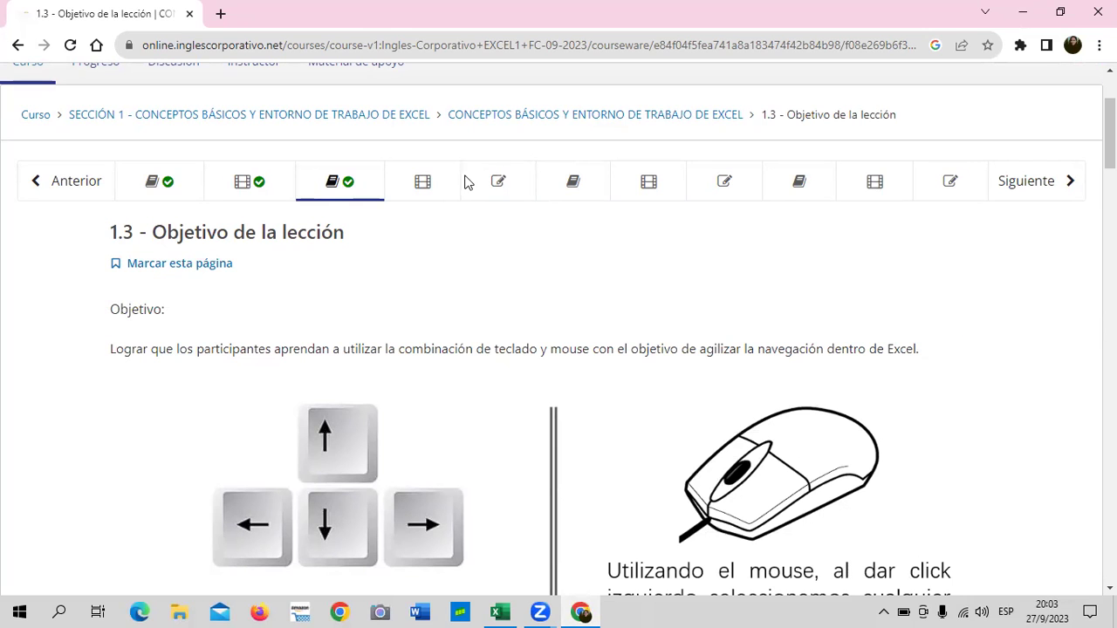
{"action": "scroll", "coordinate": [474, 274], "scroll_direction": "up", "scroll_amount": 2}
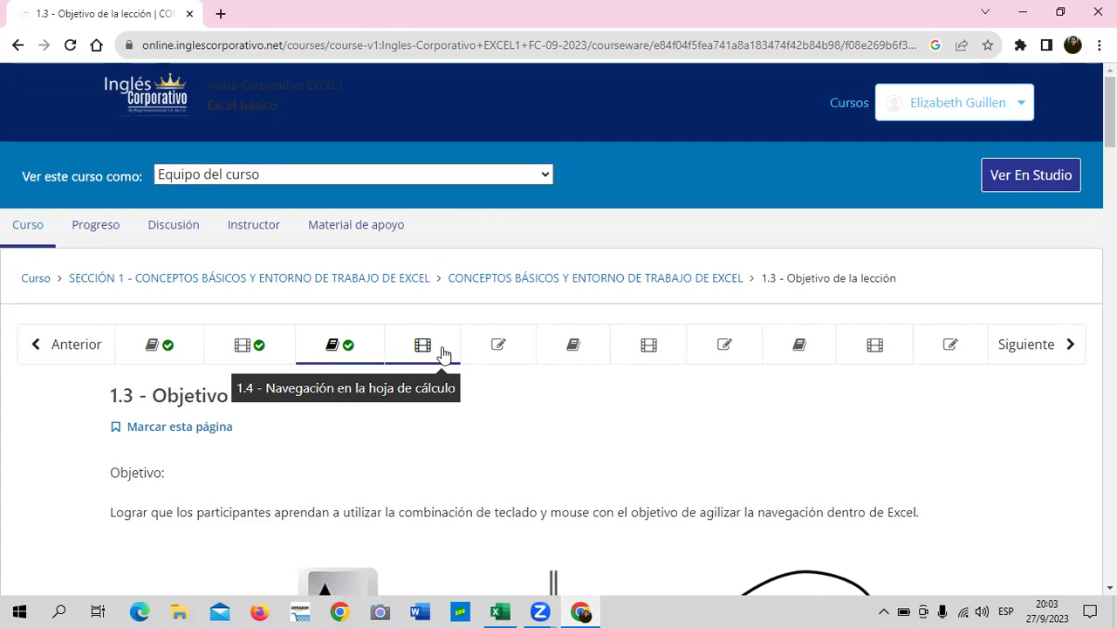
{"action": "scroll", "coordinate": [446, 384], "scroll_direction": "down", "scroll_amount": 1}
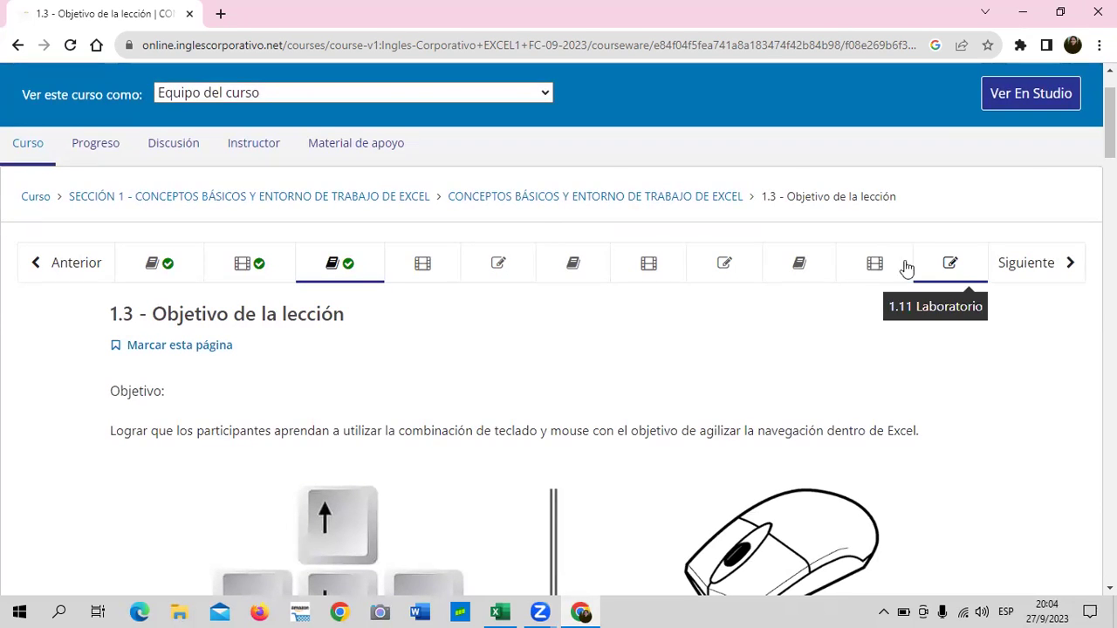
{"action": "left_click", "coordinate": [532, 264]}
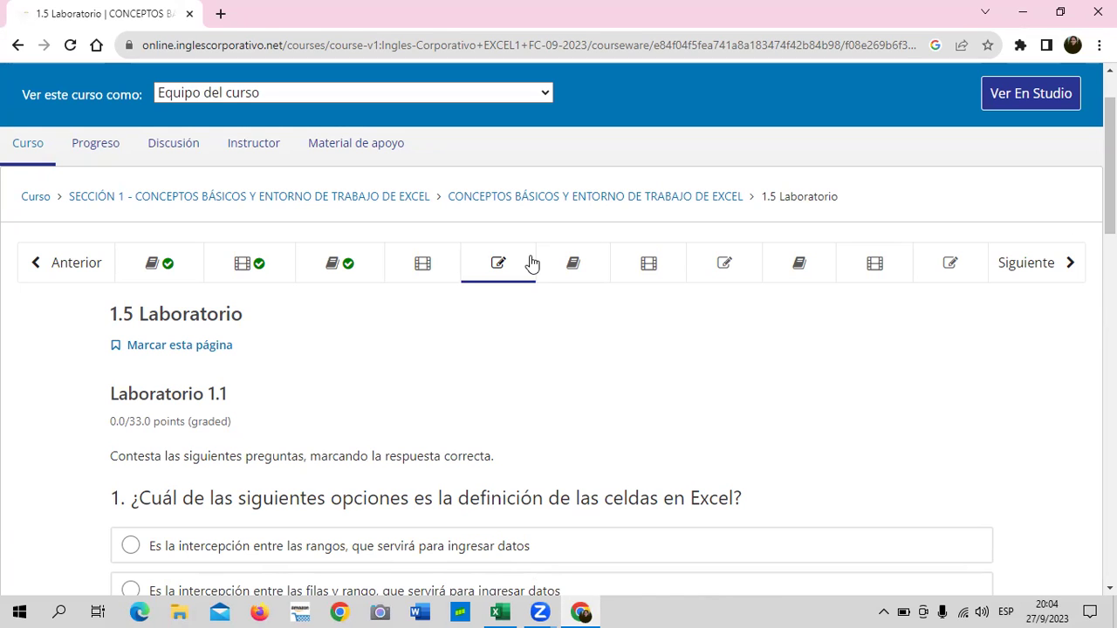
{"action": "scroll", "coordinate": [443, 358], "scroll_direction": "down", "scroll_amount": 1}
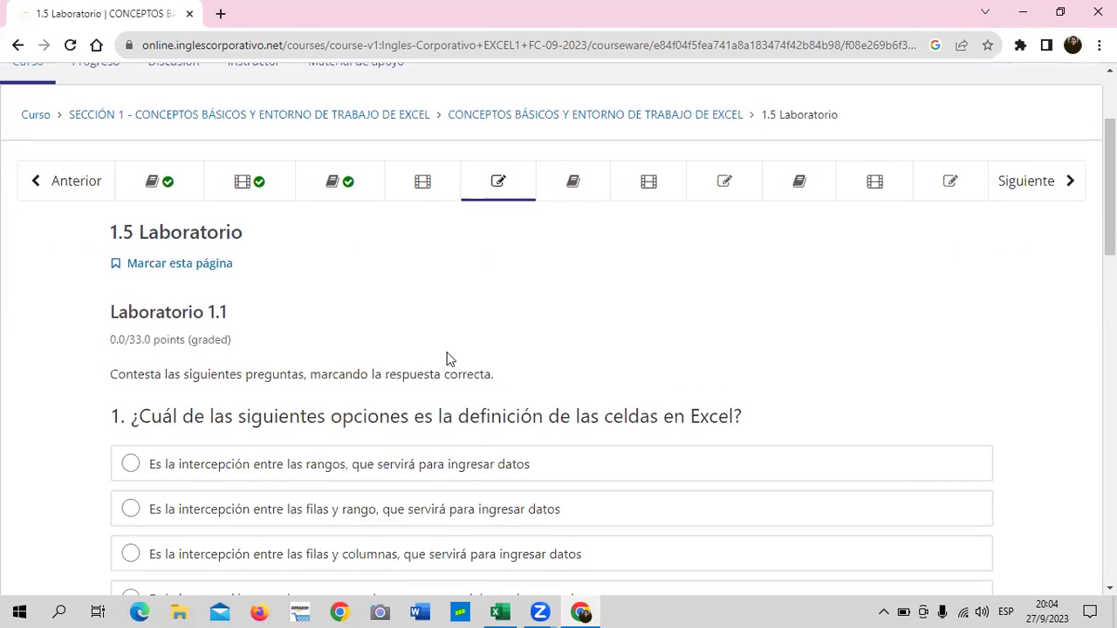
{"action": "scroll", "coordinate": [444, 356], "scroll_direction": "down", "scroll_amount": 2}
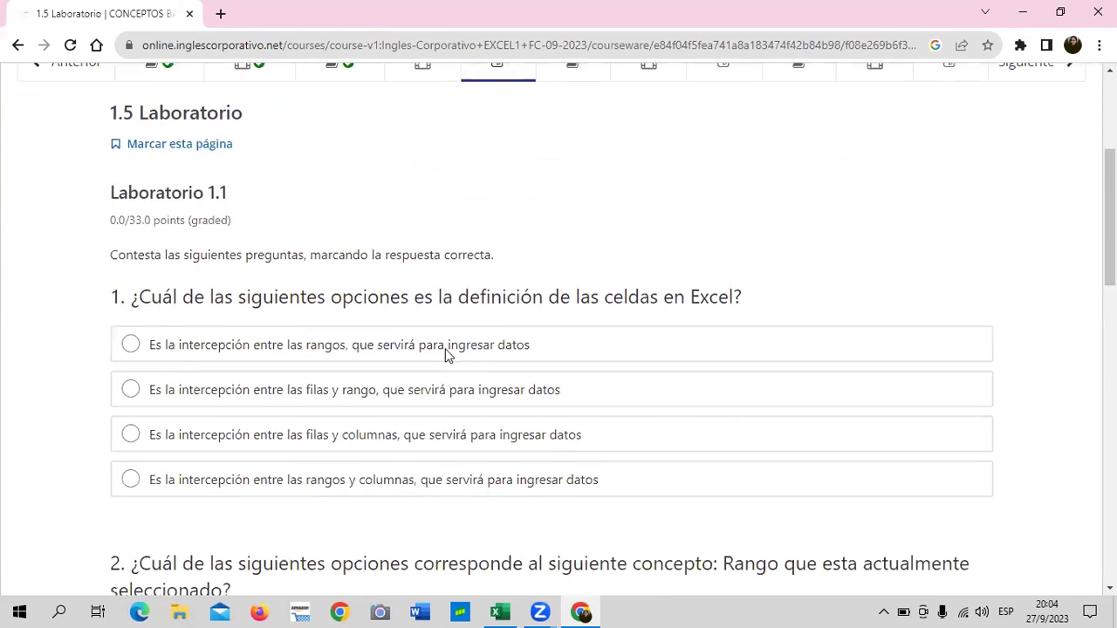
{"action": "scroll", "coordinate": [443, 355], "scroll_direction": "down", "scroll_amount": 6}
{"action": "scroll", "coordinate": [440, 352], "scroll_direction": "down", "scroll_amount": 2}
{"action": "scroll", "coordinate": [440, 352], "scroll_direction": "down", "scroll_amount": 2}
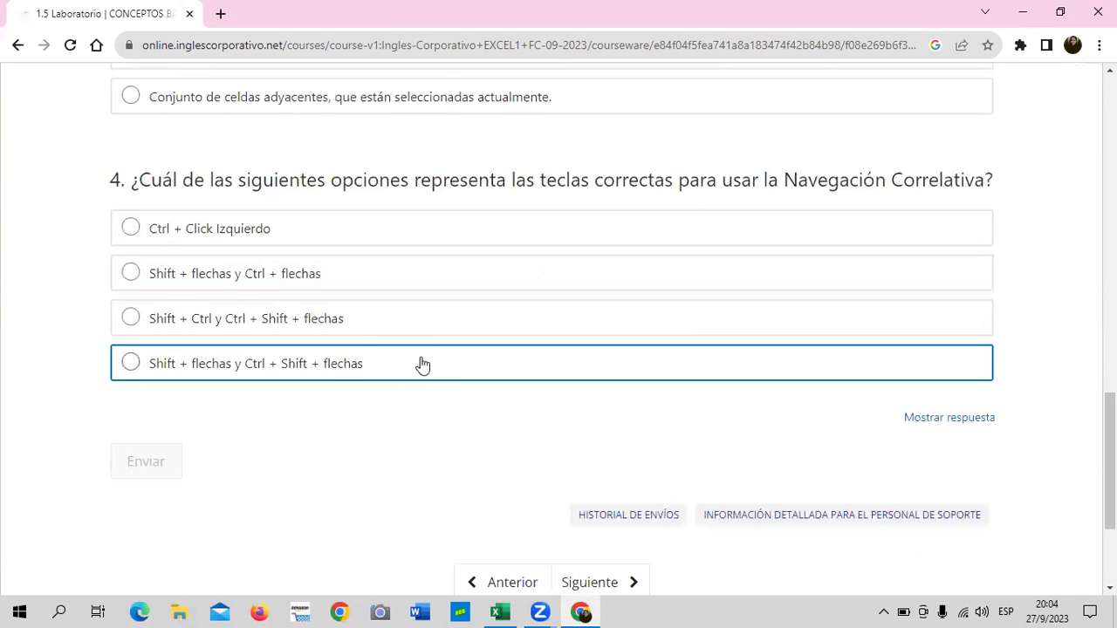
{"action": "scroll", "coordinate": [363, 325], "scroll_direction": "up", "scroll_amount": 5}
{"action": "scroll", "coordinate": [362, 324], "scroll_direction": "up", "scroll_amount": 2}
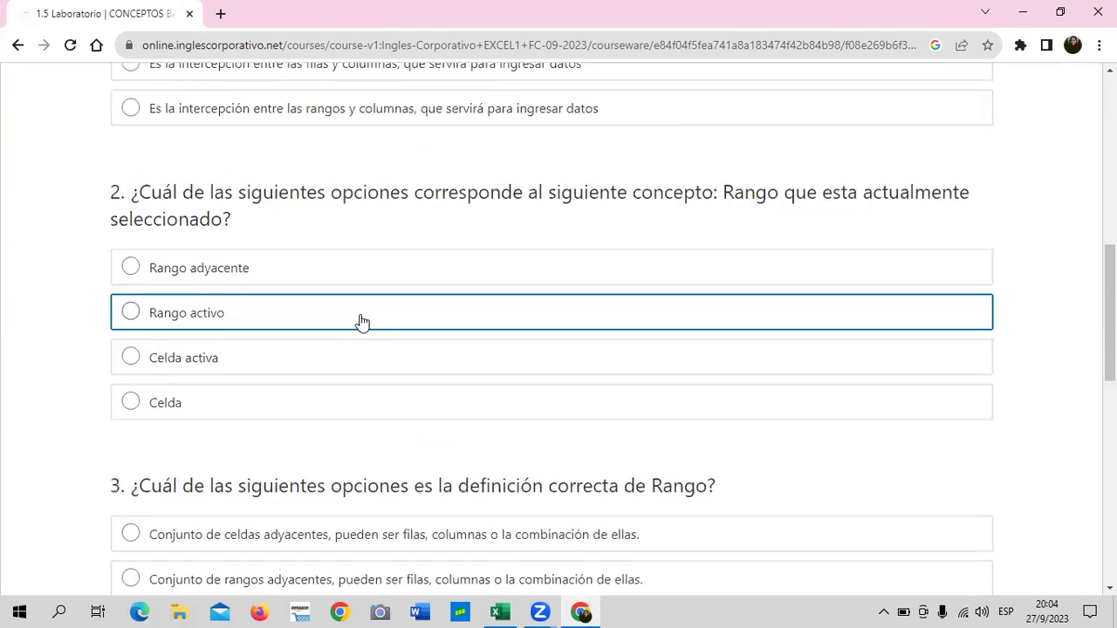
{"action": "scroll", "coordinate": [363, 323], "scroll_direction": "up", "scroll_amount": 2}
{"action": "scroll", "coordinate": [362, 322], "scroll_direction": "up", "scroll_amount": 3}
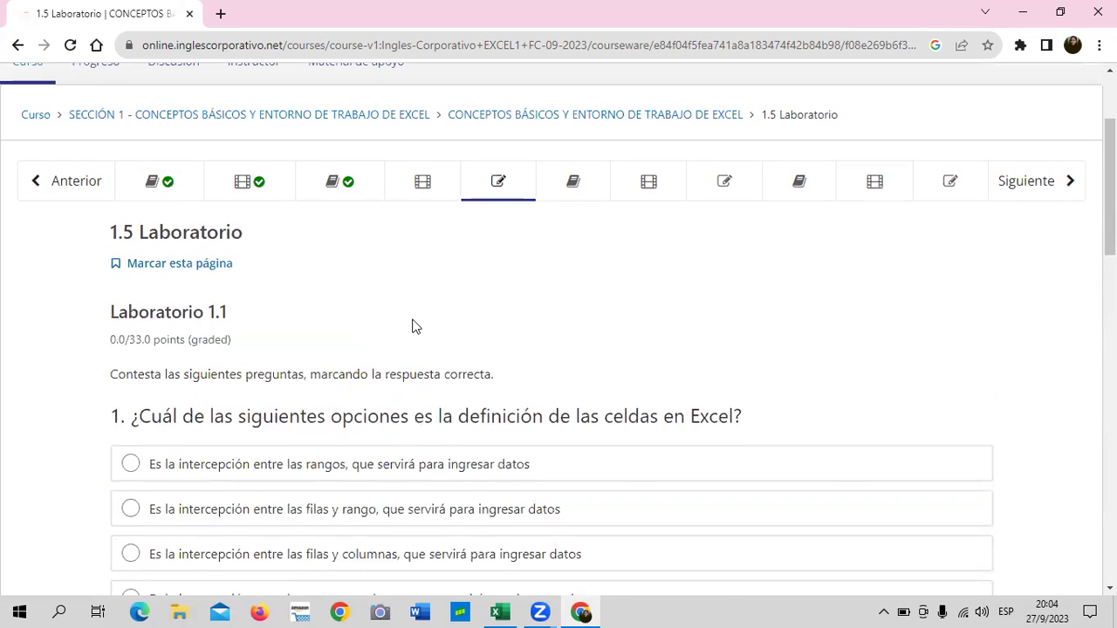
{"action": "scroll", "coordinate": [414, 324], "scroll_direction": "down", "scroll_amount": 1}
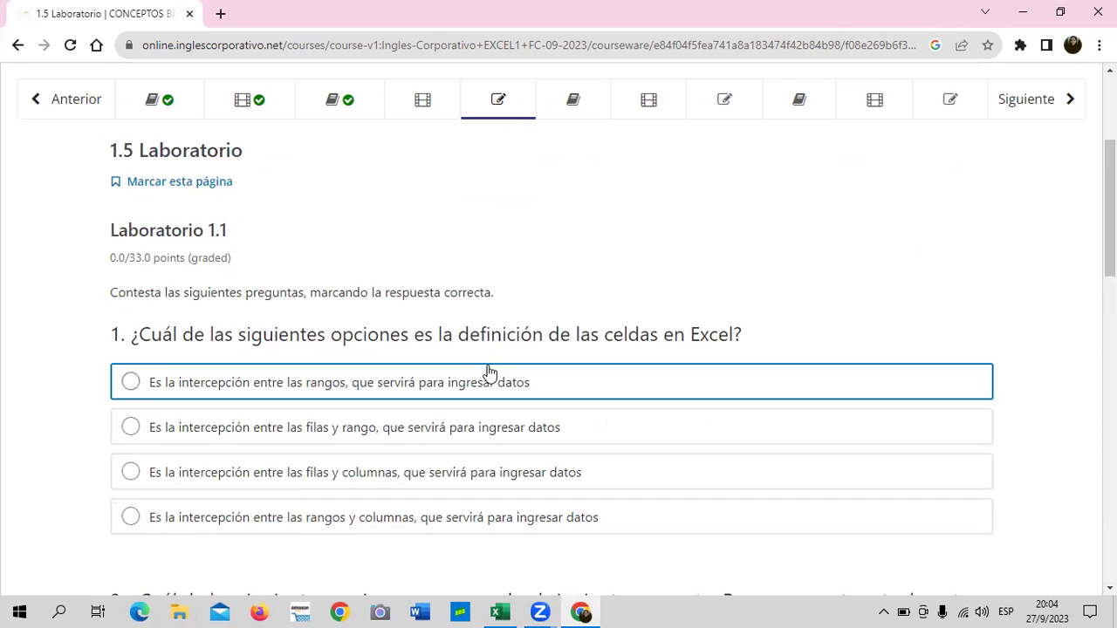
{"action": "scroll", "coordinate": [490, 366], "scroll_direction": "down", "scroll_amount": 2}
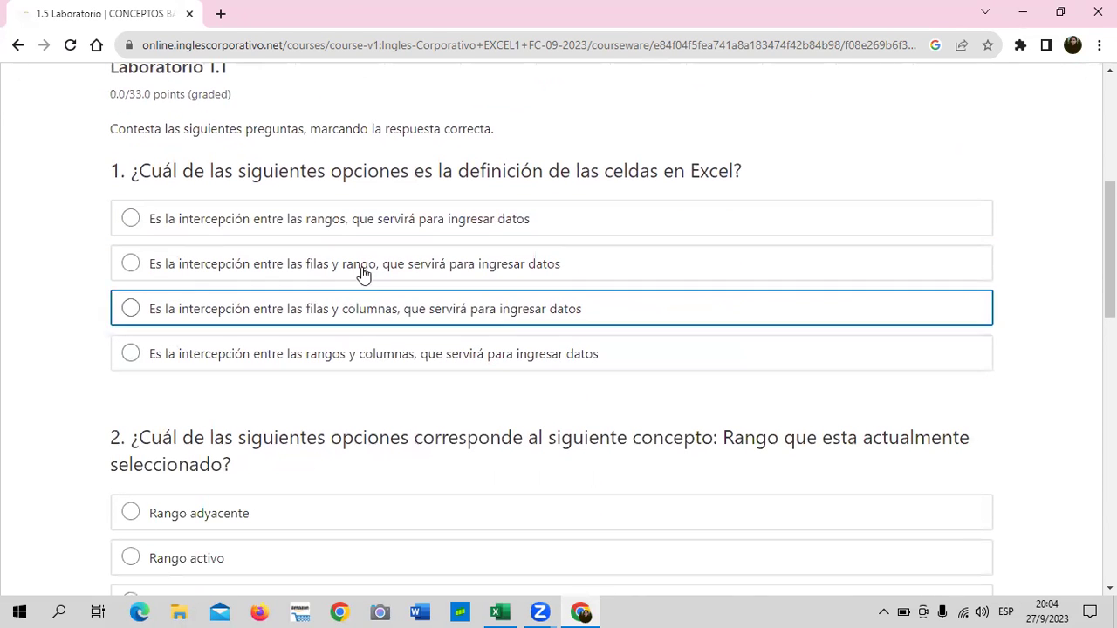
{"action": "scroll", "coordinate": [317, 352], "scroll_direction": "down", "scroll_amount": 2}
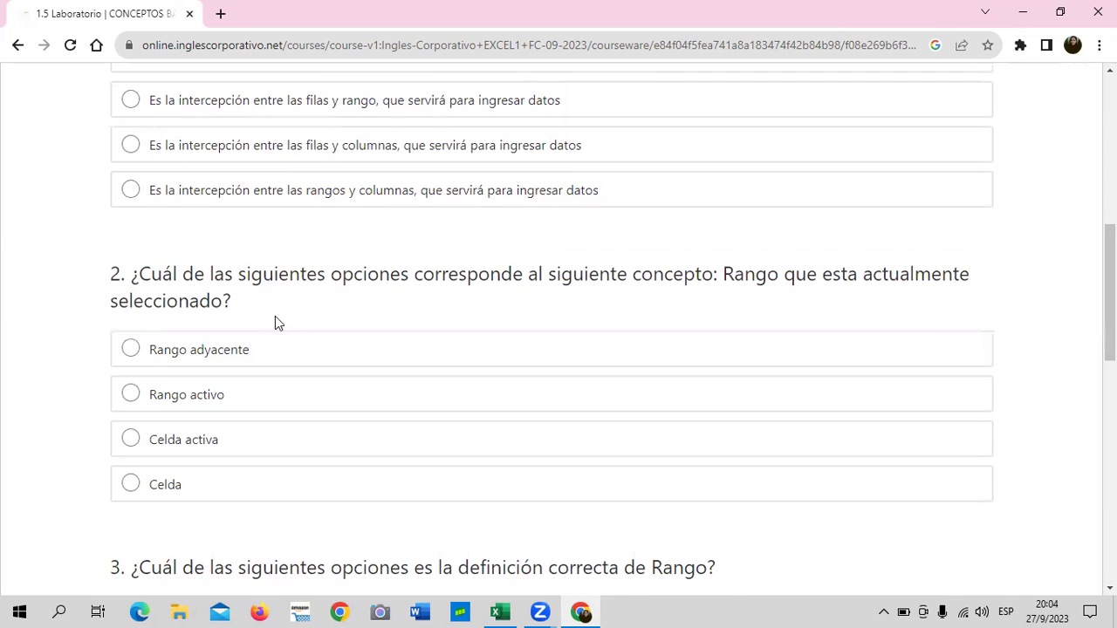
{"action": "scroll", "coordinate": [274, 319], "scroll_direction": "down", "scroll_amount": 2}
{"action": "scroll", "coordinate": [274, 319], "scroll_direction": "down", "scroll_amount": 3}
{"action": "scroll", "coordinate": [261, 317], "scroll_direction": "down", "scroll_amount": 2}
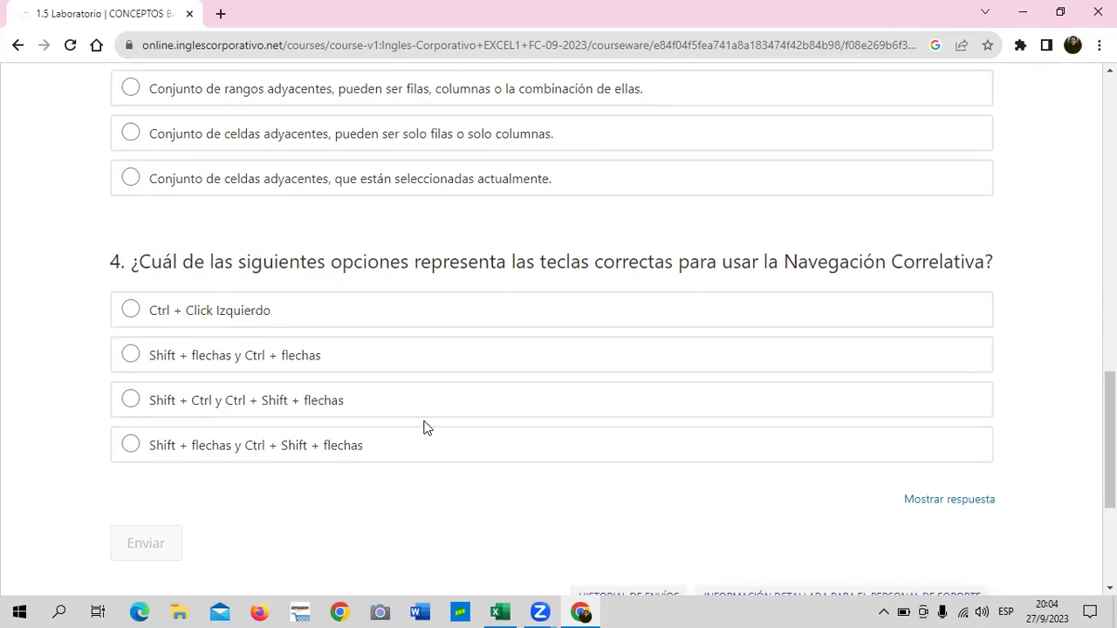
{"action": "scroll", "coordinate": [454, 356], "scroll_direction": "up", "scroll_amount": 1}
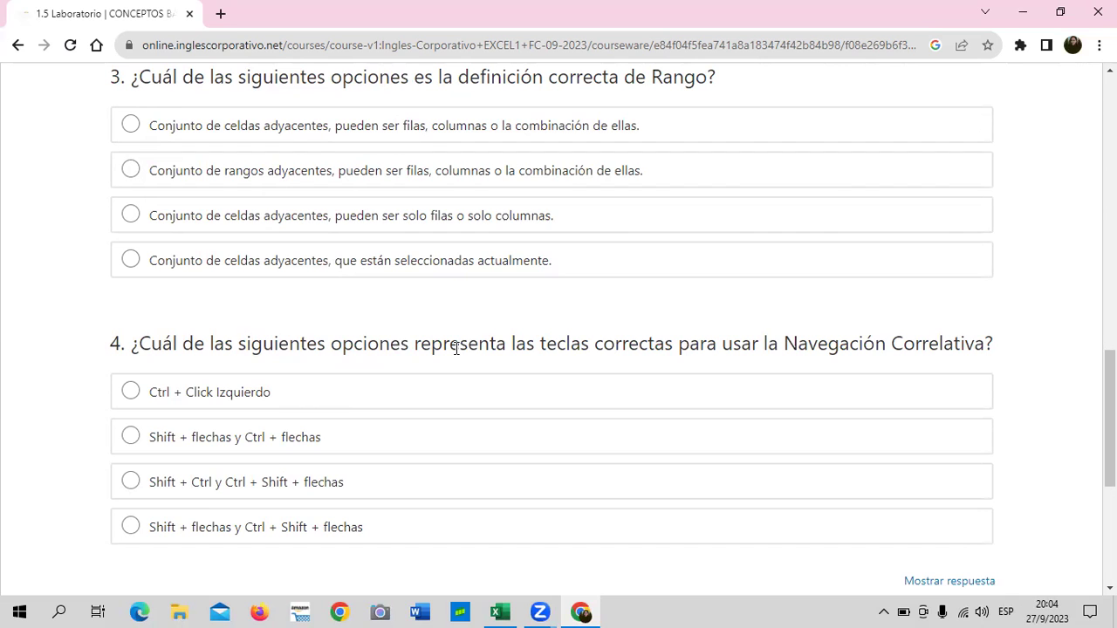
{"action": "scroll", "coordinate": [555, 334], "scroll_direction": "up", "scroll_amount": 3}
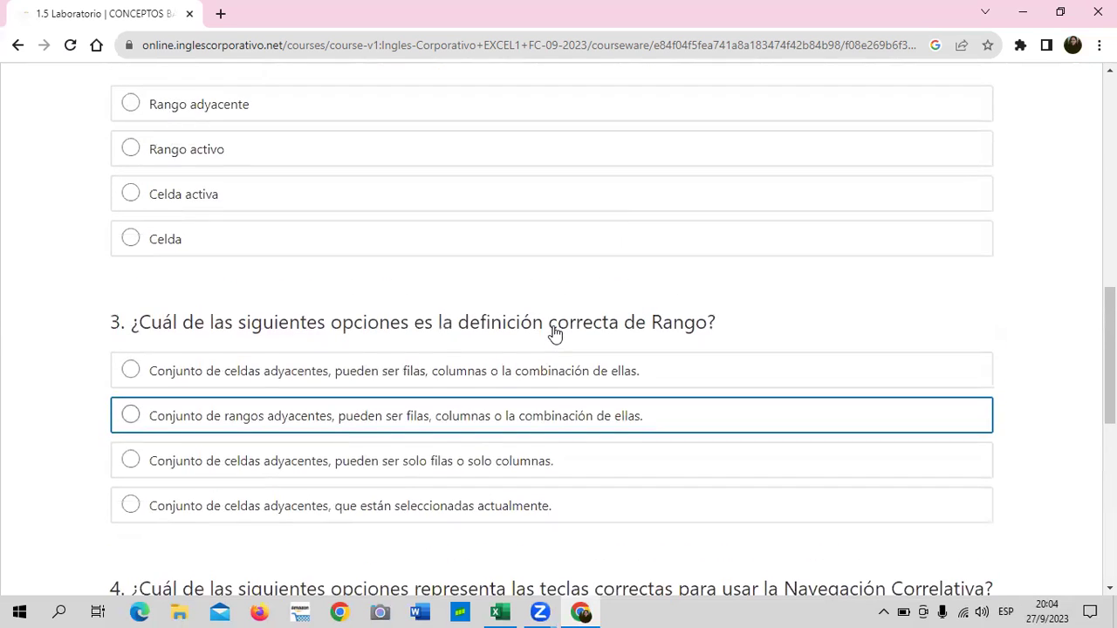
{"action": "scroll", "coordinate": [541, 327], "scroll_direction": "up", "scroll_amount": 5}
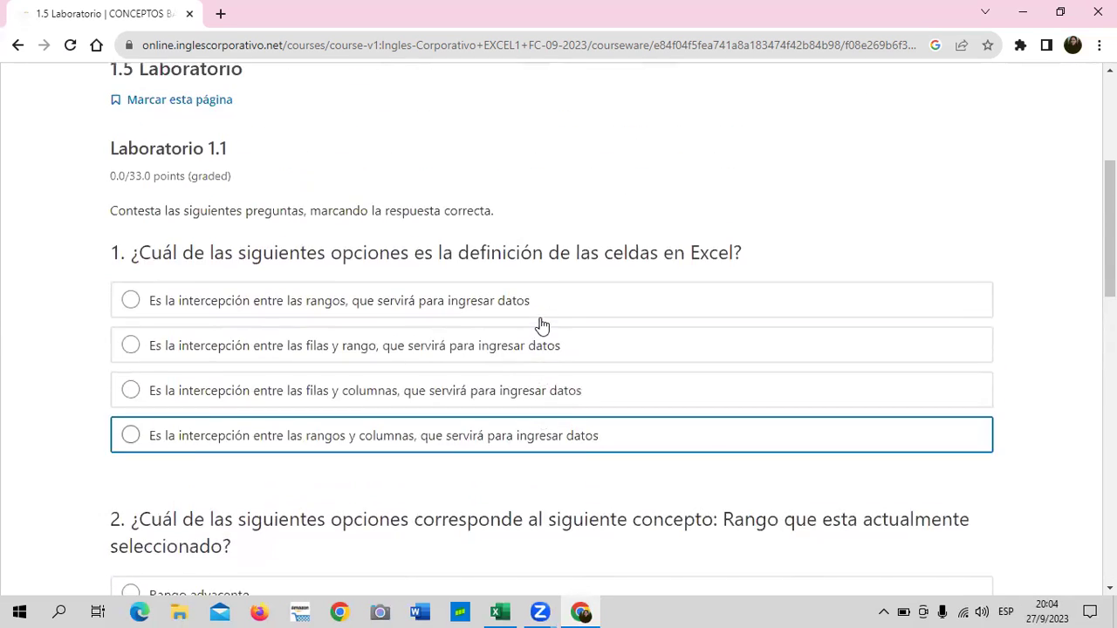
{"action": "scroll", "coordinate": [541, 327], "scroll_direction": "up", "scroll_amount": 3}
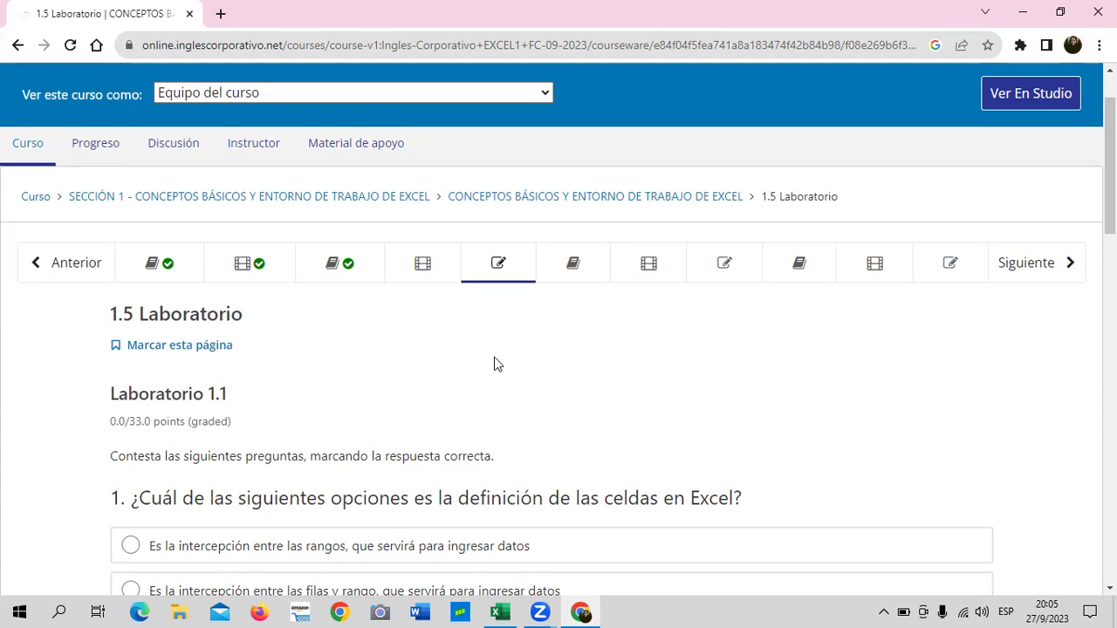
{"action": "scroll", "coordinate": [509, 379], "scroll_direction": "down", "scroll_amount": 2}
{"action": "scroll", "coordinate": [513, 339], "scroll_direction": "up", "scroll_amount": 3}
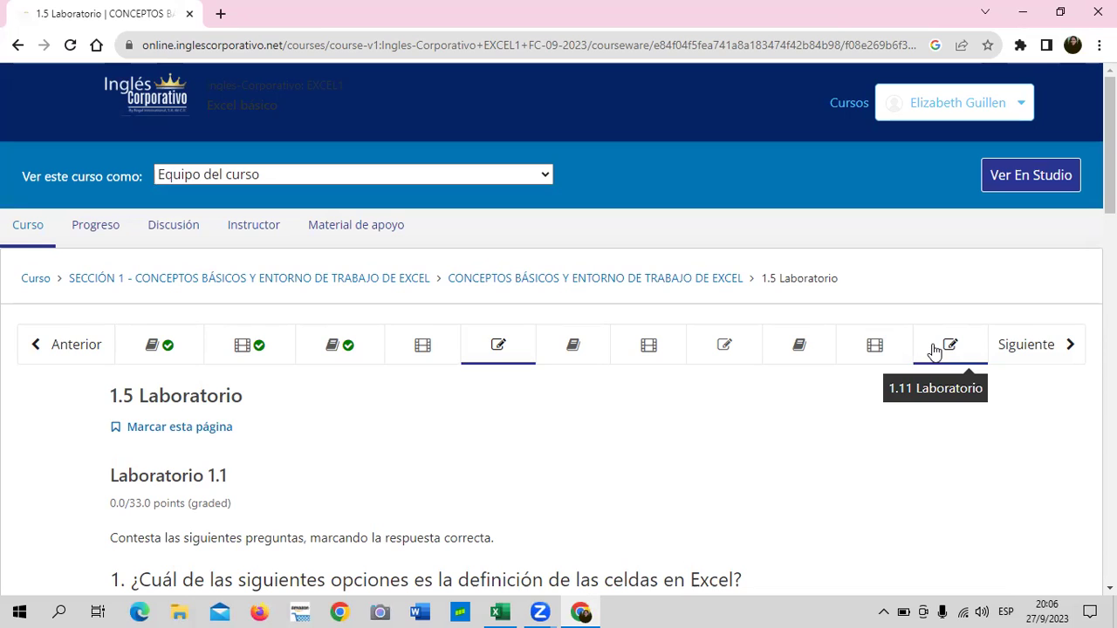
From the course outline, expand Sección 2 and open lesson 2.1 Objetivo de la lección.
{"action": "left_click", "coordinate": [34, 281]}
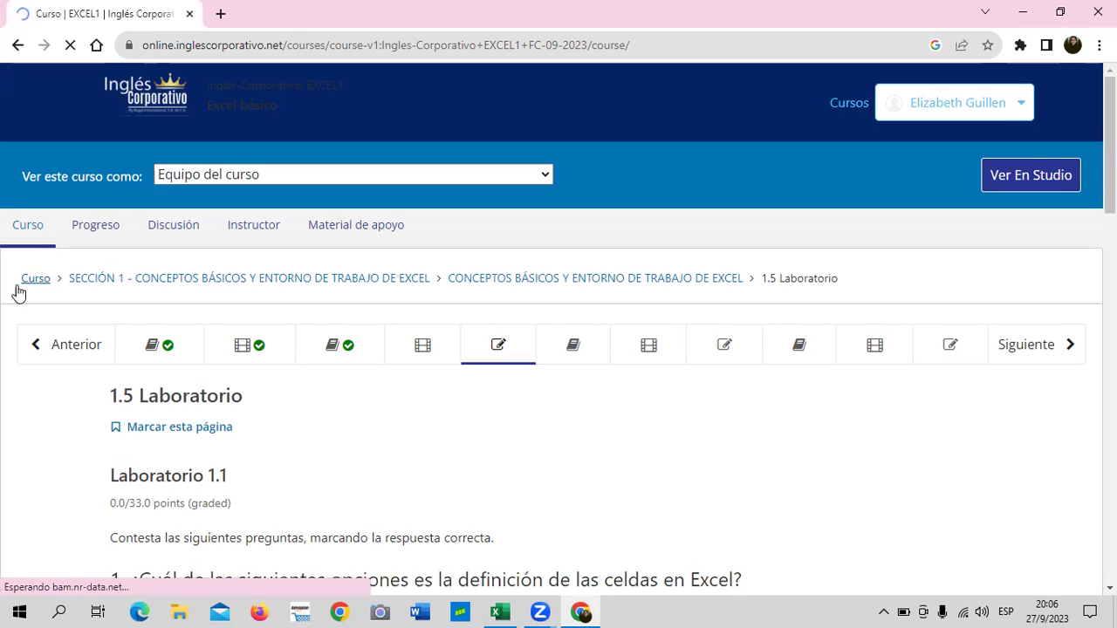
{"action": "scroll", "coordinate": [232, 362], "scroll_direction": "down", "scroll_amount": 2}
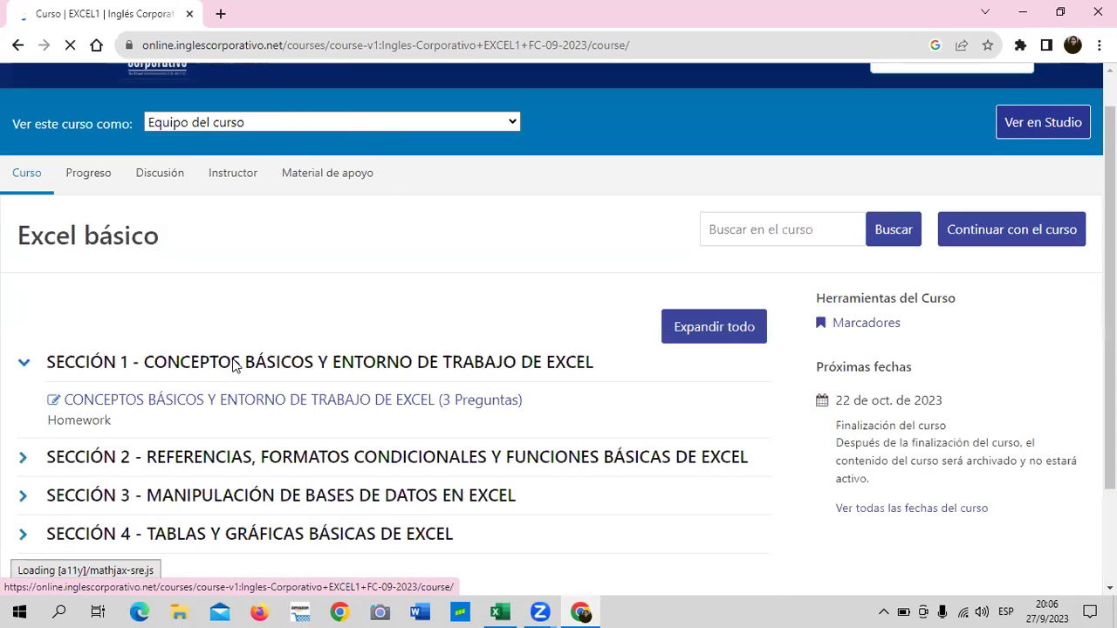
{"action": "left_click", "coordinate": [24, 419]}
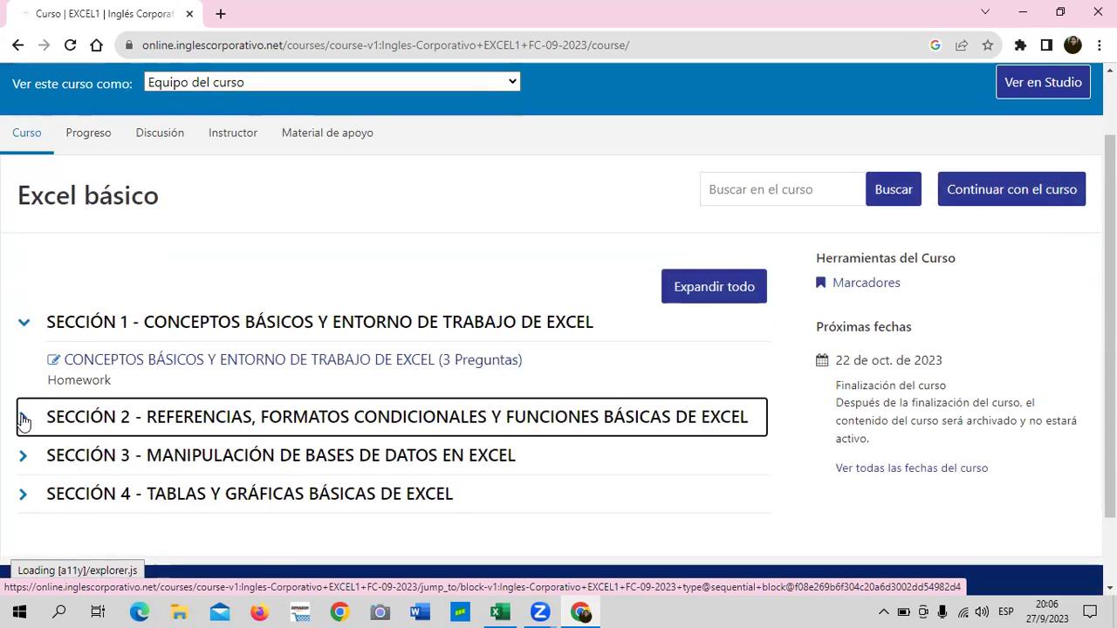
{"action": "left_click", "coordinate": [301, 458]}
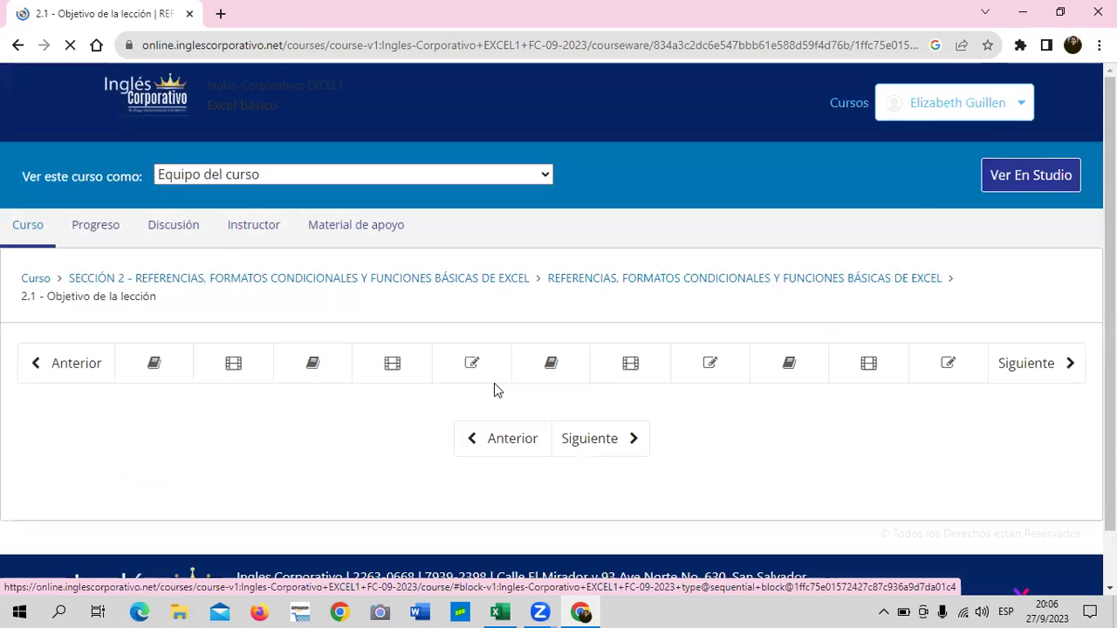
Scroll through lesson 2.1 on relative and absolute Excel references.
{"action": "scroll", "coordinate": [519, 326], "scroll_direction": "down", "scroll_amount": 2}
{"action": "scroll", "coordinate": [518, 333], "scroll_direction": "up", "scroll_amount": 1}
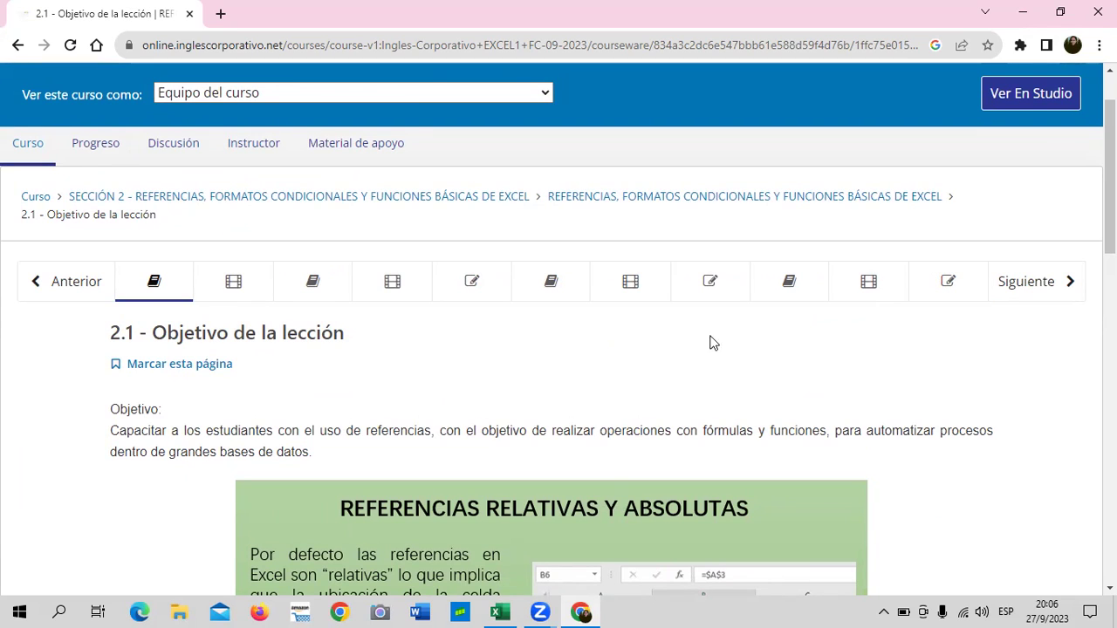
{"action": "scroll", "coordinate": [683, 356], "scroll_direction": "down", "scroll_amount": 2}
{"action": "scroll", "coordinate": [663, 350], "scroll_direction": "down", "scroll_amount": 3}
{"action": "scroll", "coordinate": [606, 379], "scroll_direction": "down", "scroll_amount": 4}
{"action": "scroll", "coordinate": [602, 378], "scroll_direction": "up", "scroll_amount": 5}
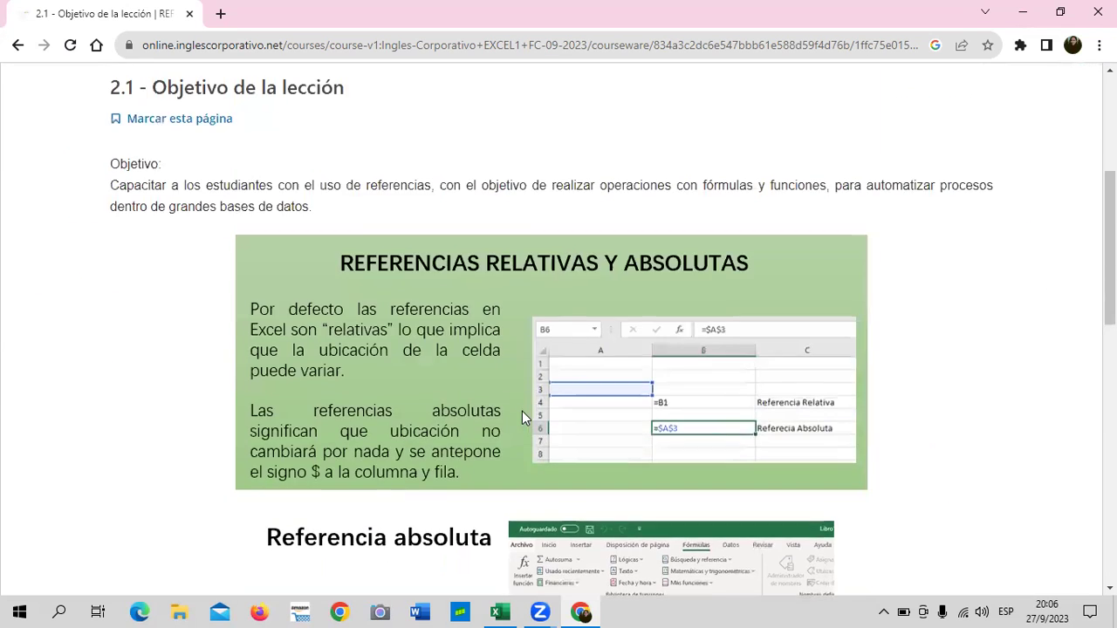
{"action": "scroll", "coordinate": [522, 411], "scroll_direction": "up", "scroll_amount": 4}
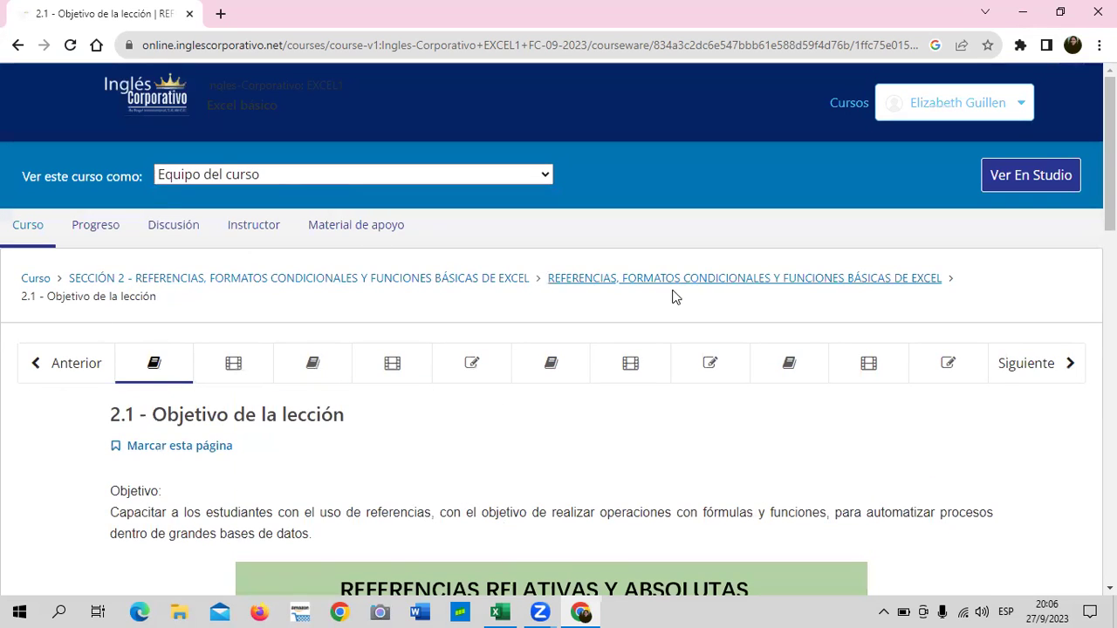
Go back to the Excel básico outline and scroll through Secciones 1–4 and Section 1's homework.
{"action": "left_click", "coordinate": [33, 279]}
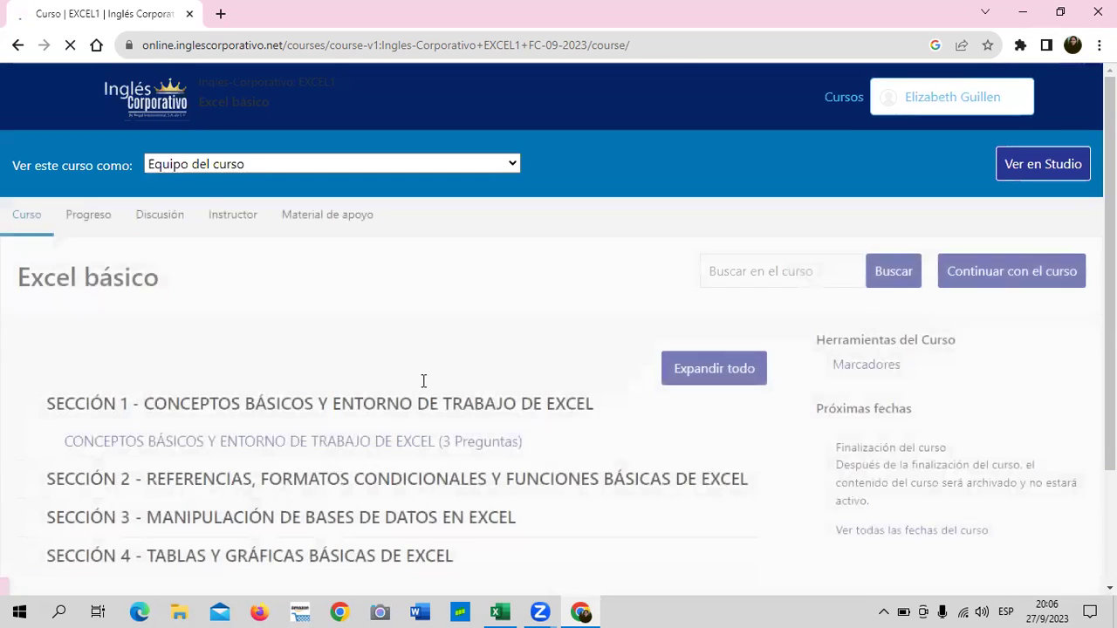
{"action": "scroll", "coordinate": [334, 414], "scroll_direction": "down", "scroll_amount": 1}
{"action": "scroll", "coordinate": [334, 414], "scroll_direction": "down", "scroll_amount": 1}
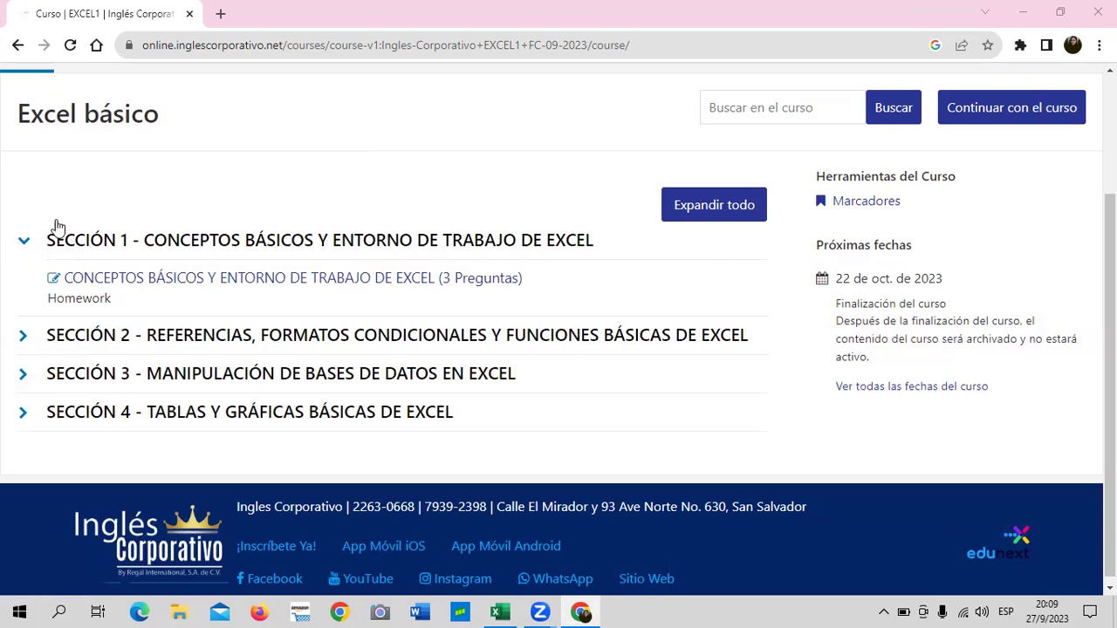
{"action": "scroll", "coordinate": [50, 225], "scroll_direction": "up", "scroll_amount": 2}
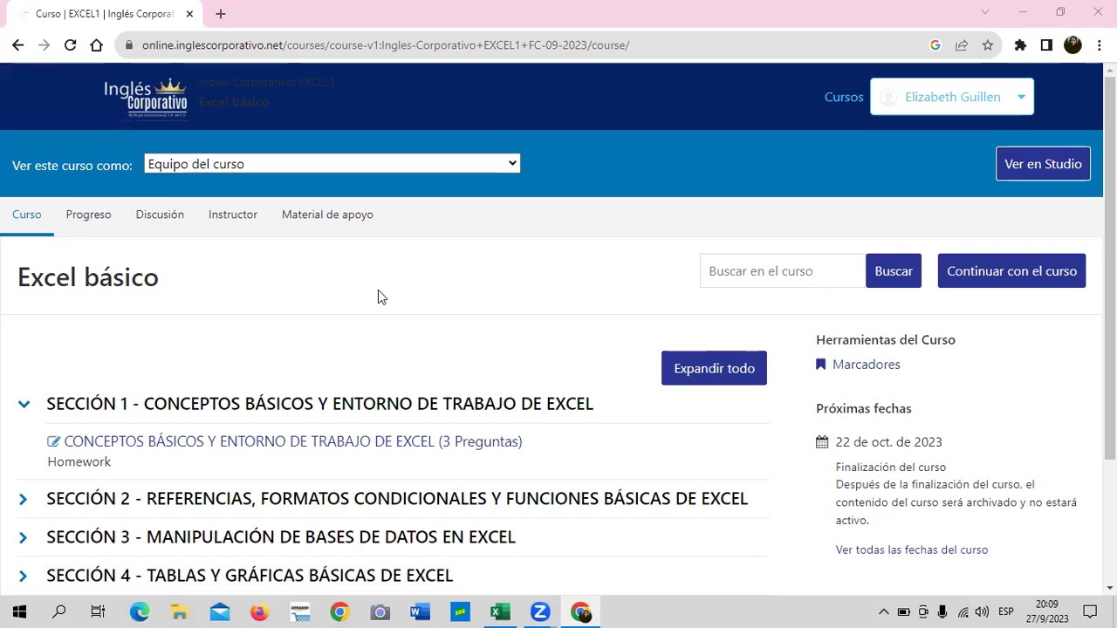
{"action": "scroll", "coordinate": [375, 314], "scroll_direction": "down", "scroll_amount": 2}
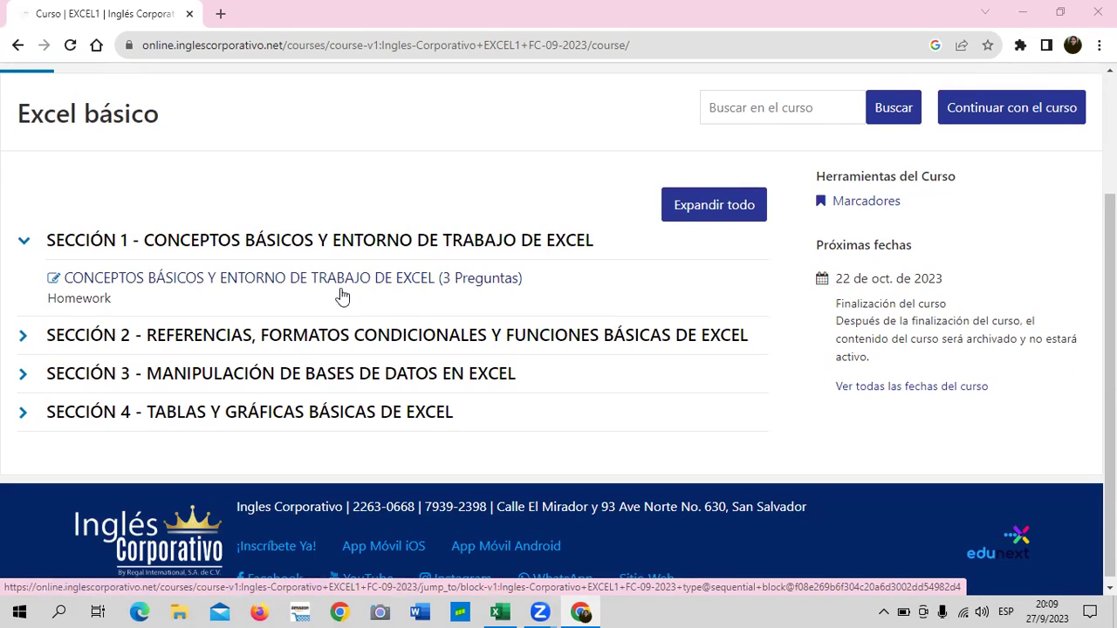
{"action": "scroll", "coordinate": [362, 330], "scroll_direction": "up", "scroll_amount": 2}
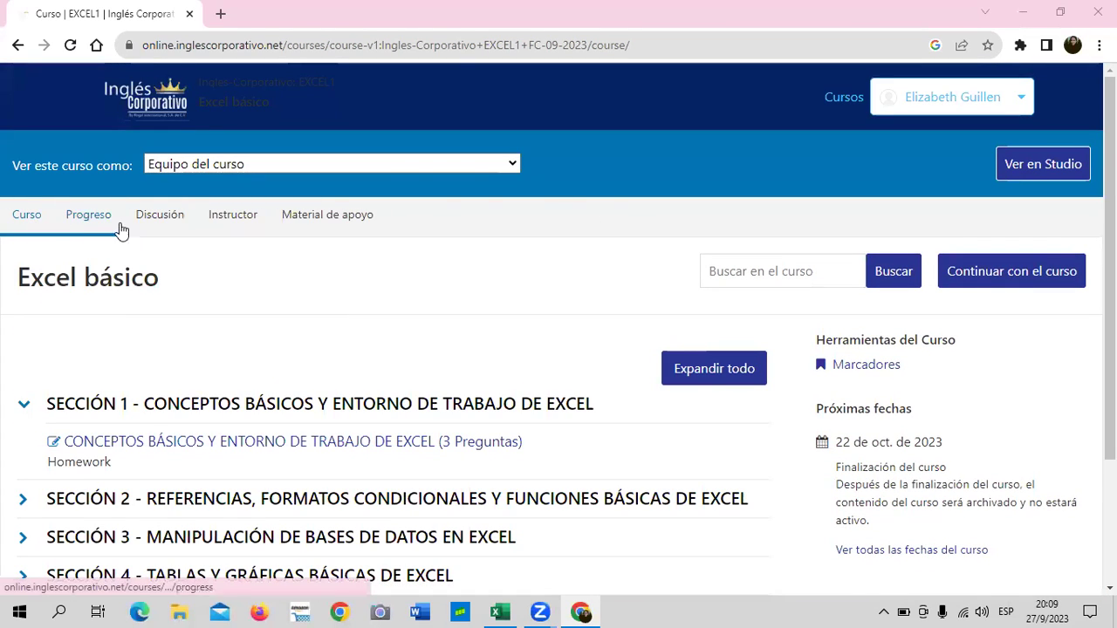
Open the Progreso page and scroll down to the grade chart with its 80% pass line.
{"action": "left_click", "coordinate": [81, 218]}
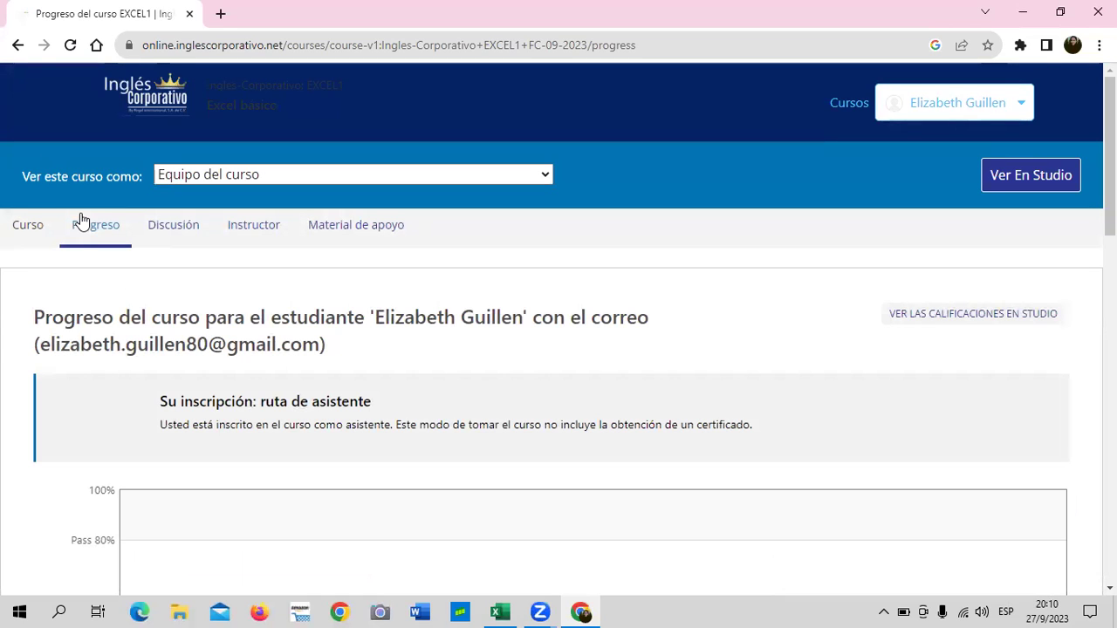
{"action": "scroll", "coordinate": [261, 425], "scroll_direction": "down", "scroll_amount": 1}
{"action": "scroll", "coordinate": [261, 425], "scroll_direction": "down", "scroll_amount": 2}
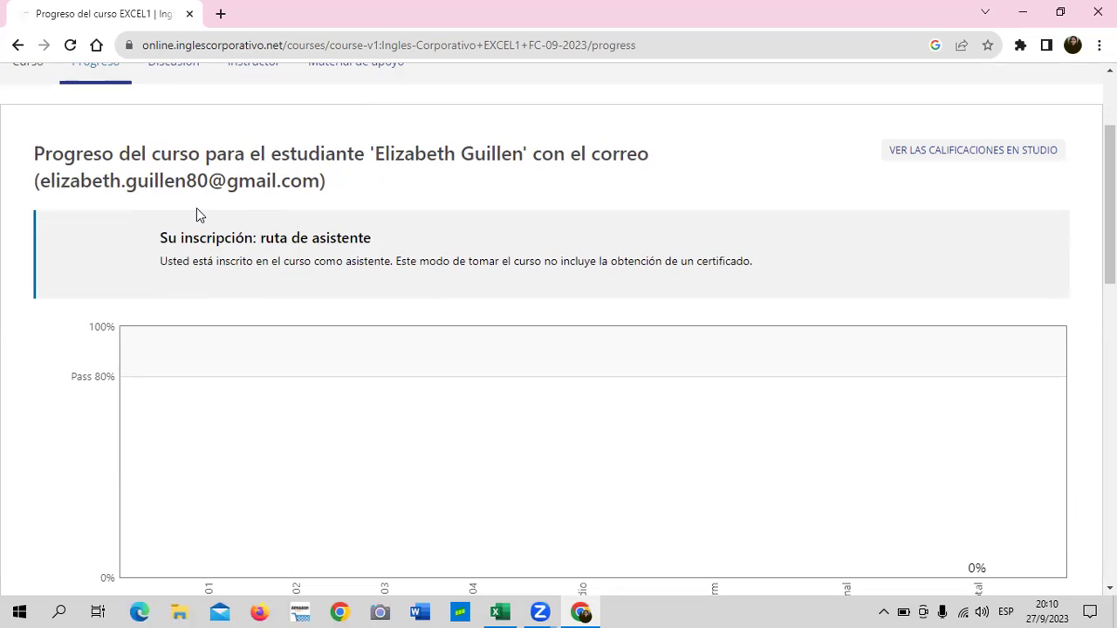
{"action": "scroll", "coordinate": [106, 353], "scroll_direction": "down", "scroll_amount": 1}
{"action": "scroll", "coordinate": [106, 352], "scroll_direction": "down", "scroll_amount": 2}
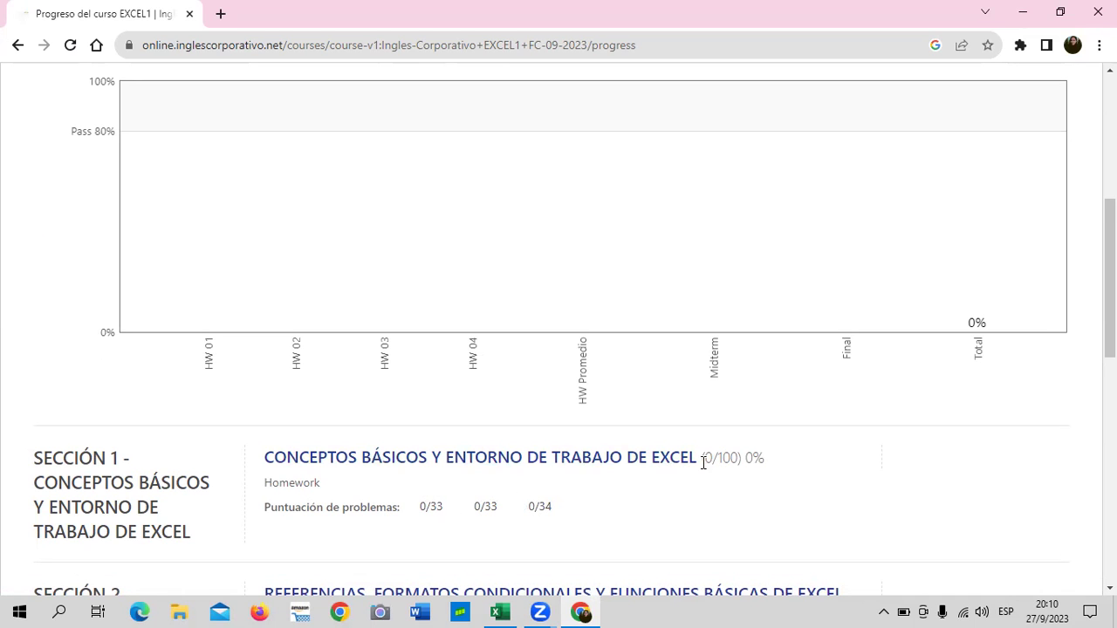
{"action": "scroll", "coordinate": [270, 391], "scroll_direction": "up", "scroll_amount": 2}
{"action": "scroll", "coordinate": [247, 326], "scroll_direction": "down", "scroll_amount": 1}
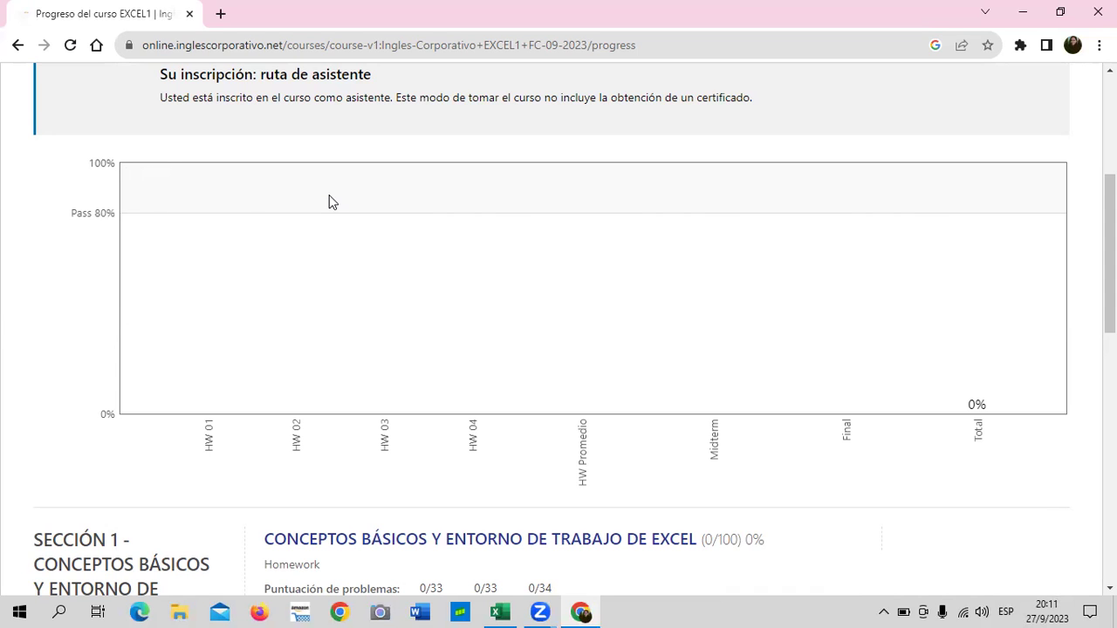
Scroll through the 0% section and exam scores, then back up to the top of Progreso.
{"action": "scroll", "coordinate": [505, 351], "scroll_direction": "down", "scroll_amount": 1}
{"action": "scroll", "coordinate": [505, 350], "scroll_direction": "down", "scroll_amount": 4}
{"action": "scroll", "coordinate": [505, 350], "scroll_direction": "down", "scroll_amount": 2}
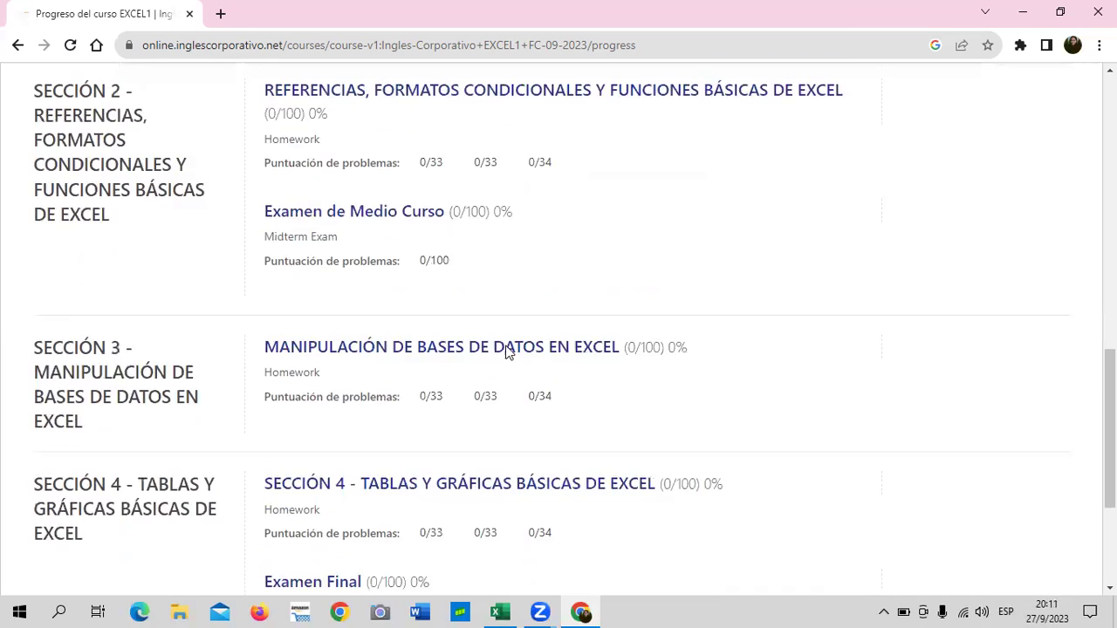
{"action": "scroll", "coordinate": [508, 352], "scroll_direction": "down", "scroll_amount": 3}
{"action": "scroll", "coordinate": [408, 328], "scroll_direction": "up", "scroll_amount": 5}
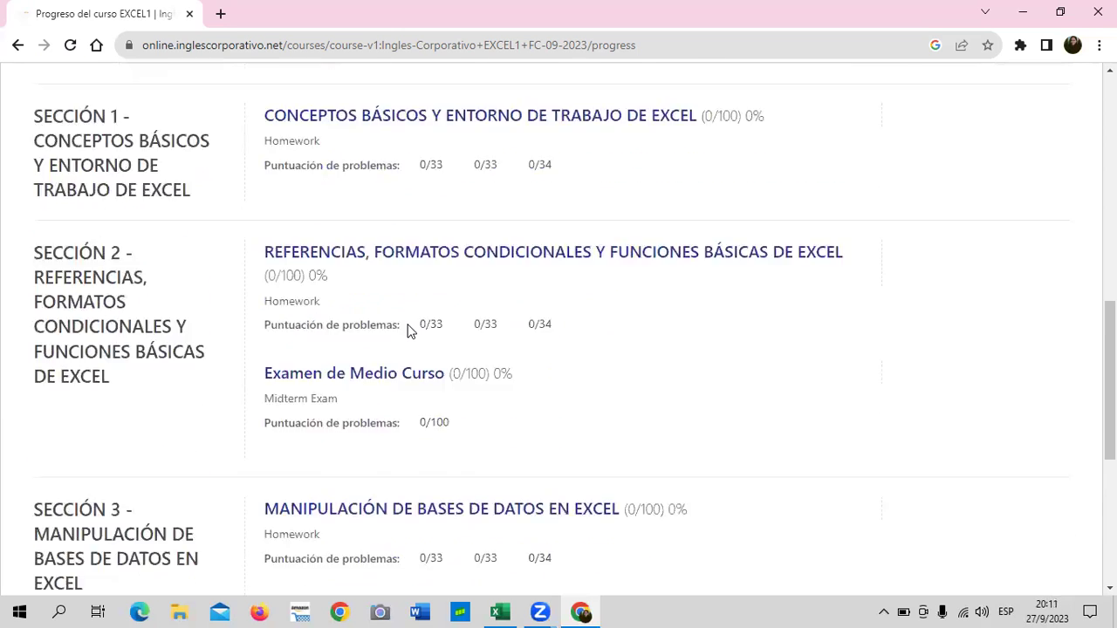
{"action": "scroll", "coordinate": [410, 331], "scroll_direction": "up", "scroll_amount": 2}
{"action": "scroll", "coordinate": [407, 331], "scroll_direction": "up", "scroll_amount": 2}
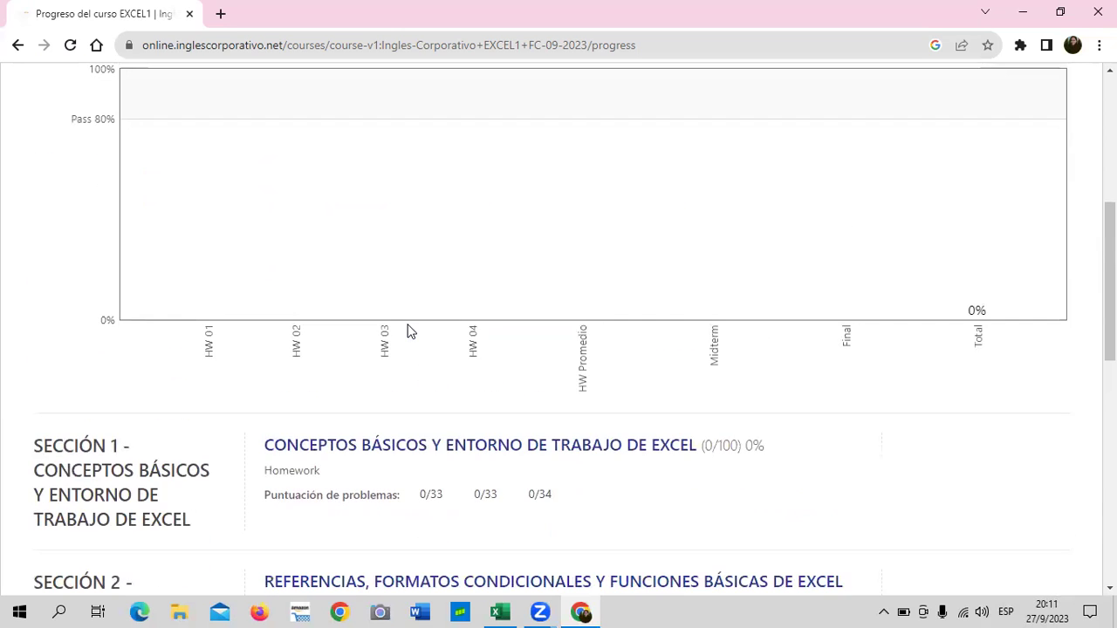
{"action": "scroll", "coordinate": [407, 330], "scroll_direction": "up", "scroll_amount": 1}
{"action": "scroll", "coordinate": [410, 330], "scroll_direction": "up", "scroll_amount": 1}
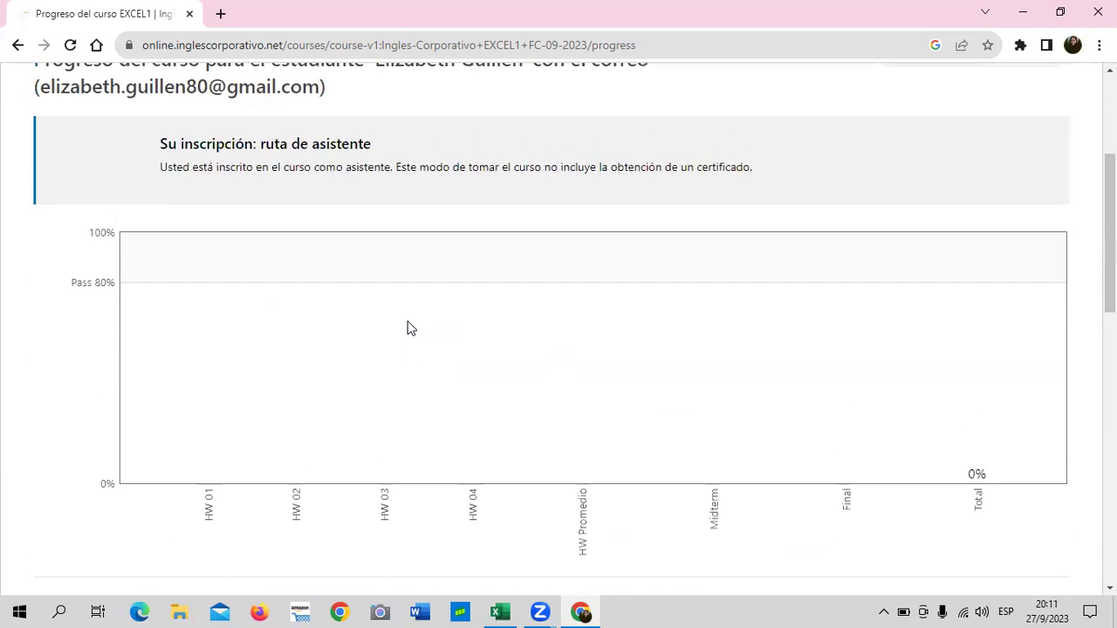
{"action": "scroll", "coordinate": [407, 328], "scroll_direction": "up", "scroll_amount": 1}
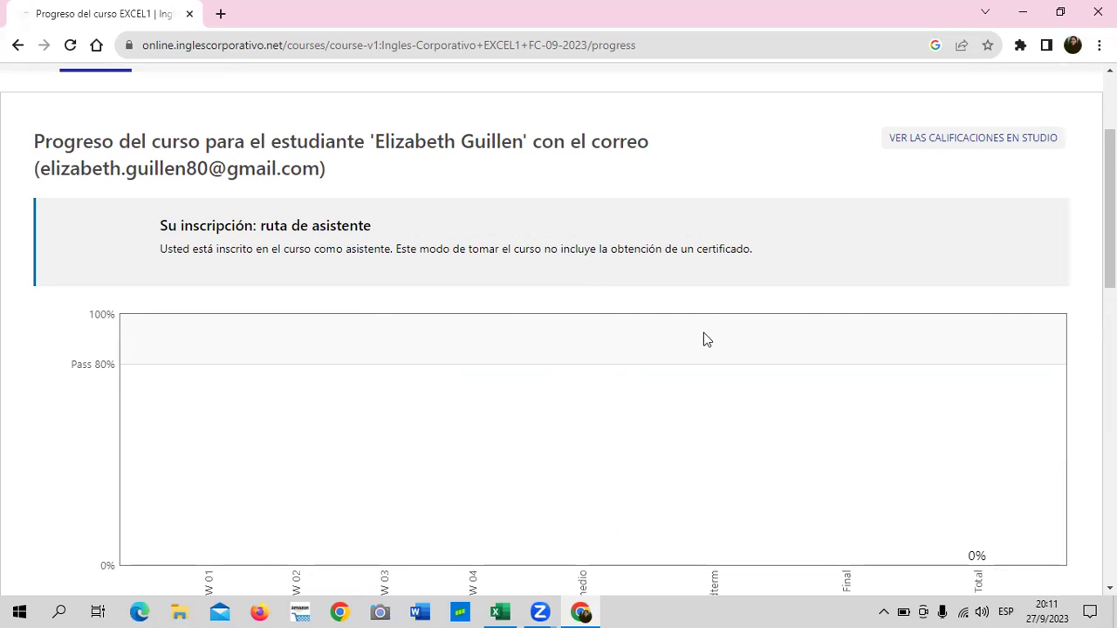
{"action": "scroll", "coordinate": [380, 373], "scroll_direction": "up", "scroll_amount": 1}
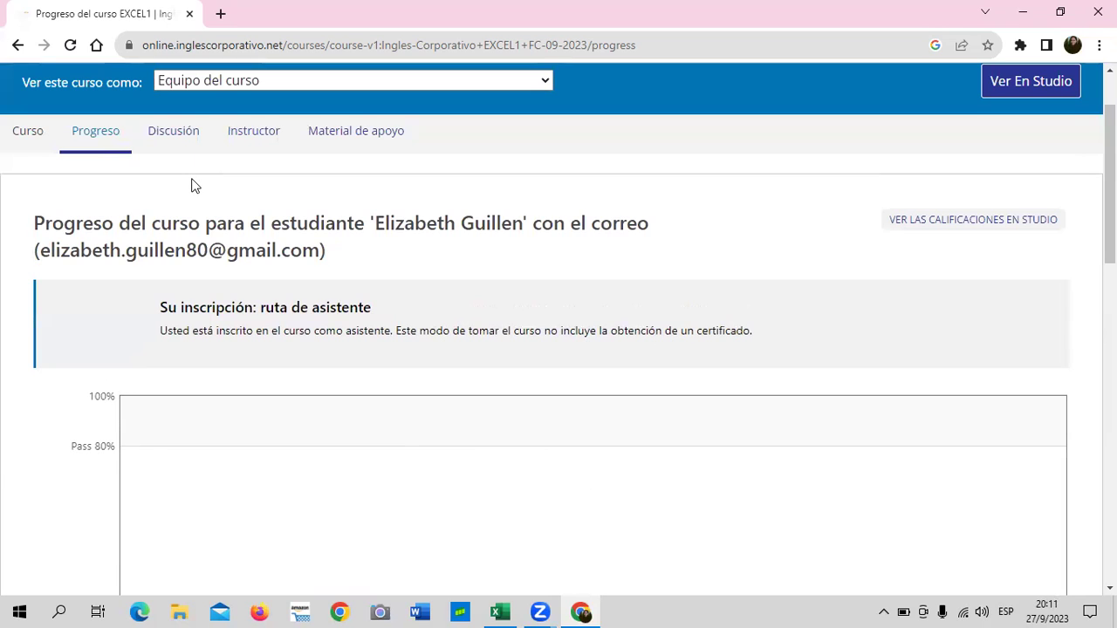
Return to the course outline and open Section 1's homework unit, 1.5 Laboratorio.
{"action": "left_click", "coordinate": [25, 133]}
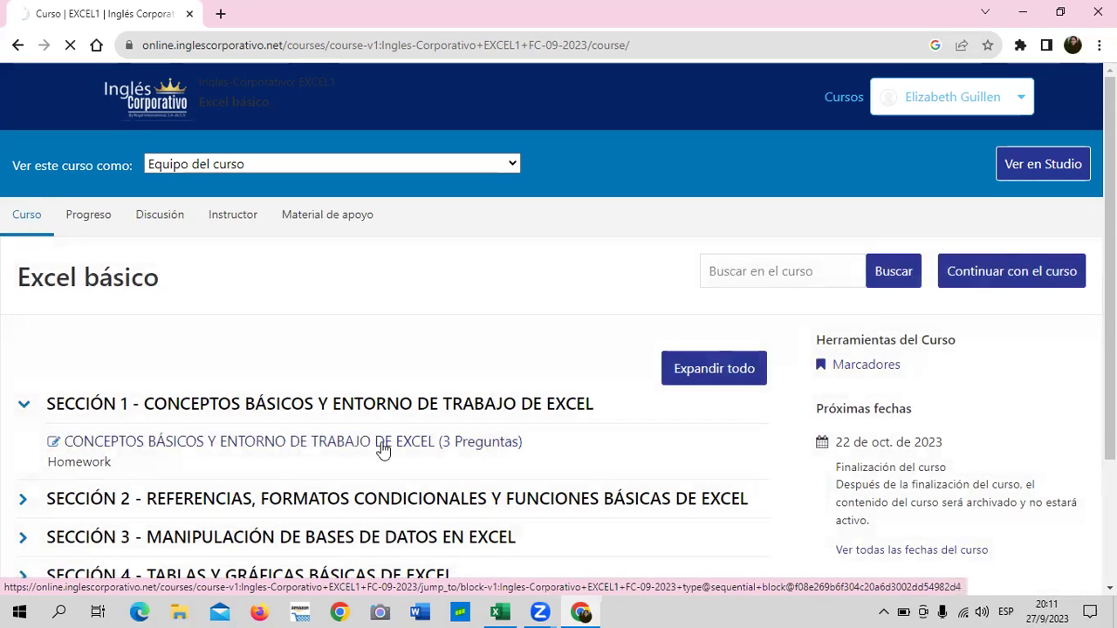
{"action": "left_click", "coordinate": [383, 449]}
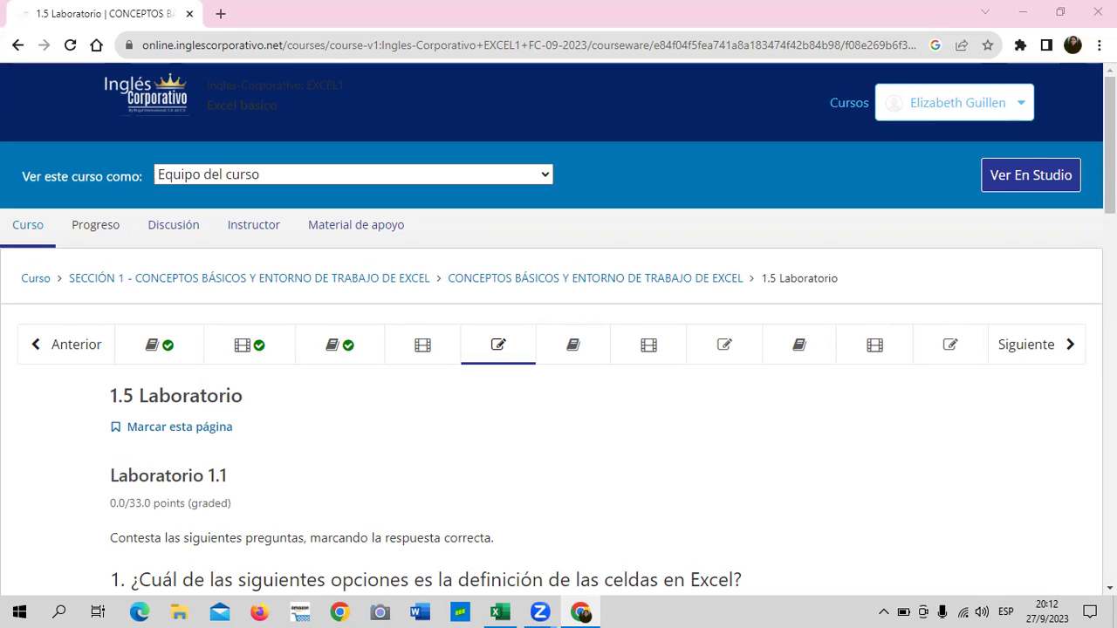
Switch to unit 1.3 - Objetivo de la lección in the course navigation bar.
{"action": "left_click", "coordinate": [370, 344]}
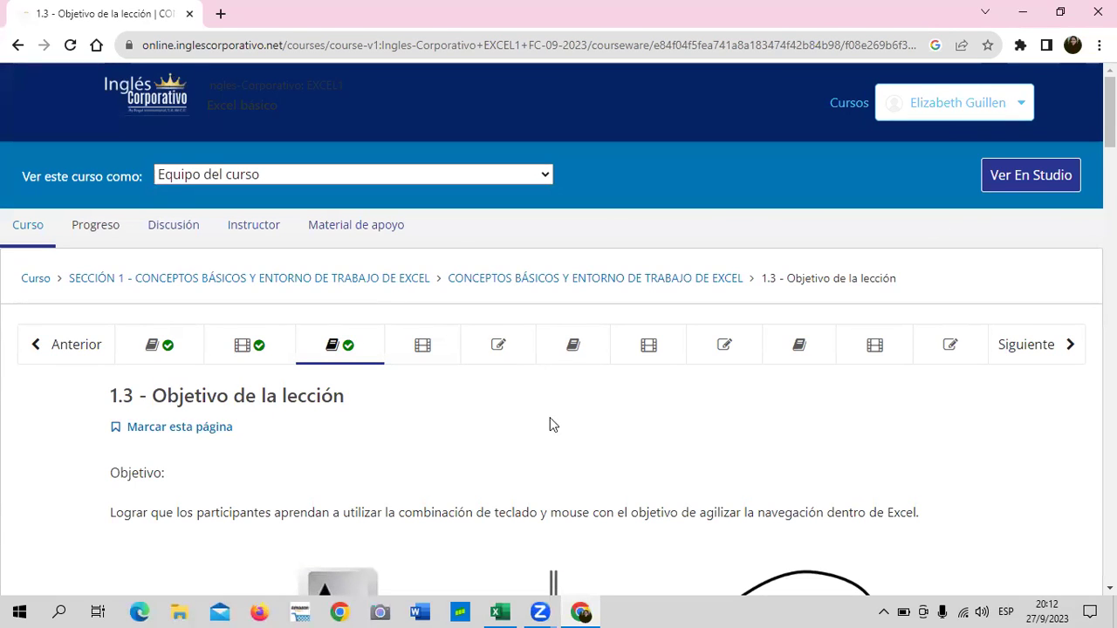
{"action": "scroll", "coordinate": [551, 419], "scroll_direction": "down", "scroll_amount": 2}
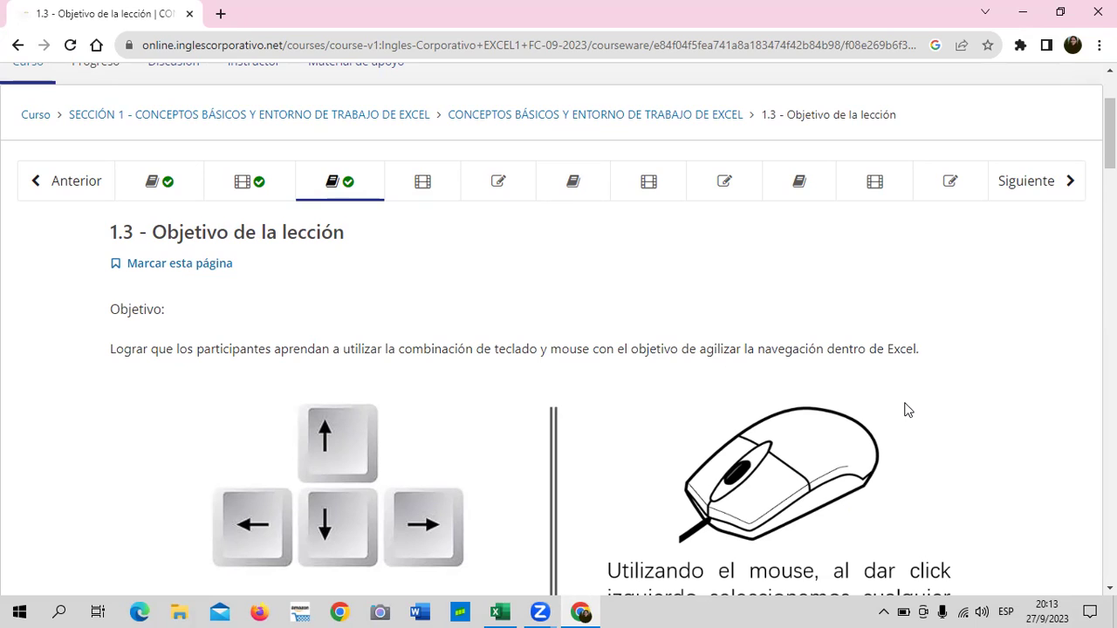
{"action": "scroll", "coordinate": [896, 397], "scroll_direction": "down", "scroll_amount": 1}
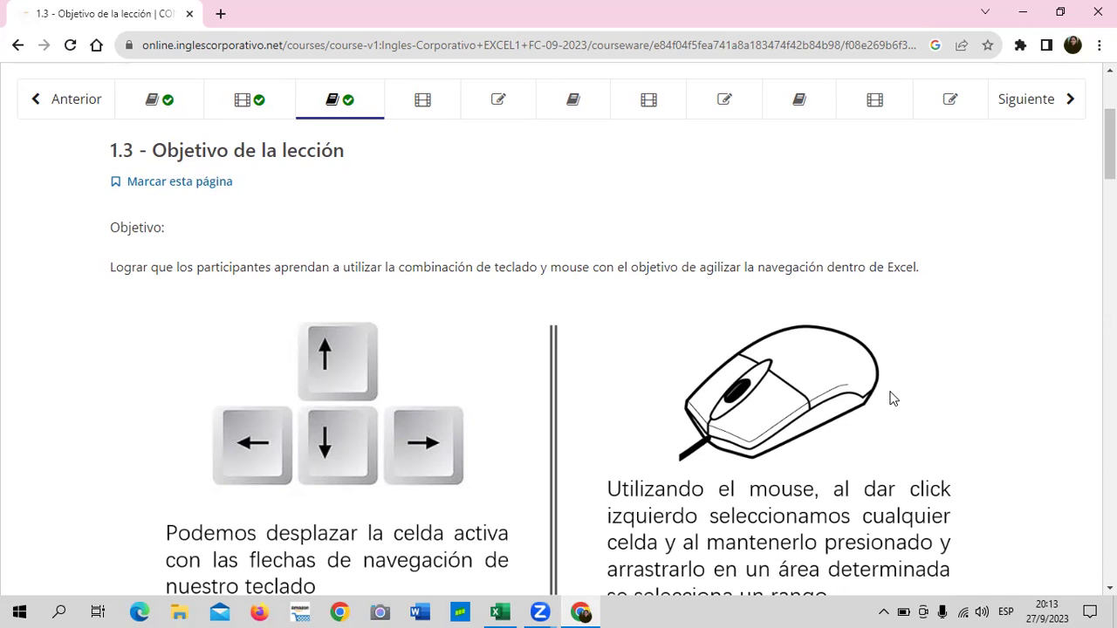
{"action": "scroll", "coordinate": [421, 378], "scroll_direction": "down", "scroll_amount": 2}
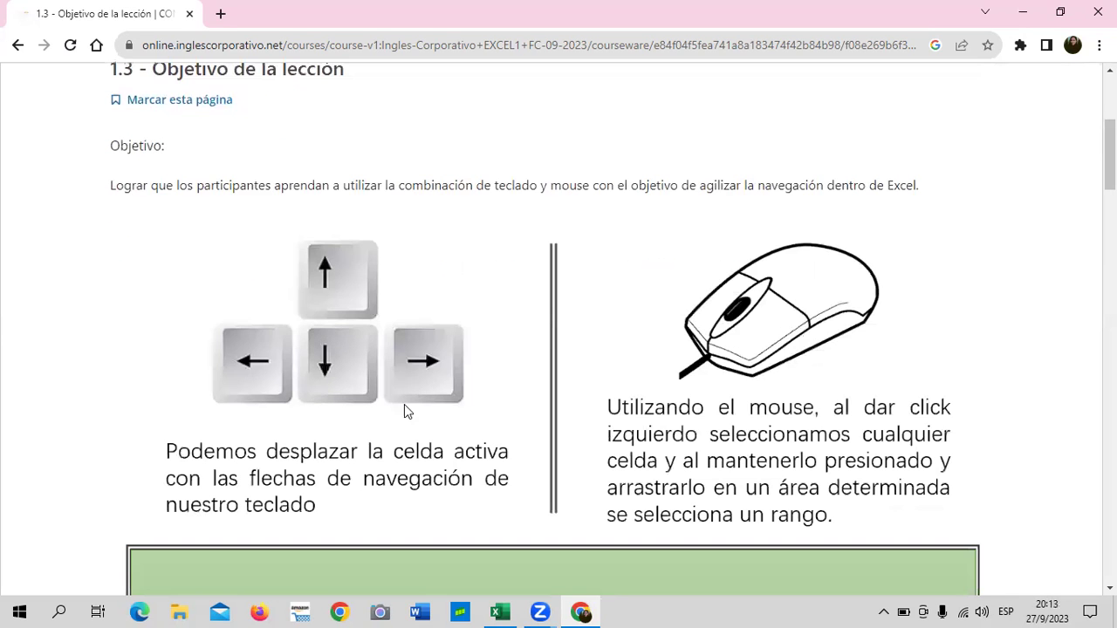
{"action": "scroll", "coordinate": [389, 463], "scroll_direction": "down", "scroll_amount": 1}
{"action": "scroll", "coordinate": [389, 460], "scroll_direction": "up", "scroll_amount": 3}
{"action": "scroll", "coordinate": [387, 455], "scroll_direction": "down", "scroll_amount": 2}
{"action": "scroll", "coordinate": [325, 441], "scroll_direction": "down", "scroll_amount": 1}
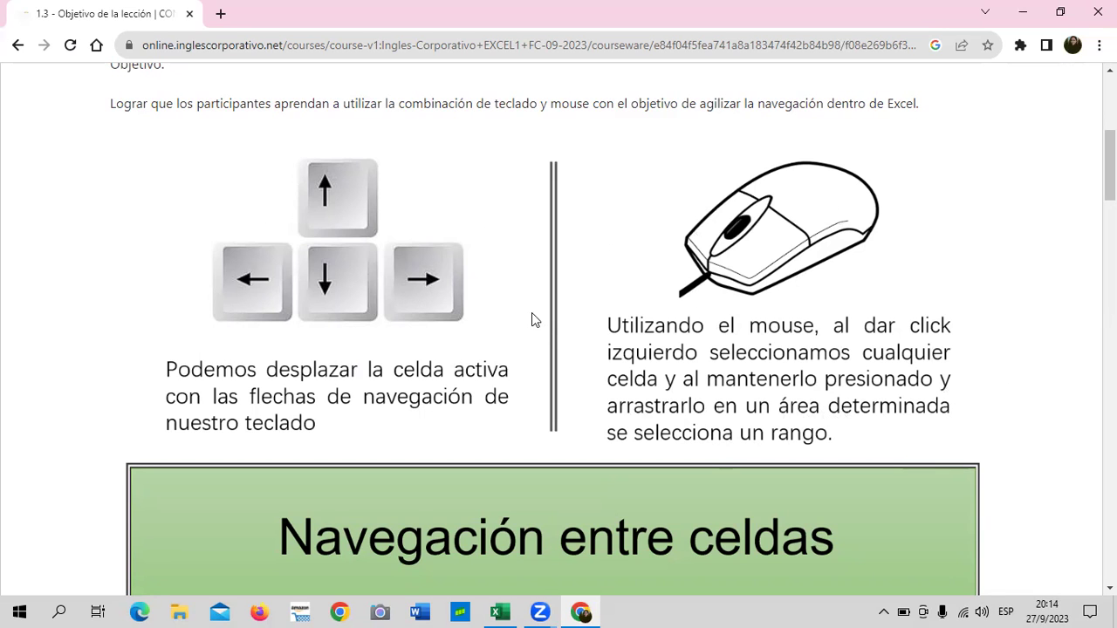
{"action": "scroll", "coordinate": [550, 323], "scroll_direction": "down", "scroll_amount": 3}
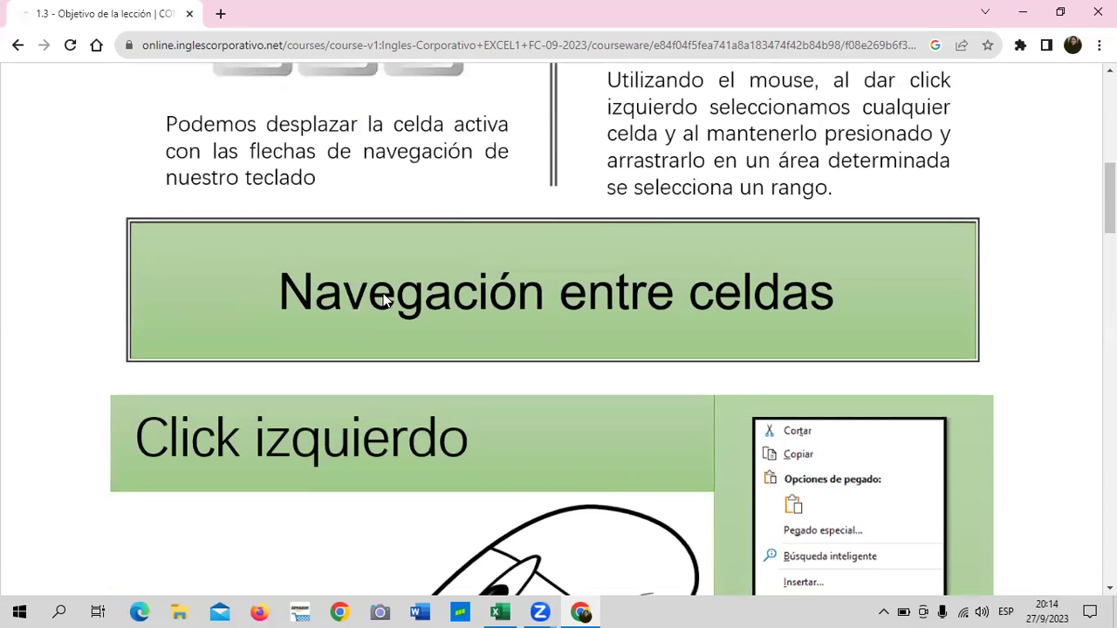
{"action": "scroll", "coordinate": [720, 335], "scroll_direction": "down", "scroll_amount": 3}
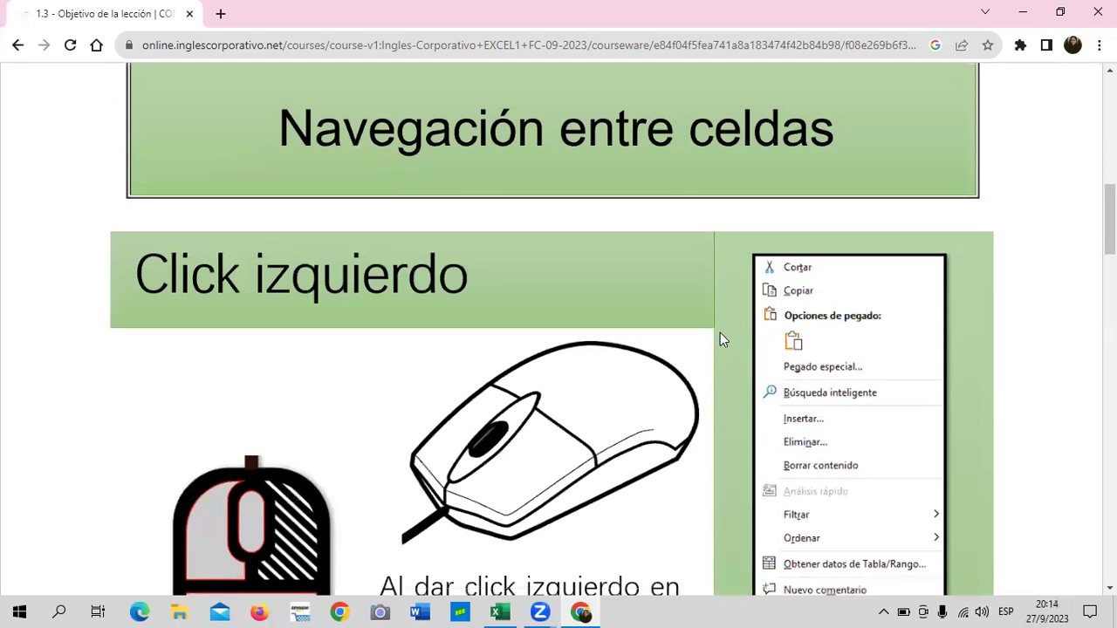
{"action": "scroll", "coordinate": [706, 340], "scroll_direction": "down", "scroll_amount": 1}
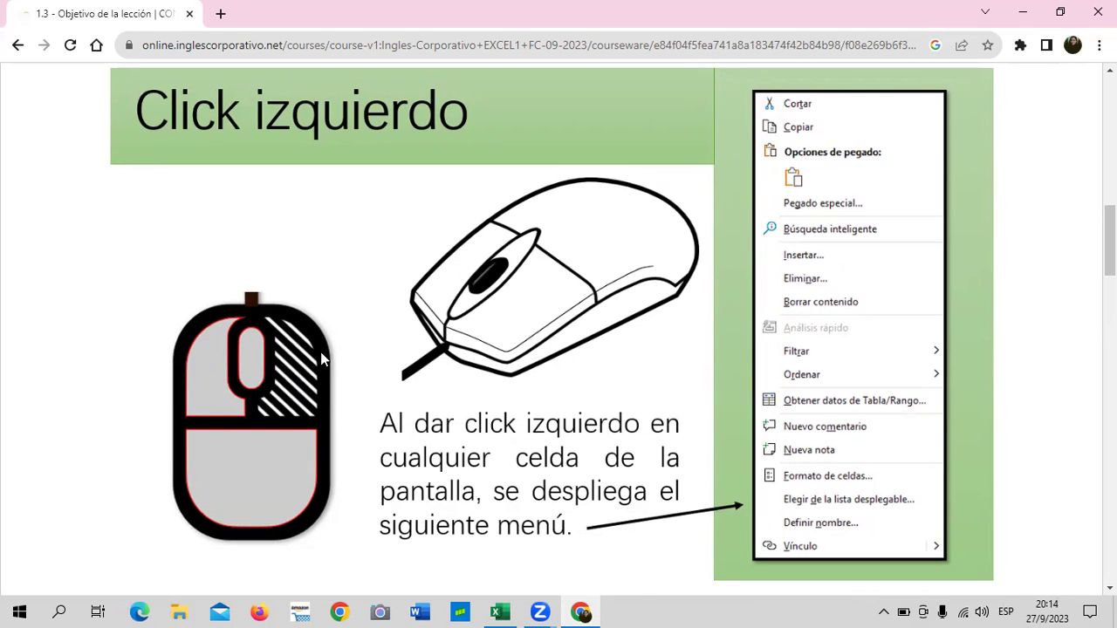
Bring the sales workbook forward and view the context menus for cell H4 and columns H and G.
{"action": "left_click", "coordinate": [501, 610]}
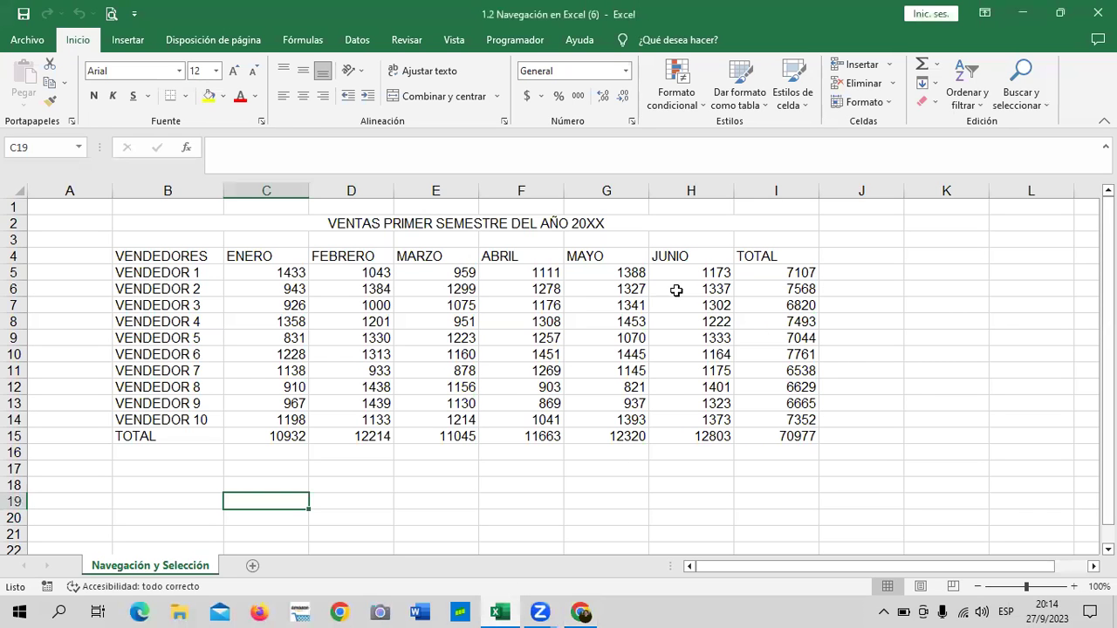
{"action": "left_click", "coordinate": [682, 251]}
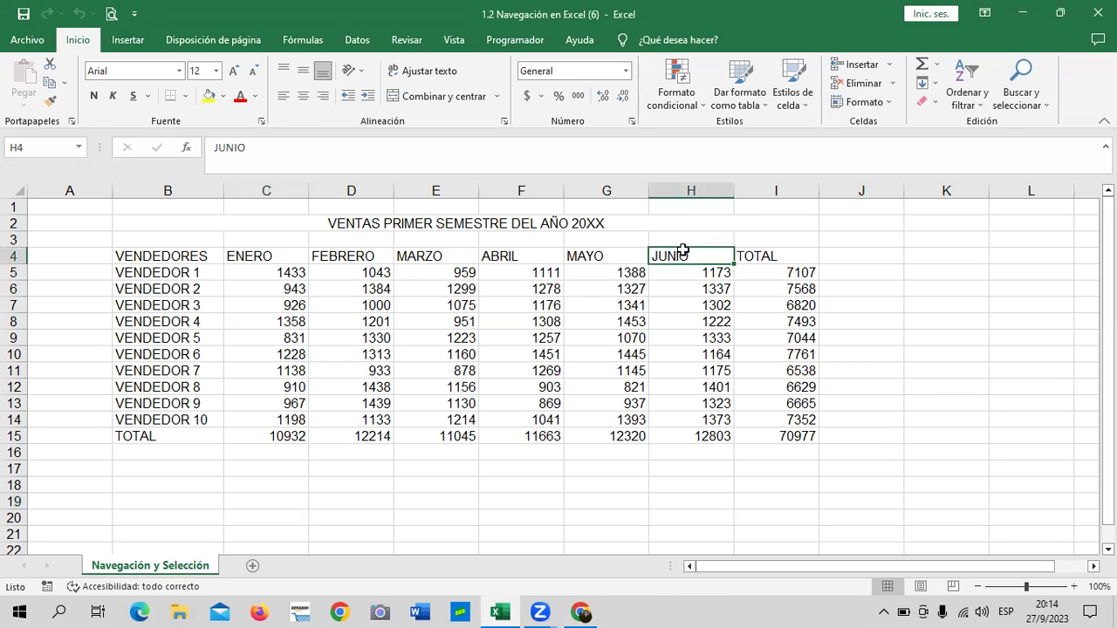
{"action": "right_click", "coordinate": [683, 250]}
{"action": "right_click", "coordinate": [677, 193]}
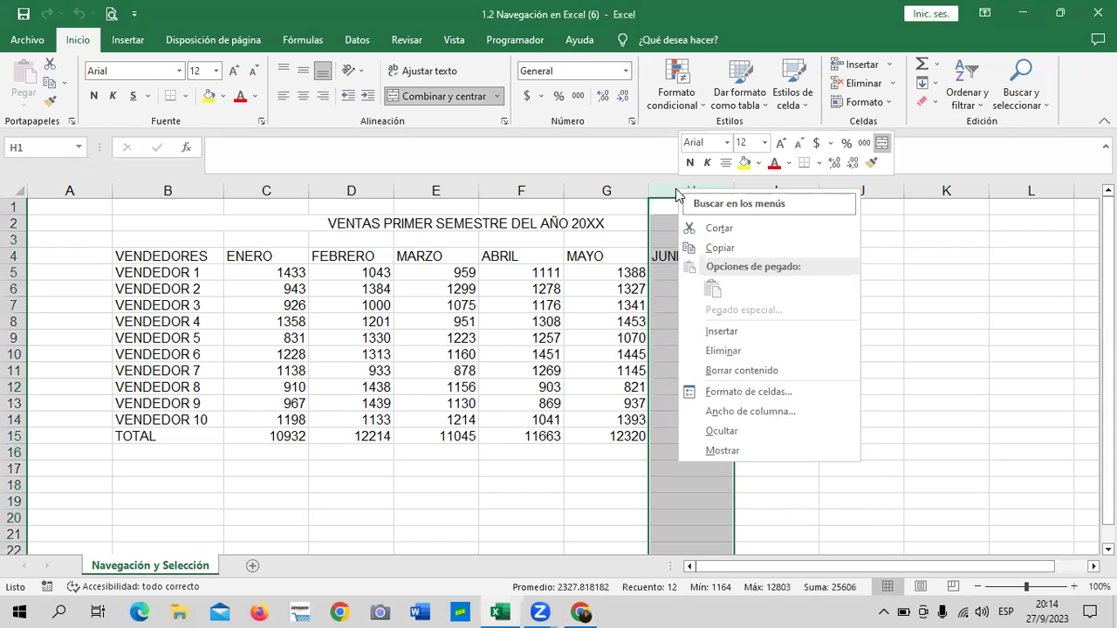
{"action": "right_click", "coordinate": [590, 193]}
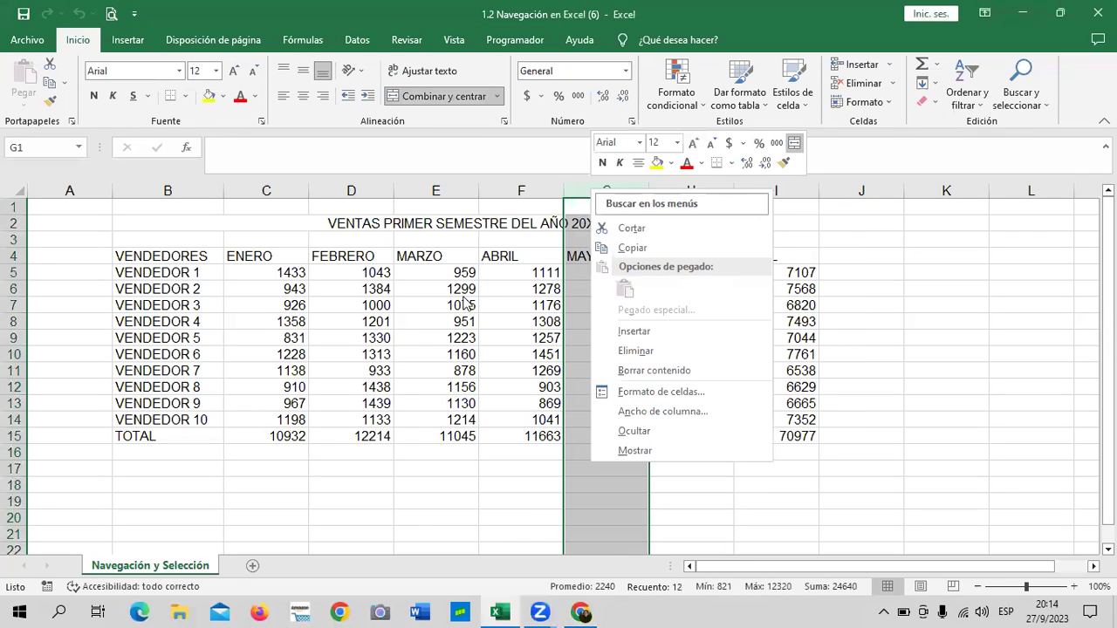
View the context menus for cells J9, J3, row 6 and TOTAL cell I4, dismissing each.
{"action": "right_click", "coordinate": [890, 341]}
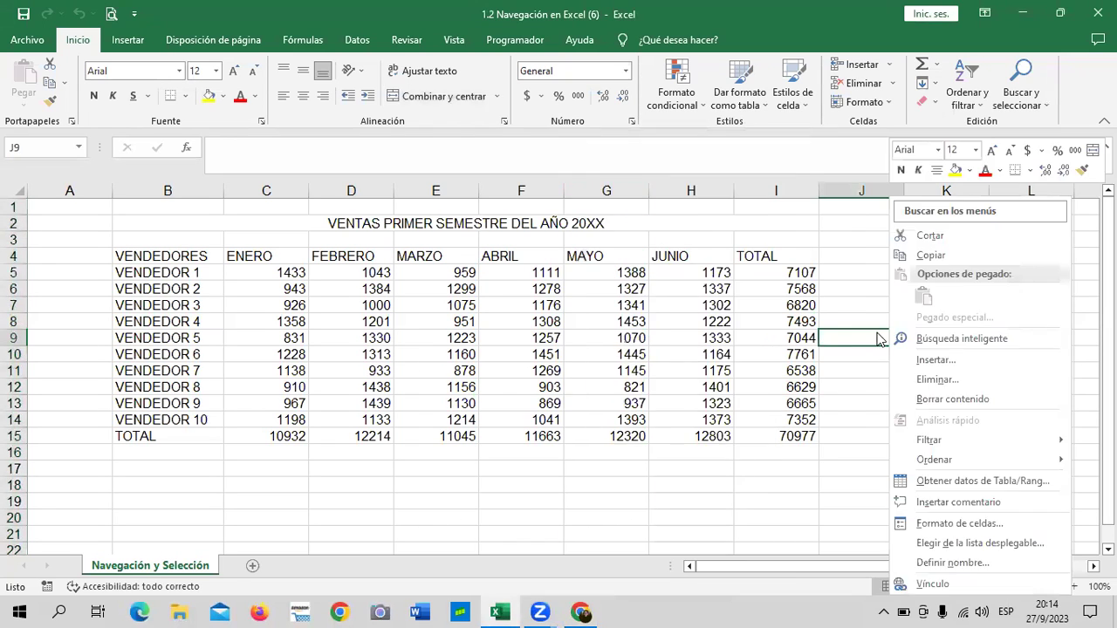
{"action": "right_click", "coordinate": [846, 237]}
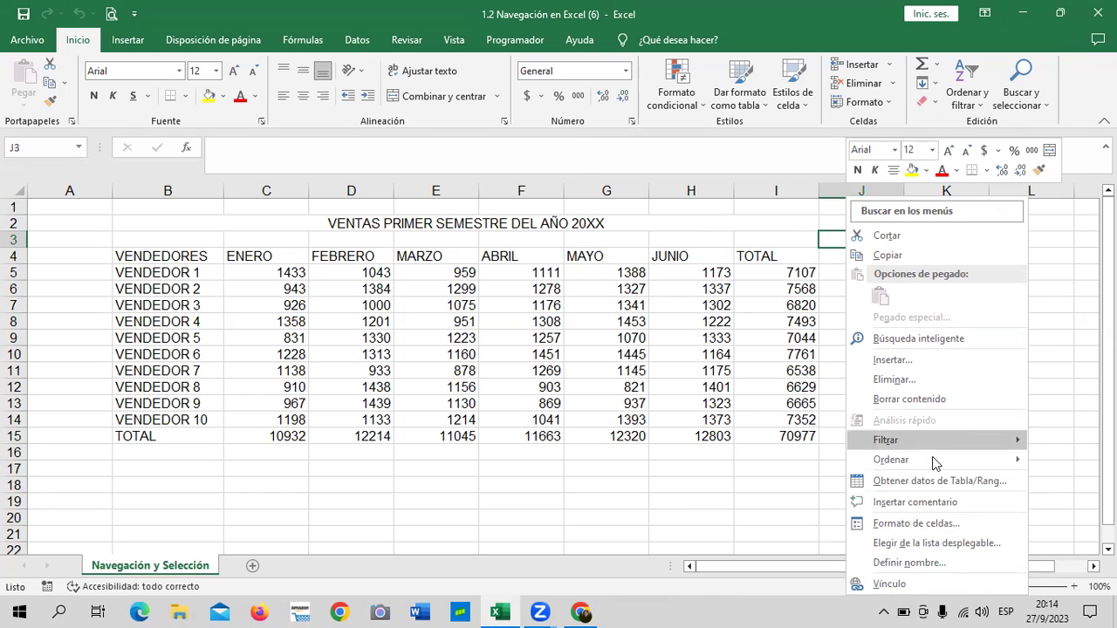
{"action": "right_click", "coordinate": [14, 295]}
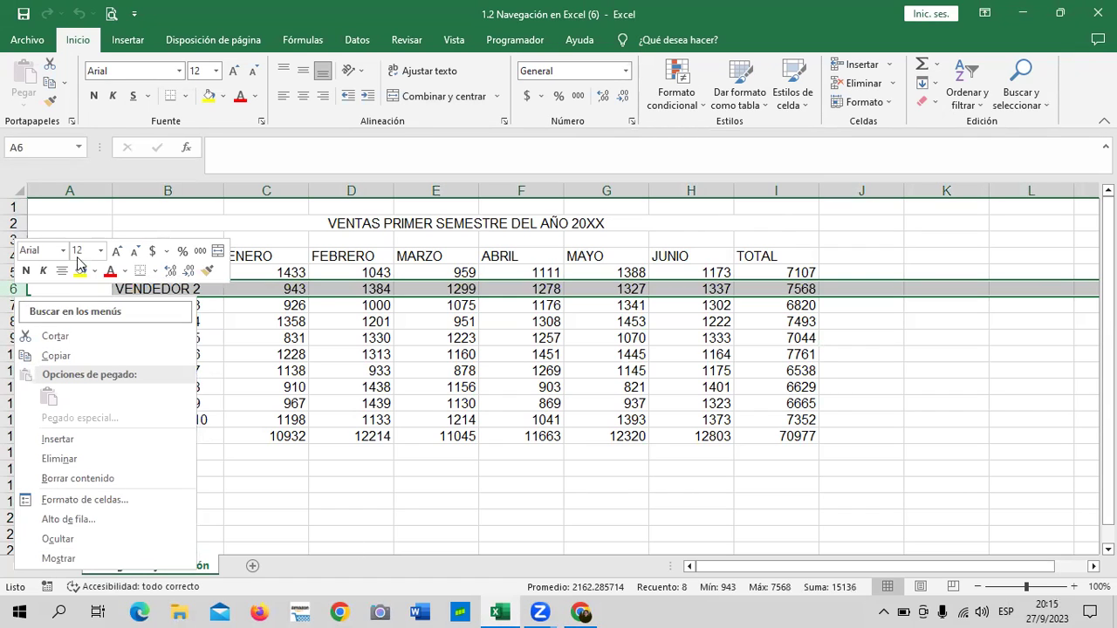
{"action": "left_click", "coordinate": [90, 207]}
{"action": "left_click", "coordinate": [87, 227]}
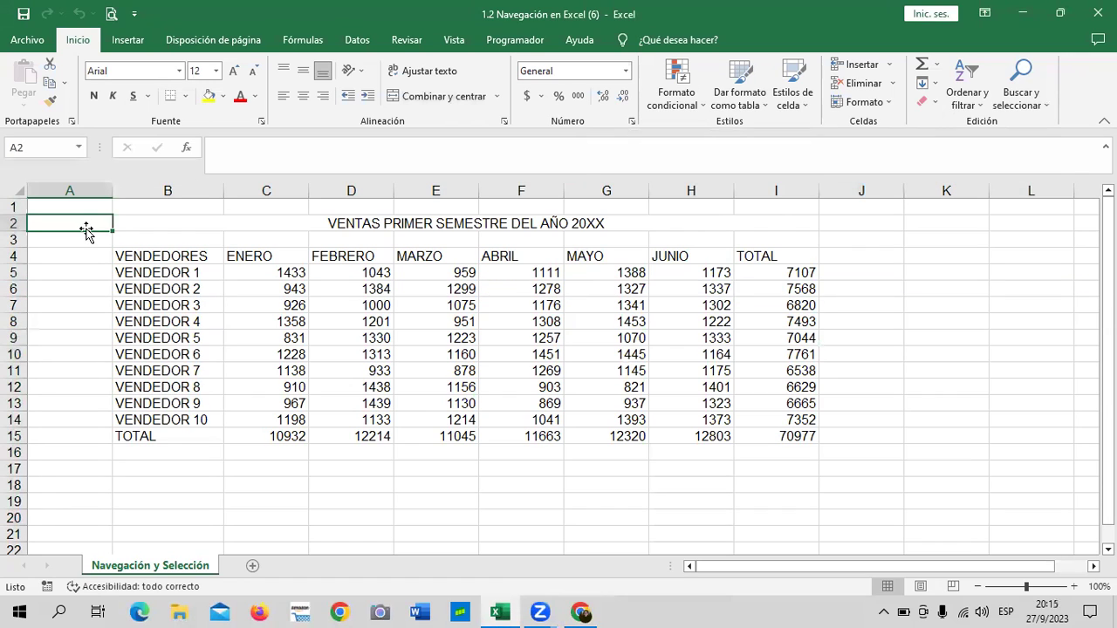
{"action": "right_click", "coordinate": [748, 253]}
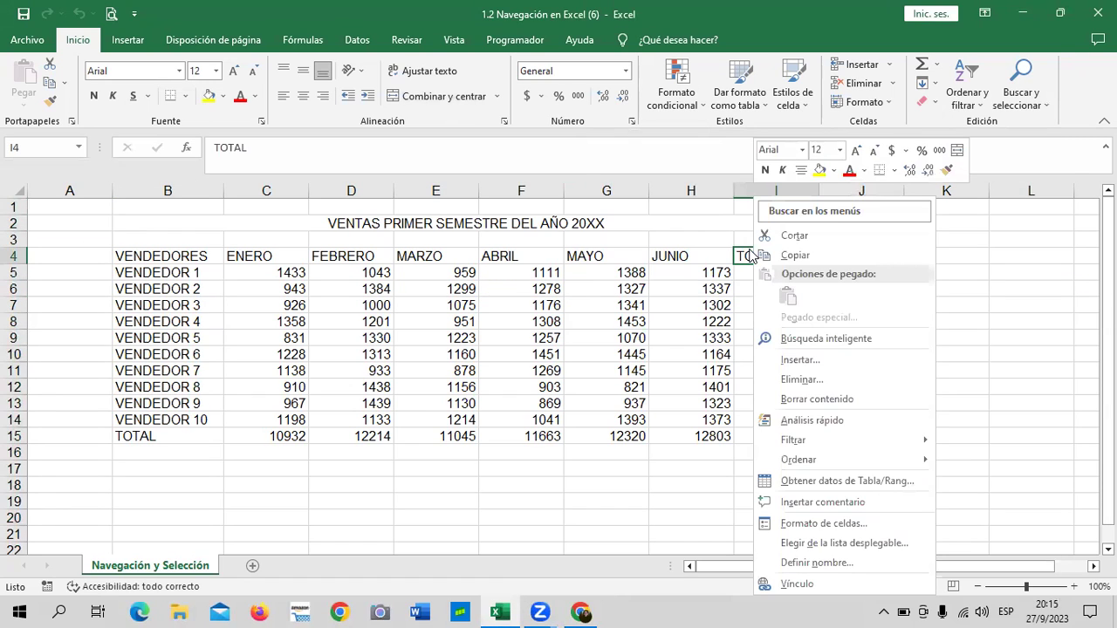
{"action": "key", "text": "Escape"}
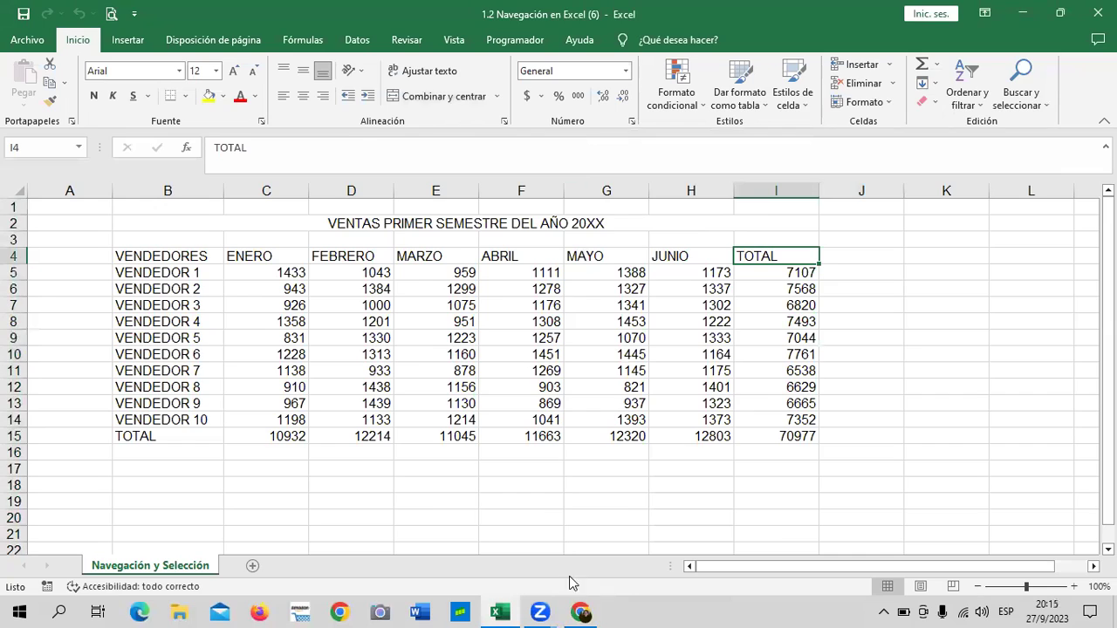
{"action": "left_click", "coordinate": [580, 611]}
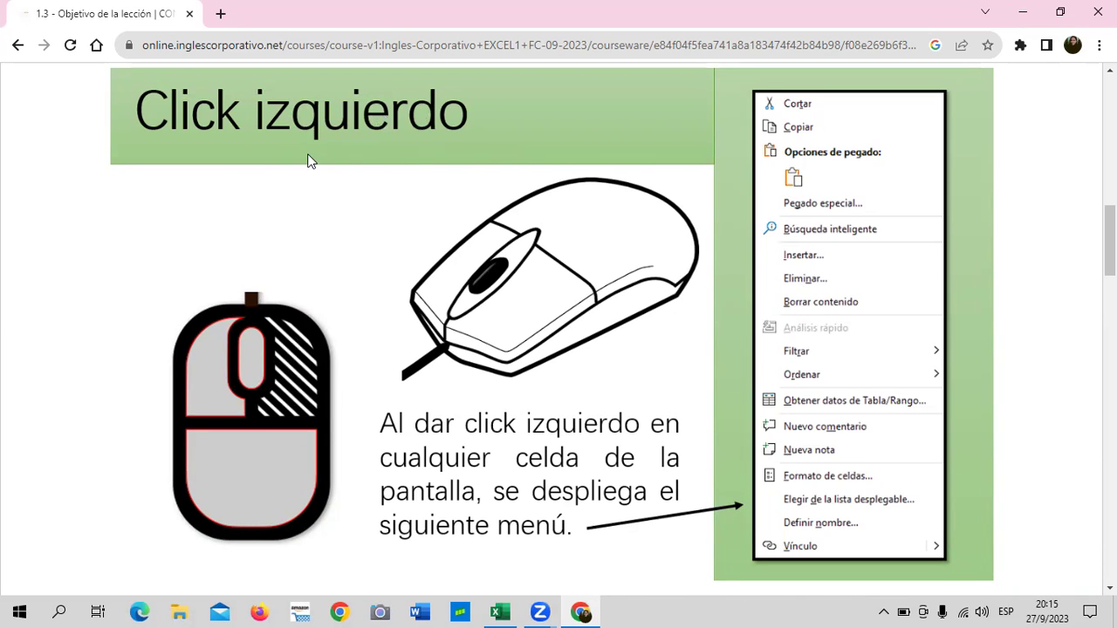
{"action": "scroll", "coordinate": [361, 257], "scroll_direction": "down", "scroll_amount": 3}
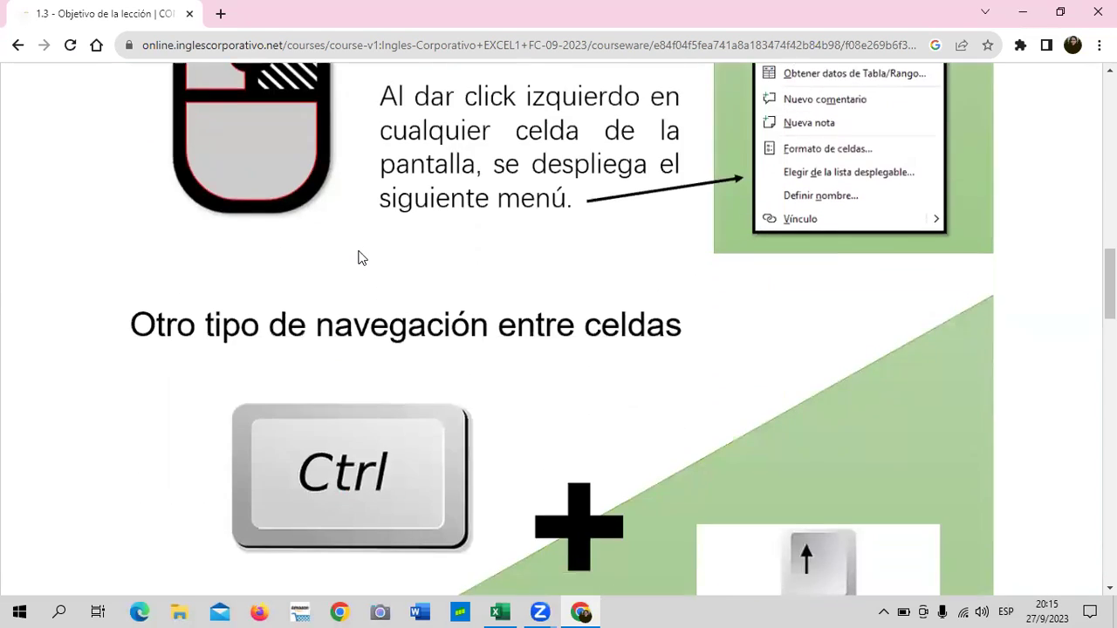
{"action": "scroll", "coordinate": [359, 255], "scroll_direction": "down", "scroll_amount": 2}
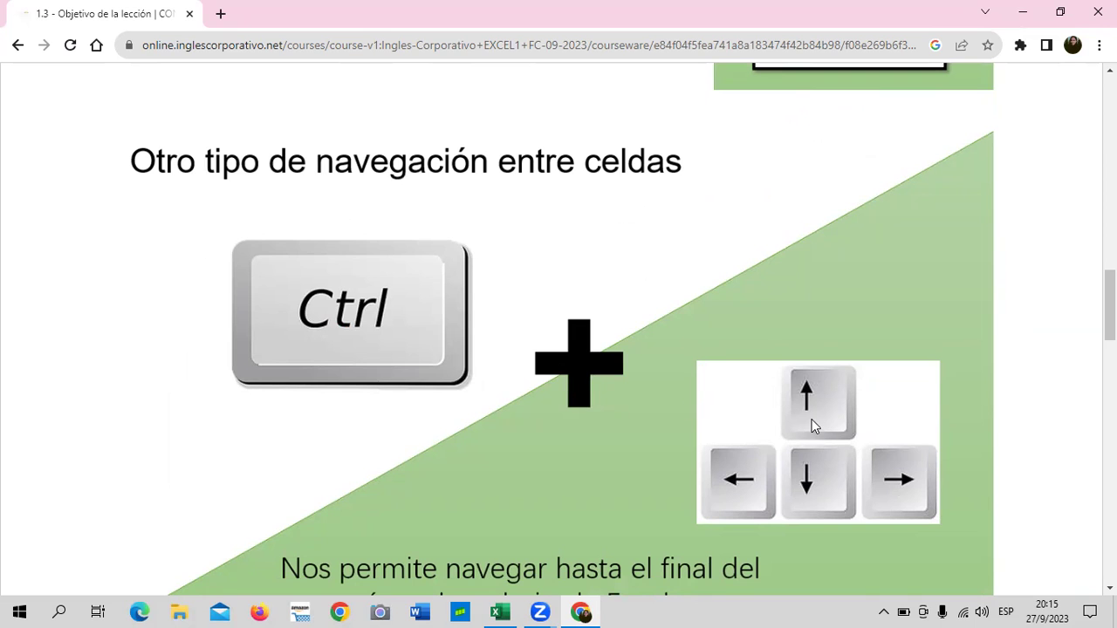
{"action": "left_click", "coordinate": [499, 611]}
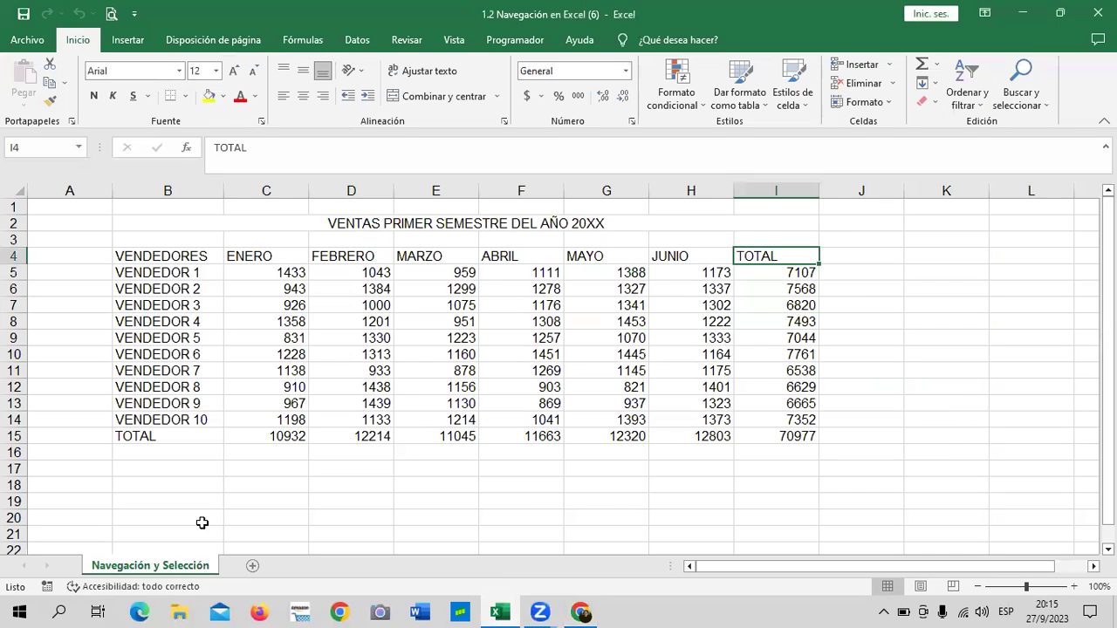
{"action": "left_click", "coordinate": [59, 208]}
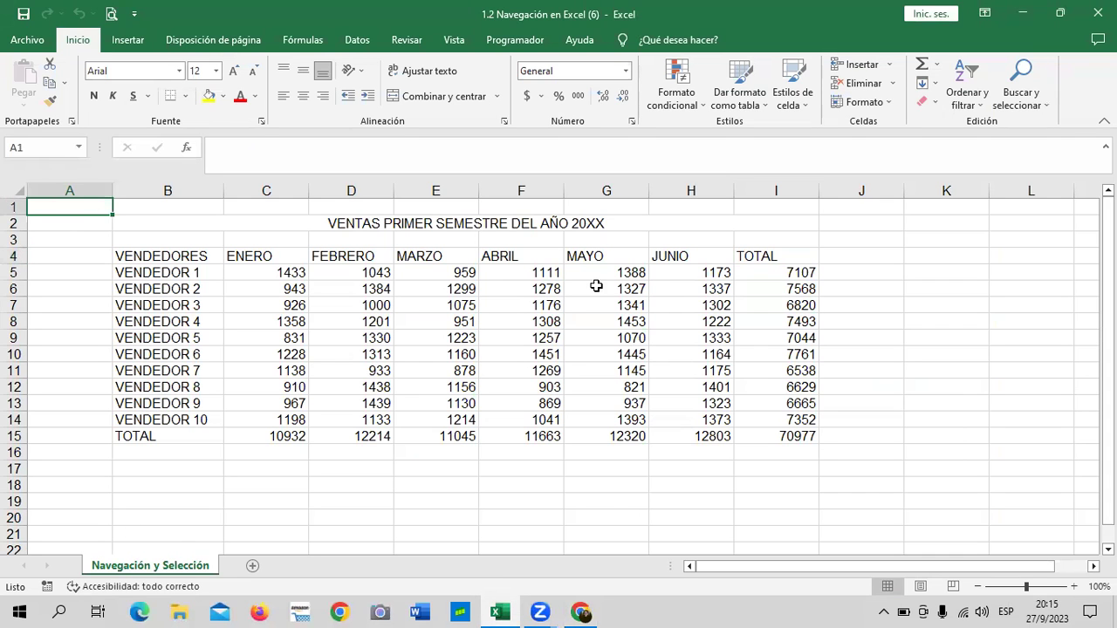
{"action": "key", "text": "ctrl+Right"}
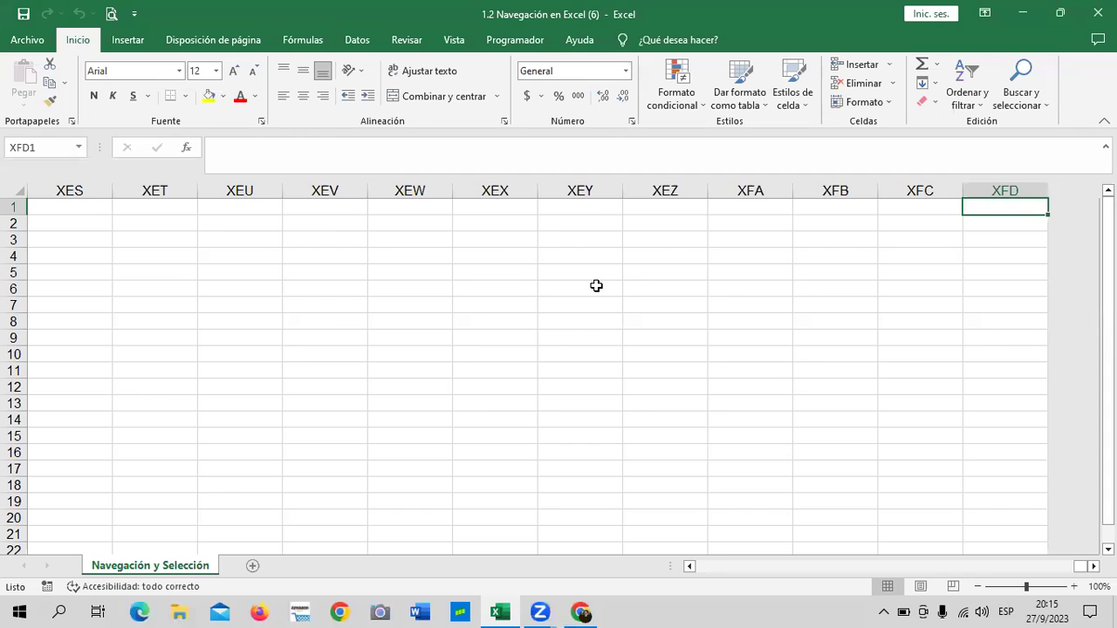
{"action": "key", "text": "ctrl+Home"}
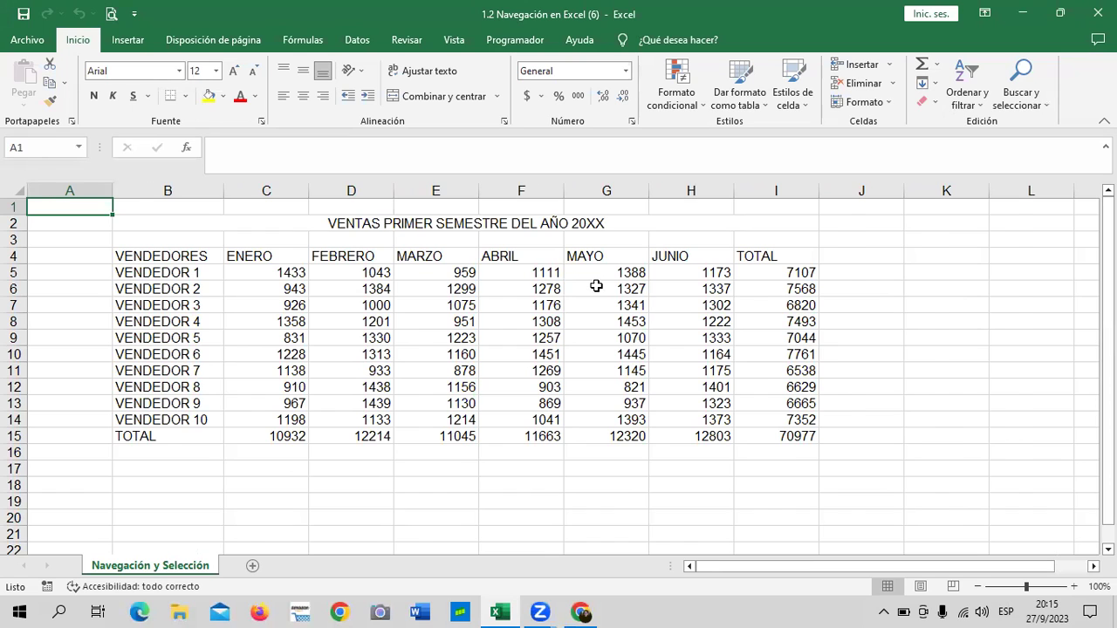
{"action": "key", "text": "ctrl+Down"}
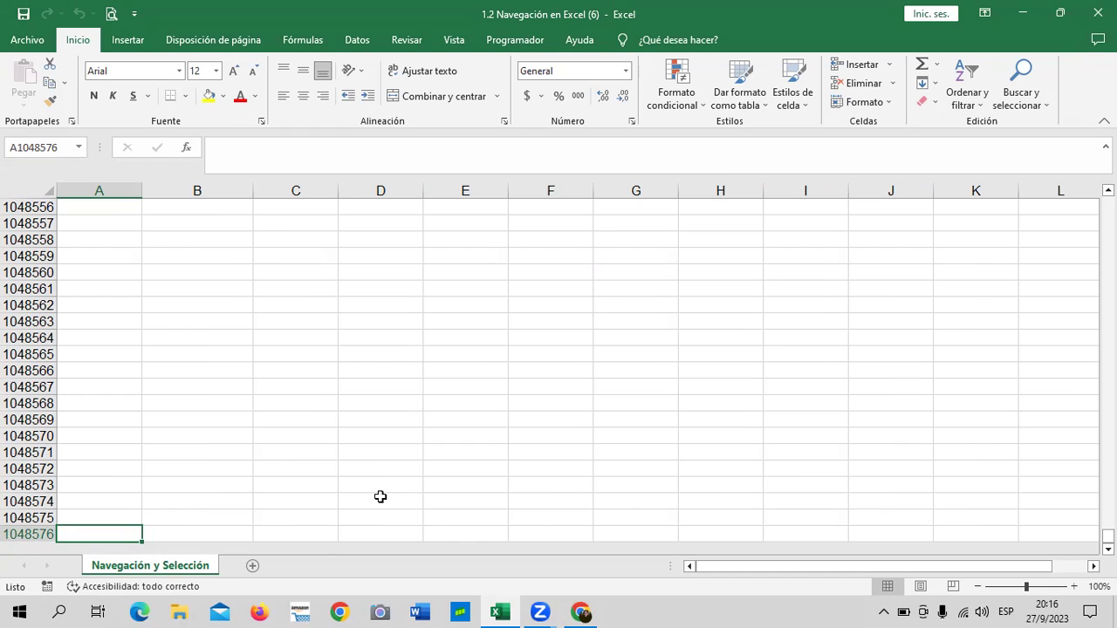
{"action": "key", "text": "ctrl+Home"}
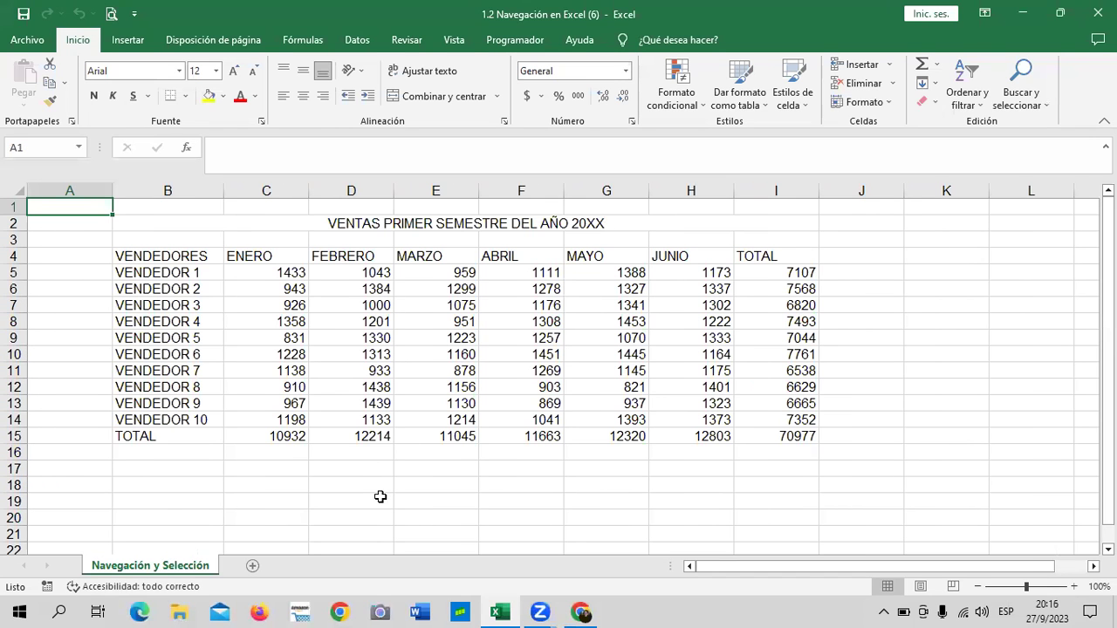
{"action": "left_click", "coordinate": [171, 255]}
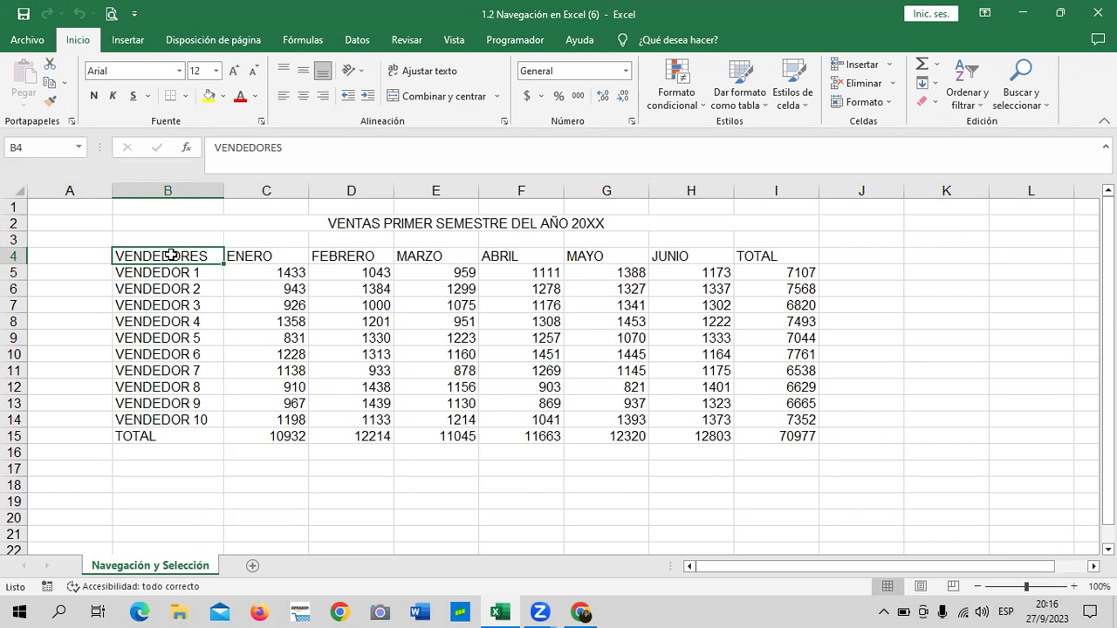
{"action": "left_click", "coordinate": [320, 302]}
{"action": "mouse_move", "coordinate": [174, 255]}
{"action": "left_mouse_down"}
{"action": "mouse_move", "coordinate": [414, 425]}
{"action": "mouse_move", "coordinate": [798, 434]}
{"action": "left_mouse_up"}
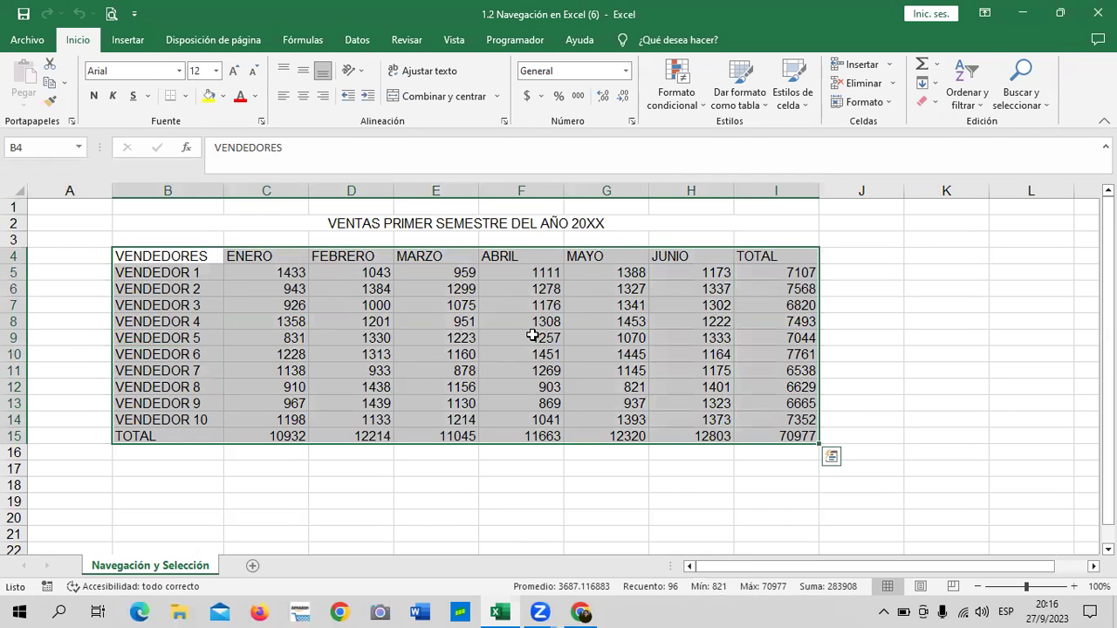
{"action": "left_click", "coordinate": [902, 291]}
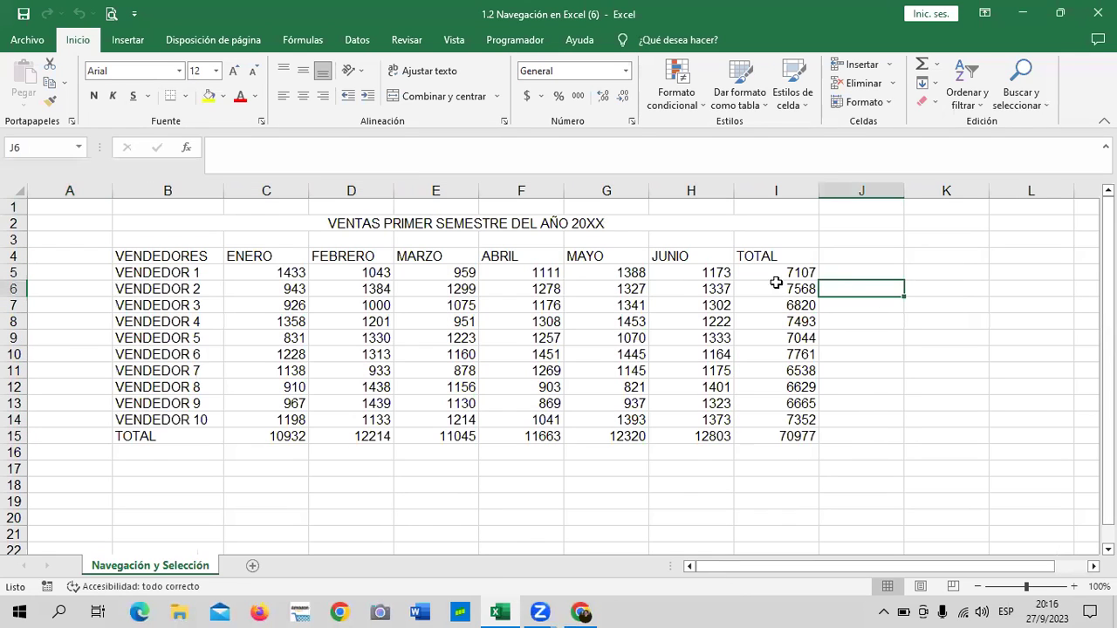
{"action": "left_click", "coordinate": [176, 256]}
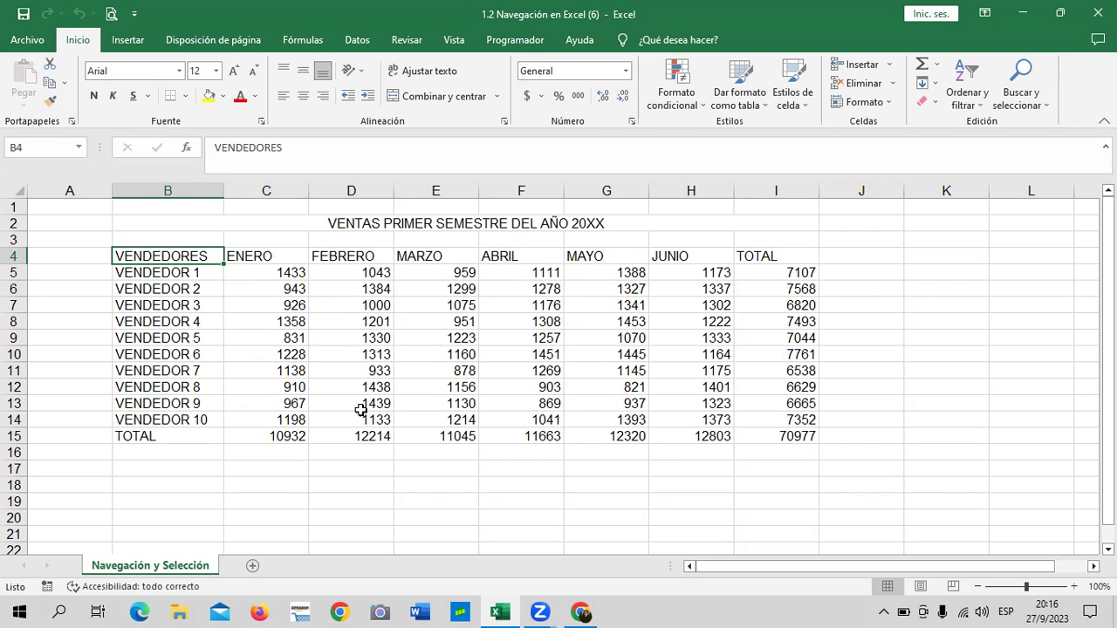
{"action": "left_click", "coordinate": [949, 293]}
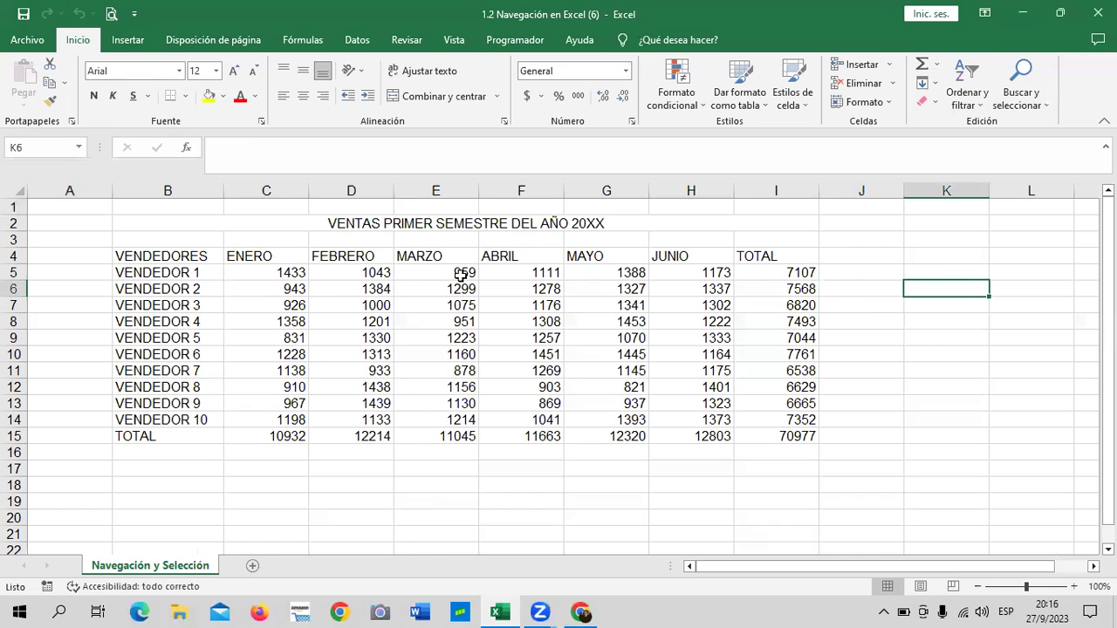
{"action": "left_click_drag", "start_coordinate": [150, 255], "coordinate": [801, 436]}
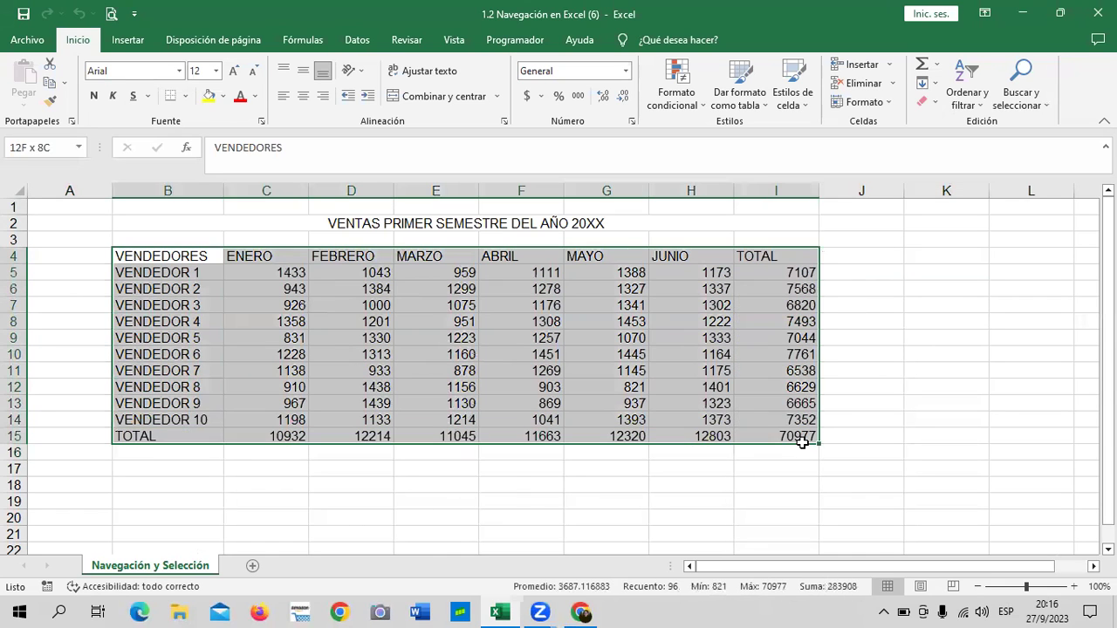
{"action": "left_click", "coordinate": [906, 401]}
{"action": "mouse_move", "coordinate": [161, 259]}
{"action": "left_mouse_down"}
{"action": "mouse_move", "coordinate": [608, 437]}
{"action": "mouse_move", "coordinate": [773, 436]}
{"action": "left_mouse_up"}
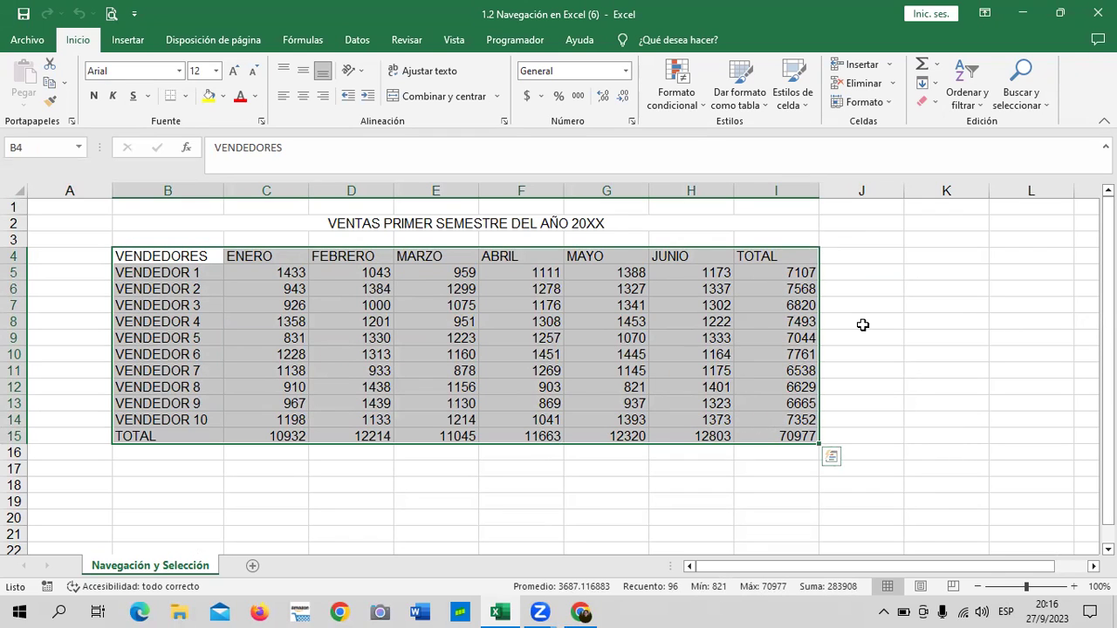
{"action": "left_click", "coordinate": [875, 301]}
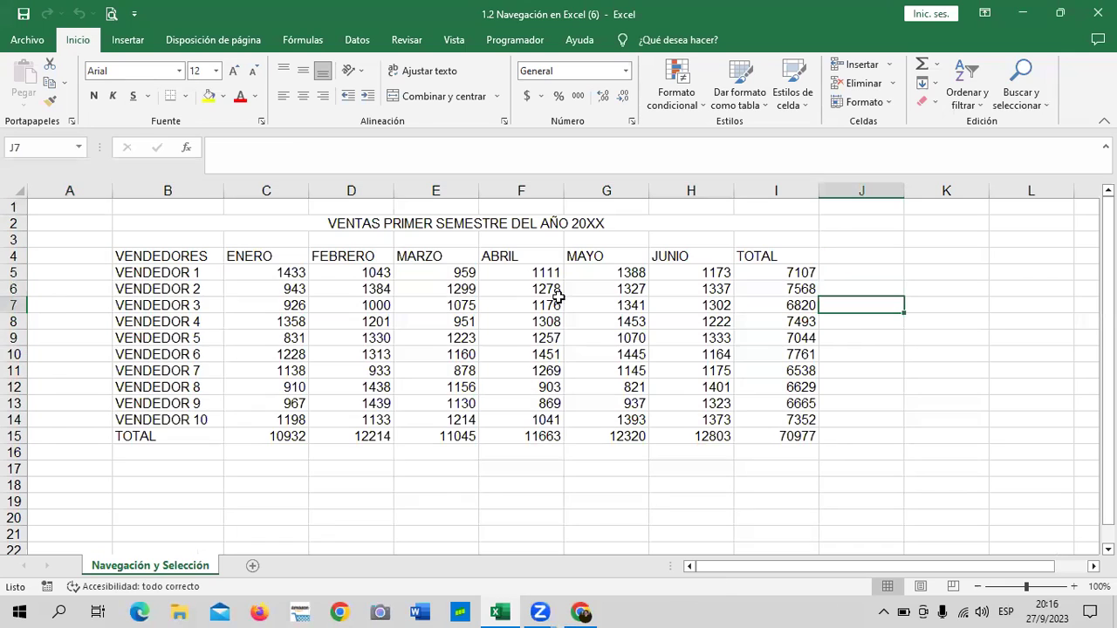
{"action": "mouse_move", "coordinate": [189, 262]}
{"action": "left_mouse_down"}
{"action": "mouse_move", "coordinate": [220, 356]}
{"action": "mouse_move", "coordinate": [822, 439]}
{"action": "left_mouse_up"}
{"action": "left_click", "coordinate": [963, 335]}
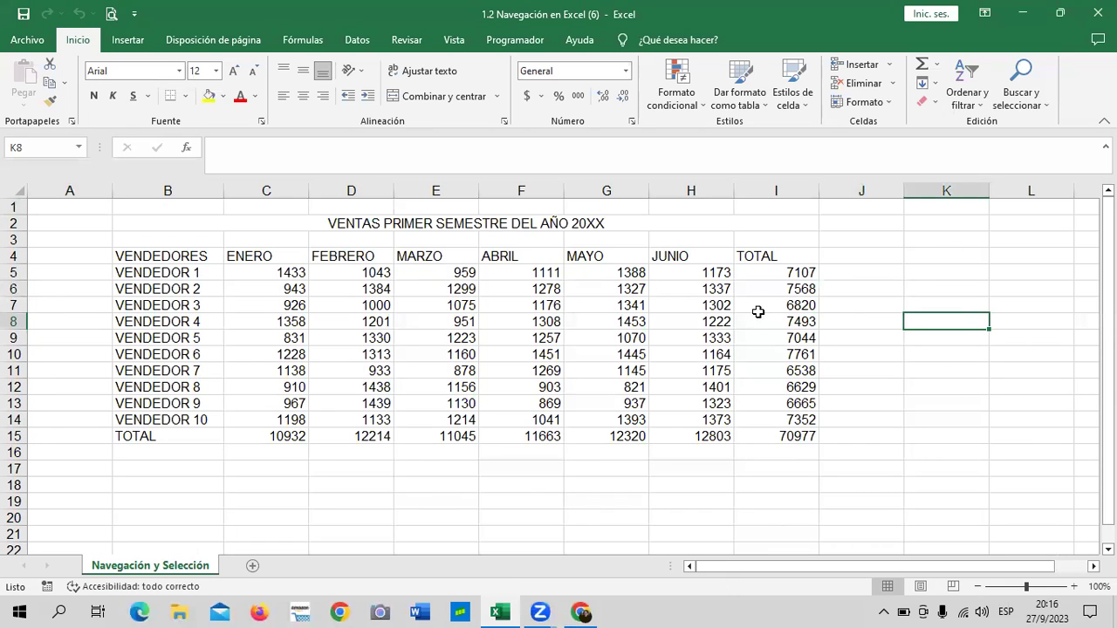
{"action": "left_click", "coordinate": [261, 340]}
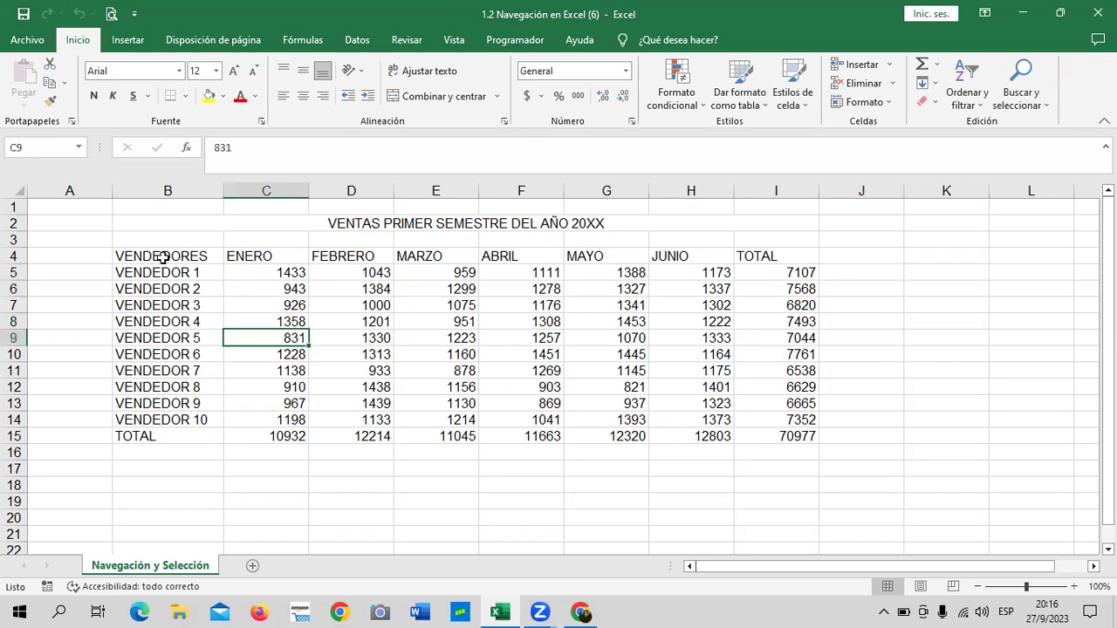
{"action": "left_click", "coordinate": [167, 253]}
{"action": "key", "text": "ctrl+Down"}
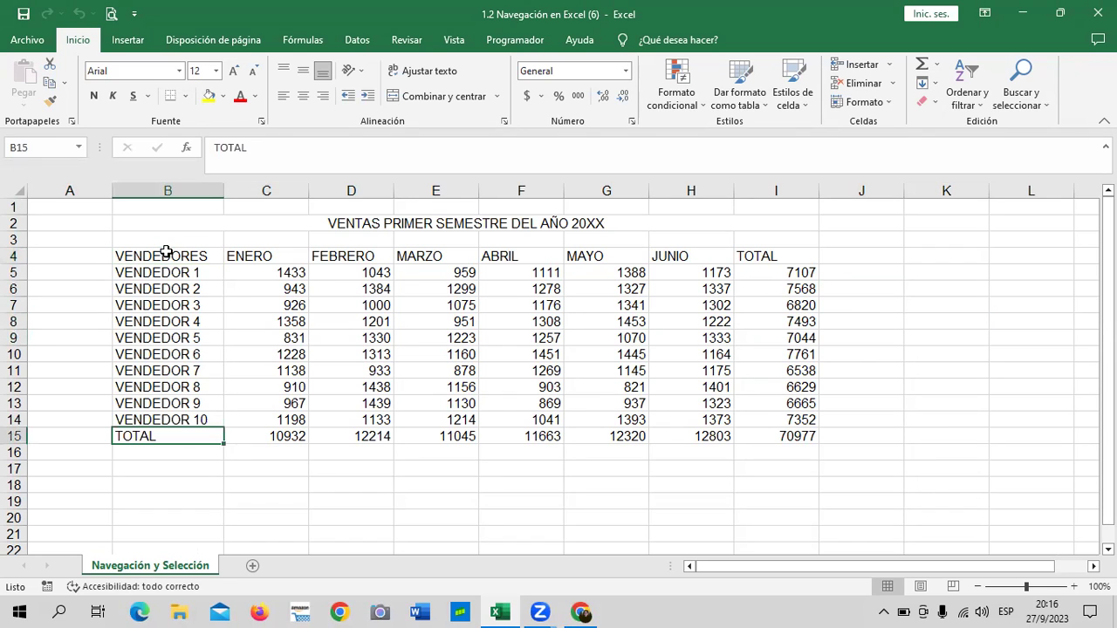
{"action": "key", "text": "ctrl+Up"}
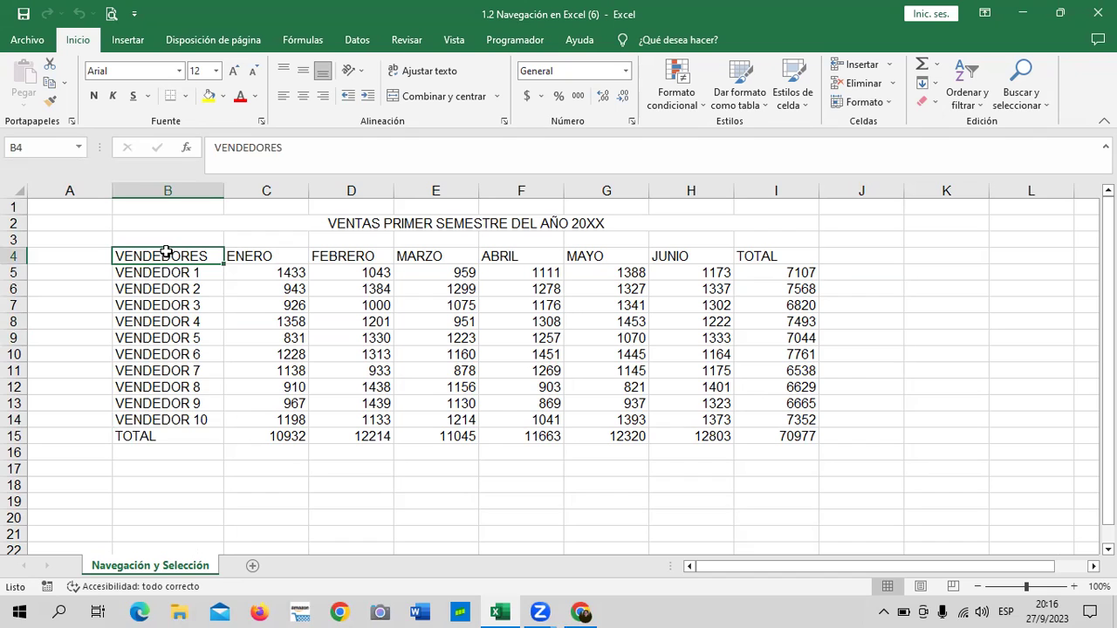
{"action": "key", "text": "ctrl+Right"}
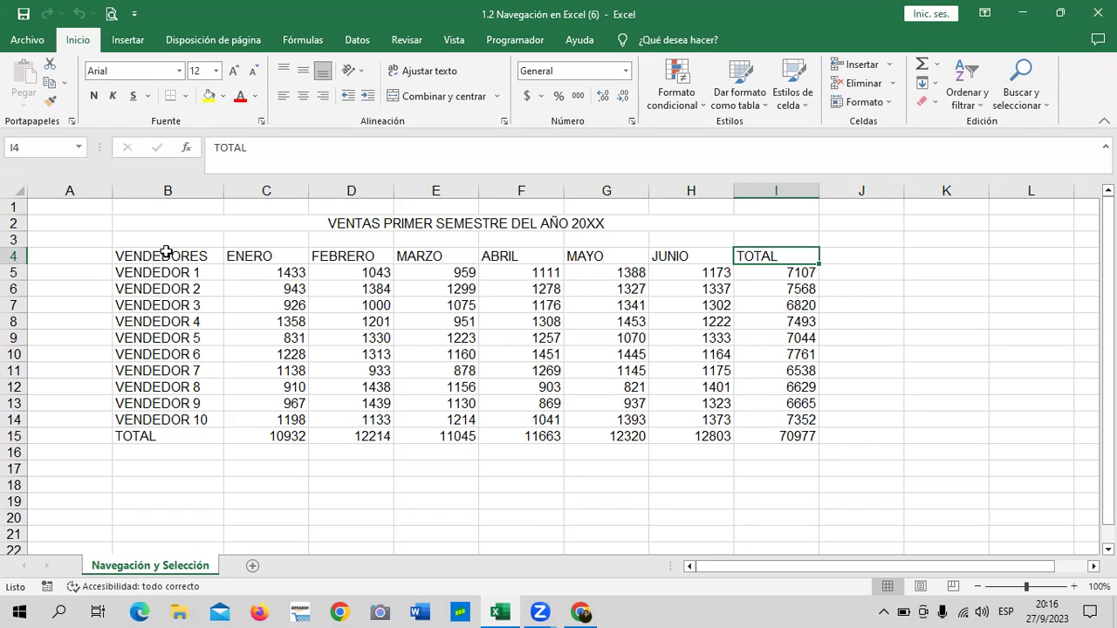
{"action": "key", "text": "ctrl+Down"}
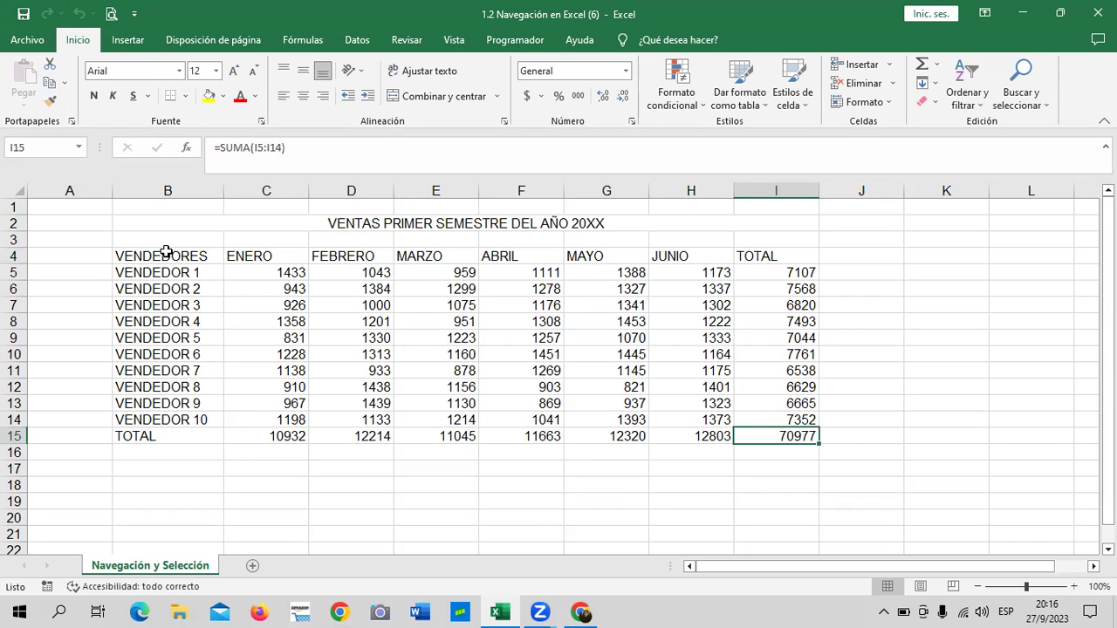
{"action": "key", "text": "ctrl+Left"}
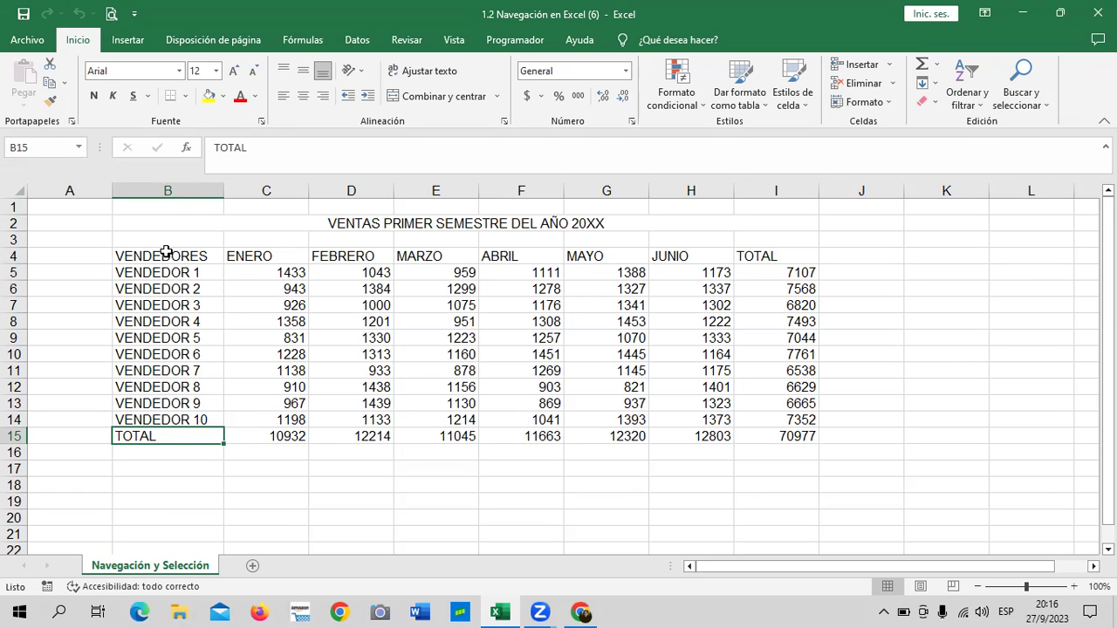
{"action": "key", "text": "ctrl+Up"}
{"action": "key", "text": "ctrl+Right"}
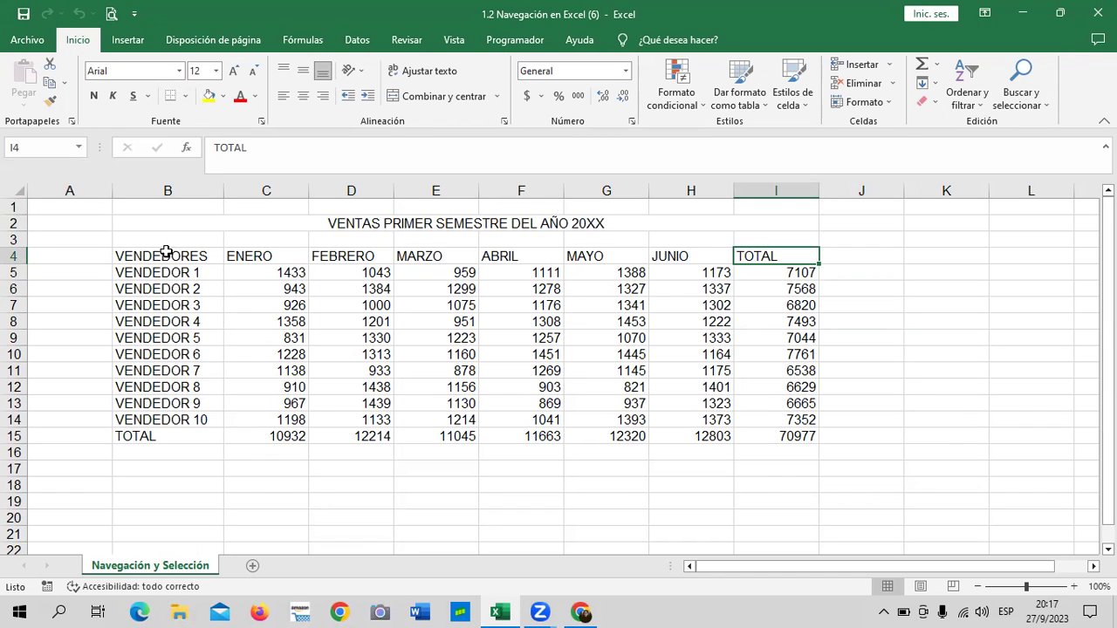
{"action": "key", "text": "ctrl+Down"}
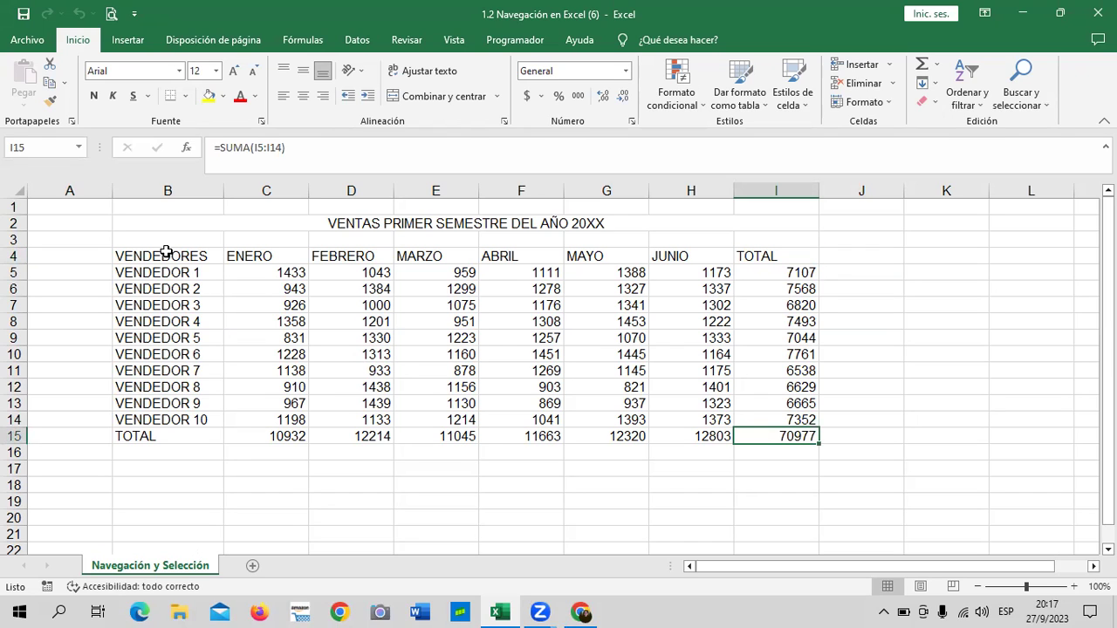
{"action": "key", "text": "ctrl+Left"}
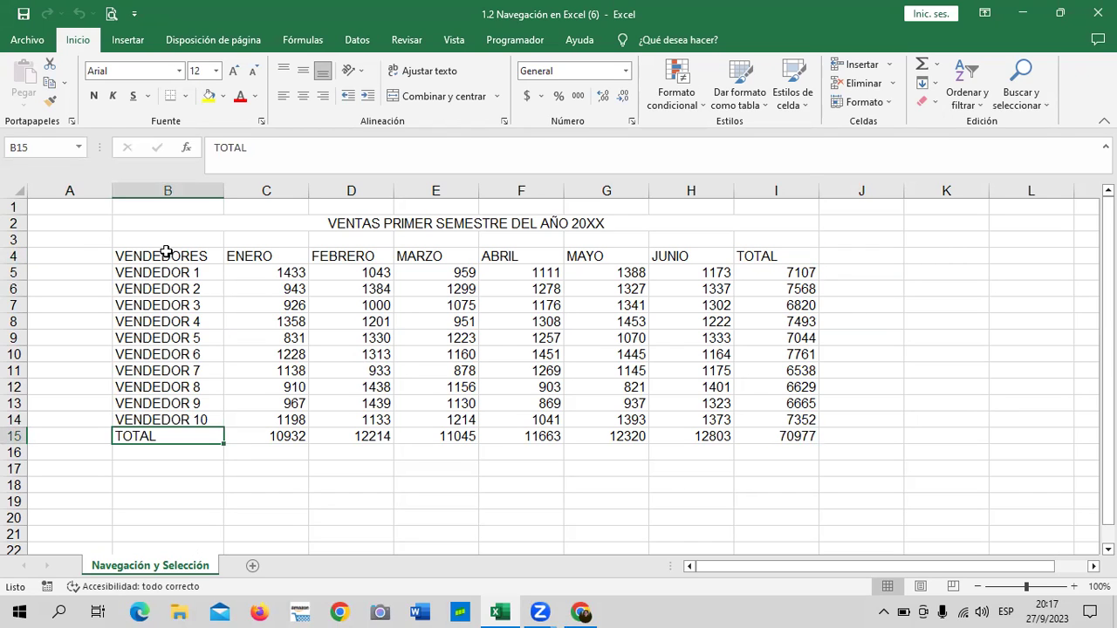
{"action": "key", "text": "ctrl+Up"}
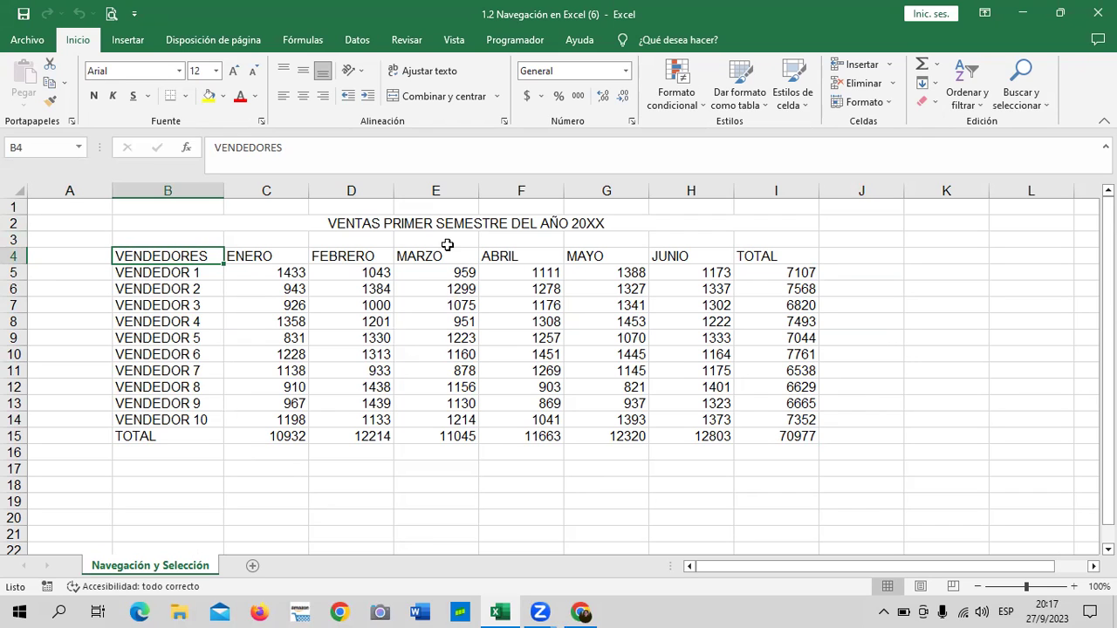
{"action": "left_click", "coordinate": [792, 435]}
{"action": "left_click", "coordinate": [795, 272]}
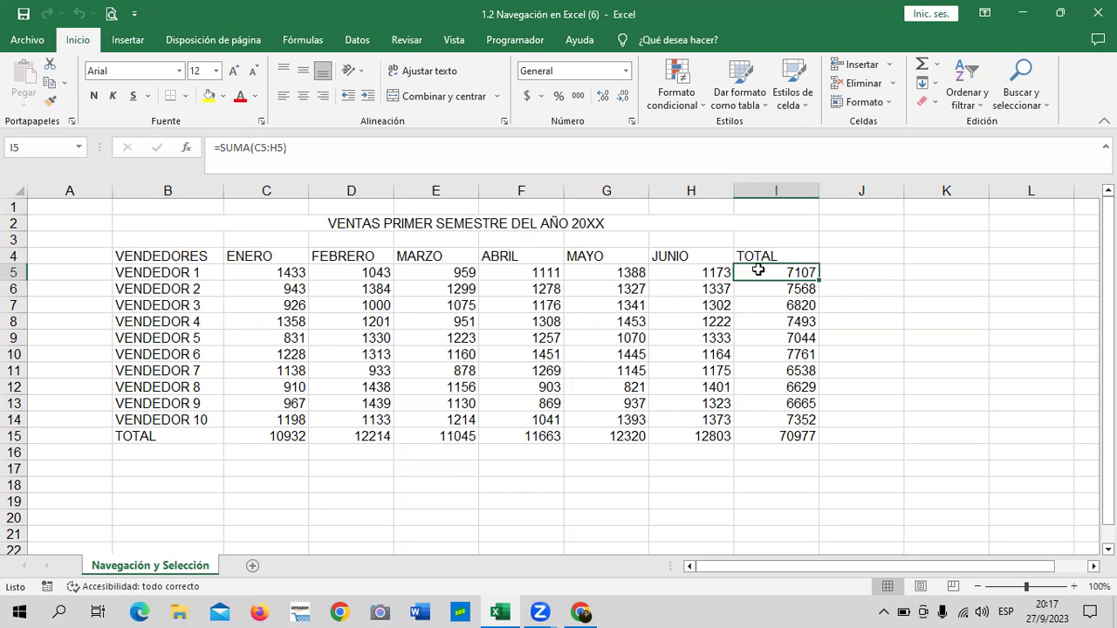
{"action": "left_click", "coordinate": [131, 257]}
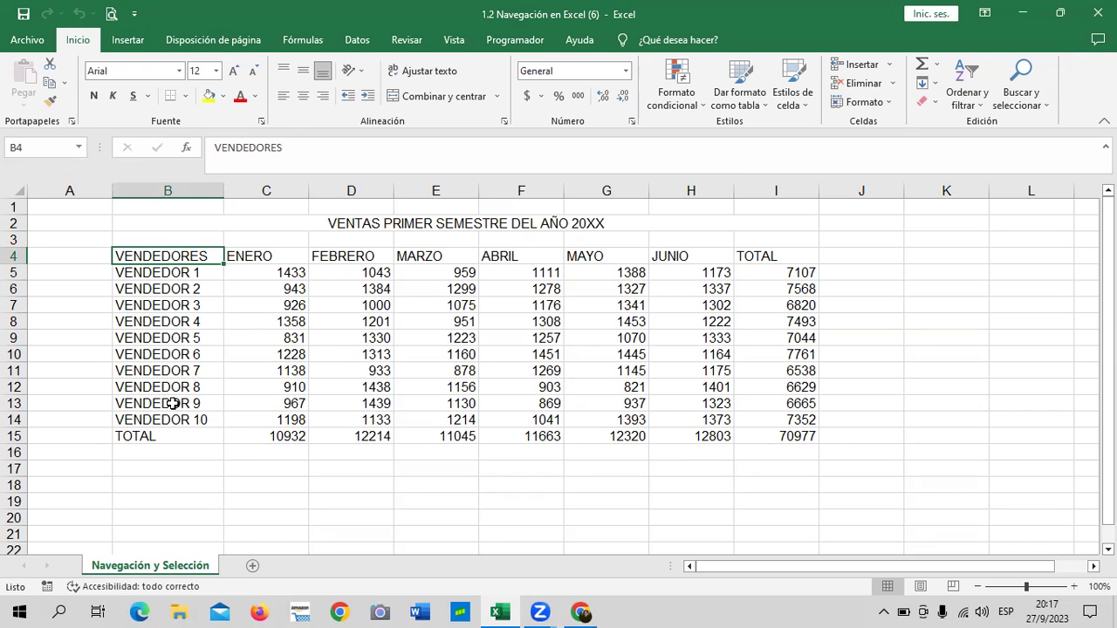
{"action": "left_click", "coordinate": [161, 437]}
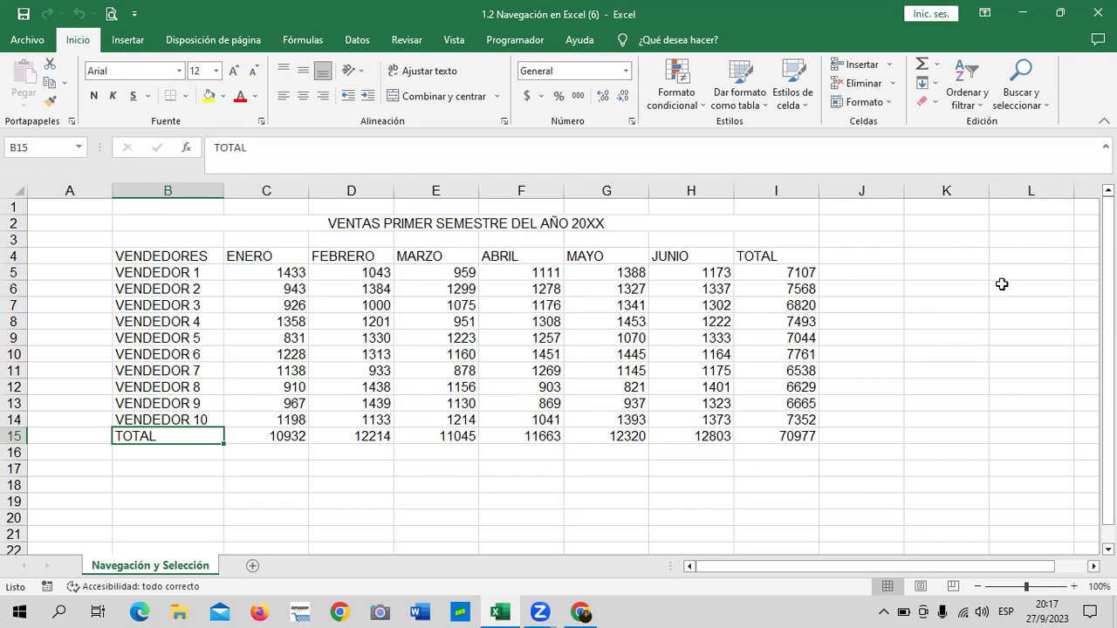
Scroll the sales sheet down, back up and sideways to look over the table.
{"action": "scroll", "coordinate": [302, 375], "scroll_direction": "down", "scroll_amount": 5}
{"action": "scroll", "coordinate": [302, 427], "scroll_direction": "down", "scroll_amount": 14}
{"action": "scroll", "coordinate": [295, 421], "scroll_direction": "down", "scroll_amount": 6}
{"action": "scroll", "coordinate": [295, 421], "scroll_direction": "down", "scroll_amount": 6}
{"action": "scroll", "coordinate": [295, 422], "scroll_direction": "down", "scroll_amount": 6}
{"action": "scroll", "coordinate": [294, 424], "scroll_direction": "up", "scroll_amount": 6}
{"action": "scroll", "coordinate": [293, 423], "scroll_direction": "up", "scroll_amount": 8}
{"action": "scroll", "coordinate": [294, 423], "scroll_direction": "up", "scroll_amount": 10}
{"action": "scroll", "coordinate": [294, 423], "scroll_direction": "up", "scroll_amount": 6}
{"action": "scroll", "coordinate": [294, 423], "scroll_direction": "up", "scroll_amount": 7}
{"action": "scroll", "coordinate": [1063, 568], "scroll_direction": "right", "scroll_amount": 4}
{"action": "left_click_drag", "start_coordinate": [1063, 569], "coordinate": [964, 569]}
From VENDEDORES in B4, jump with Ctrl+Right and Ctrl+Down, then return to the course lesson.
{"action": "left_click", "coordinate": [119, 255]}
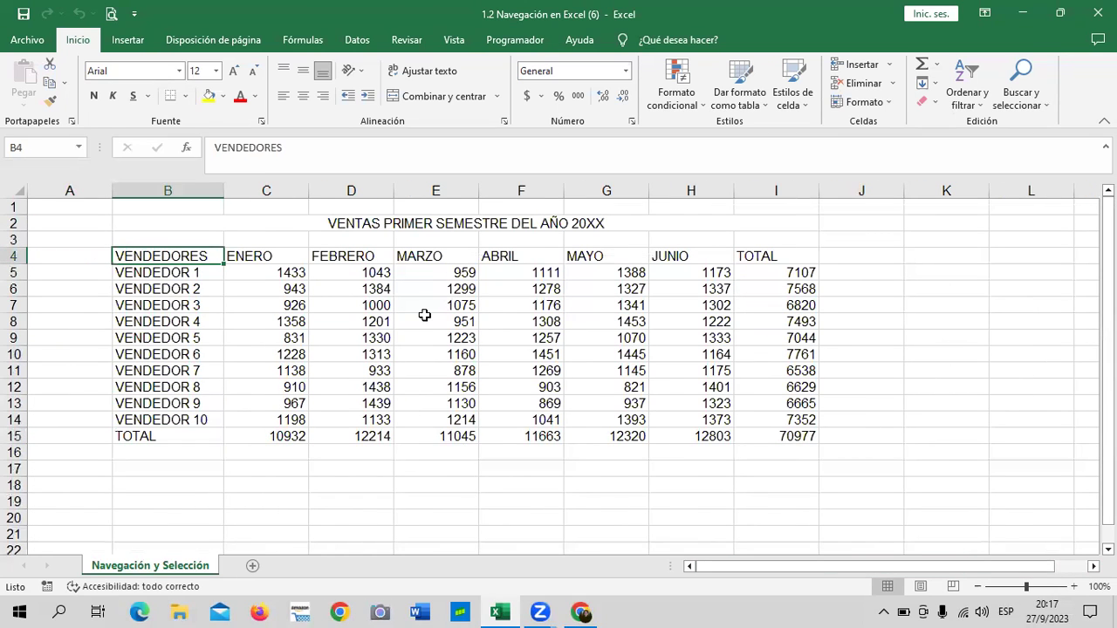
{"action": "key", "text": "ctrl+Right"}
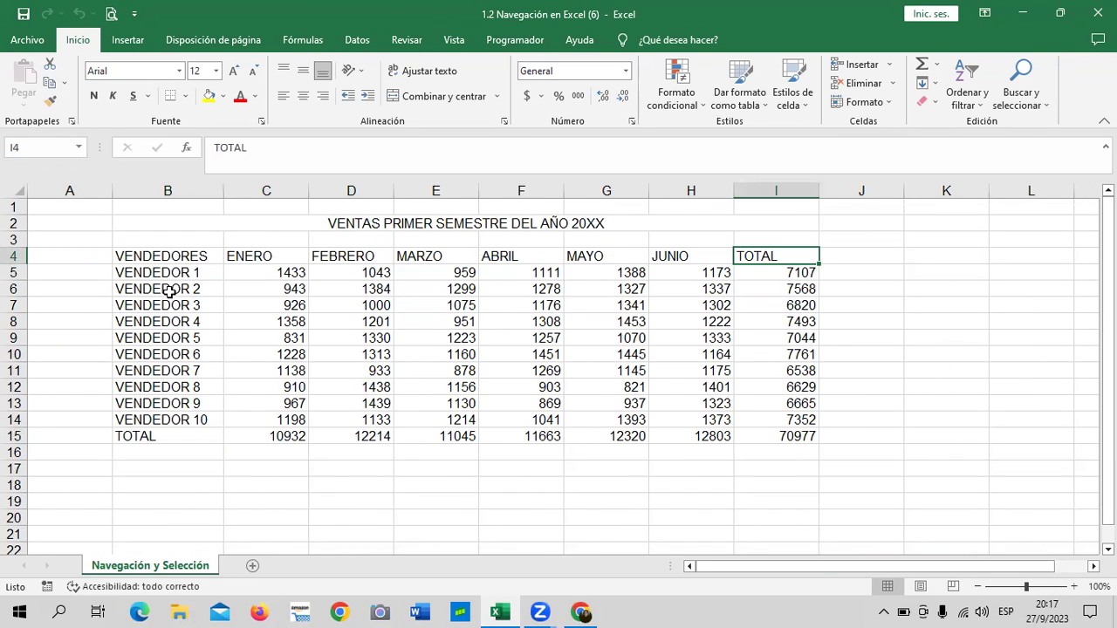
{"action": "left_click", "coordinate": [164, 252]}
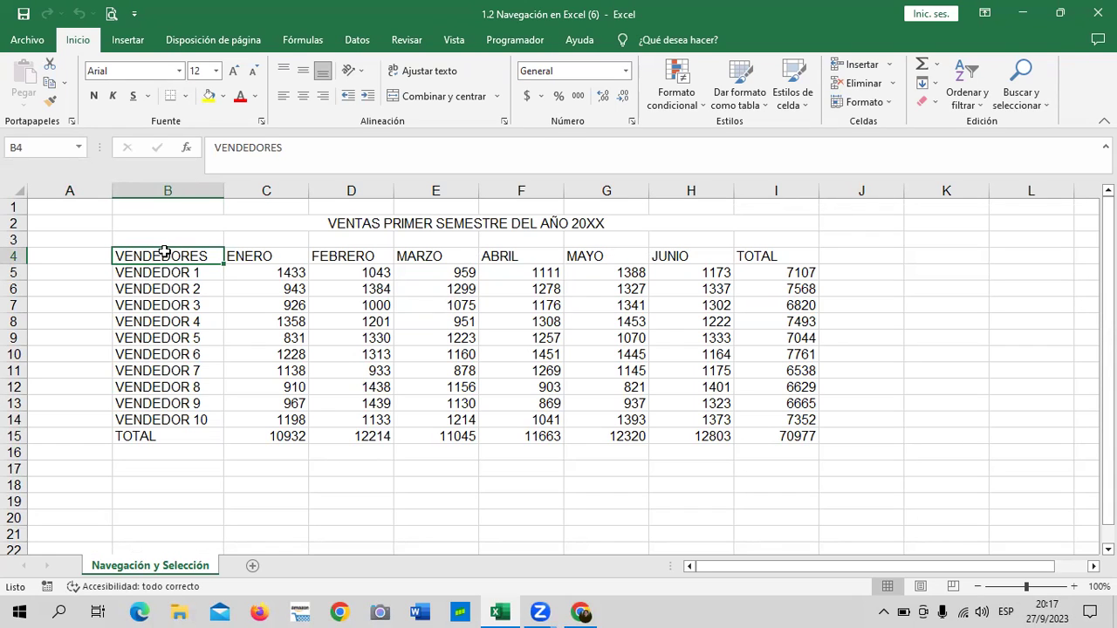
{"action": "key", "text": "ctrl+Right"}
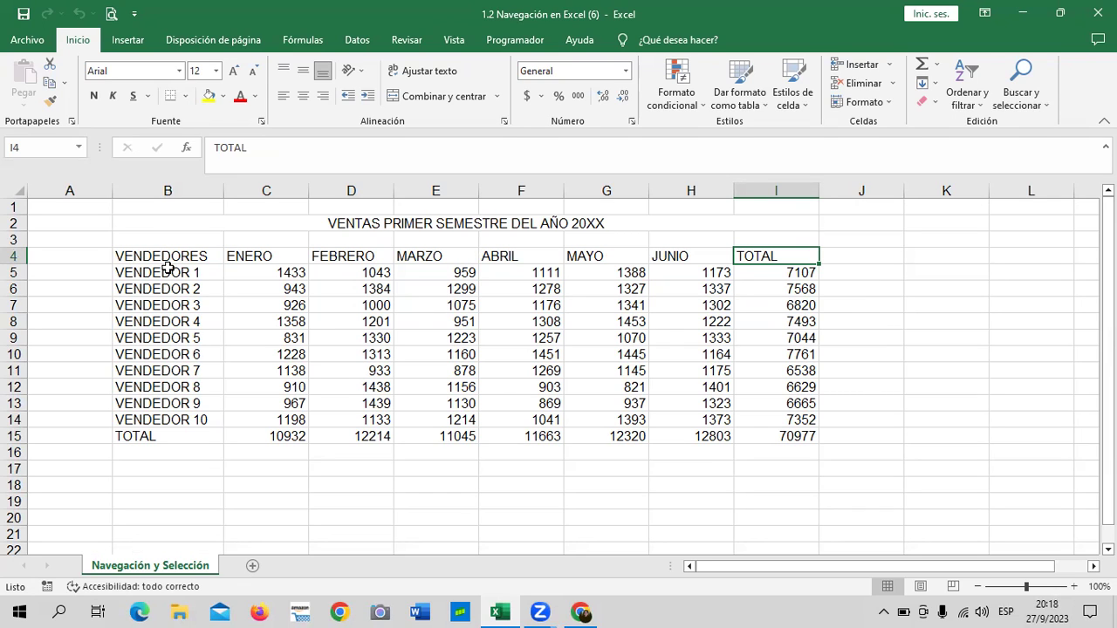
{"action": "left_click", "coordinate": [177, 255]}
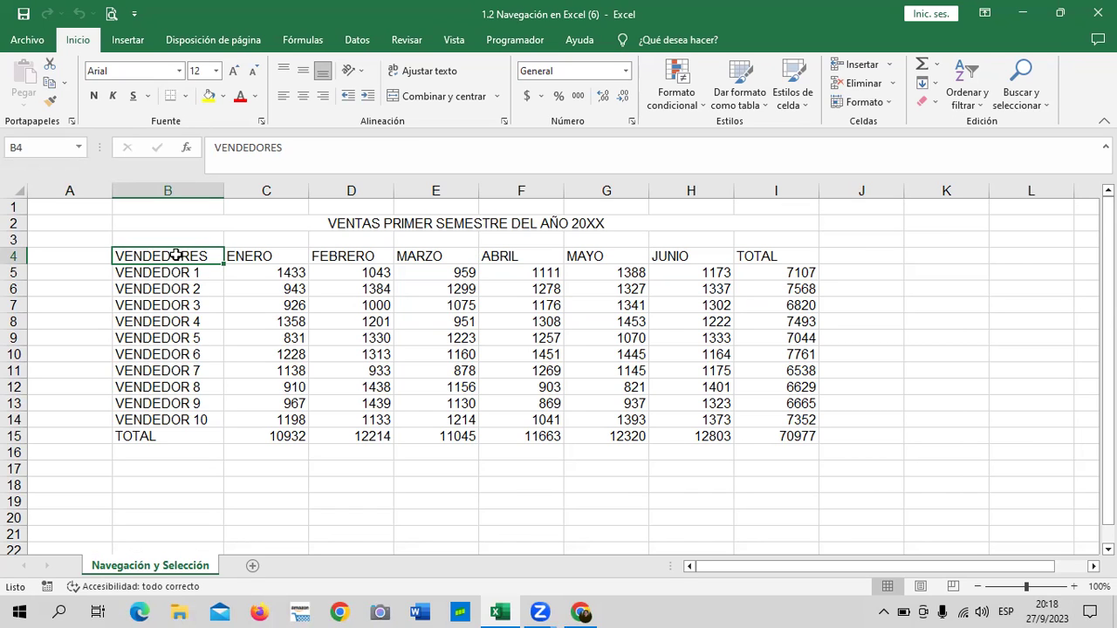
{"action": "key", "text": "ctrl+Down"}
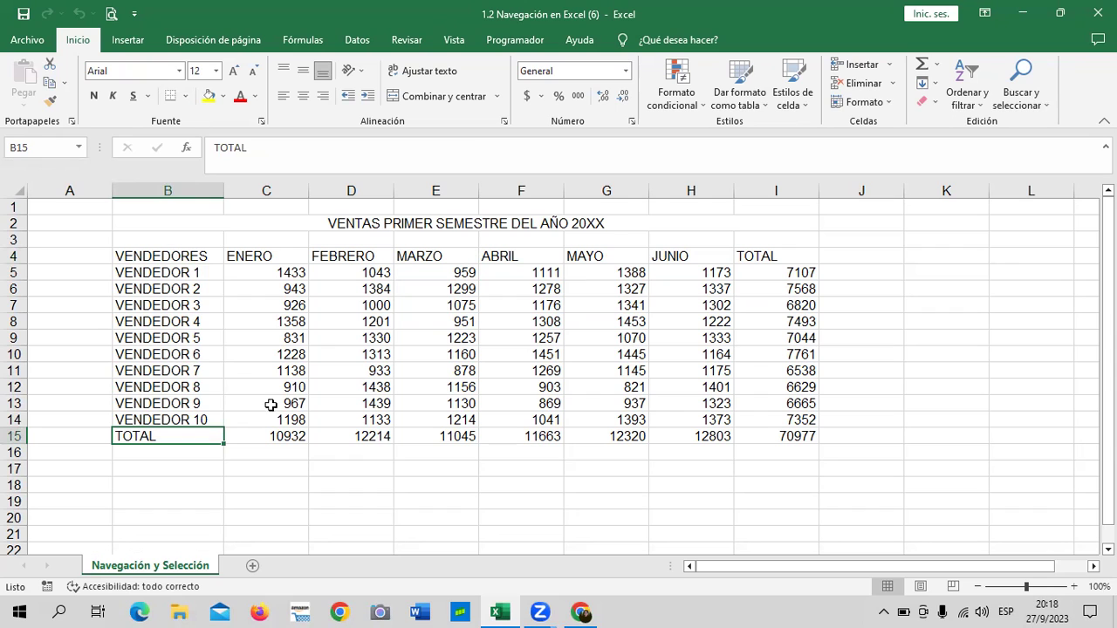
{"action": "left_click", "coordinate": [194, 256]}
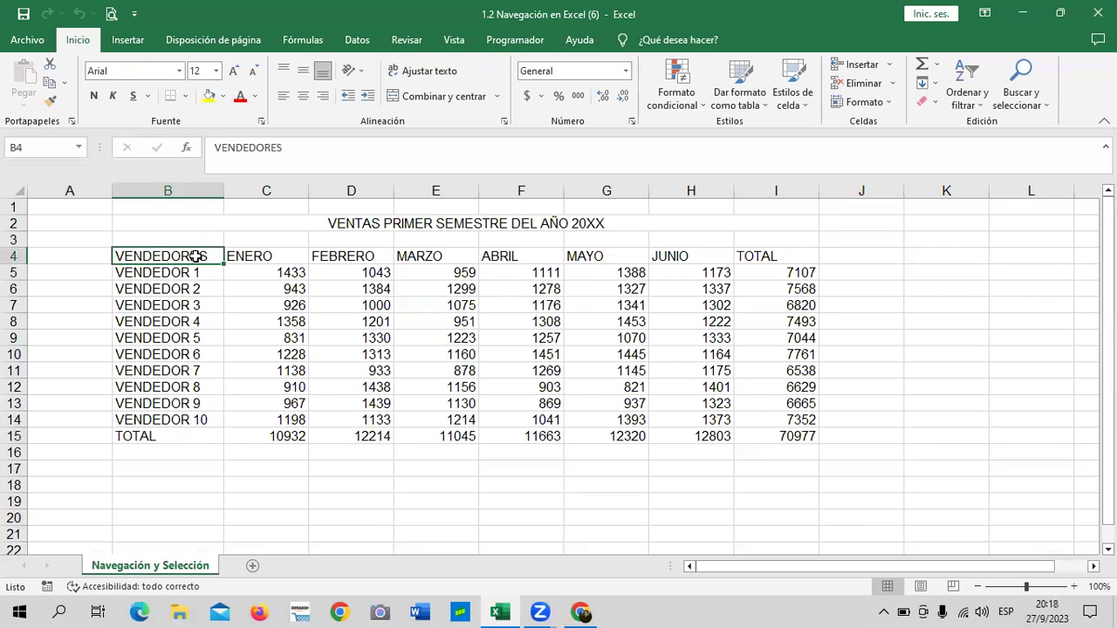
{"action": "left_click", "coordinate": [580, 612]}
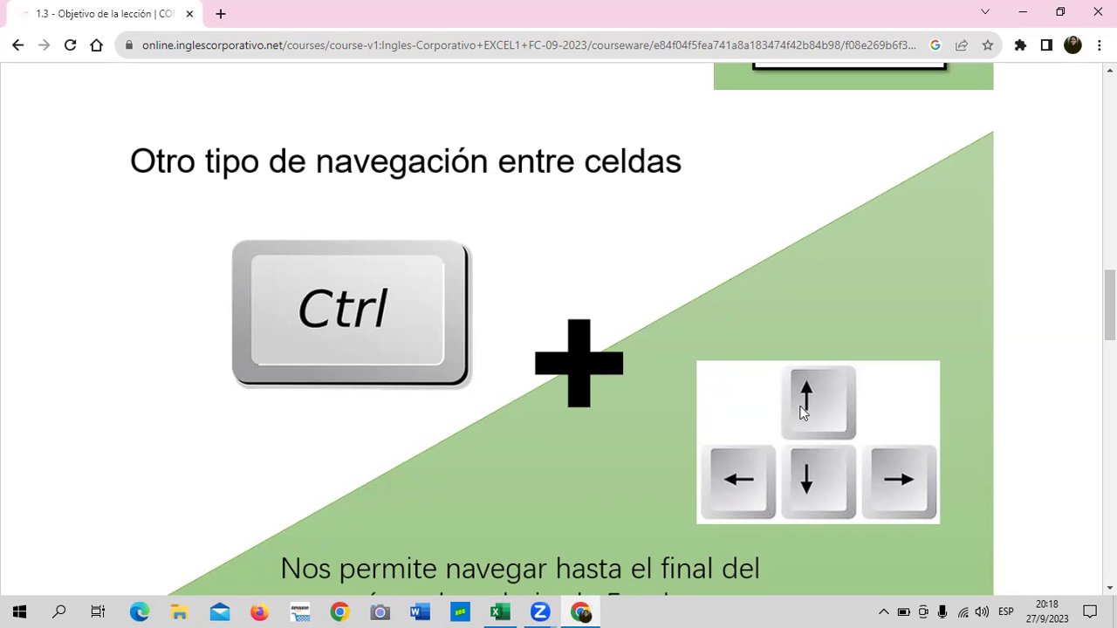
Try Ctrl+arrow jumps in the Excel table to I15, the TOTAL label and I5, then return to lesson 1.3.
{"action": "scroll", "coordinate": [673, 440], "scroll_direction": "down", "scroll_amount": 1}
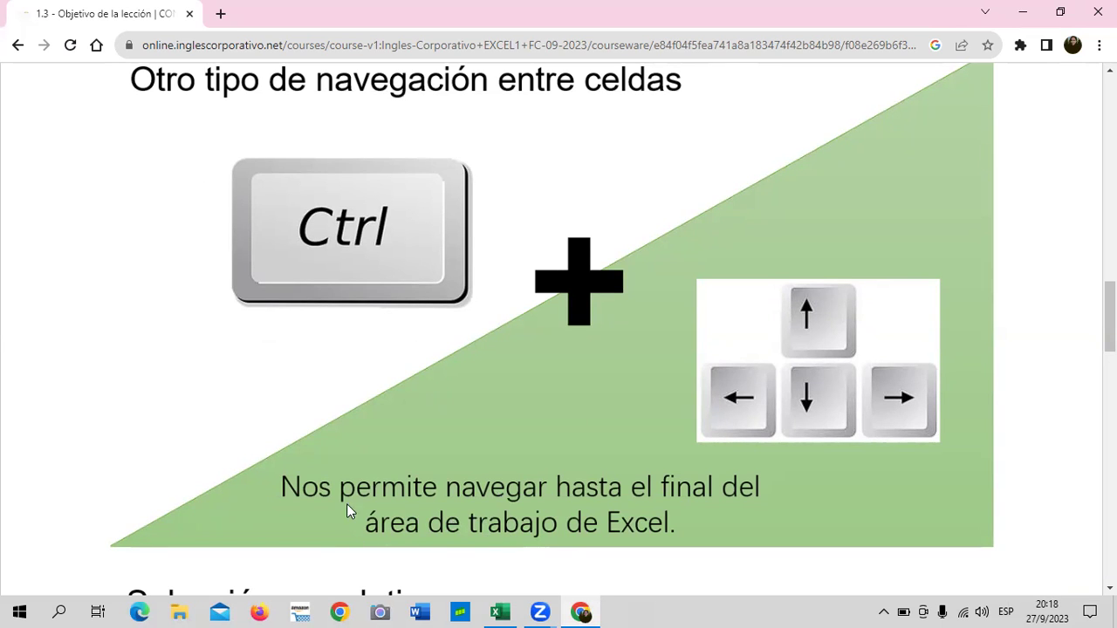
{"action": "left_click", "coordinate": [499, 611]}
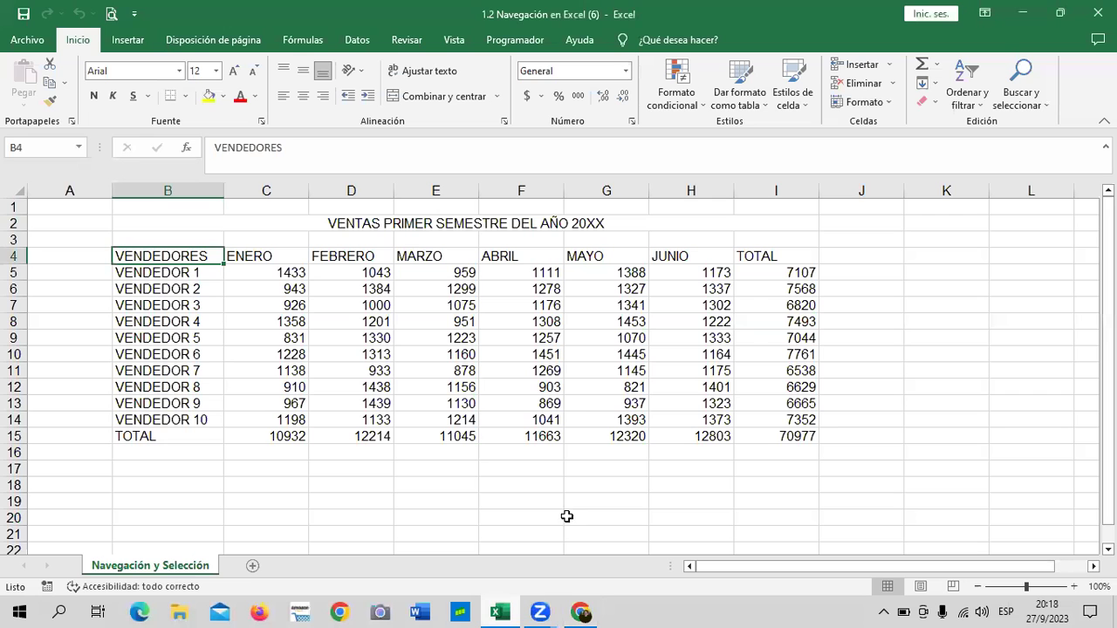
{"action": "left_click", "coordinate": [794, 436]}
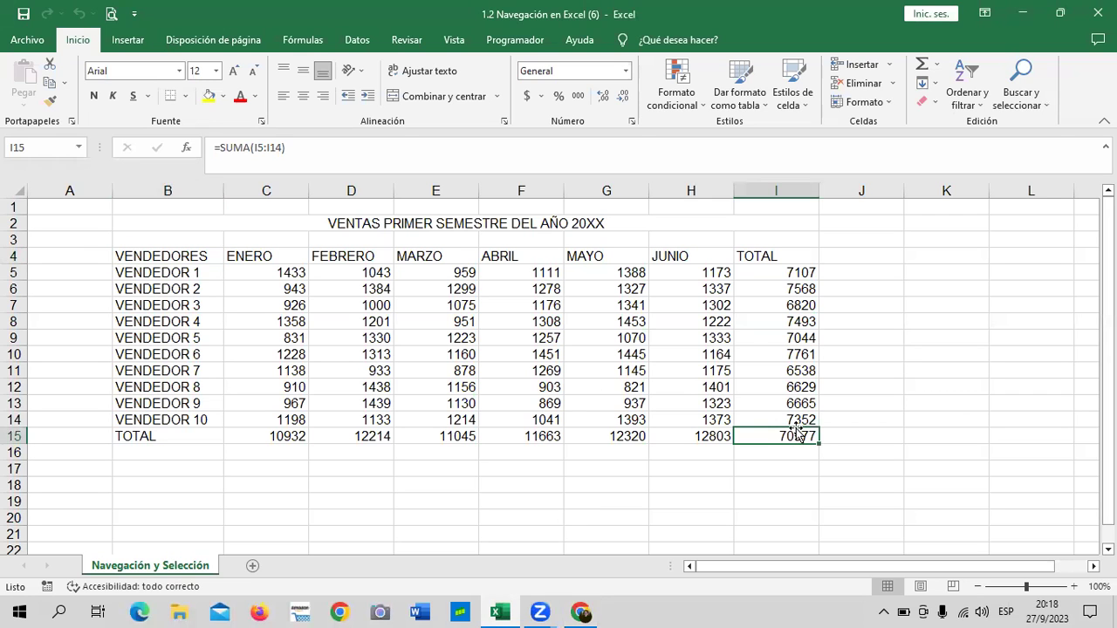
{"action": "left_click", "coordinate": [181, 439]}
{"action": "left_click", "coordinate": [796, 274]}
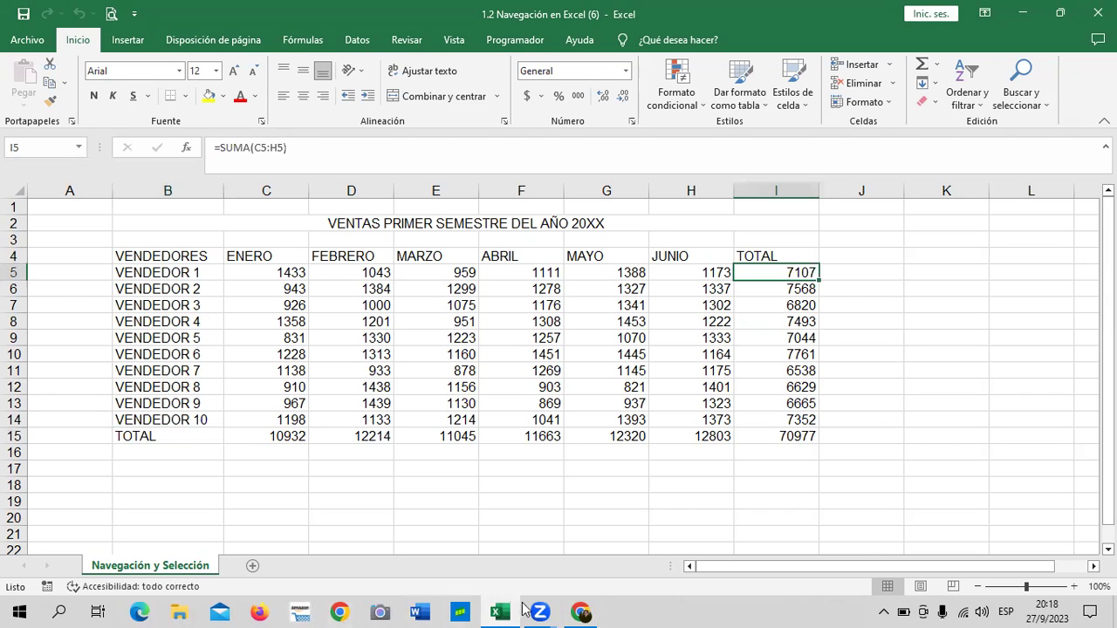
{"action": "left_click", "coordinate": [581, 612]}
Read down the Selección correlativa slide, then bring workbook 1.2 Navegación en Excel (6) forward.
{"action": "scroll", "coordinate": [661, 381], "scroll_direction": "down", "scroll_amount": 3}
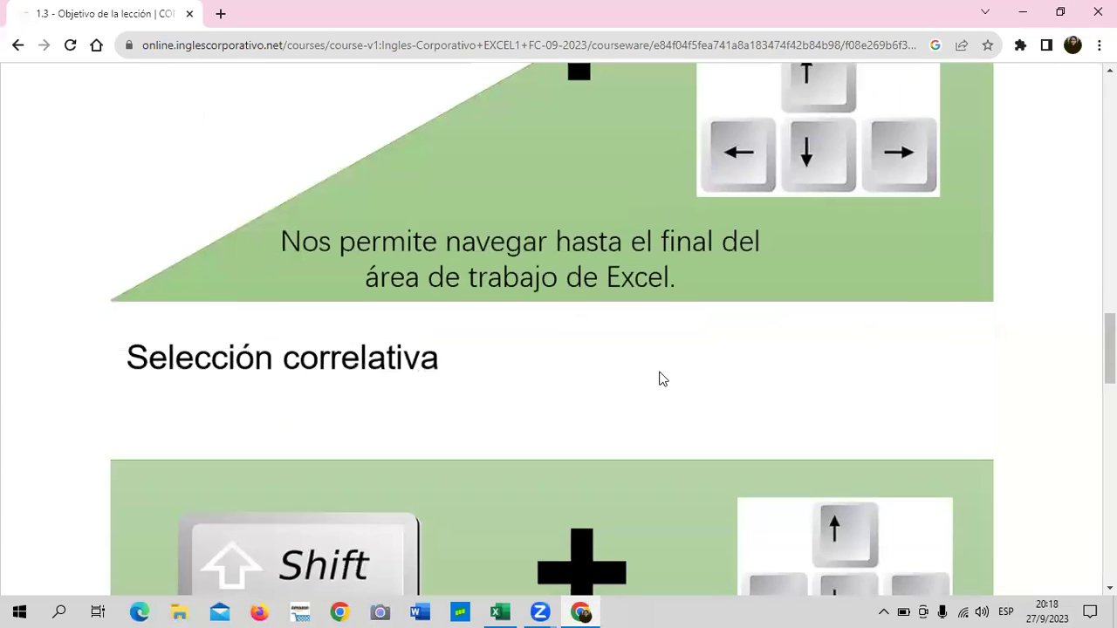
{"action": "scroll", "coordinate": [659, 370], "scroll_direction": "down", "scroll_amount": 2}
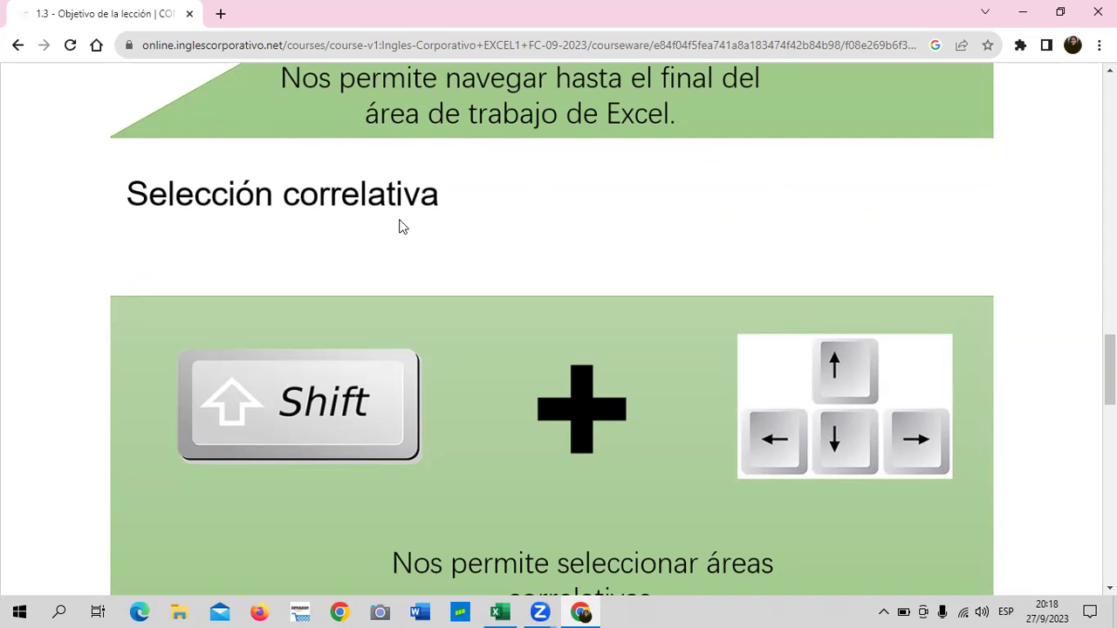
{"action": "scroll", "coordinate": [344, 225], "scroll_direction": "down", "scroll_amount": 1}
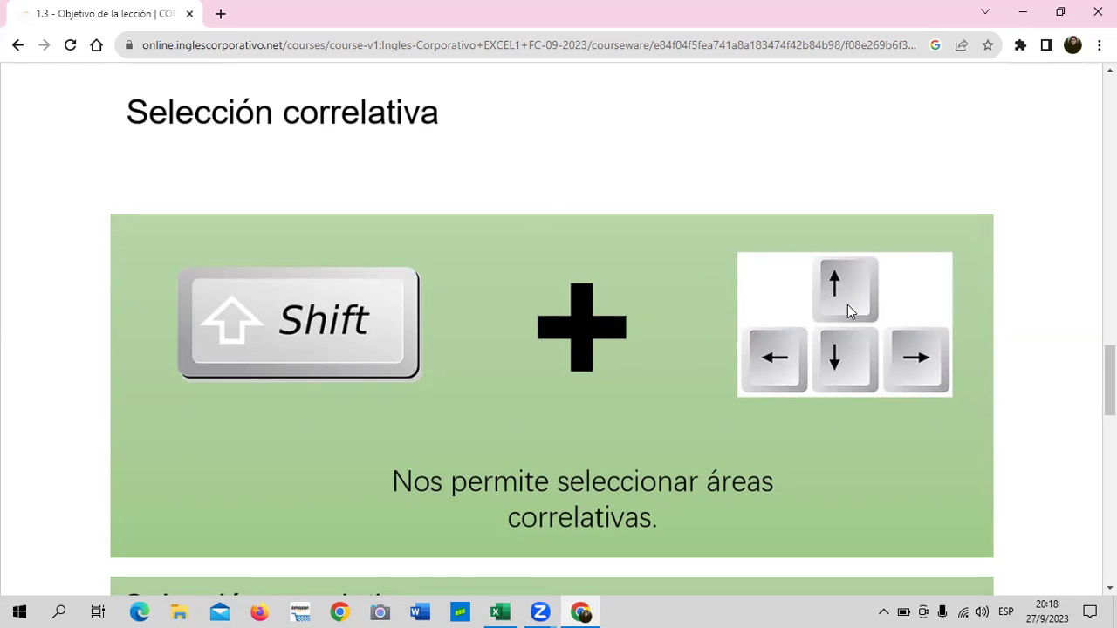
{"action": "left_click", "coordinate": [494, 610]}
{"action": "left_click", "coordinate": [179, 254]}
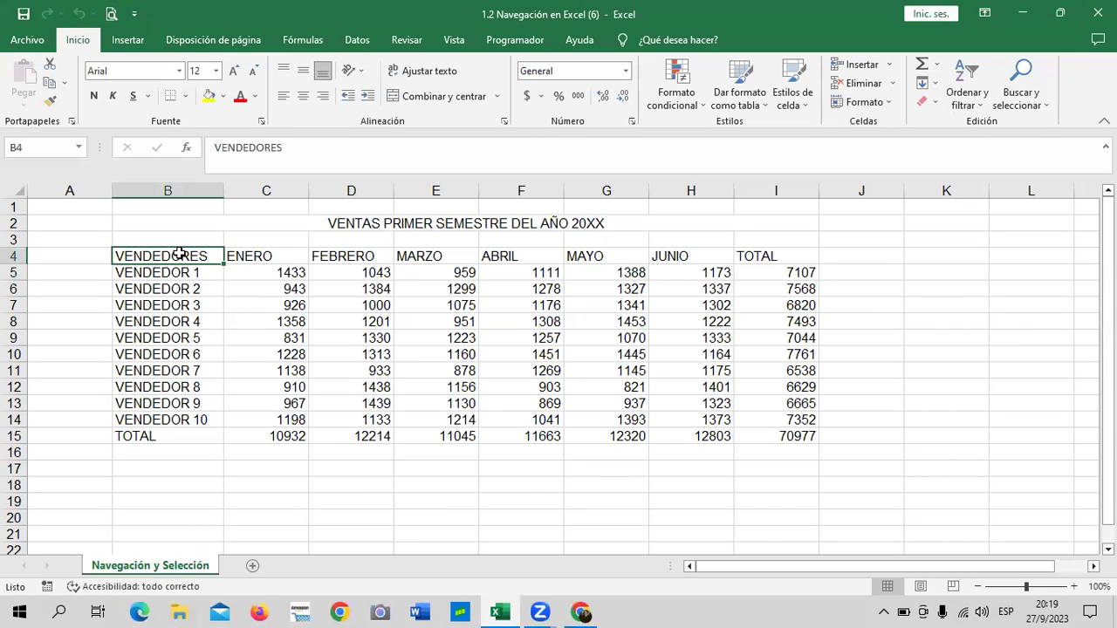
{"action": "key", "text": "shift+Right"}
{"action": "key", "text": "shift+Right"}
{"action": "key", "text": "shift+Right"}
{"action": "key", "text": "shift+Right"}
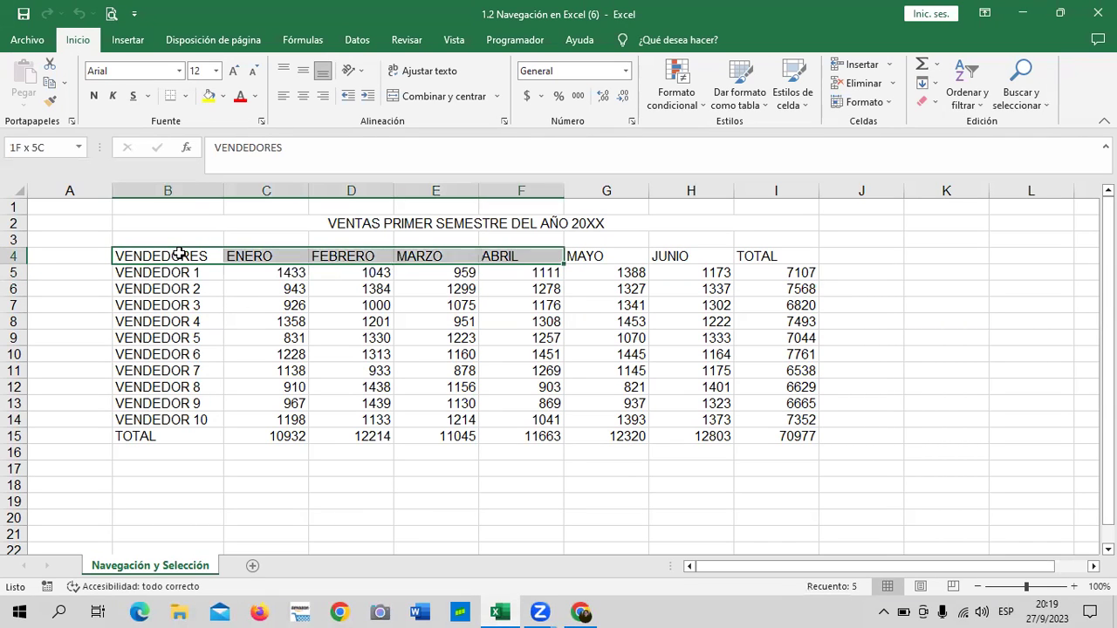
{"action": "key", "text": "shift+Right"}
{"action": "key", "text": "shift+Right"}
{"action": "key", "text": "shift+Right"}
{"action": "key", "text": "shift+Down"}
{"action": "key", "text": "shift+Down"}
{"action": "key", "text": "shift+Down"}
{"action": "key", "text": "shift+Down"}
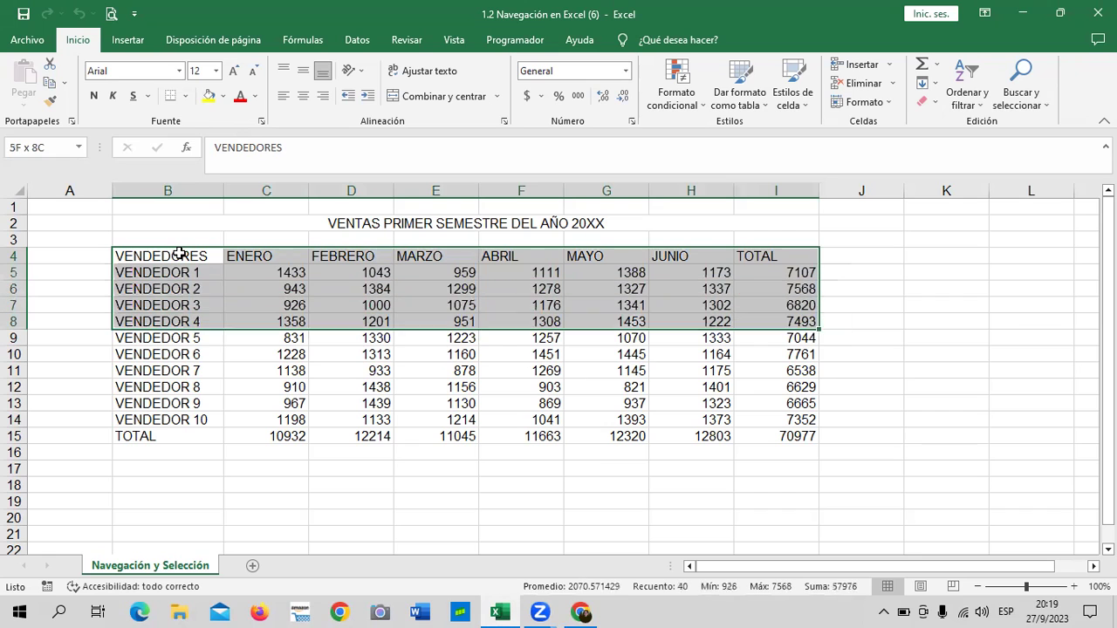
{"action": "key", "text": "shift+Down"}
{"action": "key", "text": "shift+Down"}
{"action": "key", "text": "shift+Down"}
{"action": "key", "text": "shift+Down"}
{"action": "key", "text": "shift+Down"}
{"action": "key", "text": "shift+Down"}
{"action": "key", "text": "shift+Down"}
{"action": "key", "text": "shift+Up"}
{"action": "key", "text": "shift+Up"}
{"action": "key", "text": "shift+Up"}
{"action": "key", "text": "shift+Up"}
{"action": "key", "text": "shift+Left"}
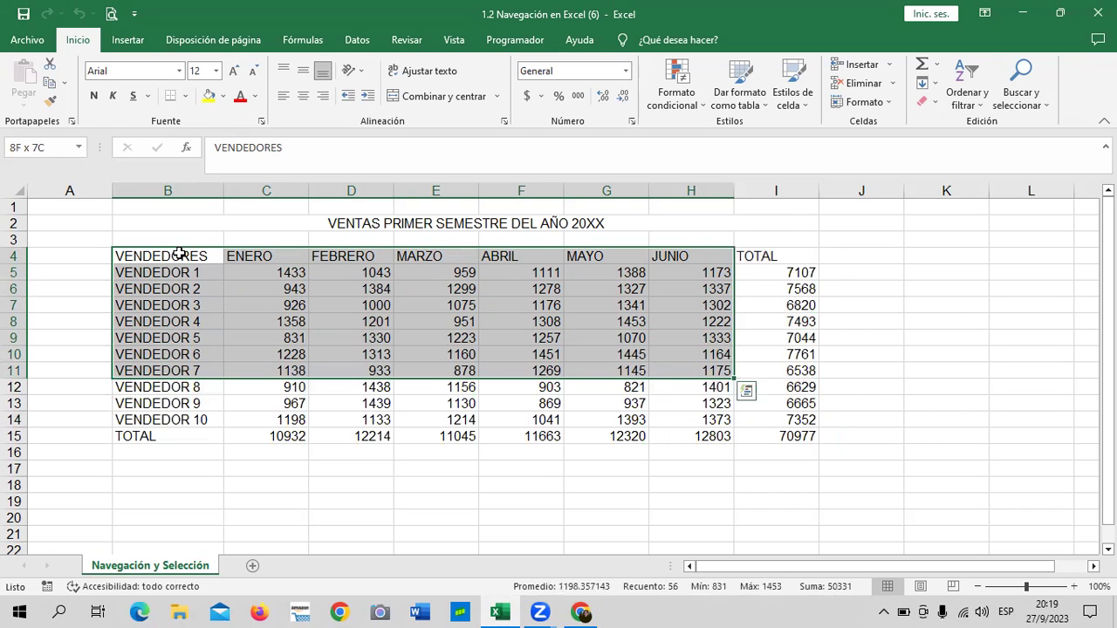
{"action": "key", "text": "shift+Left"}
{"action": "key", "text": "shift+Left"}
{"action": "key", "text": "shift+Left"}
{"action": "key", "text": "shift+Left"}
{"action": "key", "text": "shift+Left"}
{"action": "key", "text": "shift+Down"}
{"action": "key", "text": "shift+Down"}
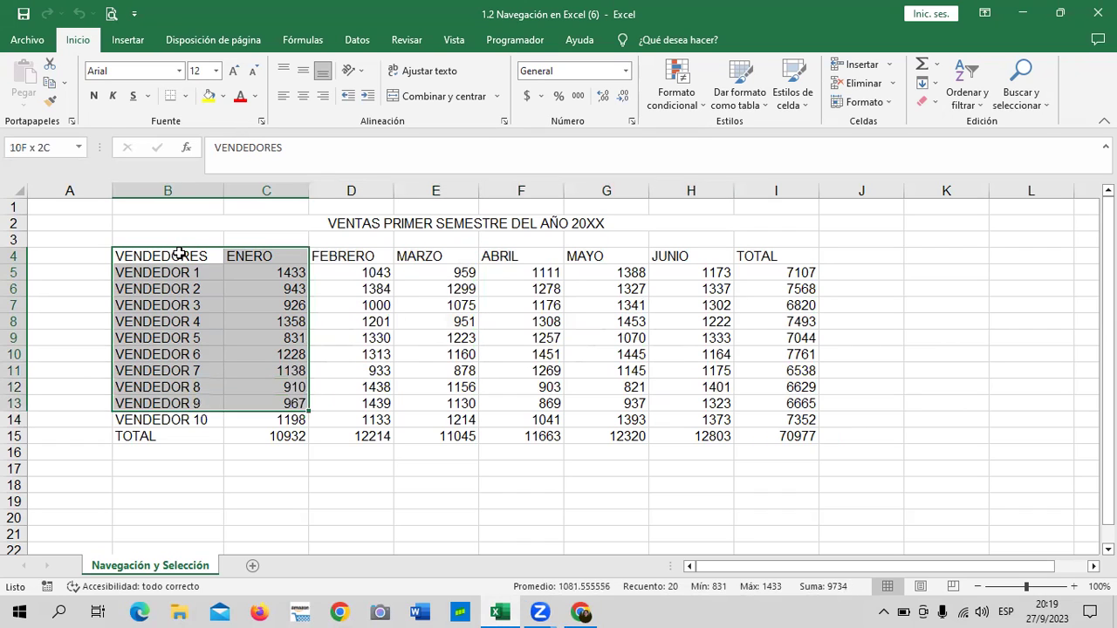
{"action": "key", "text": "shift+Down"}
{"action": "key", "text": "shift+Down"}
{"action": "key", "text": "shift+Right"}
{"action": "key", "text": "shift+Right"}
{"action": "key", "text": "shift+Right"}
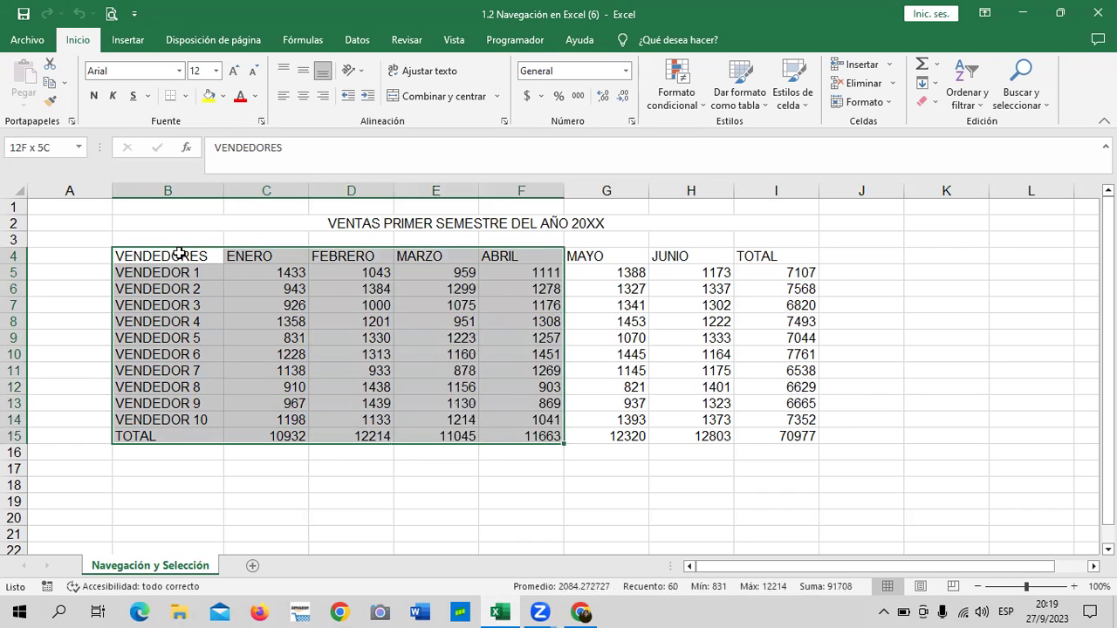
{"action": "key", "text": "shift+Right"}
{"action": "key", "text": "shift+Right"}
{"action": "key", "text": "shift+Up"}
{"action": "key", "text": "shift+Up"}
{"action": "key", "text": "shift+Right"}
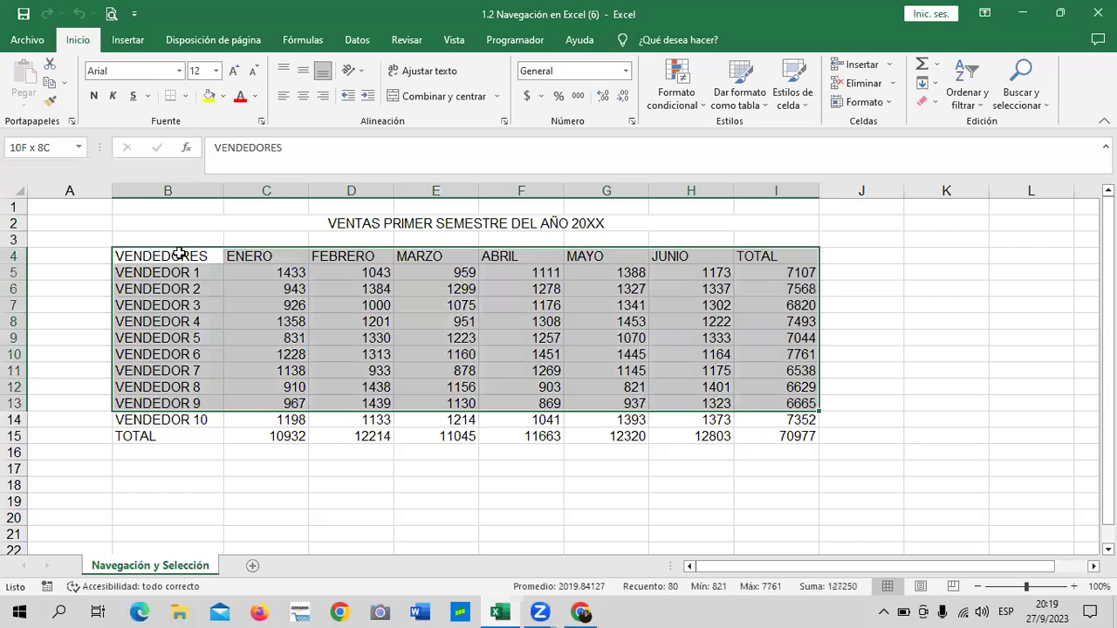
{"action": "key", "text": "shift+Up"}
{"action": "key", "text": "shift+Right"}
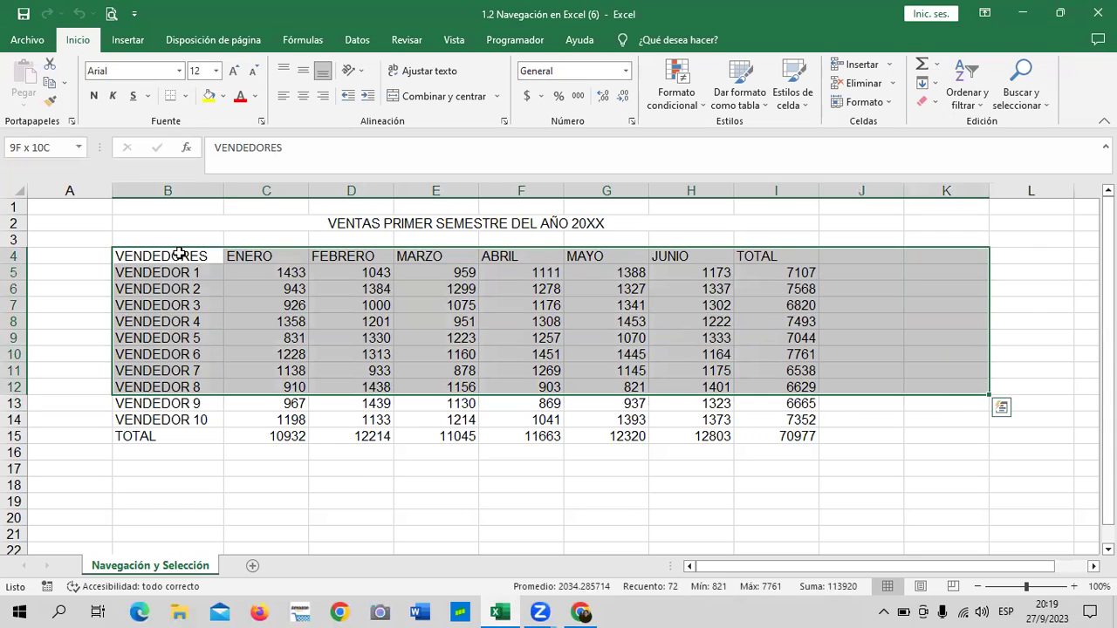
{"action": "key", "text": "shift+Left"}
{"action": "key", "text": "shift+Left"}
{"action": "key", "text": "shift+Left"}
{"action": "key", "text": "shift+Left"}
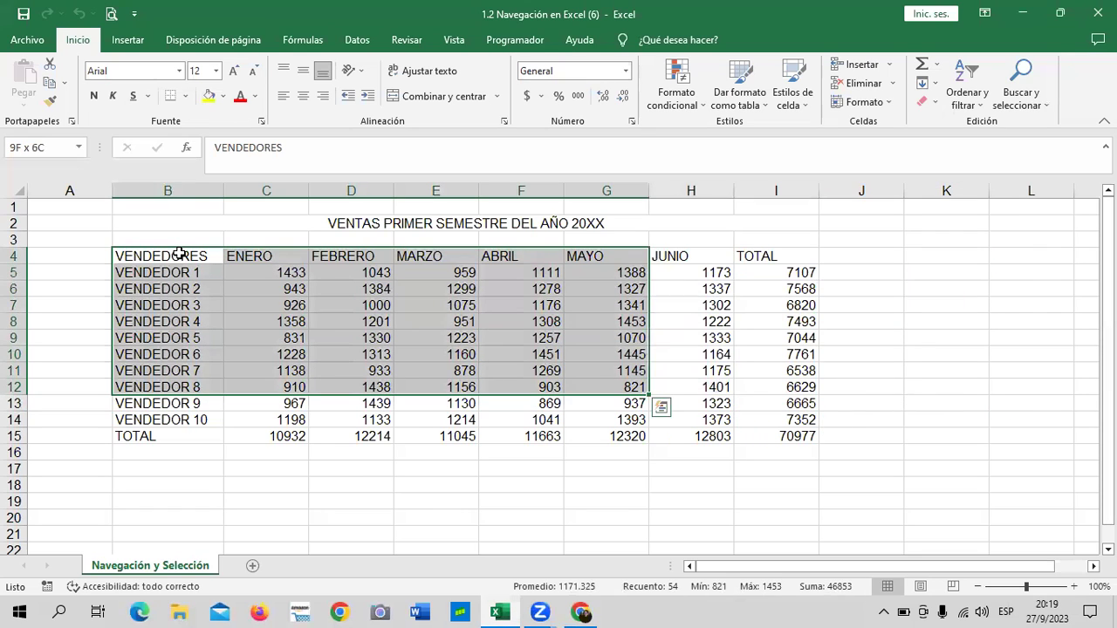
{"action": "key", "text": "shift+Right"}
{"action": "key", "text": "shift+Right"}
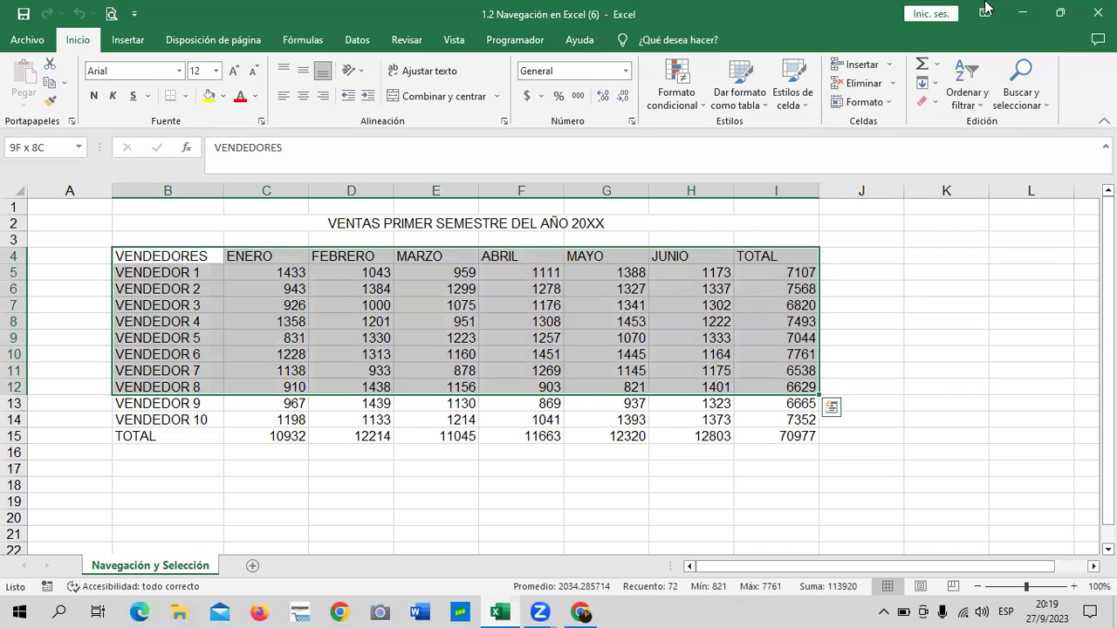
{"action": "left_click", "coordinate": [873, 325]}
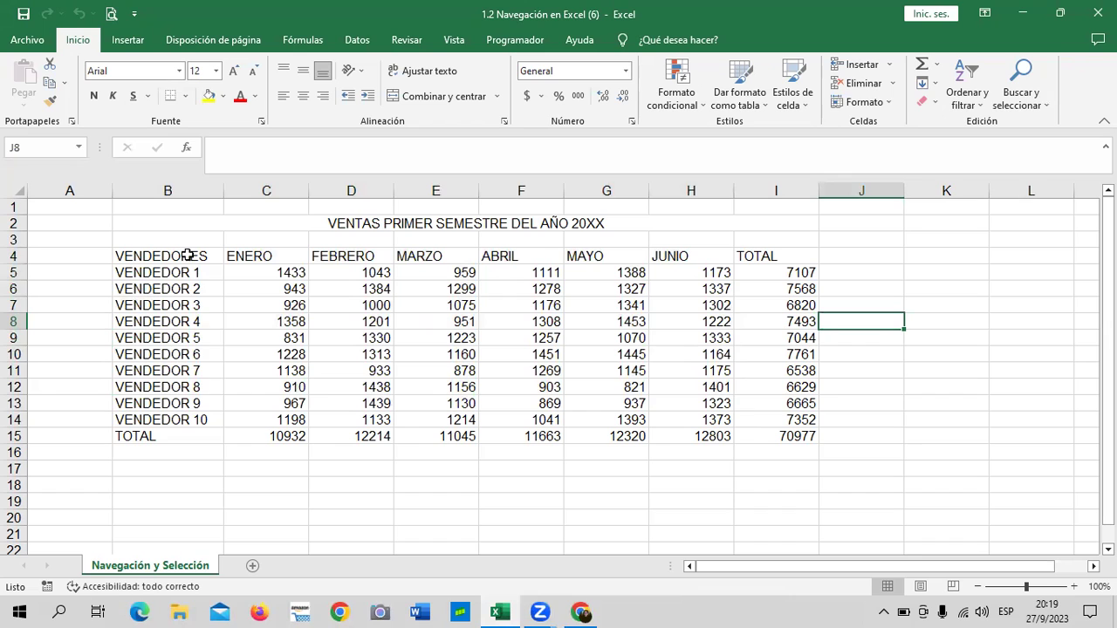
{"action": "key", "text": "ctrl+a"}
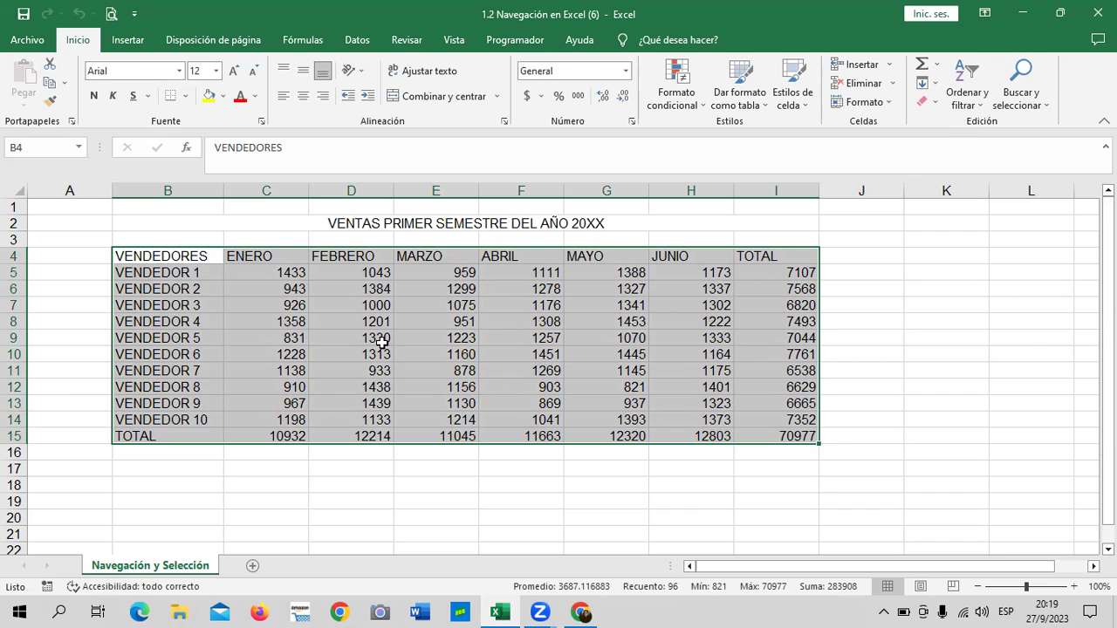
{"action": "left_click", "coordinate": [923, 320]}
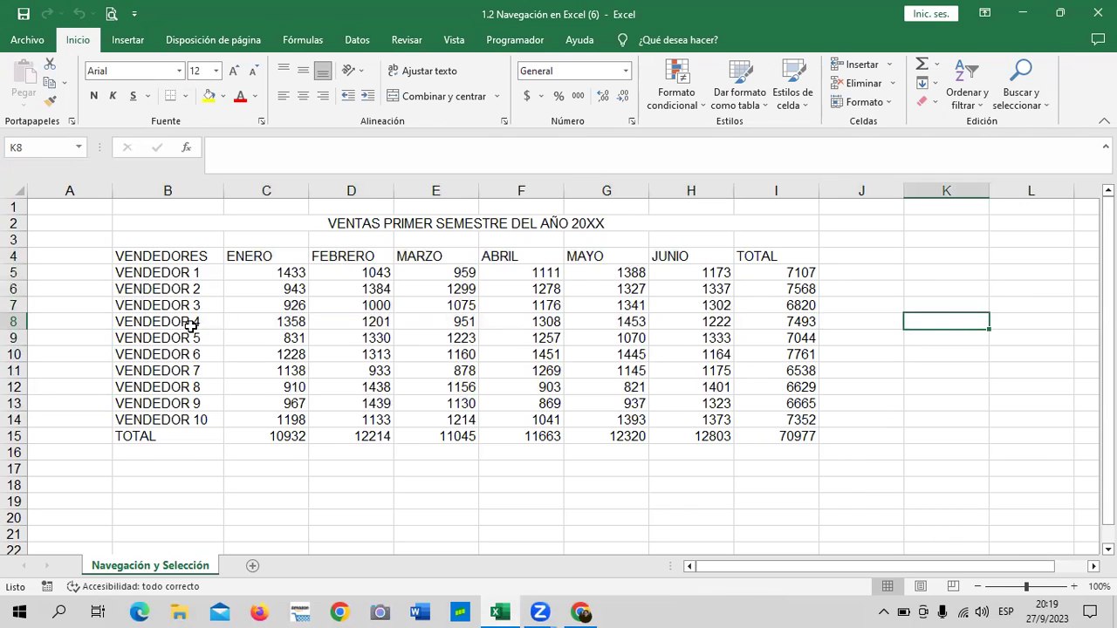
{"action": "left_click", "coordinate": [206, 258]}
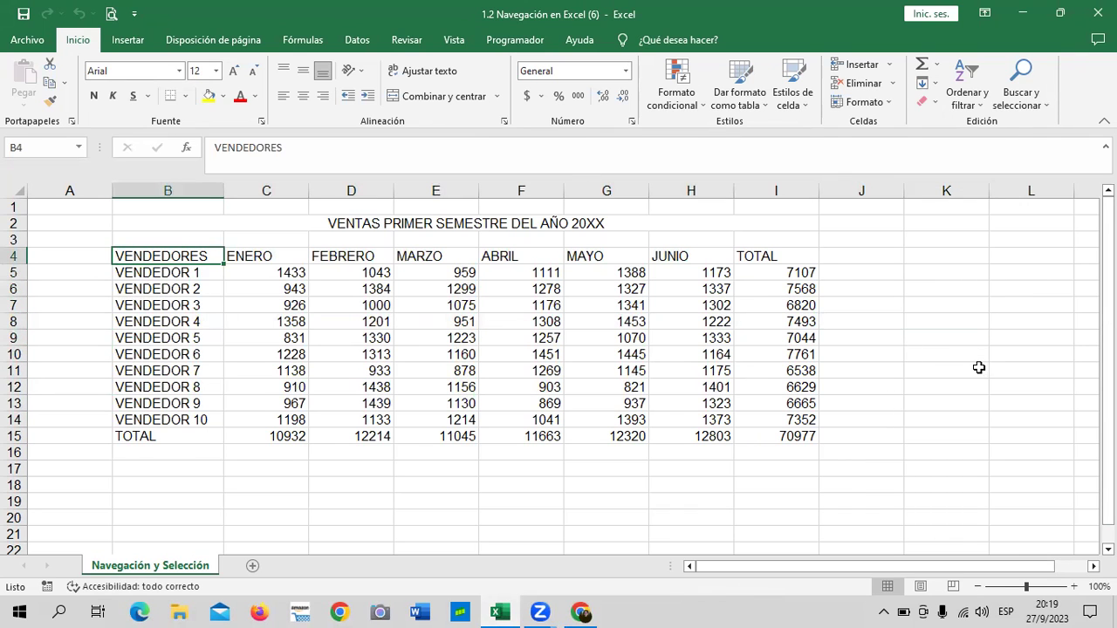
{"action": "key", "text": "shift+Right"}
{"action": "key", "text": "shift+Right"}
{"action": "key", "text": "shift+Right"}
{"action": "key", "text": "shift+Right"}
{"action": "key", "text": "shift+Right"}
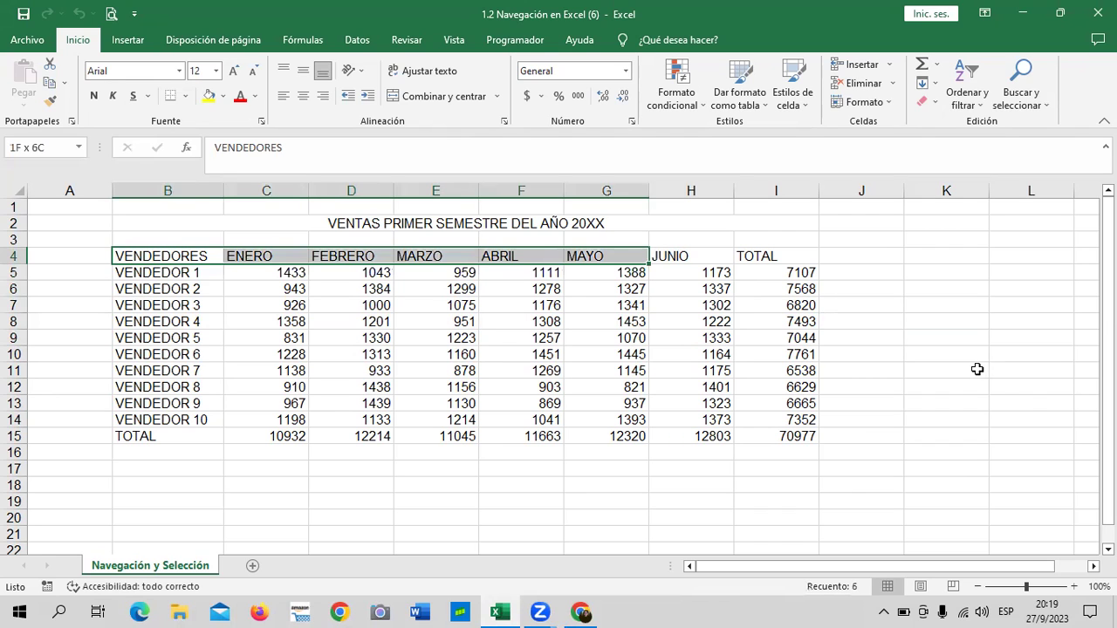
{"action": "key", "text": "shift+Right"}
{"action": "key", "text": "shift+Right"}
{"action": "key", "text": "shift+Down"}
{"action": "key", "text": "shift+Down"}
{"action": "key", "text": "shift+Down"}
{"action": "key", "text": "shift+Down"}
{"action": "key", "text": "shift+Down"}
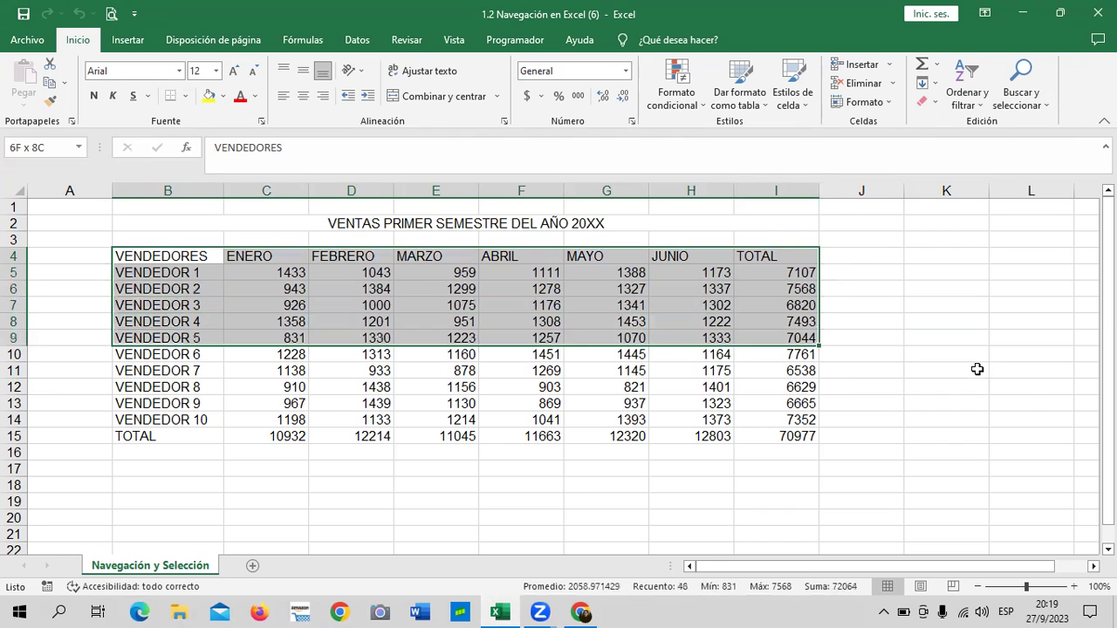
{"action": "key", "text": "shift+Down"}
{"action": "key", "text": "shift+Down"}
{"action": "key", "text": "shift+Down"}
{"action": "key", "text": "shift+Down"}
{"action": "key", "text": "shift+Down"}
{"action": "key", "text": "shift+Down"}
{"action": "key", "text": "shift+Down"}
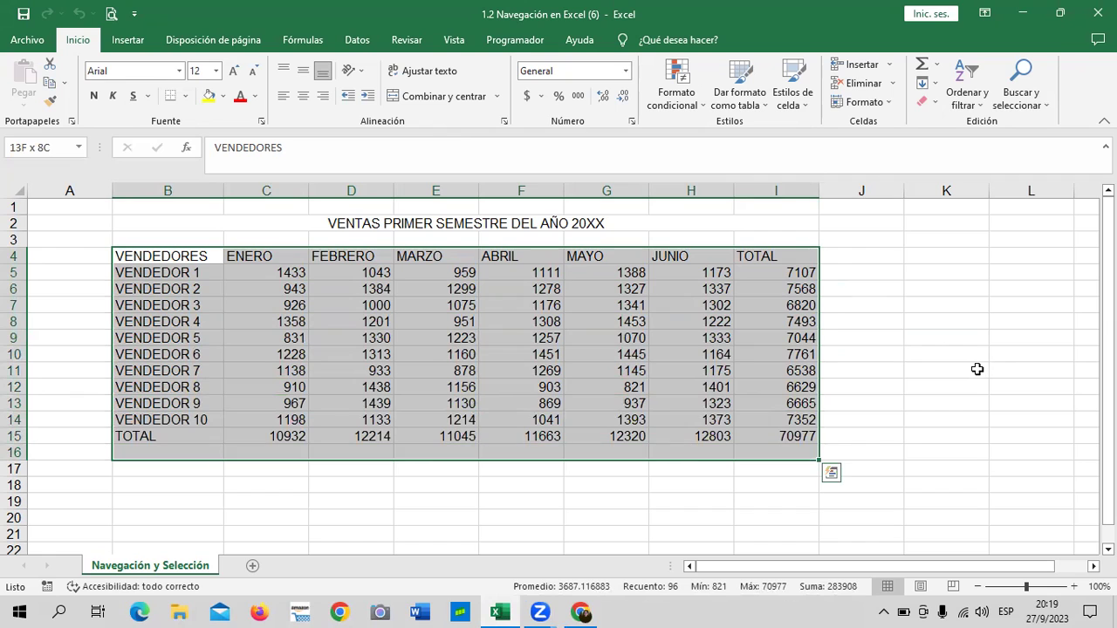
{"action": "key", "text": "shift+Down"}
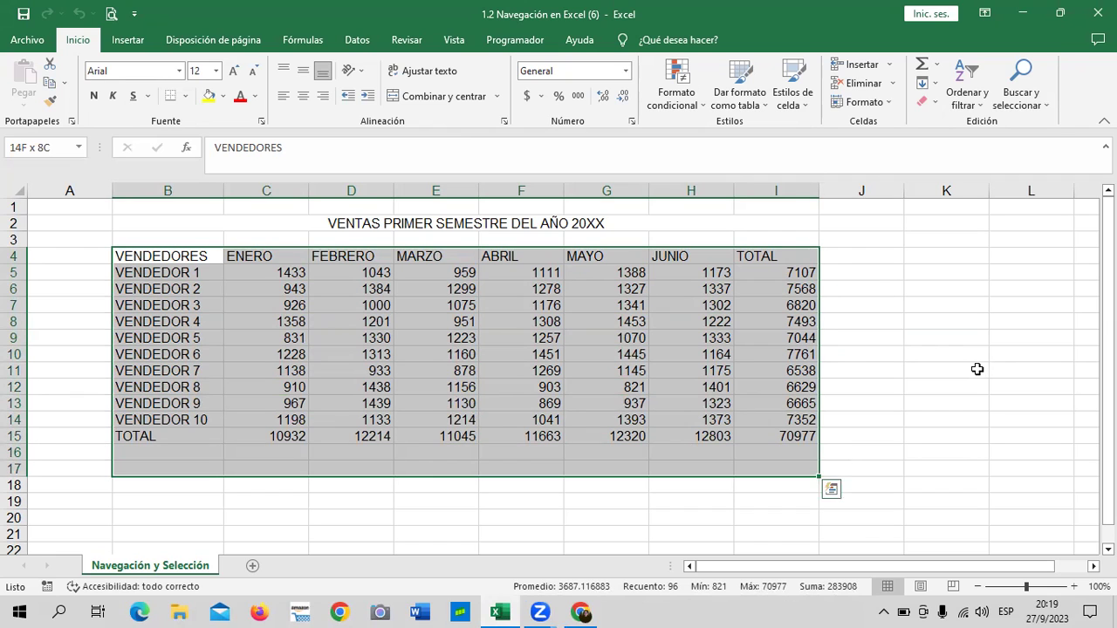
{"action": "key", "text": "shift+Up"}
{"action": "key", "text": "shift+Up"}
{"action": "key", "text": "shift+Up"}
{"action": "key", "text": "shift+Up"}
{"action": "key", "text": "shift+Up"}
{"action": "key", "text": "shift+Up"}
{"action": "key", "text": "shift+Up"}
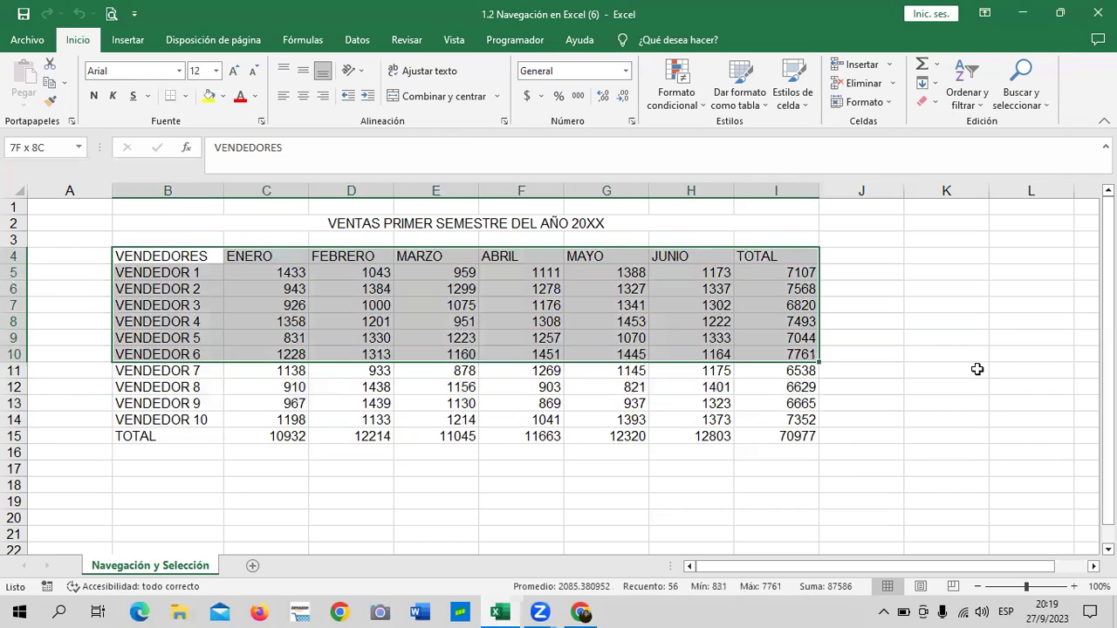
{"action": "key", "text": "shift+Up"}
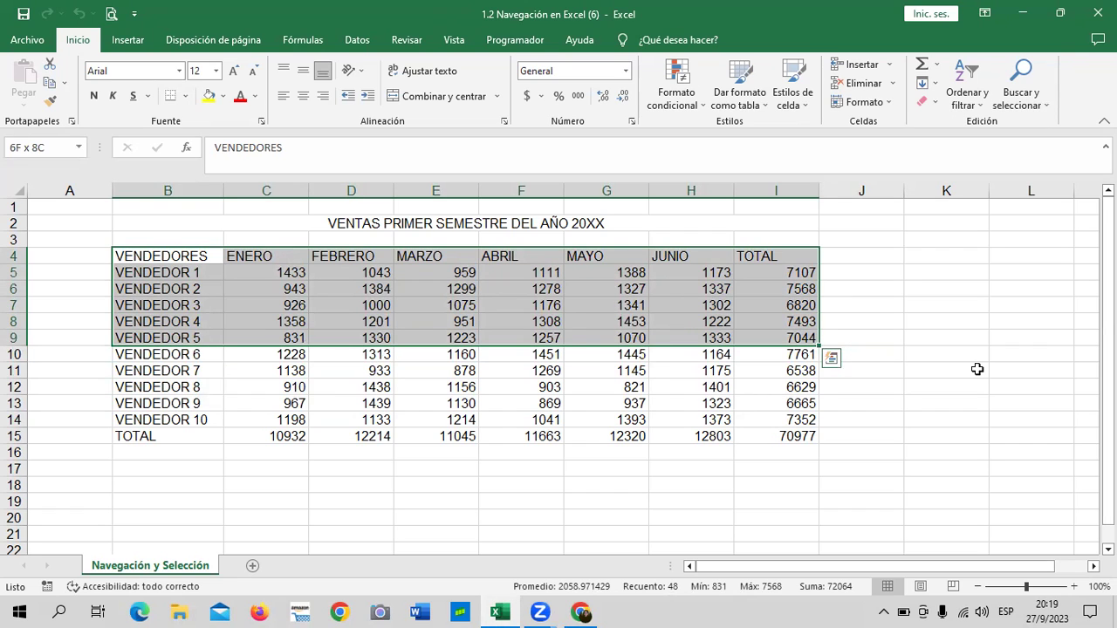
{"action": "key", "text": "shift+Down"}
{"action": "key", "text": "shift+Down"}
{"action": "key", "text": "shift+Down"}
{"action": "key", "text": "shift+Down"}
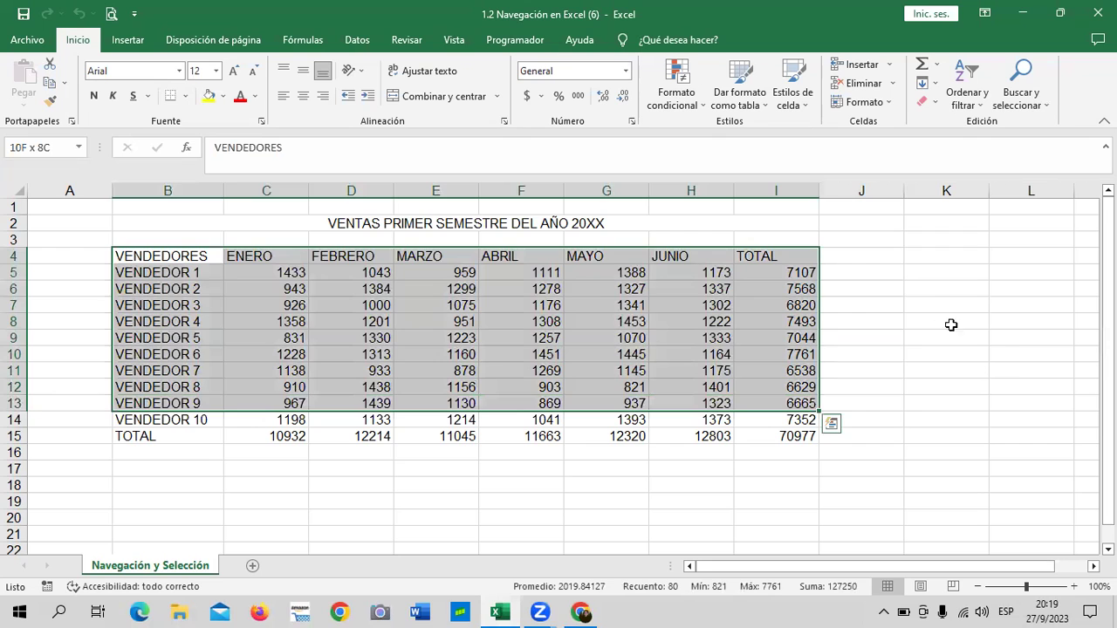
{"action": "left_click", "coordinate": [951, 325]}
{"action": "left_click_drag", "start_coordinate": [197, 258], "coordinate": [777, 373]}
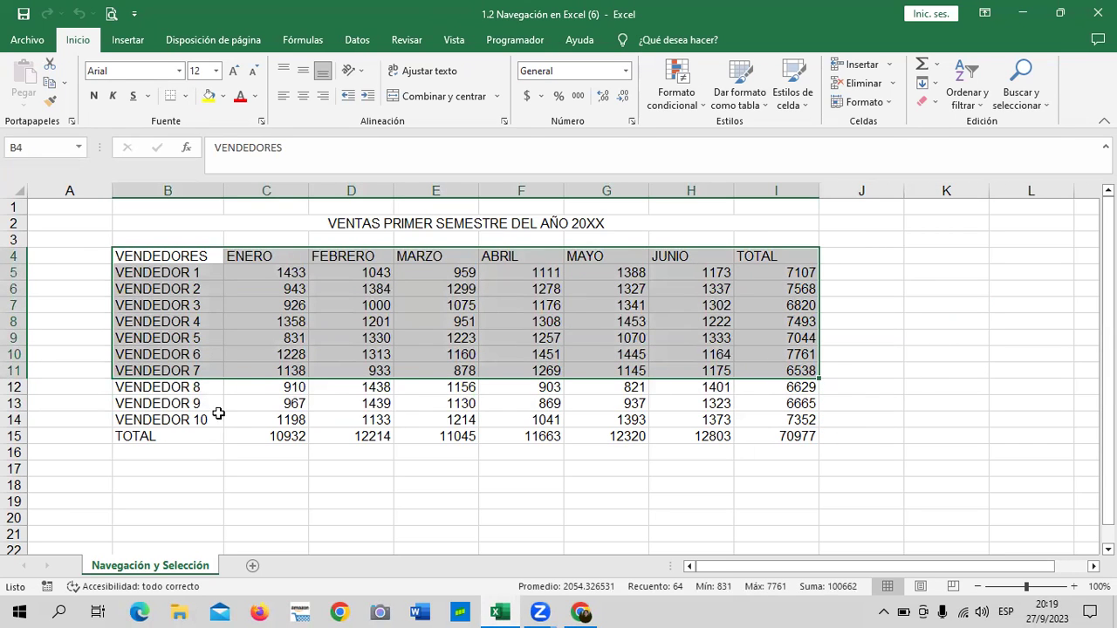
{"action": "mouse_move", "coordinate": [139, 388]}
{"action": "left_mouse_down"}
{"action": "mouse_move", "coordinate": [799, 446]}
{"action": "mouse_move", "coordinate": [798, 422]}
{"action": "left_mouse_up"}
{"action": "left_click", "coordinate": [932, 373]}
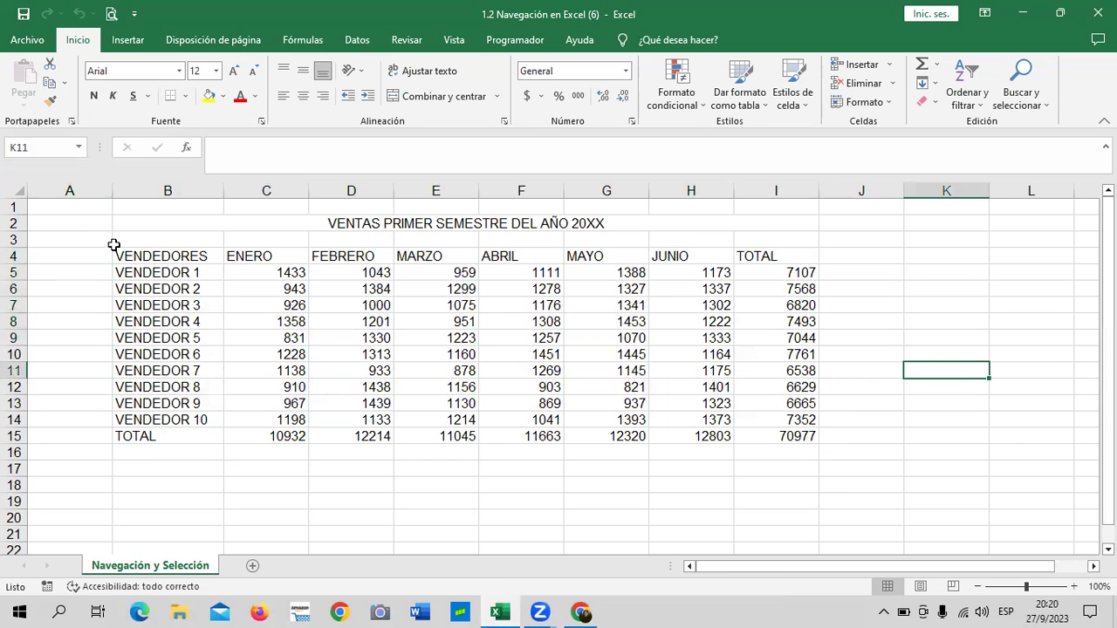
{"action": "left_click", "coordinate": [148, 255]}
{"action": "key", "text": "shift+Right"}
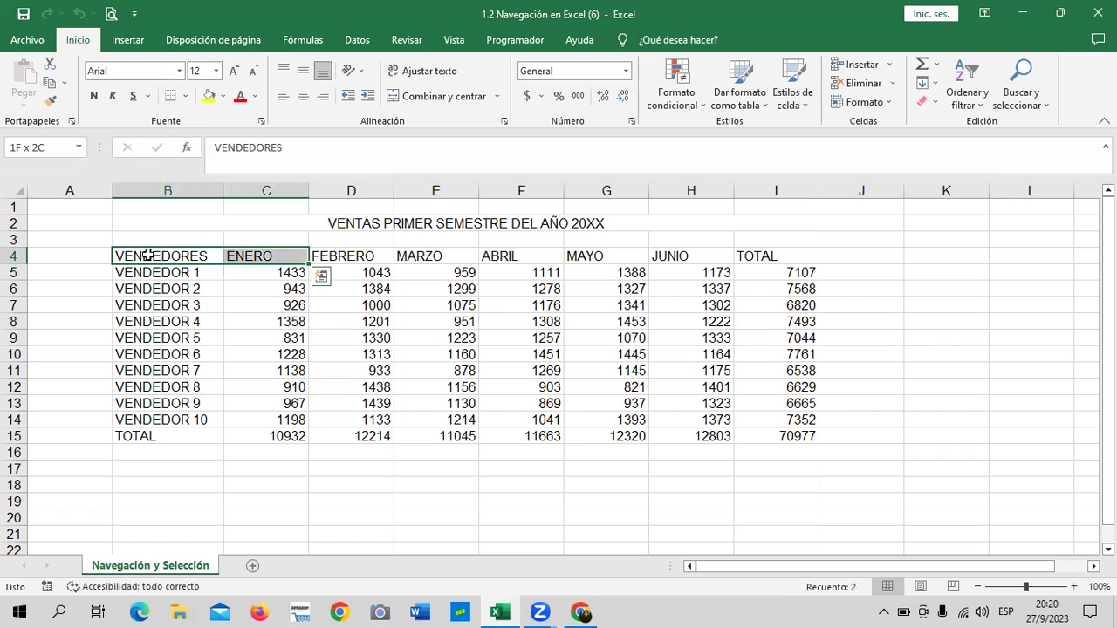
{"action": "key", "text": "shift+Right"}
{"action": "key", "text": "shift+Right"}
{"action": "key", "text": "shift+Right"}
{"action": "key", "text": "shift+Right"}
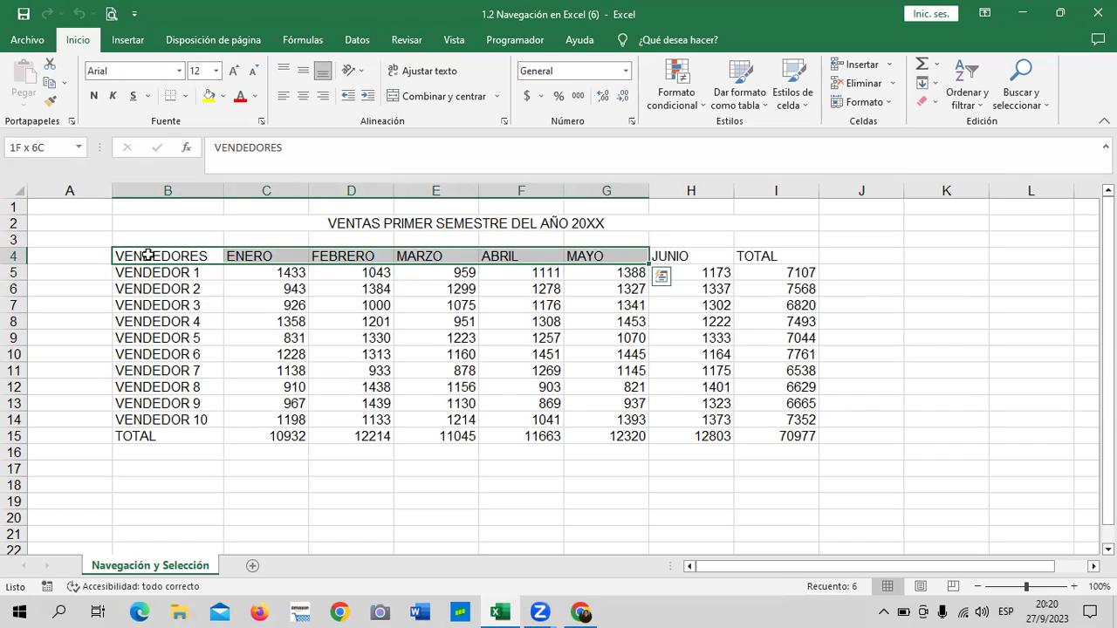
{"action": "key", "text": "shift+Right"}
{"action": "key", "text": "shift+Right"}
{"action": "key", "text": "shift+Right"}
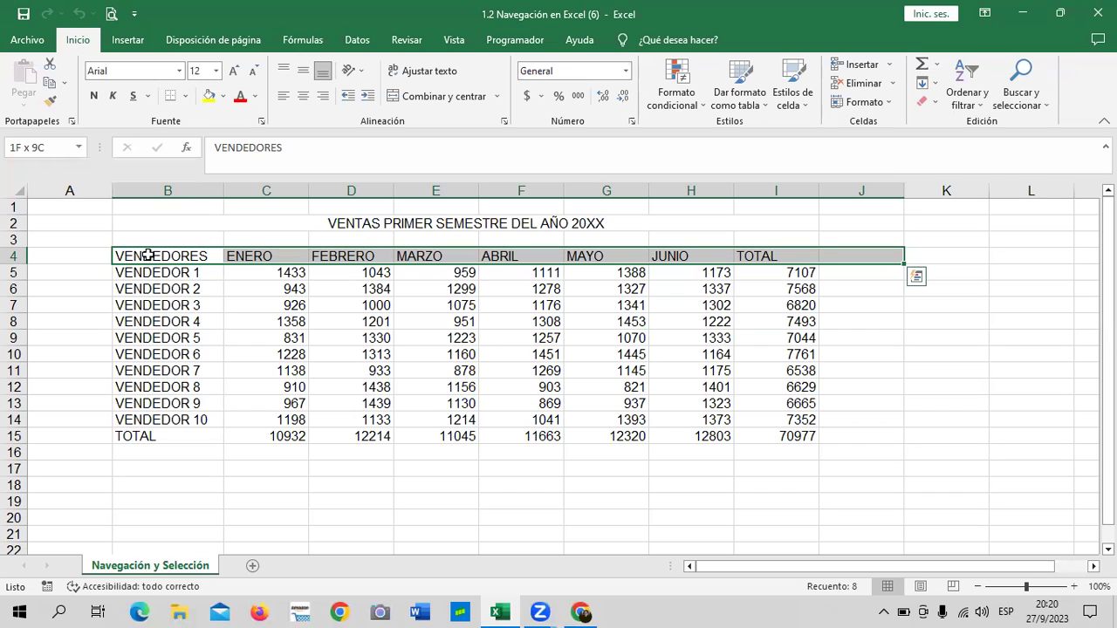
{"action": "key", "text": "shift+Right"}
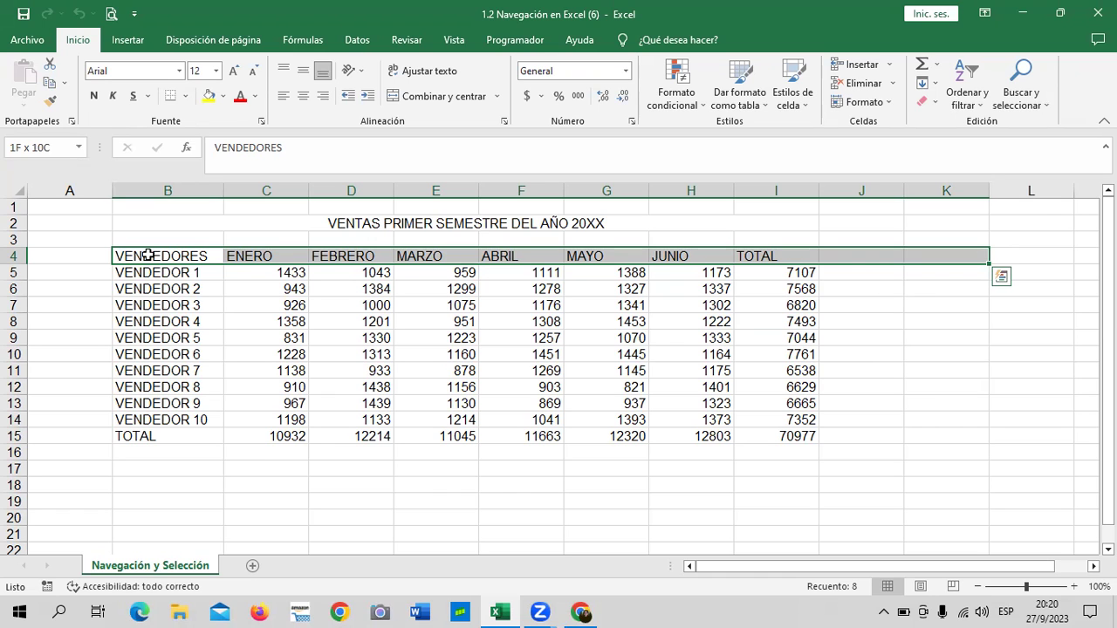
{"action": "left_click", "coordinate": [923, 370]}
{"action": "left_click", "coordinate": [180, 255]}
{"action": "key", "text": "shift+Right"}
{"action": "key", "text": "shift+Down"}
{"action": "mouse_move", "coordinate": [923, 375]}
{"action": "left_mouse_down"}
{"action": "mouse_move", "coordinate": [949, 253]}
{"action": "mouse_move", "coordinate": [975, 258]}
{"action": "left_mouse_up"}
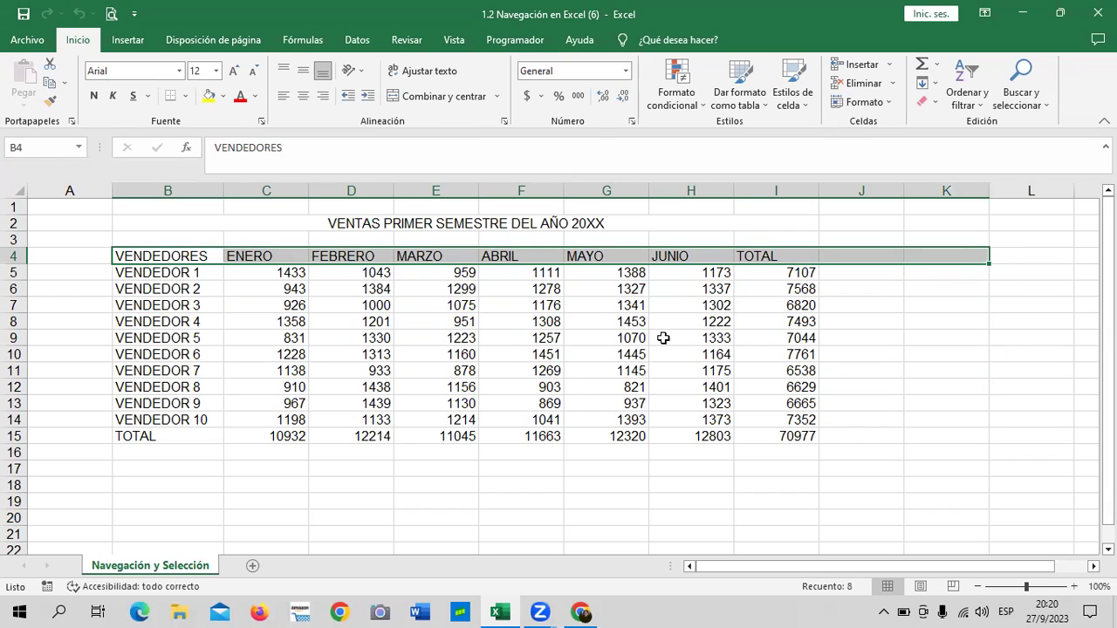
{"action": "left_click_drag", "start_coordinate": [966, 255], "coordinate": [900, 255]}
{"action": "left_click", "coordinate": [937, 337]}
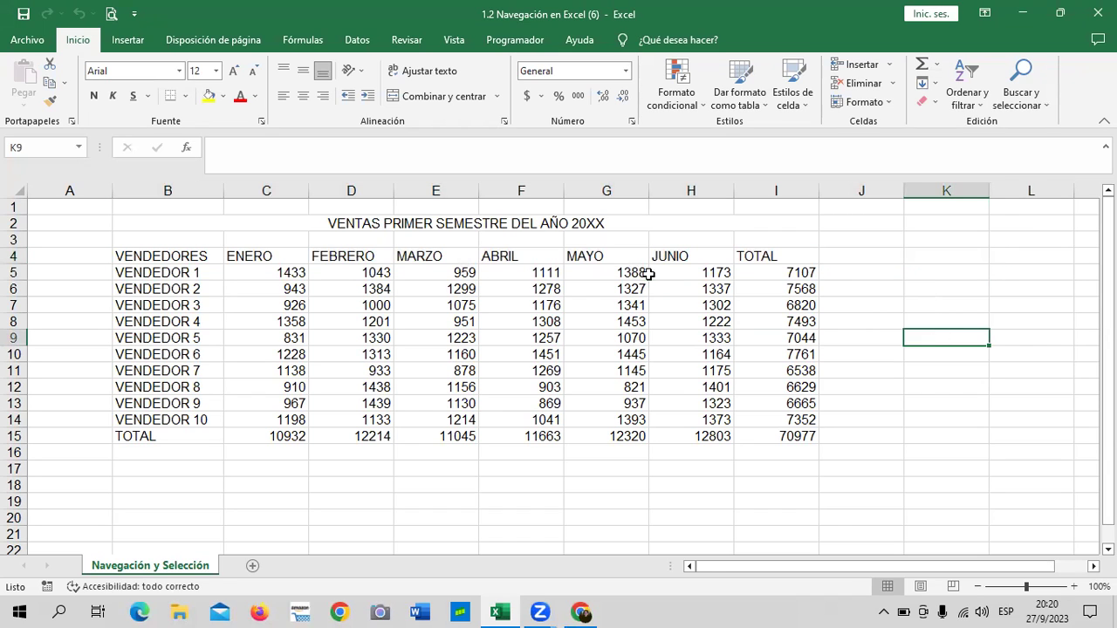
{"action": "left_click", "coordinate": [190, 260]}
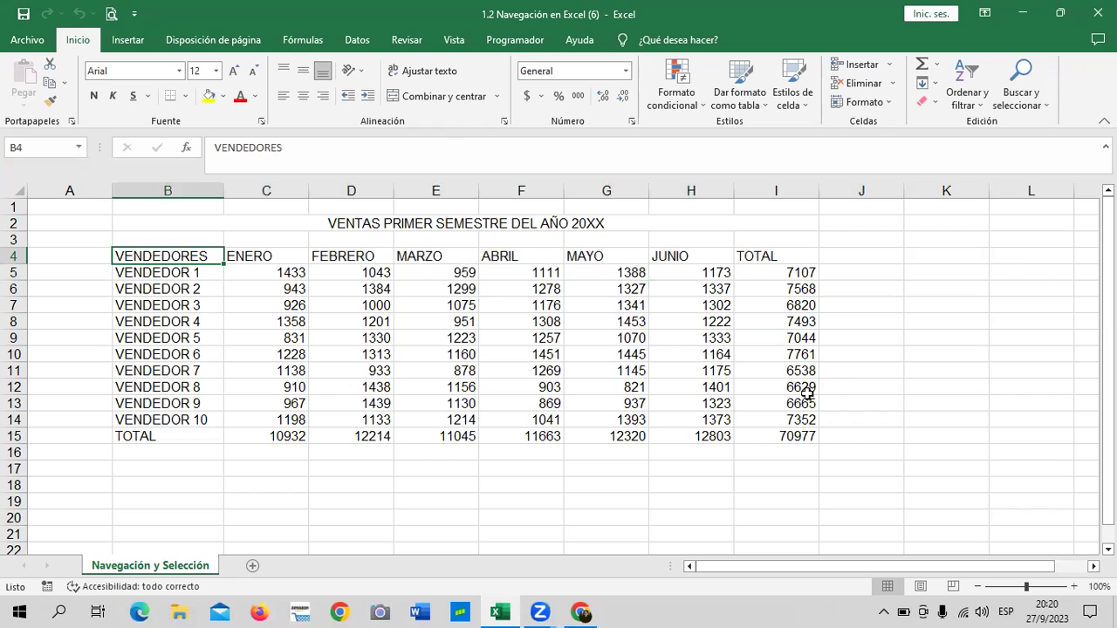
{"action": "key", "text": "shift+Right"}
{"action": "key", "text": "shift+Right"}
{"action": "key", "text": "shift+Right"}
{"action": "key", "text": "shift+Right"}
{"action": "key", "text": "shift+Right"}
{"action": "key", "text": "shift+Right"}
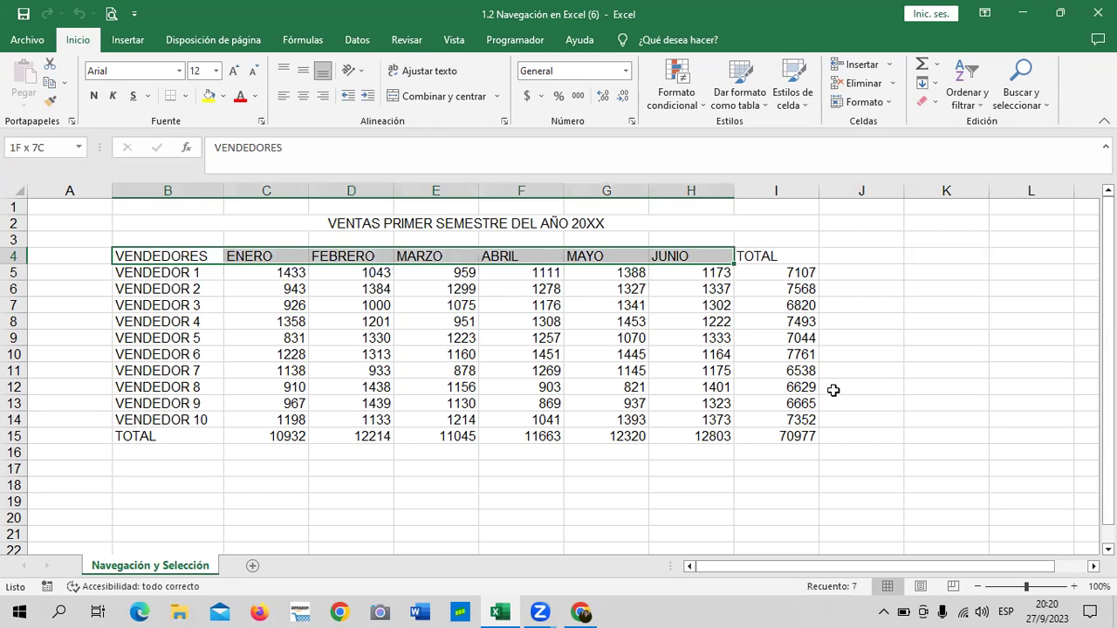
{"action": "key", "text": "shift+Right"}
{"action": "key", "text": "shift+Right"}
{"action": "key", "text": "shift+Left"}
{"action": "key", "text": "shift+Left"}
{"action": "key", "text": "shift+Left"}
{"action": "key", "text": "shift+Left"}
{"action": "key", "text": "shift+Left"}
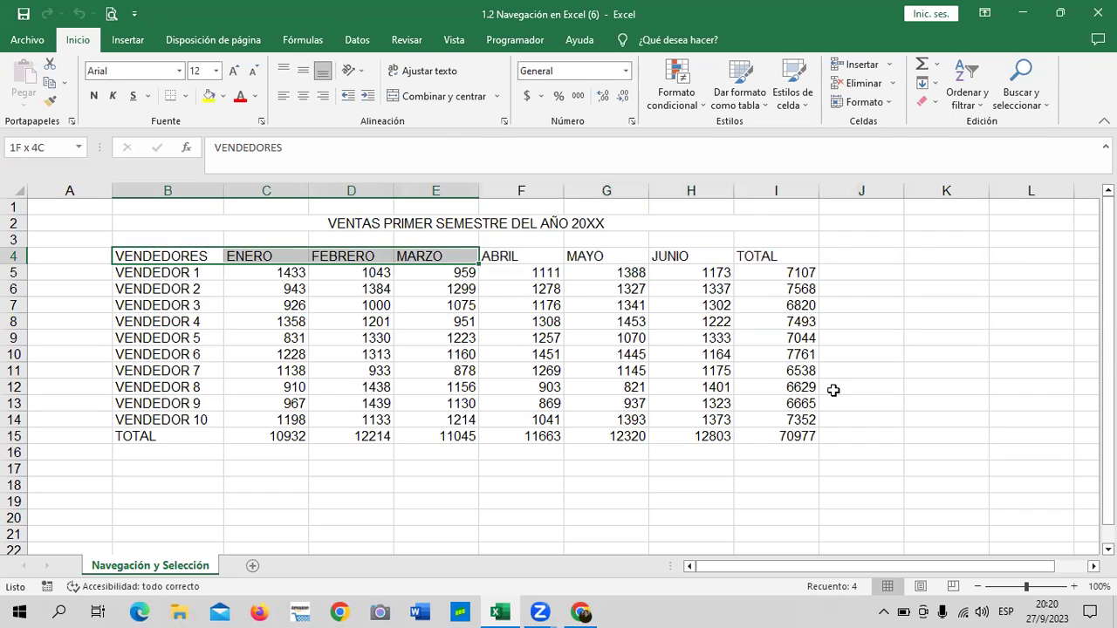
{"action": "key", "text": "shift+Left"}
{"action": "key", "text": "shift+Left"}
{"action": "key", "text": "shift+Left"}
{"action": "key", "text": "Right"}
{"action": "key", "text": "Right"}
{"action": "key", "text": "Right"}
{"action": "key", "text": "Right"}
{"action": "key", "text": "Right"}
{"action": "key", "text": "Right"}
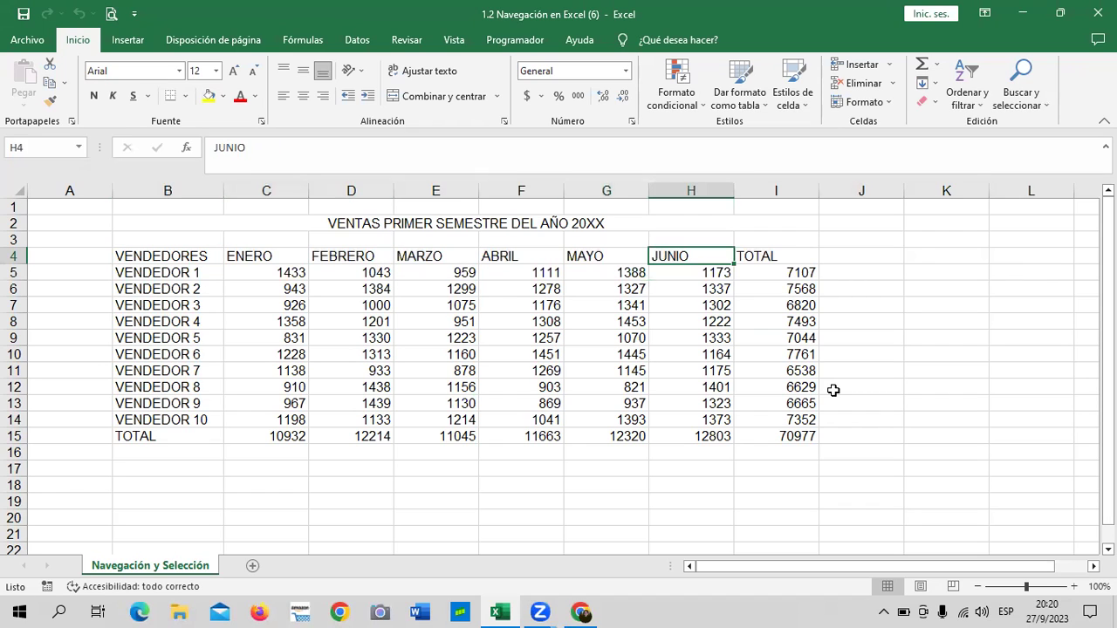
{"action": "left_click", "coordinate": [433, 384]}
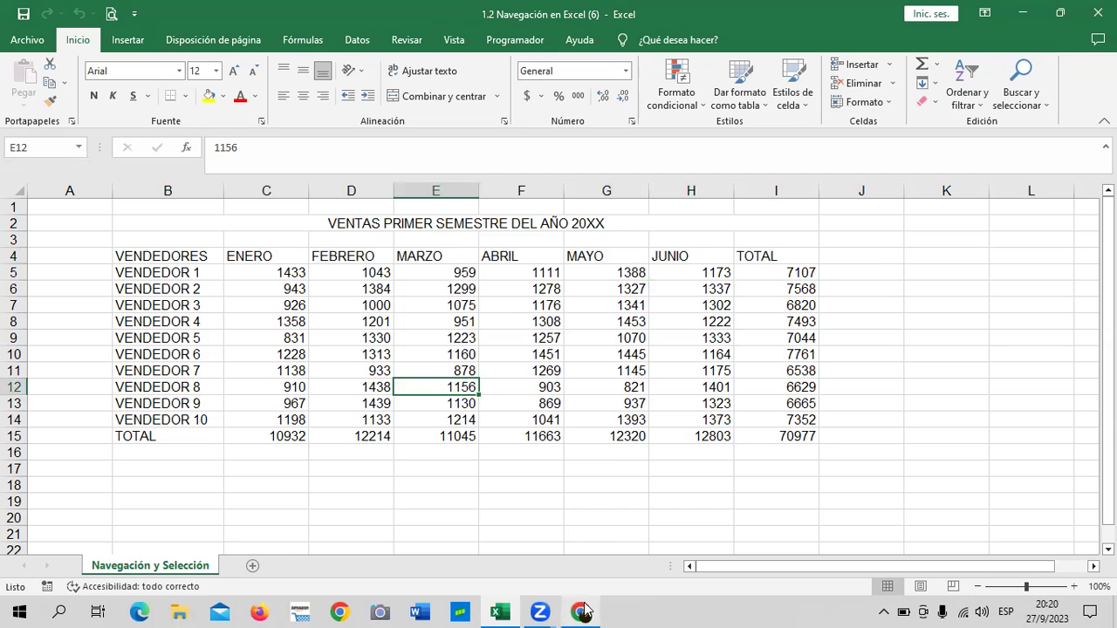
{"action": "left_click", "coordinate": [580, 613]}
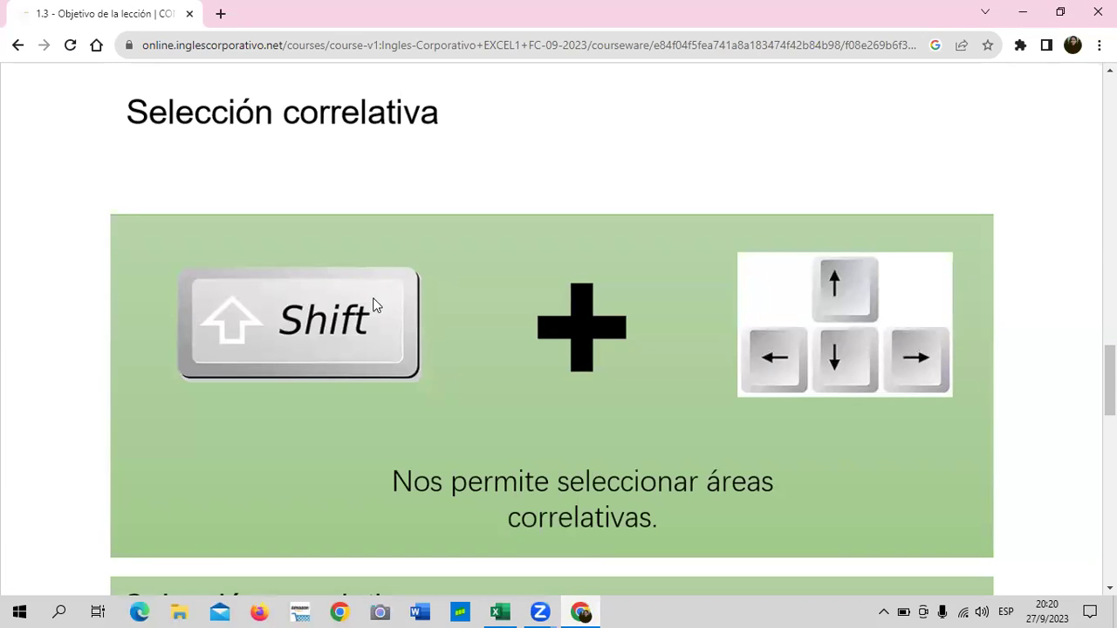
Scroll lesson 1.3 down to the 'Selección correlativa con mayor desplazamiento entre áreas' slide.
{"action": "scroll", "coordinate": [376, 305], "scroll_direction": "down", "scroll_amount": 5}
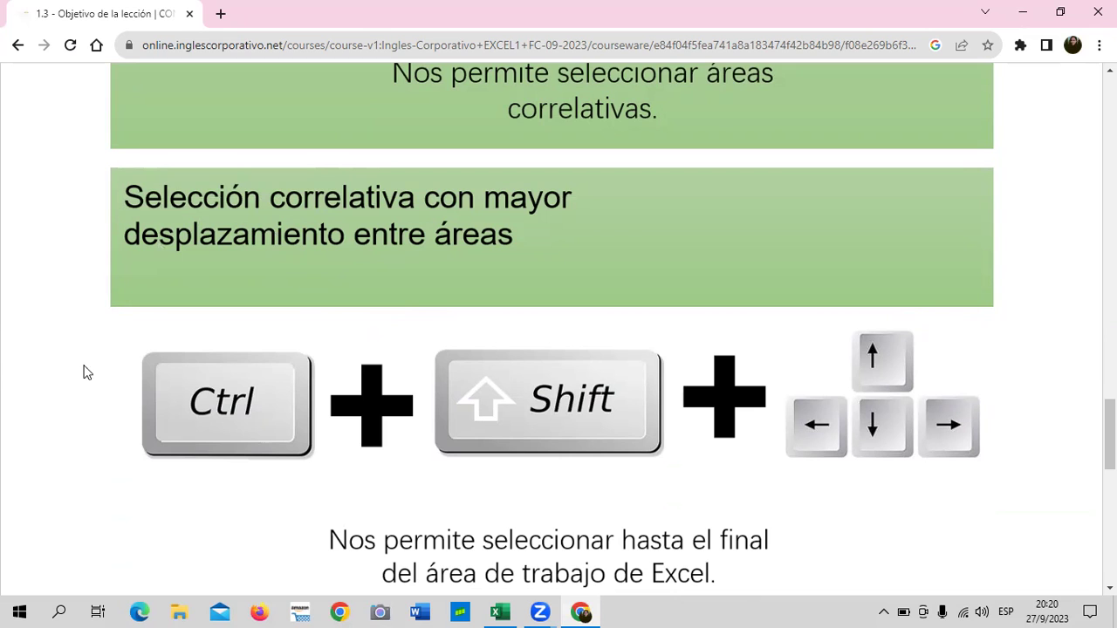
{"action": "scroll", "coordinate": [563, 514], "scroll_direction": "down", "scroll_amount": 1}
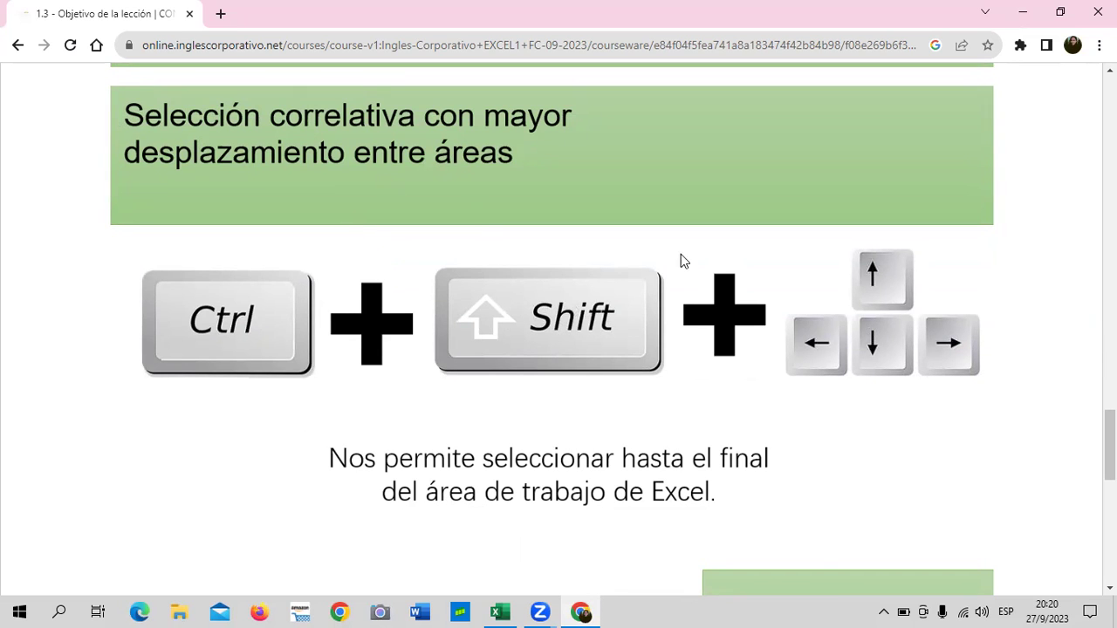
{"action": "scroll", "coordinate": [784, 336], "scroll_direction": "down", "scroll_amount": 1}
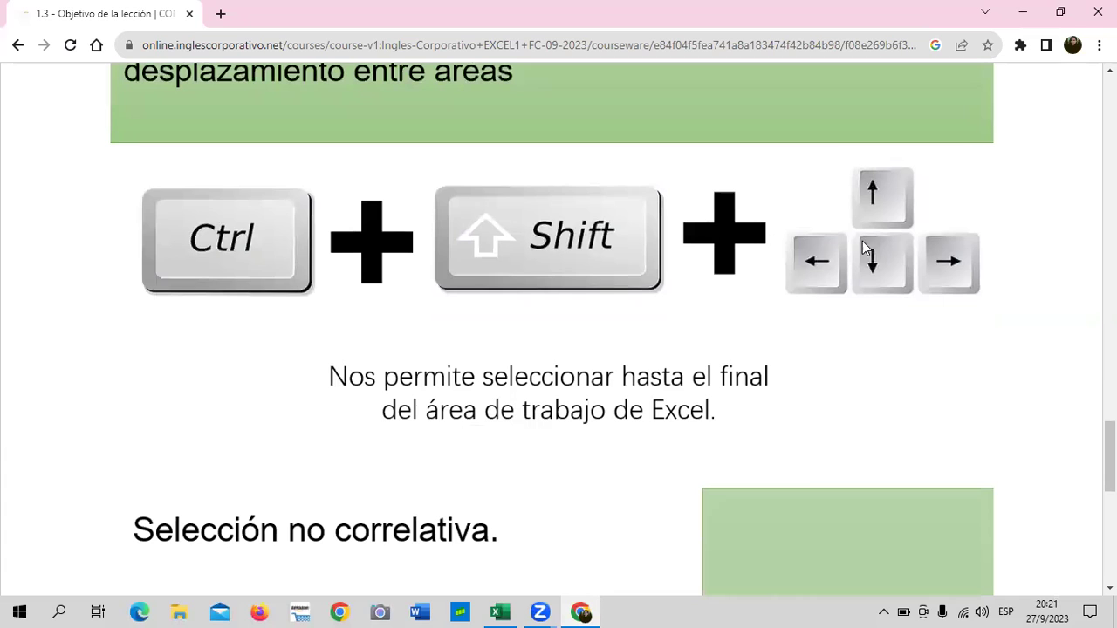
Practise selecting the whole table B4:I15 from B4 with Ctrl+Shift+Right and Ctrl+Shift+Down, then deselect.
{"action": "left_click", "coordinate": [499, 612]}
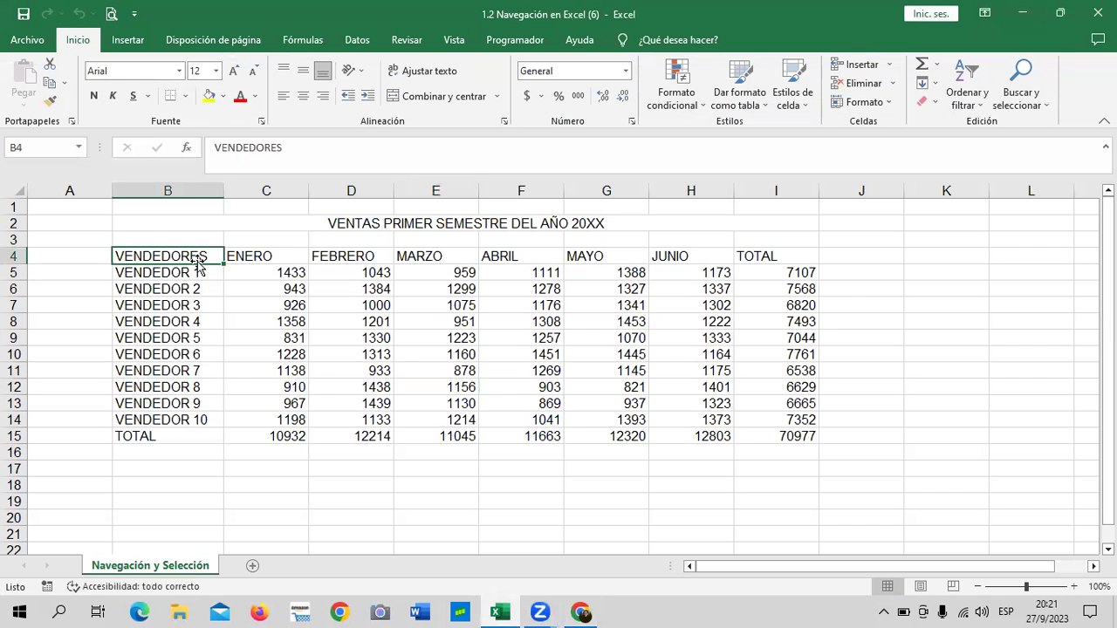
{"action": "key", "text": "ctrl+shift+Right"}
{"action": "key", "text": "ctrl+shift+Down"}
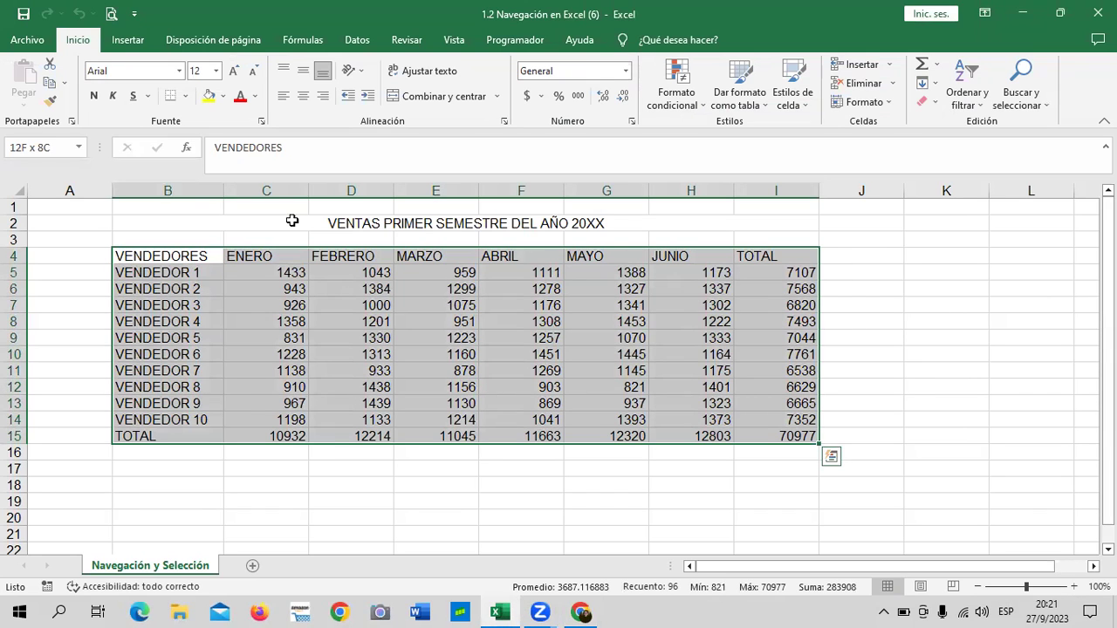
{"action": "left_click", "coordinate": [960, 354]}
{"action": "left_click", "coordinate": [168, 256]}
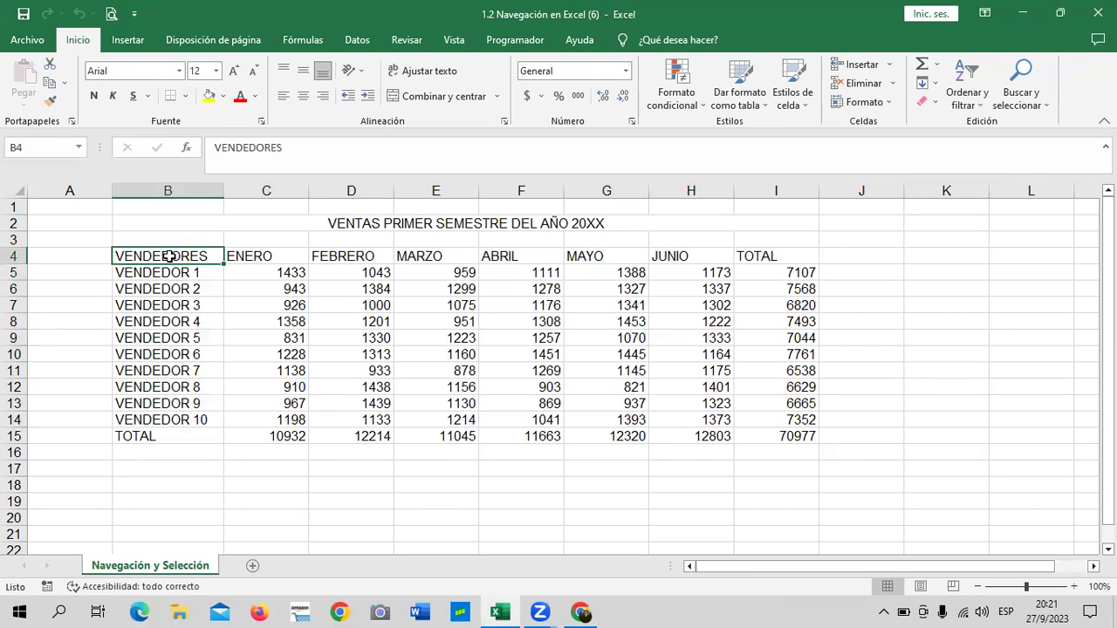
{"action": "key", "text": "ctrl+shift+Right"}
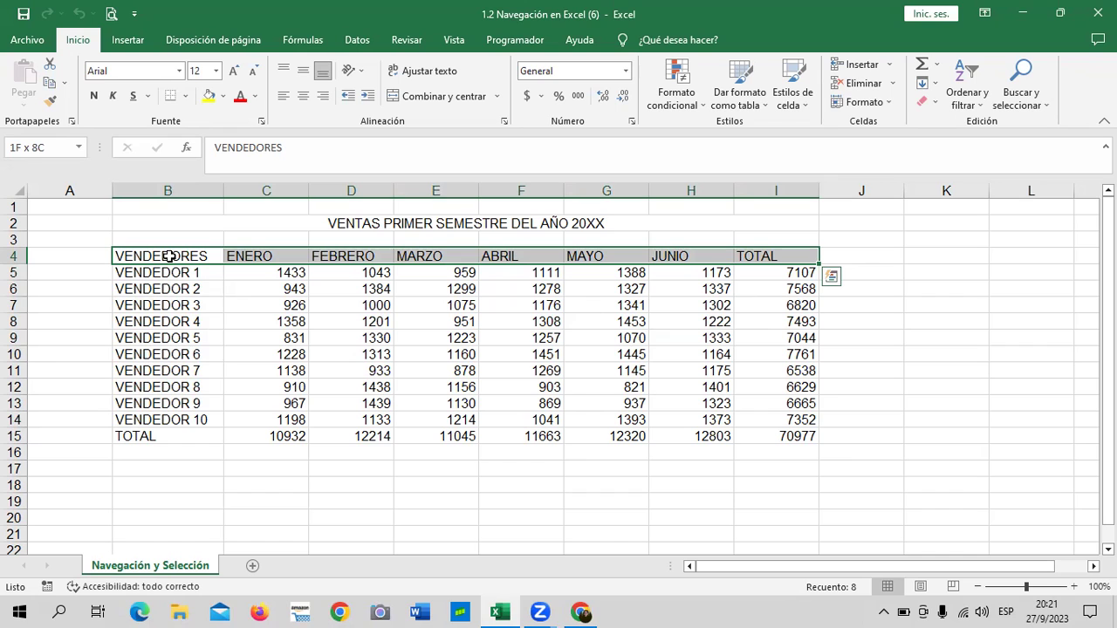
{"action": "key", "text": "ctrl+shift+Down"}
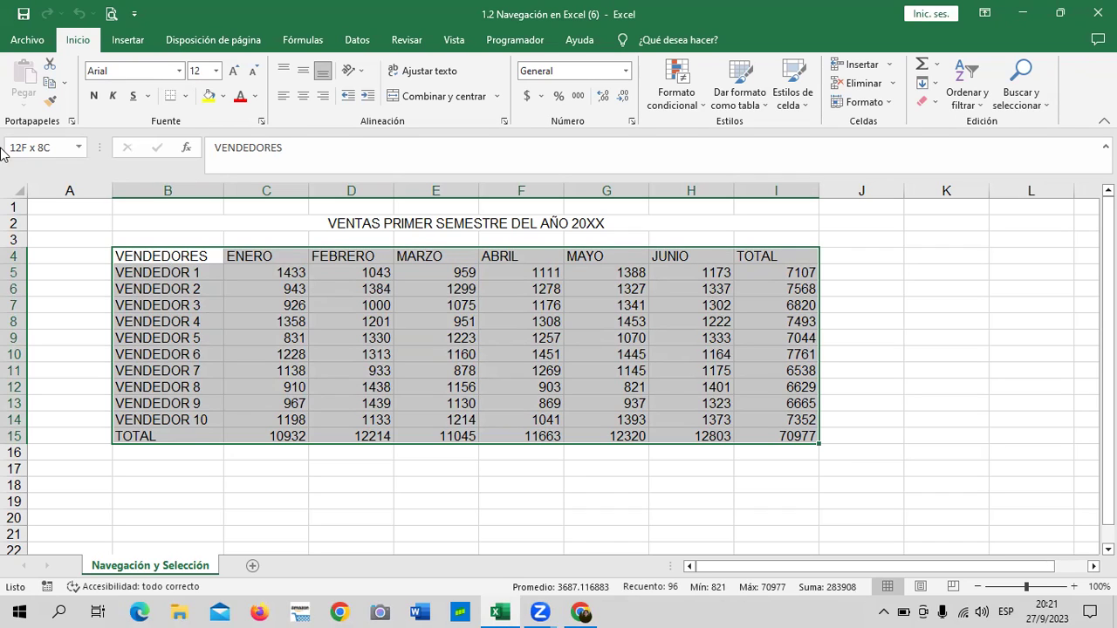
{"action": "left_click", "coordinate": [970, 402]}
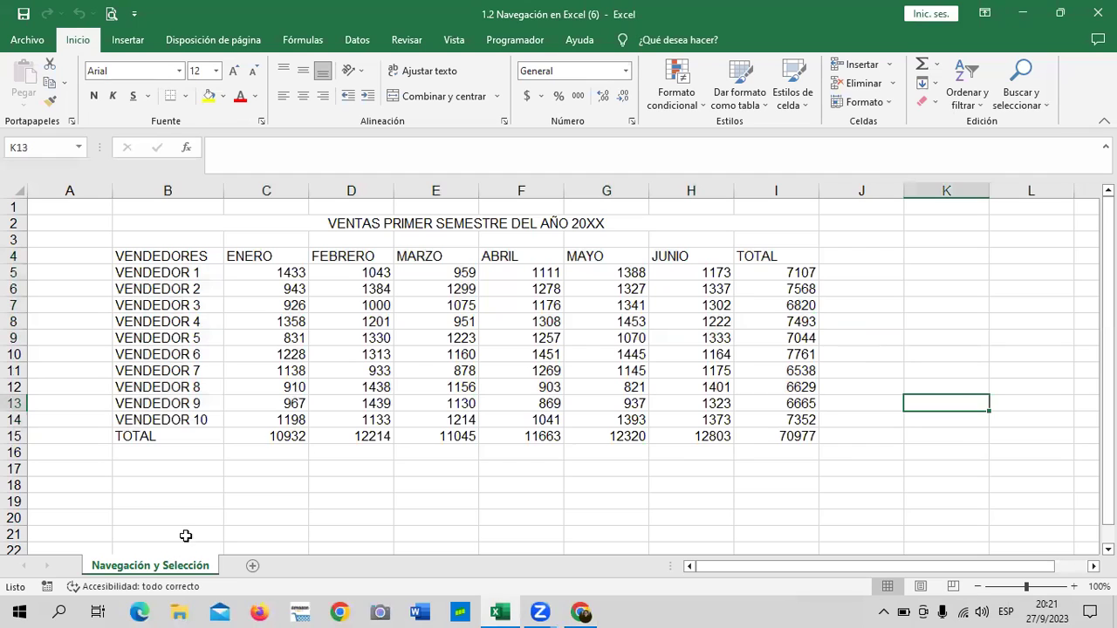
Go back to lesson 1.3 and scroll to the 'Selección no correlativa' (Ctrl + click) slide.
{"action": "left_click", "coordinate": [580, 612]}
{"action": "scroll", "coordinate": [448, 427], "scroll_direction": "down", "scroll_amount": 5}
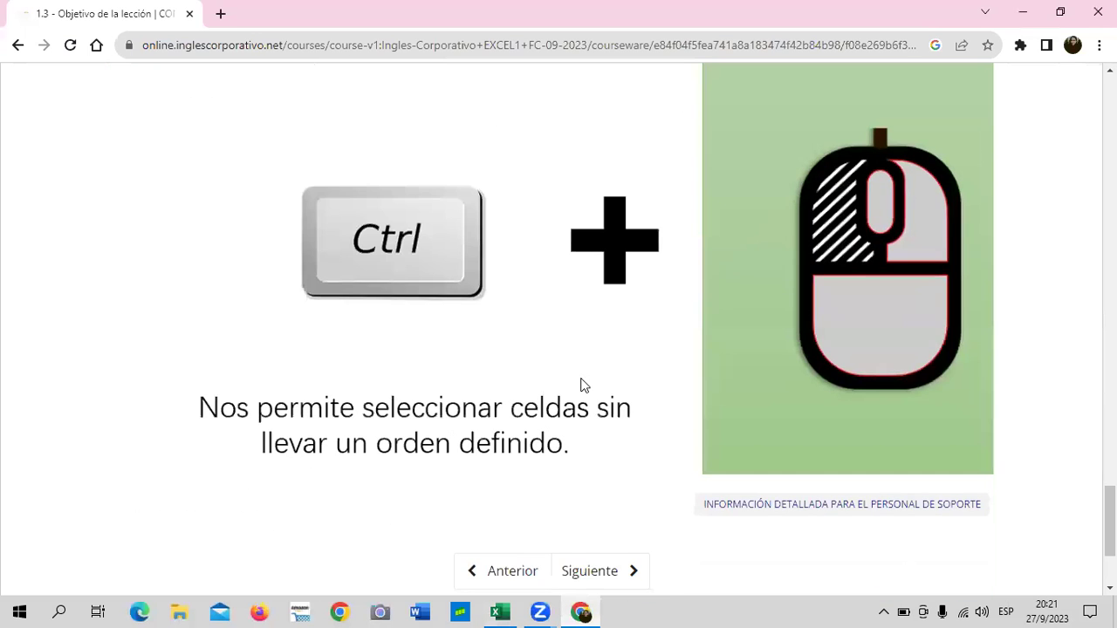
{"action": "scroll", "coordinate": [594, 340], "scroll_direction": "up", "scroll_amount": 2}
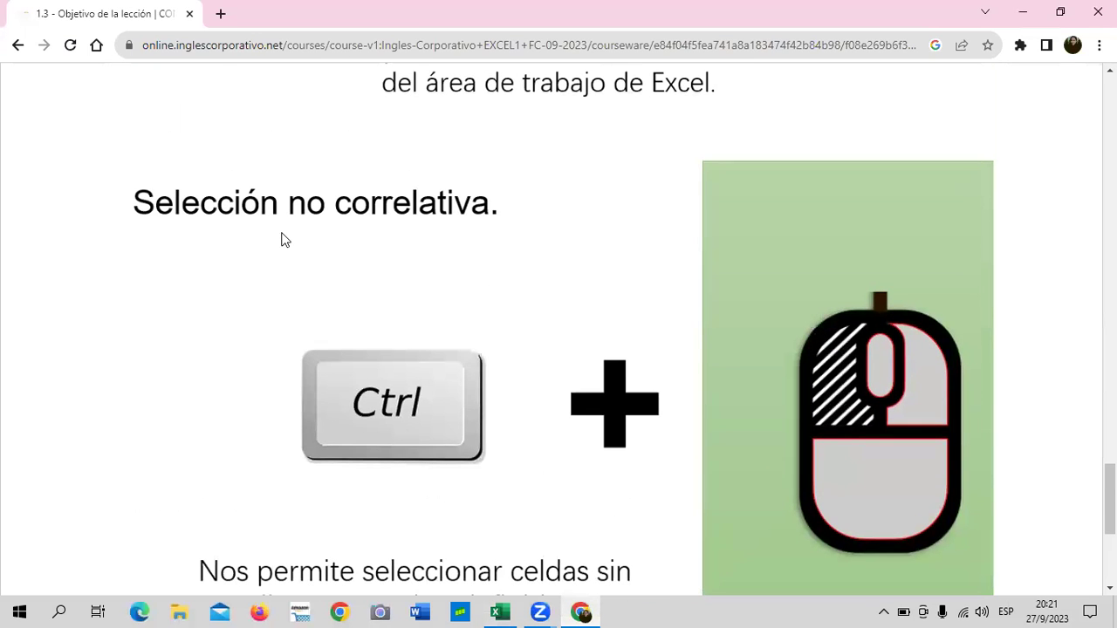
{"action": "scroll", "coordinate": [598, 402], "scroll_direction": "down", "scroll_amount": 1}
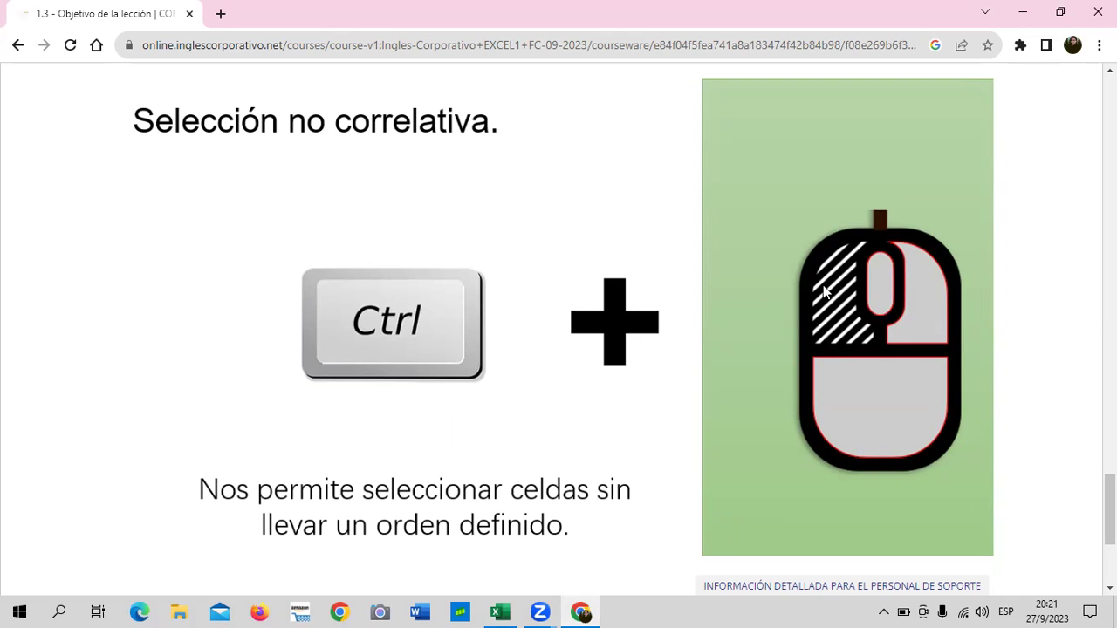
{"action": "scroll", "coordinate": [551, 378], "scroll_direction": "down", "scroll_amount": 2}
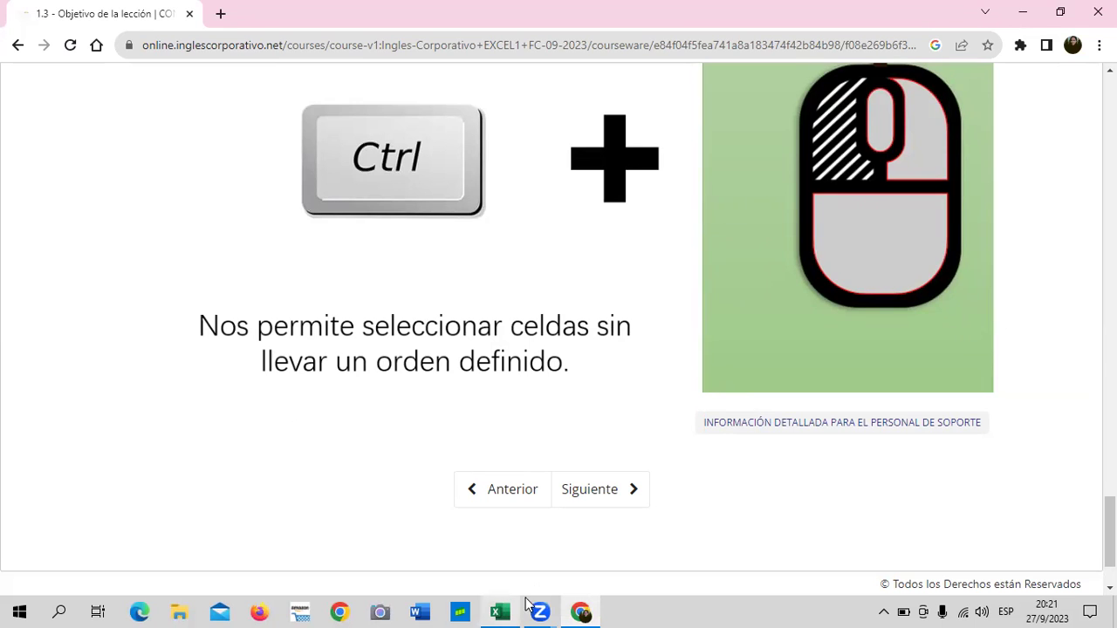
Select B4:B15 and Ctrl-add I4:I15, retrying the two-column selection several times.
{"action": "left_click", "coordinate": [498, 611]}
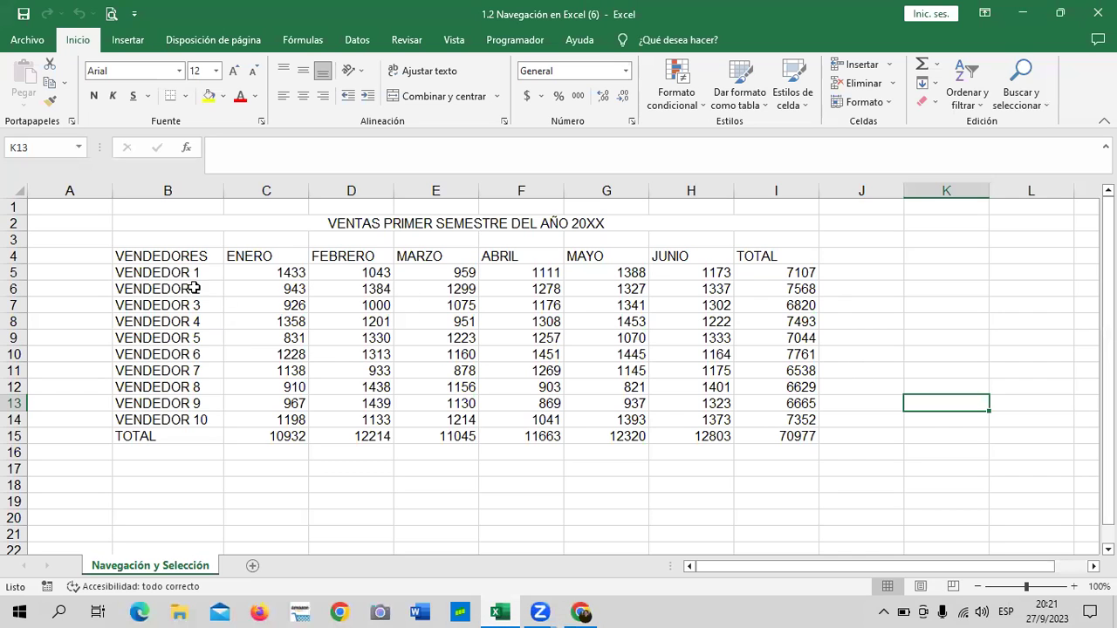
{"action": "left_click_drag", "start_coordinate": [179, 258], "coordinate": [201, 438]}
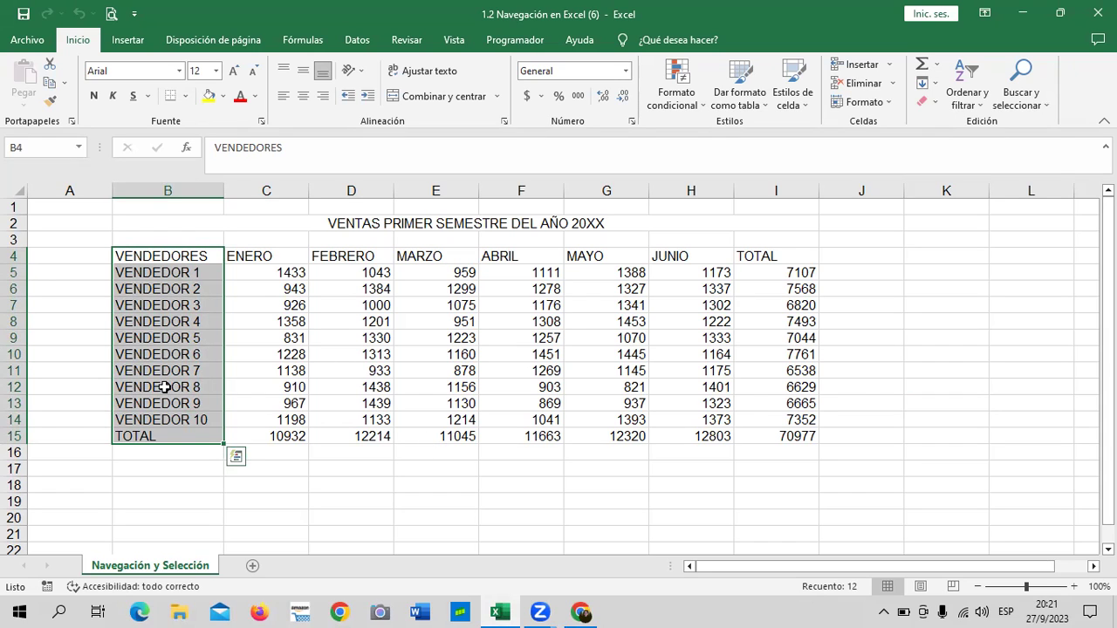
{"action": "mouse_move", "coordinate": [776, 240]}
{"action": "left_mouse_down", "text": "ctrl"}
{"action": "mouse_move", "coordinate": [784, 327]}
{"action": "mouse_move", "coordinate": [862, 284]}
{"action": "left_mouse_up", "text": "ctrl"}
{"action": "left_click", "coordinate": [861, 256]}
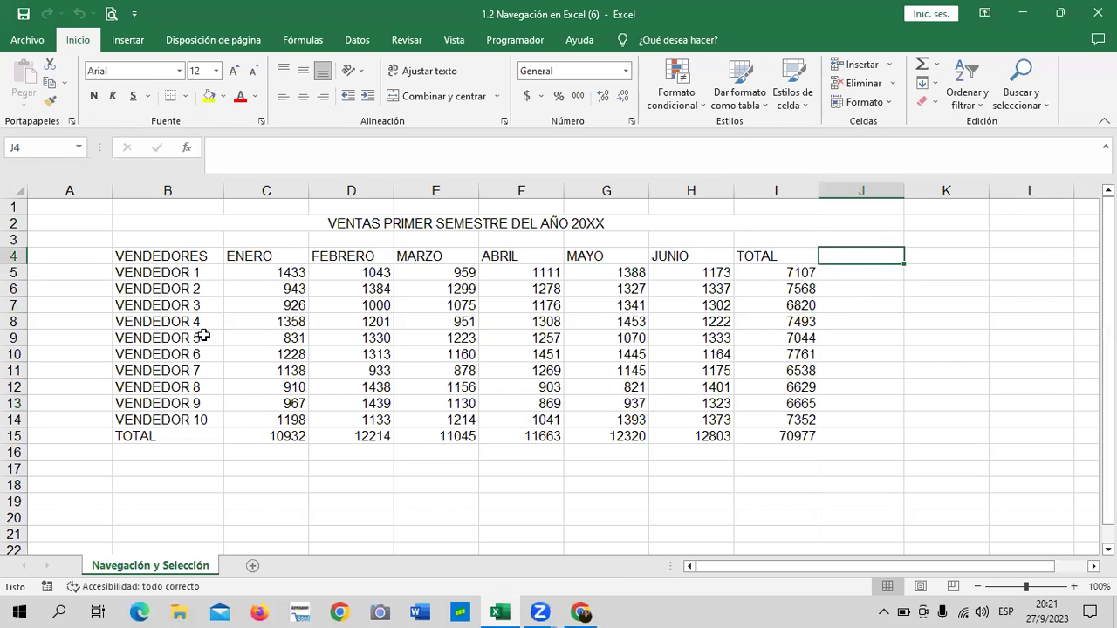
{"action": "left_click_drag", "start_coordinate": [154, 254], "coordinate": [179, 434]}
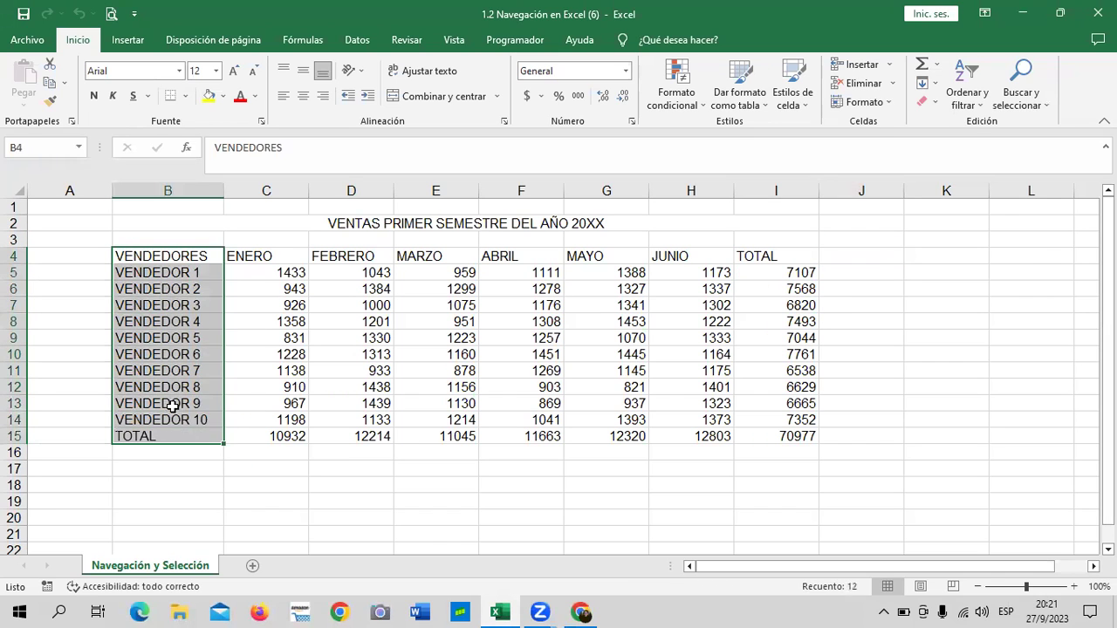
{"action": "left_click_drag", "start_coordinate": [789, 256], "coordinate": [797, 436], "text": "ctrl"}
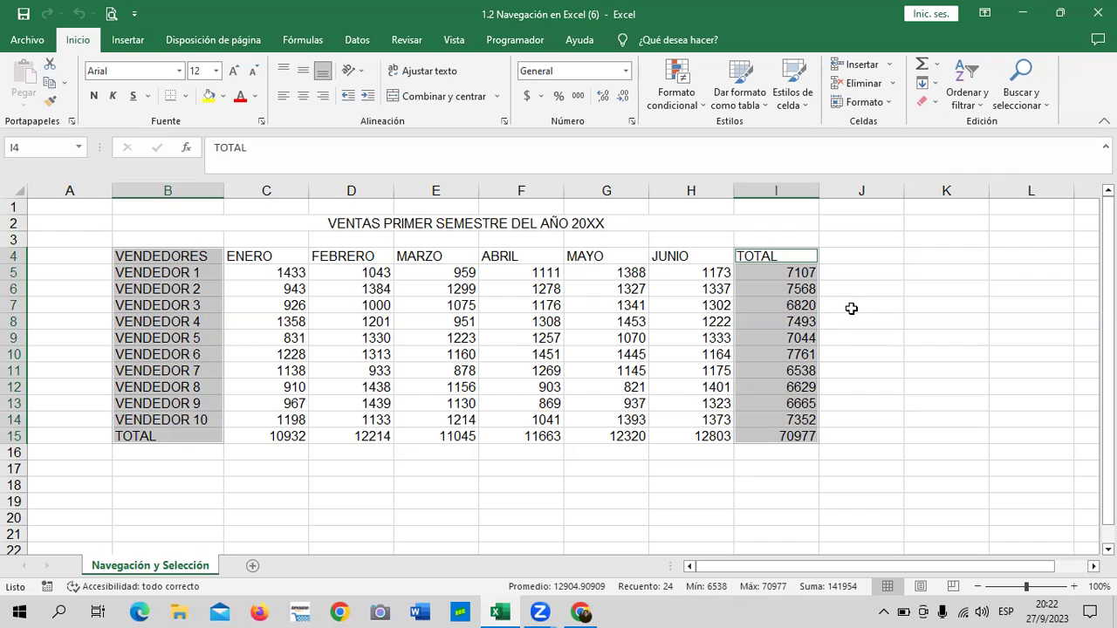
{"action": "left_click", "coordinate": [890, 338]}
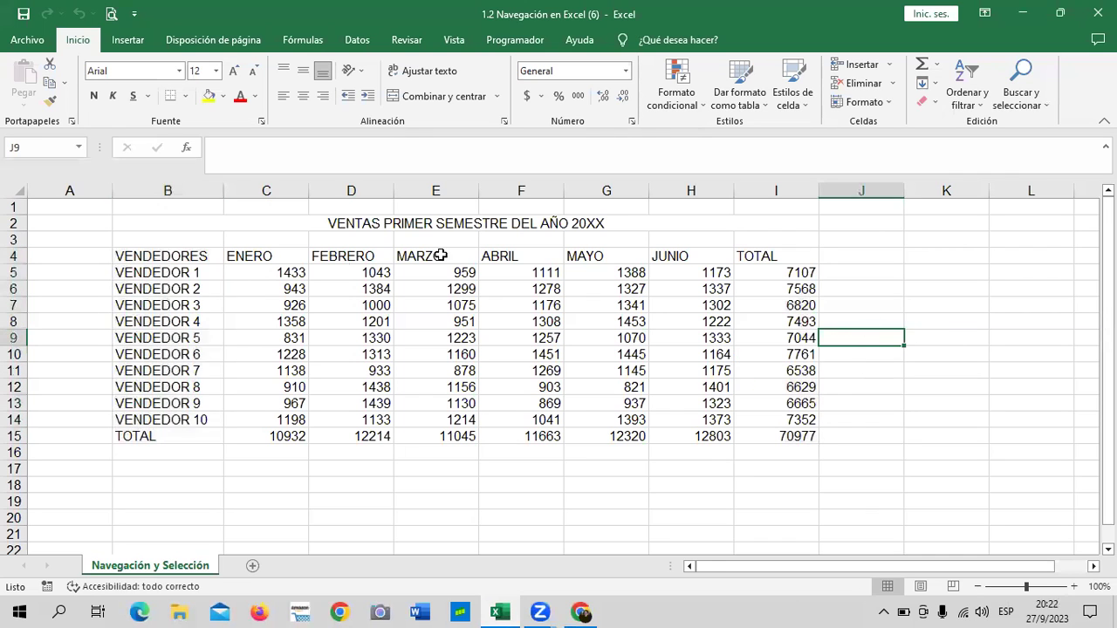
{"action": "left_click_drag", "start_coordinate": [195, 256], "coordinate": [205, 420]}
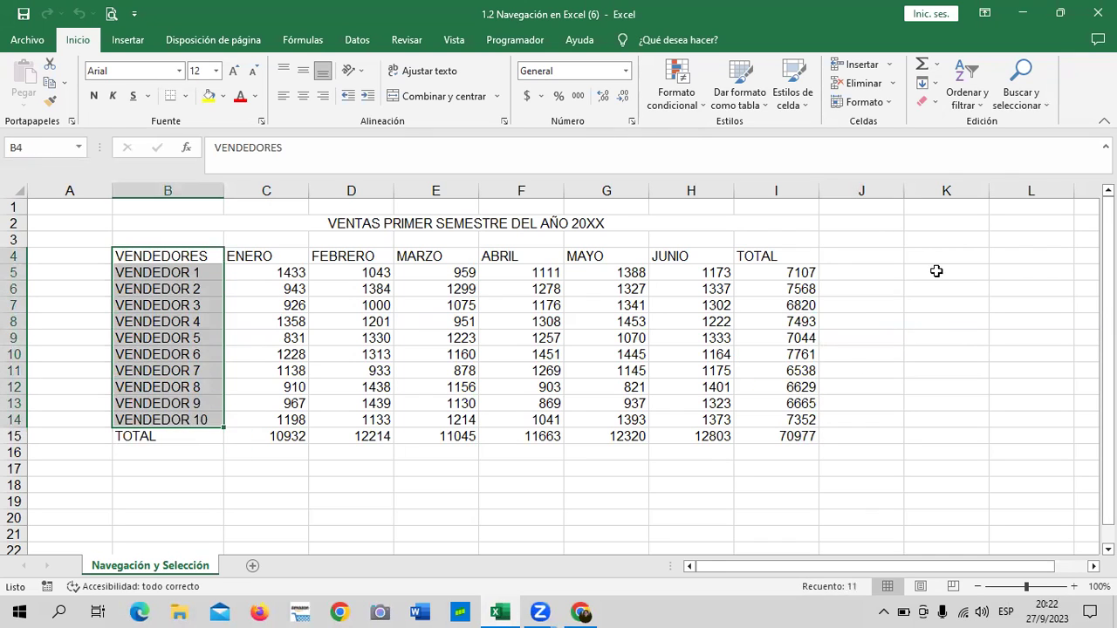
{"action": "left_click_drag", "start_coordinate": [305, 403], "coordinate": [379, 403]}
{"action": "left_click_drag", "start_coordinate": [194, 255], "coordinate": [202, 434]}
{"action": "left_click", "coordinate": [789, 256], "text": "ctrl"}
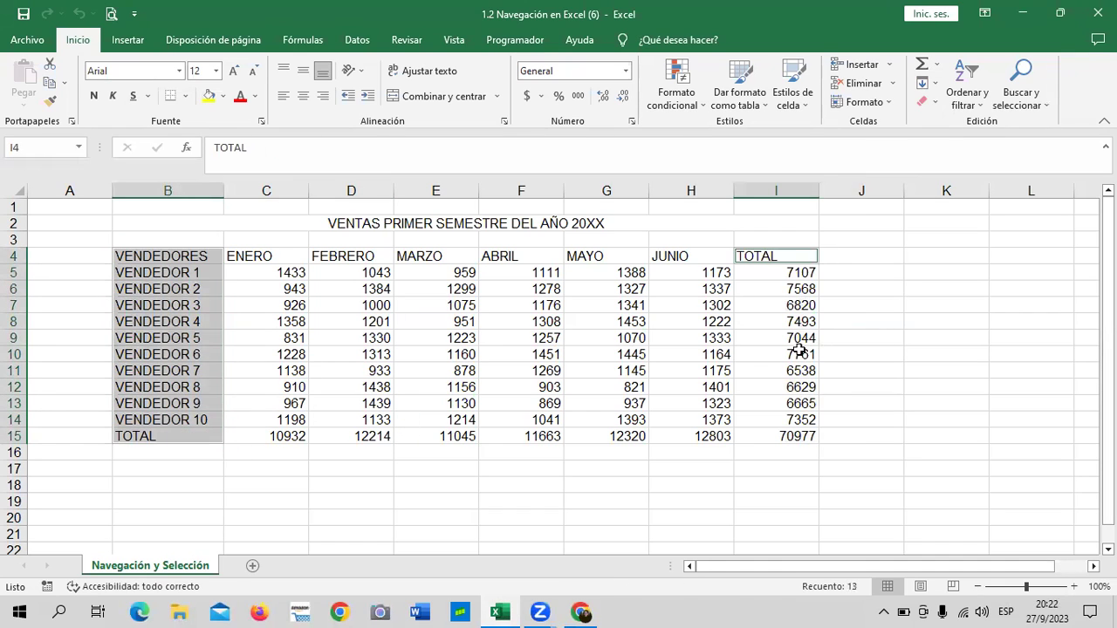
{"action": "left_click_drag", "start_coordinate": [799, 350], "coordinate": [801, 436]}
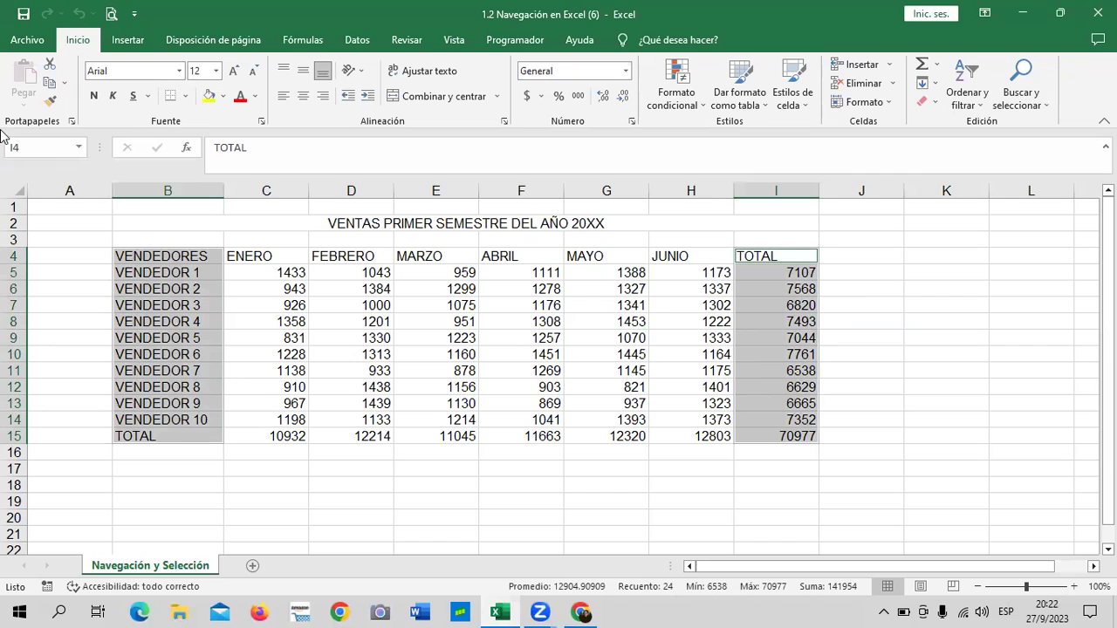
{"action": "left_click", "coordinate": [225, 98]}
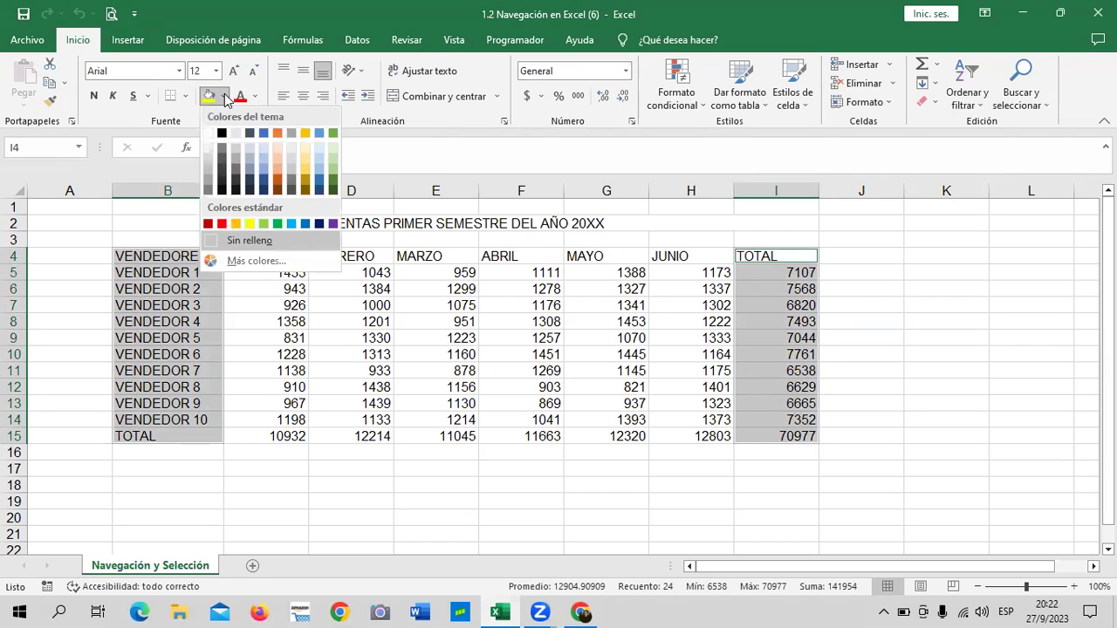
{"action": "left_click", "coordinate": [224, 97]}
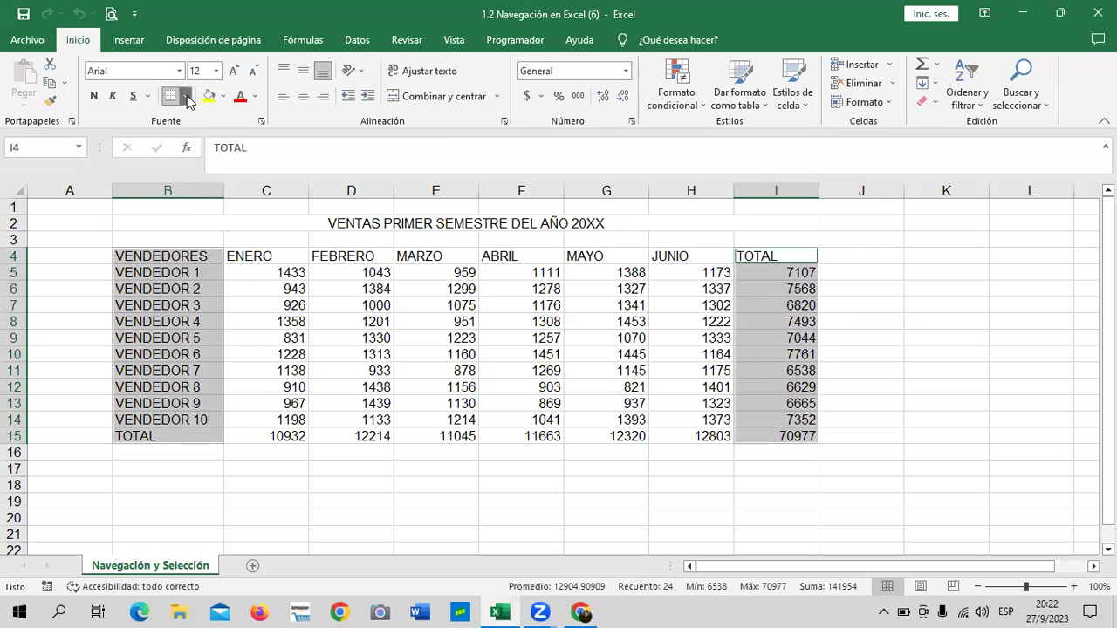
{"action": "left_click", "coordinate": [187, 98]}
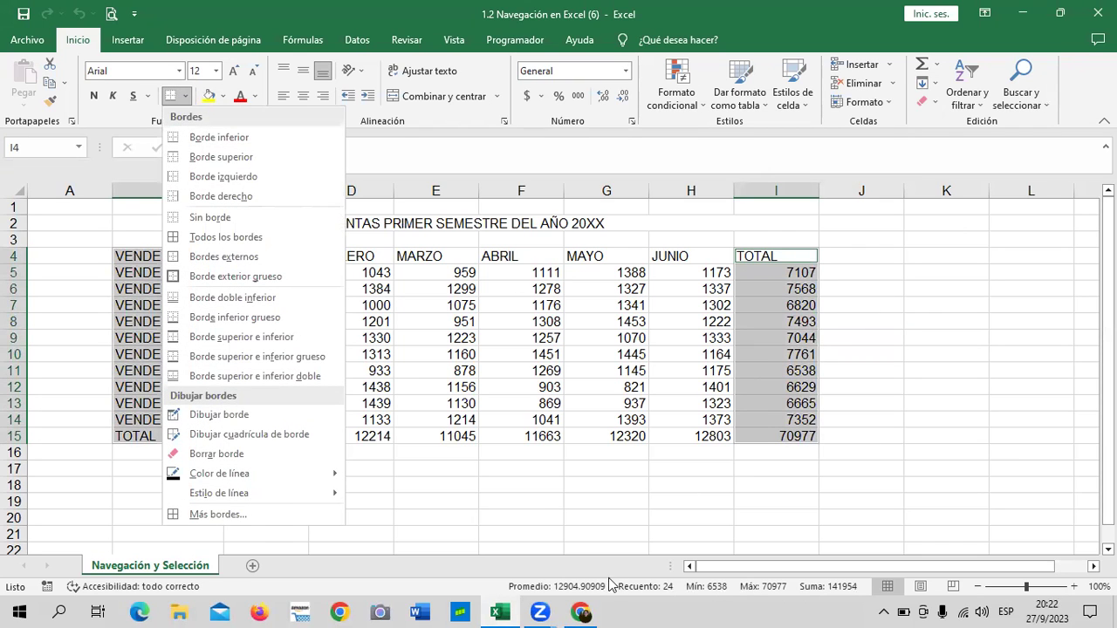
{"action": "left_click", "coordinate": [541, 508]}
{"action": "left_click", "coordinate": [954, 382]}
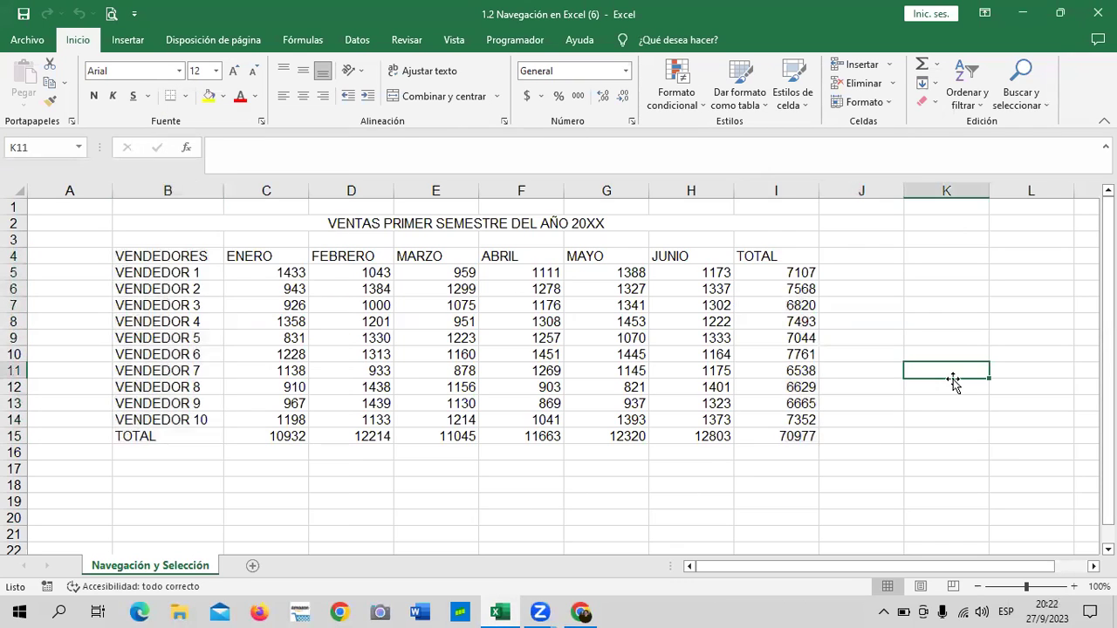
{"action": "left_click", "coordinate": [111, 14]}
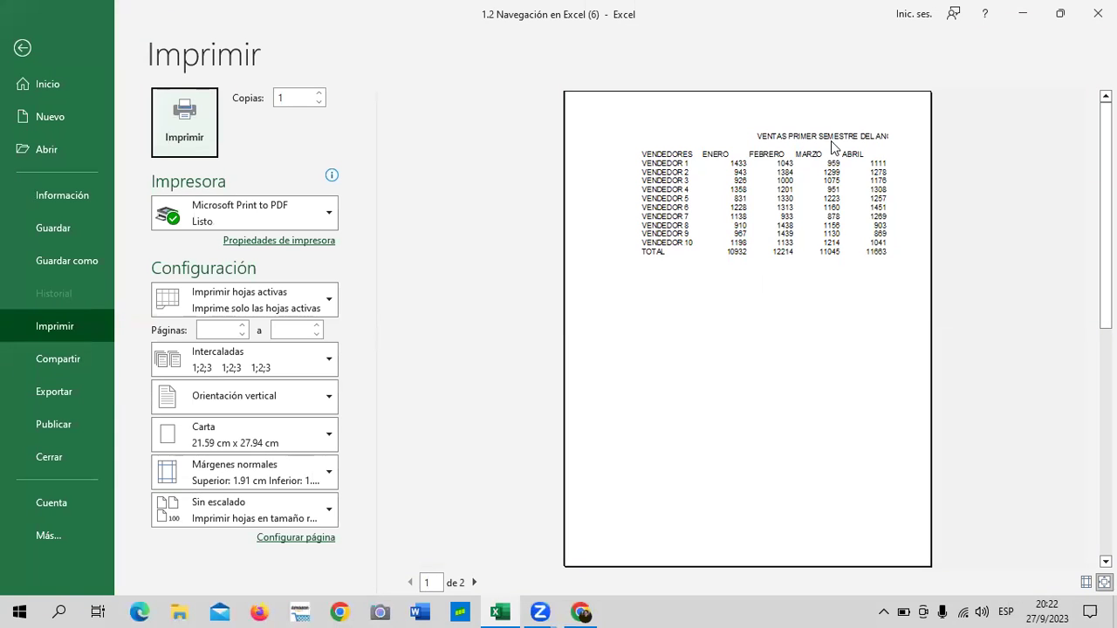
{"action": "left_click", "coordinate": [737, 223]}
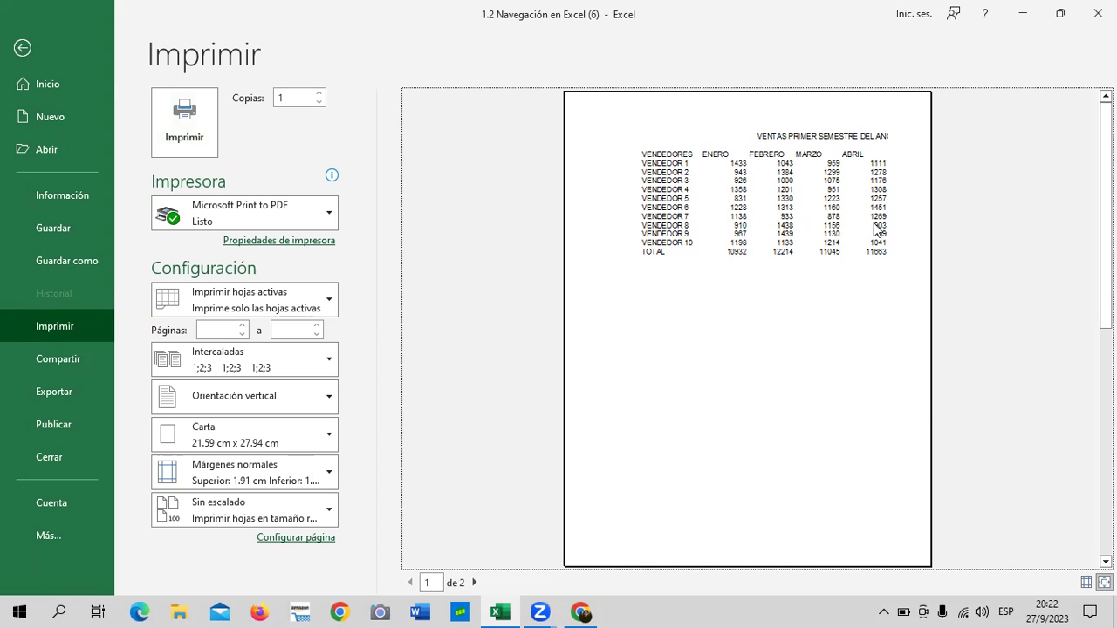
{"action": "left_click", "coordinate": [27, 47]}
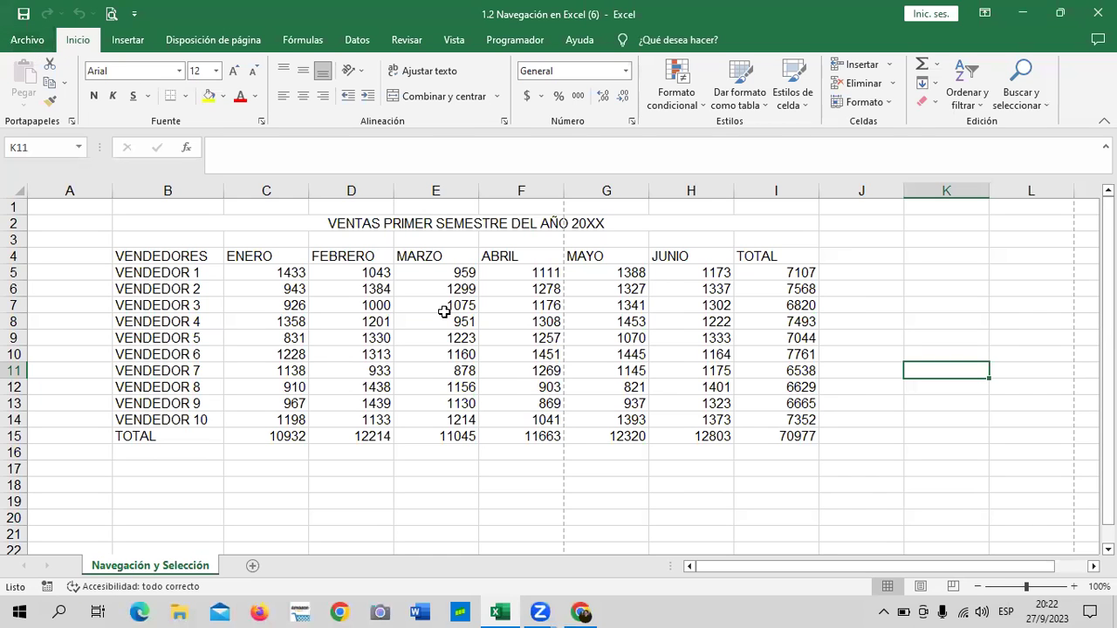
Apply Todos los bordes (All Borders) to B4:I15 and check the bordered table in print preview.
{"action": "left_click", "coordinate": [436, 482]}
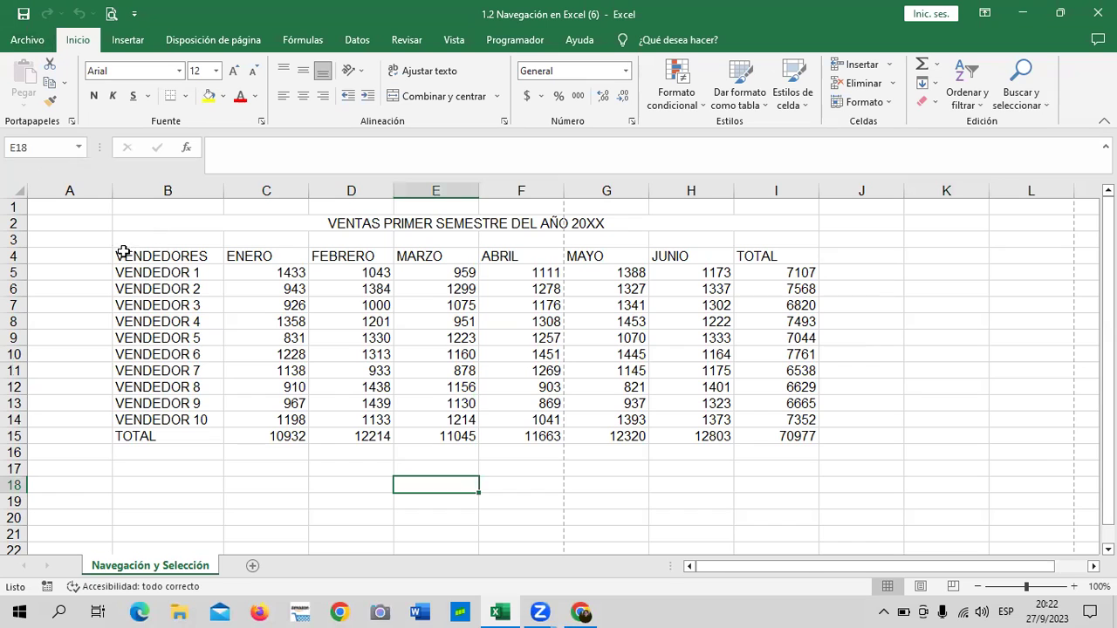
{"action": "left_click_drag", "start_coordinate": [123, 252], "coordinate": [776, 434]}
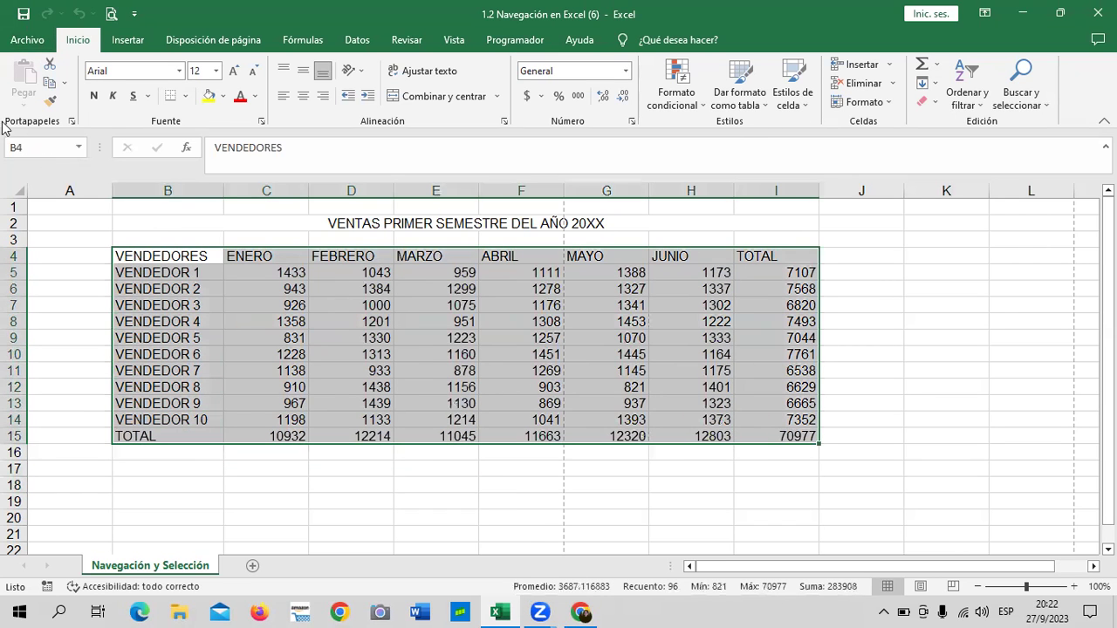
{"action": "left_click", "coordinate": [185, 97]}
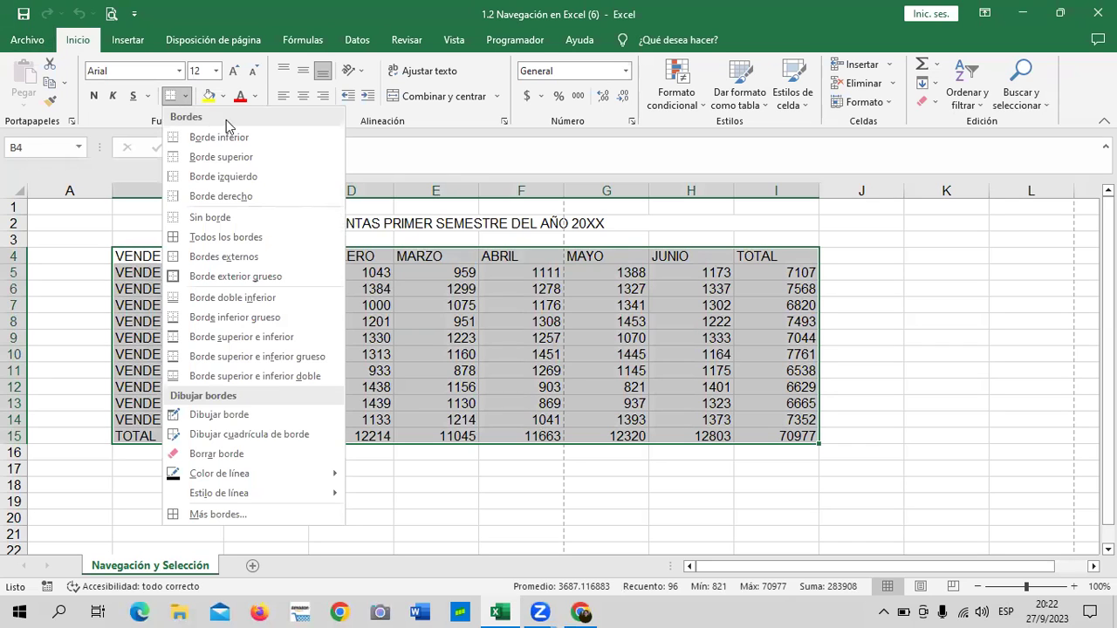
{"action": "left_click", "coordinate": [96, 264]}
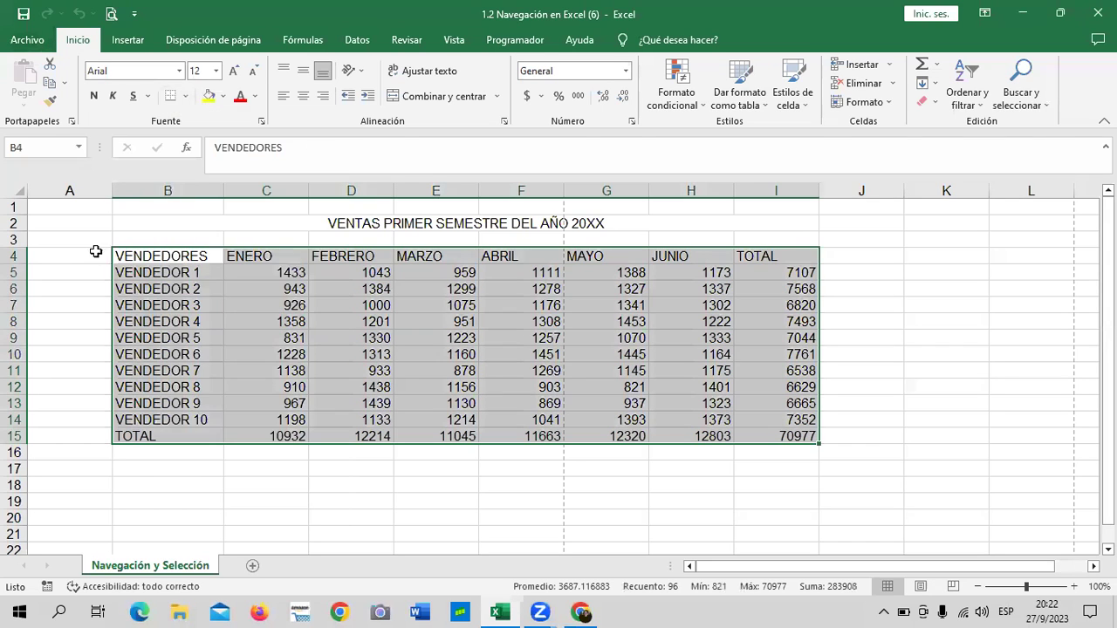
{"action": "left_click", "coordinate": [186, 97]}
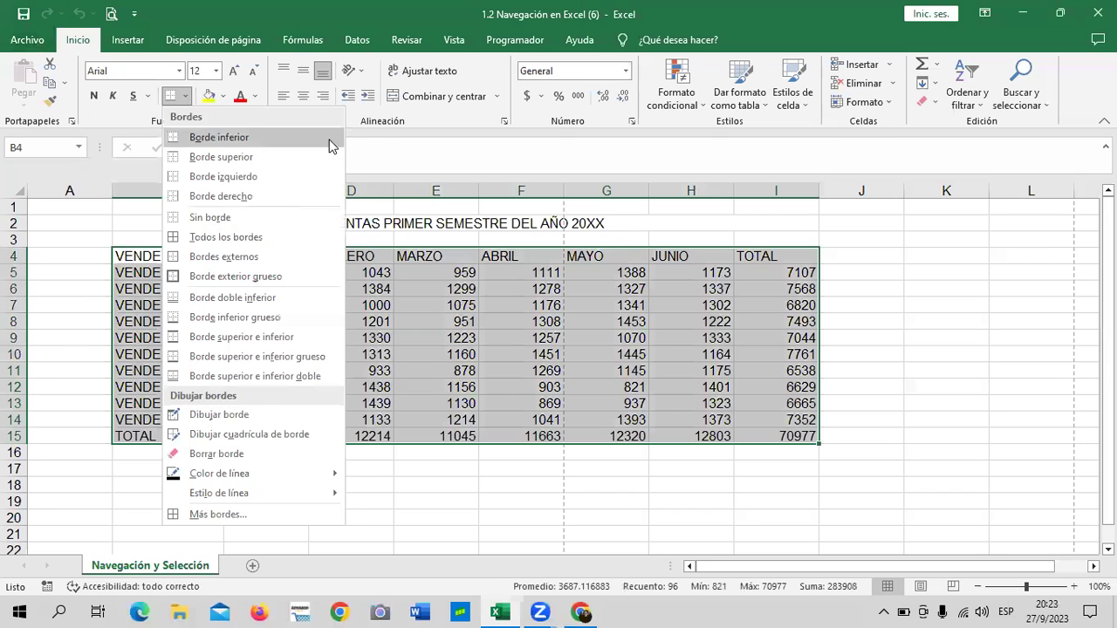
{"action": "left_click", "coordinate": [297, 237]}
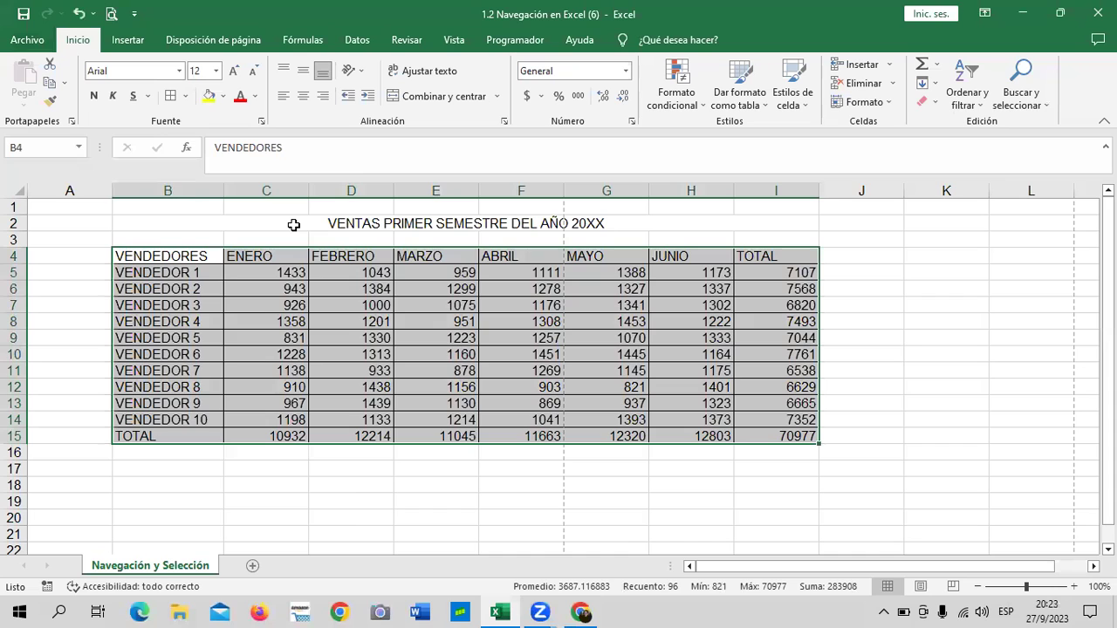
{"action": "left_click", "coordinate": [877, 319]}
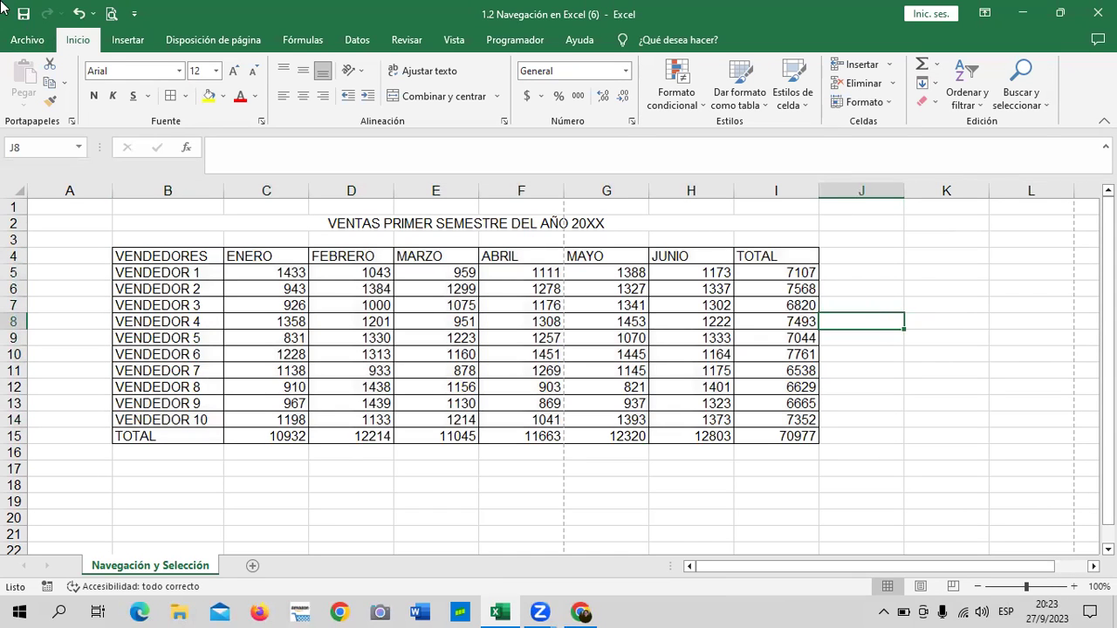
{"action": "left_click", "coordinate": [112, 13]}
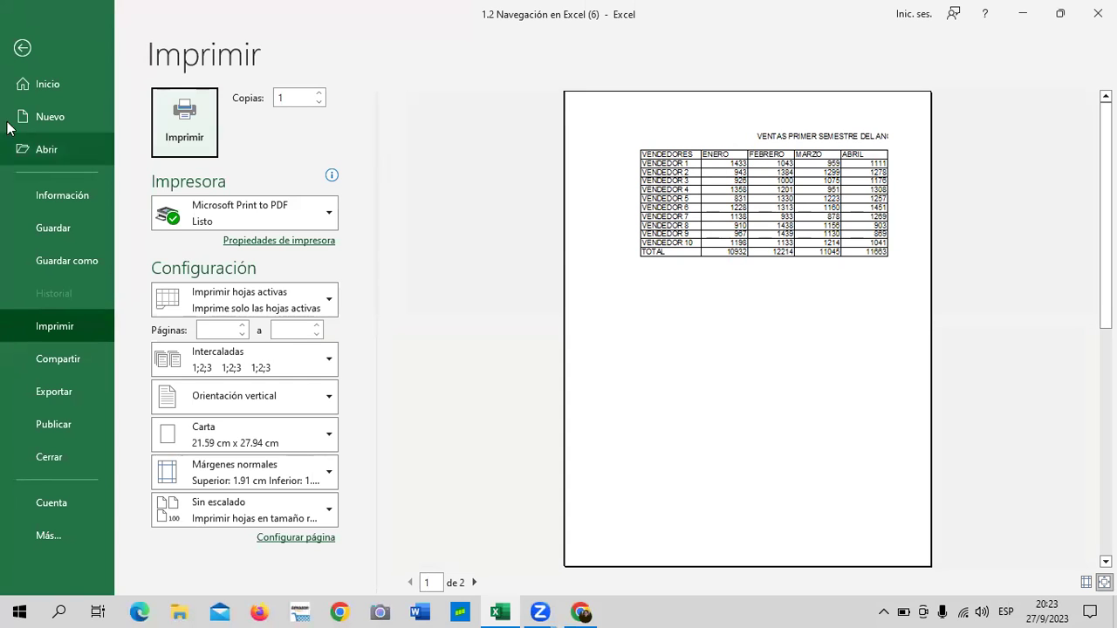
{"action": "left_click", "coordinate": [23, 50]}
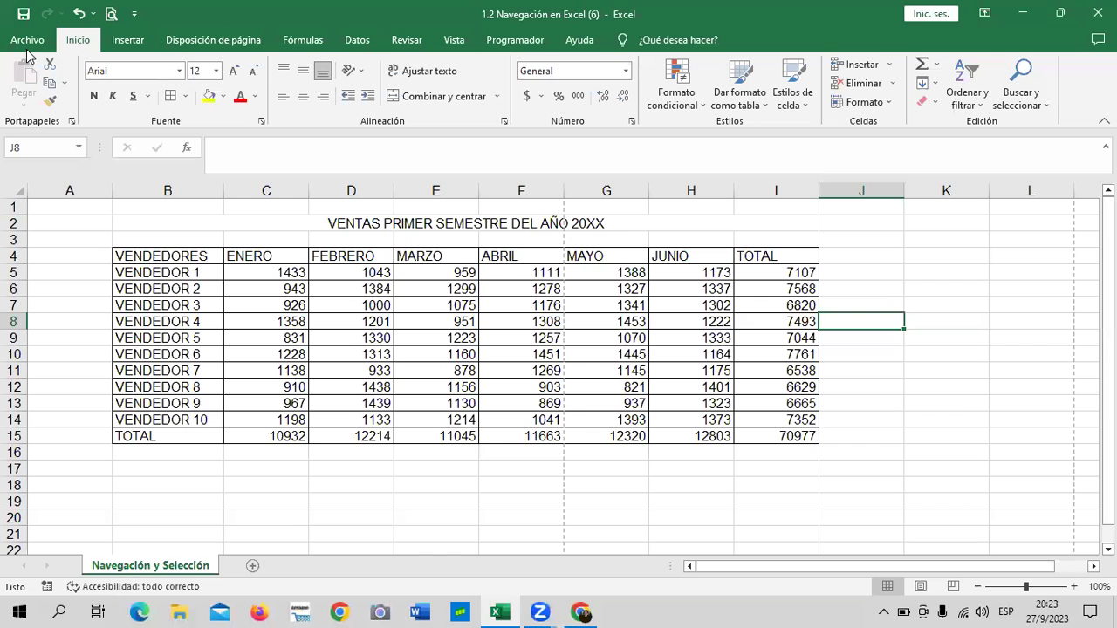
After a few practice selections, select B4:B15 together with I4:I15 using Ctrl.
{"action": "left_click", "coordinate": [918, 429]}
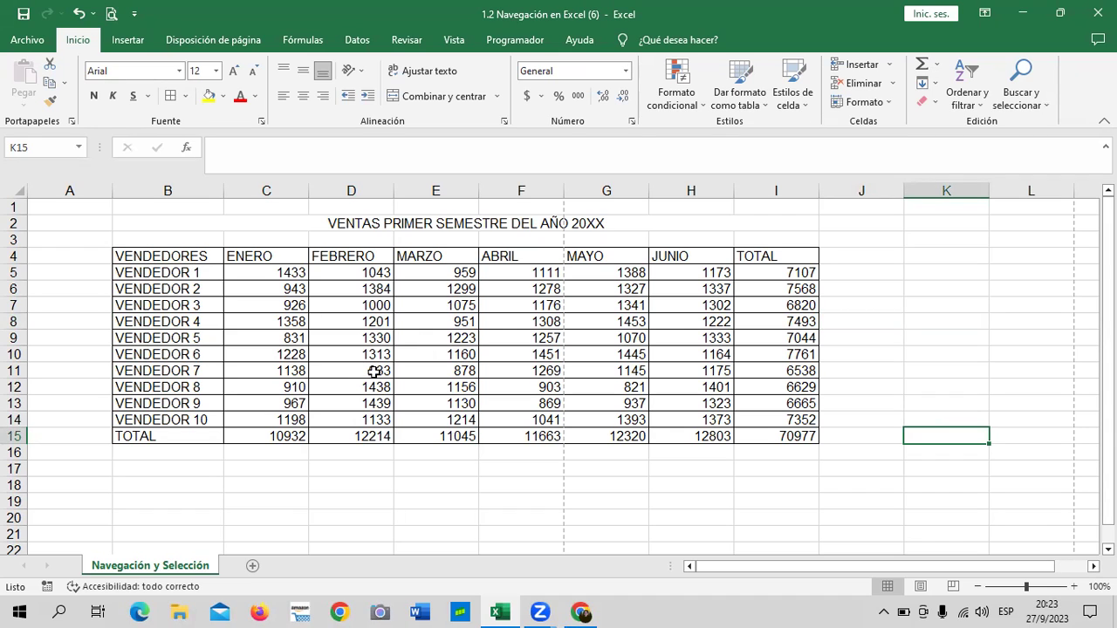
{"action": "left_click_drag", "start_coordinate": [199, 255], "coordinate": [213, 436]}
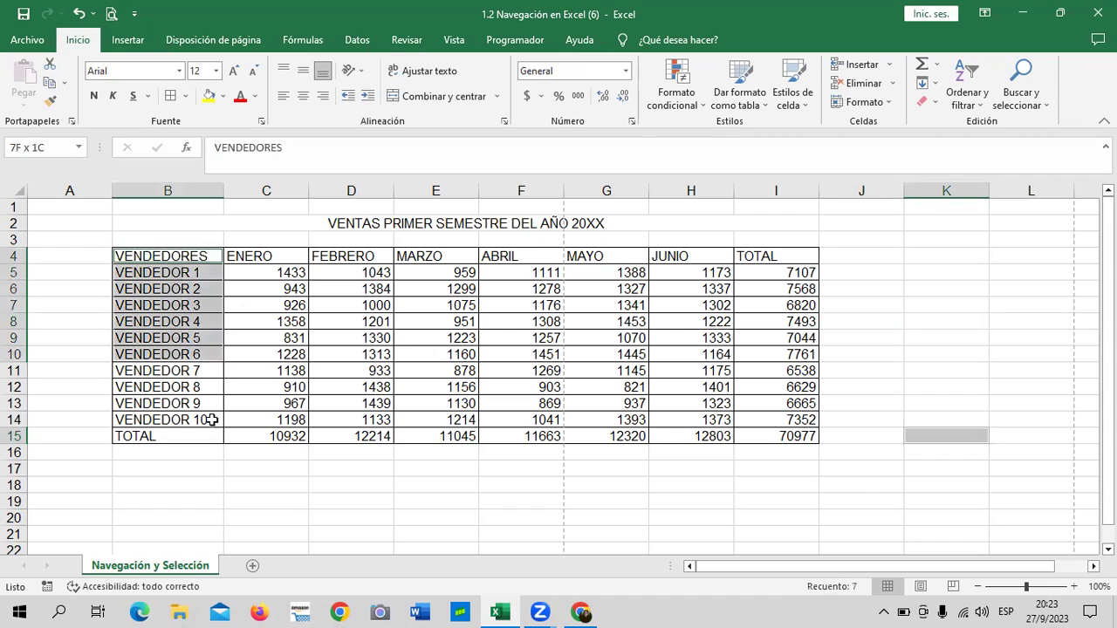
{"action": "left_click", "coordinate": [954, 322]}
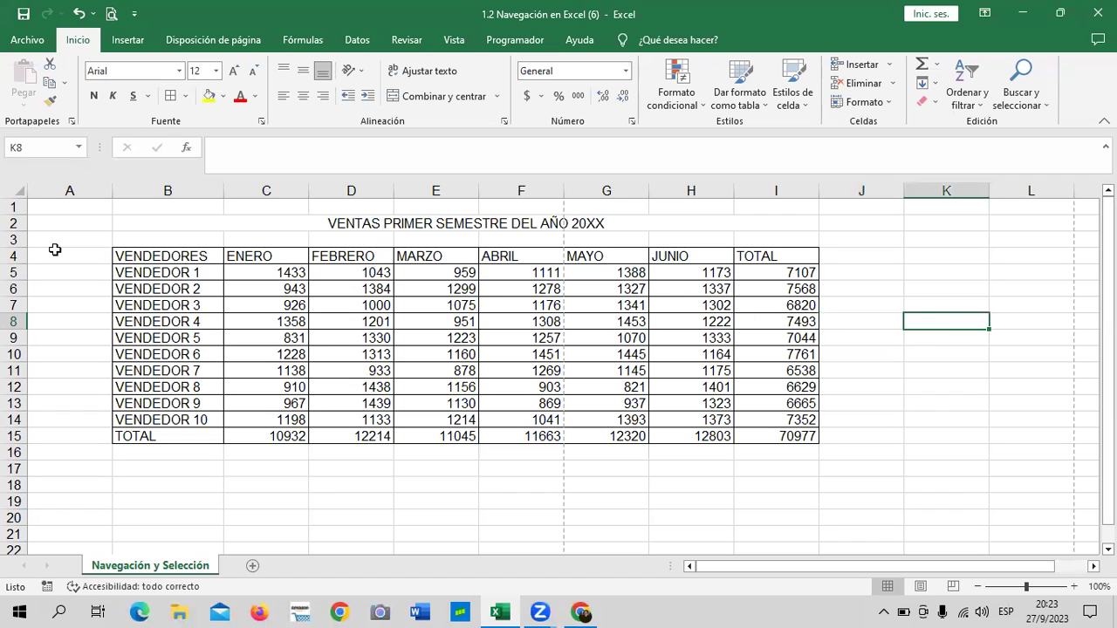
{"action": "left_click_drag", "start_coordinate": [162, 254], "coordinate": [194, 436]}
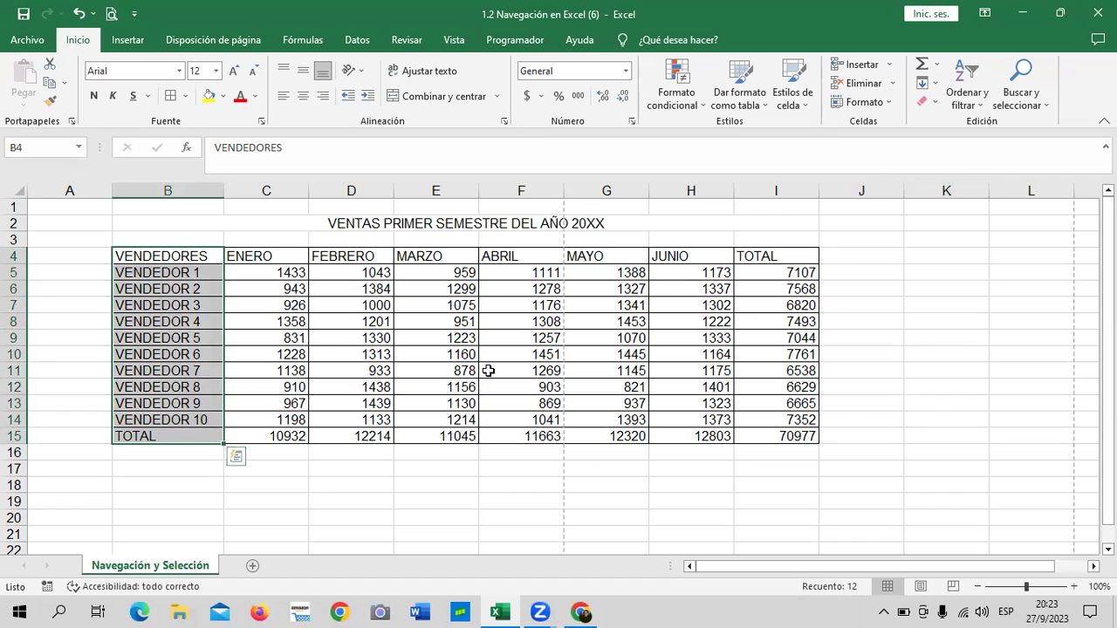
{"action": "mouse_move", "coordinate": [757, 255]}
{"action": "left_mouse_down", "text": "ctrl"}
{"action": "mouse_move", "coordinate": [774, 409]}
{"action": "mouse_move", "coordinate": [803, 441]}
{"action": "left_mouse_up", "text": "ctrl"}
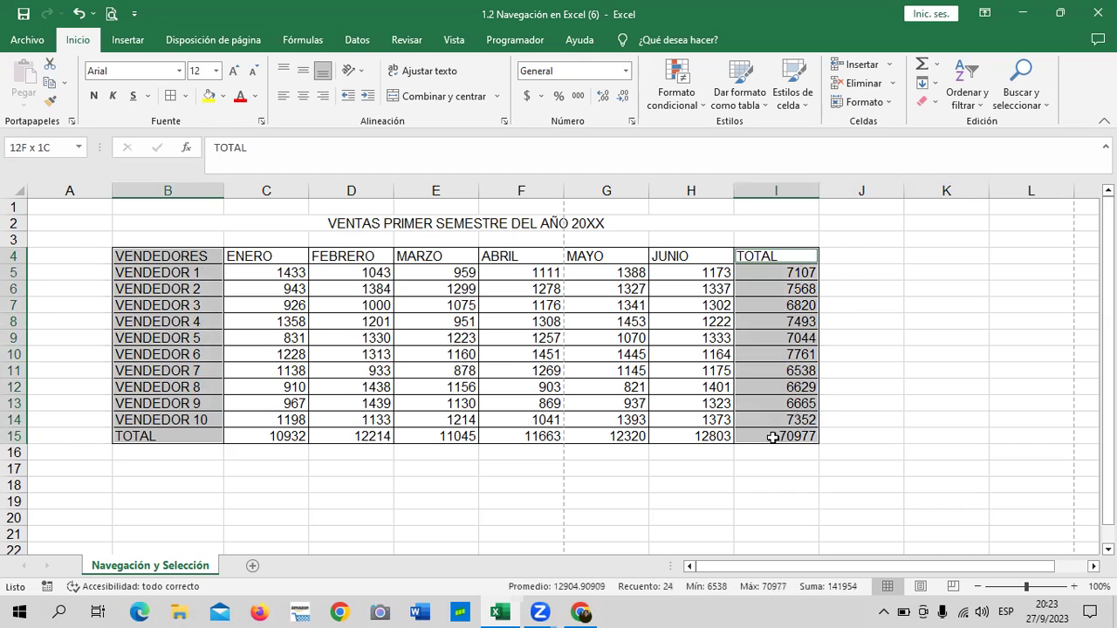
{"action": "left_click", "coordinate": [824, 360]}
{"action": "left_click", "coordinate": [153, 256]}
{"action": "left_click_drag", "start_coordinate": [406, 290], "coordinate": [790, 432], "text": "shift"}
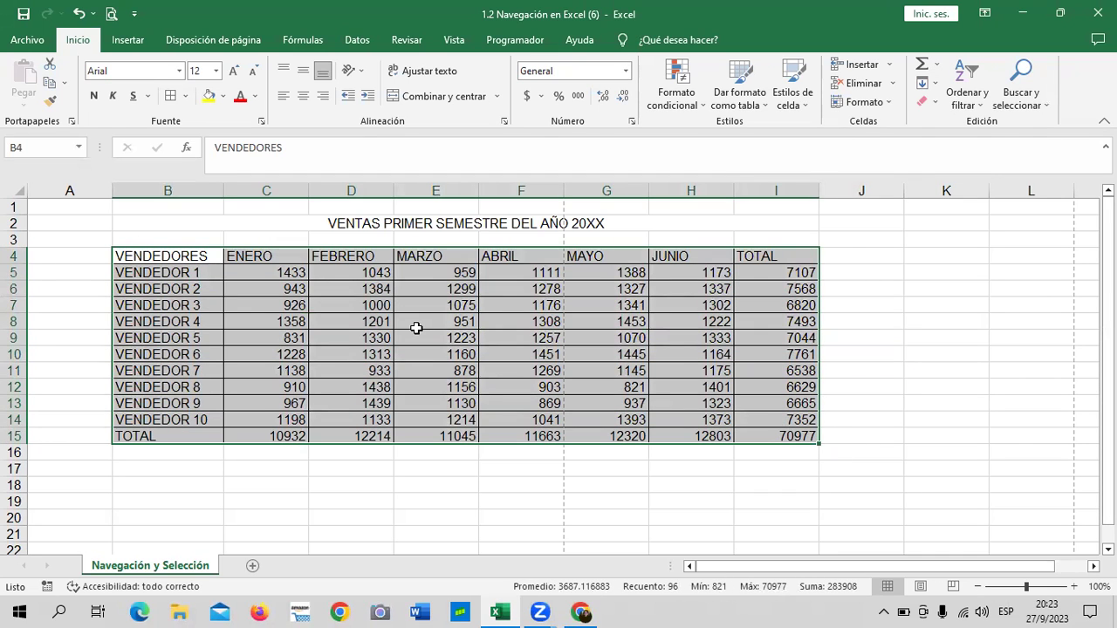
{"action": "left_click", "coordinate": [946, 289]}
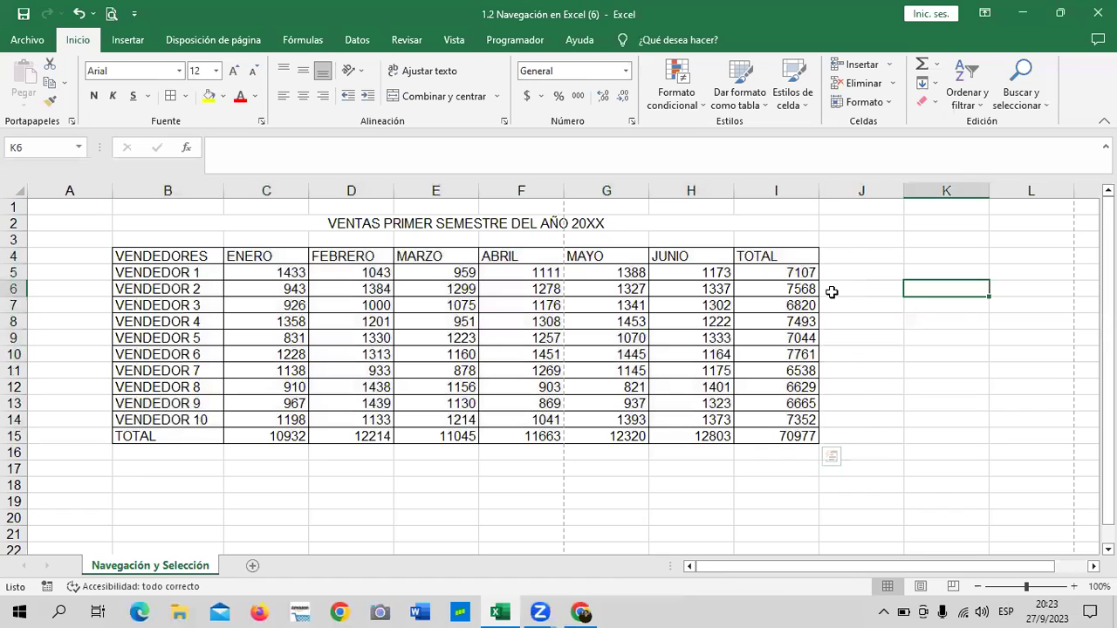
{"action": "left_click_drag", "start_coordinate": [179, 262], "coordinate": [210, 432]}
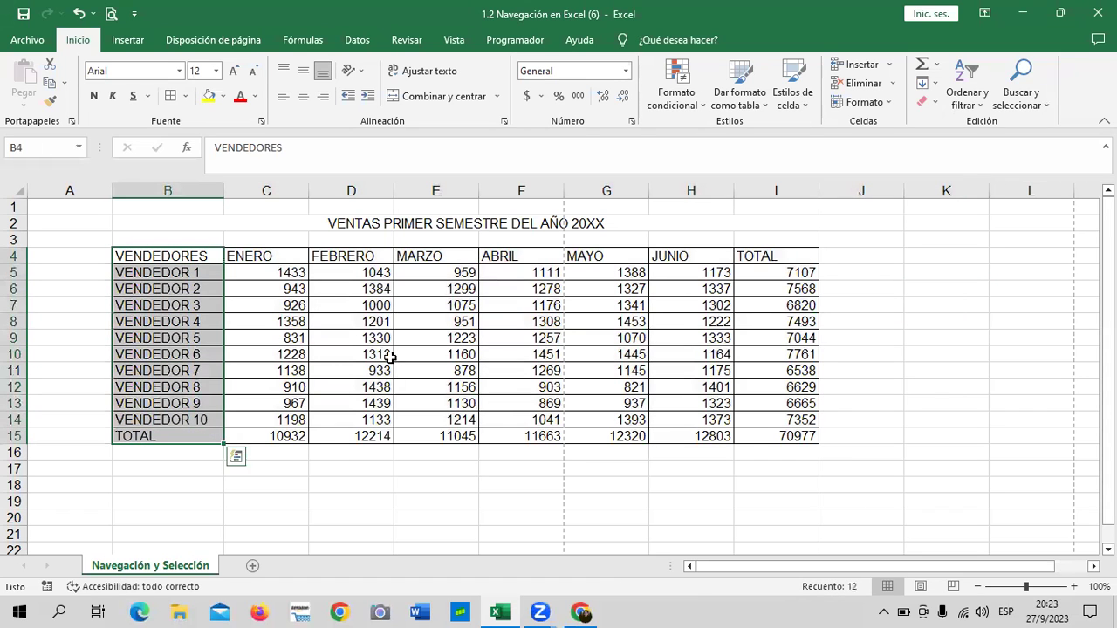
{"action": "left_click_drag", "start_coordinate": [771, 253], "coordinate": [776, 439], "text": "ctrl"}
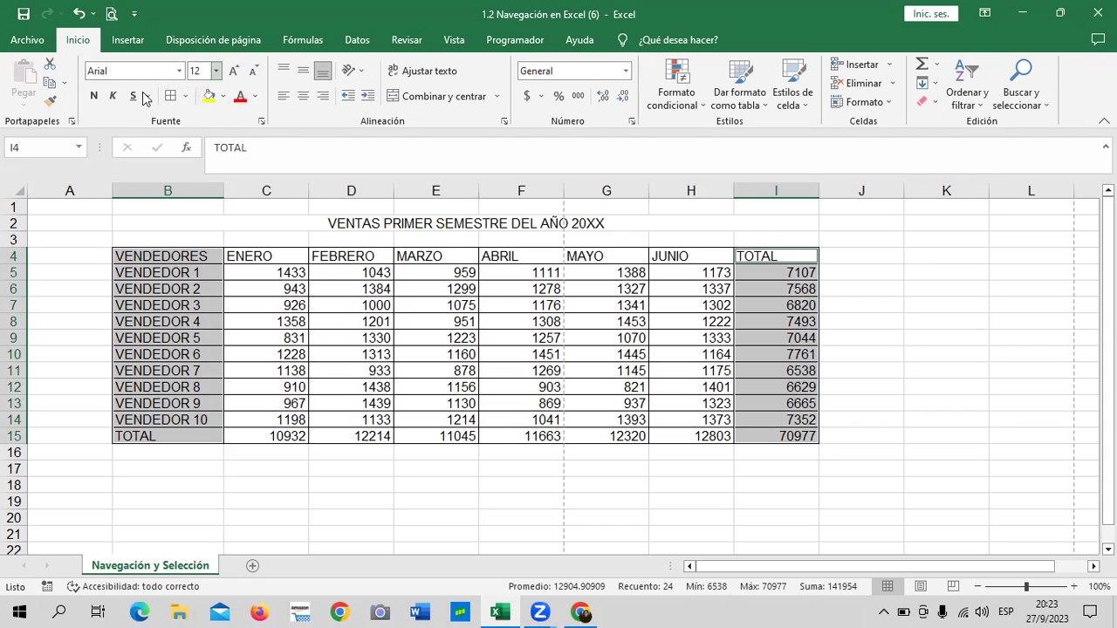
Make the VENDEDORES cells B4:B15 and TOTAL cells I4:I15 bold.
{"action": "left_click", "coordinate": [94, 96]}
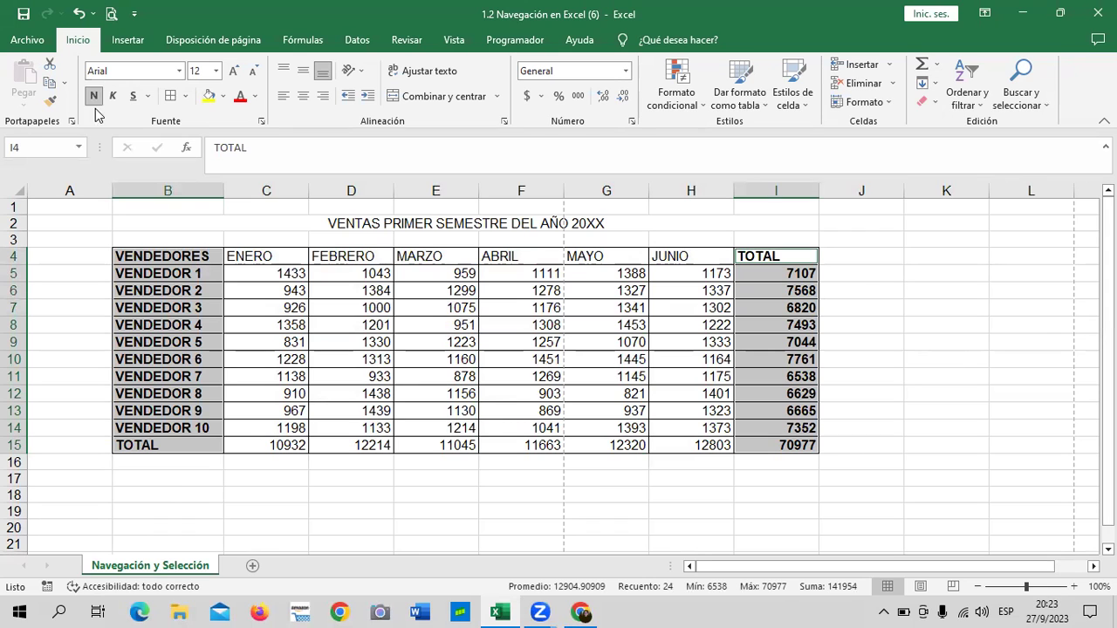
{"action": "left_click", "coordinate": [970, 354]}
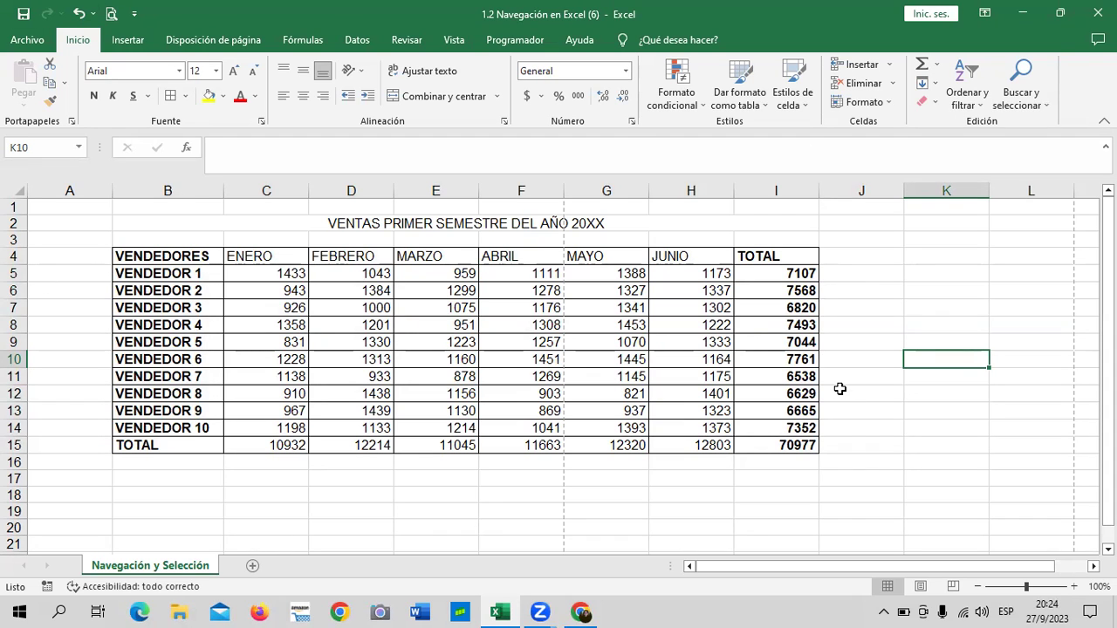
{"action": "left_click", "coordinate": [897, 302]}
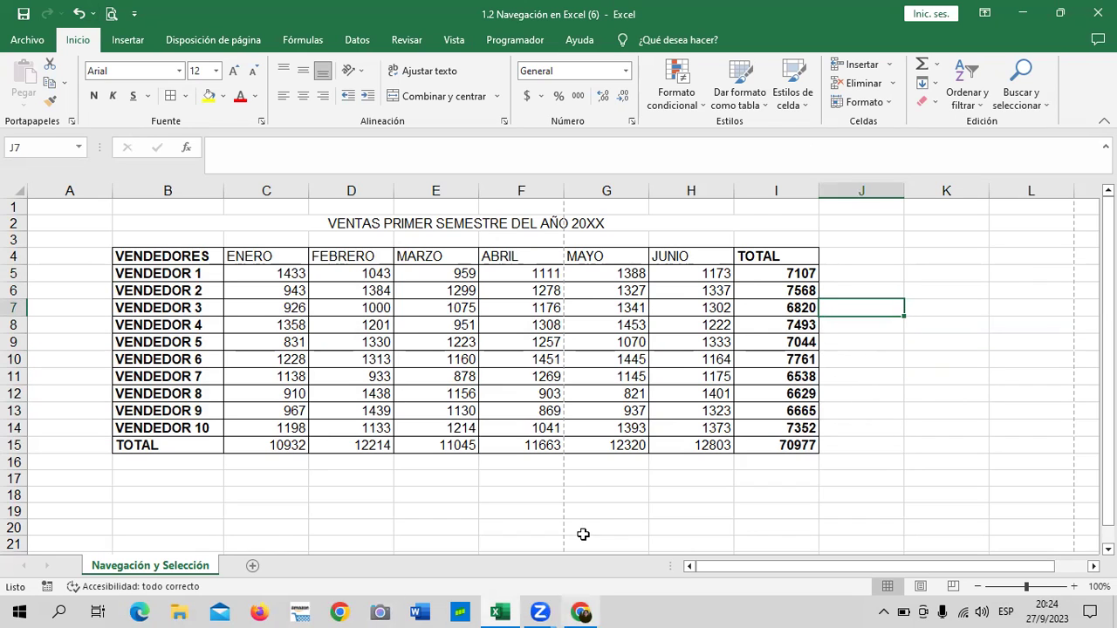
Return to the course, now on lesson 1.4 Navegación en la hoja de cálculo.
{"action": "left_click", "coordinate": [583, 611]}
{"action": "scroll", "coordinate": [531, 362], "scroll_direction": "up", "scroll_amount": 3}
{"action": "scroll", "coordinate": [530, 363], "scroll_direction": "down", "scroll_amount": 3}
Advance to lesson 1.4 Navegación en la hoja de cálculo and scroll through it.
{"action": "left_click", "coordinate": [608, 495]}
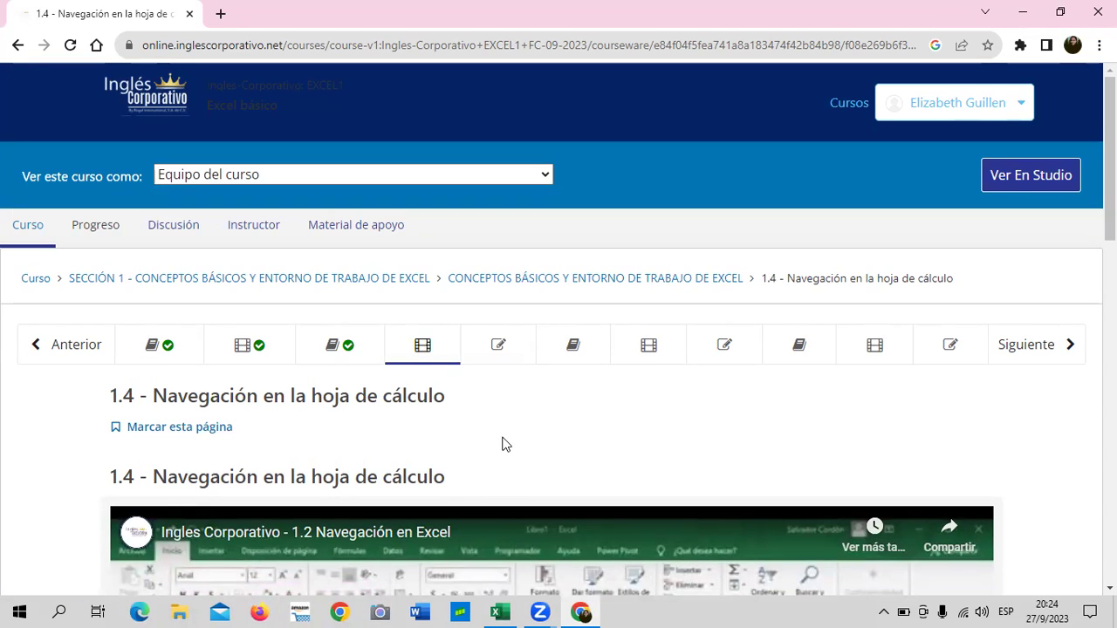
{"action": "scroll", "coordinate": [502, 444], "scroll_direction": "down", "scroll_amount": 5}
{"action": "scroll", "coordinate": [502, 444], "scroll_direction": "down", "scroll_amount": 3}
{"action": "scroll", "coordinate": [503, 444], "scroll_direction": "up", "scroll_amount": 2}
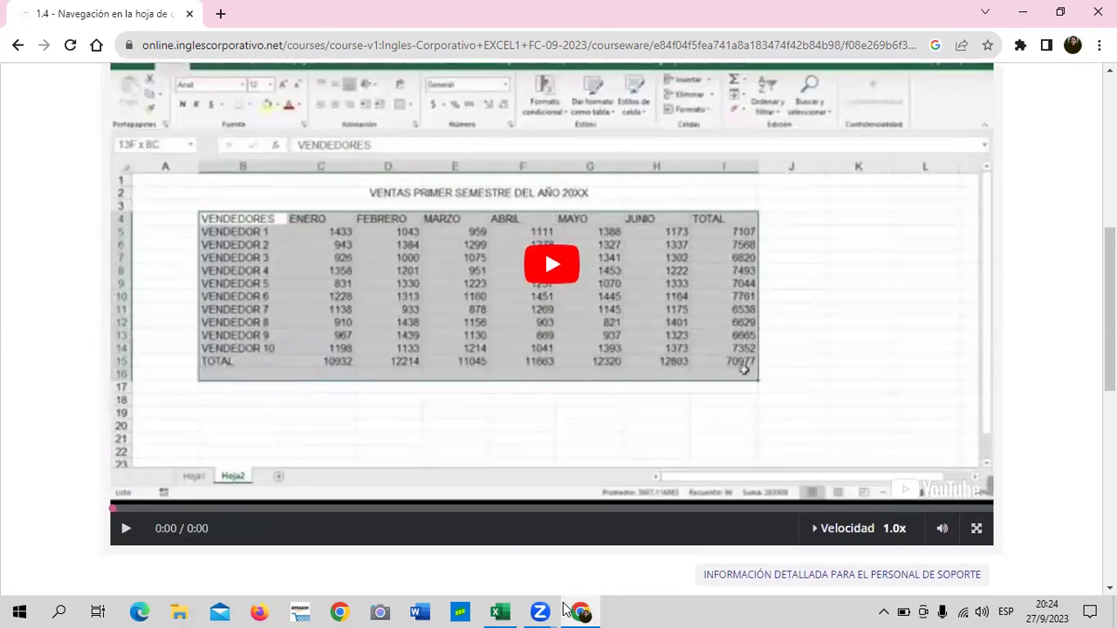
Glance at the Excel workbook, then return to the course at the 1.5 Laboratorio quiz page.
{"action": "mouse_move", "coordinate": [510, 611]}
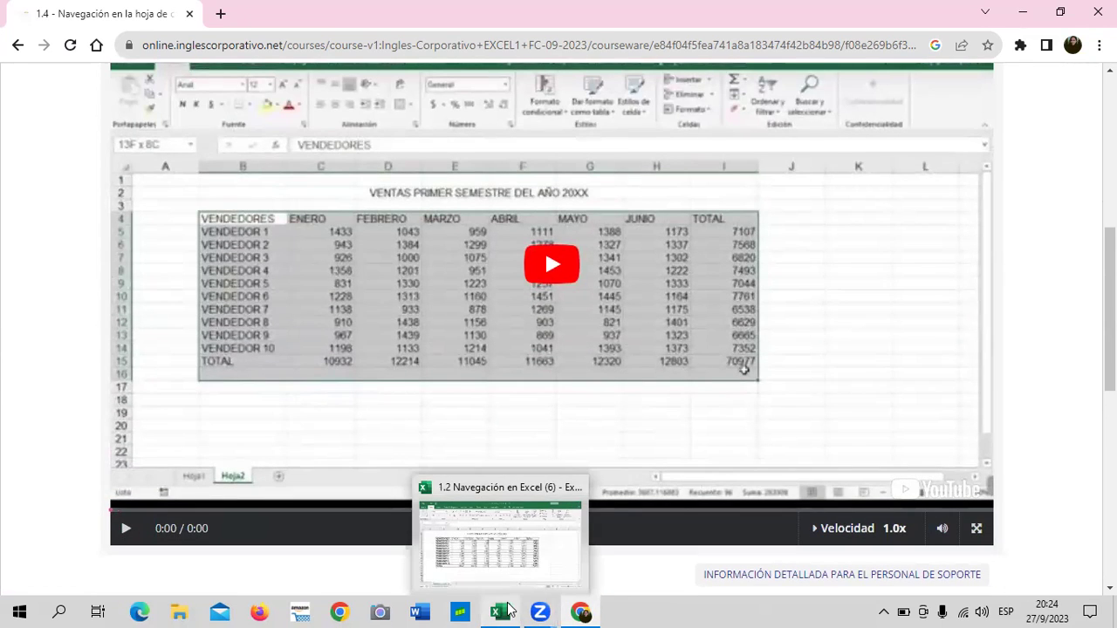
{"action": "left_click", "coordinate": [542, 573]}
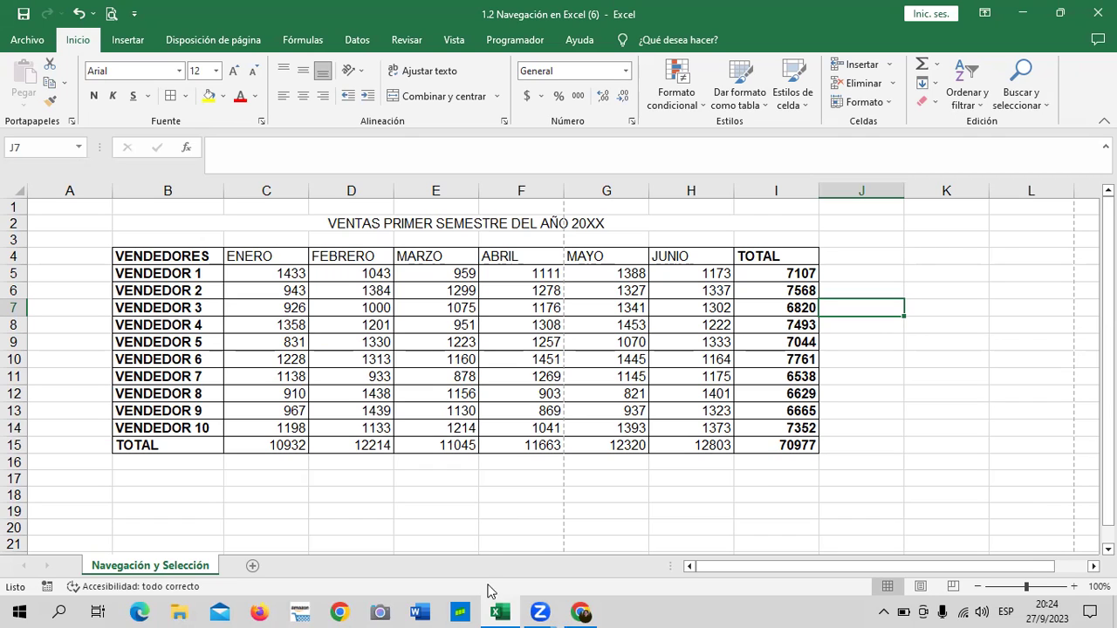
{"action": "left_click", "coordinate": [580, 610]}
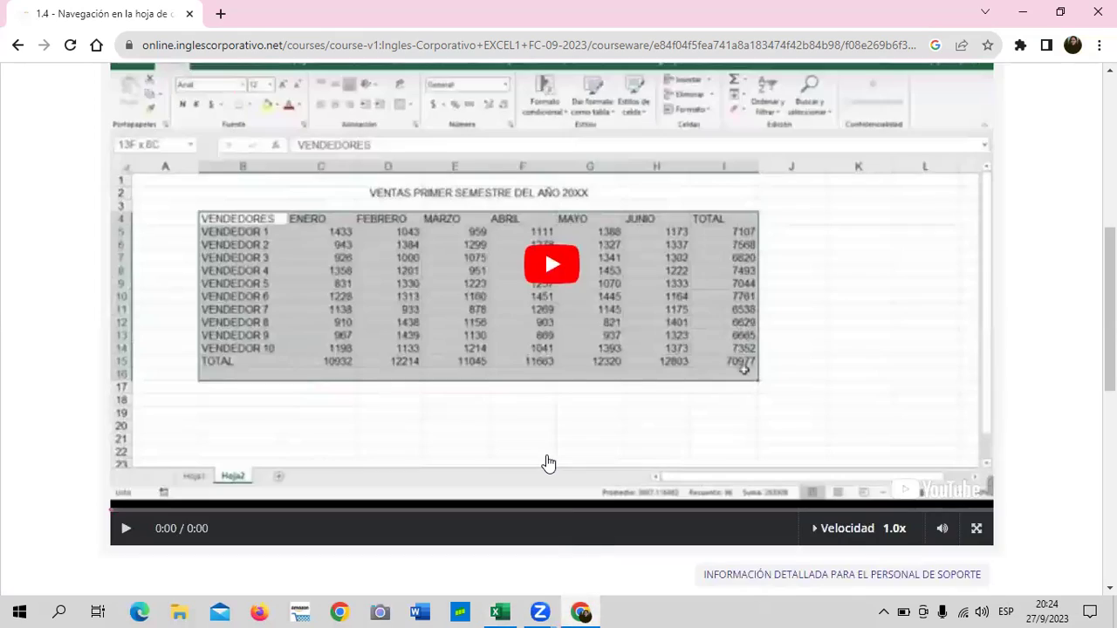
{"action": "scroll", "coordinate": [543, 463], "scroll_direction": "up", "scroll_amount": 3}
{"action": "scroll", "coordinate": [456, 139], "scroll_direction": "up", "scroll_amount": 1}
Open the Laboratorio quiz and read down through its four questions, leaving them unanswered.
{"action": "left_click", "coordinate": [481, 114]}
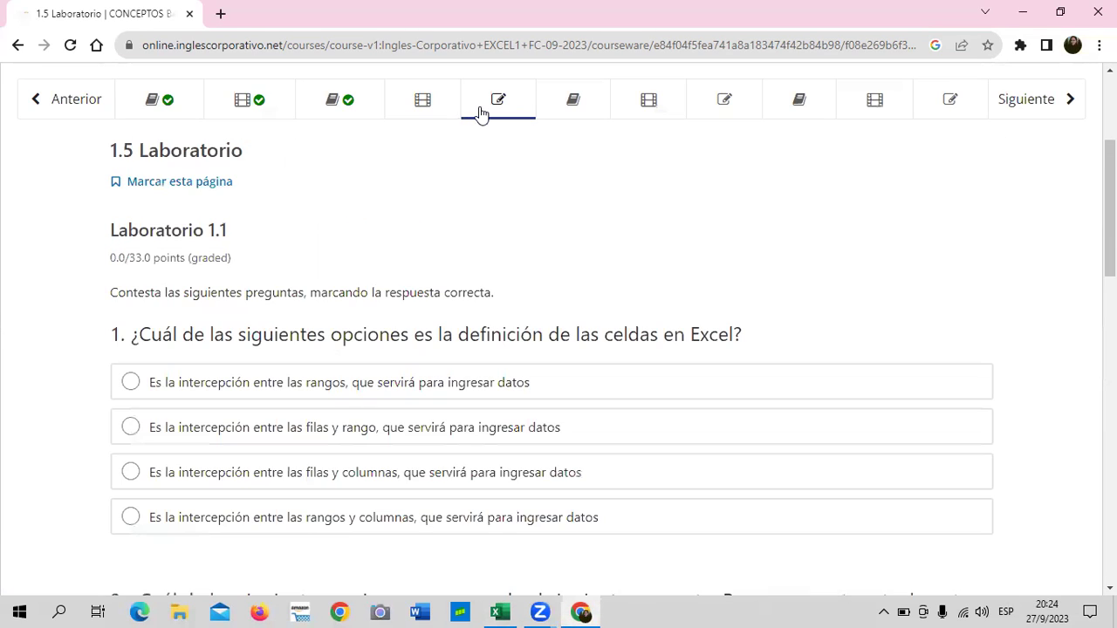
{"action": "scroll", "coordinate": [532, 445], "scroll_direction": "down", "scroll_amount": 4}
{"action": "scroll", "coordinate": [533, 444], "scroll_direction": "down", "scroll_amount": 2}
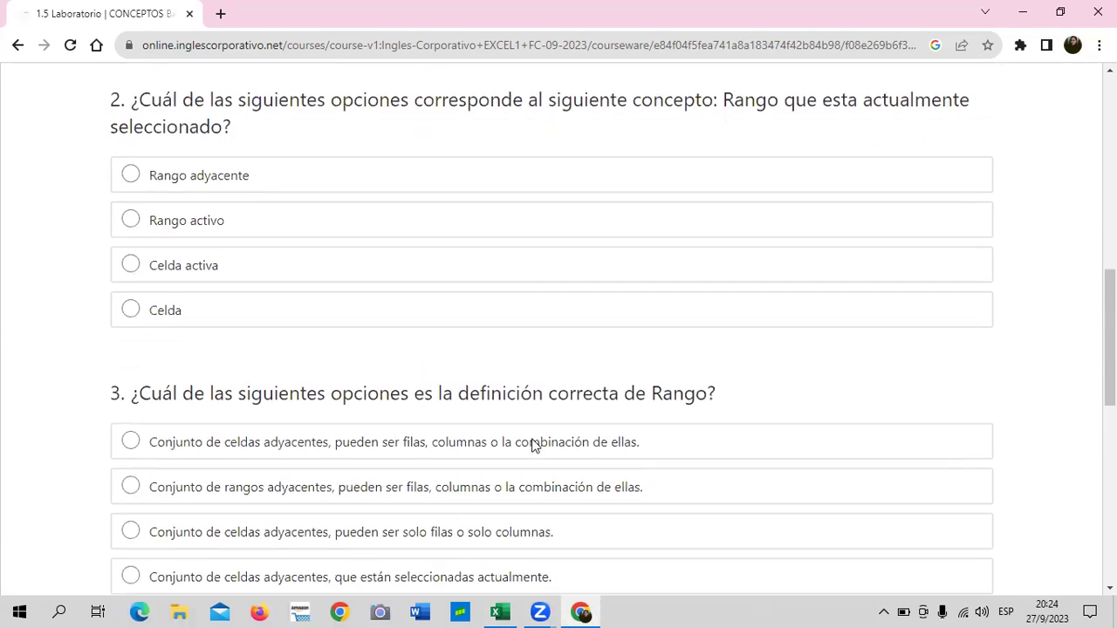
{"action": "scroll", "coordinate": [532, 443], "scroll_direction": "down", "scroll_amount": 3}
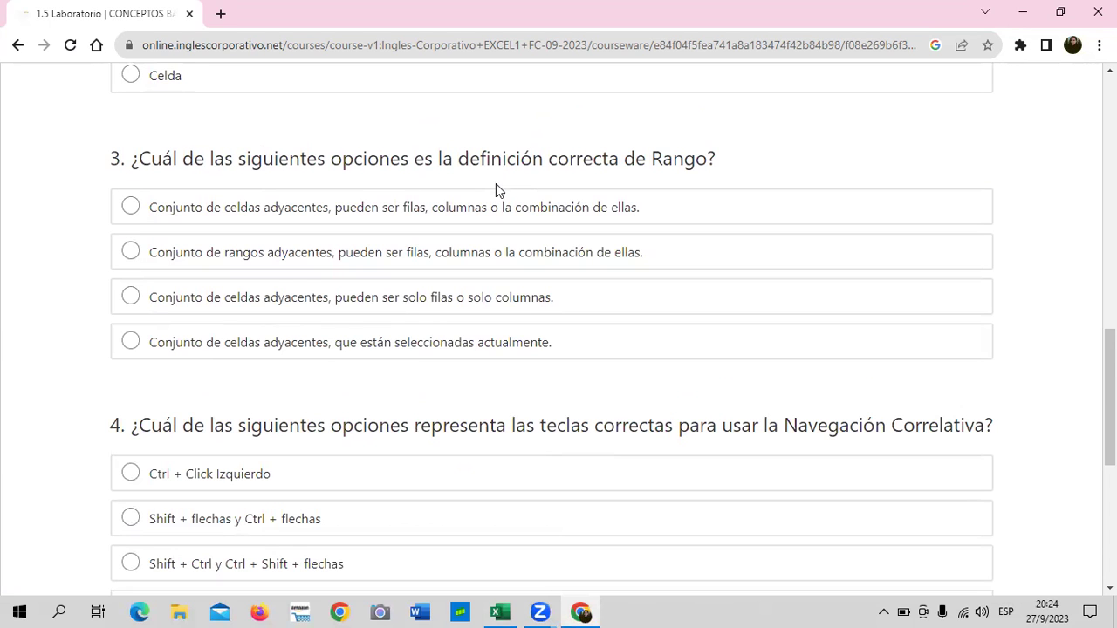
{"action": "scroll", "coordinate": [424, 401], "scroll_direction": "down", "scroll_amount": 2}
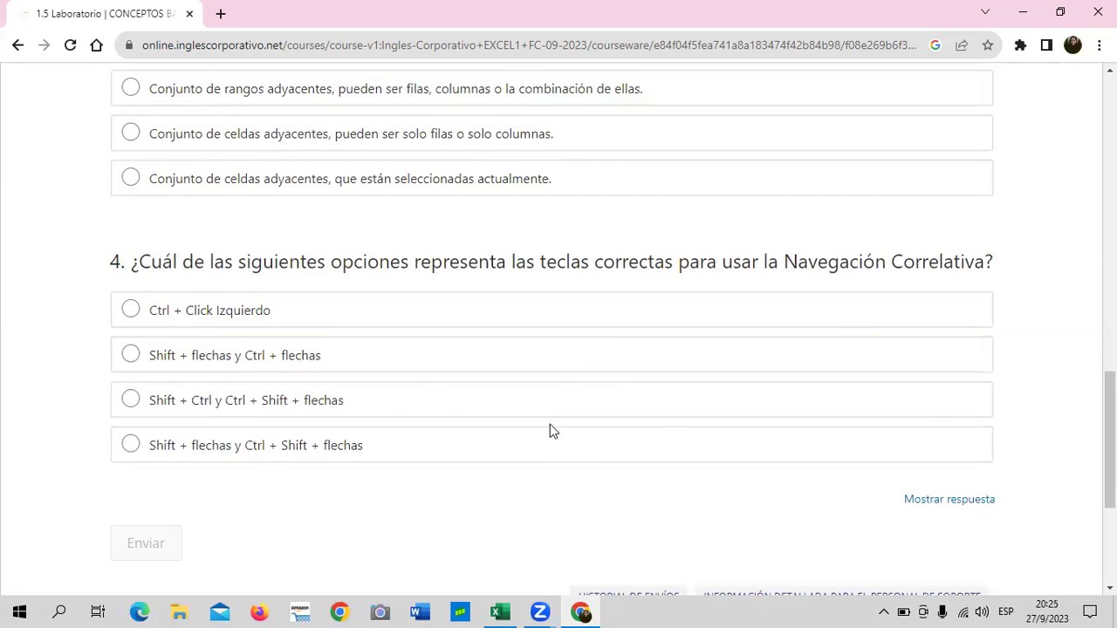
Return to the top of the quiz, then bring the Excel sales workbook back.
{"action": "scroll", "coordinate": [550, 424], "scroll_direction": "up", "scroll_amount": 2}
{"action": "scroll", "coordinate": [552, 432], "scroll_direction": "up", "scroll_amount": 1}
{"action": "scroll", "coordinate": [546, 418], "scroll_direction": "up", "scroll_amount": 3}
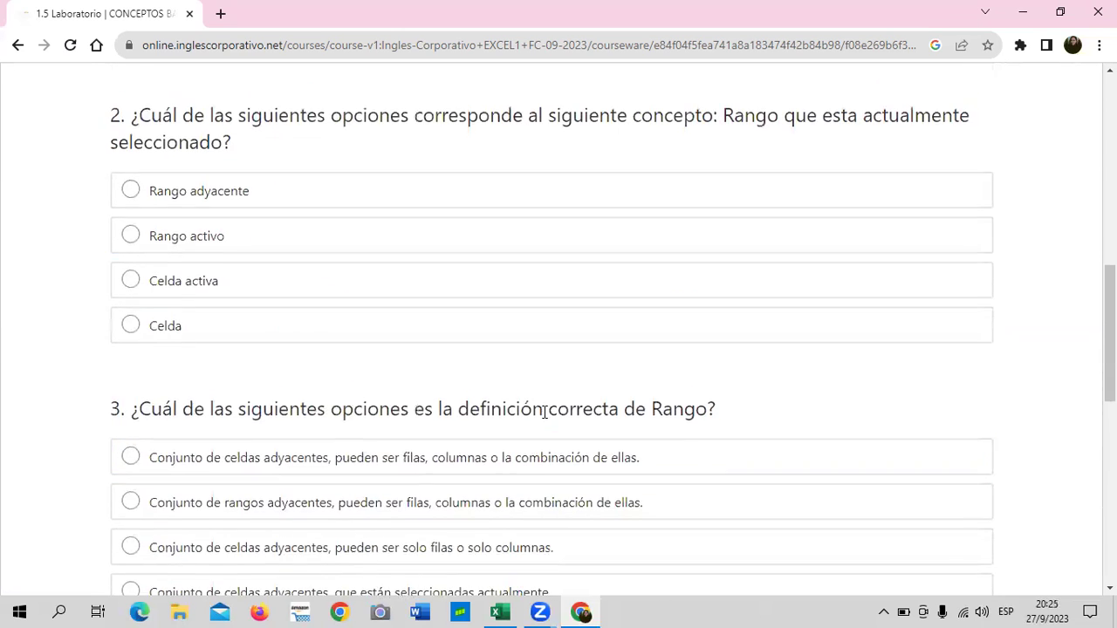
{"action": "scroll", "coordinate": [542, 413], "scroll_direction": "up", "scroll_amount": 1}
{"action": "scroll", "coordinate": [544, 411], "scroll_direction": "up", "scroll_amount": 2}
{"action": "scroll", "coordinate": [549, 411], "scroll_direction": "up", "scroll_amount": 1}
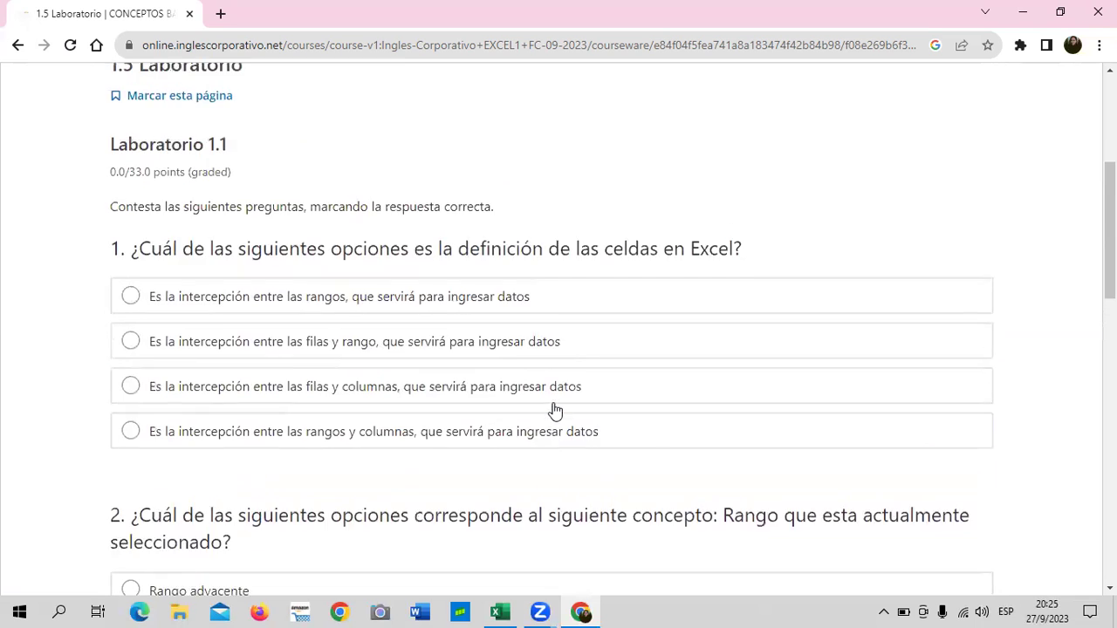
{"action": "scroll", "coordinate": [555, 410], "scroll_direction": "up", "scroll_amount": 3}
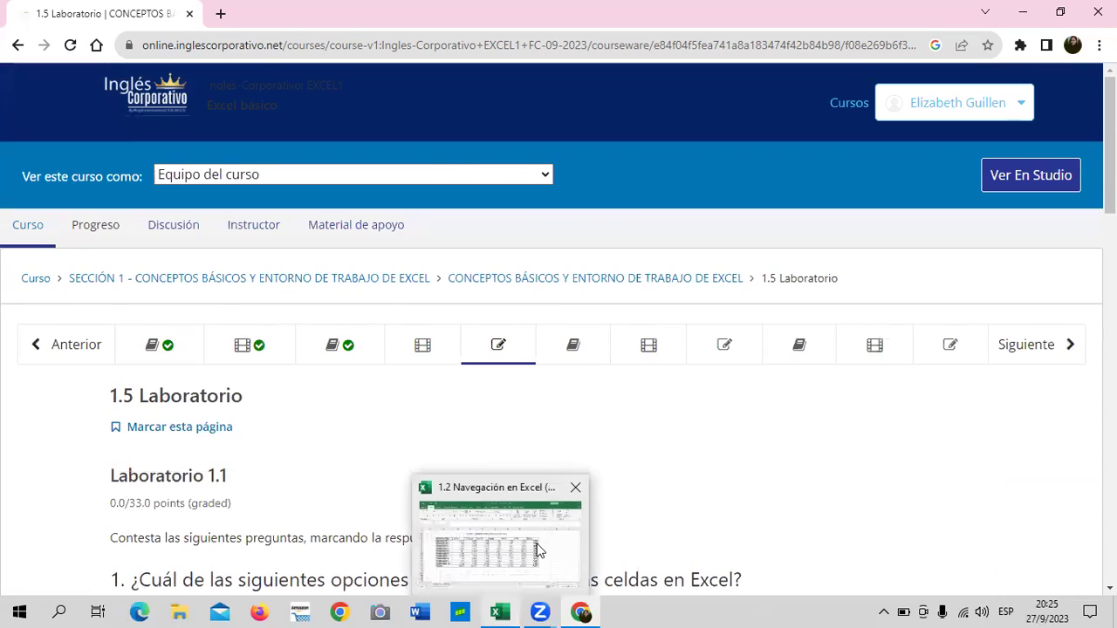
{"action": "left_click", "coordinate": [506, 611]}
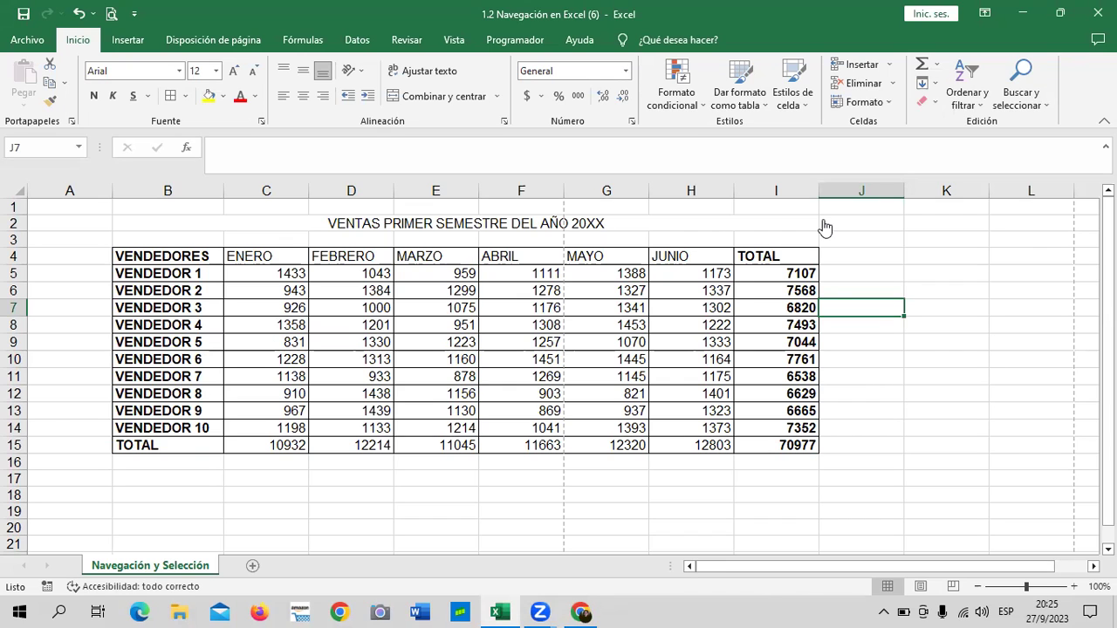
{"action": "left_click", "coordinate": [758, 446]}
{"action": "left_click", "coordinate": [772, 330]}
{"action": "left_click", "coordinate": [774, 273]}
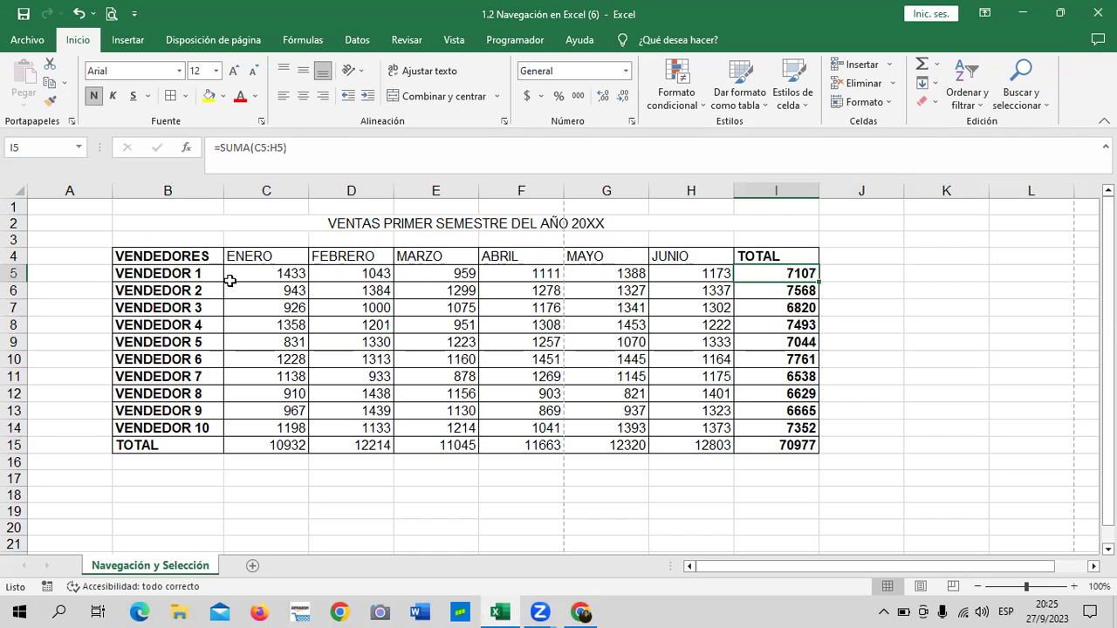
{"action": "left_click", "coordinate": [296, 446]}
{"action": "left_click", "coordinate": [356, 445]}
{"action": "left_click", "coordinate": [424, 444]}
{"action": "left_click", "coordinate": [543, 443]}
{"action": "left_click", "coordinate": [590, 446]}
{"action": "left_click", "coordinate": [685, 445]}
{"action": "left_click", "coordinate": [752, 447]}
{"action": "left_click", "coordinate": [757, 428]}
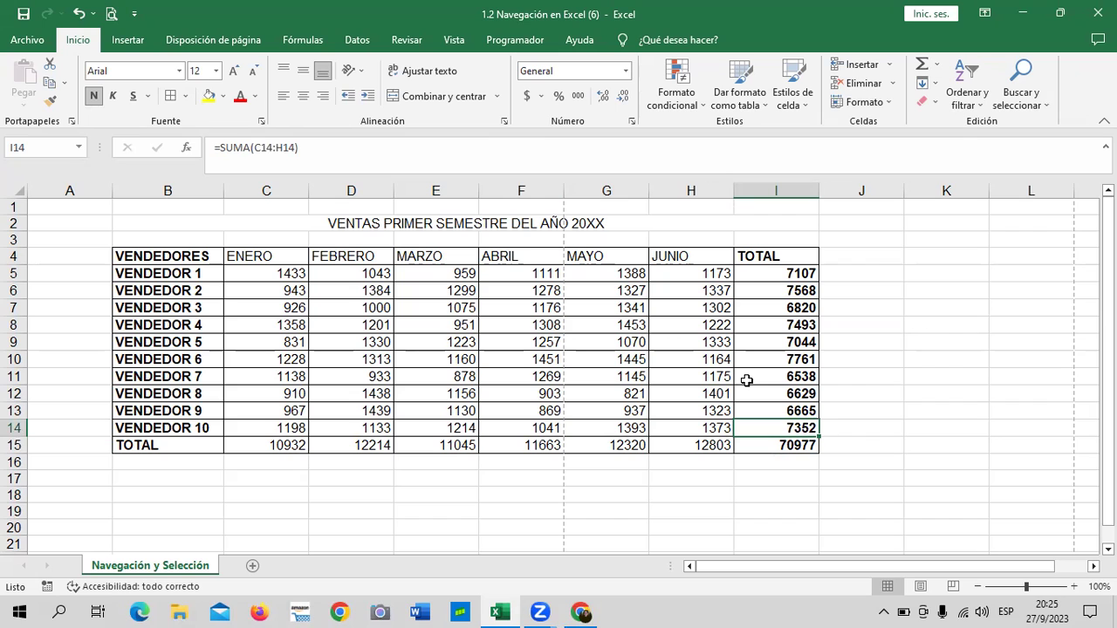
{"action": "left_click", "coordinate": [752, 275]}
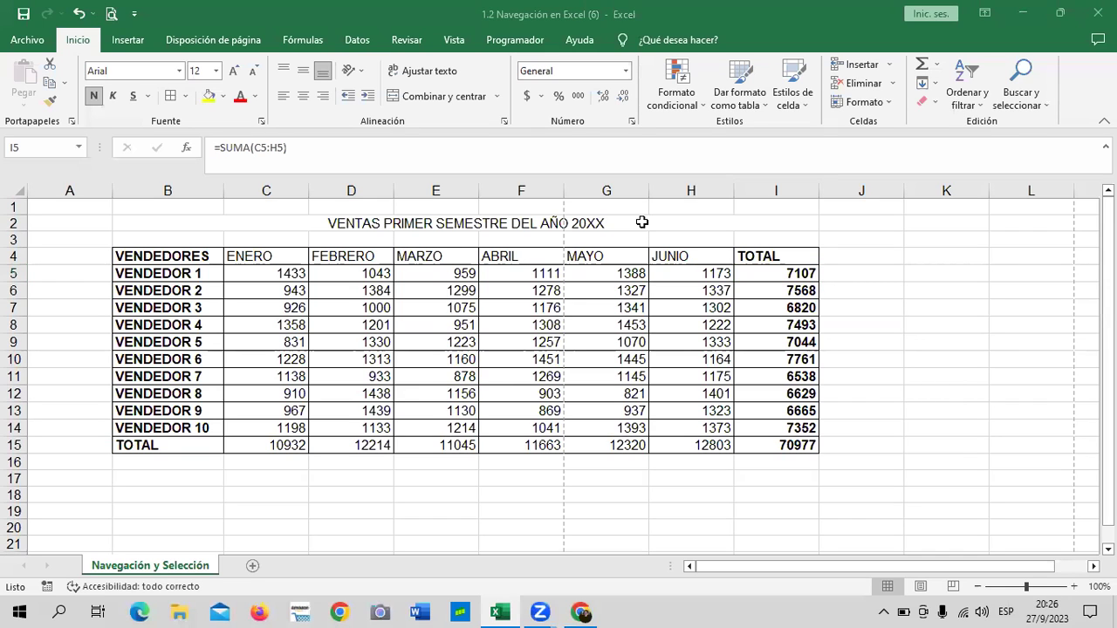
{"action": "left_click", "coordinate": [770, 279]}
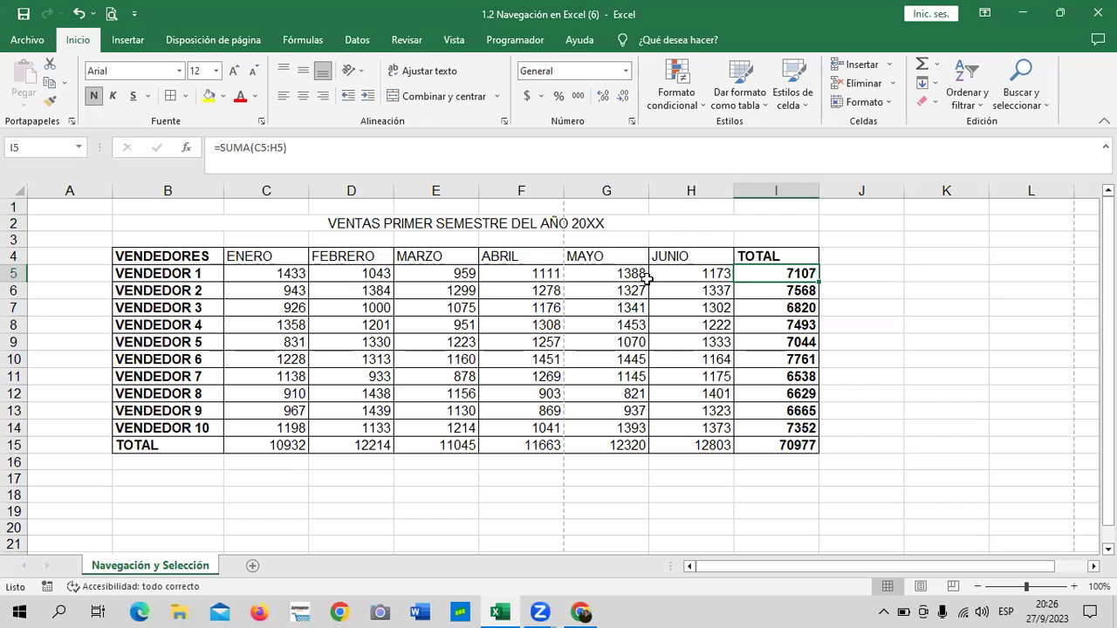
{"action": "left_click", "coordinate": [295, 273]}
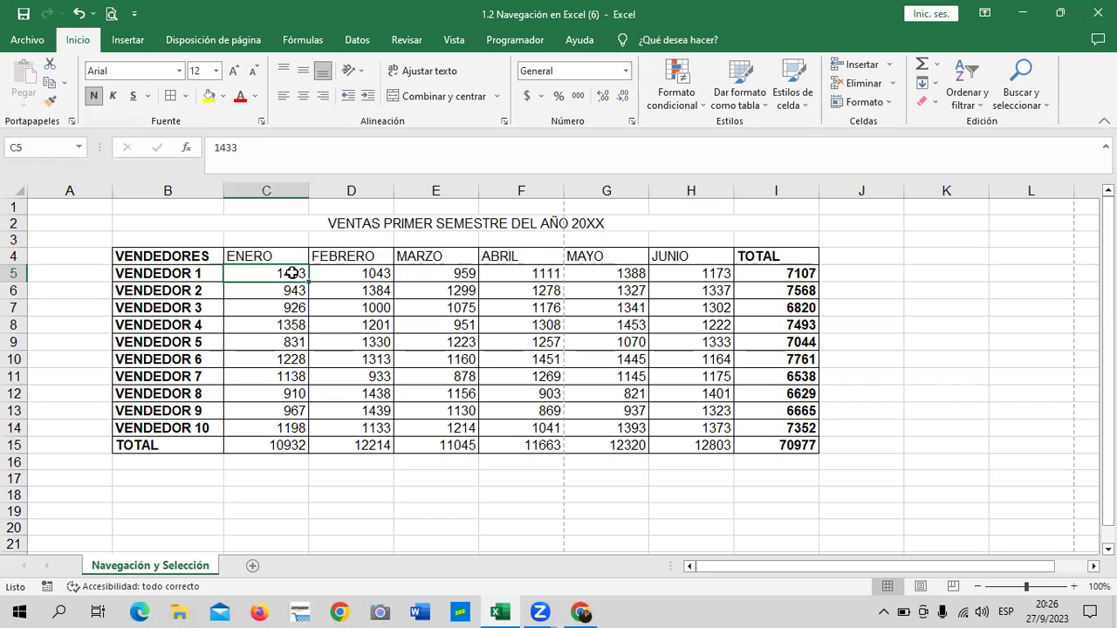
{"action": "left_click", "coordinate": [276, 443]}
{"action": "left_click", "coordinate": [356, 445]}
{"action": "left_click", "coordinate": [439, 443]}
{"action": "left_click", "coordinate": [522, 445]}
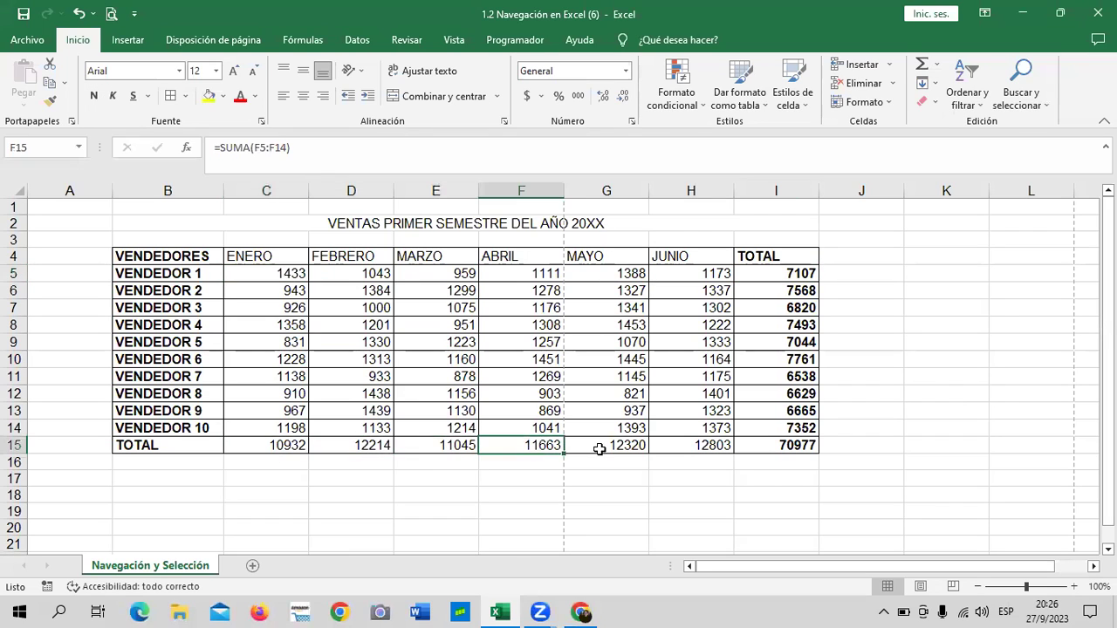
{"action": "left_click", "coordinate": [602, 449]}
{"action": "left_click", "coordinate": [680, 447]}
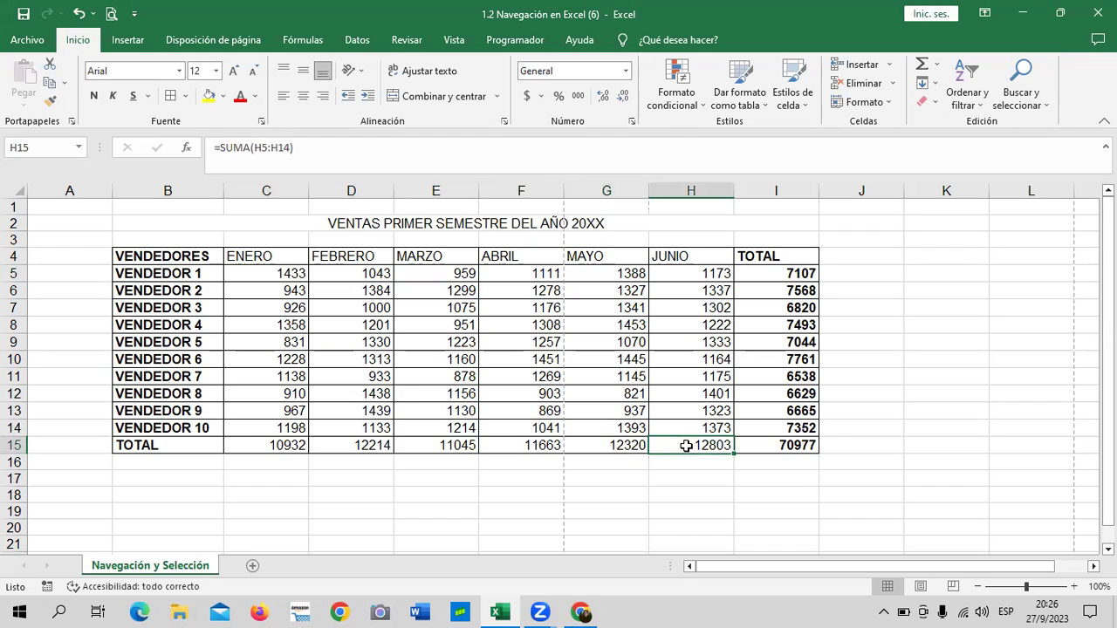
{"action": "left_click", "coordinate": [743, 443]}
{"action": "left_click", "coordinate": [761, 279]}
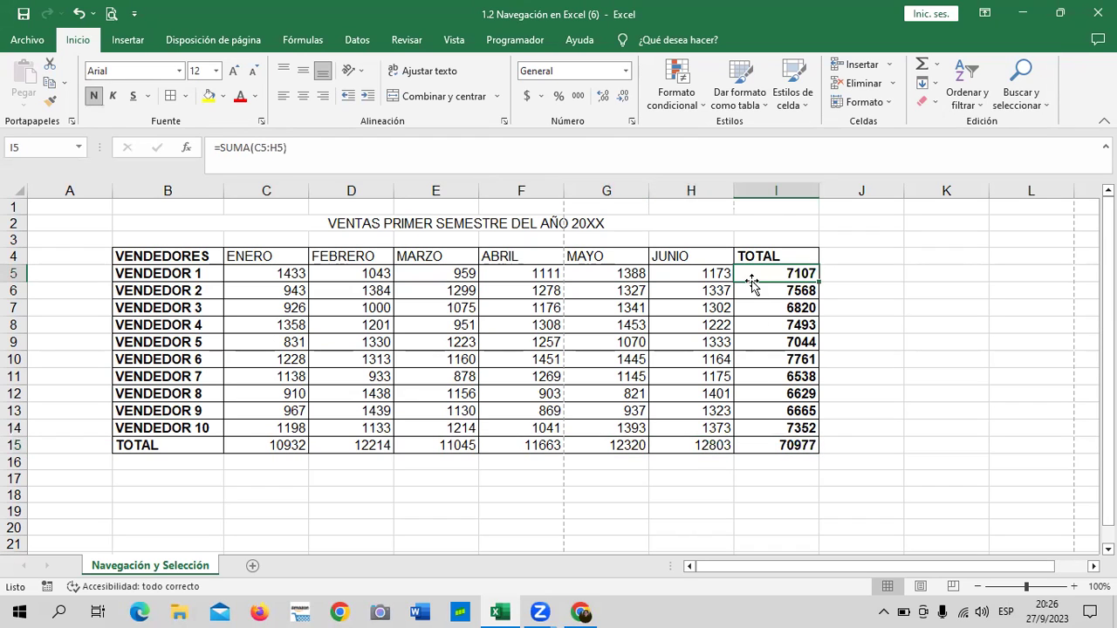
{"action": "left_click", "coordinate": [277, 274]}
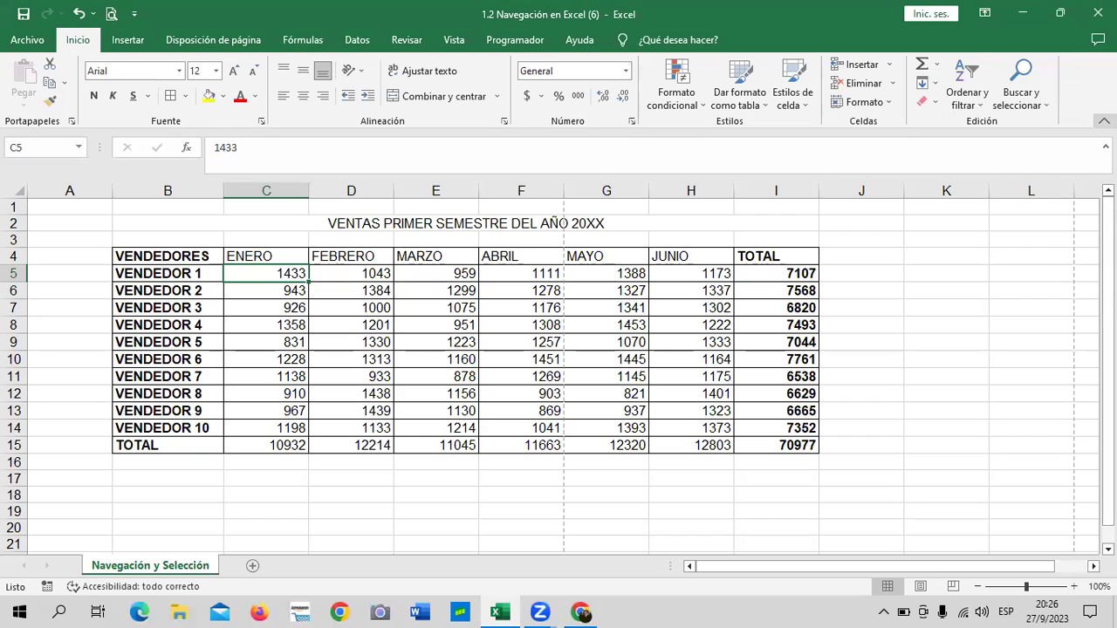
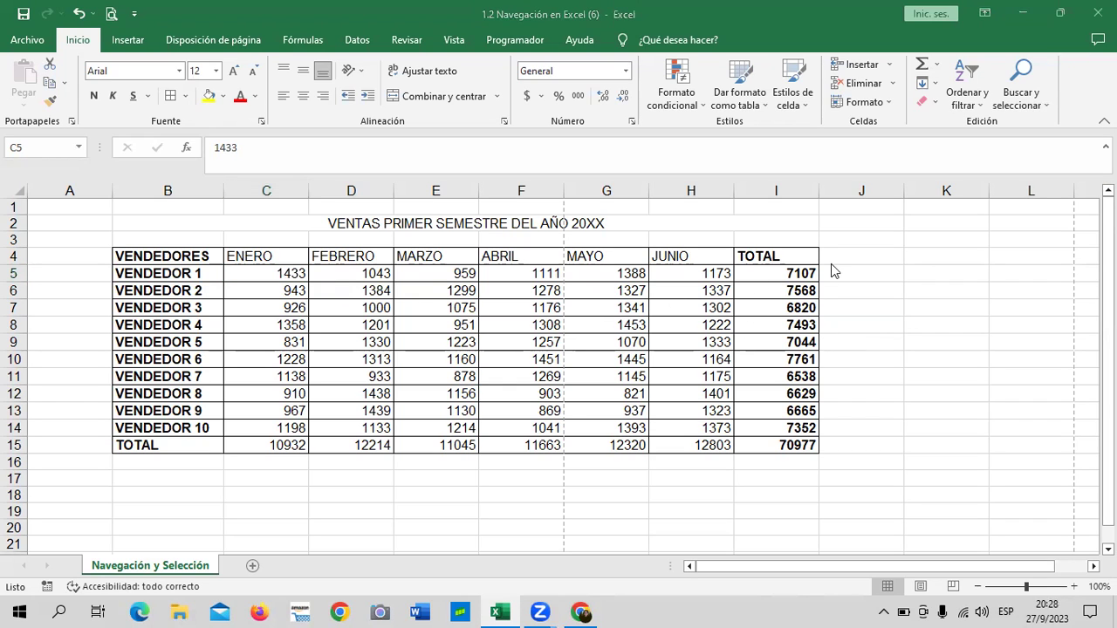
Check VENDEDOR 1's SUMA total formula, then select the whole sales table B4:I15.
{"action": "left_click", "coordinate": [771, 272]}
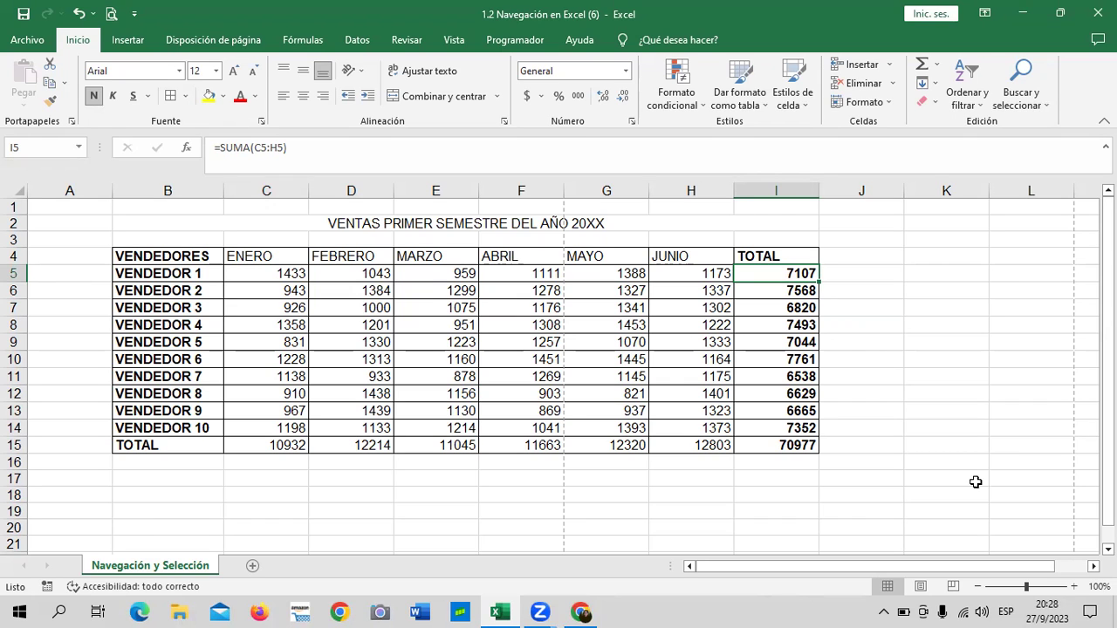
{"action": "left_click", "coordinate": [963, 293]}
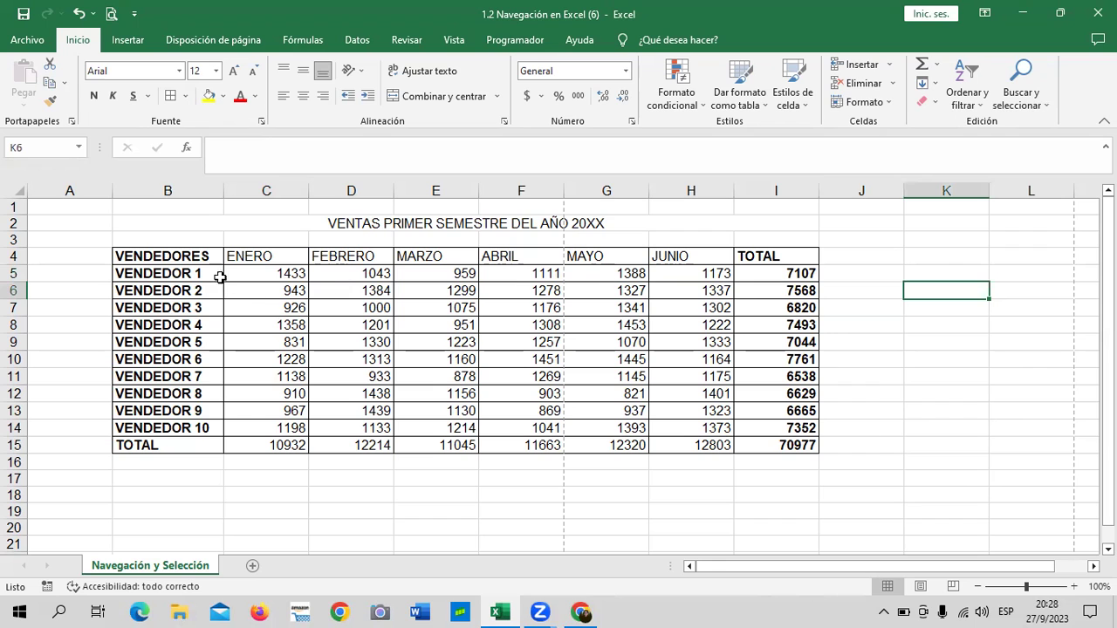
{"action": "left_click_drag", "start_coordinate": [199, 258], "coordinate": [788, 449]}
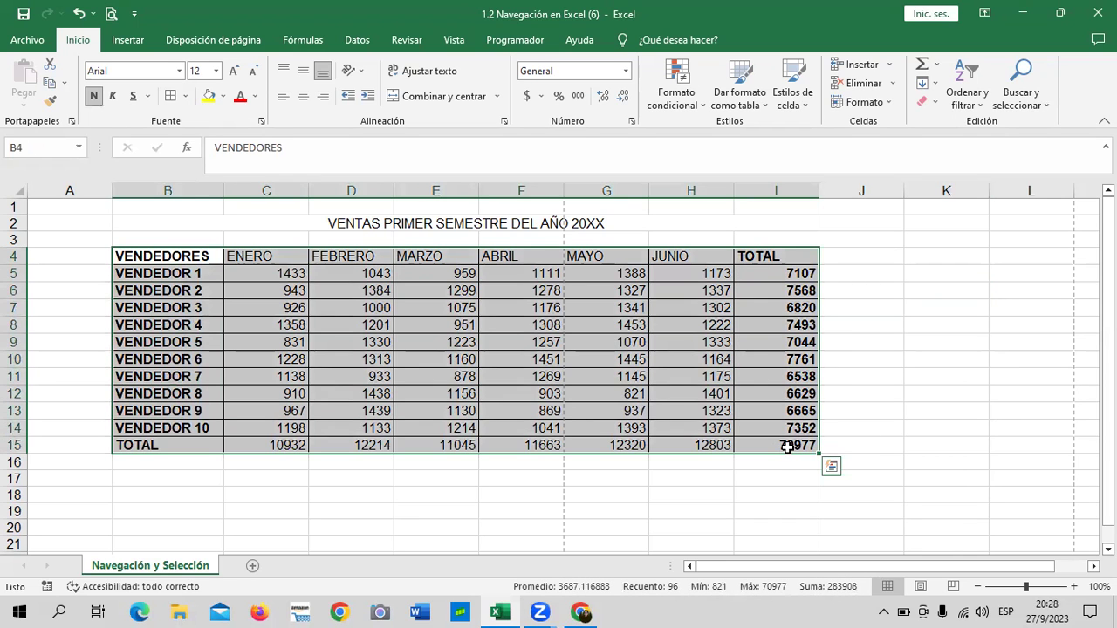
Review lesson 1.3 'Objetivo de la lección' on the online course page, then return to the workbook.
{"action": "left_click", "coordinate": [582, 612]}
{"action": "scroll", "coordinate": [533, 429], "scroll_direction": "down", "scroll_amount": 6}
{"action": "scroll", "coordinate": [530, 428], "scroll_direction": "down", "scroll_amount": 3}
{"action": "scroll", "coordinate": [439, 374], "scroll_direction": "up", "scroll_amount": 5}
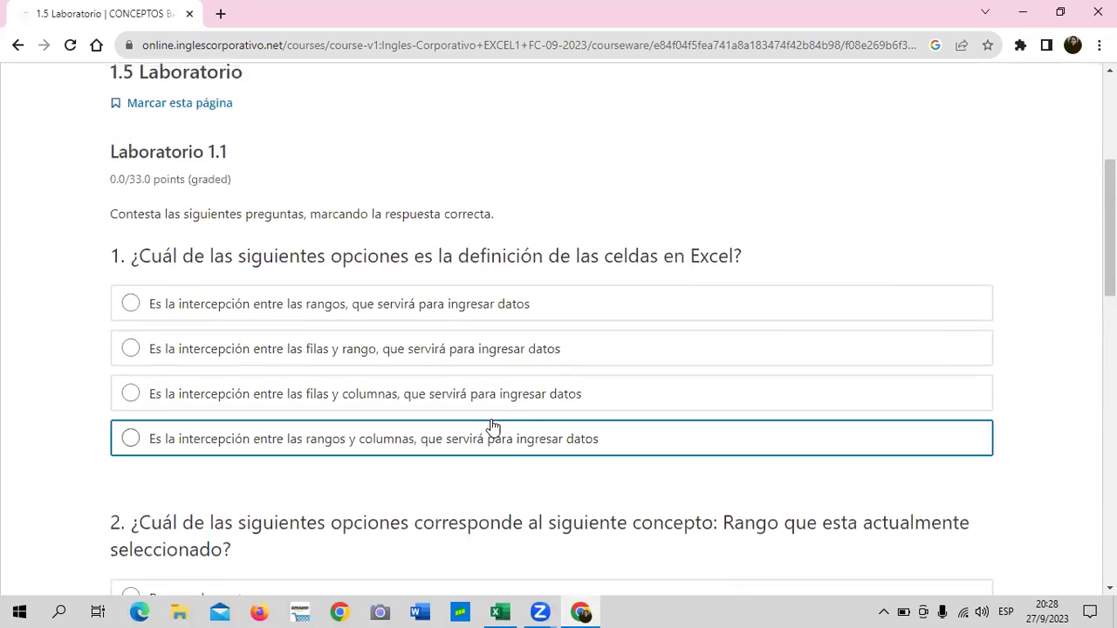
{"action": "scroll", "coordinate": [493, 426], "scroll_direction": "up", "scroll_amount": 3}
{"action": "left_click", "coordinate": [357, 349]}
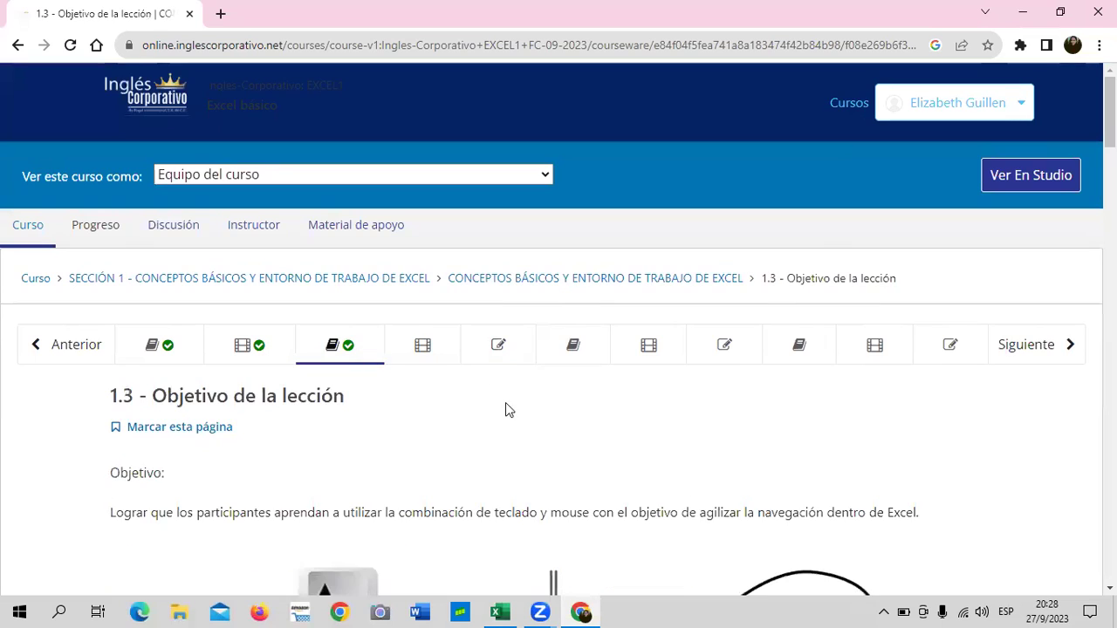
{"action": "scroll", "coordinate": [509, 410], "scroll_direction": "down", "scroll_amount": 6}
{"action": "scroll", "coordinate": [529, 443], "scroll_direction": "down", "scroll_amount": 3}
{"action": "left_click", "coordinate": [500, 611]}
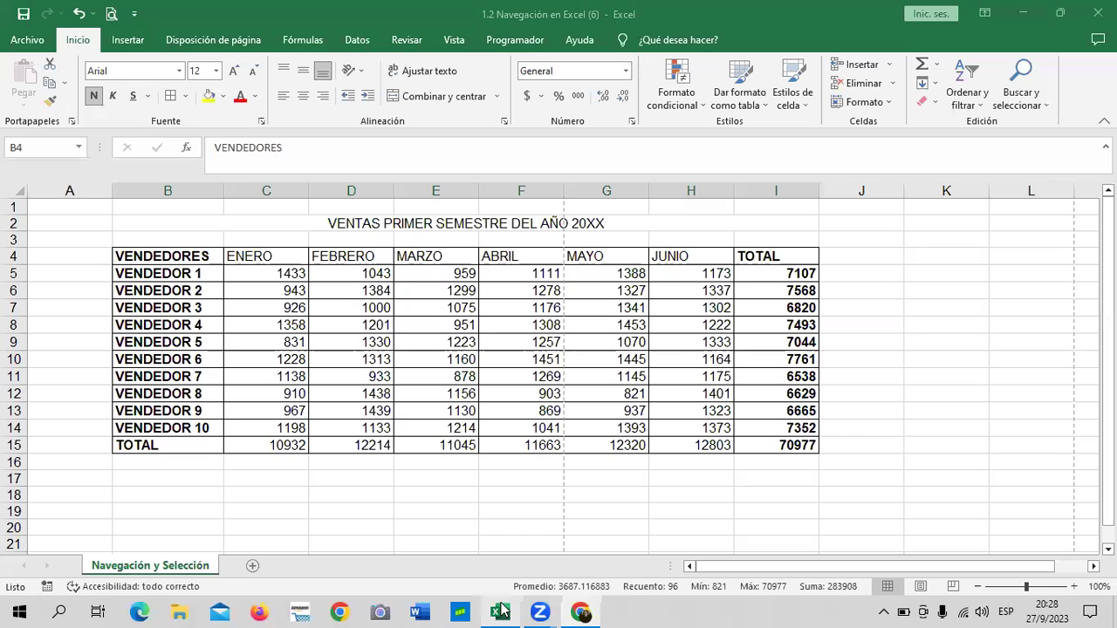
Look over the Page Layout commands and the sheet's print preview.
{"action": "left_click", "coordinate": [946, 394]}
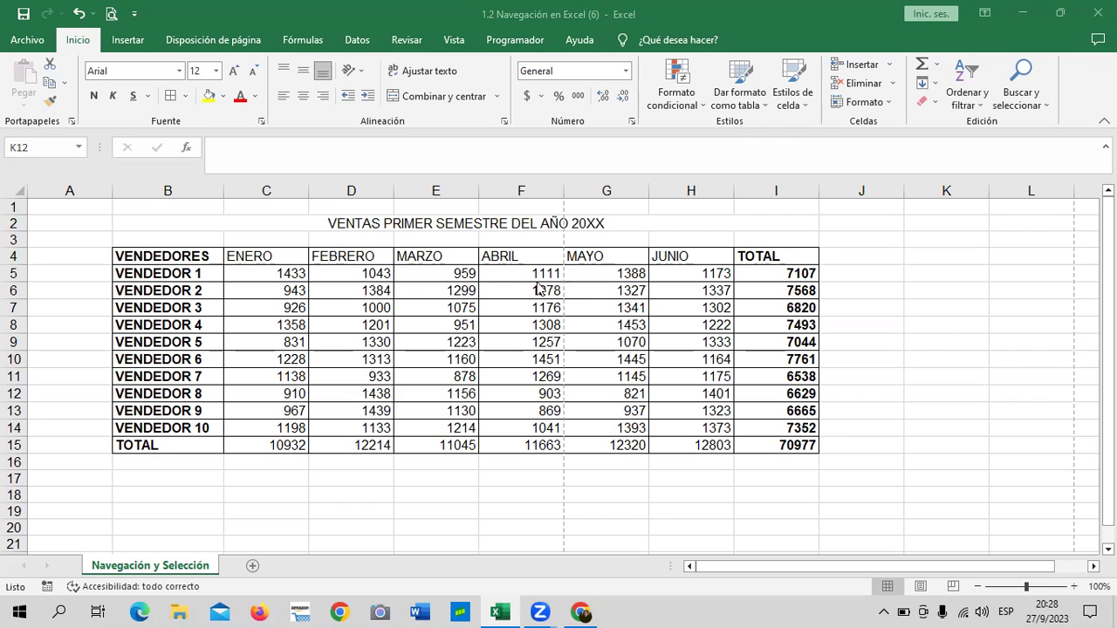
{"action": "left_click", "coordinate": [231, 47]}
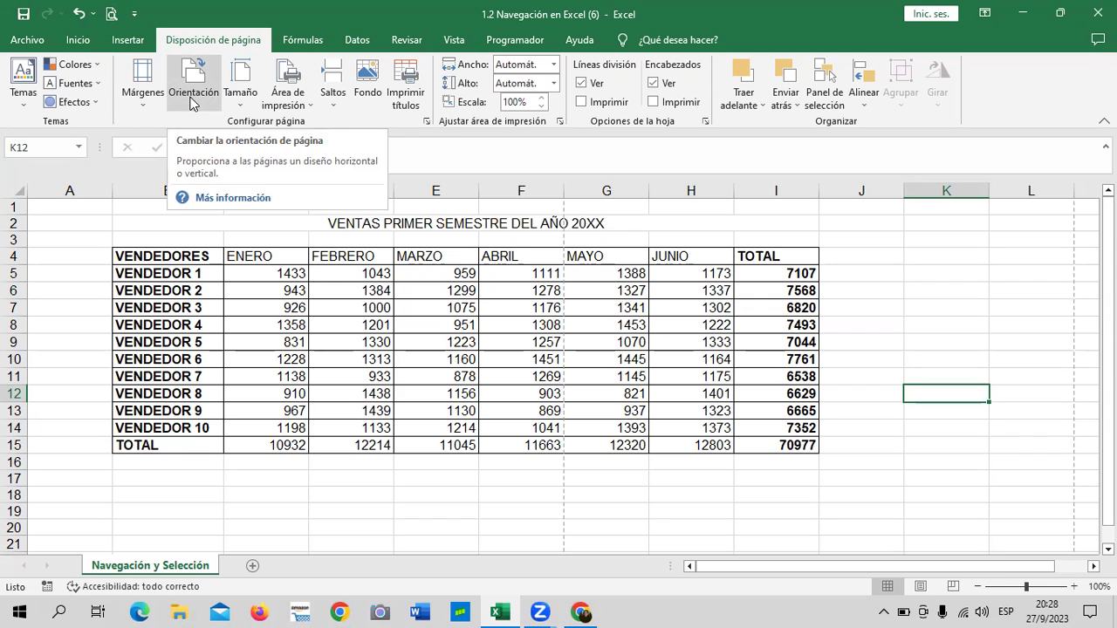
{"action": "left_click", "coordinate": [893, 297]}
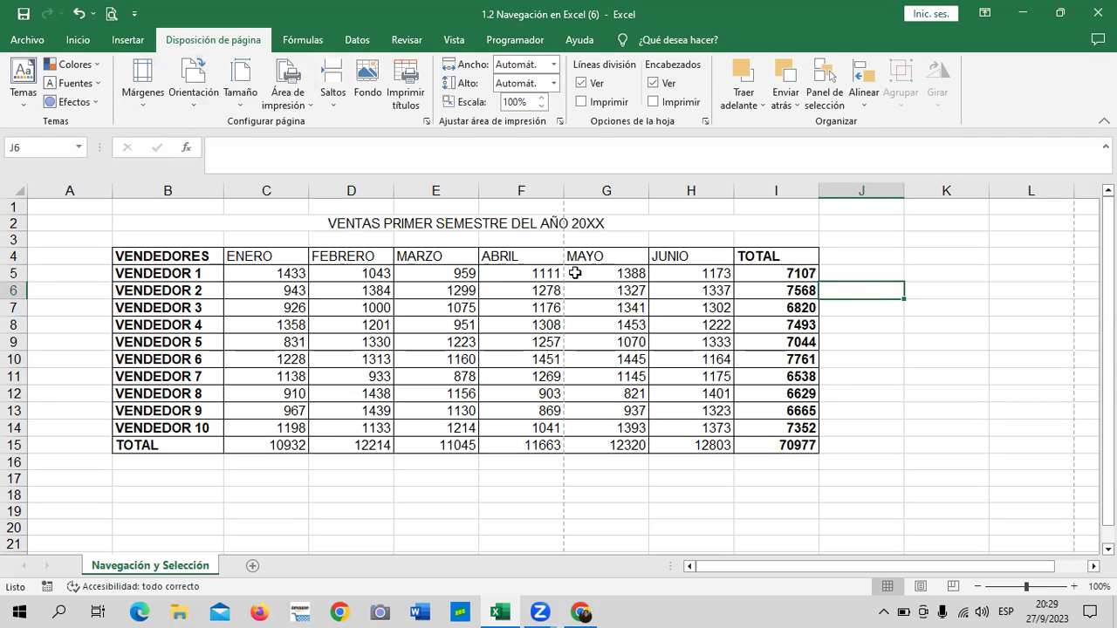
{"action": "left_click", "coordinate": [736, 227]}
{"action": "left_click", "coordinate": [565, 495]}
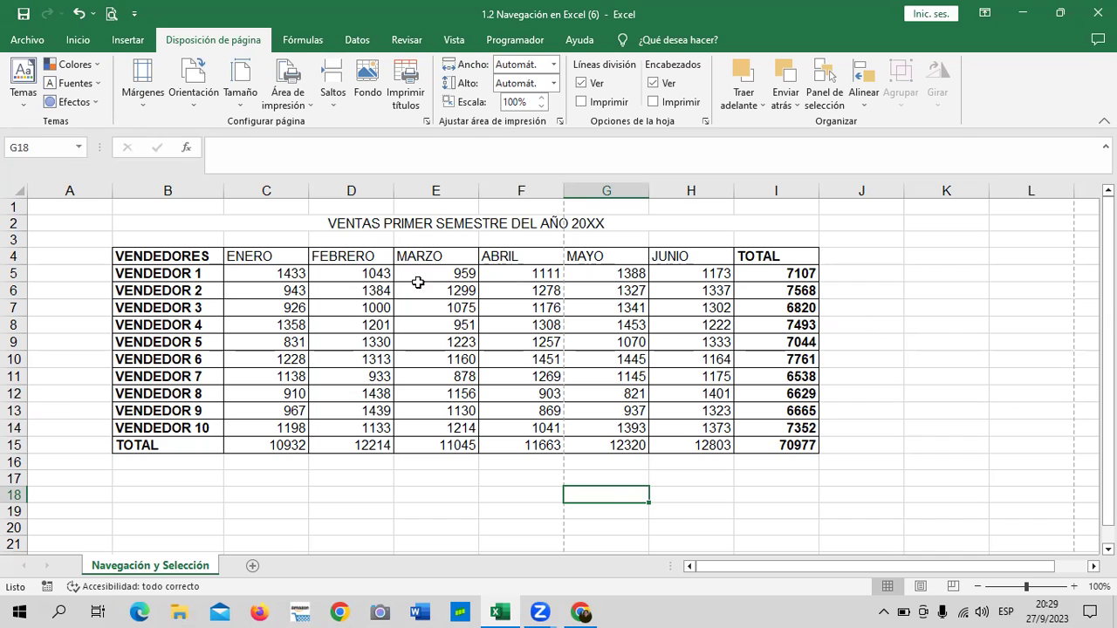
{"action": "left_click", "coordinate": [111, 14]}
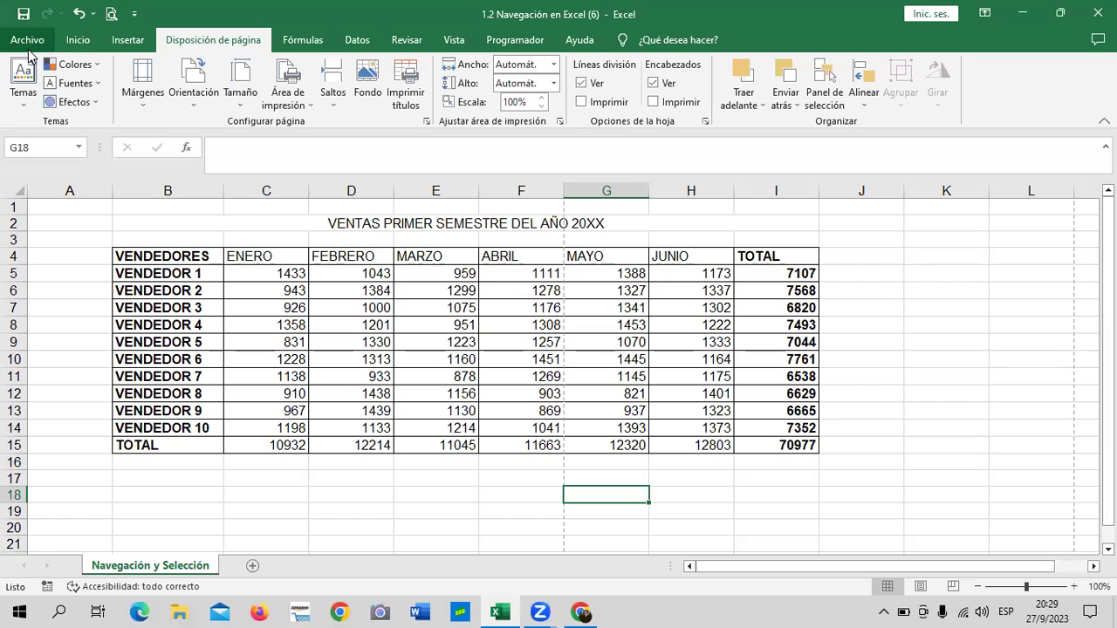
Inspect the I5 total formula and select the VENDEDORES and TOTAL columns together.
{"action": "left_click", "coordinate": [863, 374]}
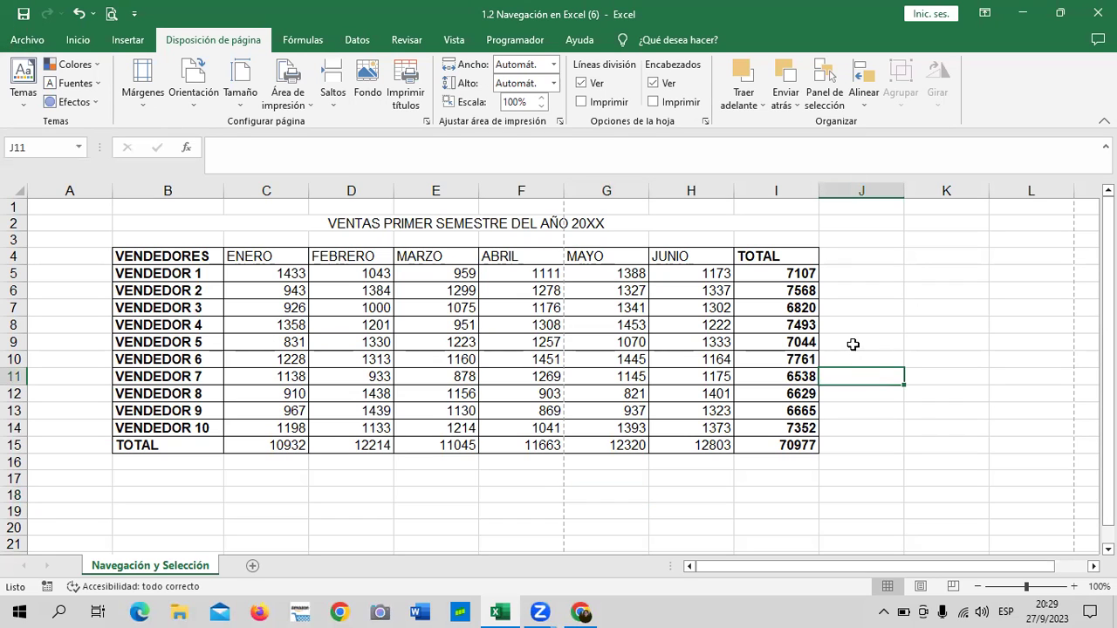
{"action": "left_click", "coordinate": [791, 276]}
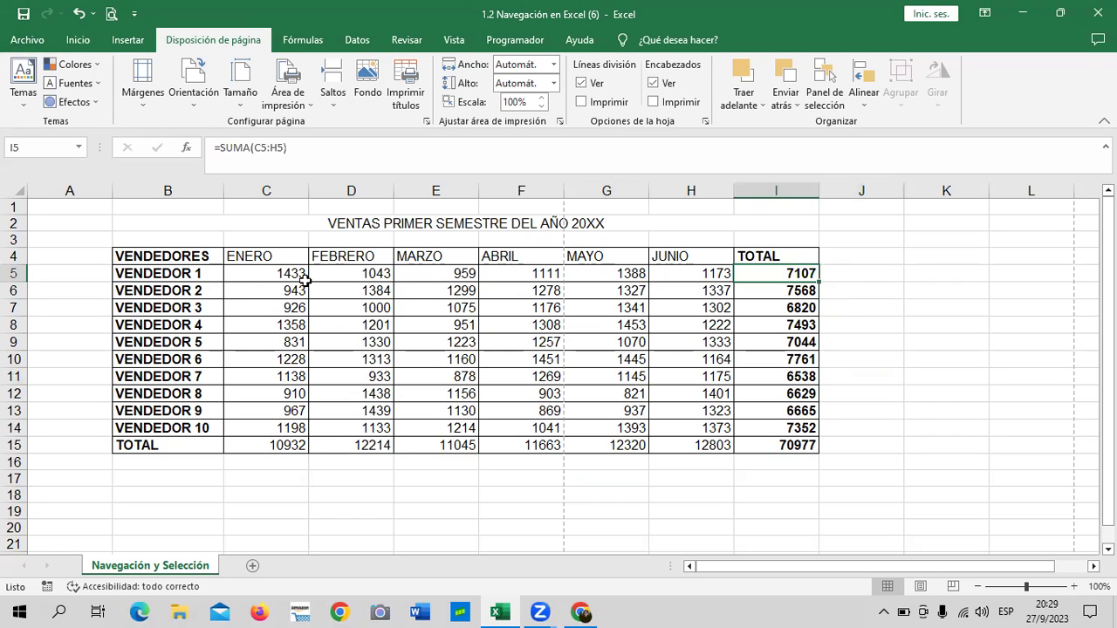
{"action": "left_click", "coordinate": [259, 280]}
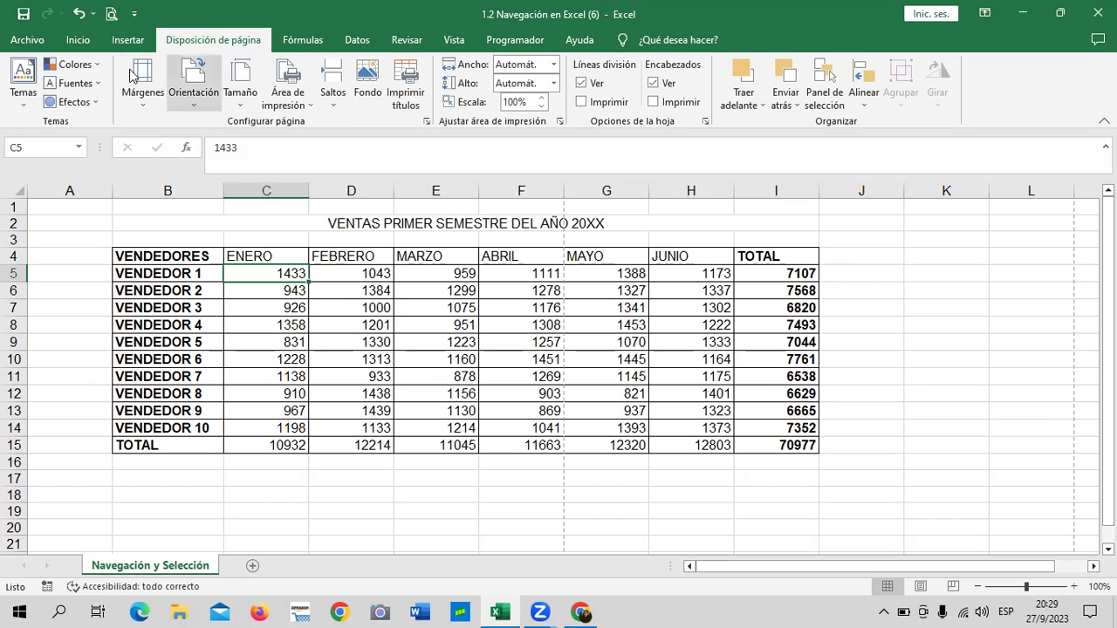
{"action": "left_click", "coordinate": [77, 41]}
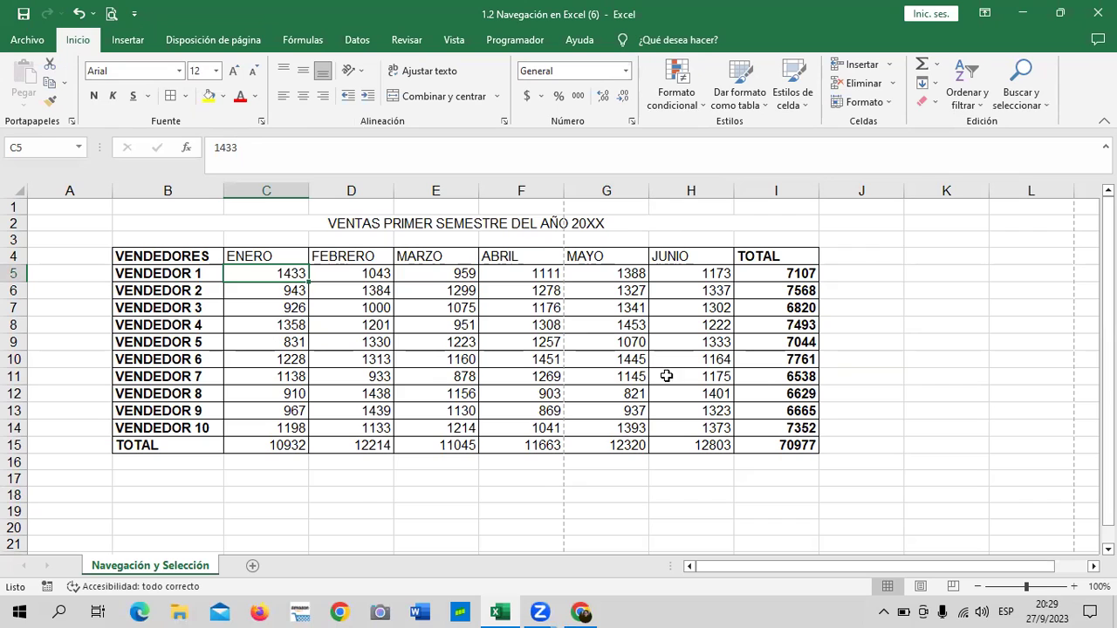
{"action": "left_click", "coordinate": [905, 370]}
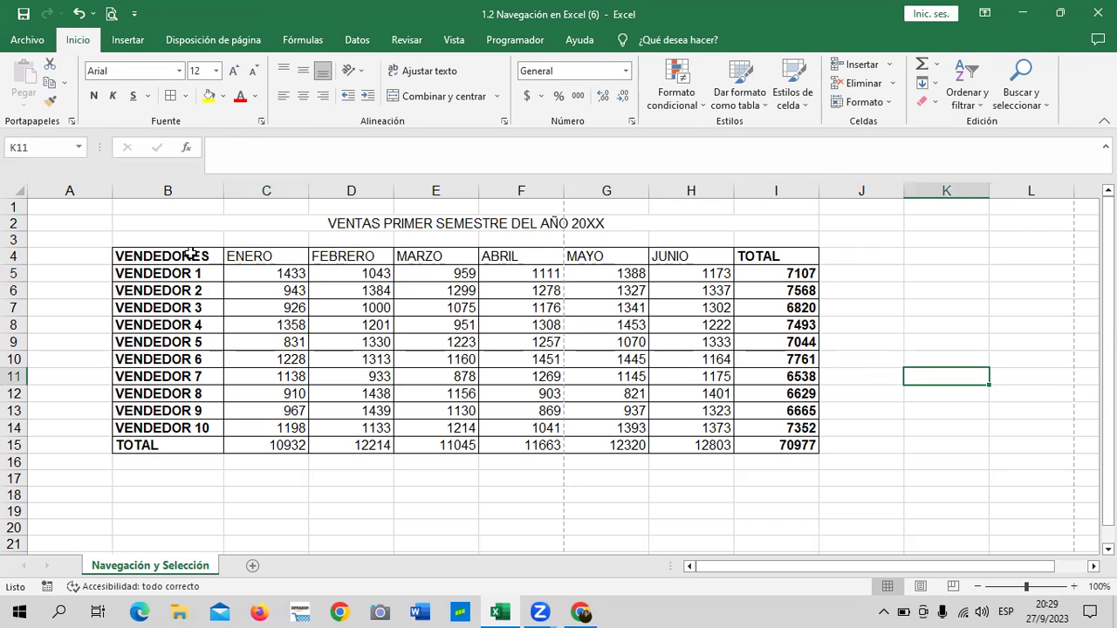
{"action": "left_click_drag", "start_coordinate": [192, 255], "coordinate": [192, 445]}
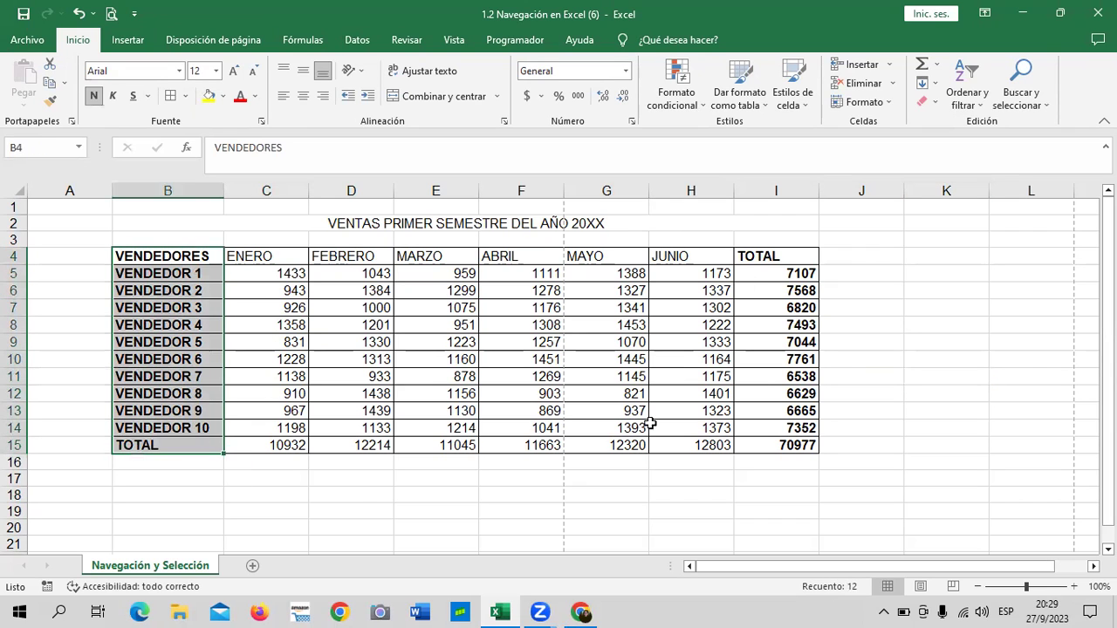
{"action": "left_click_drag", "start_coordinate": [783, 257], "coordinate": [790, 445], "text": "ctrl"}
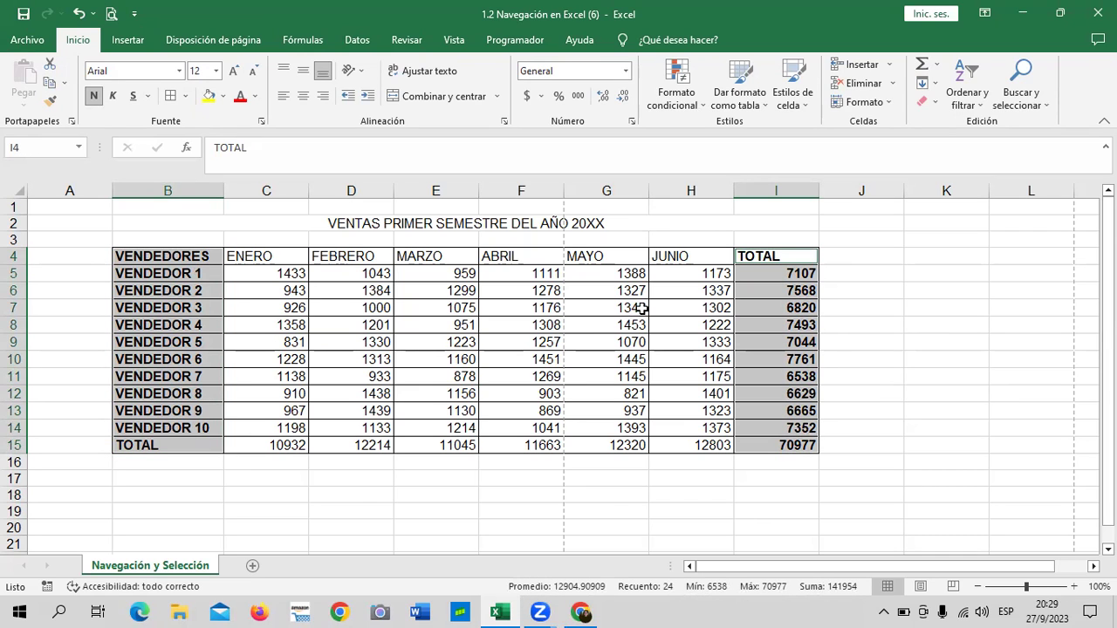
{"action": "left_click", "coordinate": [893, 319]}
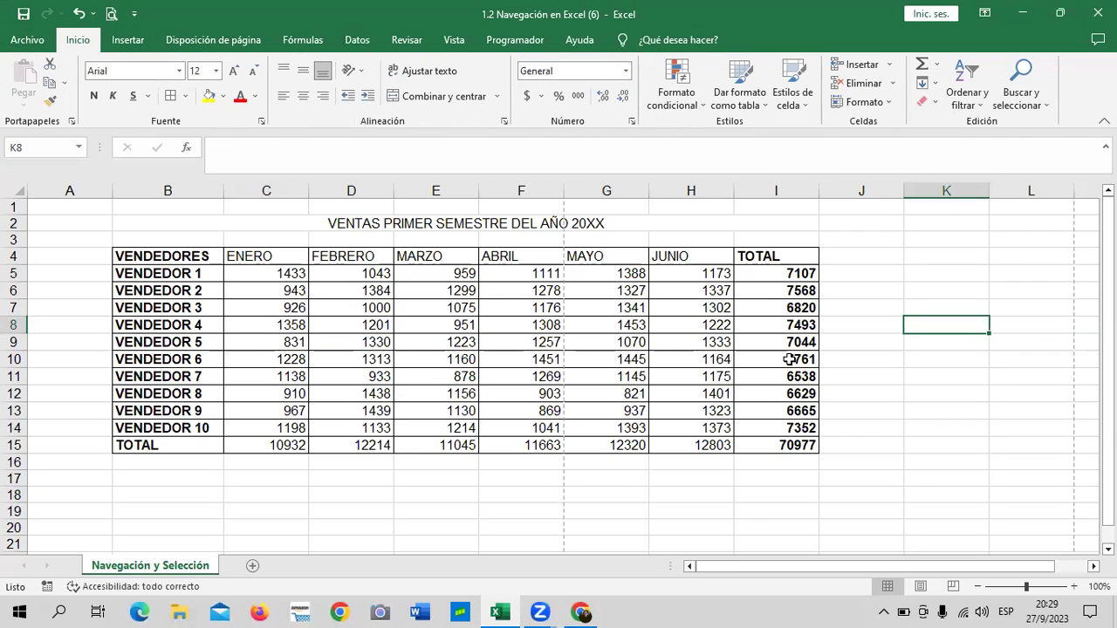
Inspect the ENERO and FEBRERO headers, sample figures 1433 and 1453, and the 7107 total.
{"action": "left_click", "coordinate": [263, 255]}
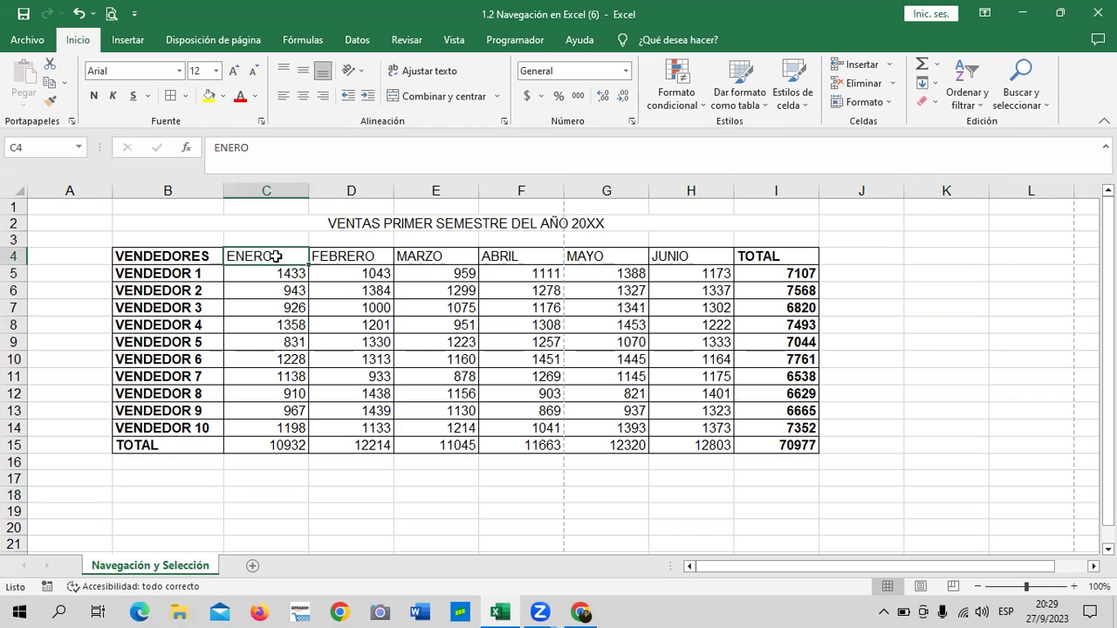
{"action": "left_click", "coordinate": [357, 254]}
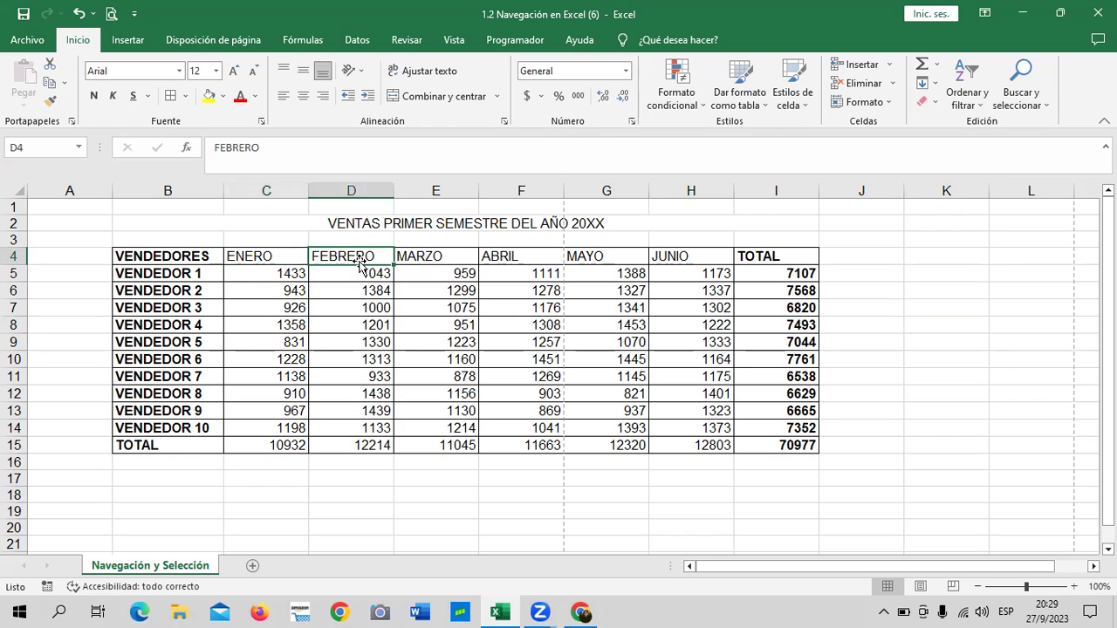
{"action": "left_click", "coordinate": [279, 274]}
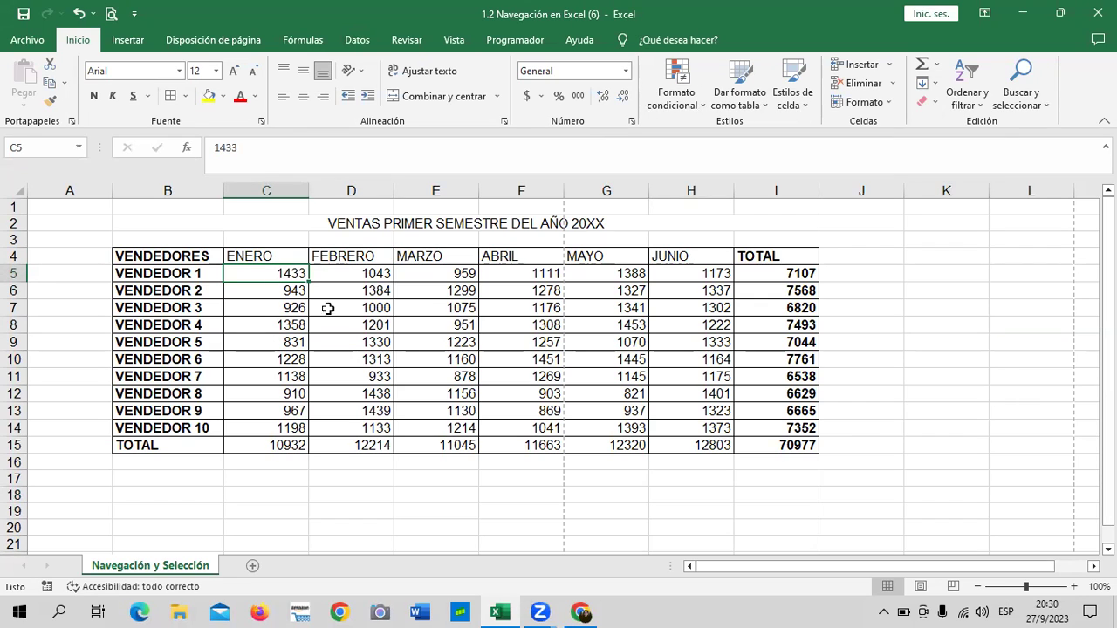
{"action": "left_click", "coordinate": [917, 327]}
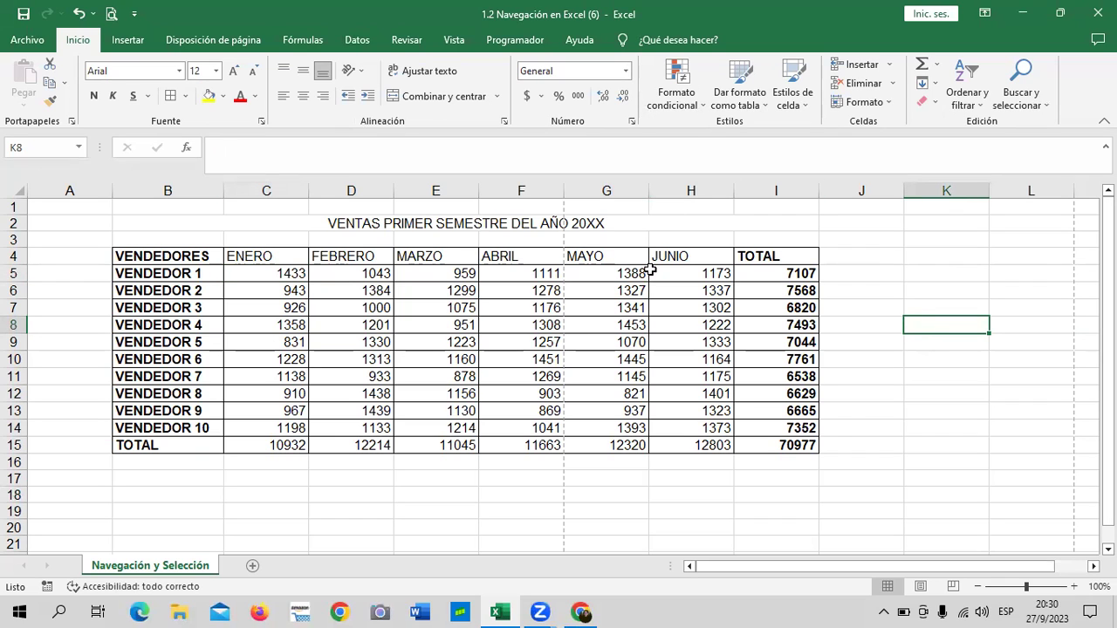
{"action": "left_click", "coordinate": [566, 325]}
{"action": "left_click", "coordinate": [914, 292]}
{"action": "left_click", "coordinate": [416, 496]}
{"action": "left_click", "coordinate": [882, 480]}
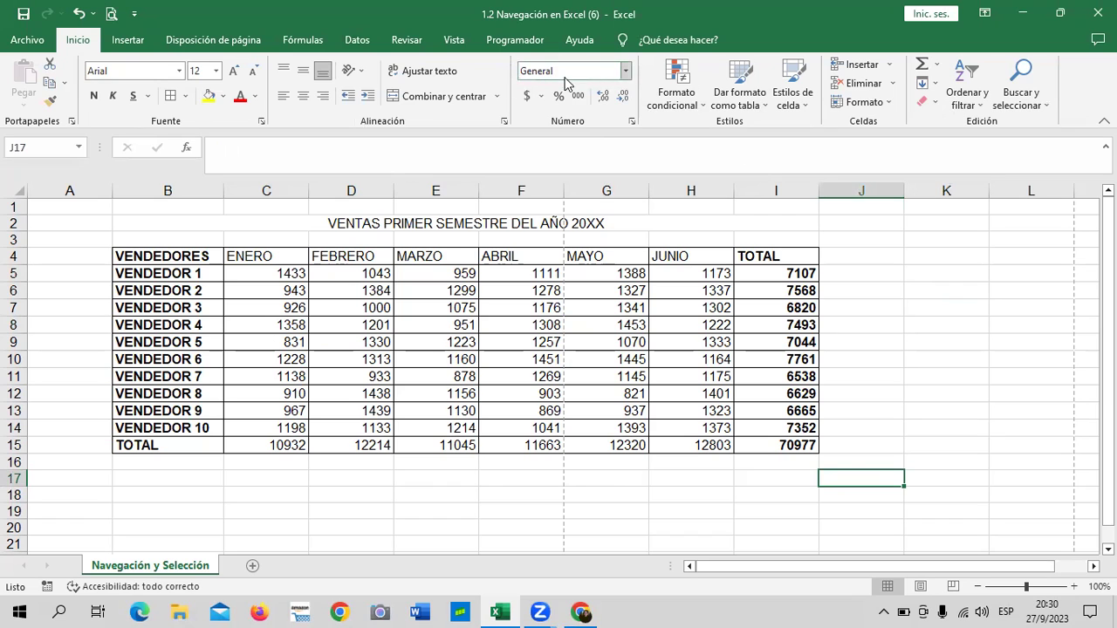
{"action": "left_click", "coordinate": [995, 313]}
{"action": "left_click", "coordinate": [790, 273]}
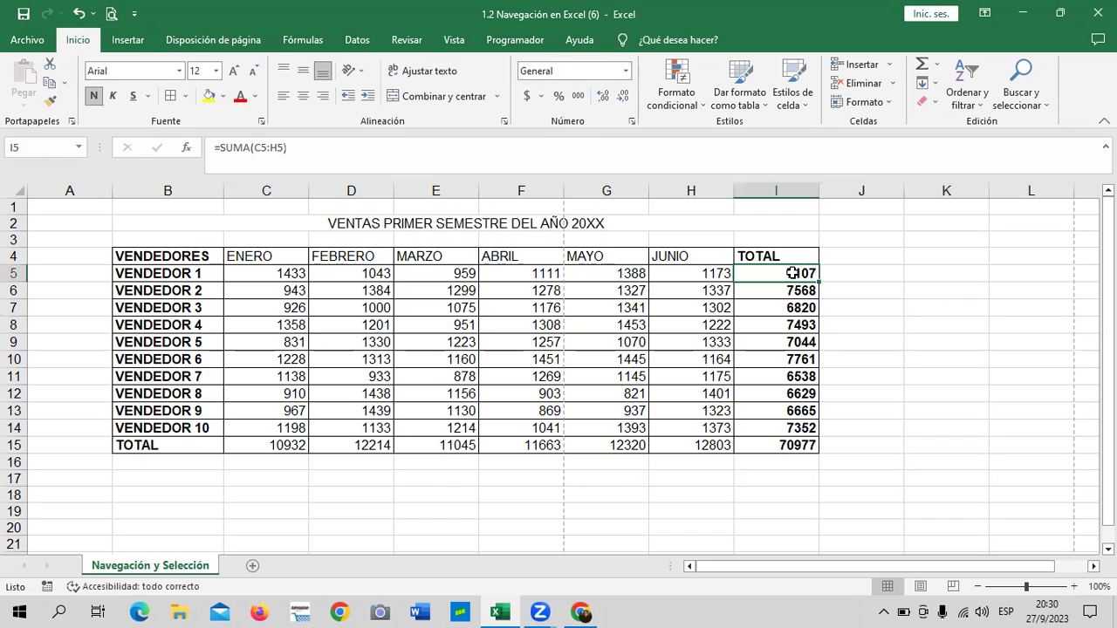
{"action": "left_click", "coordinate": [196, 275]}
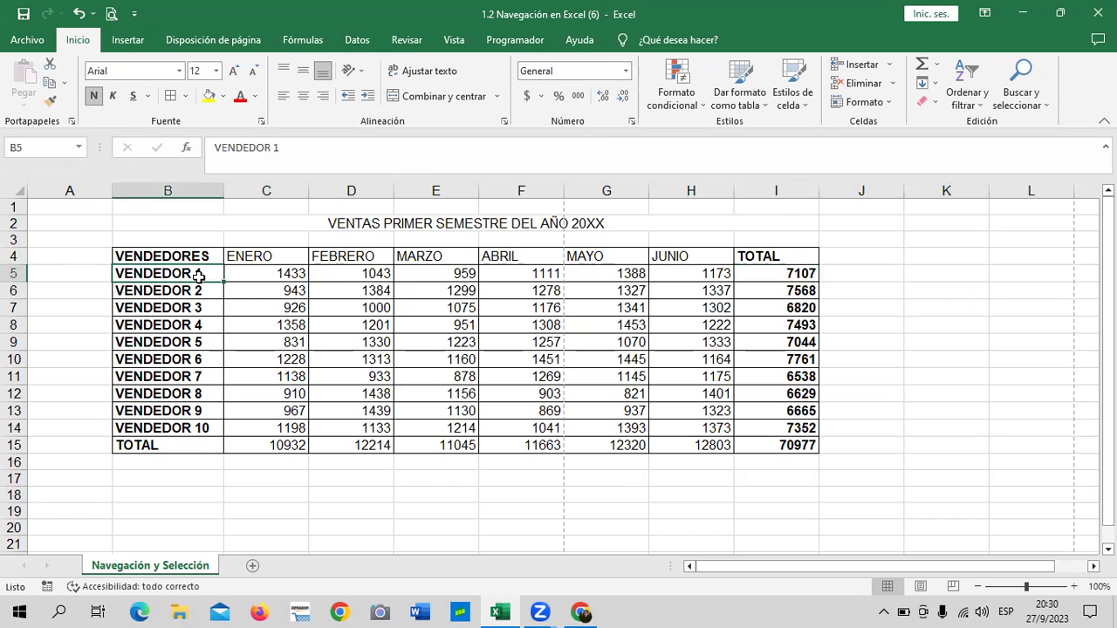
{"action": "left_click", "coordinate": [766, 271]}
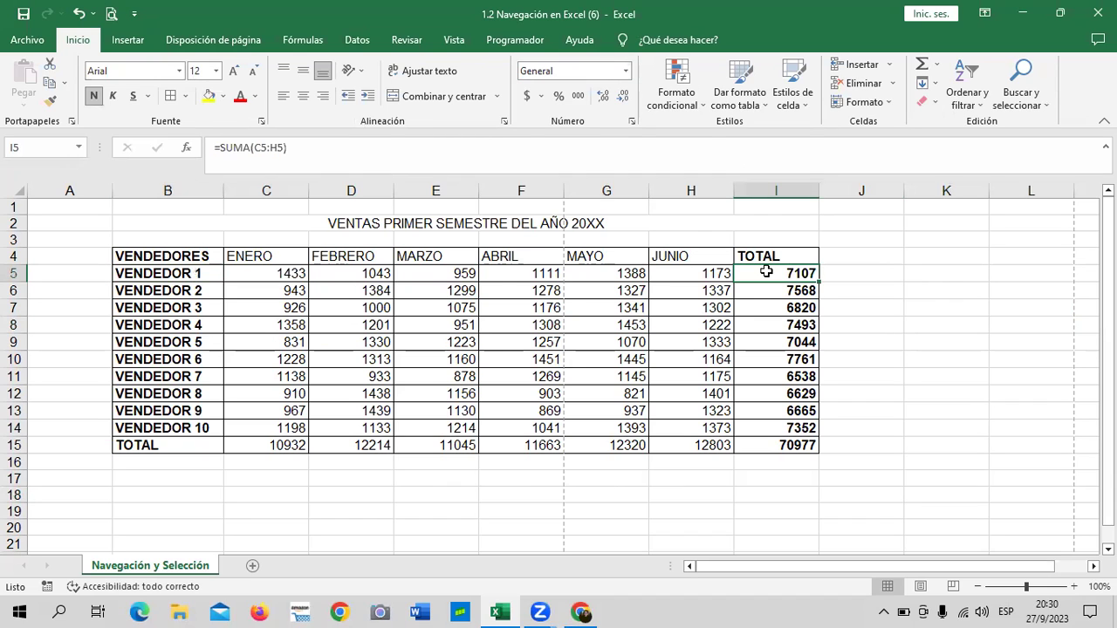
Display the number format list for the ENERO figure 1433 in C5.
{"action": "left_click", "coordinate": [625, 73]}
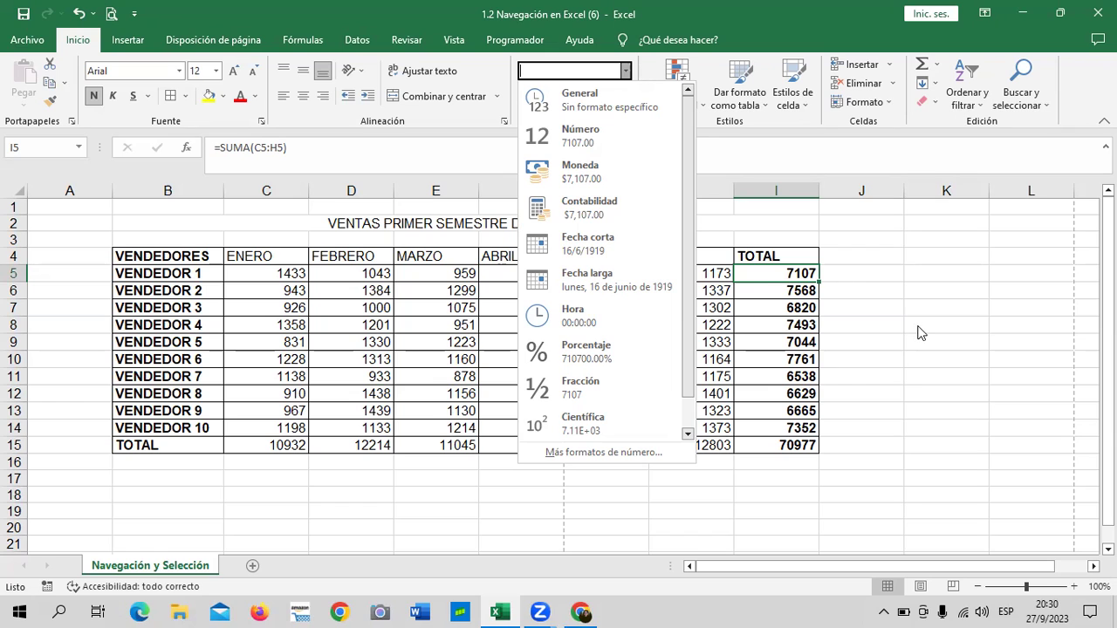
{"action": "left_click", "coordinate": [764, 274]}
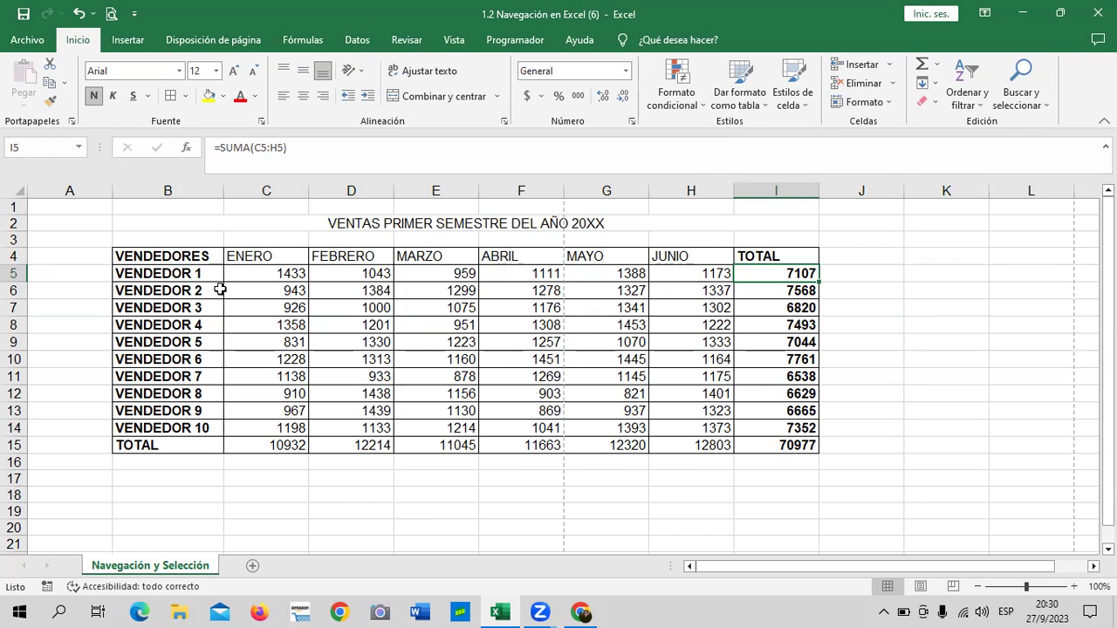
{"action": "left_click", "coordinate": [262, 271]}
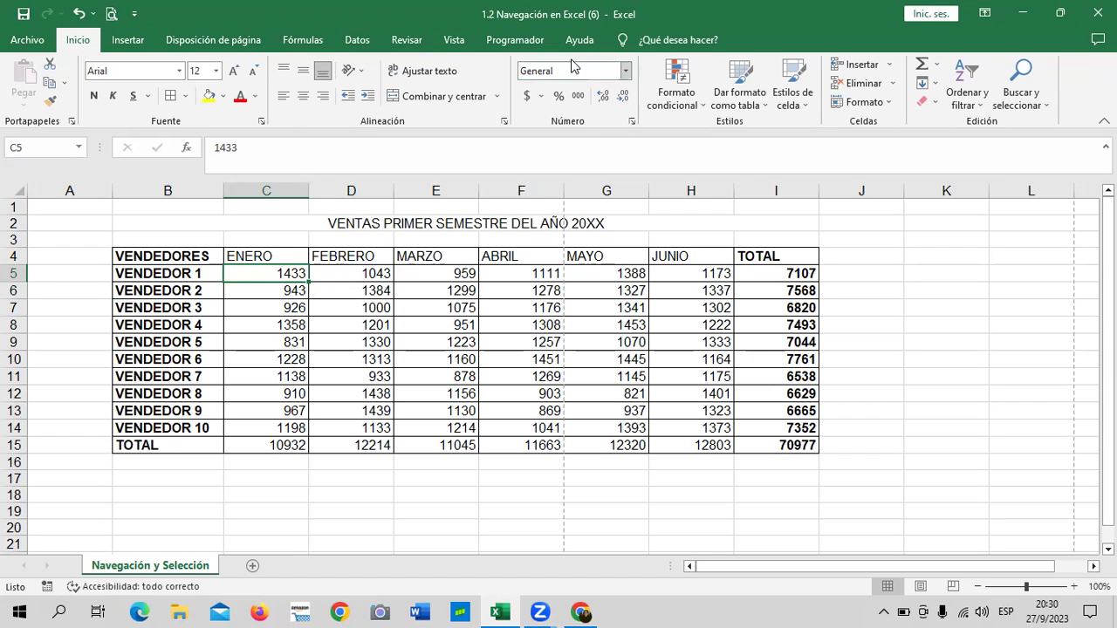
{"action": "left_click", "coordinate": [627, 71]}
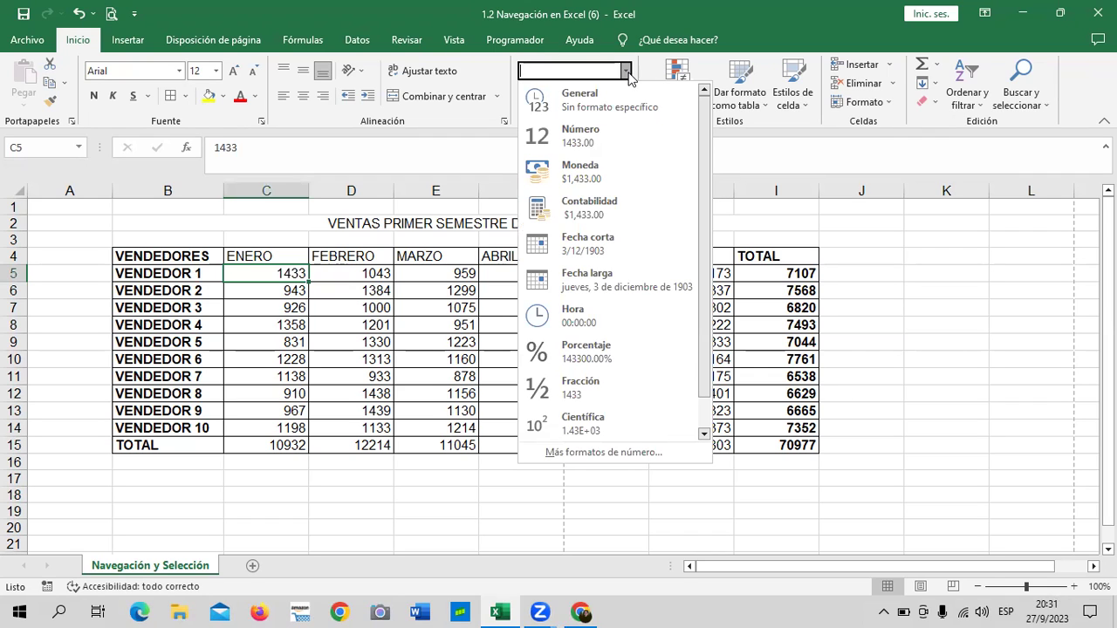
Apply Contabilidad format to C5:C15, showing $ 1,433.00 and a $ 10,932.00 total.
{"action": "left_click", "coordinate": [747, 333]}
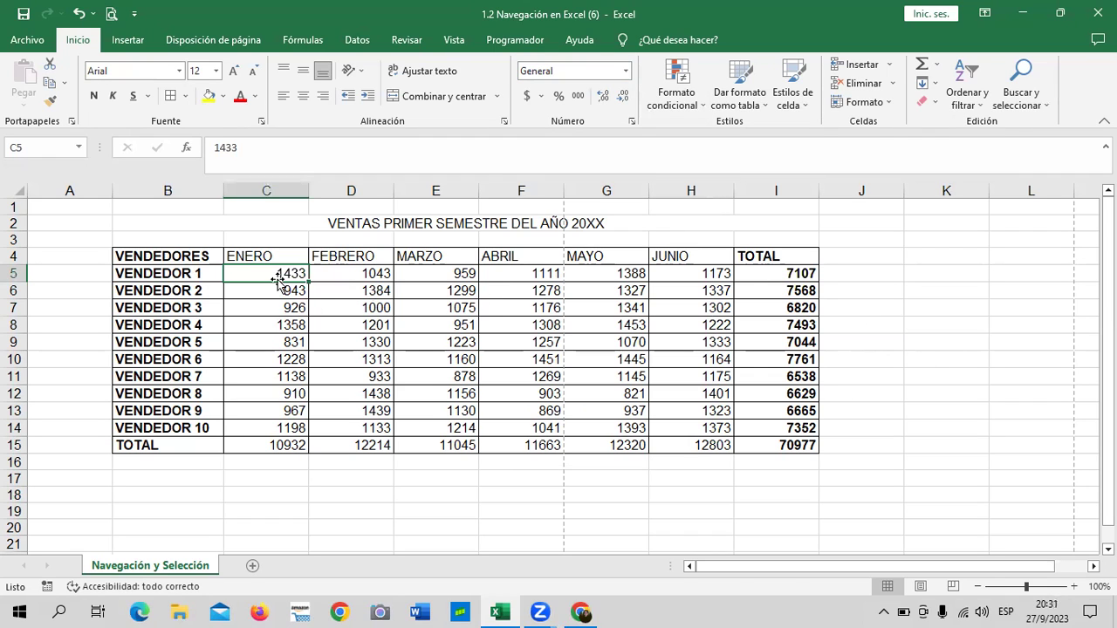
{"action": "left_click_drag", "start_coordinate": [286, 318], "coordinate": [294, 429]}
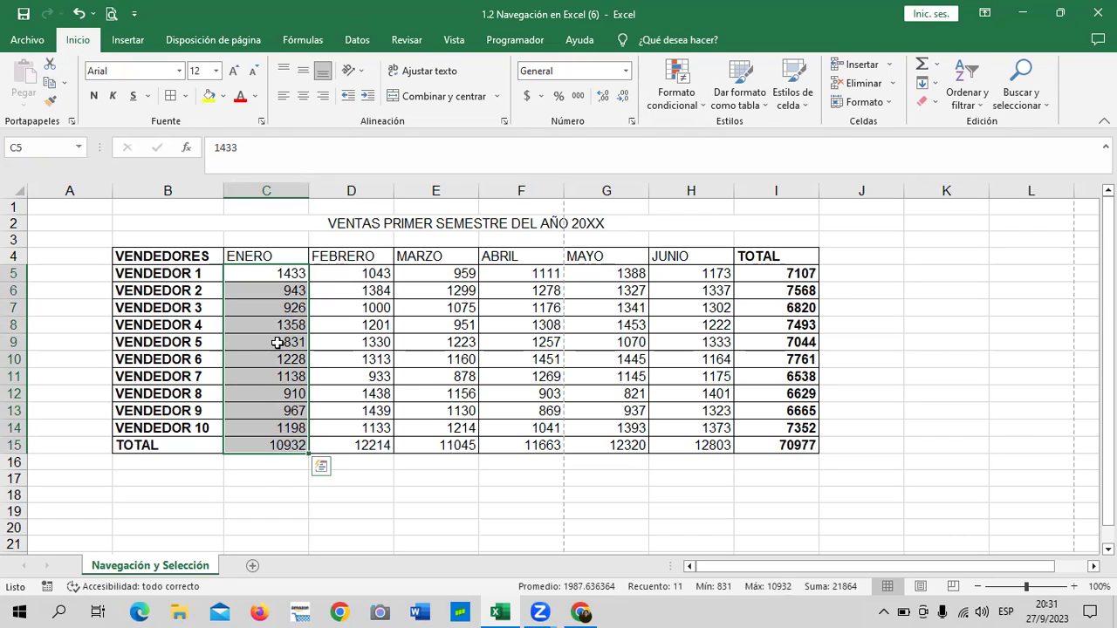
{"action": "left_click", "coordinate": [626, 71]}
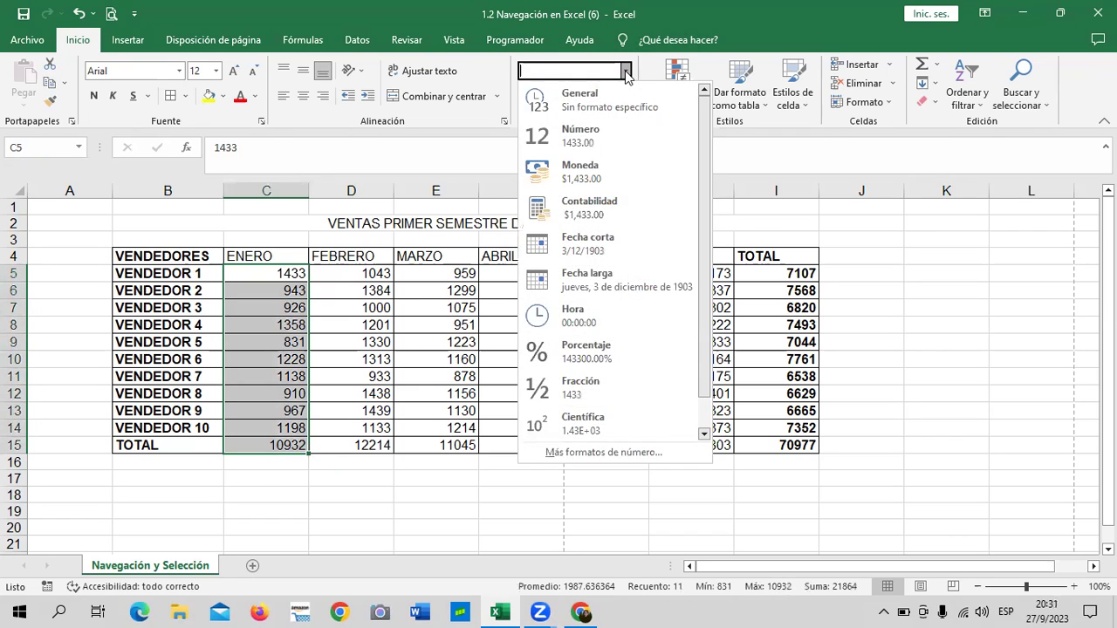
{"action": "left_click", "coordinate": [647, 210]}
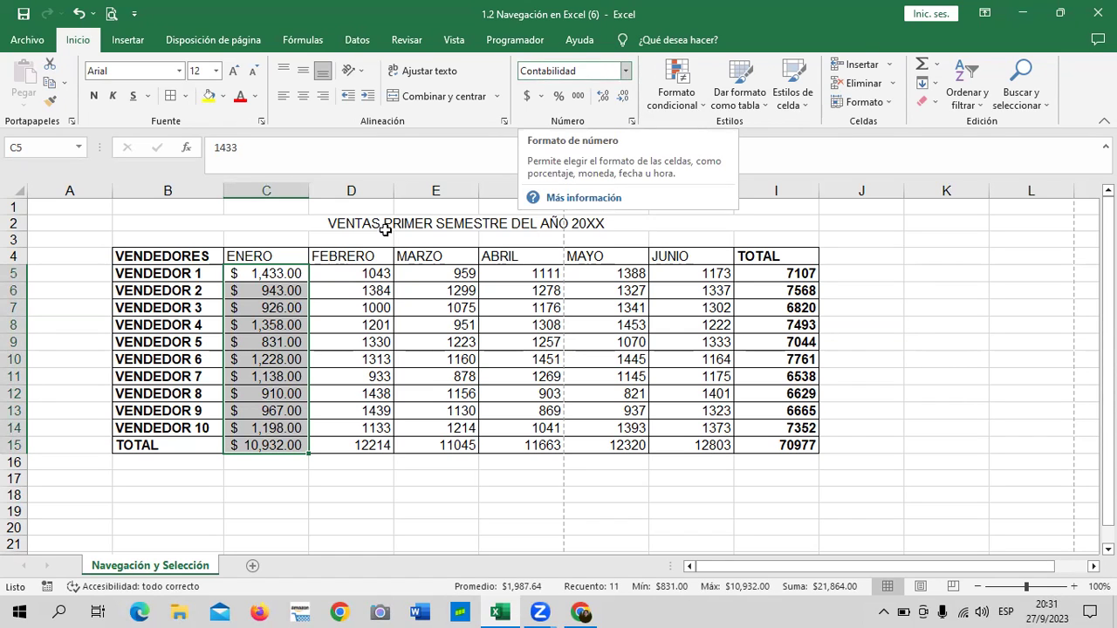
{"action": "left_click", "coordinate": [879, 387]}
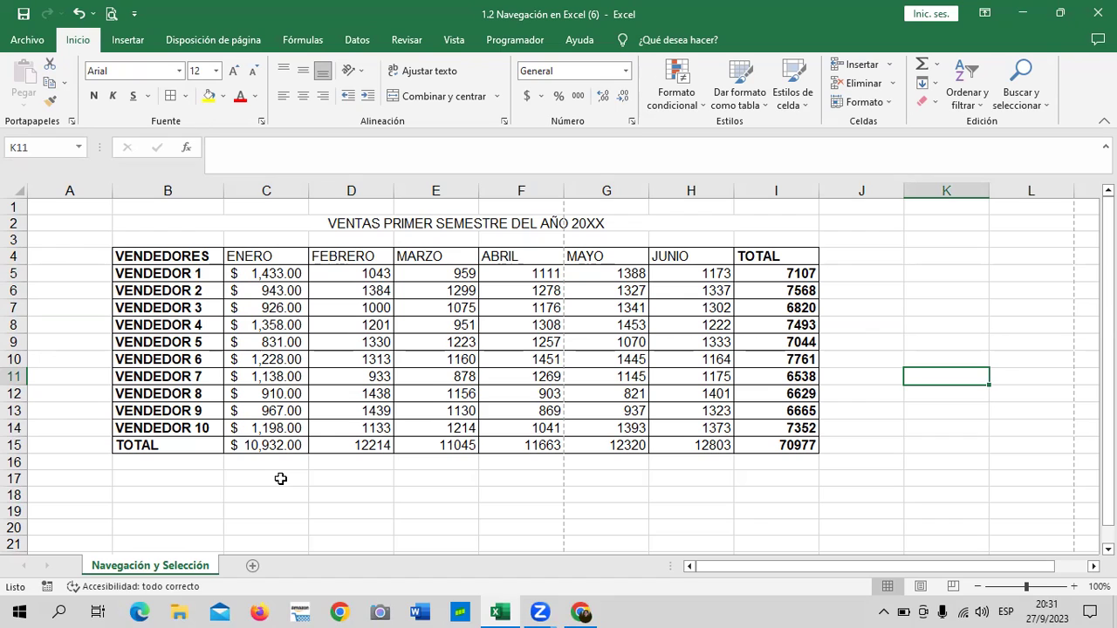
Check the formats of several ENERO cells, including C5, C8 and C14.
{"action": "left_click", "coordinate": [229, 322]}
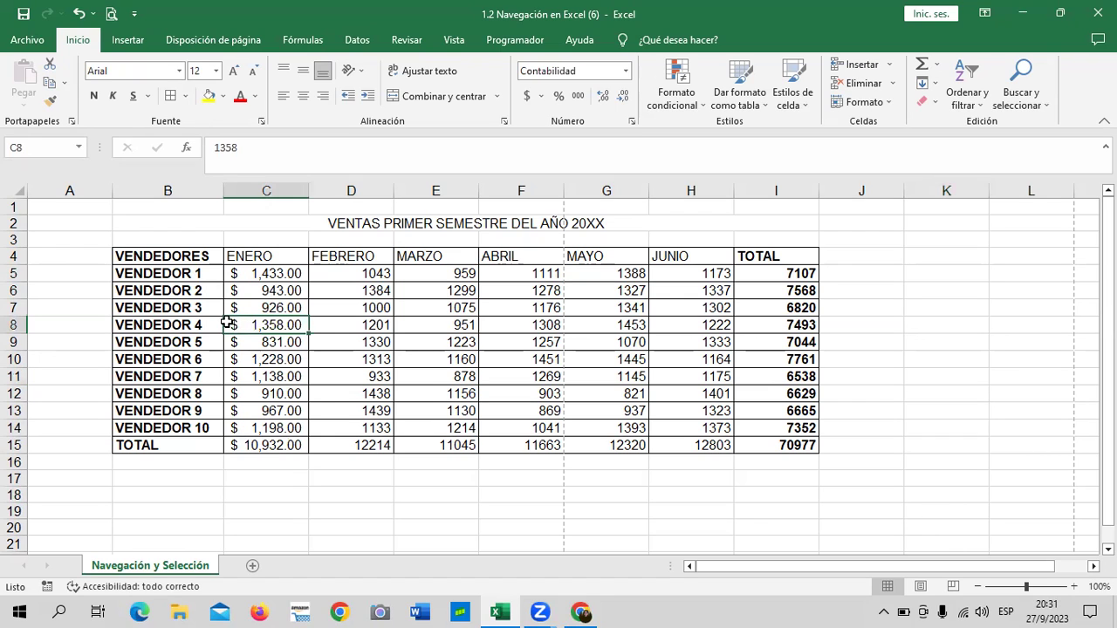
{"action": "left_click", "coordinate": [274, 272]}
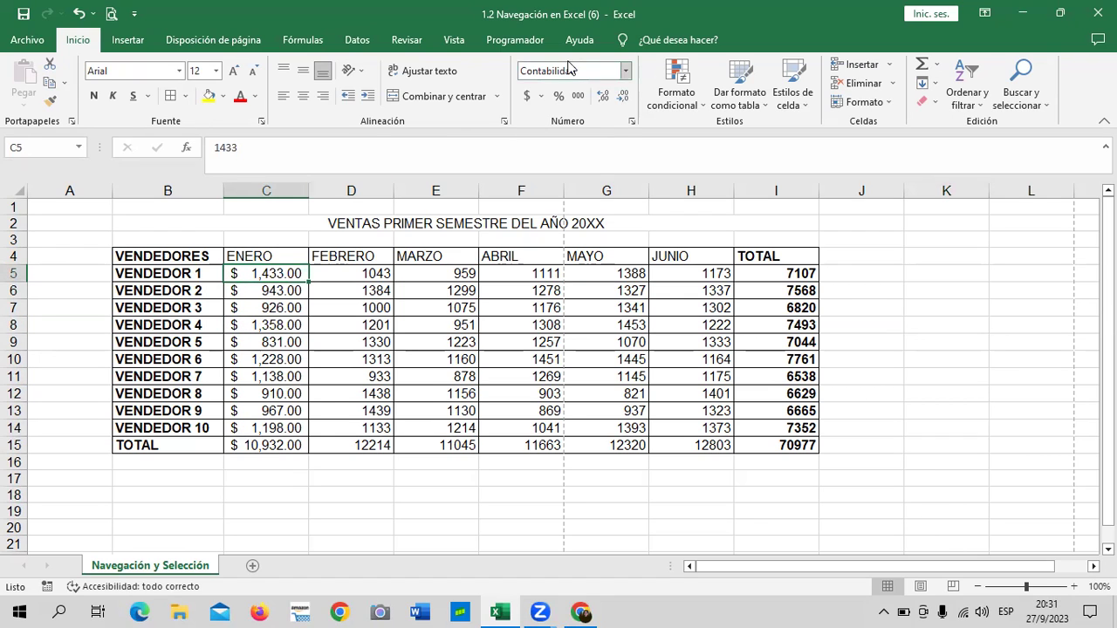
{"action": "left_click", "coordinate": [272, 393]}
{"action": "left_click", "coordinate": [277, 429]}
{"action": "left_click", "coordinate": [288, 278]}
{"action": "left_click", "coordinate": [378, 307]}
Remove both decimals from C5:C15 so values read $ 1,433 and $ 10,932.
{"action": "left_click_drag", "start_coordinate": [267, 272], "coordinate": [287, 443]}
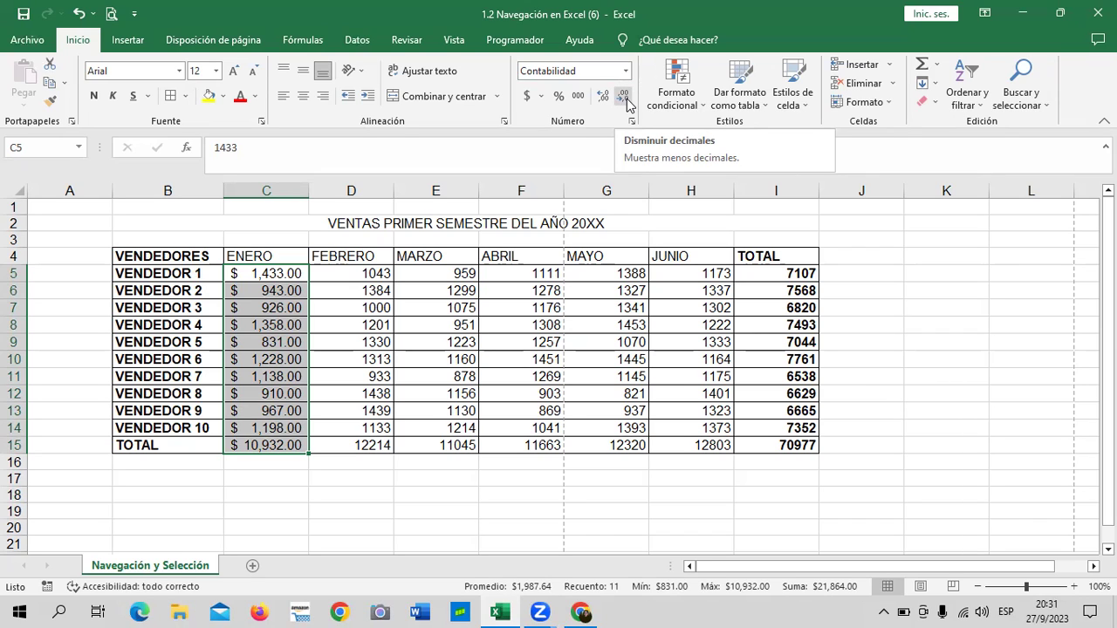
{"action": "left_click", "coordinate": [624, 98]}
{"action": "left_click", "coordinate": [624, 99]}
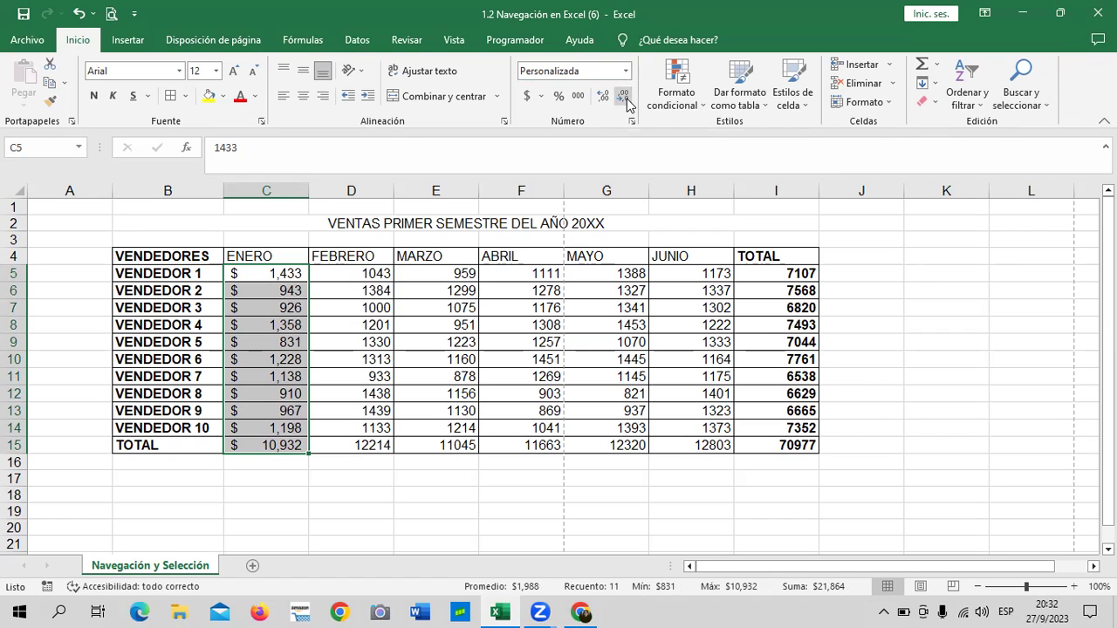
{"action": "left_click", "coordinate": [573, 311]}
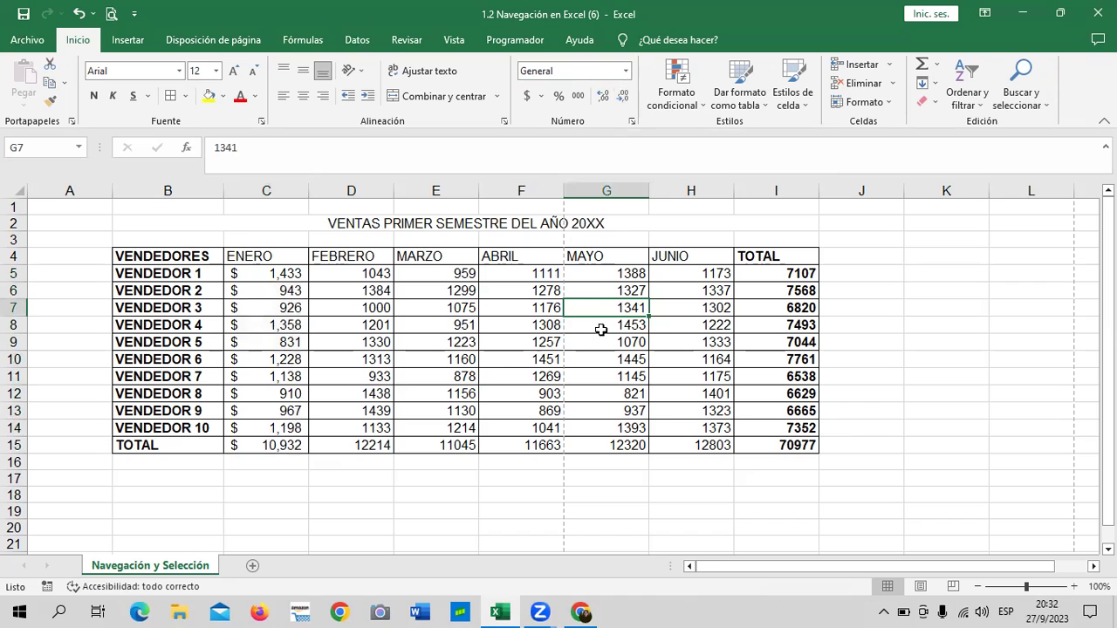
Apply Moneda format to the FEBRERO figures and total D5:D15.
{"action": "left_click_drag", "start_coordinate": [371, 270], "coordinate": [381, 445]}
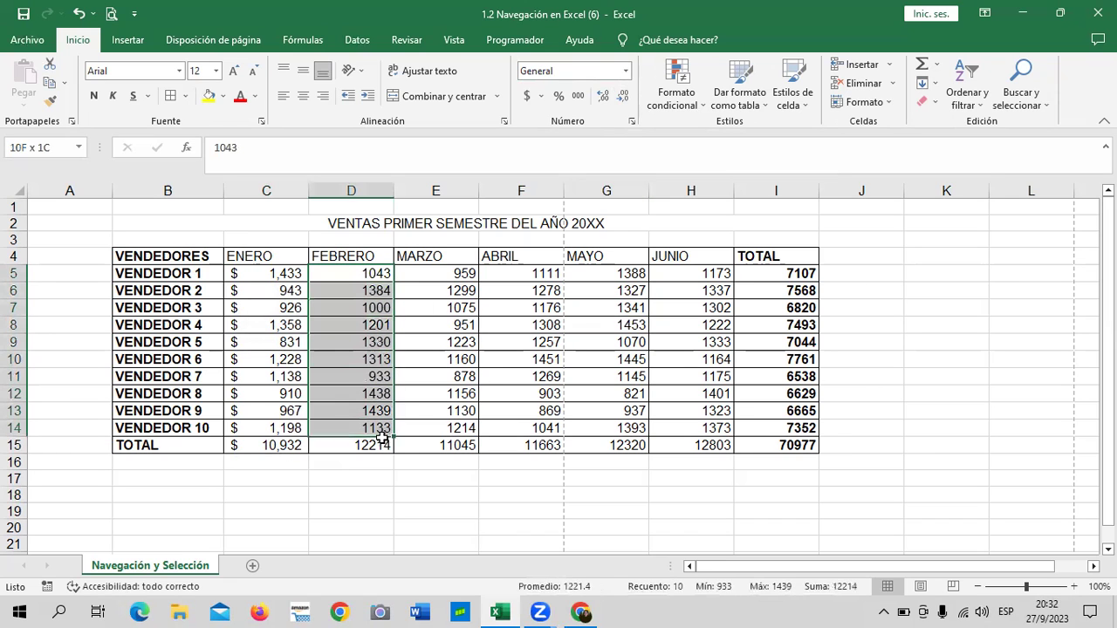
{"action": "left_click", "coordinate": [626, 75]}
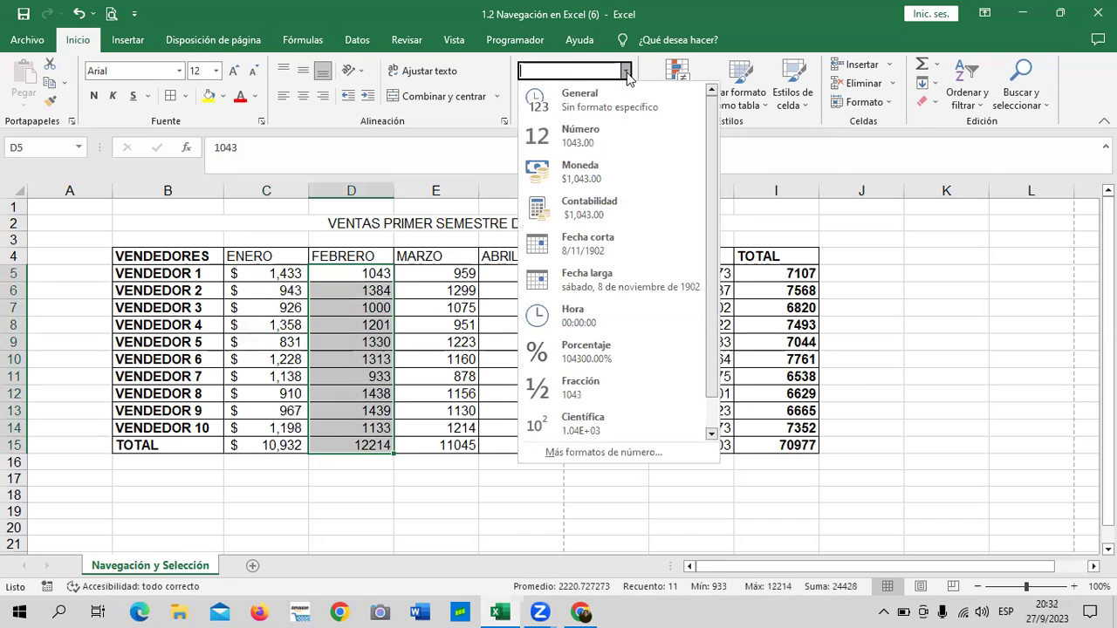
{"action": "left_click", "coordinate": [647, 168]}
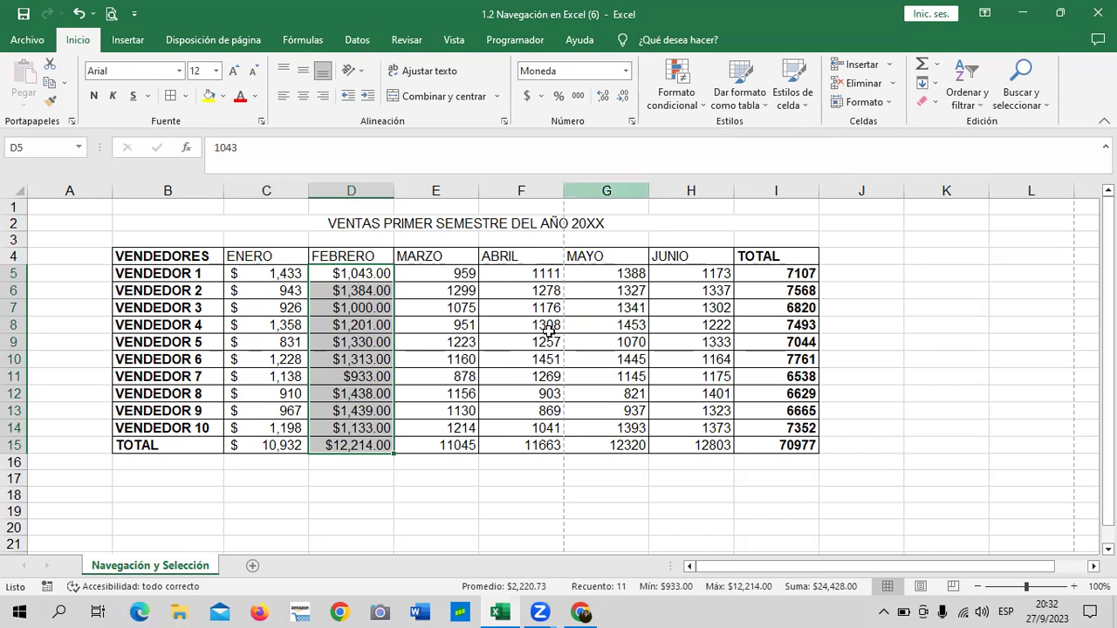
{"action": "left_click", "coordinate": [526, 376]}
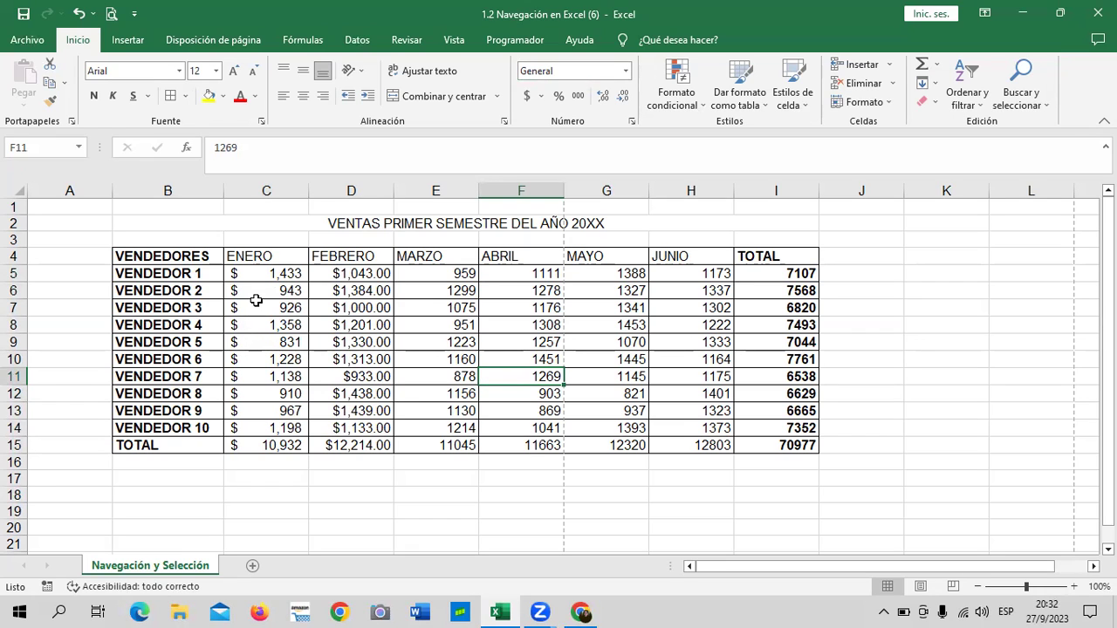
Reformat the ten FEBRERO vendor figures D5:D14 as Contabilidad, like $ 1,043.00.
{"action": "left_click", "coordinate": [436, 283]}
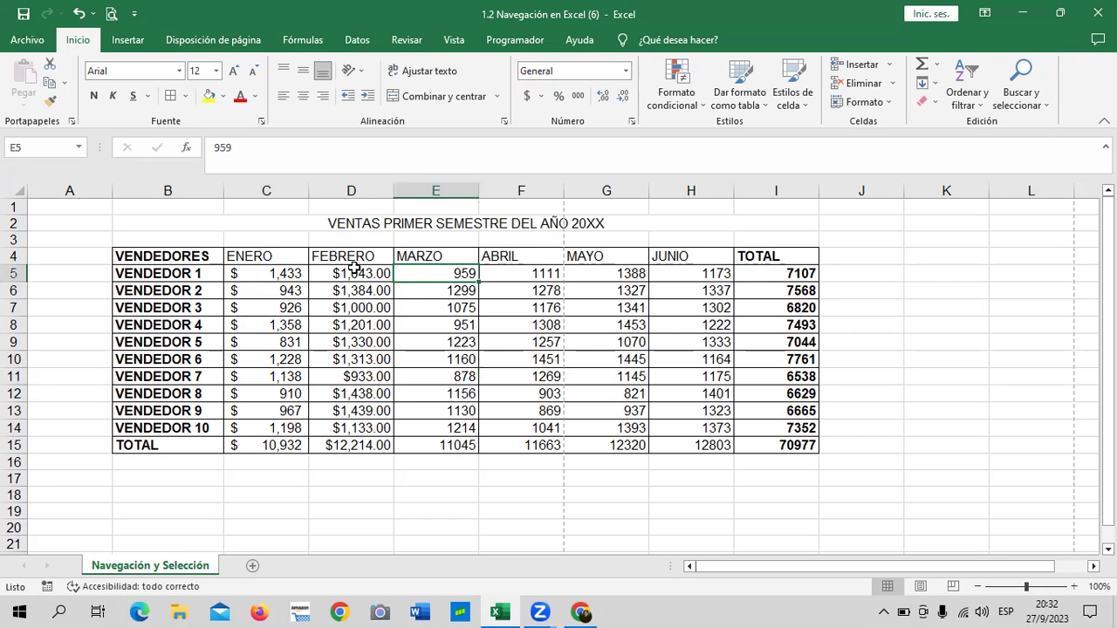
{"action": "left_click_drag", "start_coordinate": [353, 268], "coordinate": [359, 427]}
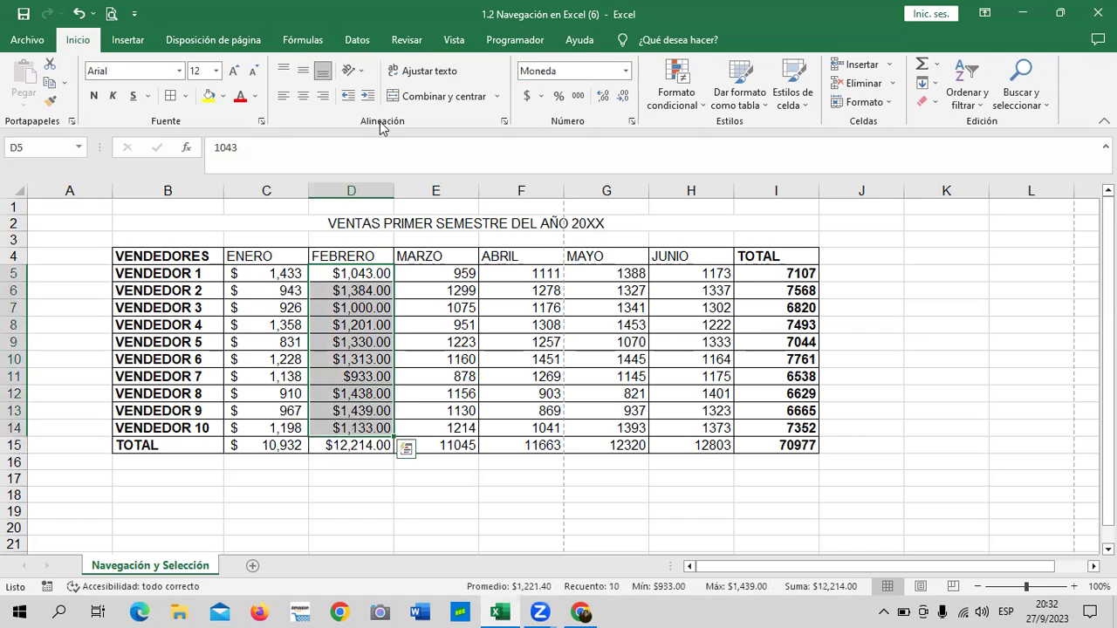
{"action": "left_click", "coordinate": [624, 71]}
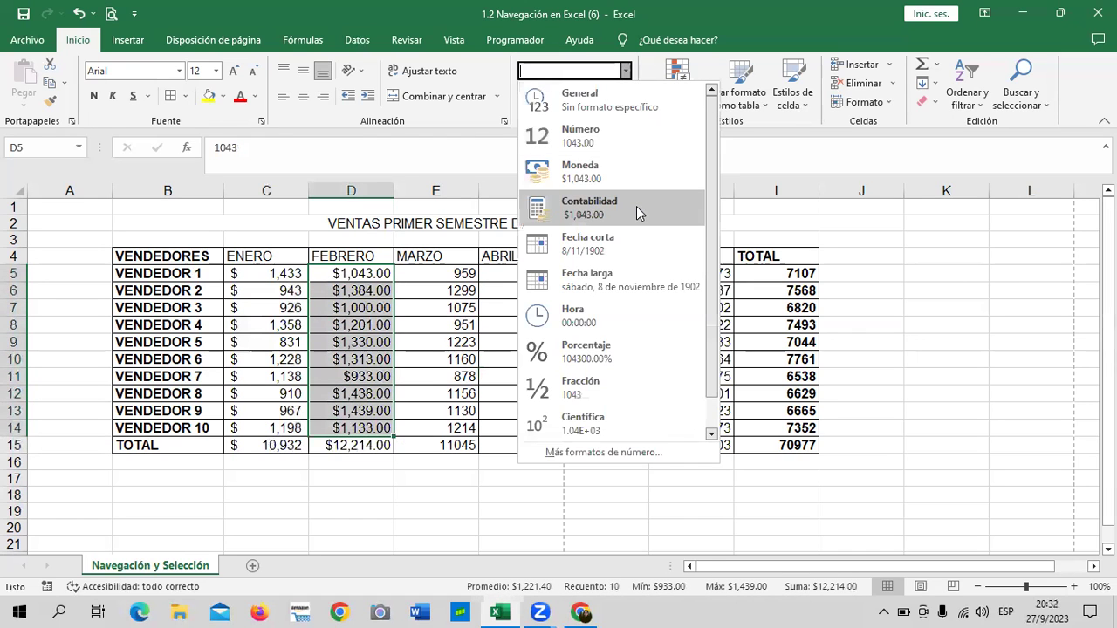
{"action": "left_click", "coordinate": [638, 209]}
{"action": "left_click", "coordinate": [476, 393]}
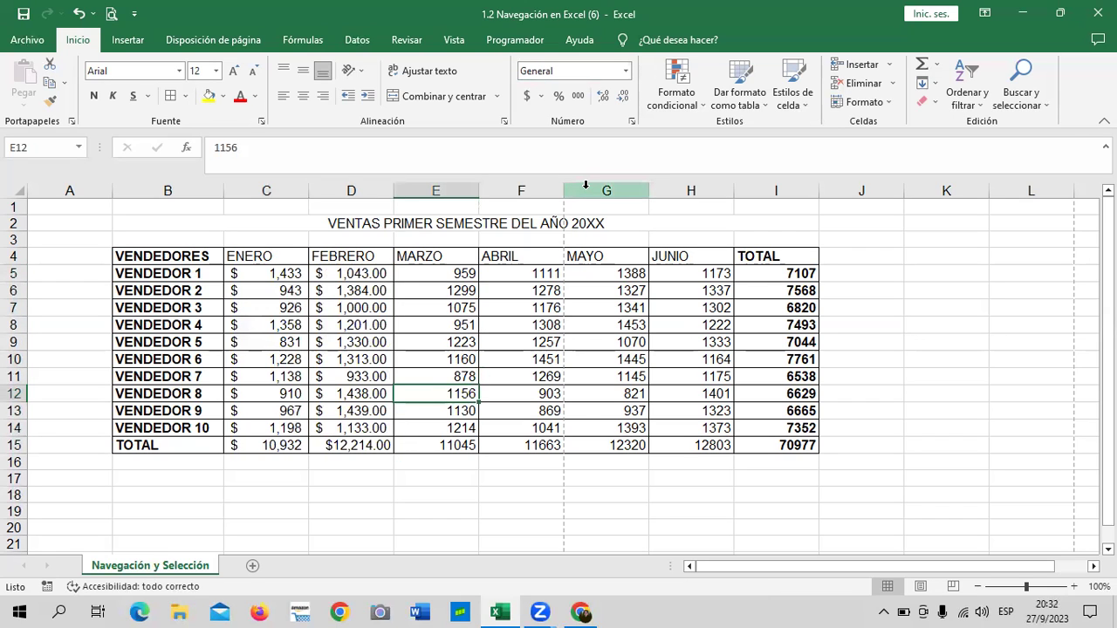
{"action": "left_click", "coordinate": [923, 290]}
Give K4 a Contabilidad format with the ₽ Ruso symbol and 2 decimals.
{"action": "left_click", "coordinate": [924, 253]}
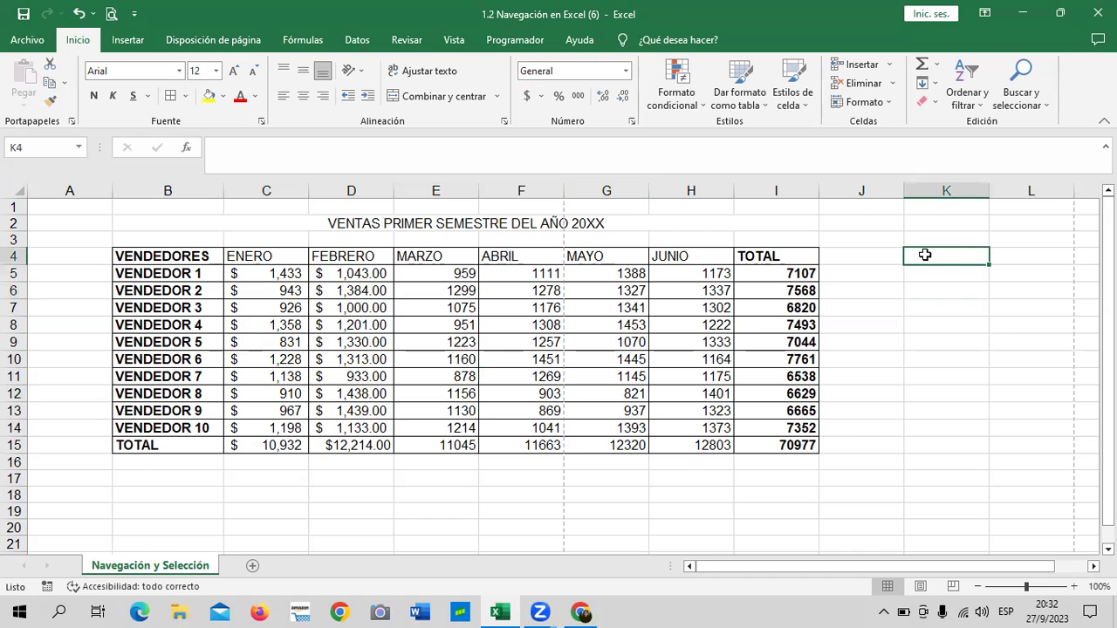
{"action": "left_click", "coordinate": [541, 97]}
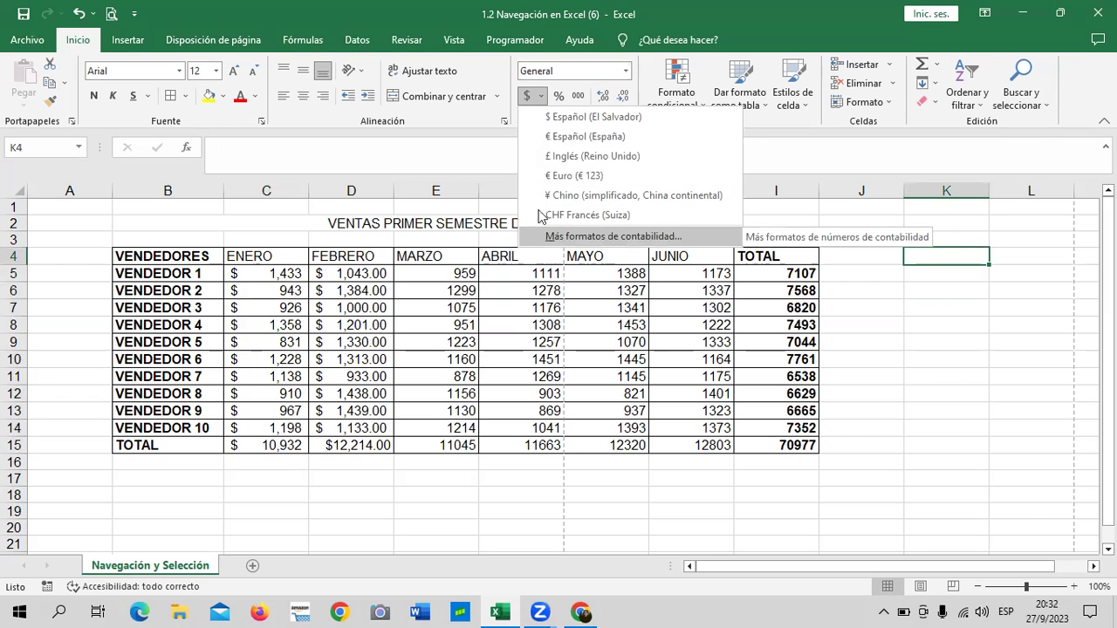
{"action": "left_click", "coordinate": [571, 240]}
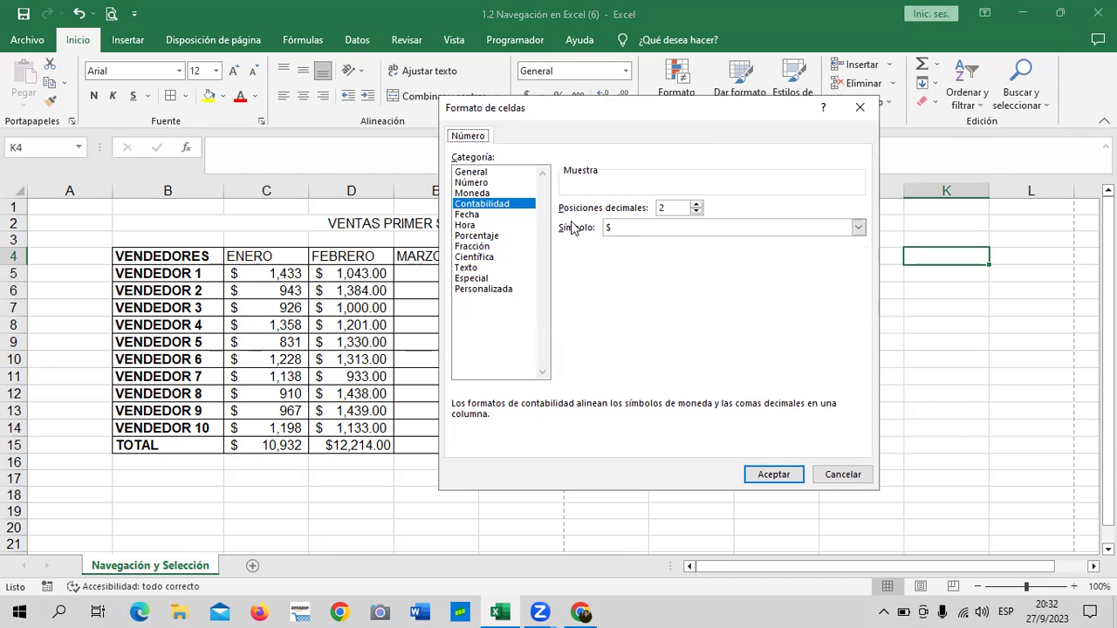
{"action": "left_click", "coordinate": [858, 228]}
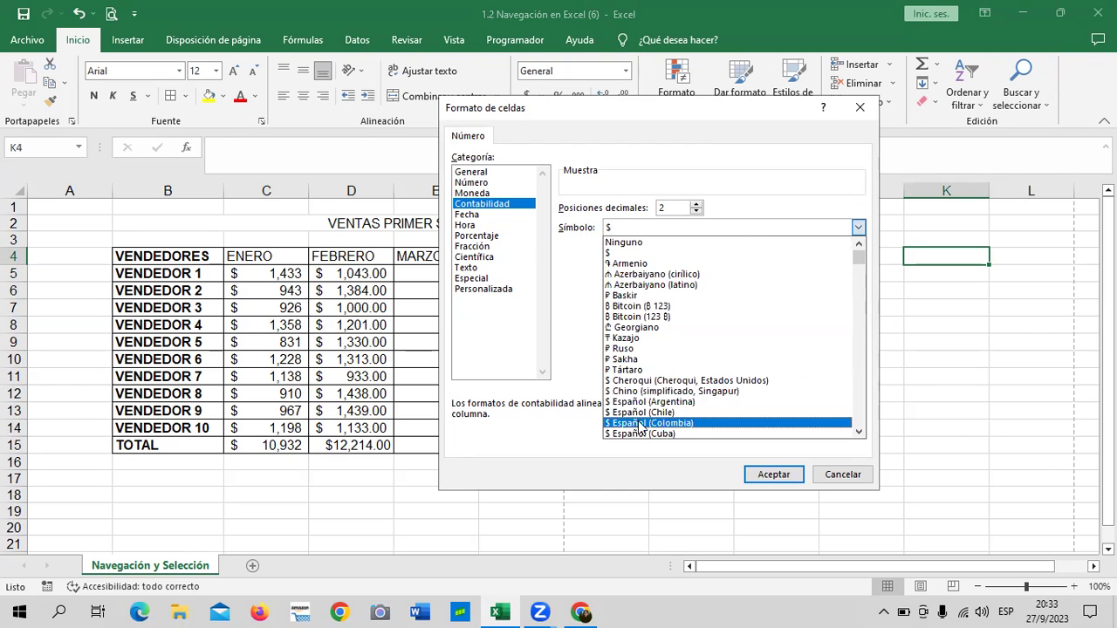
{"action": "left_click", "coordinate": [686, 353]}
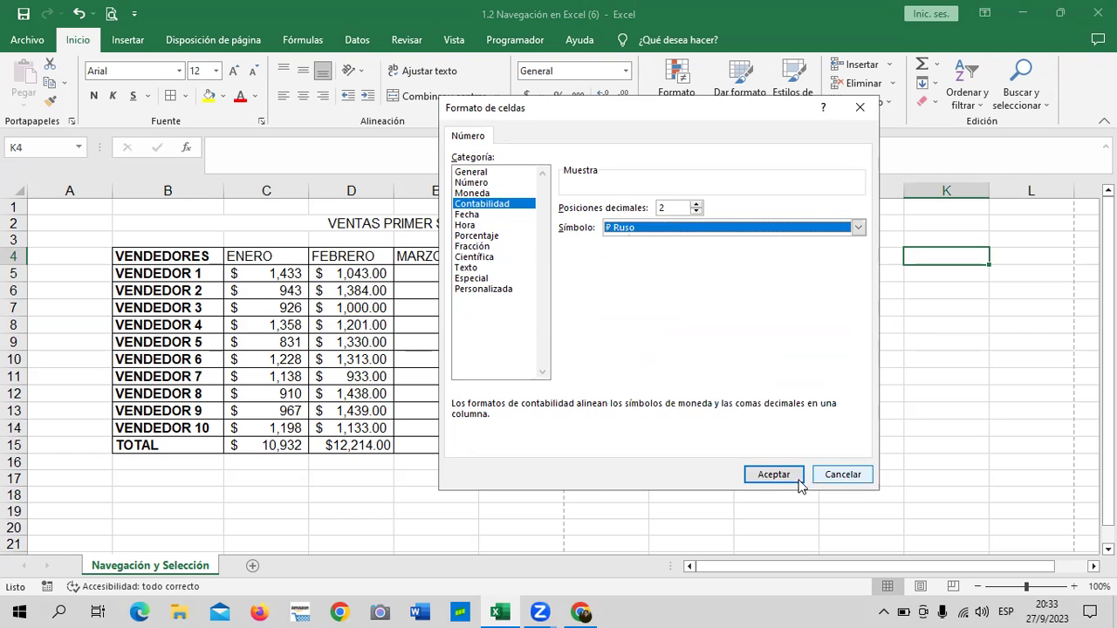
{"action": "left_click", "coordinate": [785, 476]}
Apply the dollar accounting format to the MAYO figures, e.g. $ 1,388.00.
{"action": "left_click_drag", "start_coordinate": [607, 273], "coordinate": [611, 445]}
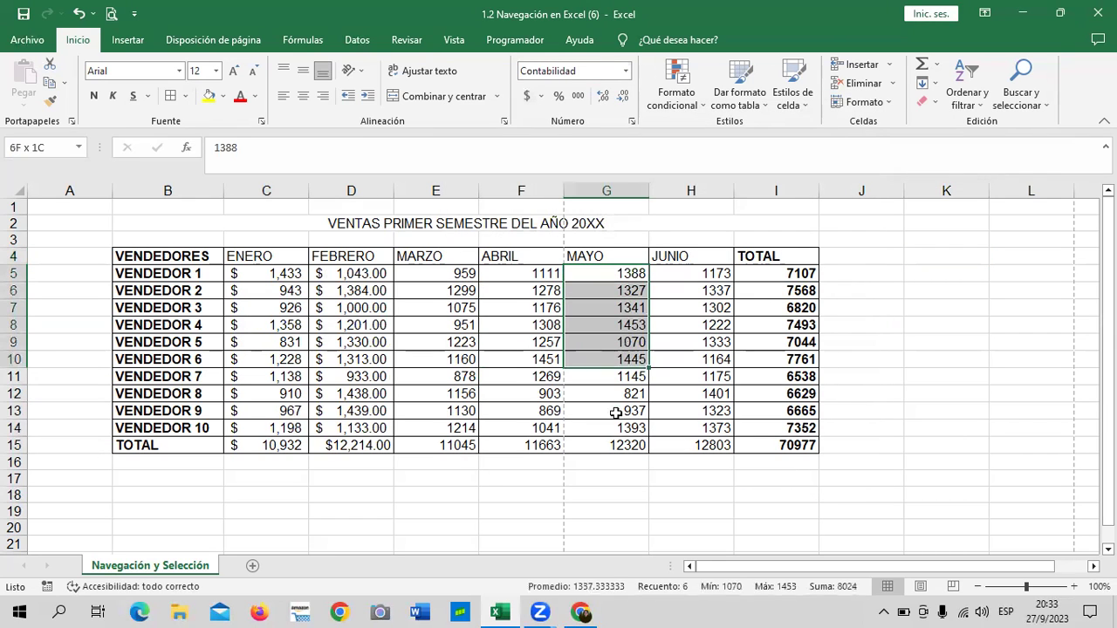
{"action": "left_click", "coordinate": [528, 97]}
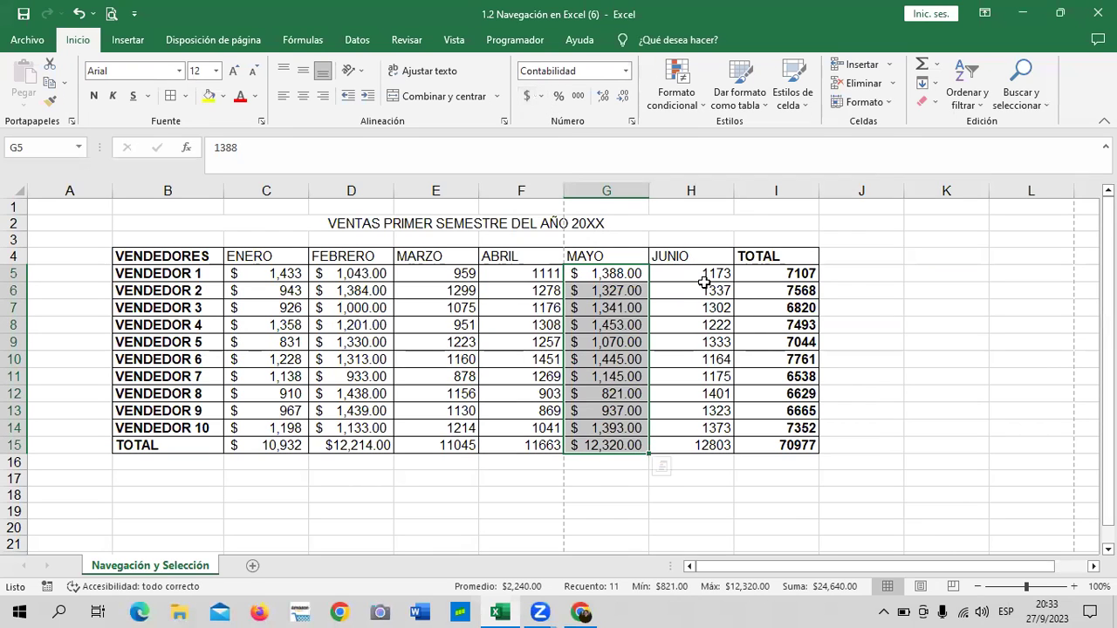
{"action": "mouse_move", "coordinate": [608, 273]}
{"action": "left_mouse_down"}
{"action": "mouse_move", "coordinate": [616, 442]}
{"action": "mouse_move", "coordinate": [615, 427]}
{"action": "left_mouse_up"}
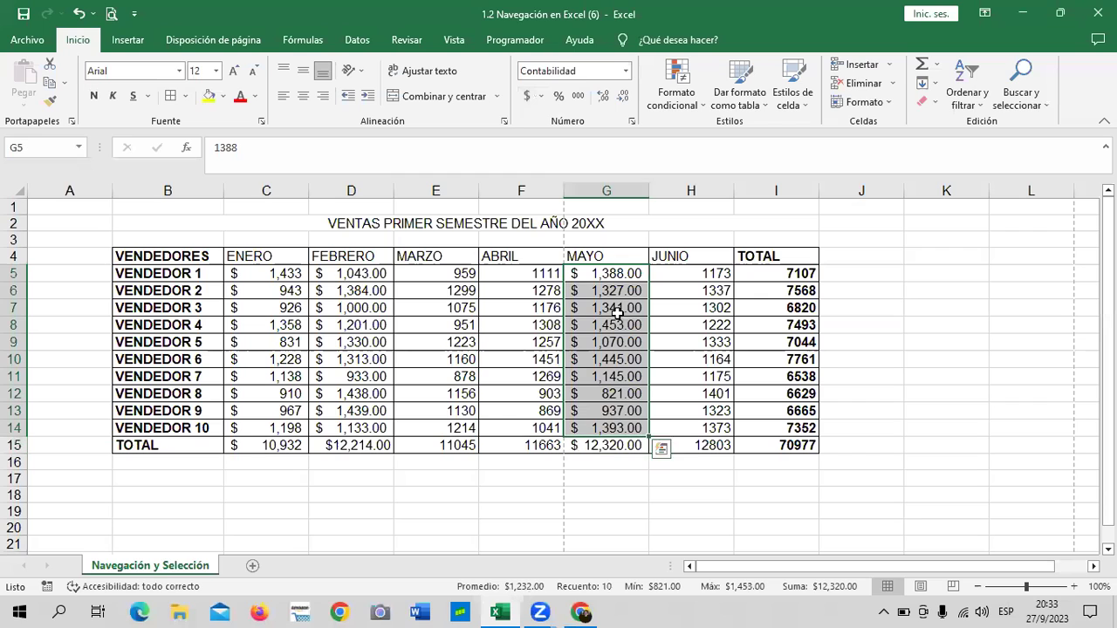
{"action": "left_click", "coordinate": [530, 99]}
Preview the Contabilidad category for total I10, then cancel without applying it.
{"action": "left_click", "coordinate": [740, 364]}
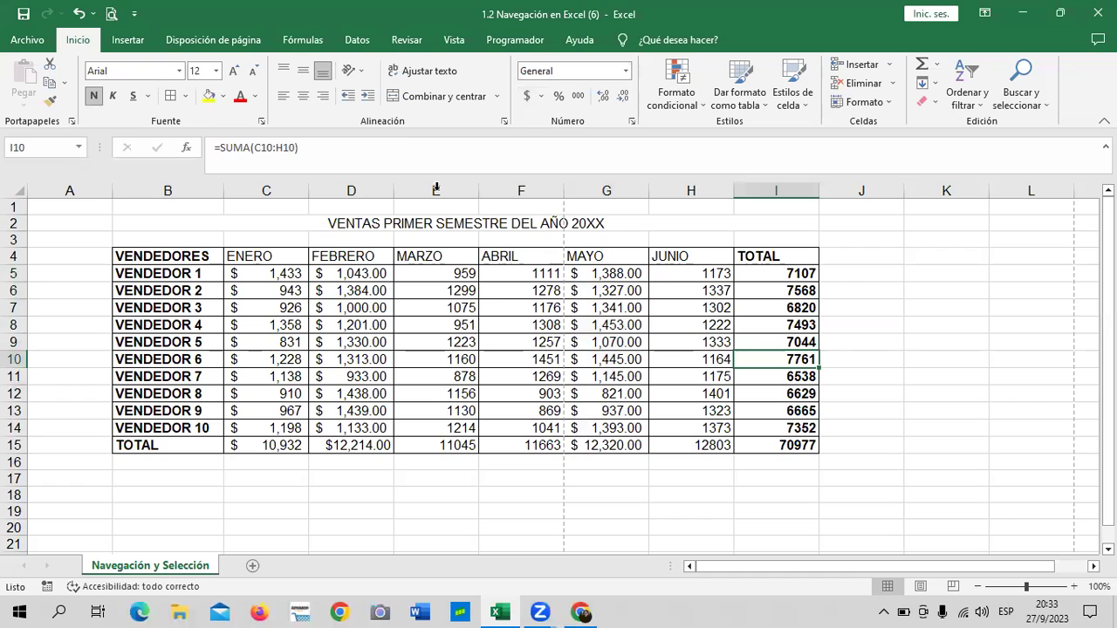
{"action": "left_click", "coordinate": [629, 122]}
{"action": "left_click", "coordinate": [491, 204]}
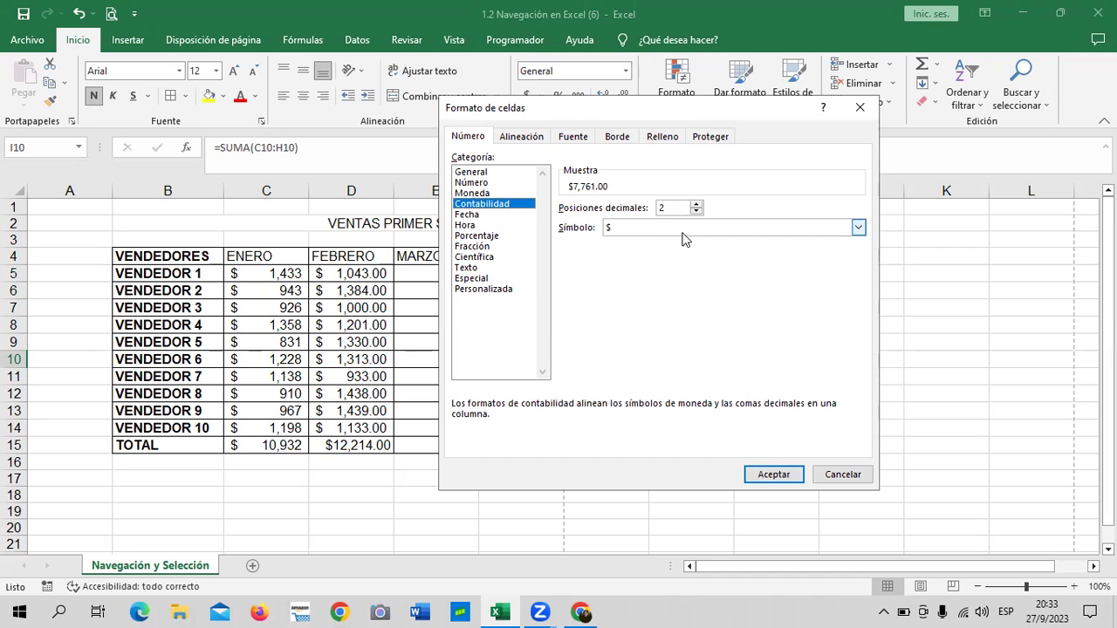
{"action": "left_click", "coordinate": [861, 111]}
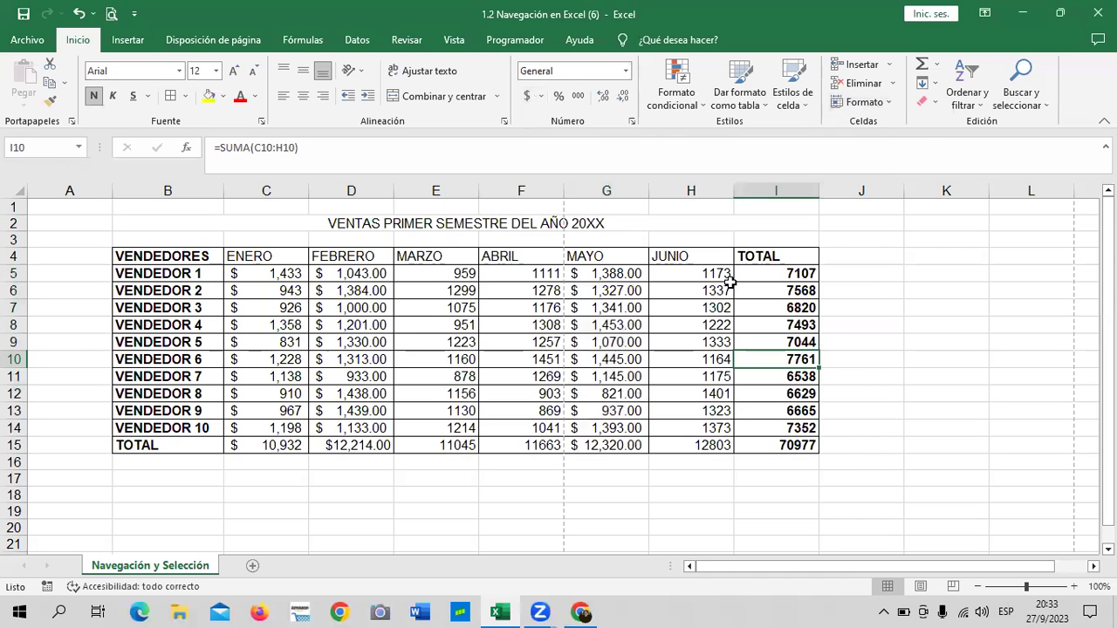
{"action": "left_click", "coordinate": [705, 426]}
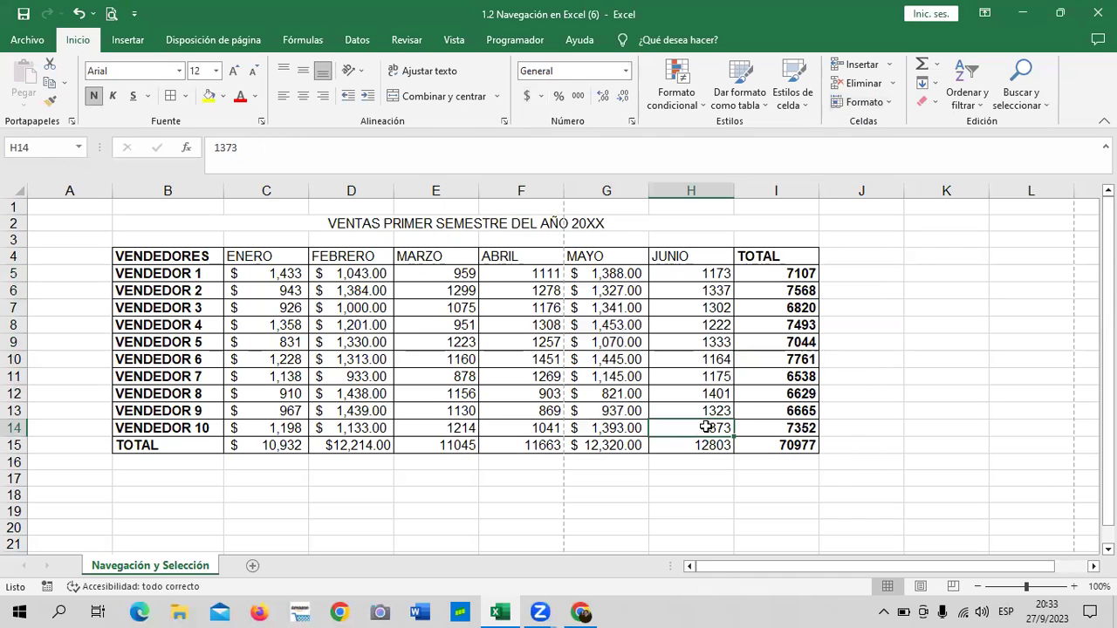
Enter the heading FECHAS in cell J4.
{"action": "left_click", "coordinate": [885, 271]}
{"action": "left_click", "coordinate": [625, 71]}
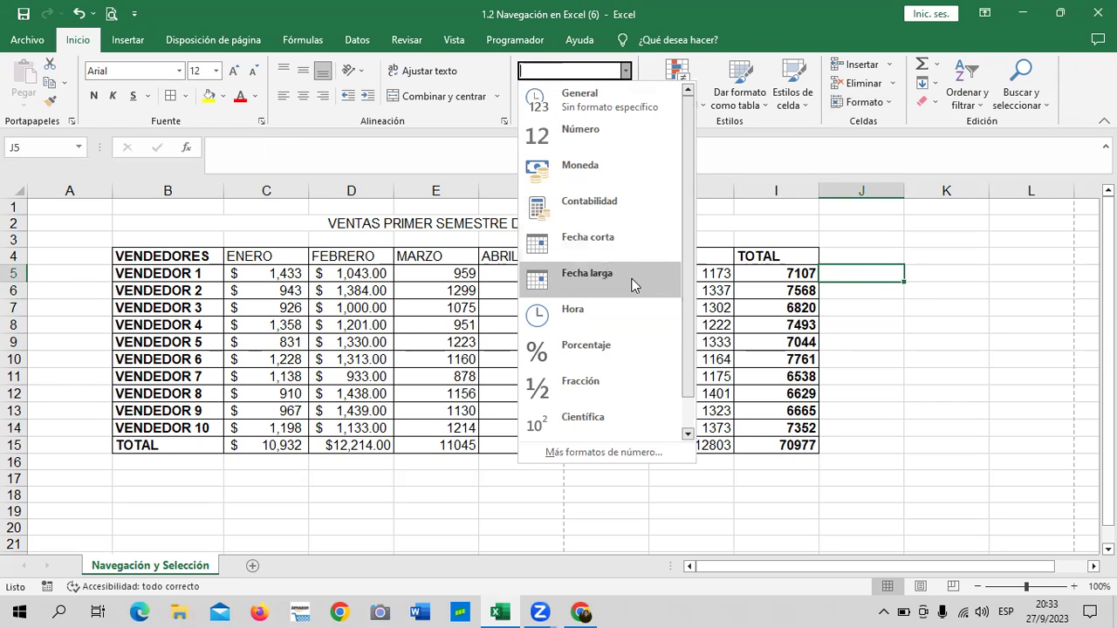
{"action": "left_click", "coordinate": [864, 258]}
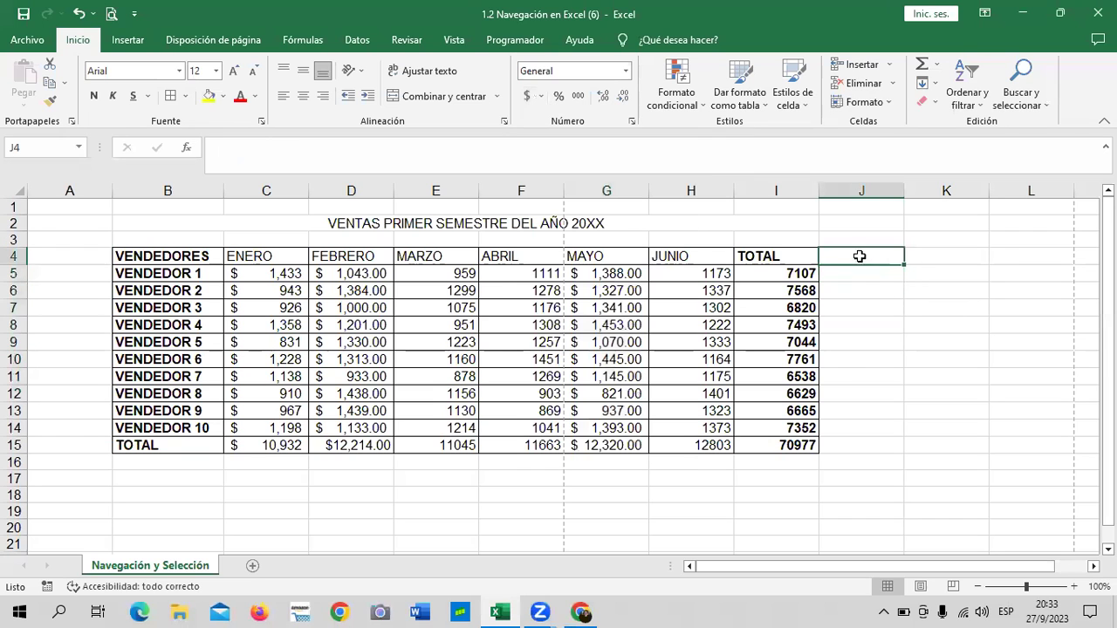
{"action": "type", "text": "fe"}
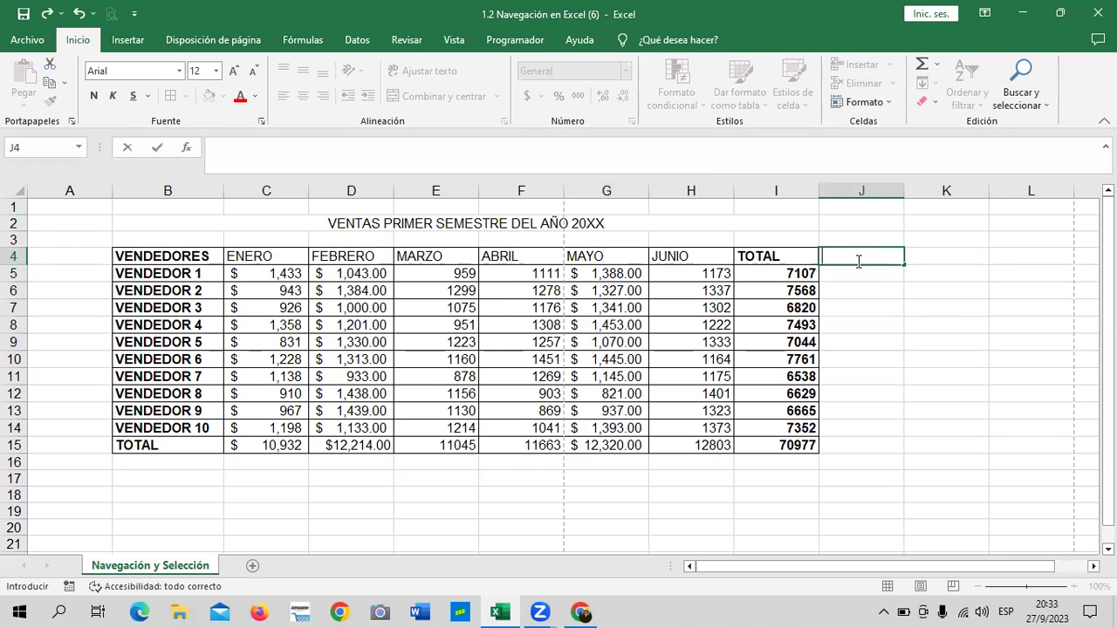
{"action": "key", "text": "Caps_Lock"}
{"action": "type", "text": "FECHA"}
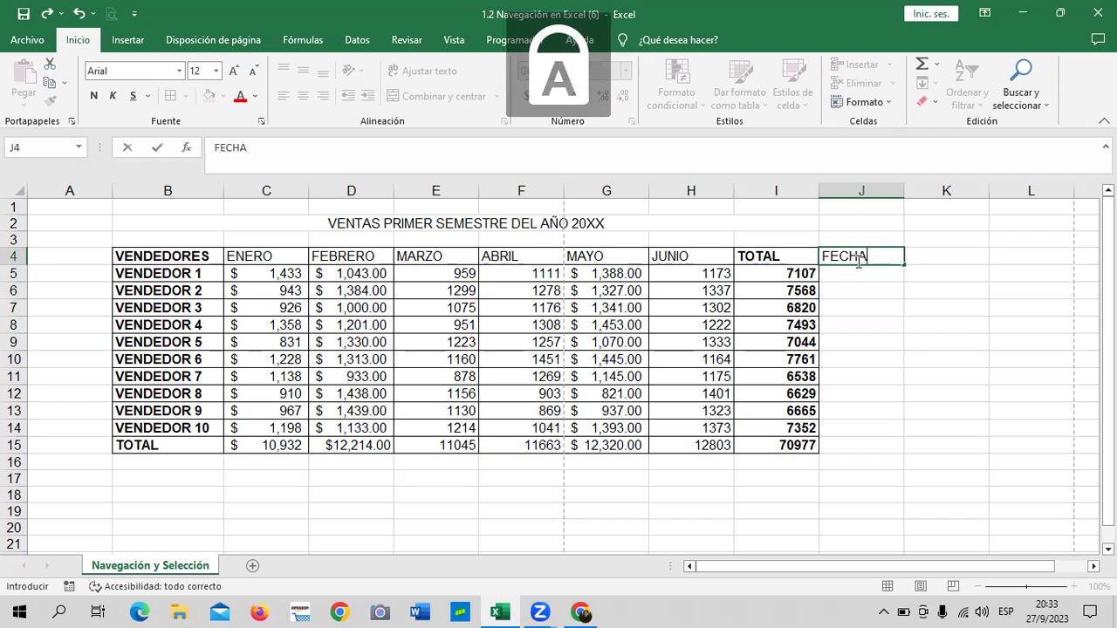
{"action": "type", "text": "S"}
{"action": "key", "text": "Return"}
Extend all cell borders down the FECHAS column J4:J15.
{"action": "left_click", "coordinate": [887, 338]}
{"action": "left_click_drag", "start_coordinate": [861, 255], "coordinate": [868, 447]}
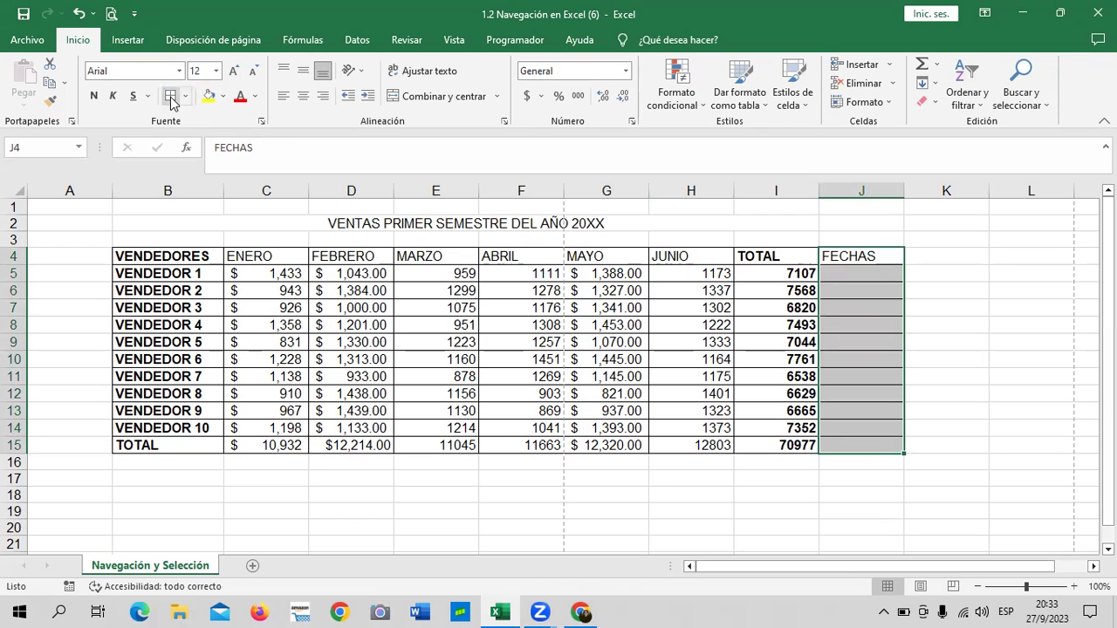
{"action": "left_click", "coordinate": [994, 345]}
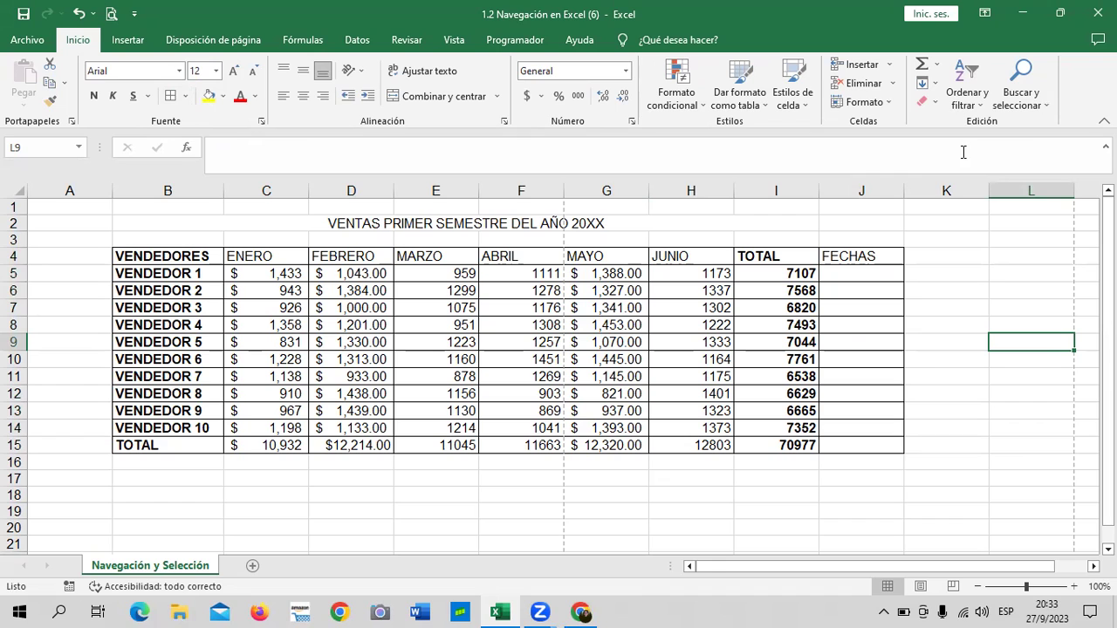
Type 25/9/23 into J5 and confirm it is stored as Fecha 25/9/2023.
{"action": "left_click", "coordinate": [860, 273]}
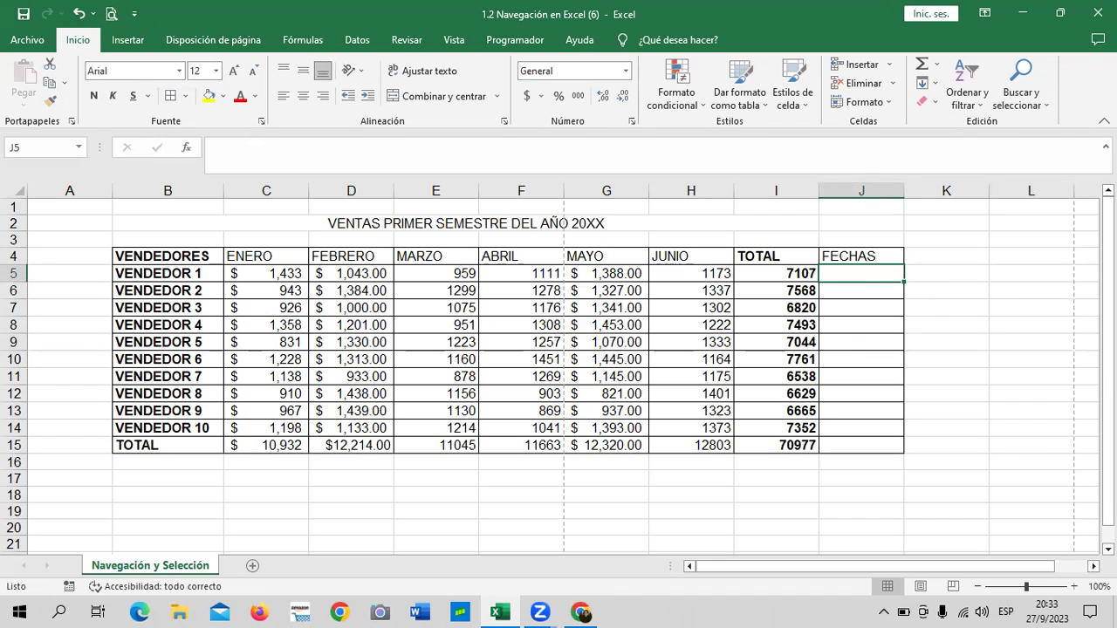
{"action": "type", "text": "25/"}
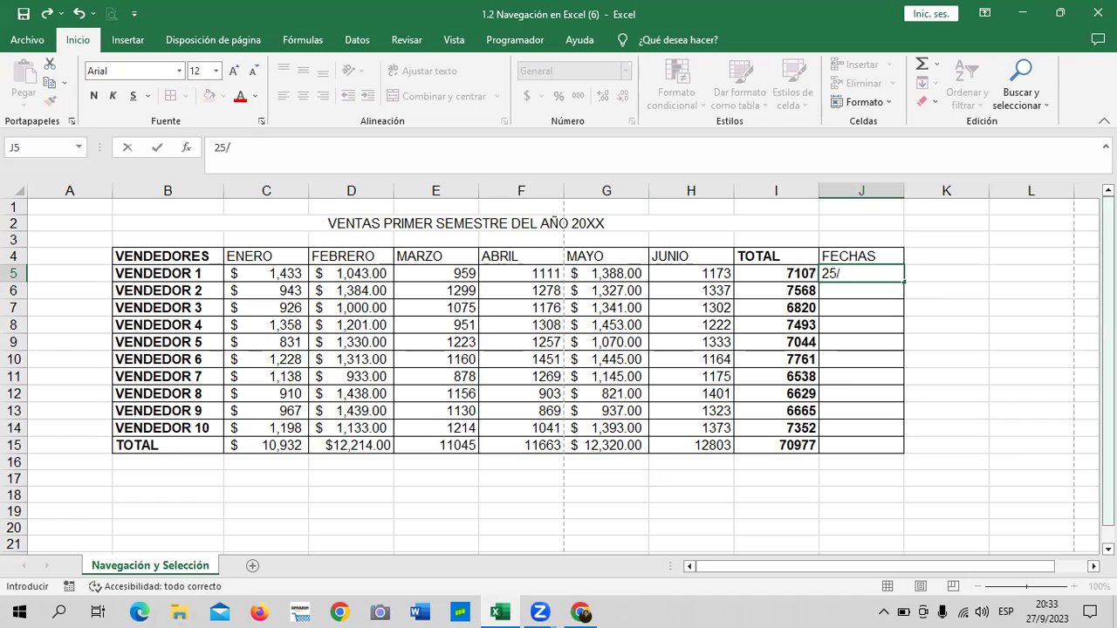
{"action": "type", "text": "9/23"}
{"action": "key", "text": "Return"}
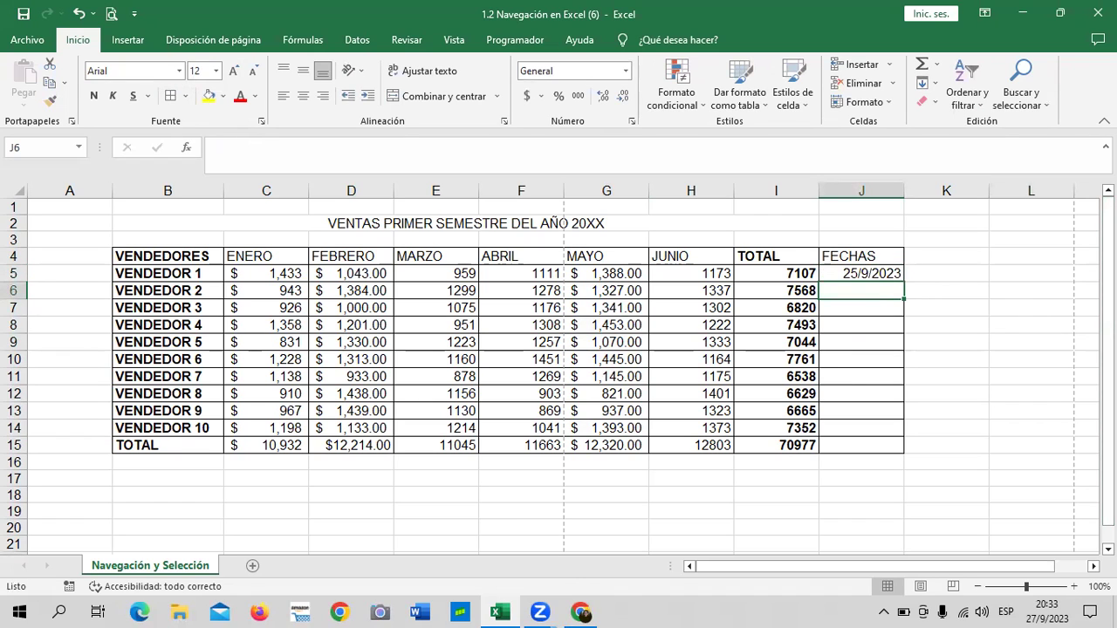
{"action": "left_click", "coordinate": [984, 276]}
{"action": "left_click", "coordinate": [858, 276]}
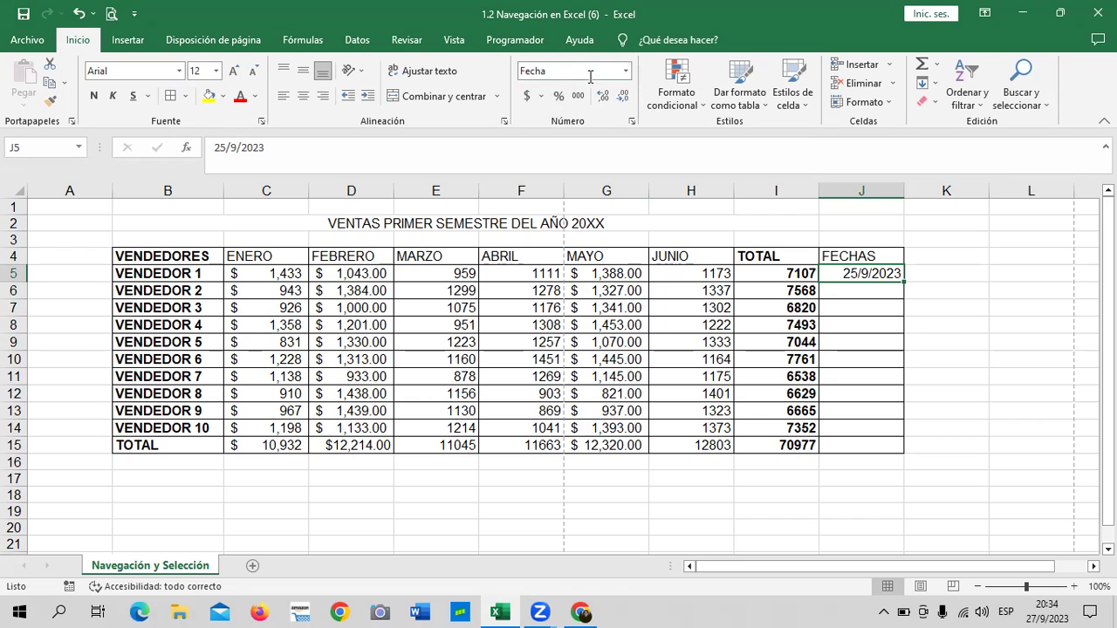
{"action": "left_click", "coordinate": [857, 289]}
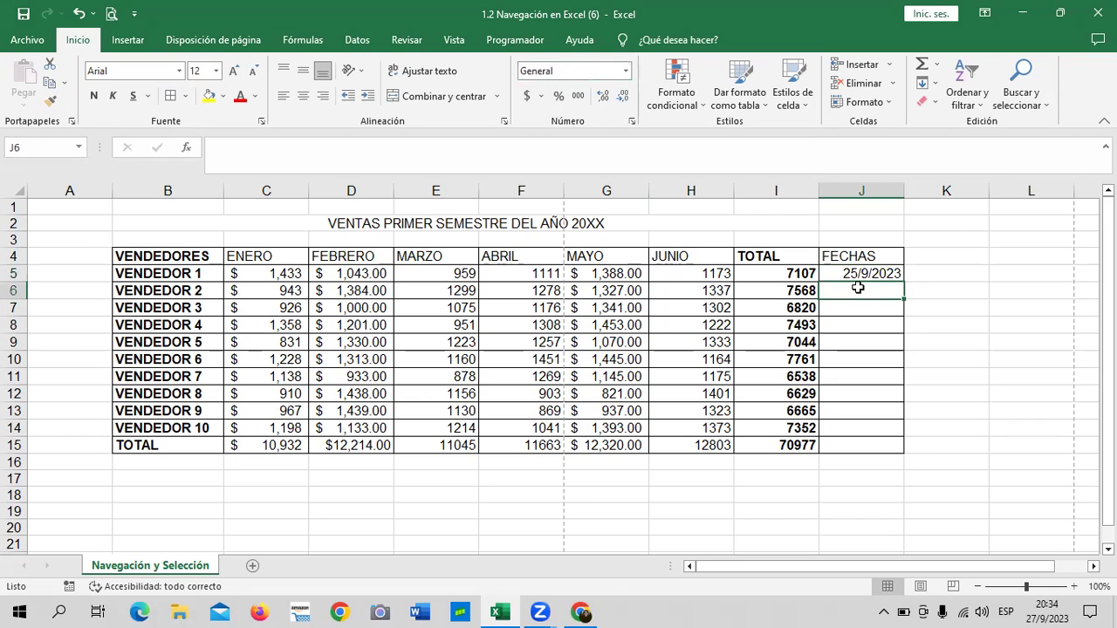
{"action": "left_click", "coordinate": [1001, 316]}
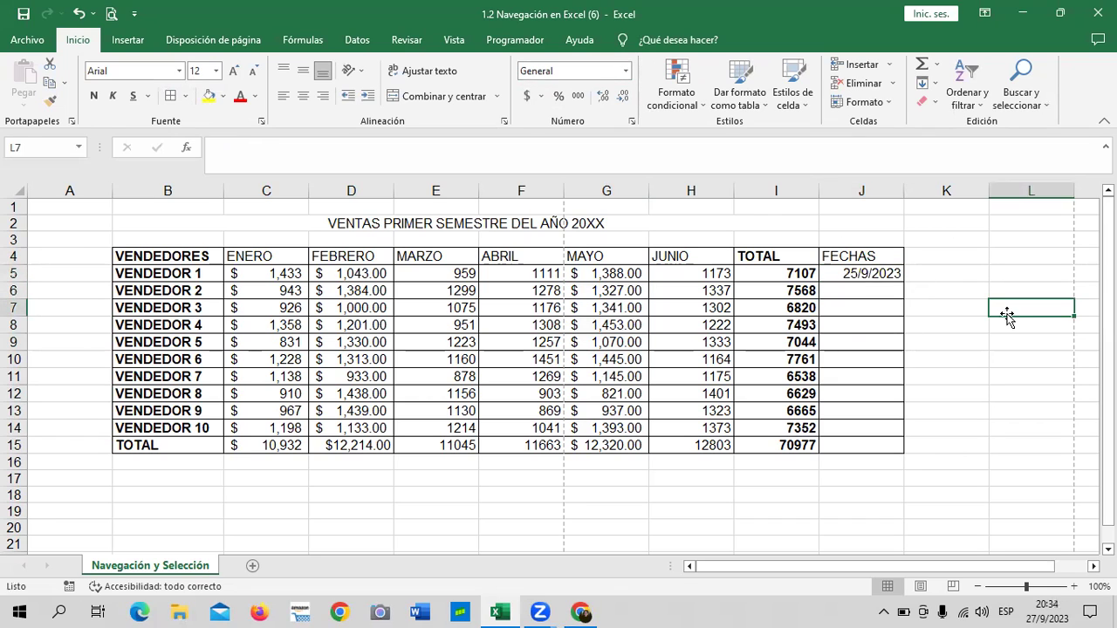
{"action": "left_click", "coordinate": [864, 273]}
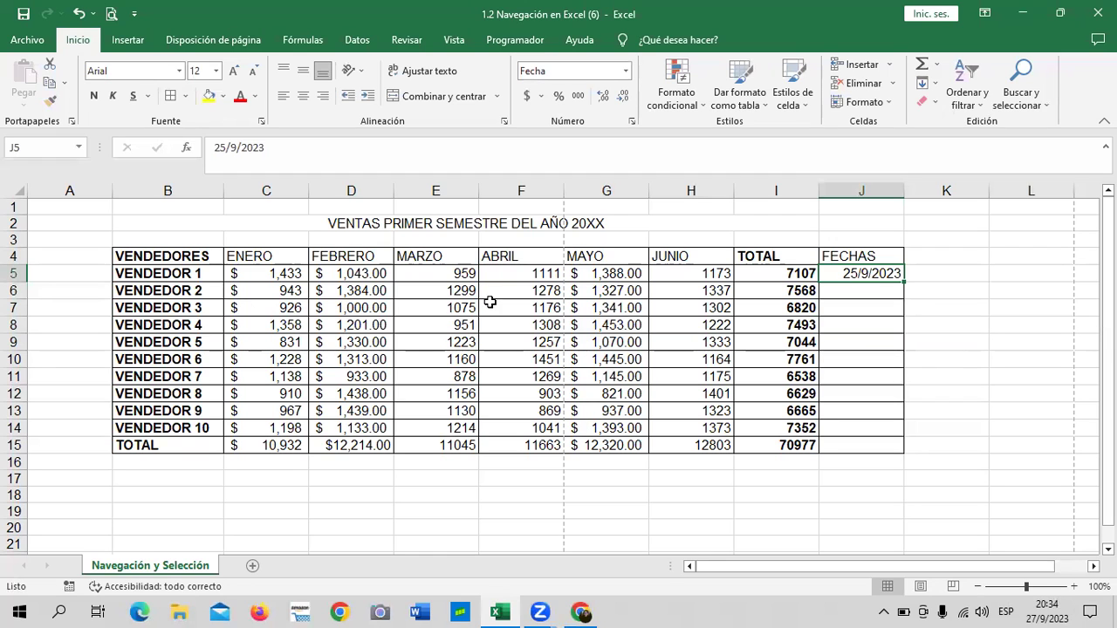
Set B5:J15 to General format, turning J5's date into 45194.
{"action": "left_click_drag", "start_coordinate": [157, 273], "coordinate": [864, 445]}
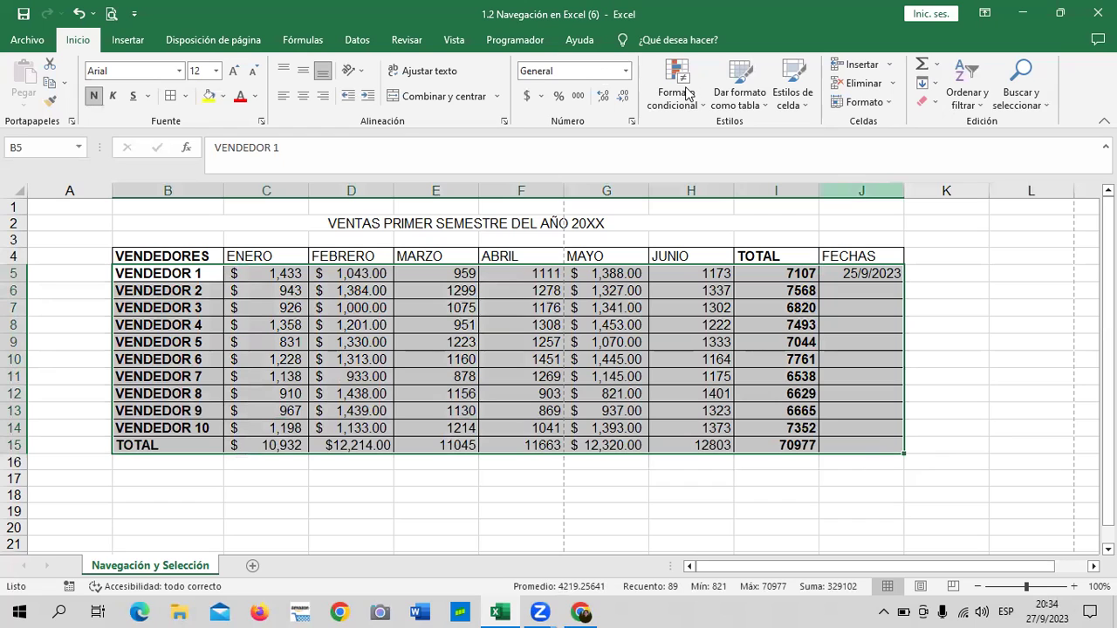
{"action": "left_click", "coordinate": [626, 70]}
{"action": "left_click", "coordinate": [603, 100]}
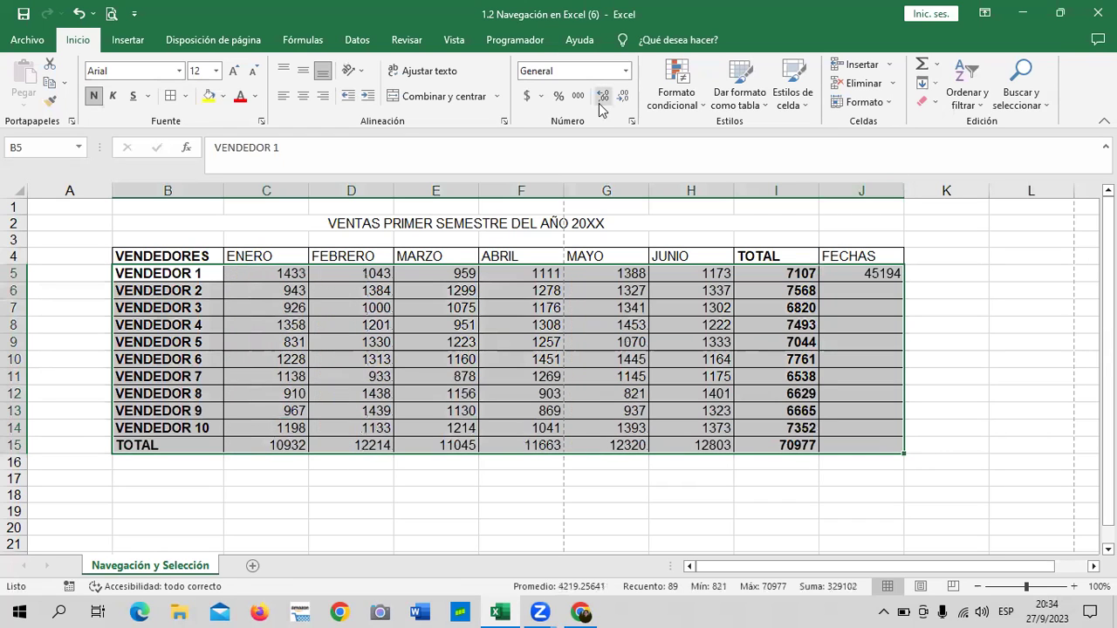
{"action": "left_click", "coordinate": [838, 425]}
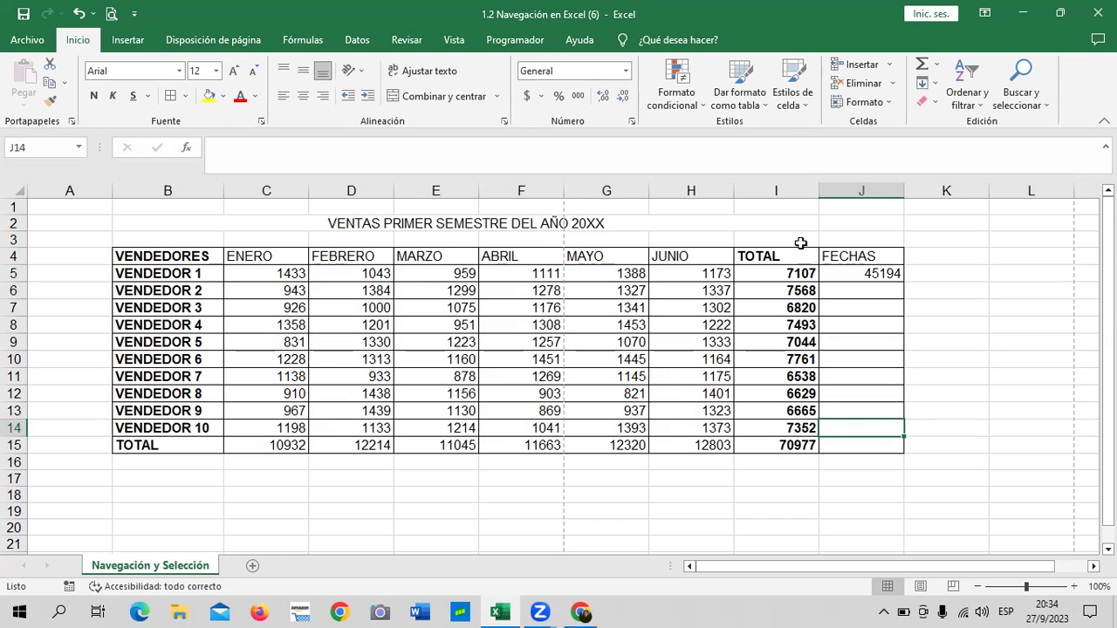
{"action": "left_click", "coordinate": [831, 275]}
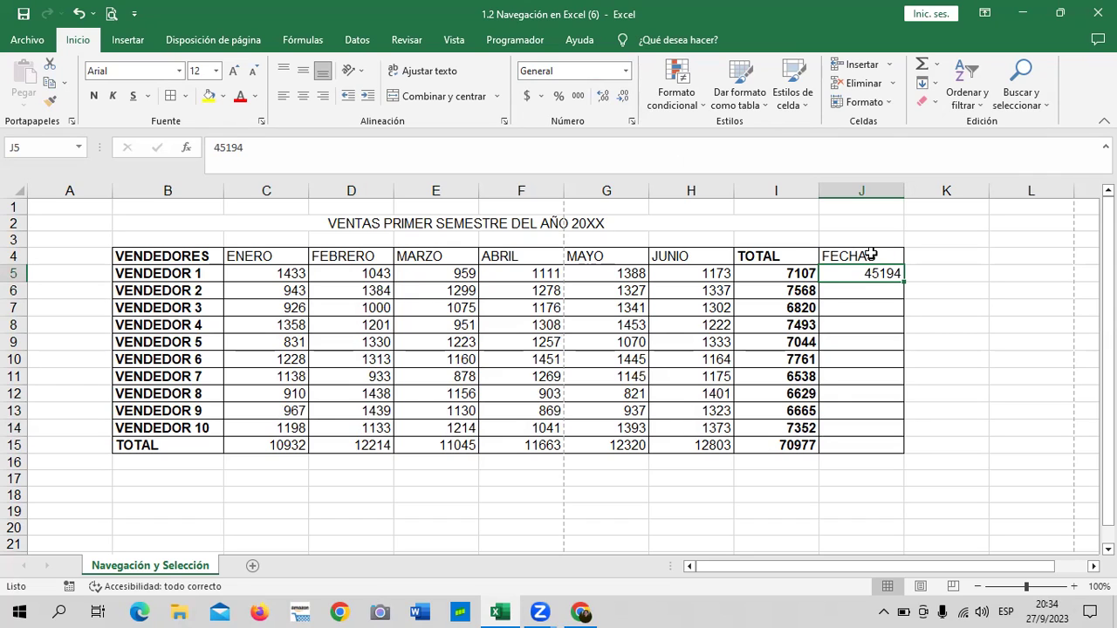
Apply Contabilidad format to the FECHAS cells J5:J15.
{"action": "left_click", "coordinate": [867, 254]}
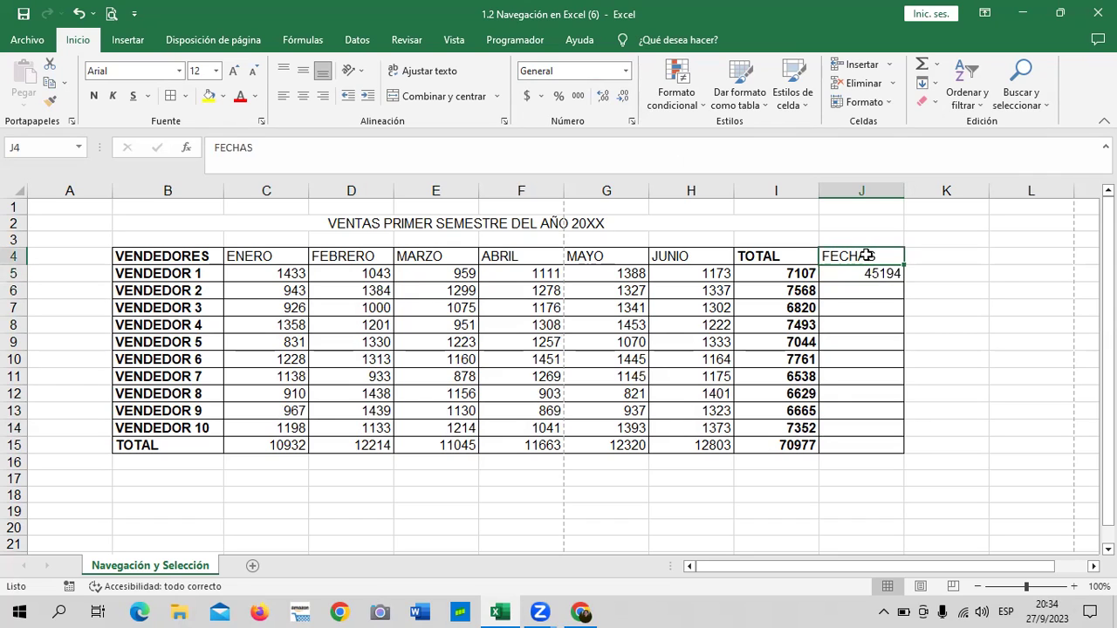
{"action": "left_click", "coordinate": [857, 272]}
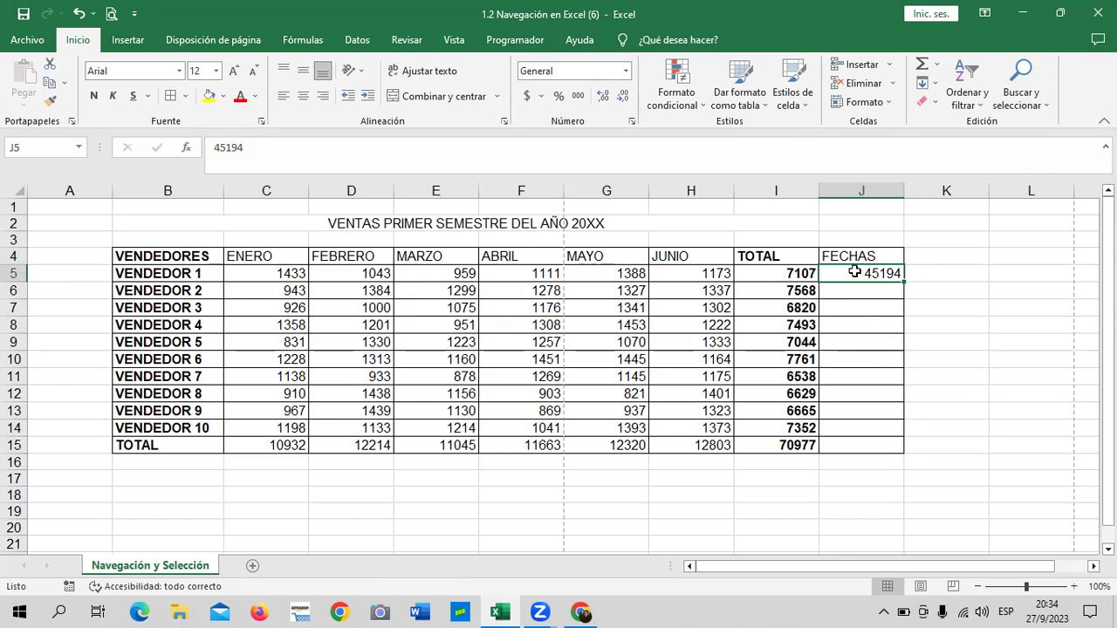
{"action": "left_click_drag", "start_coordinate": [855, 273], "coordinate": [861, 444]}
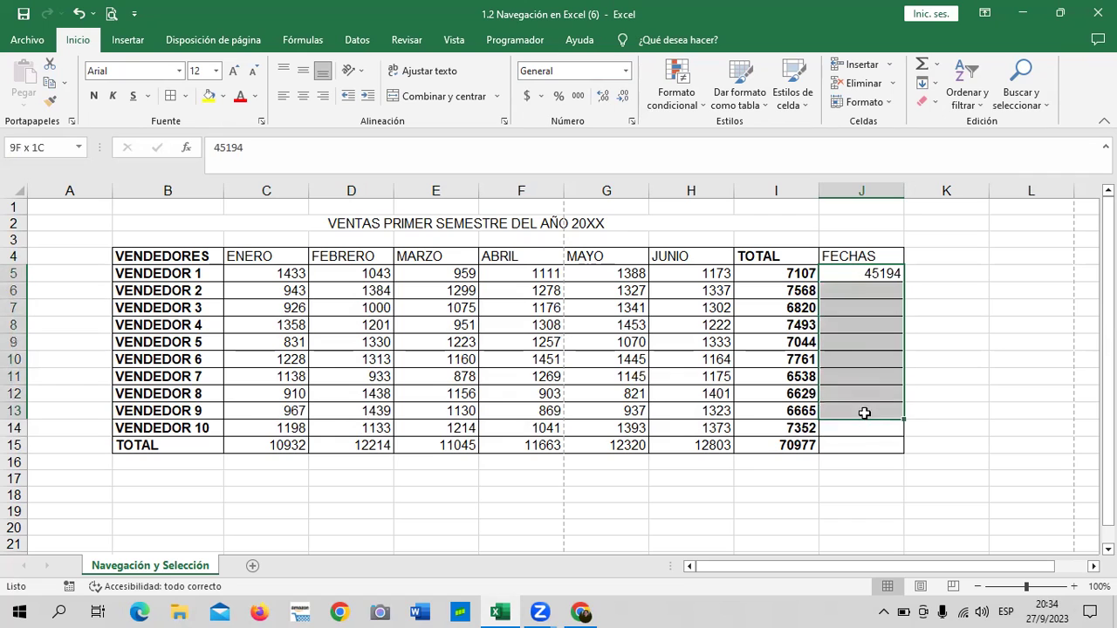
{"action": "left_click", "coordinate": [625, 70]}
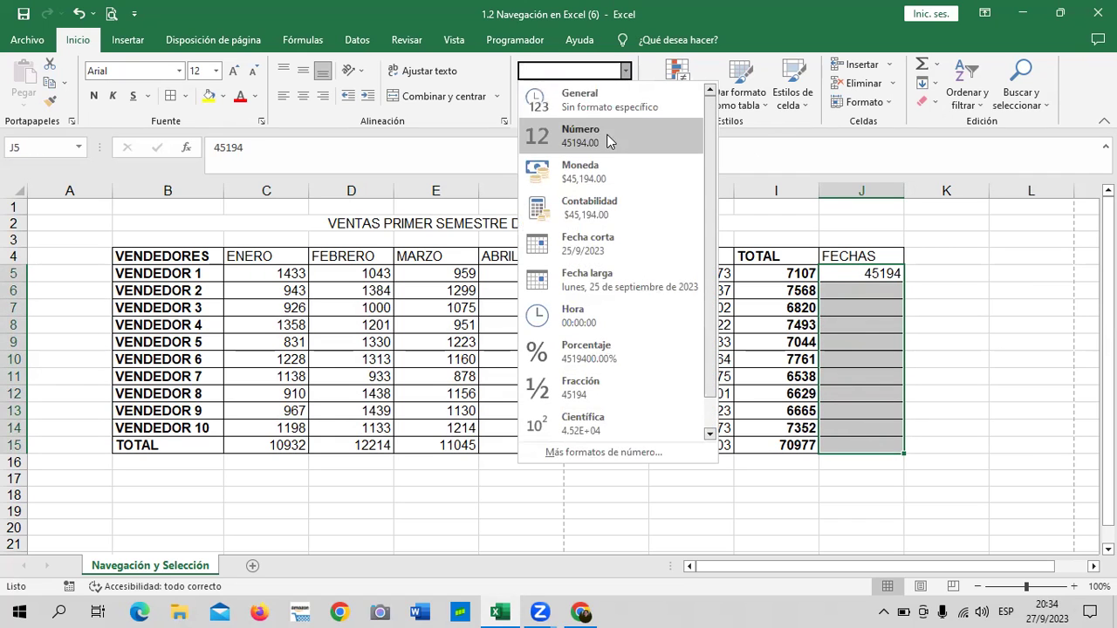
{"action": "left_click", "coordinate": [632, 210]}
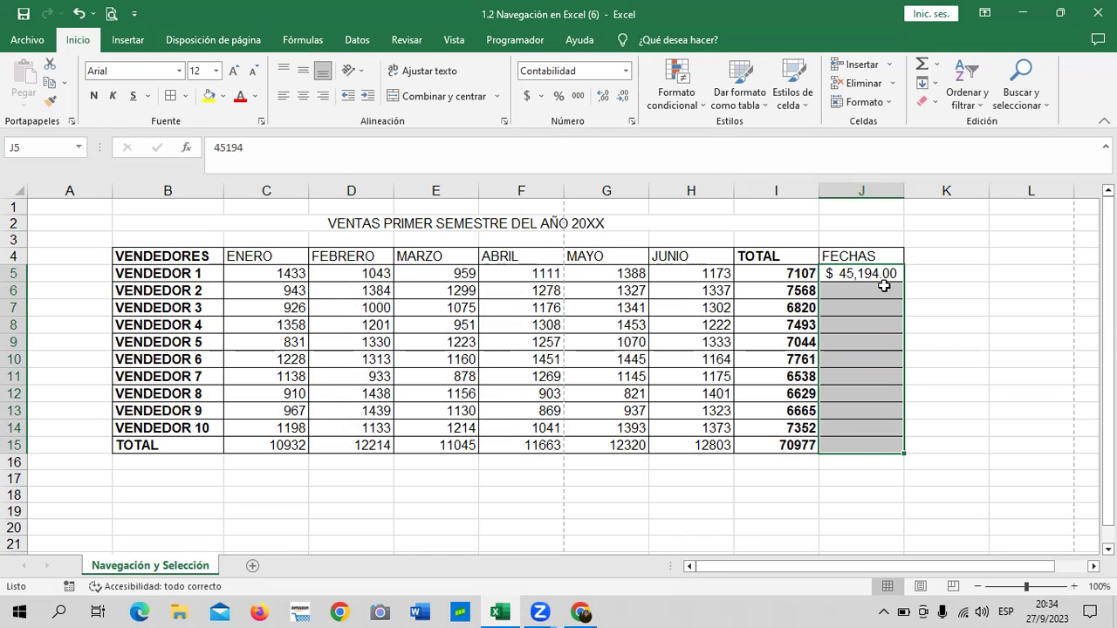
{"action": "left_click", "coordinate": [998, 269]}
Switch J5:J15 to Fecha corta so J5 shows 25/9/2023.
{"action": "left_click_drag", "start_coordinate": [870, 270], "coordinate": [864, 445]}
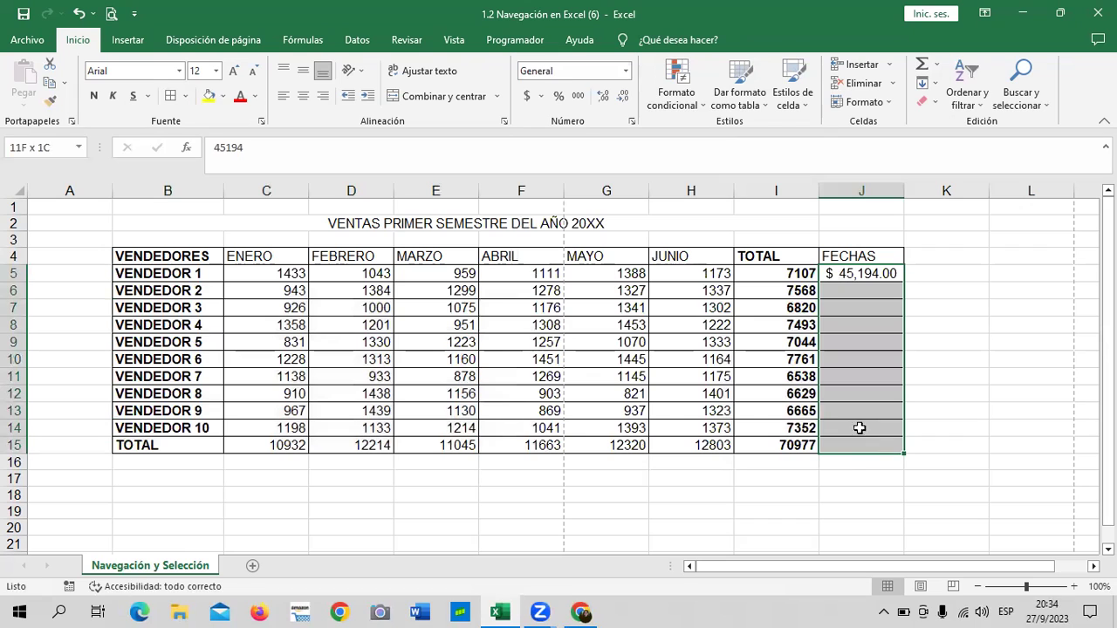
{"action": "left_click", "coordinate": [625, 72]}
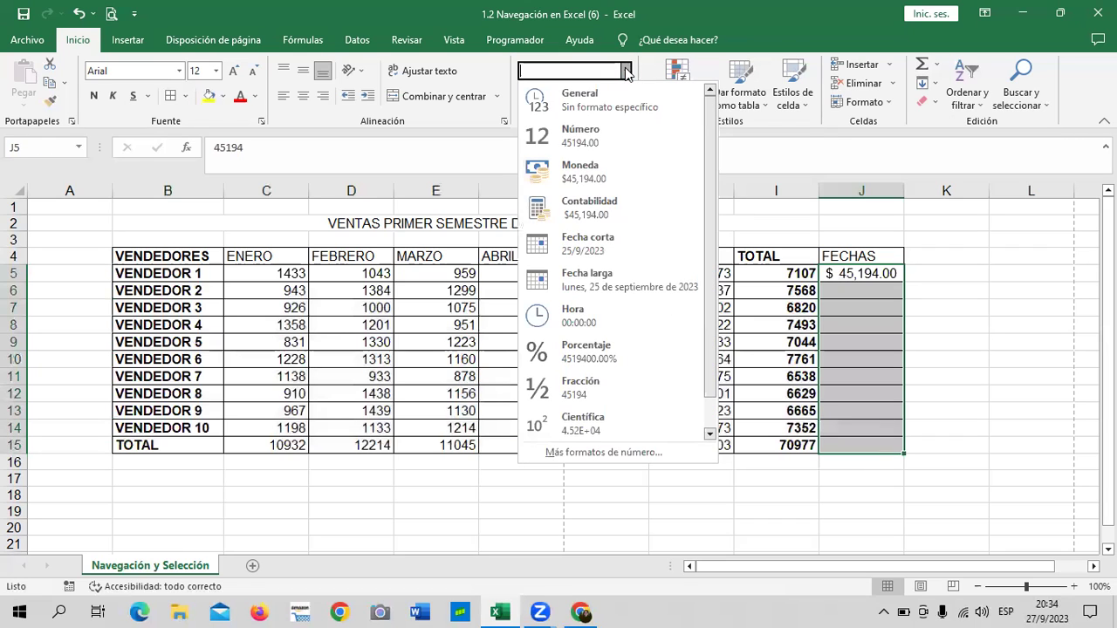
{"action": "left_click", "coordinate": [636, 237]}
{"action": "left_click", "coordinate": [993, 321]}
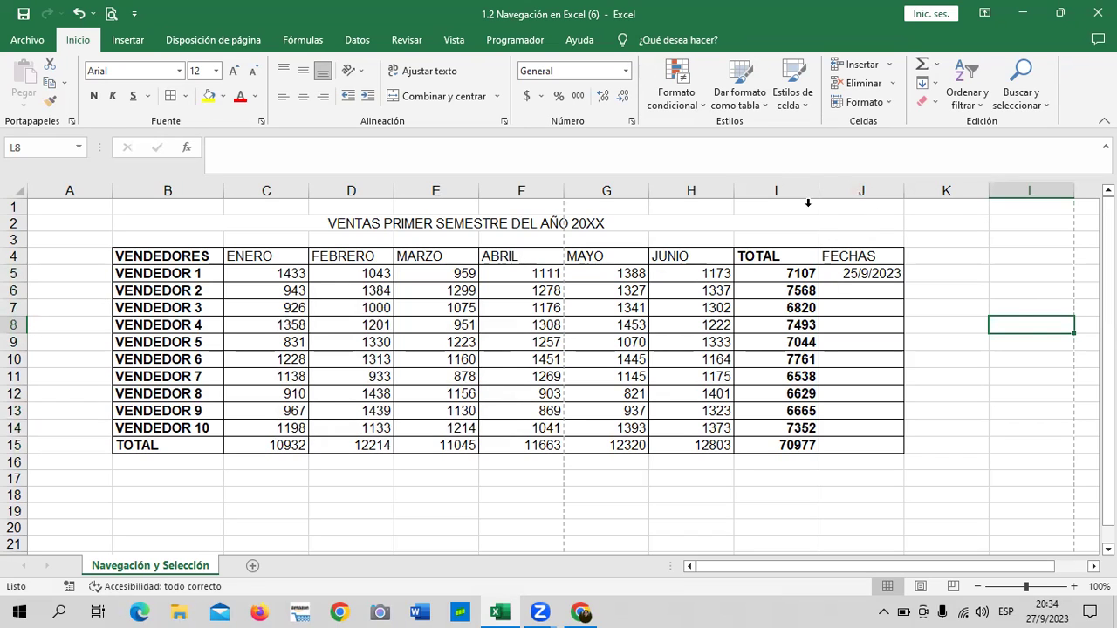
Apply the two-decimal dollar accounting format to the sales figures and totals in C5:I15.
{"action": "left_click", "coordinate": [872, 255]}
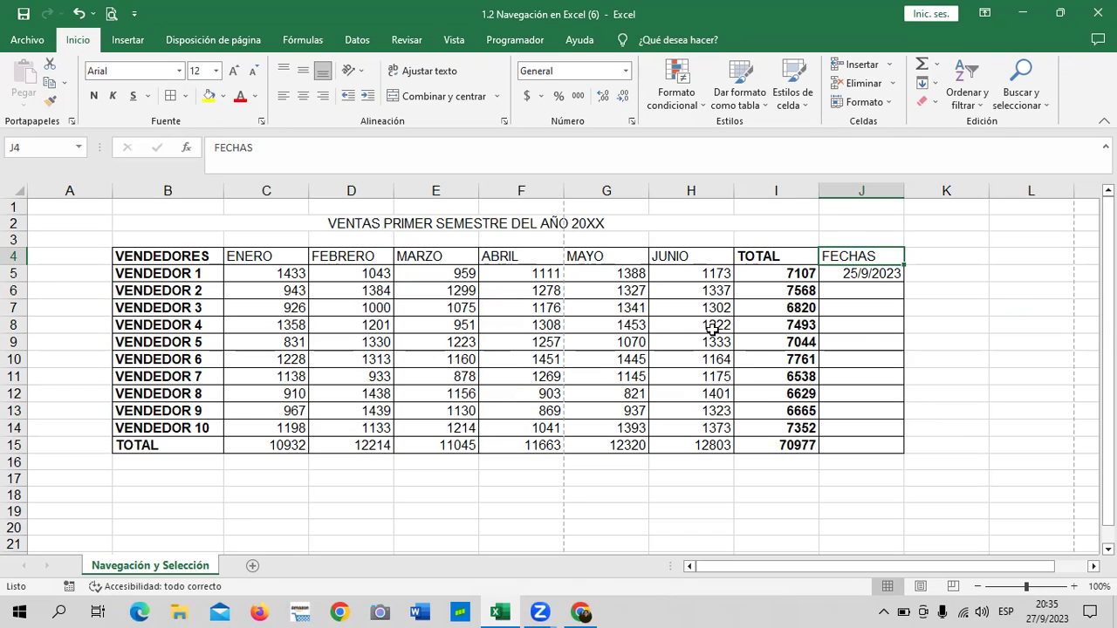
{"action": "mouse_move", "coordinate": [257, 271]}
{"action": "left_mouse_down"}
{"action": "mouse_move", "coordinate": [421, 439]}
{"action": "mouse_move", "coordinate": [786, 444]}
{"action": "left_mouse_up"}
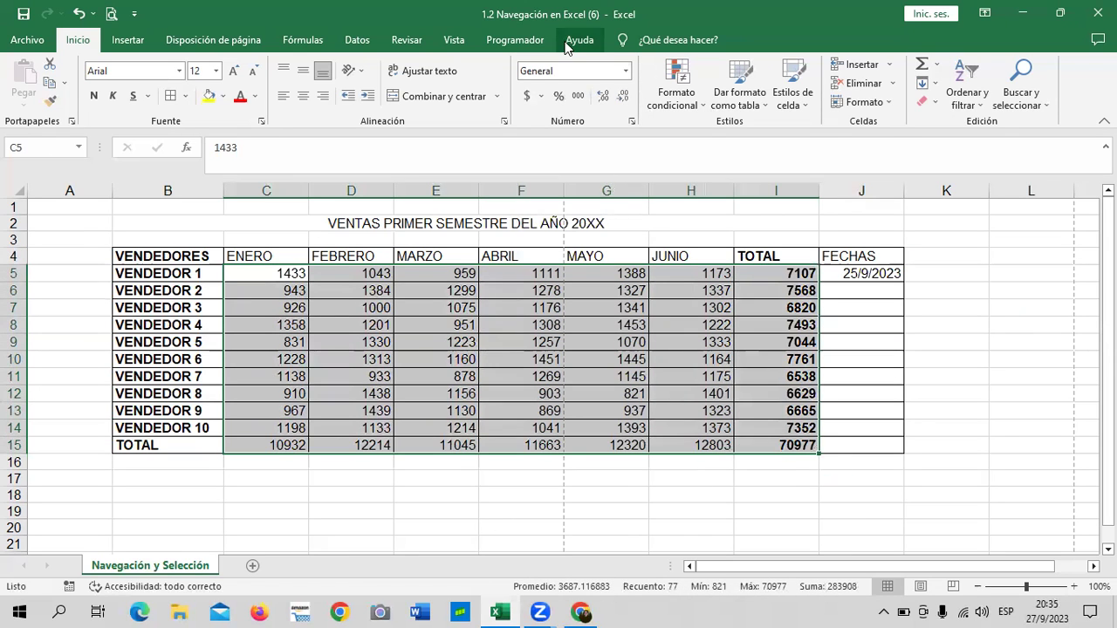
{"action": "left_click", "coordinate": [526, 98]}
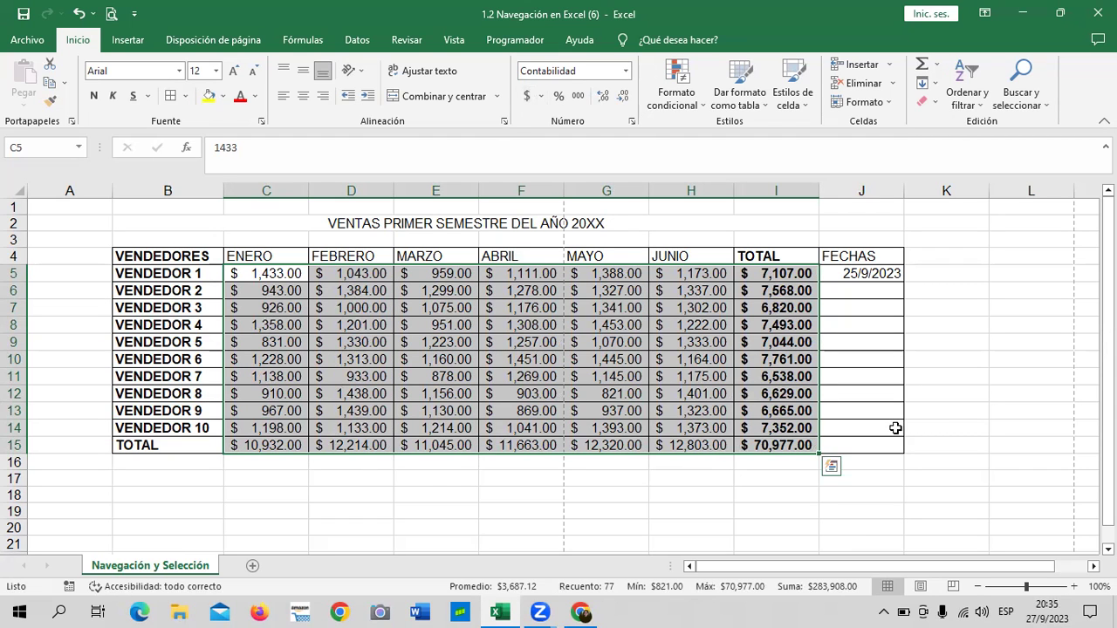
{"action": "left_click", "coordinate": [871, 443]}
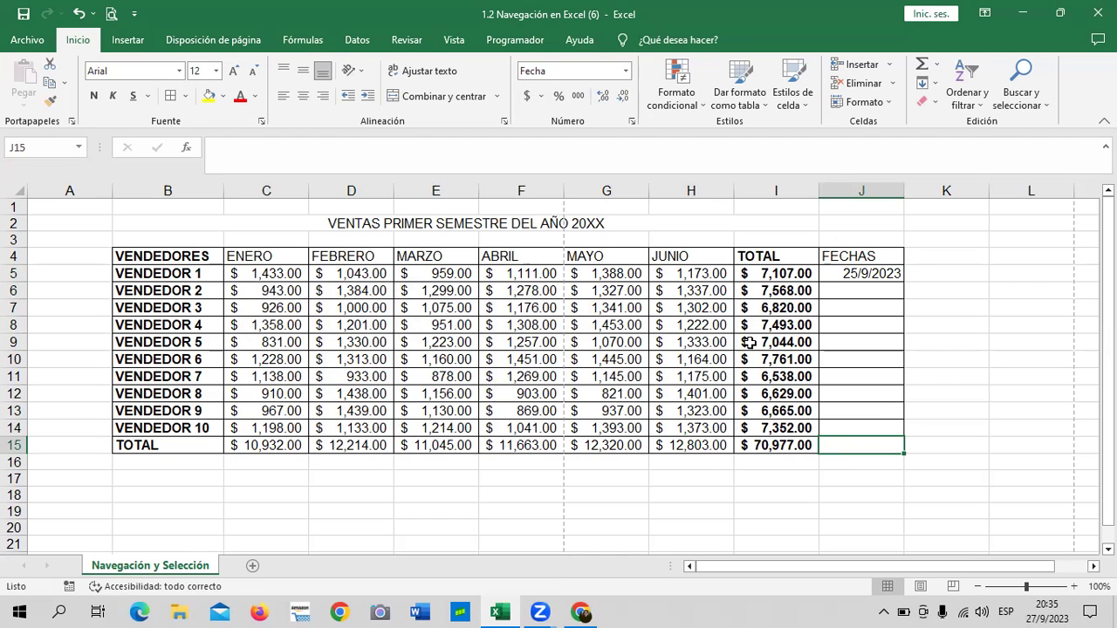
Show the 25/9/2023 date in J5 as a long date: lunes, 25 de septiembre de 2023.
{"action": "left_click", "coordinate": [858, 392]}
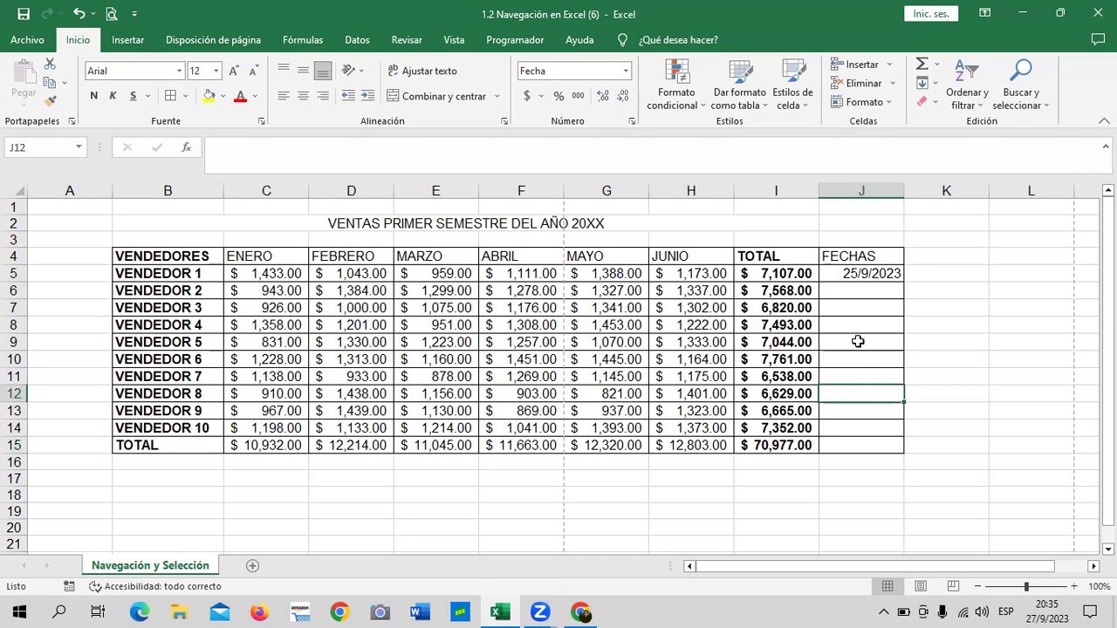
{"action": "left_click", "coordinate": [626, 71]}
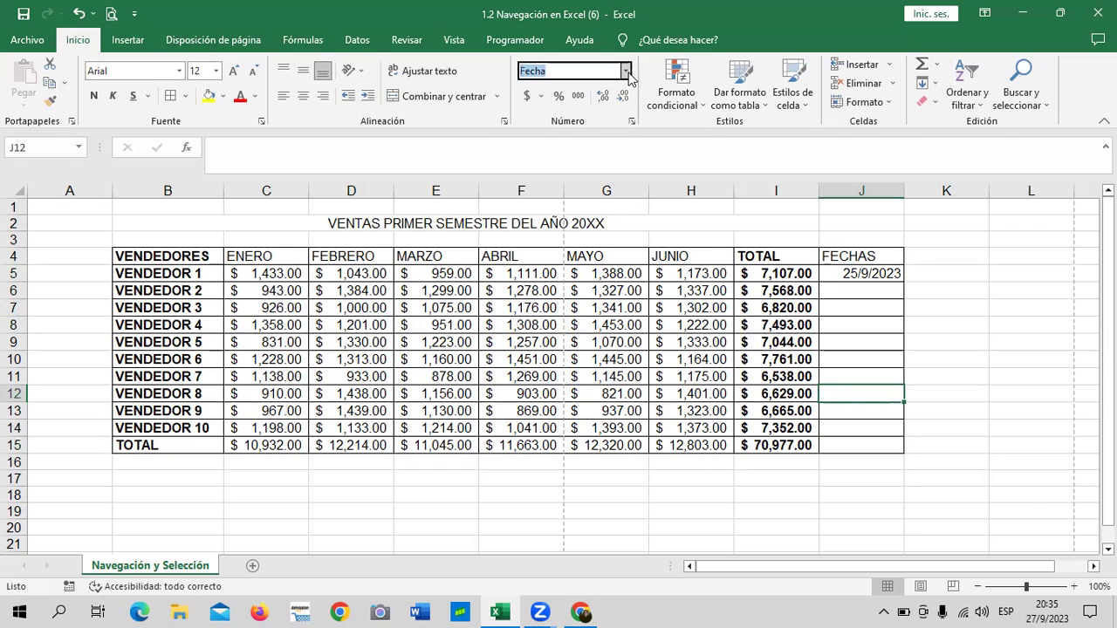
{"action": "left_click", "coordinate": [1005, 251]}
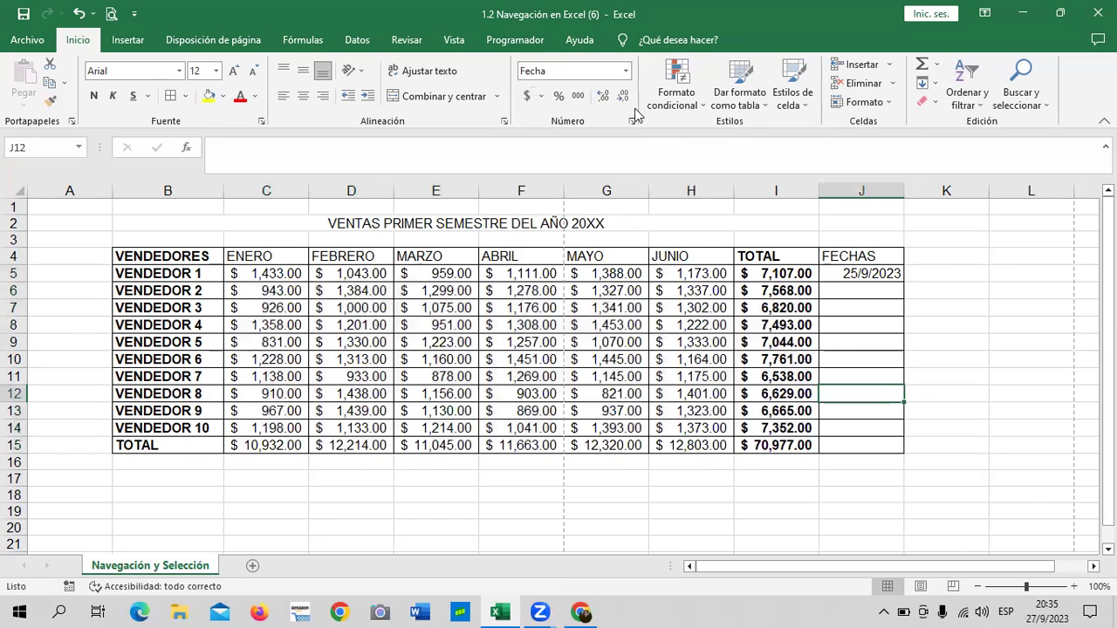
{"action": "left_click", "coordinate": [627, 75]}
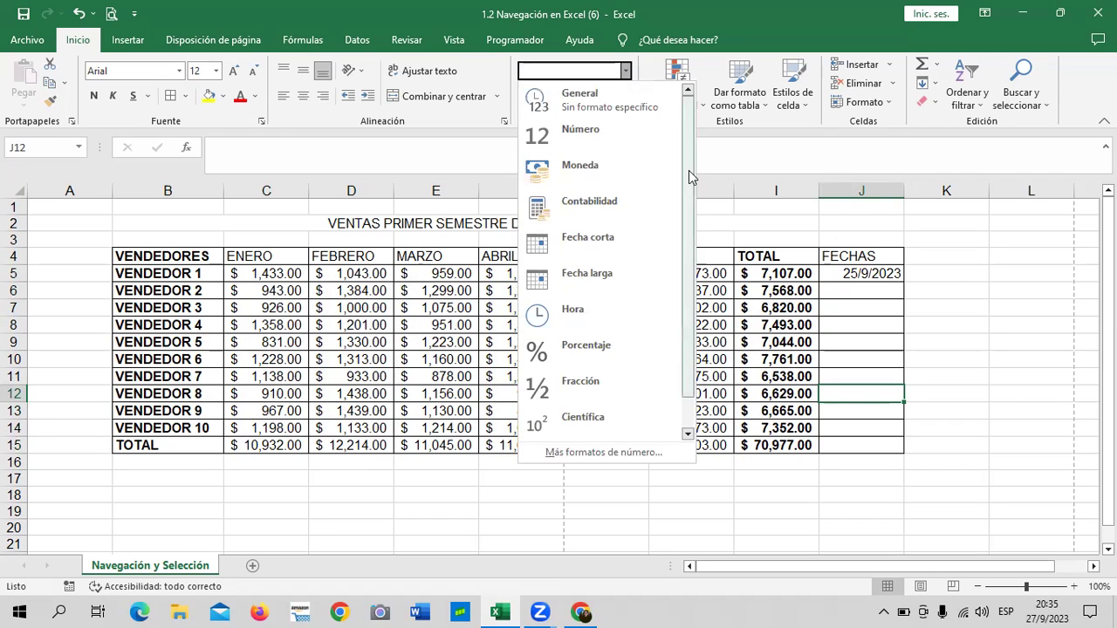
{"action": "left_click_drag", "start_coordinate": [688, 170], "coordinate": [690, 221]}
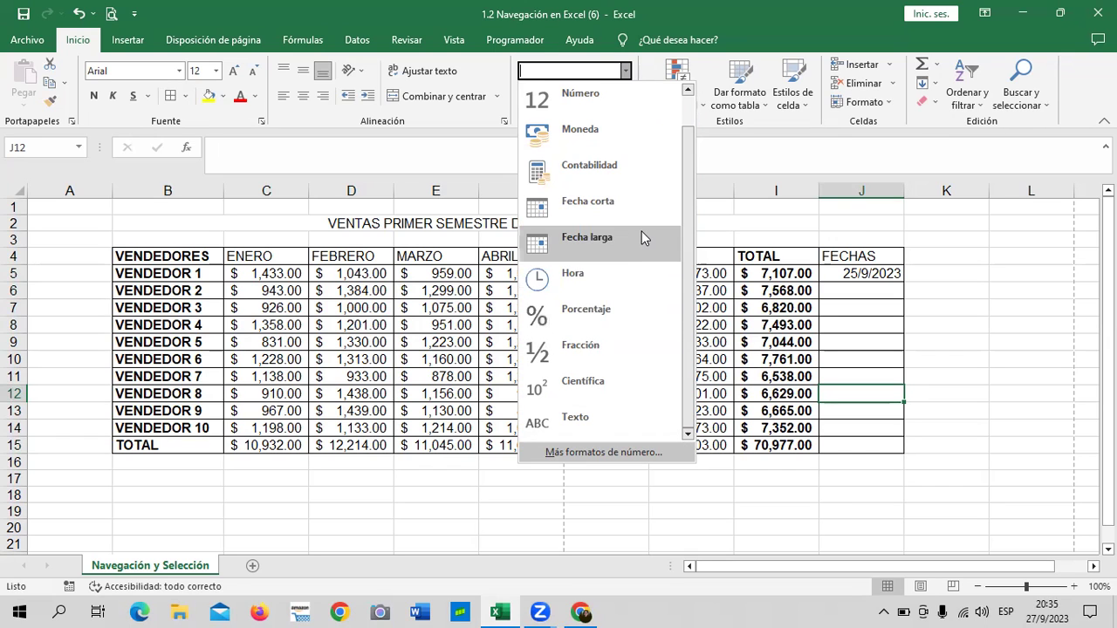
{"action": "left_click", "coordinate": [860, 273]}
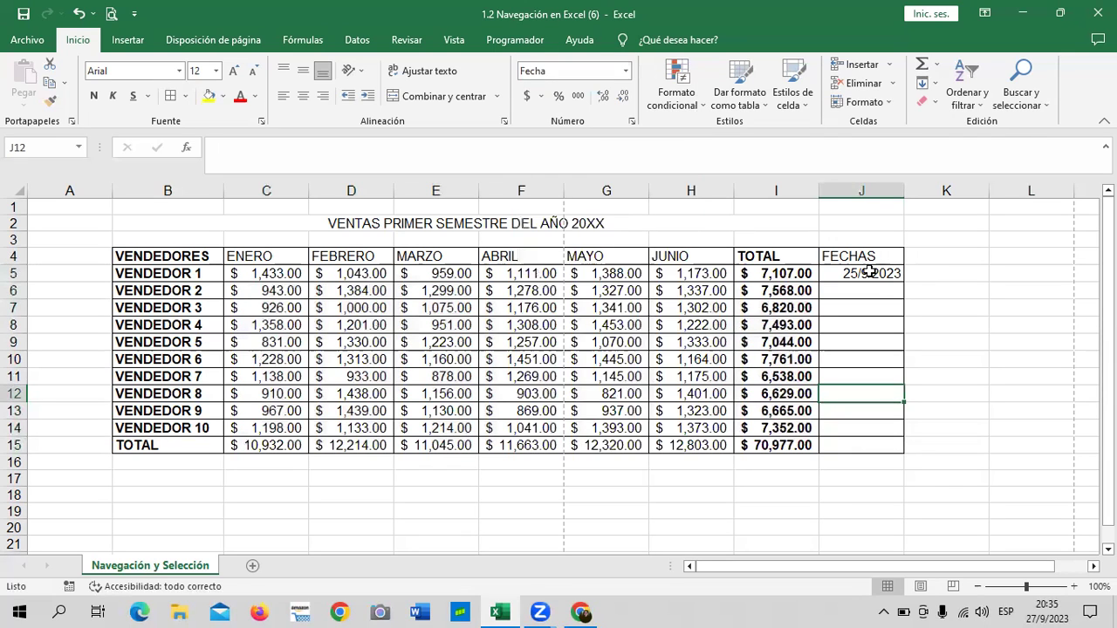
{"action": "left_click", "coordinate": [859, 273]}
{"action": "left_click", "coordinate": [626, 71]}
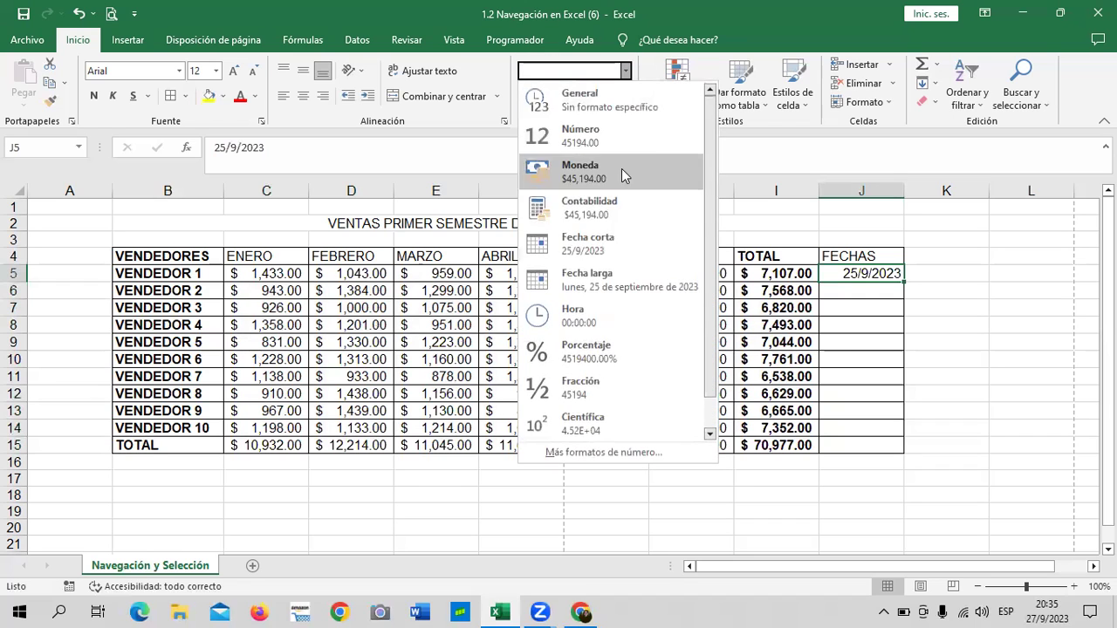
{"action": "left_click", "coordinate": [644, 285]}
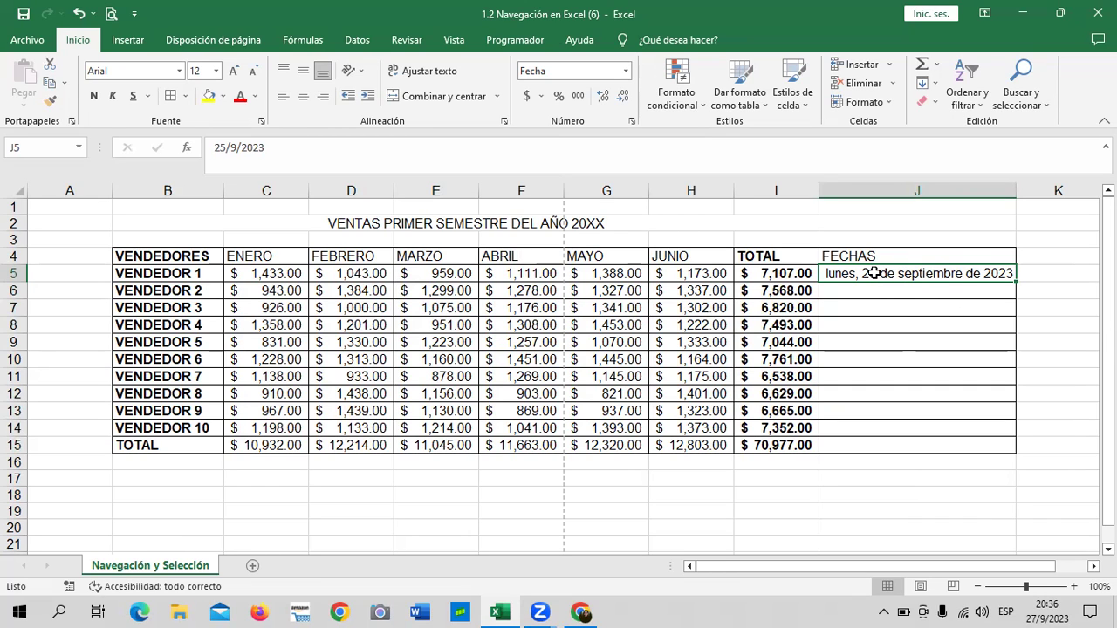
Return J5 to the short date format, 25/9/2023.
{"action": "left_click", "coordinate": [915, 414]}
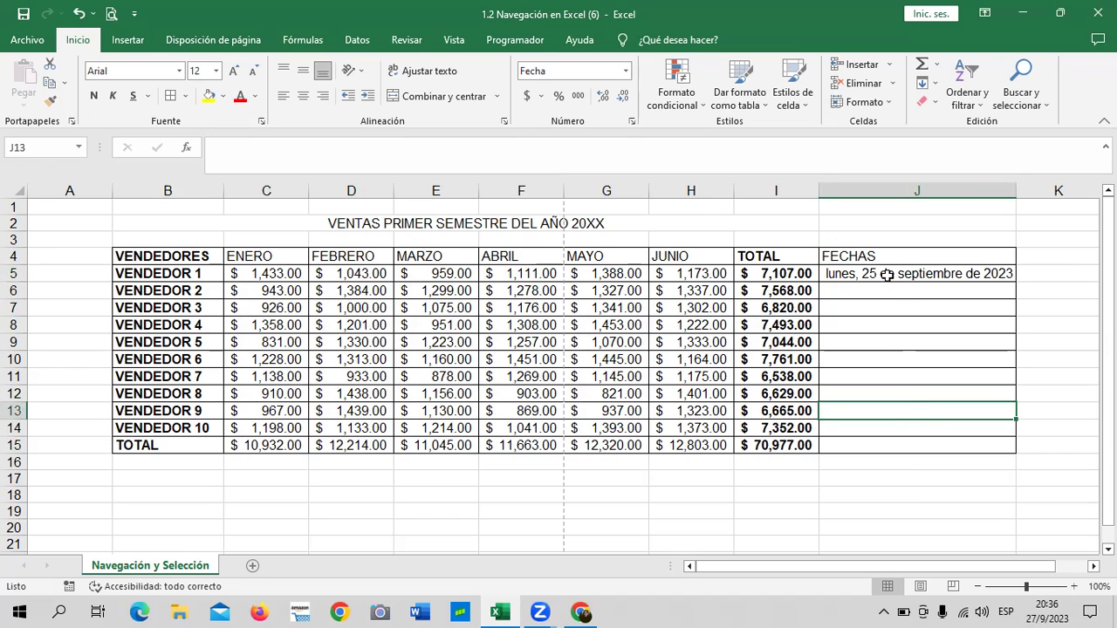
{"action": "left_click", "coordinate": [886, 276]}
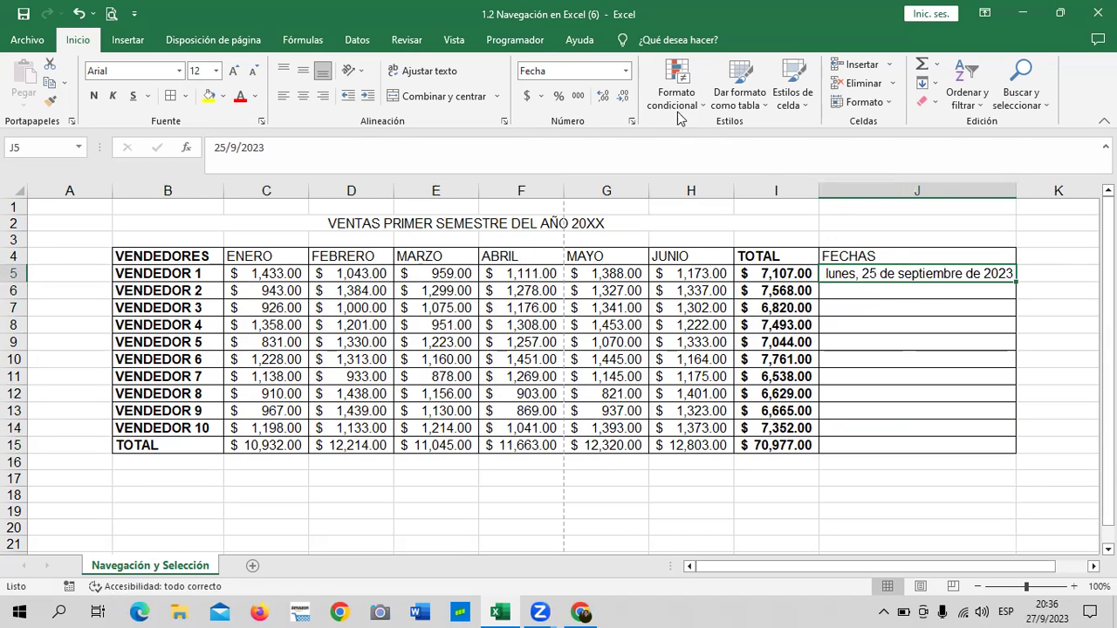
{"action": "left_click", "coordinate": [627, 73]}
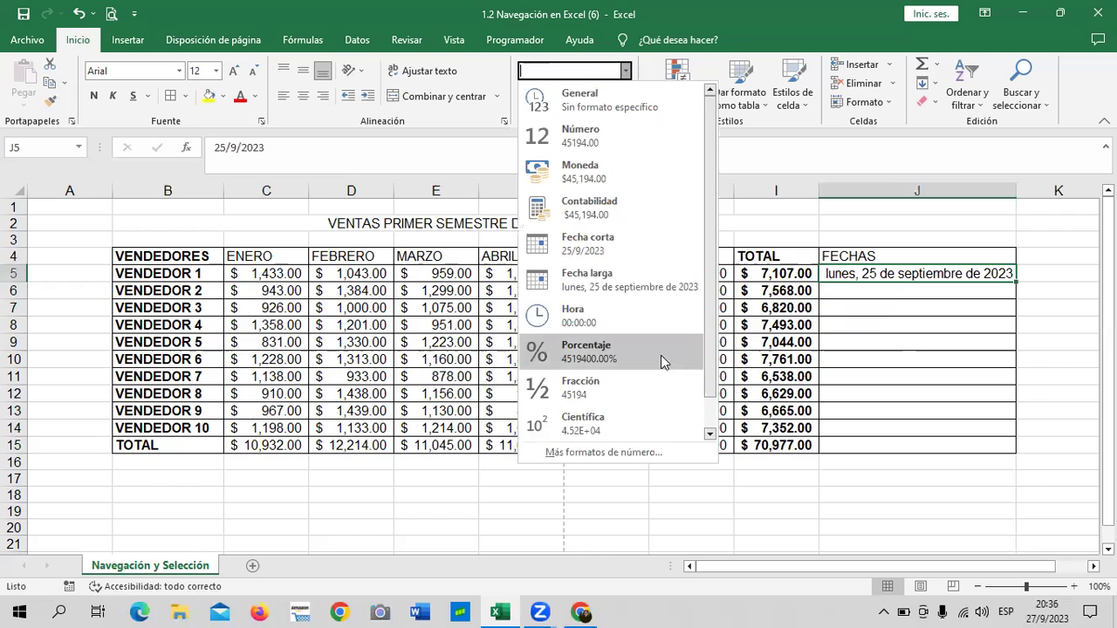
{"action": "left_click", "coordinate": [679, 243]}
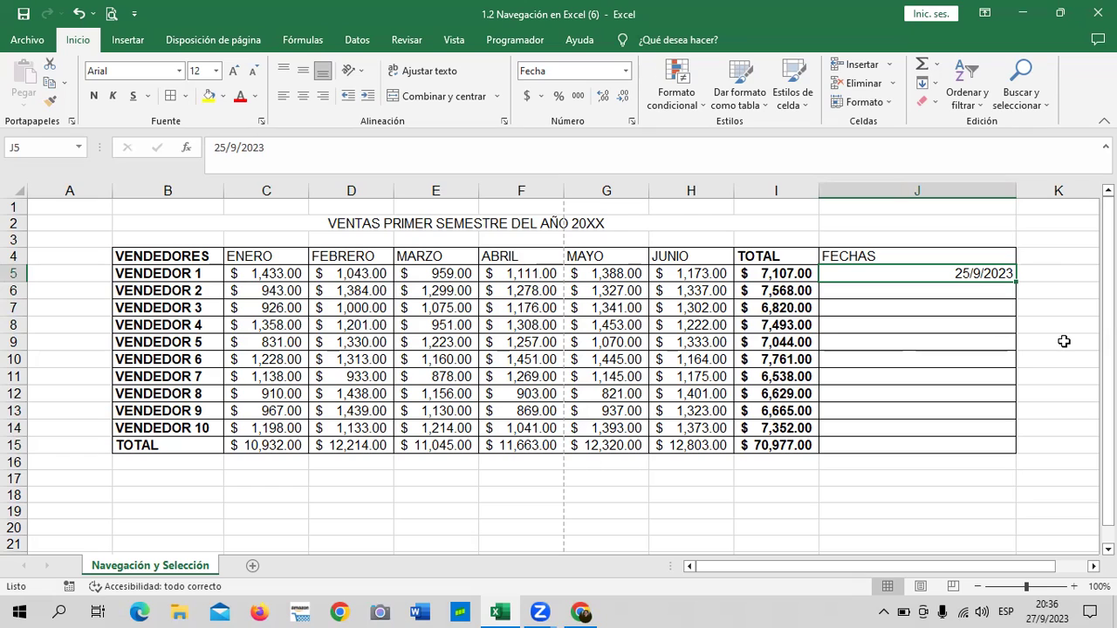
Narrow and autofit column J so FECHAS and 25/9/2023 fit snugly.
{"action": "double_click", "coordinate": [1014, 189]}
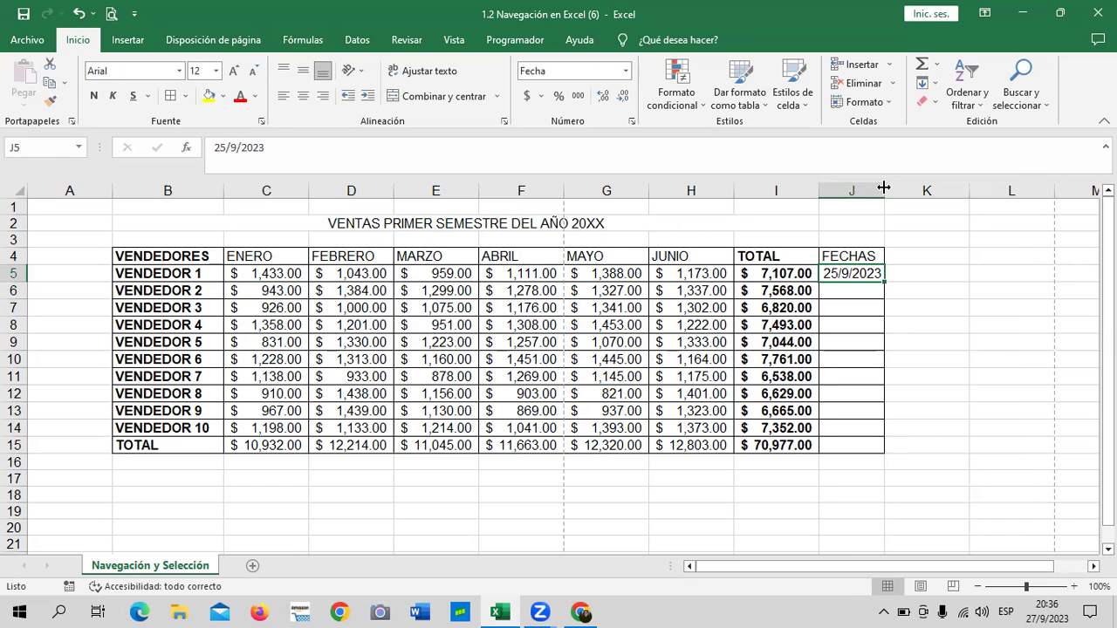
{"action": "left_click", "coordinate": [79, 14]}
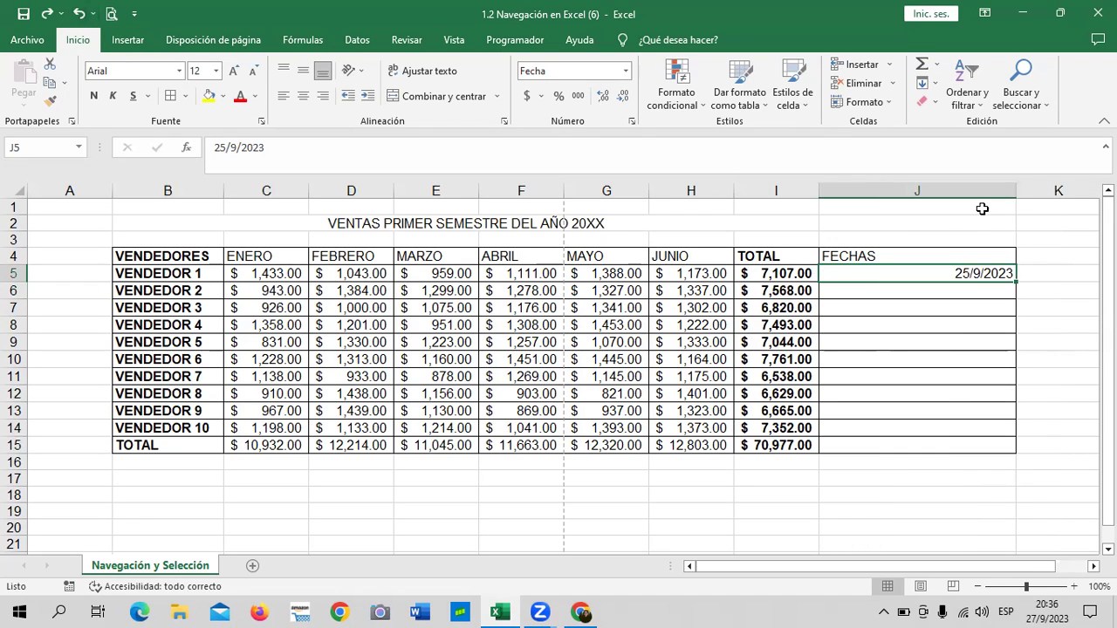
{"action": "left_click_drag", "start_coordinate": [1015, 191], "coordinate": [1016, 190]}
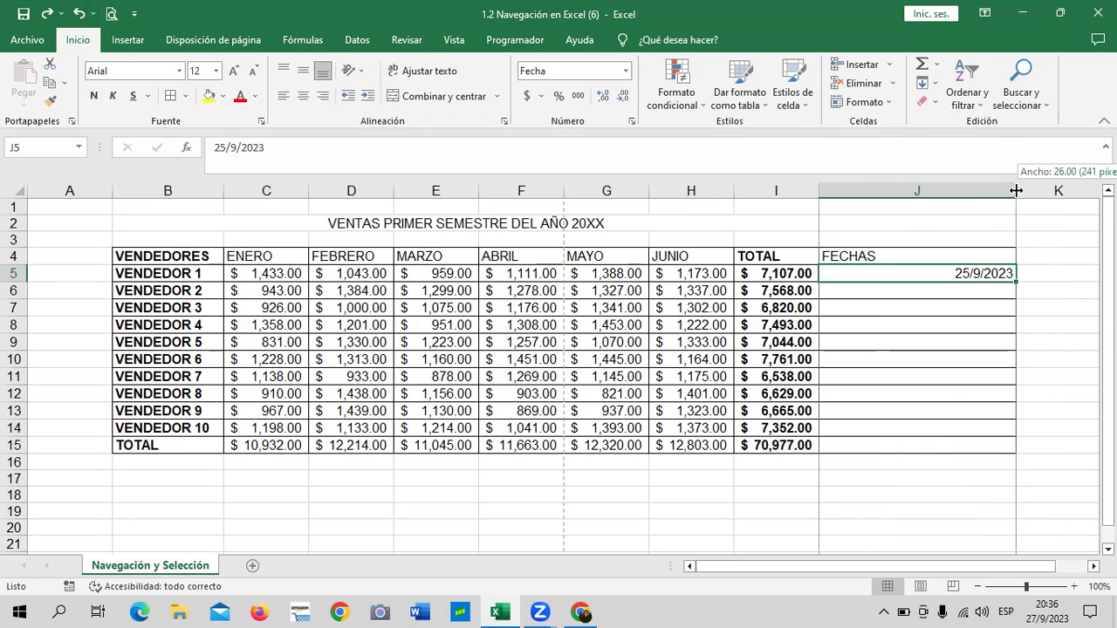
{"action": "left_click_drag", "start_coordinate": [1015, 191], "coordinate": [896, 192]}
{"action": "left_click", "coordinate": [977, 325]}
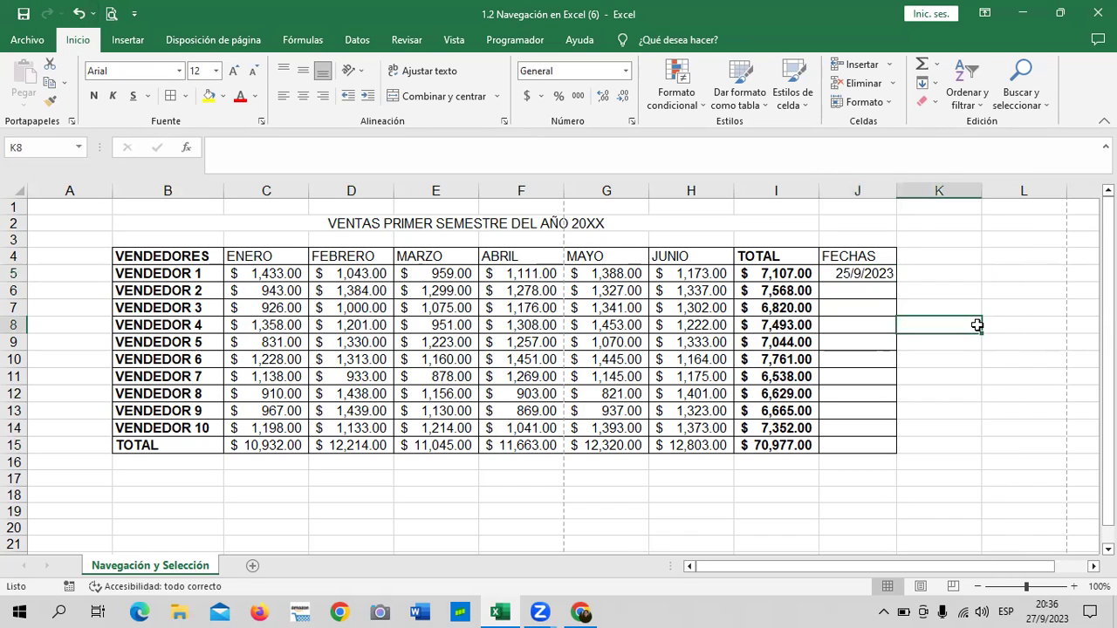
{"action": "double_click", "coordinate": [896, 190]}
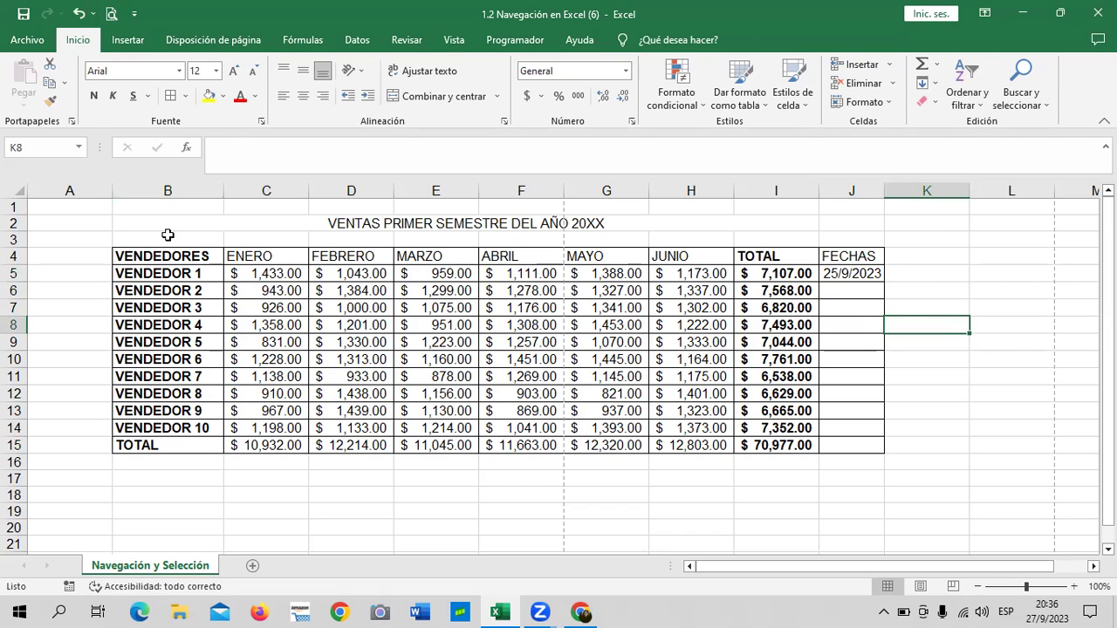
{"action": "left_click_drag", "start_coordinate": [171, 190], "coordinate": [854, 215]}
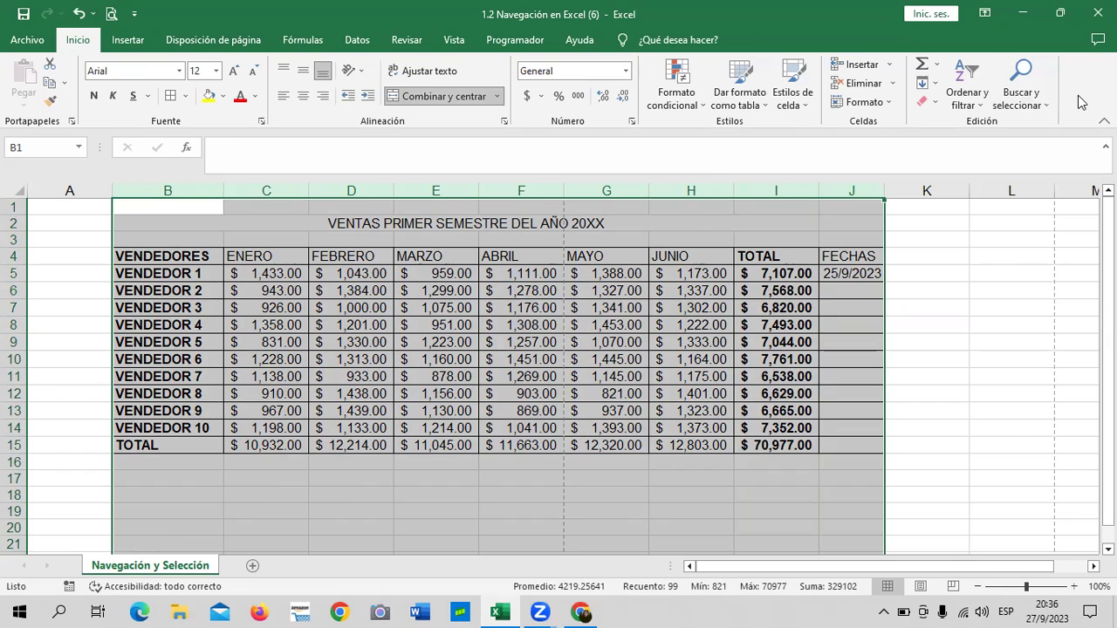
{"action": "left_click", "coordinate": [888, 68]}
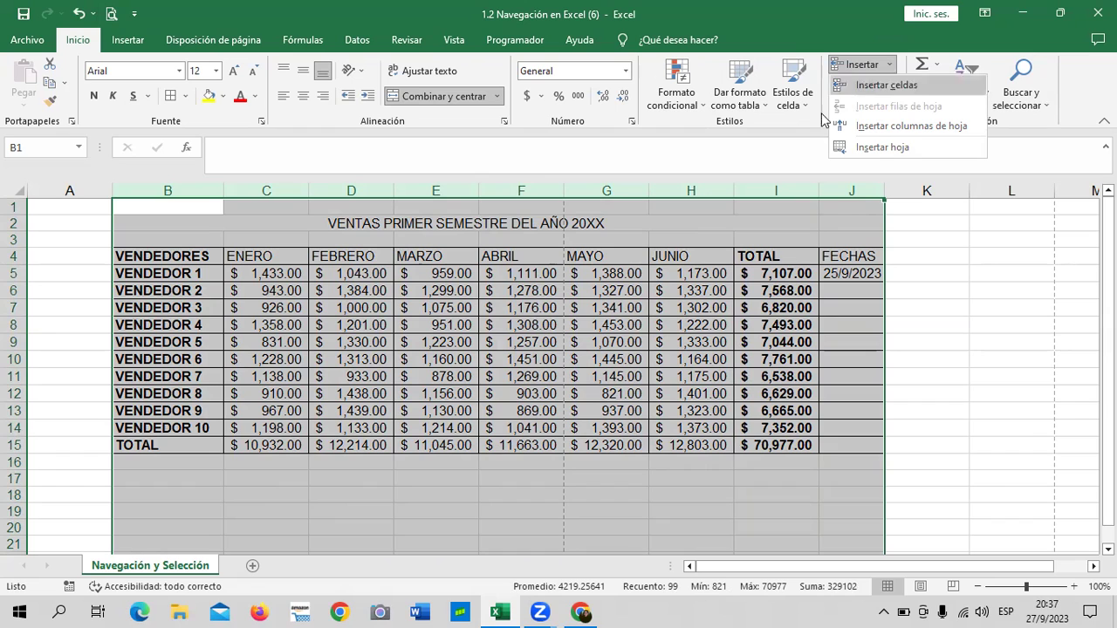
{"action": "left_click", "coordinate": [905, 70]}
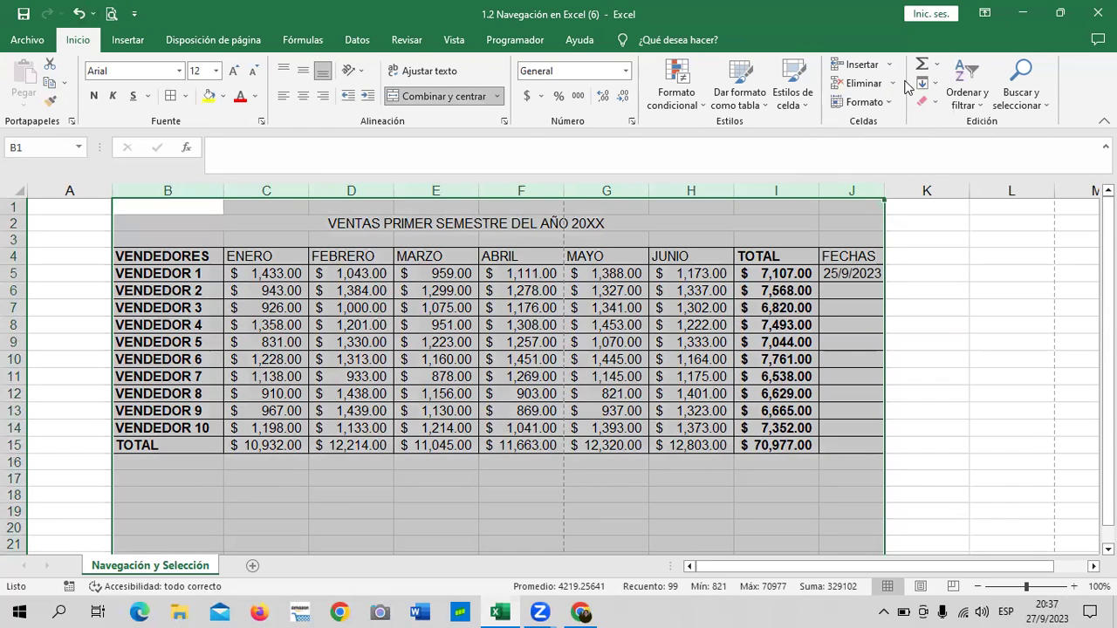
{"action": "left_click", "coordinate": [894, 84]}
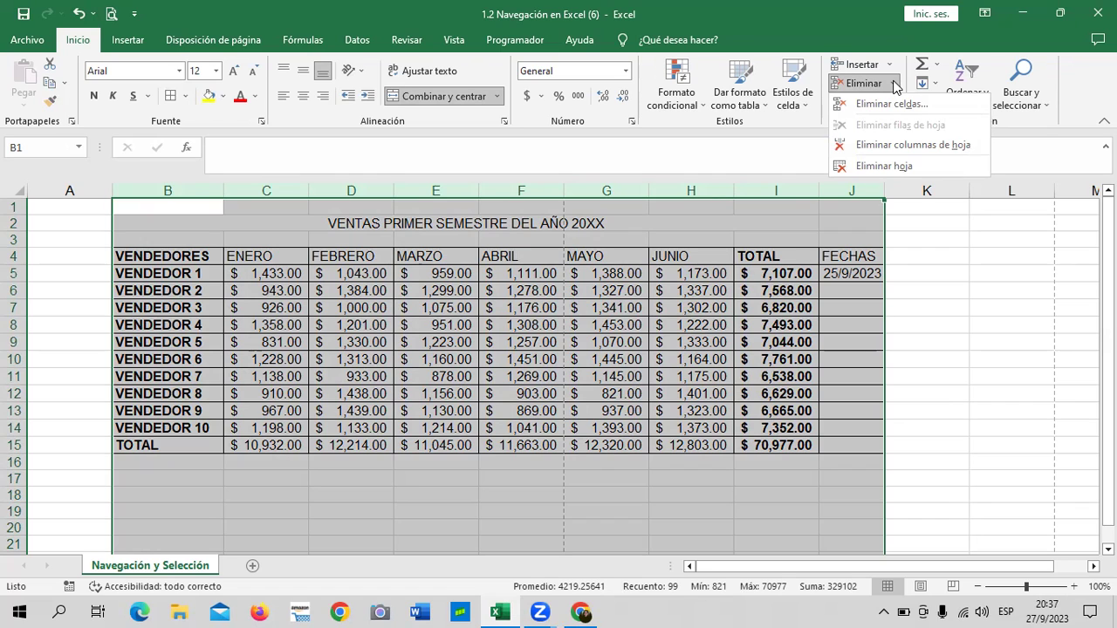
{"action": "left_click", "coordinate": [894, 84]}
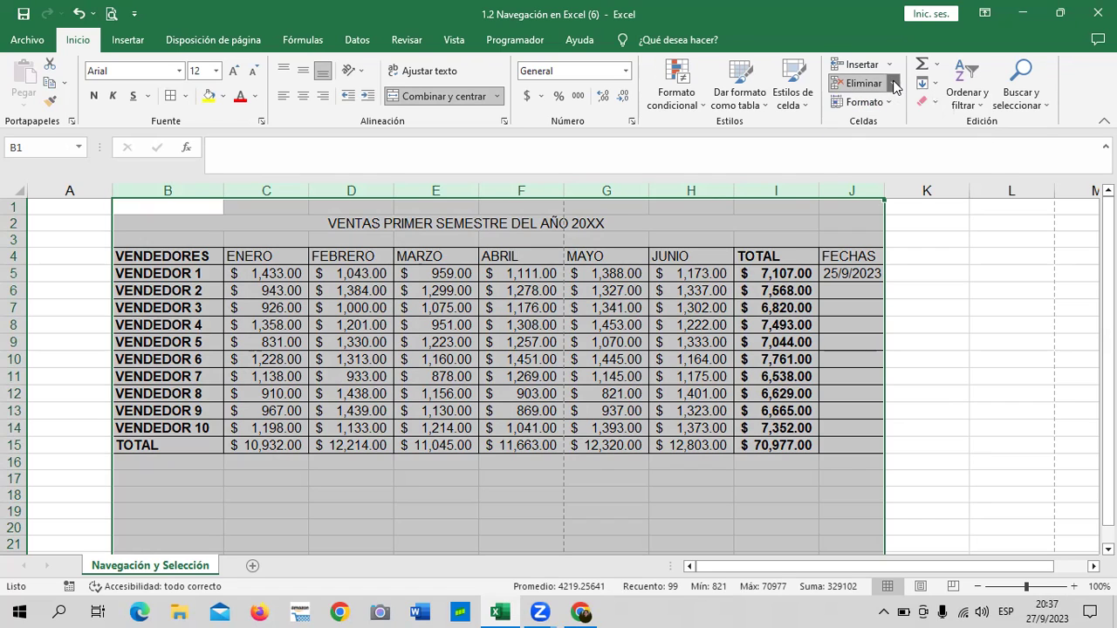
{"action": "left_click", "coordinate": [887, 103]}
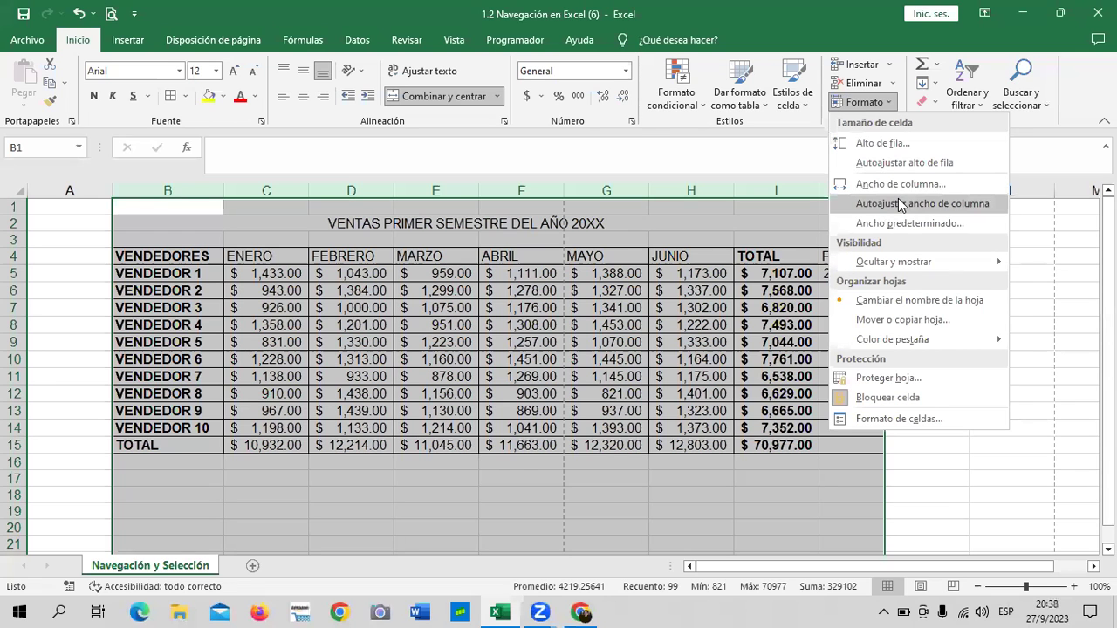
Enlarge the VENDEDORES labels in column B to font size 16.
{"action": "left_click", "coordinate": [937, 505]}
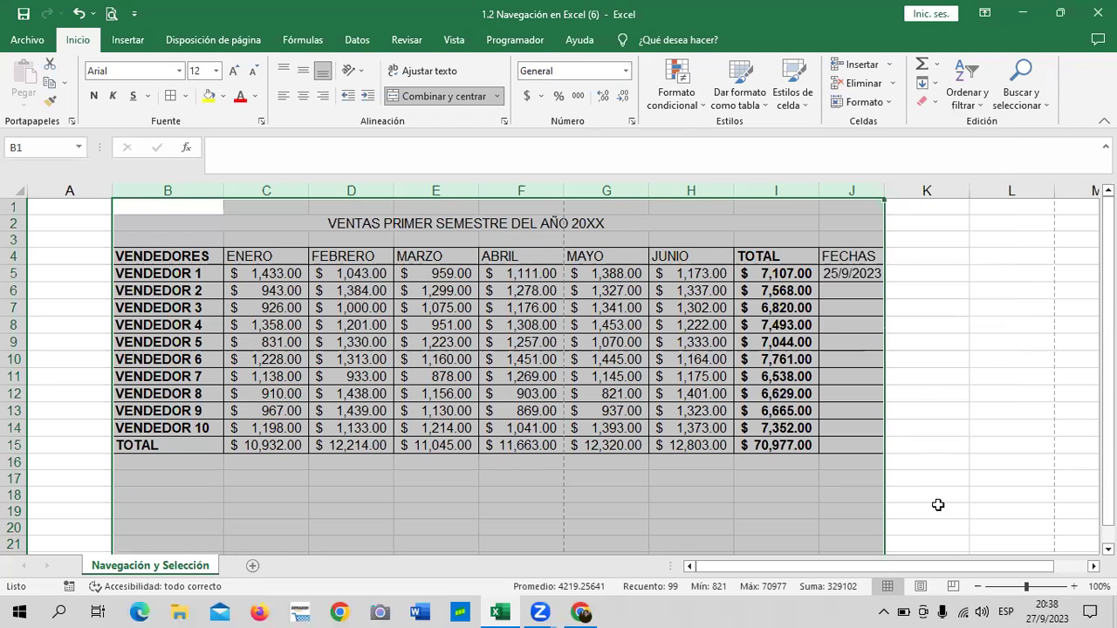
{"action": "left_click", "coordinate": [925, 377]}
{"action": "left_click", "coordinate": [144, 274]}
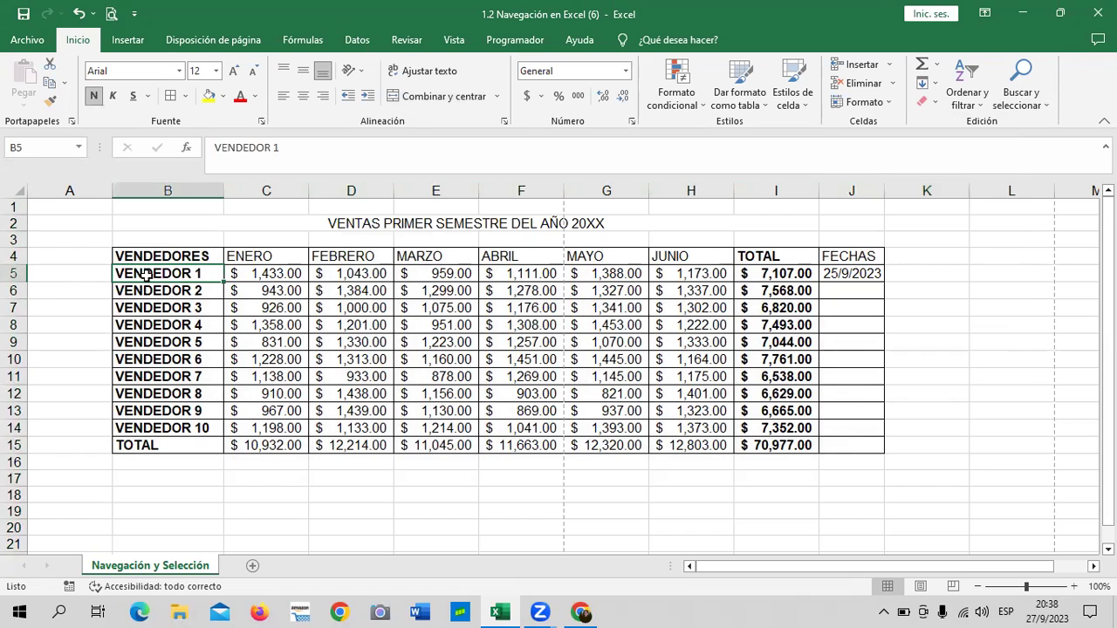
{"action": "left_click", "coordinate": [250, 260]}
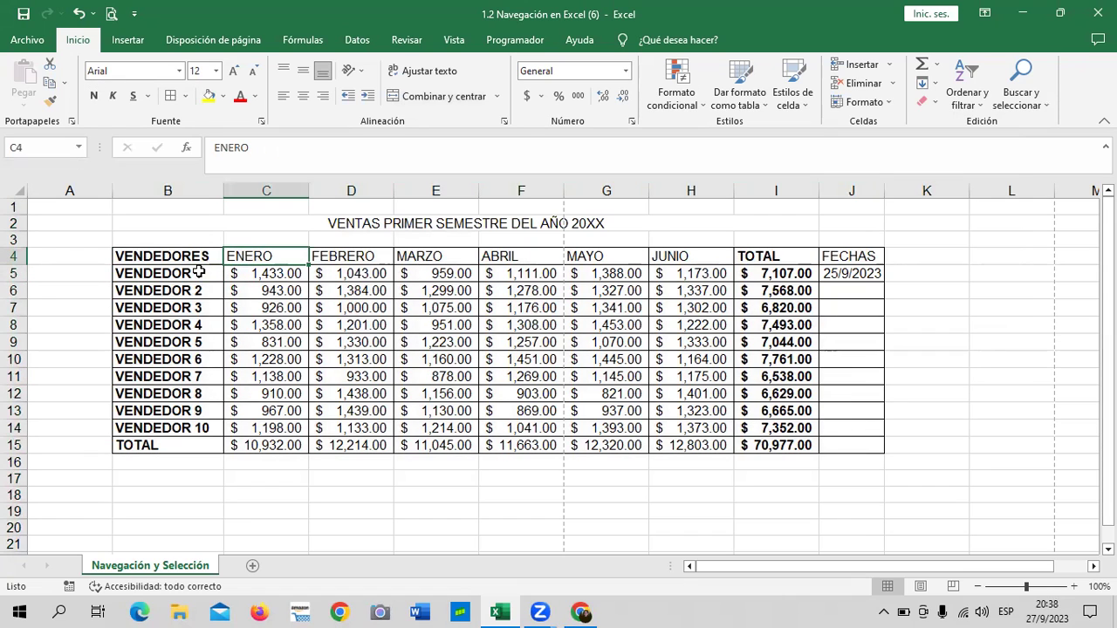
{"action": "left_click_drag", "start_coordinate": [177, 255], "coordinate": [187, 447]}
{"action": "left_click", "coordinate": [233, 71]}
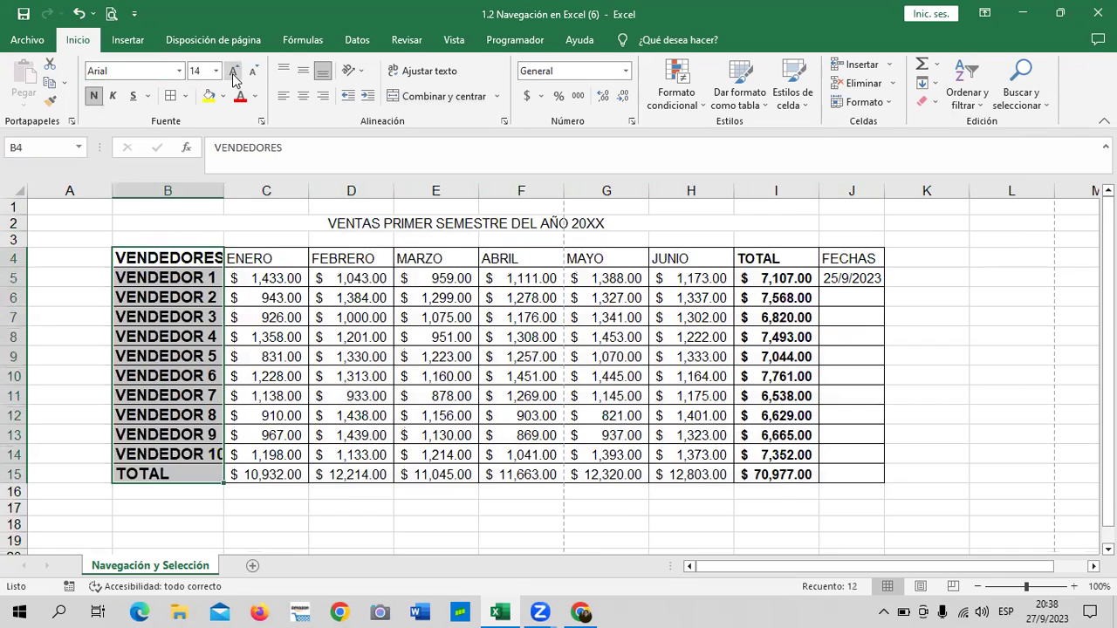
{"action": "left_click", "coordinate": [234, 77]}
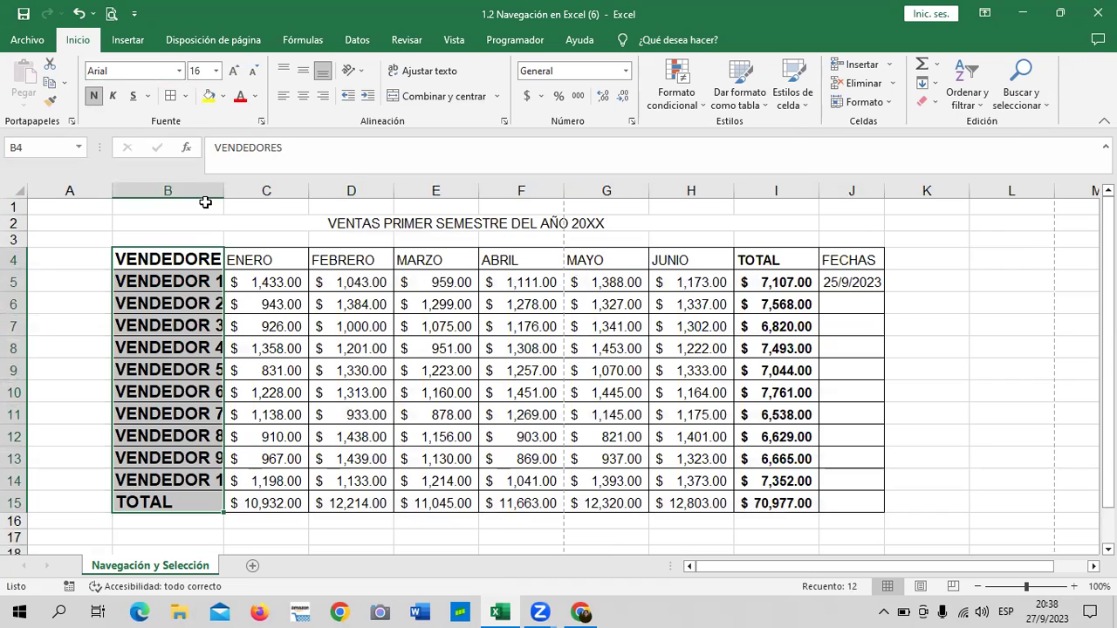
{"action": "left_click", "coordinate": [351, 326]}
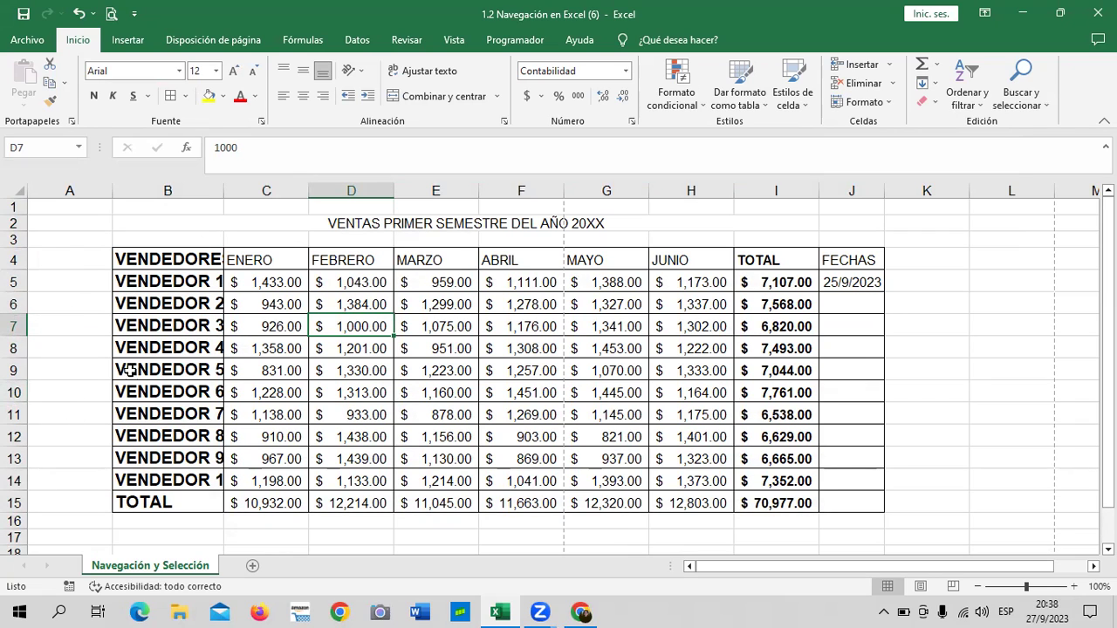
Autofit column B to the longest seller name and shrink its labels to size 12.
{"action": "left_click_drag", "start_coordinate": [223, 187], "coordinate": [224, 187]}
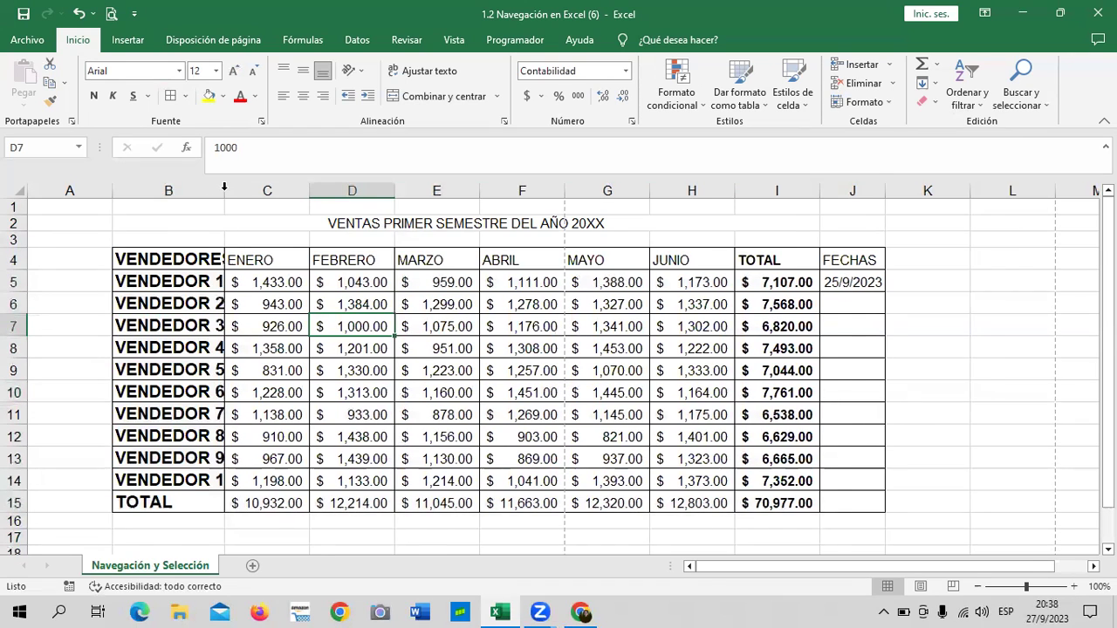
{"action": "double_click", "coordinate": [224, 187]}
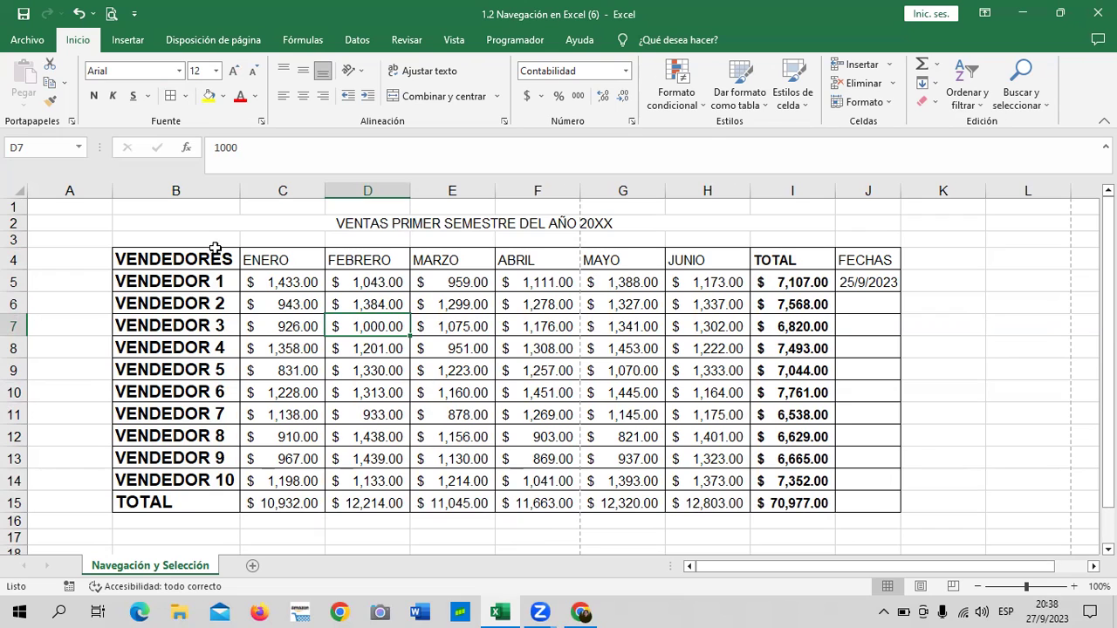
{"action": "left_click_drag", "start_coordinate": [240, 185], "coordinate": [240, 186]}
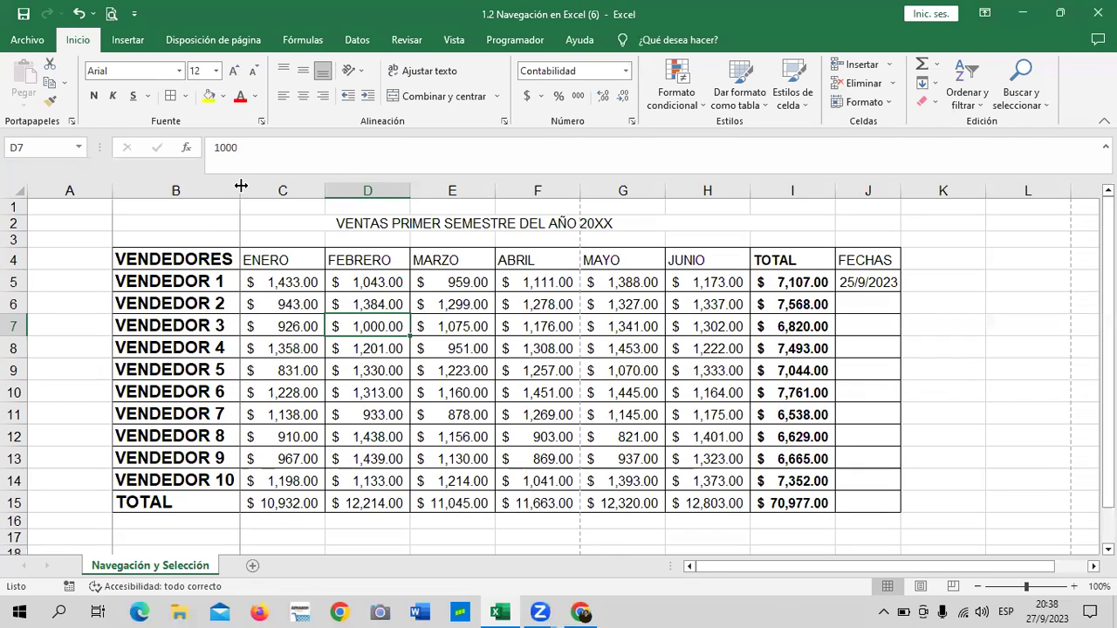
{"action": "left_click_drag", "start_coordinate": [215, 256], "coordinate": [215, 501]}
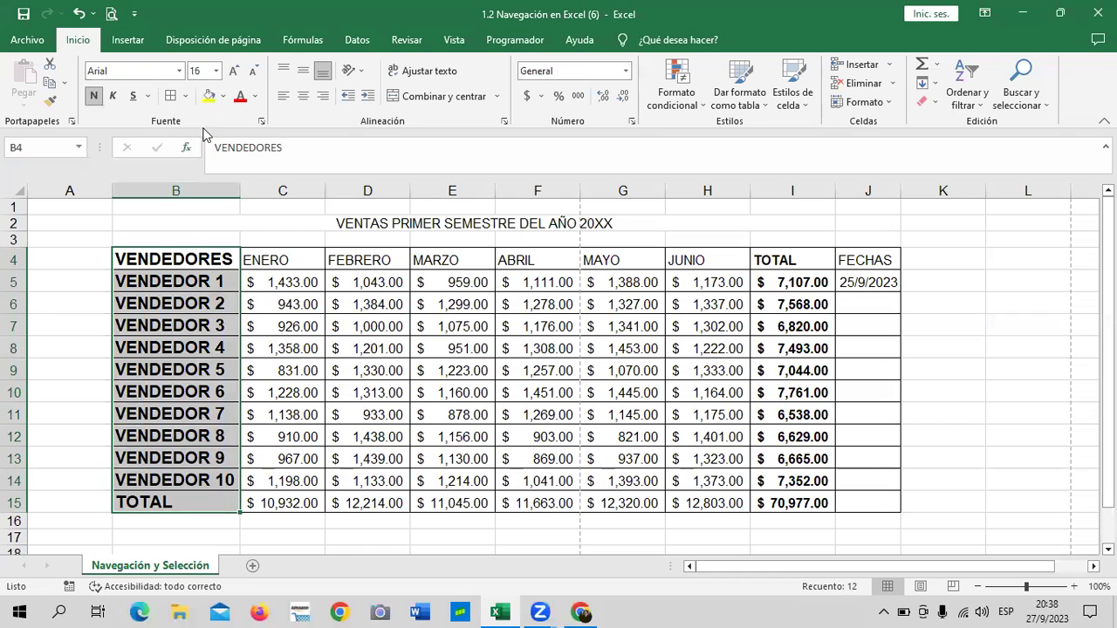
{"action": "left_click", "coordinate": [253, 74]}
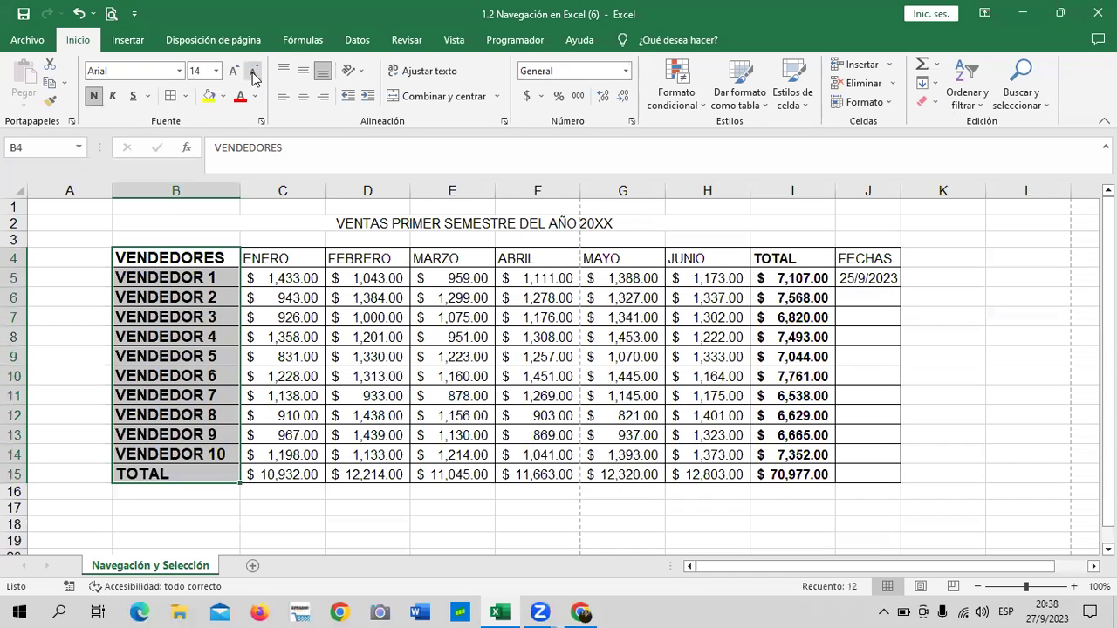
{"action": "left_click", "coordinate": [254, 75]}
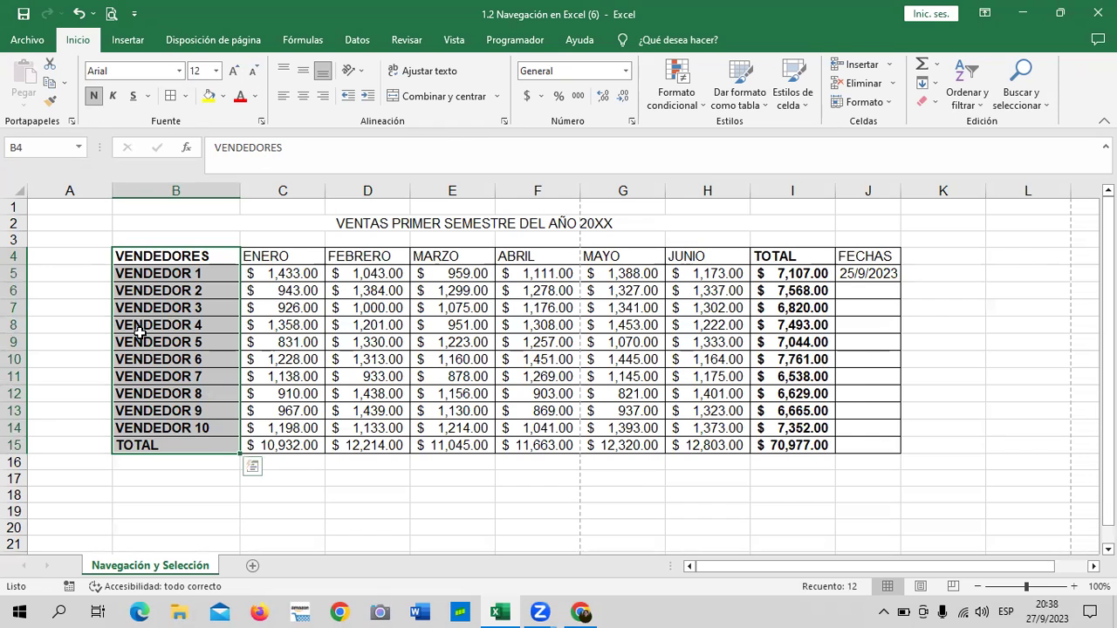
{"action": "left_click", "coordinate": [171, 310]}
{"action": "left_click_drag", "start_coordinate": [939, 349], "coordinate": [938, 362]}
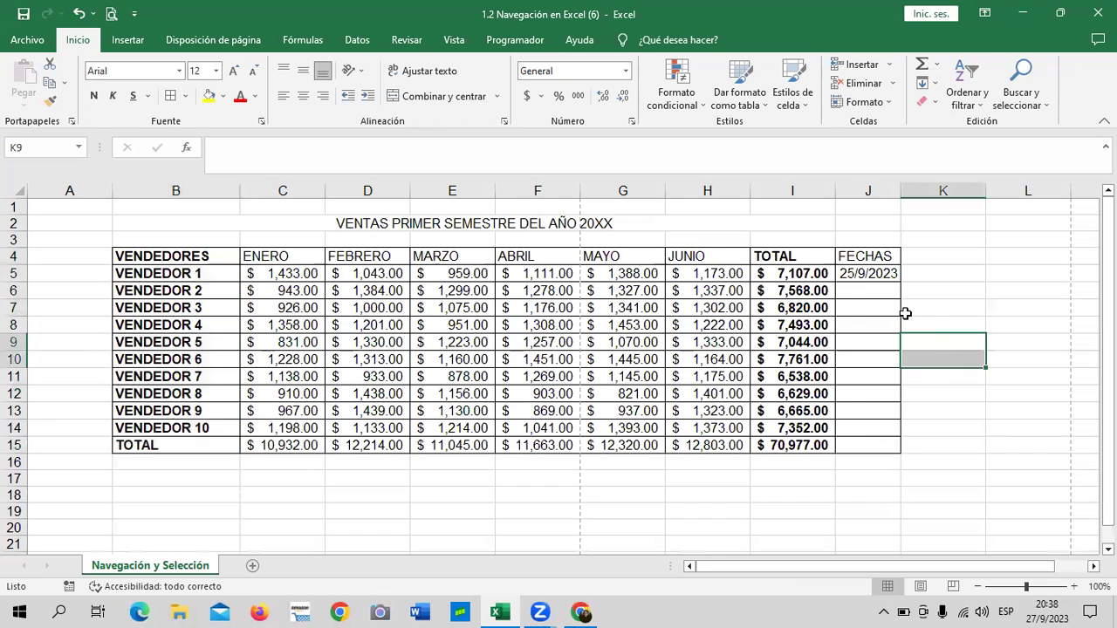
{"action": "left_click", "coordinate": [618, 376]}
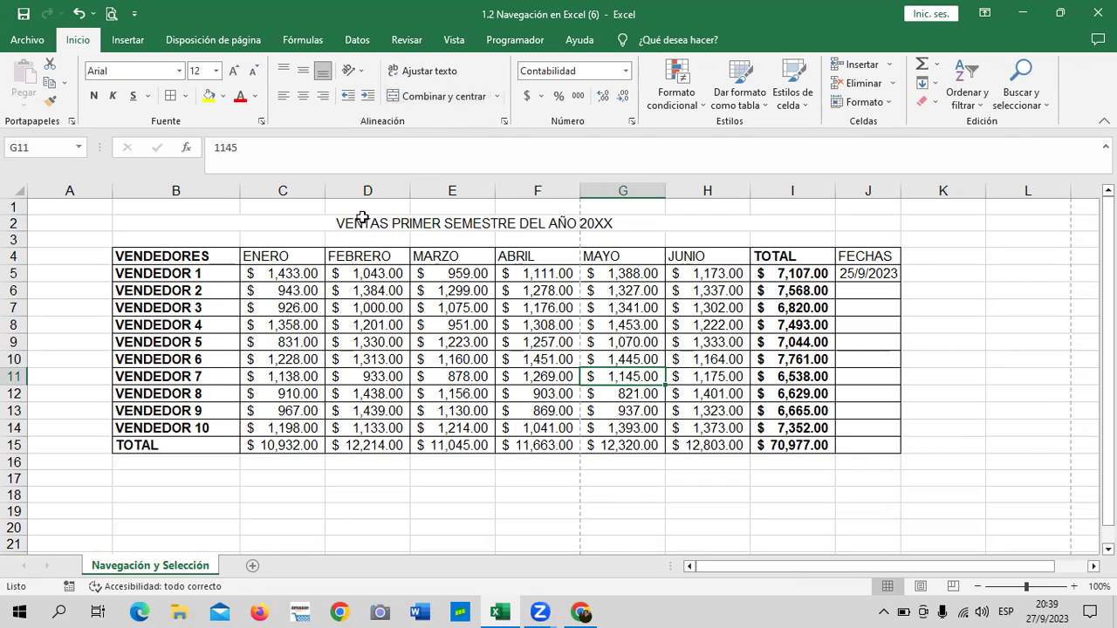
Change the title year from 20XX to 2023.
{"action": "left_click", "coordinate": [358, 223]}
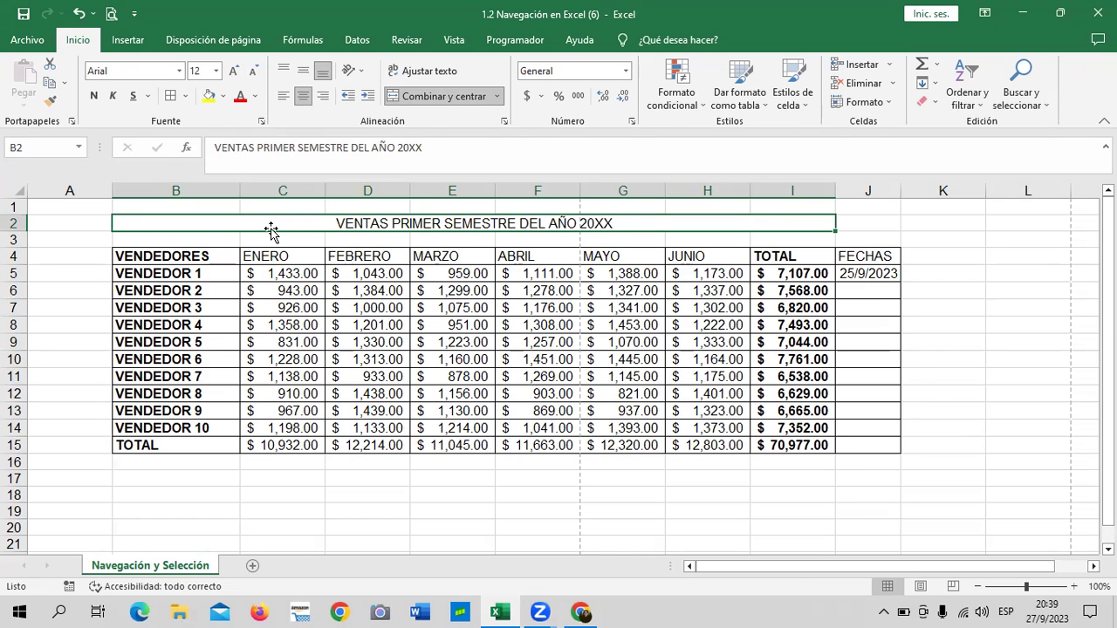
{"action": "left_click", "coordinate": [452, 150]}
{"action": "key", "text": "BackSpace"}
{"action": "key", "text": "BackSpace"}
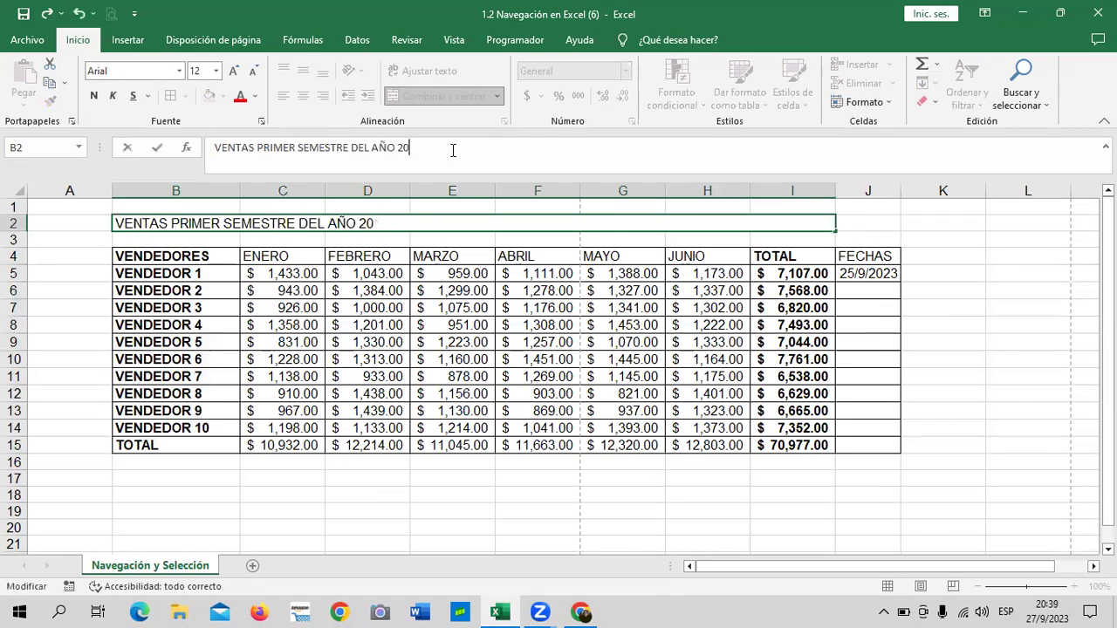
{"action": "type", "text": "23"}
{"action": "key", "text": "Return"}
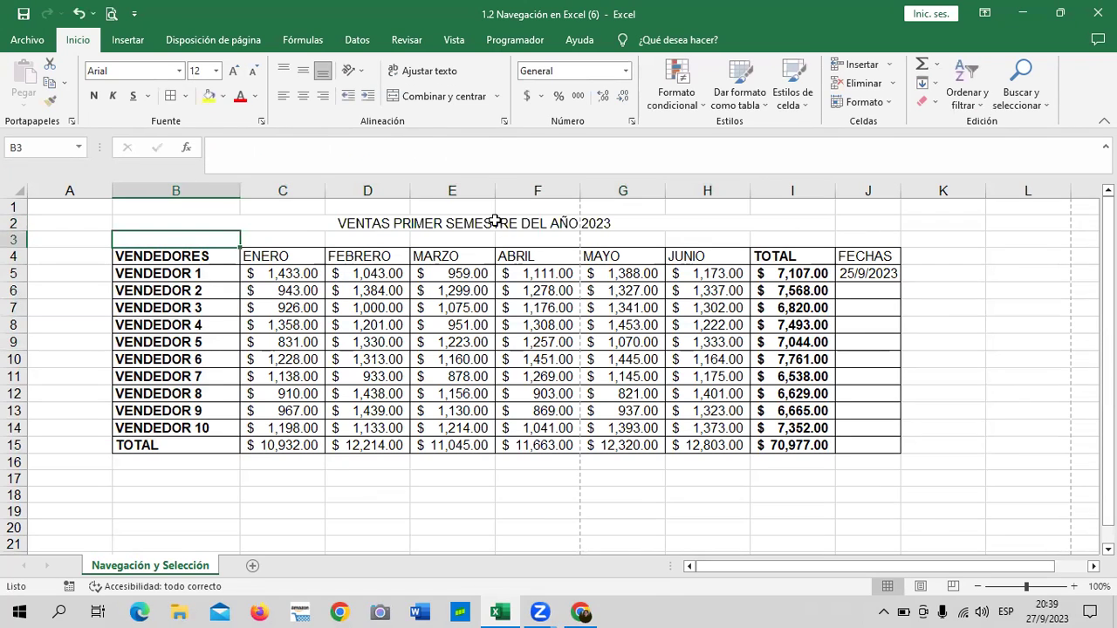
Increase the title font size to 16.
{"action": "left_click", "coordinate": [497, 227]}
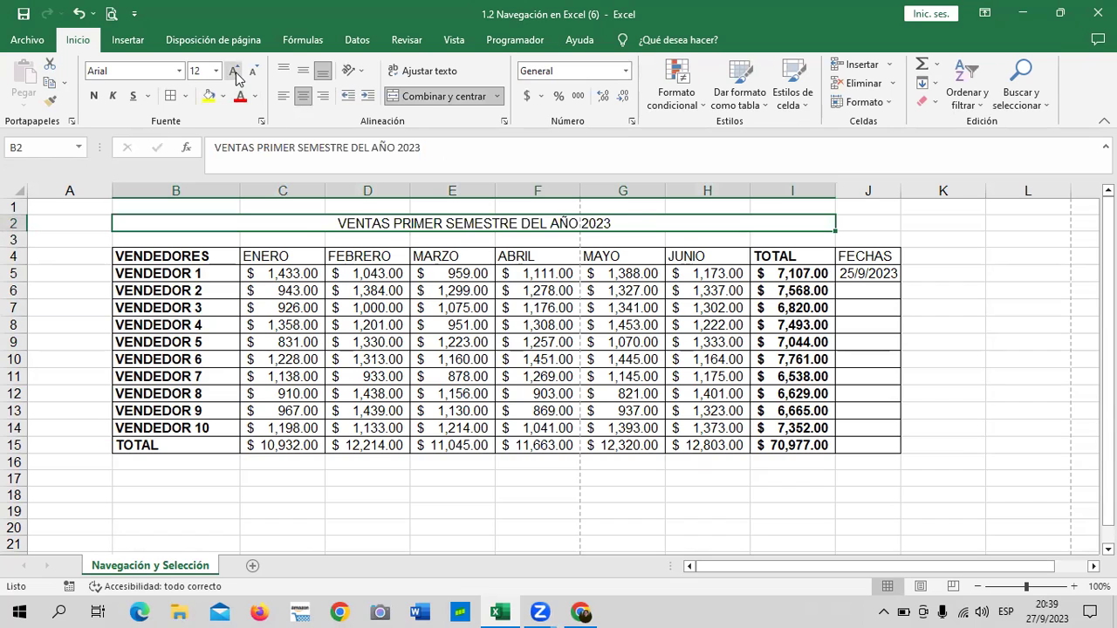
{"action": "left_click", "coordinate": [234, 71]}
{"action": "left_click", "coordinate": [1028, 410]}
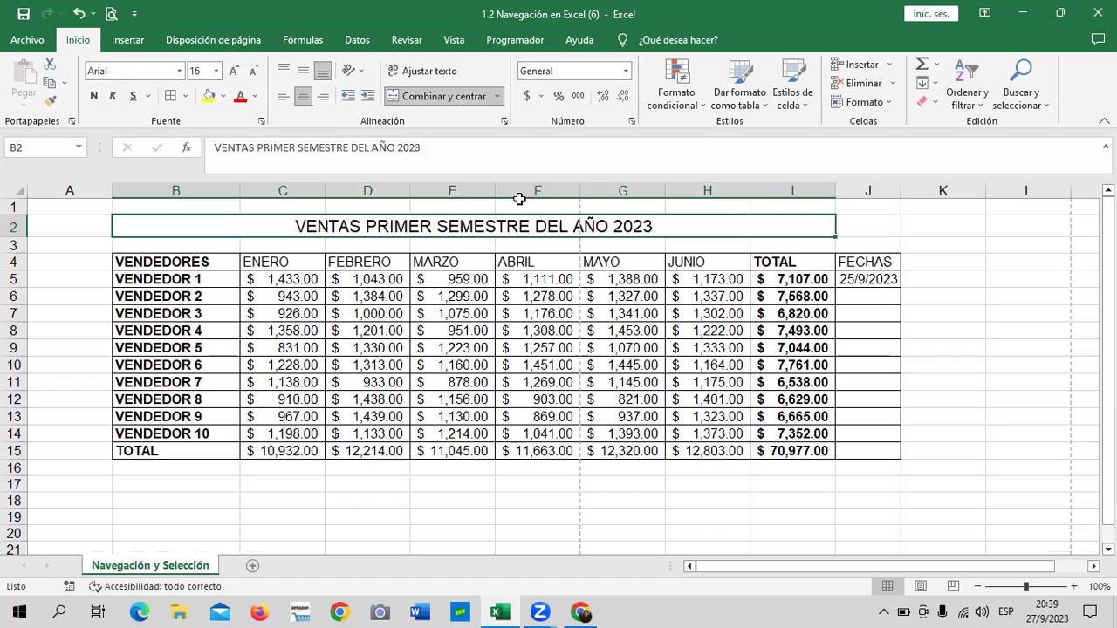
{"action": "left_click", "coordinate": [946, 245]}
Unmerge the title cells and check which row 2 cell holds the title.
{"action": "left_click", "coordinate": [805, 219]}
{"action": "left_click_drag", "start_coordinate": [849, 229], "coordinate": [846, 223]}
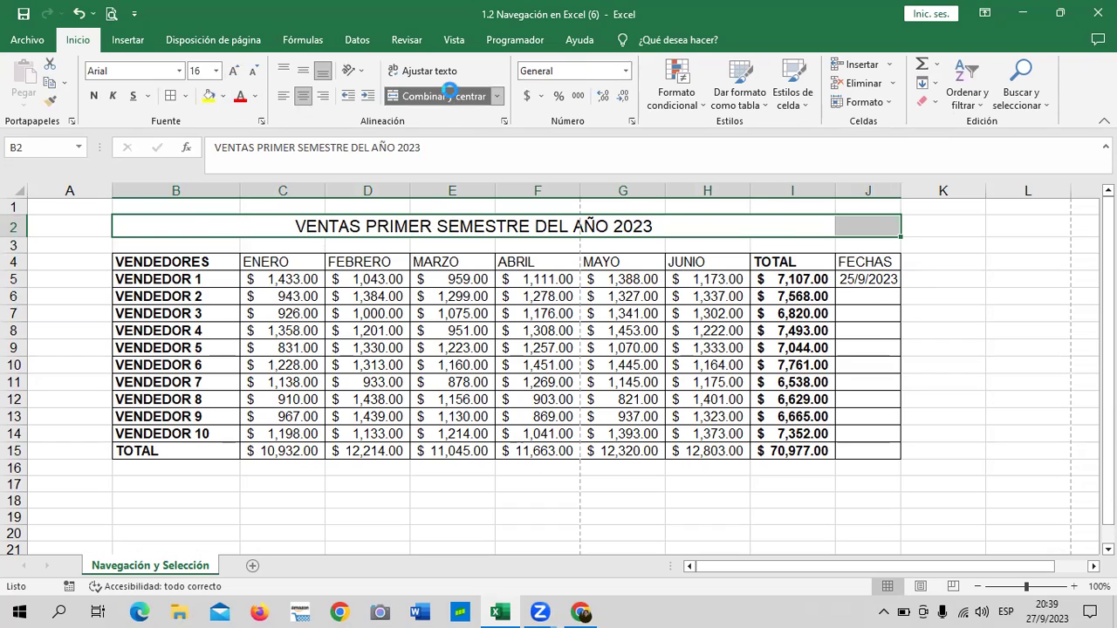
{"action": "left_click", "coordinate": [443, 96]}
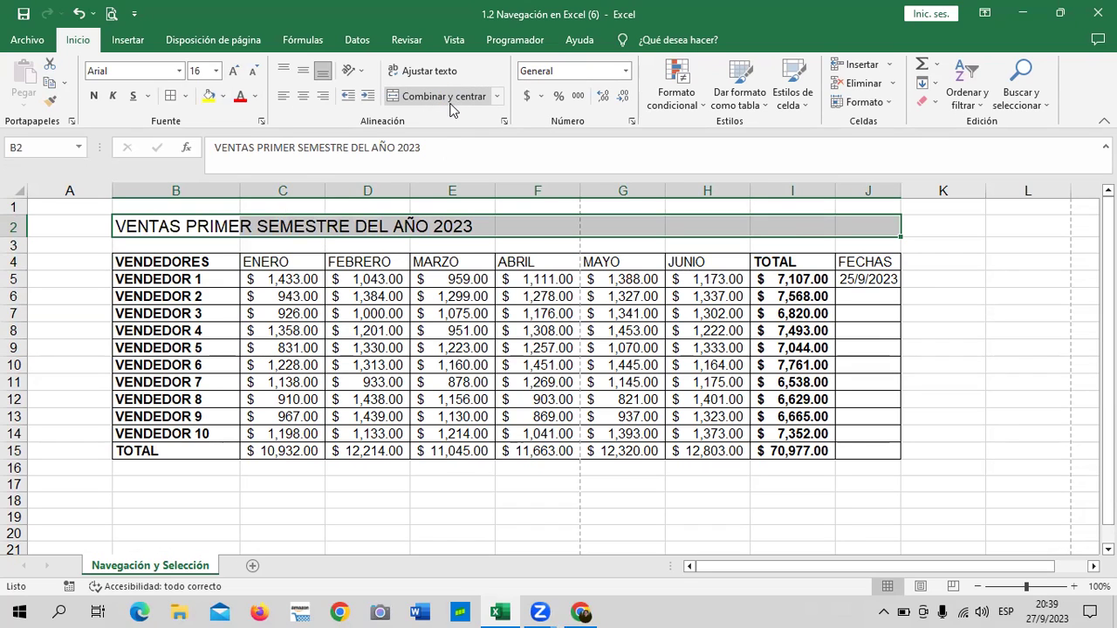
{"action": "left_click", "coordinate": [534, 221]}
{"action": "left_click", "coordinate": [439, 225]}
{"action": "left_click", "coordinate": [318, 233]}
{"action": "left_click", "coordinate": [205, 225]}
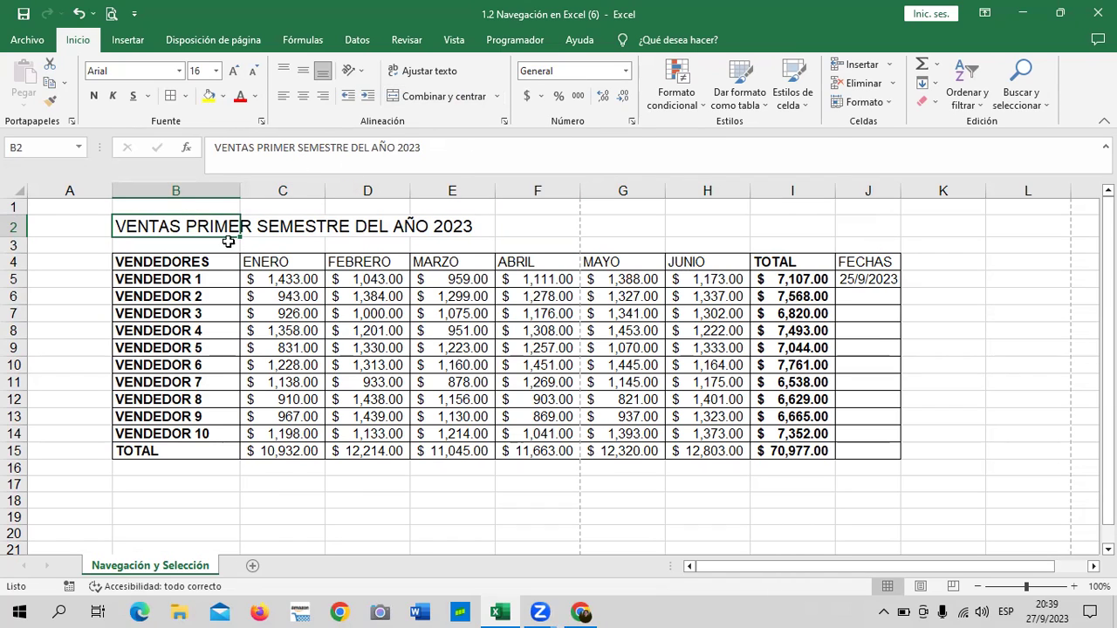
{"action": "left_click", "coordinate": [288, 220]}
{"action": "left_click", "coordinate": [372, 226]}
{"action": "left_click", "coordinate": [457, 229]}
{"action": "left_click", "coordinate": [365, 231]}
{"action": "left_click", "coordinate": [455, 222]}
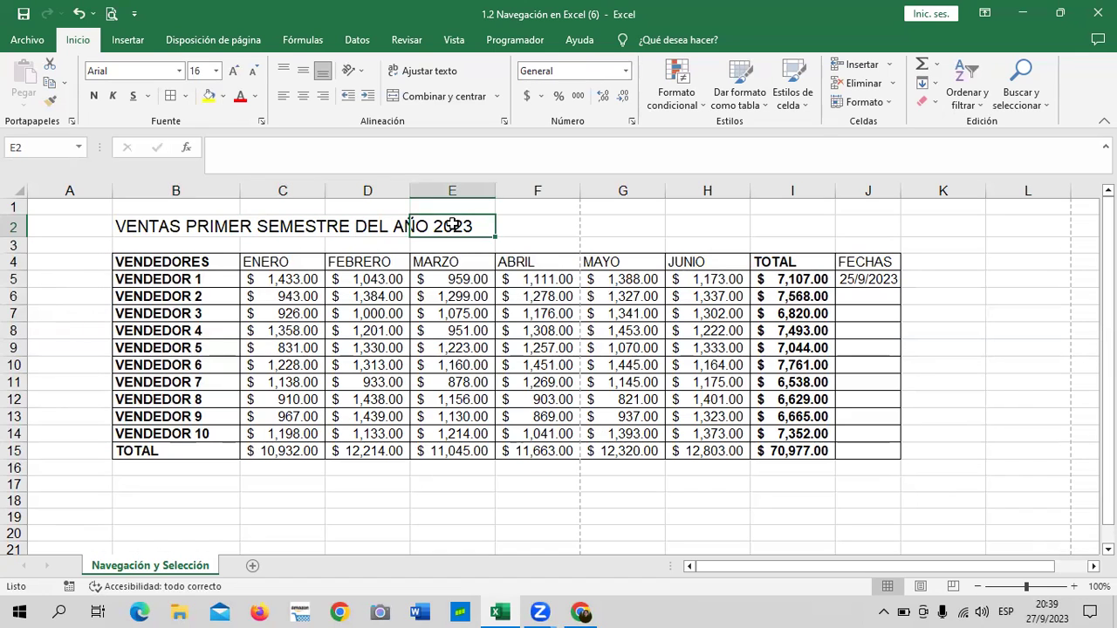
{"action": "left_click", "coordinate": [368, 225]}
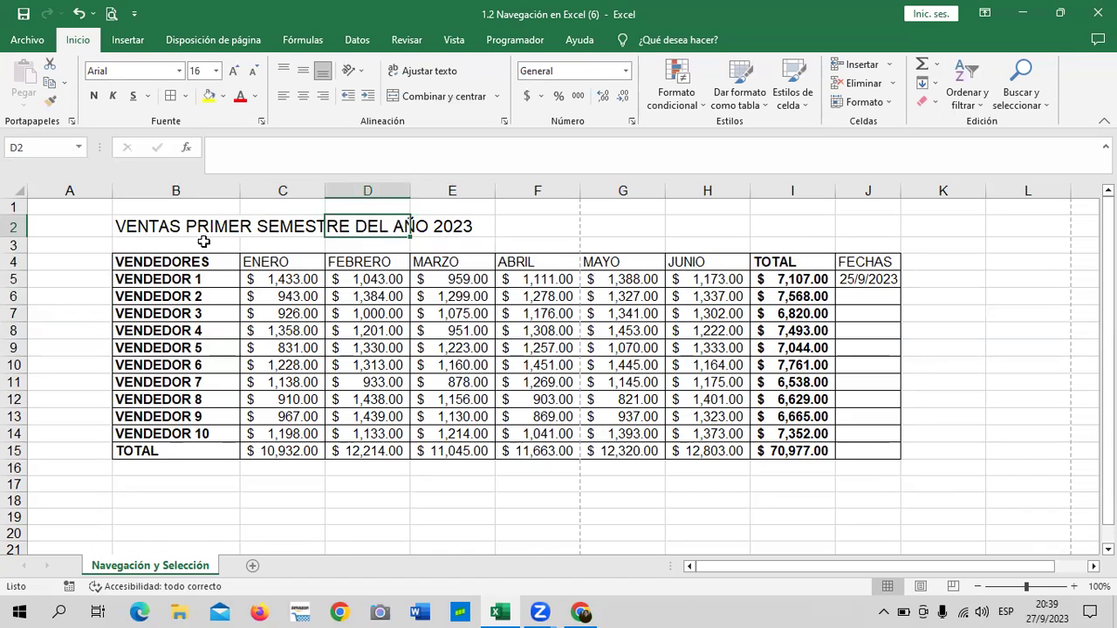
Merge and centre the title across B2:J2.
{"action": "left_click", "coordinate": [196, 226]}
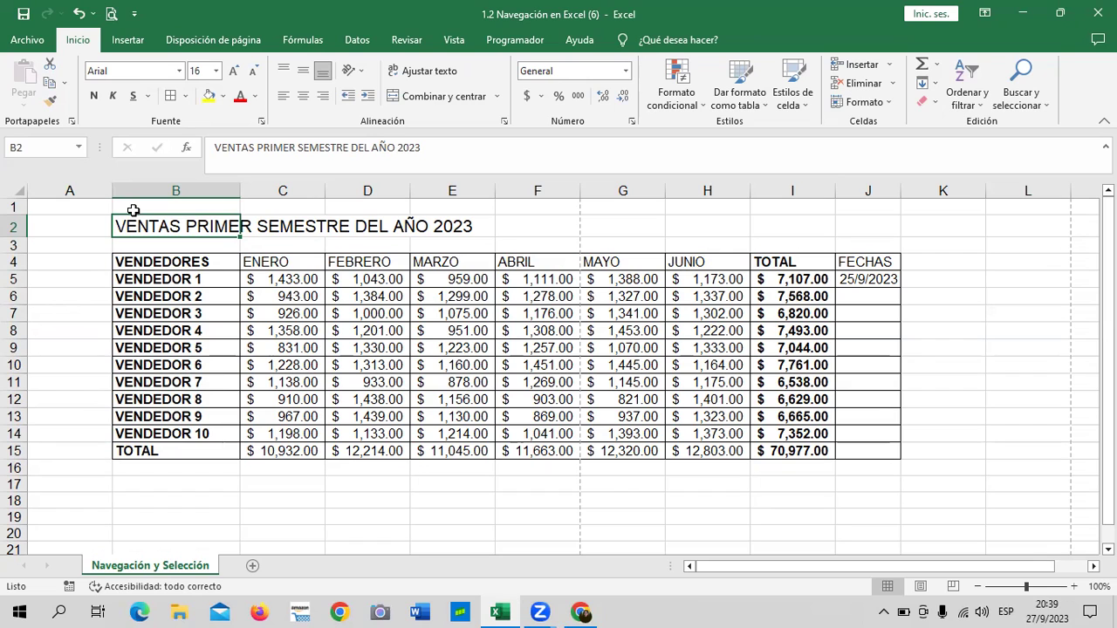
{"action": "left_click", "coordinate": [547, 221]}
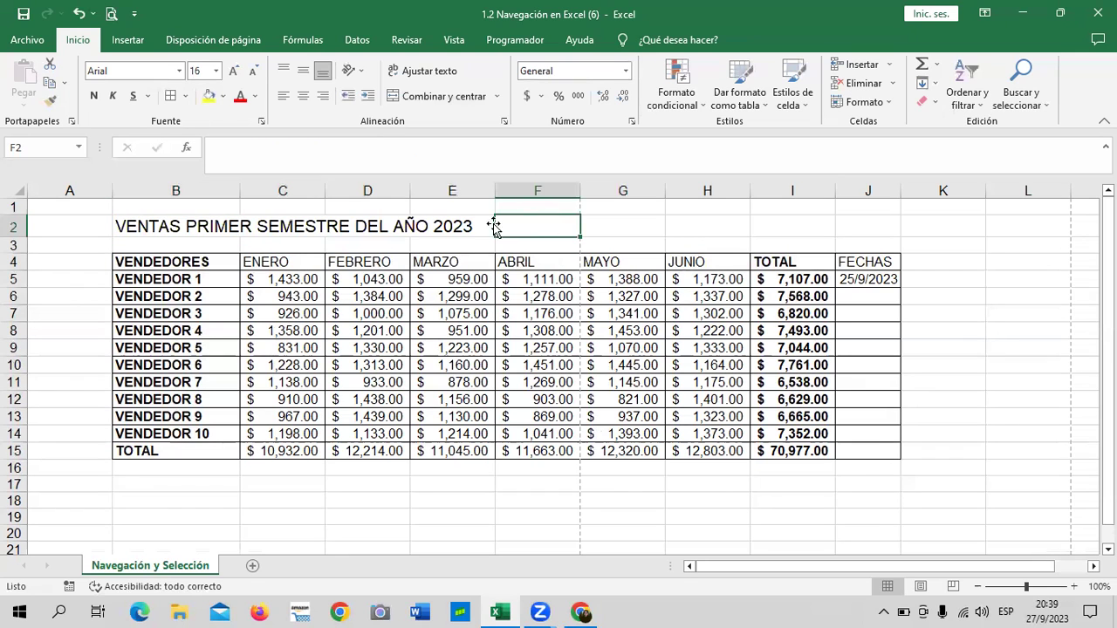
{"action": "left_click", "coordinate": [216, 226]}
{"action": "left_click", "coordinate": [528, 225]}
{"action": "left_click", "coordinate": [143, 222]}
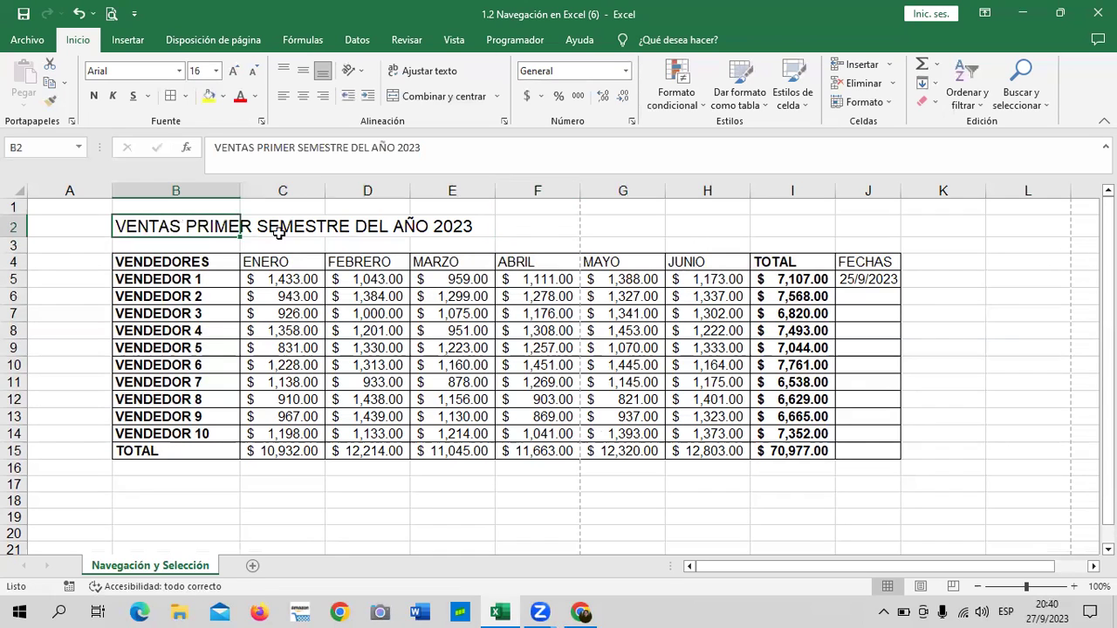
{"action": "left_click_drag", "start_coordinate": [279, 229], "coordinate": [852, 224]}
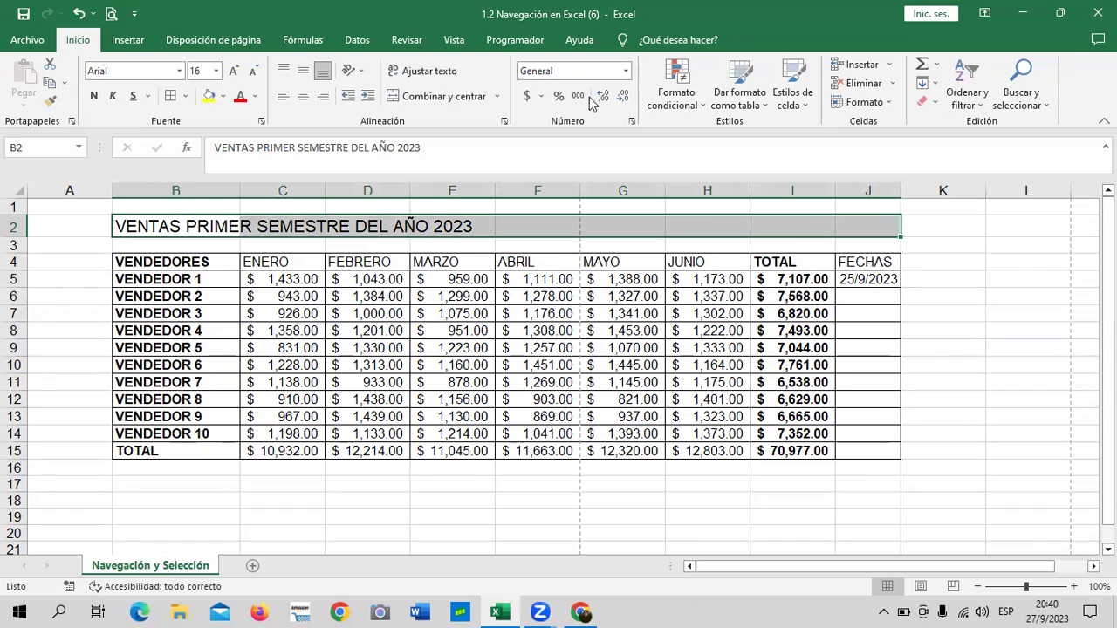
{"action": "left_click", "coordinate": [439, 97]}
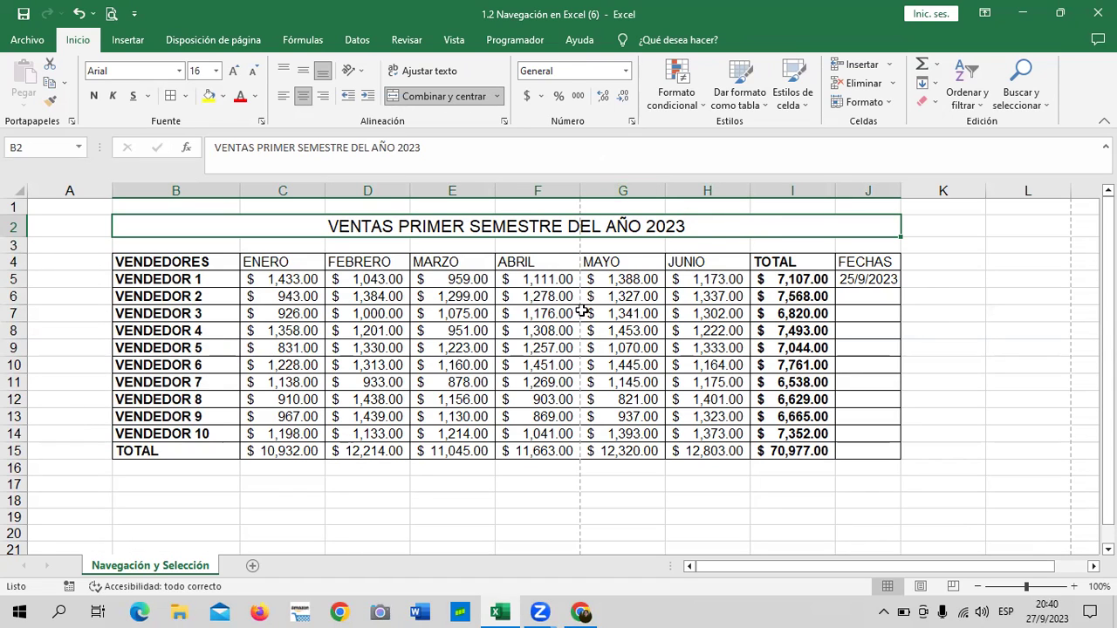
{"action": "left_click", "coordinate": [537, 364]}
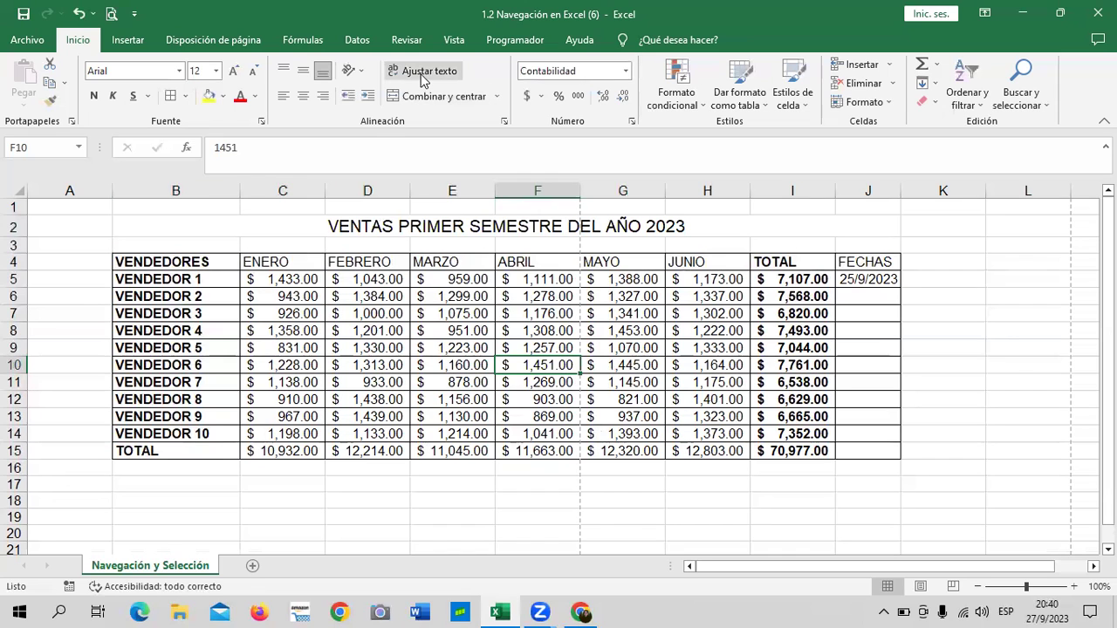
Prefix the C4 header with 'VENTAS DE' to read VENTAS DE ENERO, wrapped onto two lines.
{"action": "left_click", "coordinate": [299, 263]}
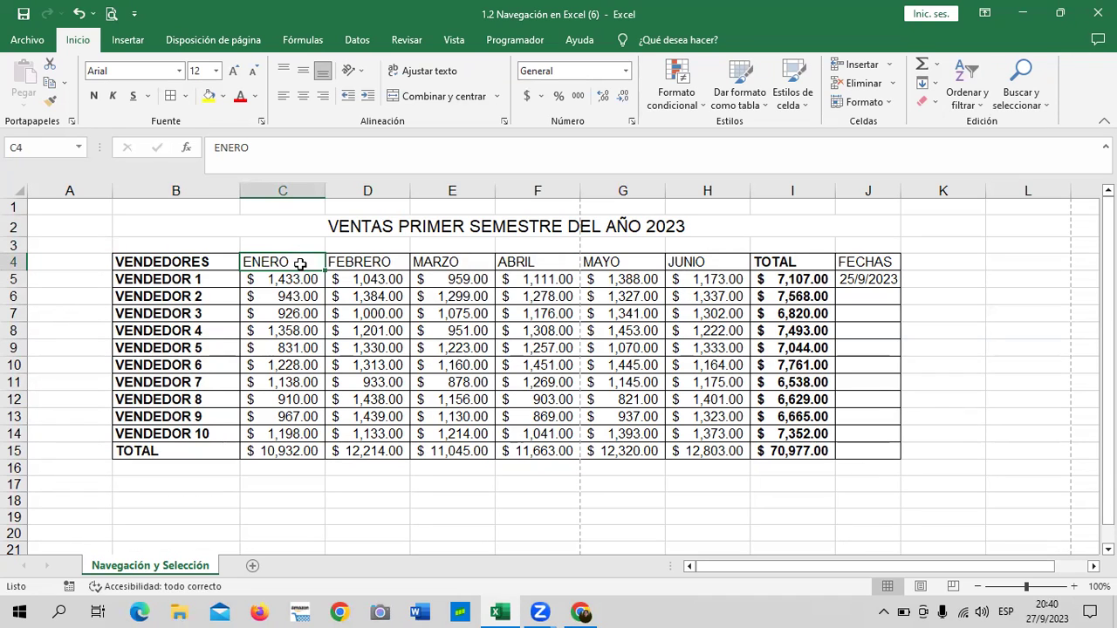
{"action": "left_click", "coordinate": [214, 147]}
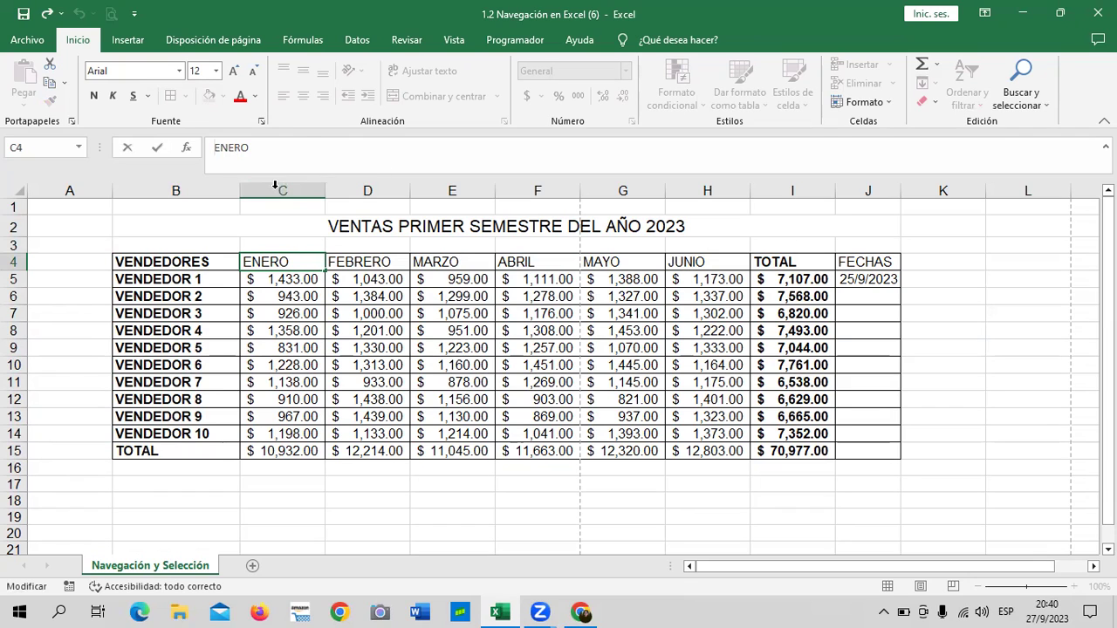
{"action": "type", "text": "VENTAS DE"}
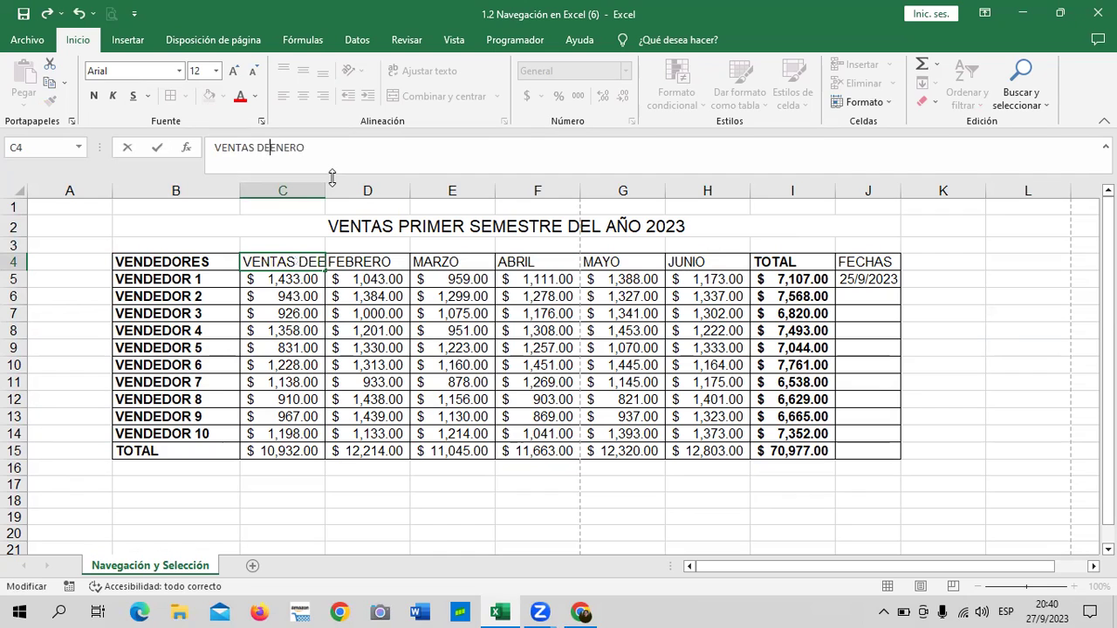
{"action": "key", "text": "Return"}
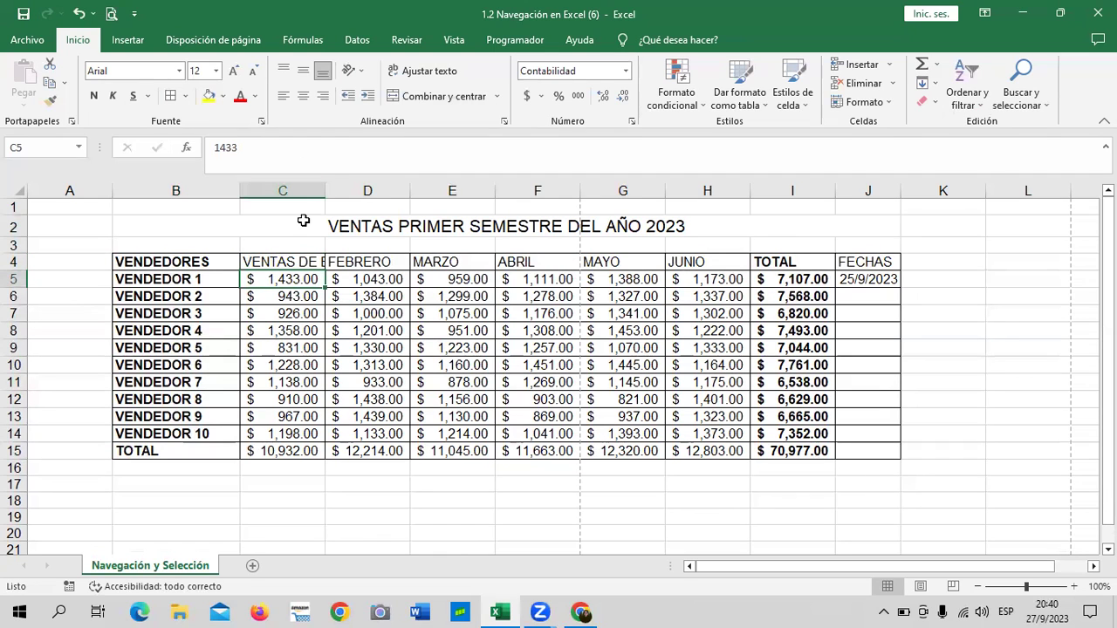
{"action": "left_click", "coordinate": [284, 262]}
{"action": "left_click", "coordinate": [447, 73]}
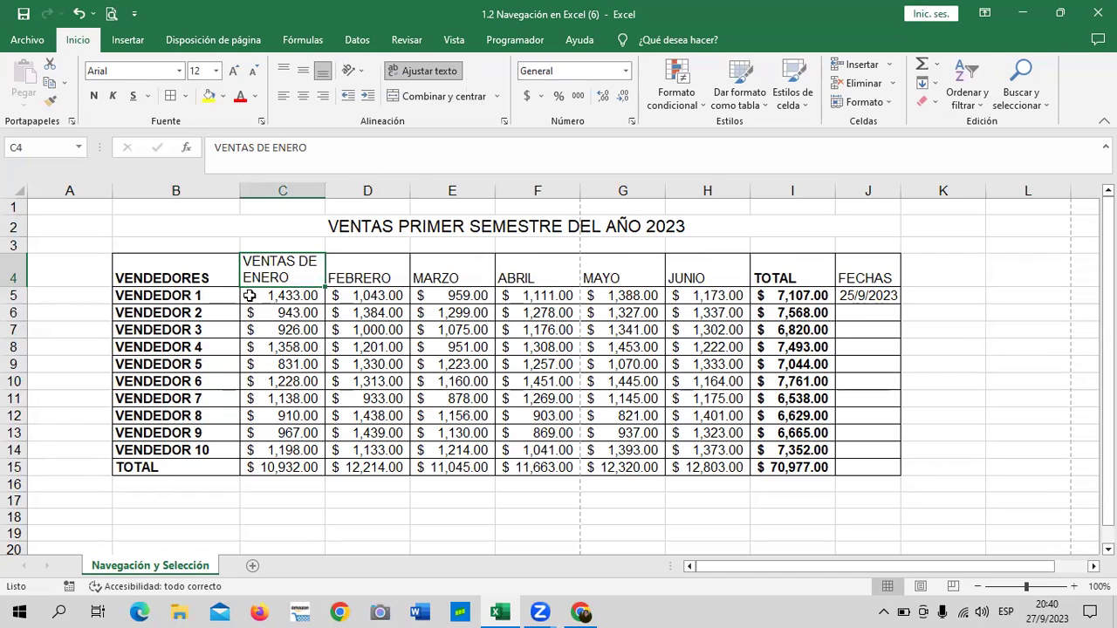
Centre C4, try unwrapping and autofitting column C, then undo and rewrap VENTAS DE ENERO.
{"action": "left_click", "coordinate": [303, 95]}
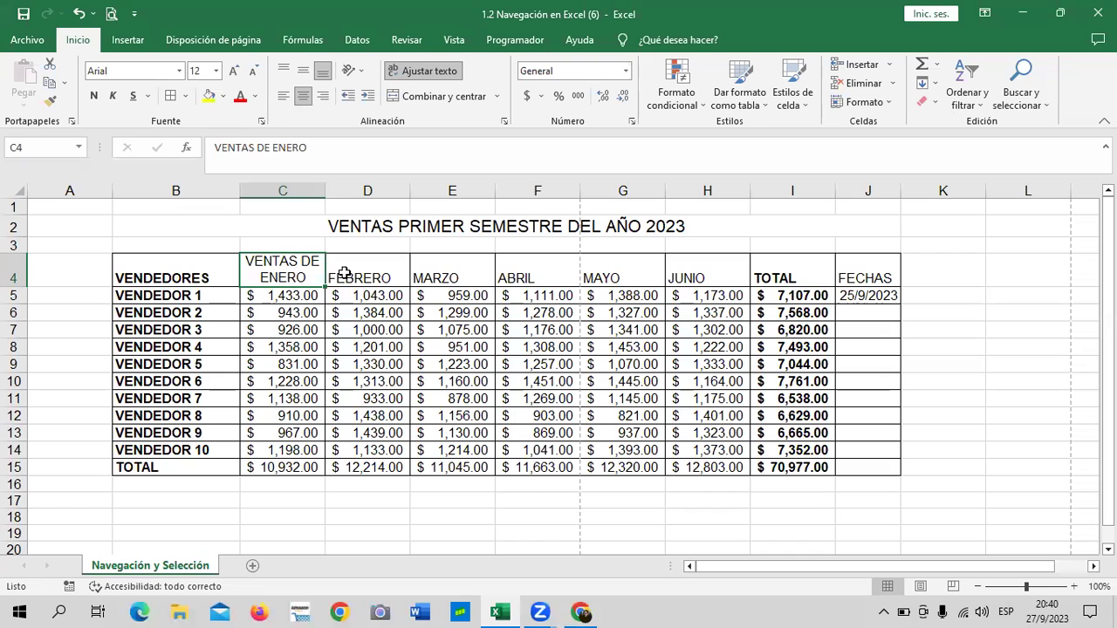
{"action": "left_click", "coordinate": [417, 76]}
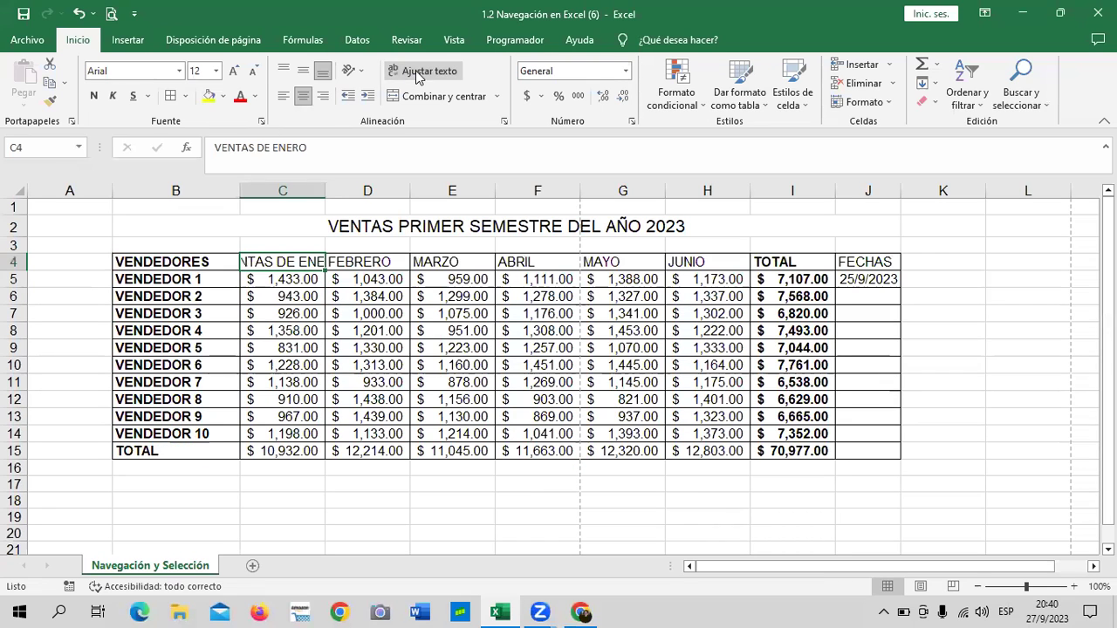
{"action": "double_click", "coordinate": [325, 190]}
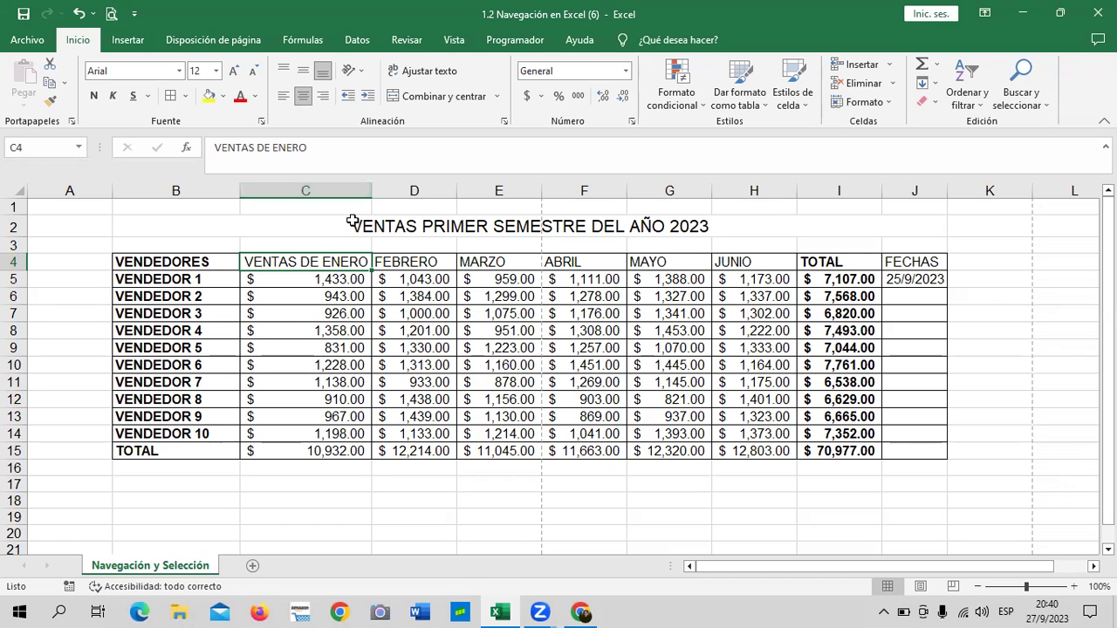
{"action": "left_click", "coordinate": [78, 12]}
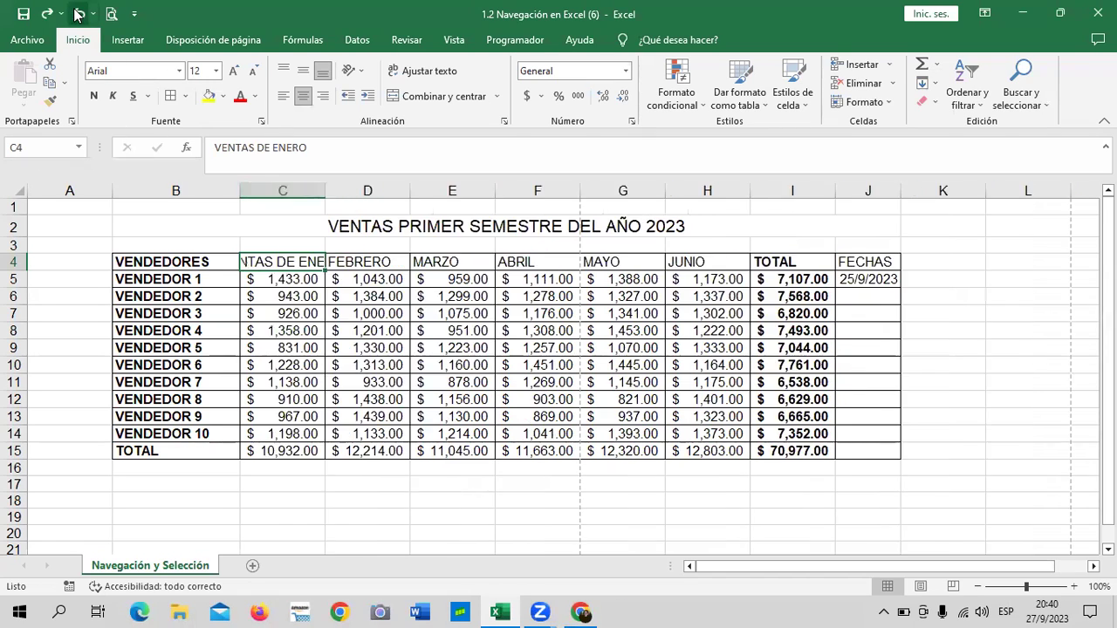
{"action": "left_click", "coordinate": [428, 73]}
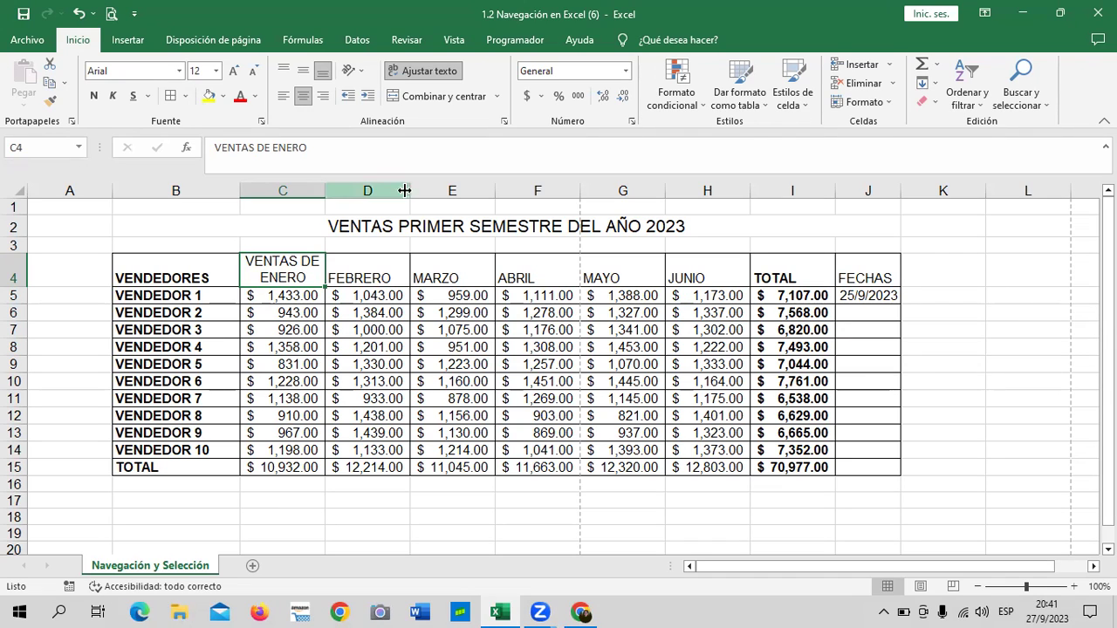
Widen columns D through H (FEBRERO to JUNIO) and check the layout in Print preview.
{"action": "left_click_drag", "start_coordinate": [405, 190], "coordinate": [454, 191]}
{"action": "left_click_drag", "start_coordinate": [541, 190], "coordinate": [577, 190]}
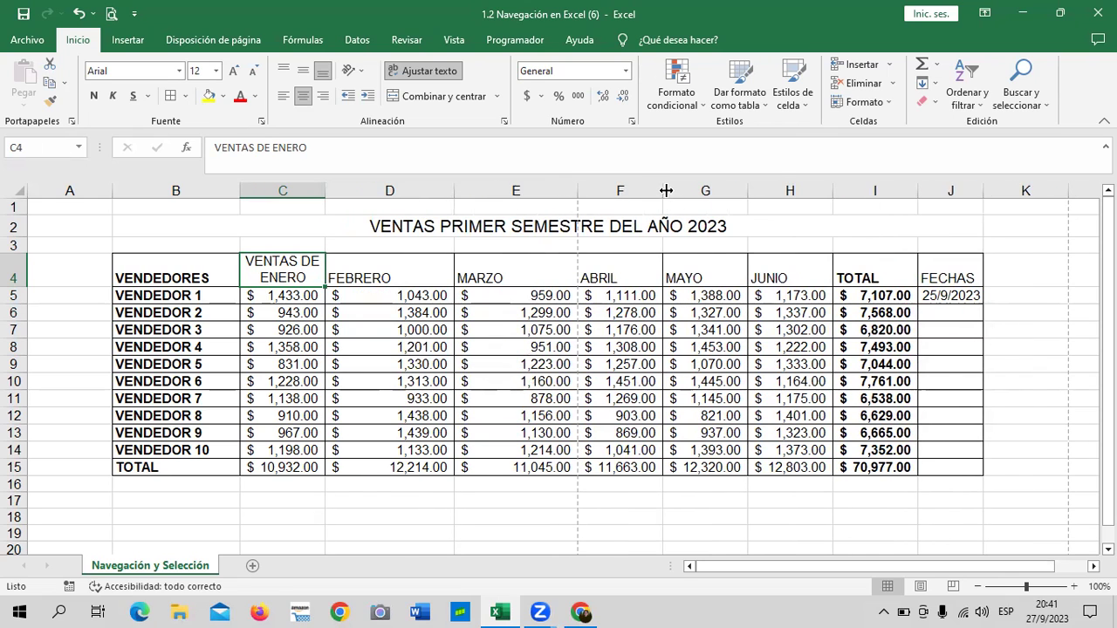
{"action": "left_click_drag", "start_coordinate": [665, 190], "coordinate": [690, 190]}
{"action": "left_click_drag", "start_coordinate": [775, 190], "coordinate": [814, 190]}
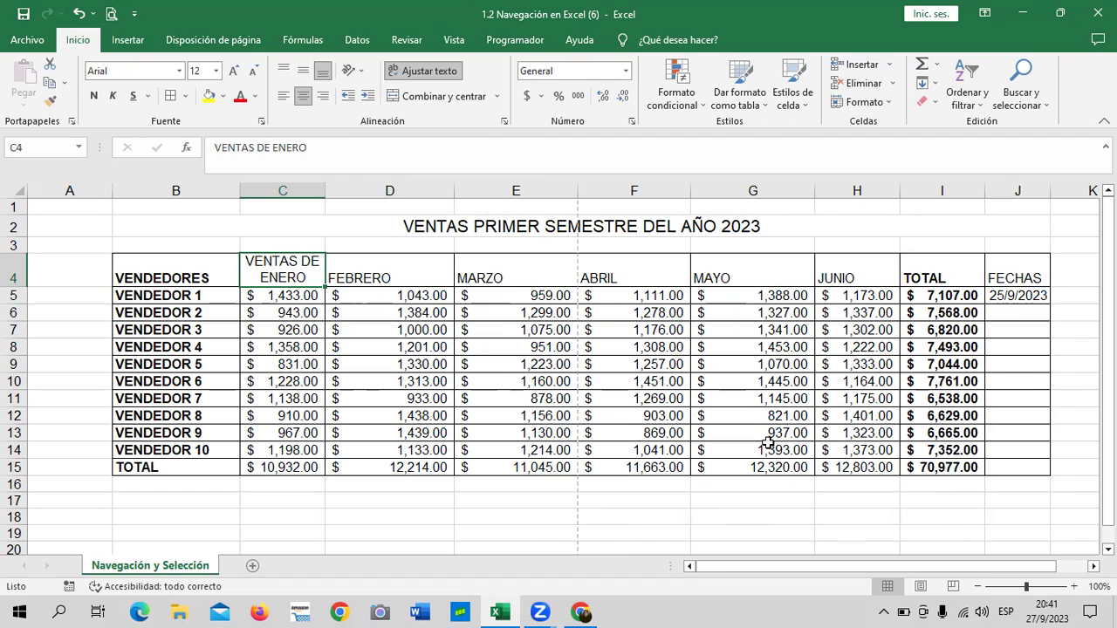
{"action": "left_click_drag", "start_coordinate": [900, 191], "coordinate": [930, 200]}
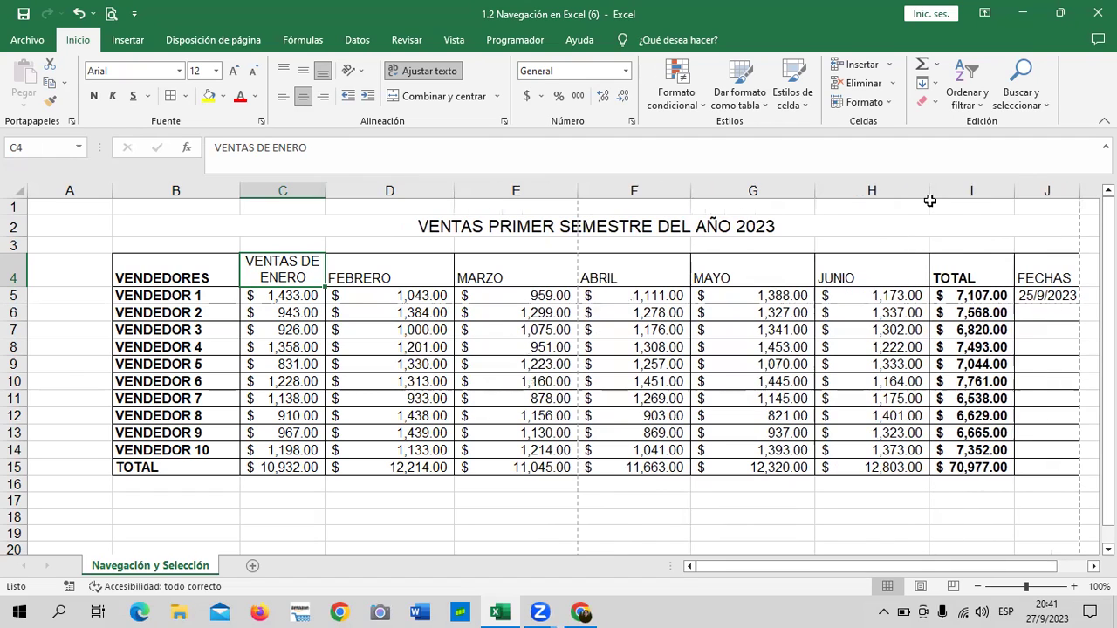
{"action": "left_click", "coordinate": [110, 14]}
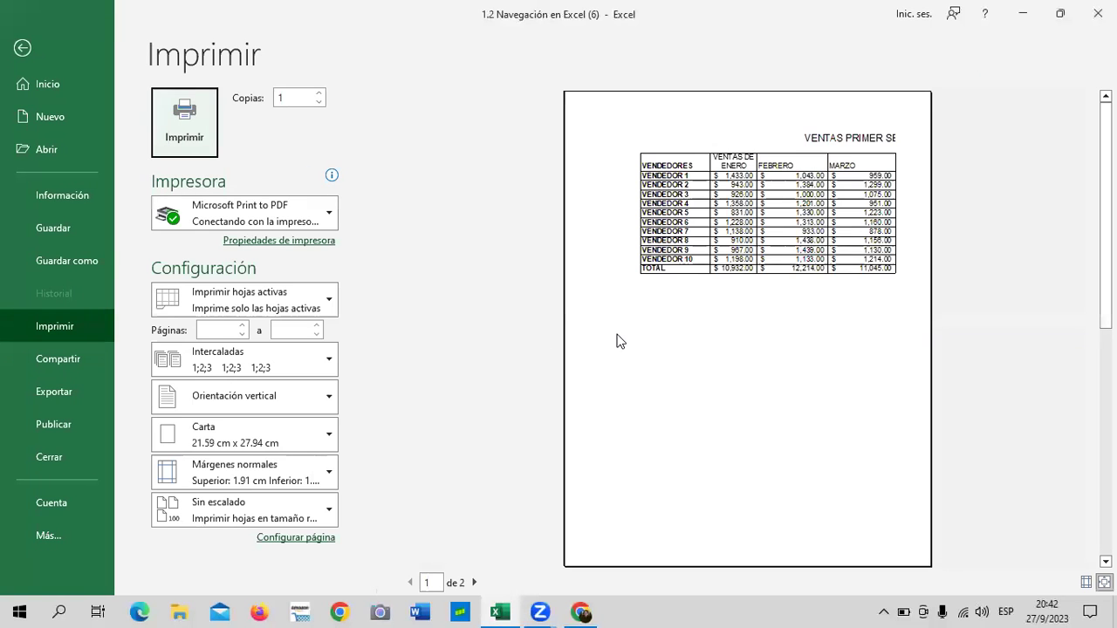
{"action": "left_click", "coordinate": [24, 48]}
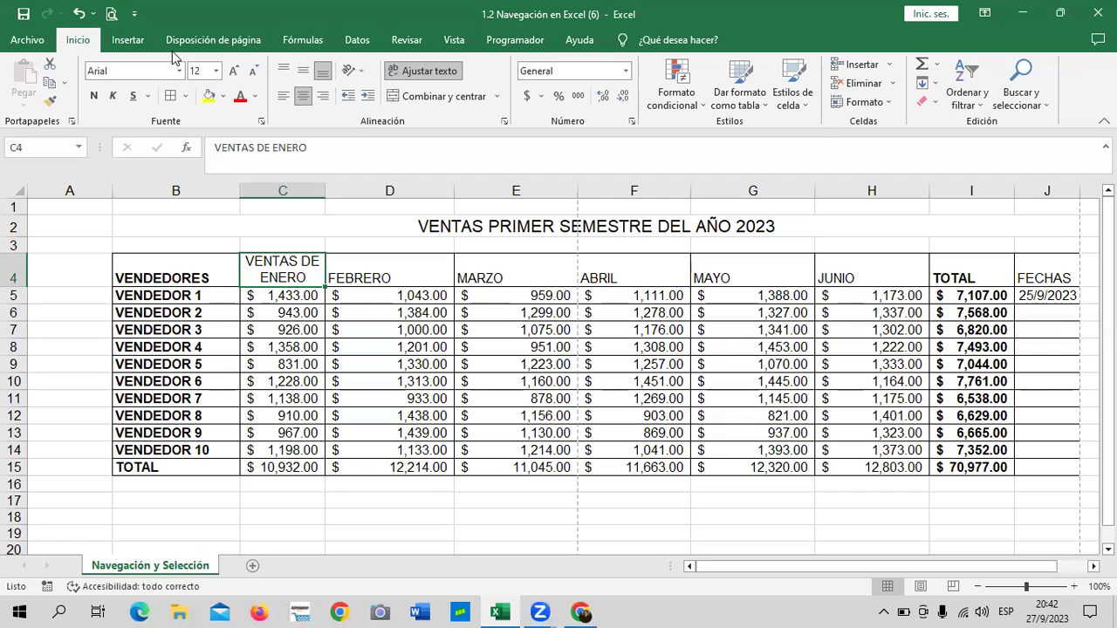
Set the page orientation to Horizontal (landscape) and verify it in Print preview.
{"action": "left_click", "coordinate": [227, 42]}
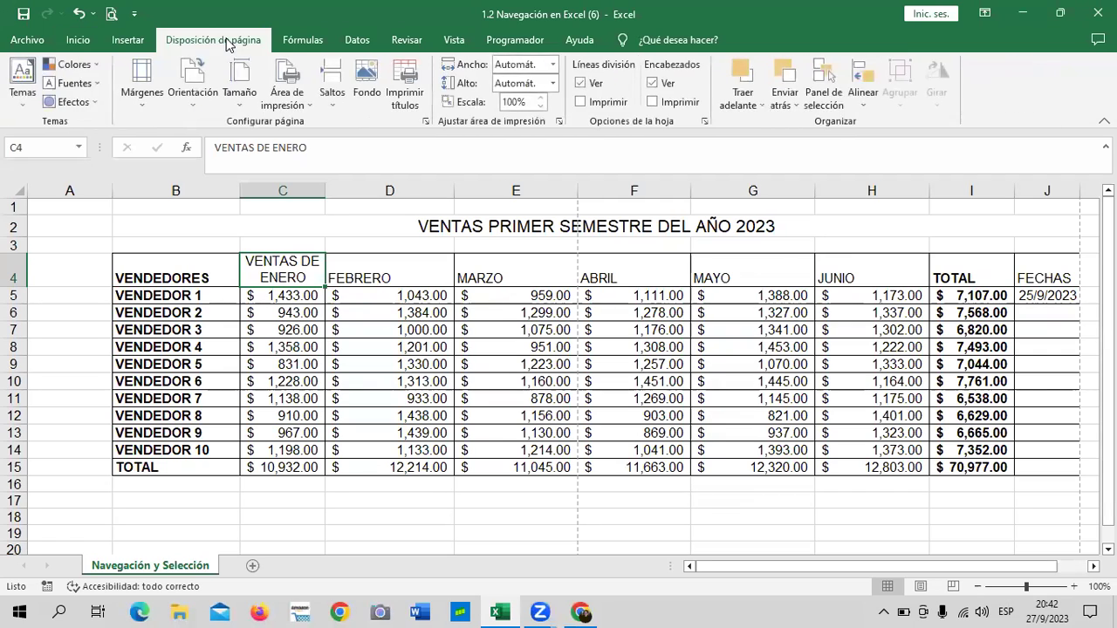
{"action": "left_click", "coordinate": [196, 103]}
{"action": "left_click", "coordinate": [202, 167]}
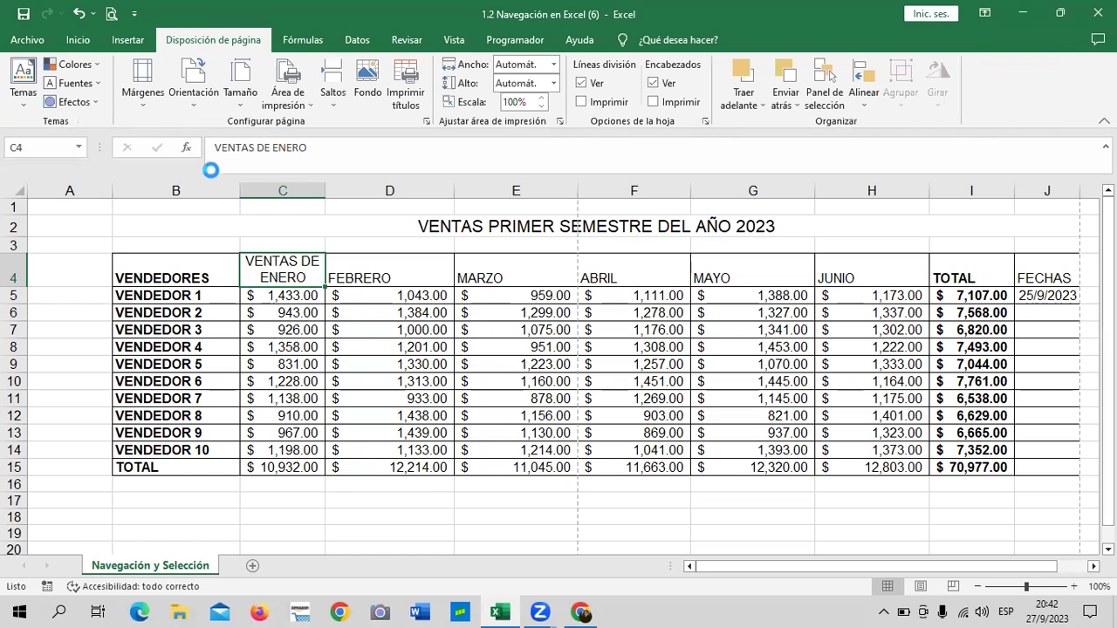
{"action": "mouse_move", "coordinate": [822, 571]}
{"action": "left_mouse_down"}
{"action": "mouse_move", "coordinate": [938, 568]}
{"action": "mouse_move", "coordinate": [829, 569]}
{"action": "left_mouse_up"}
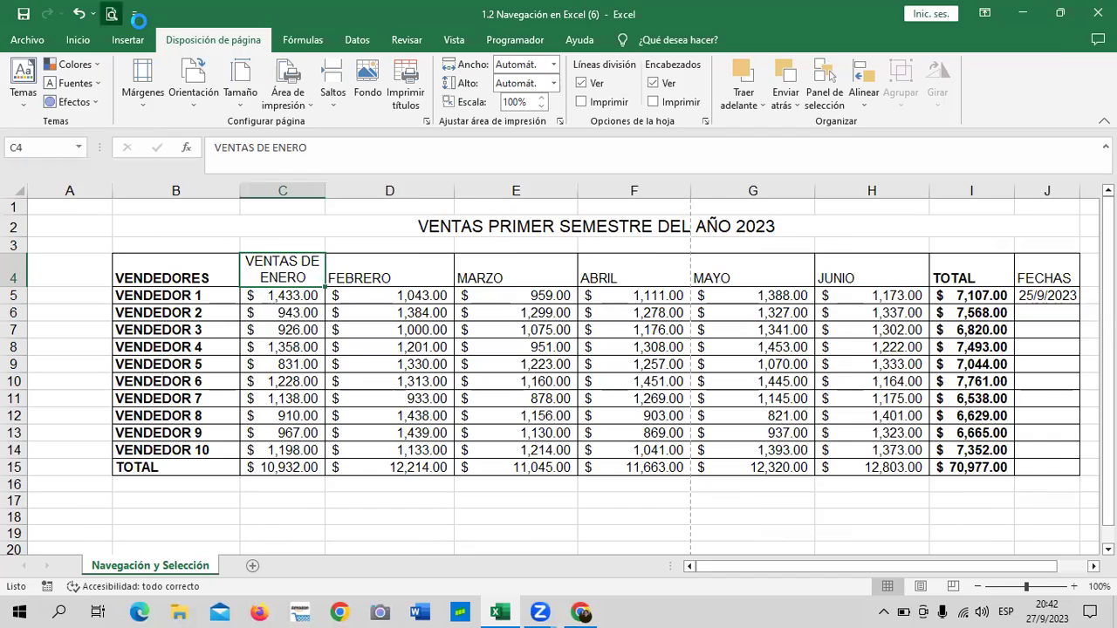
{"action": "left_click", "coordinate": [112, 13]}
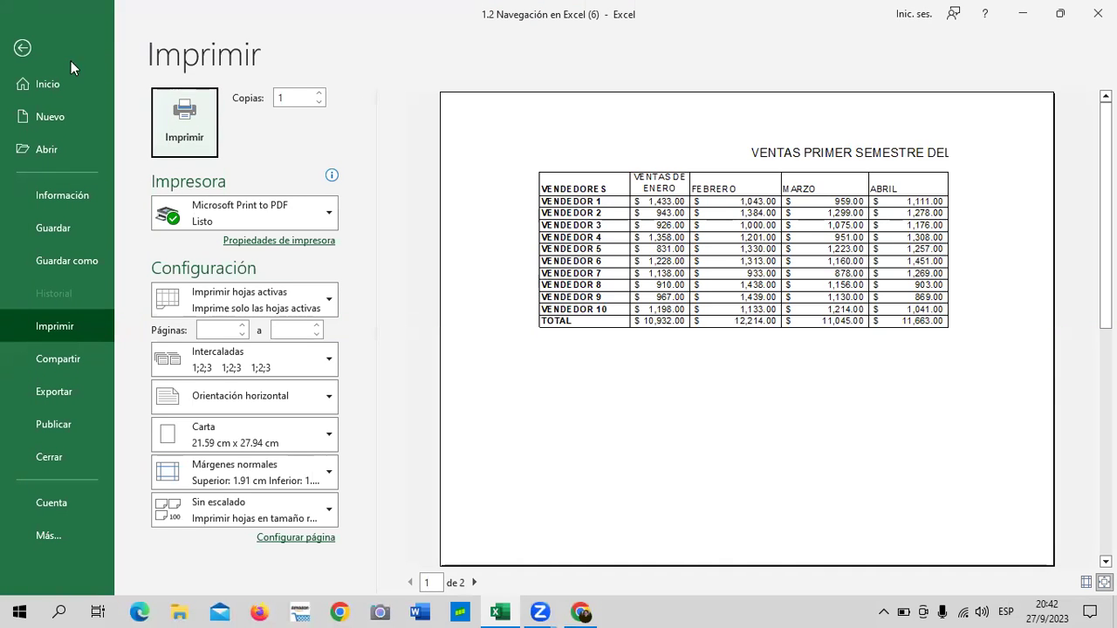
{"action": "left_click", "coordinate": [22, 48]}
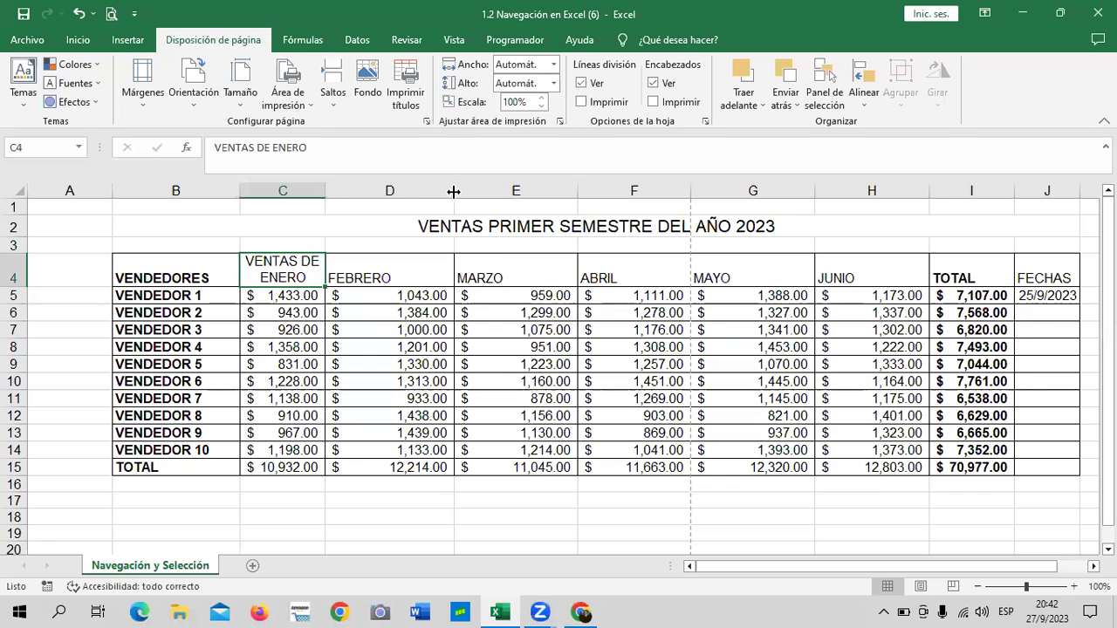
Autofit columns D through I to their monthly and total amounts.
{"action": "double_click", "coordinate": [453, 190]}
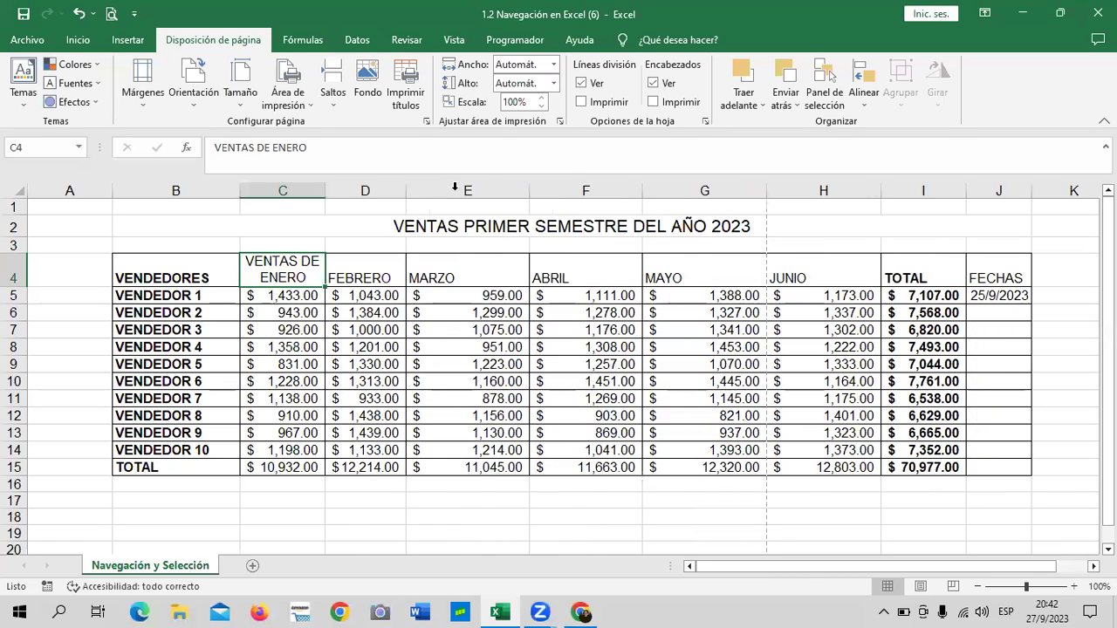
{"action": "double_click", "coordinate": [527, 190]}
{"action": "double_click", "coordinate": [596, 190]}
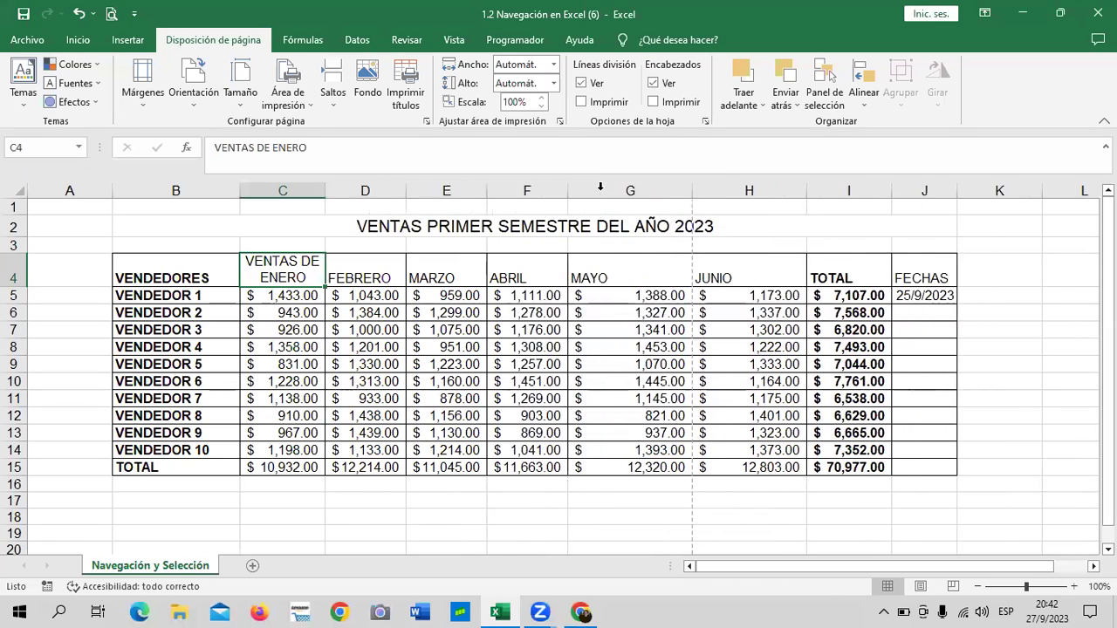
{"action": "double_click", "coordinate": [689, 191]}
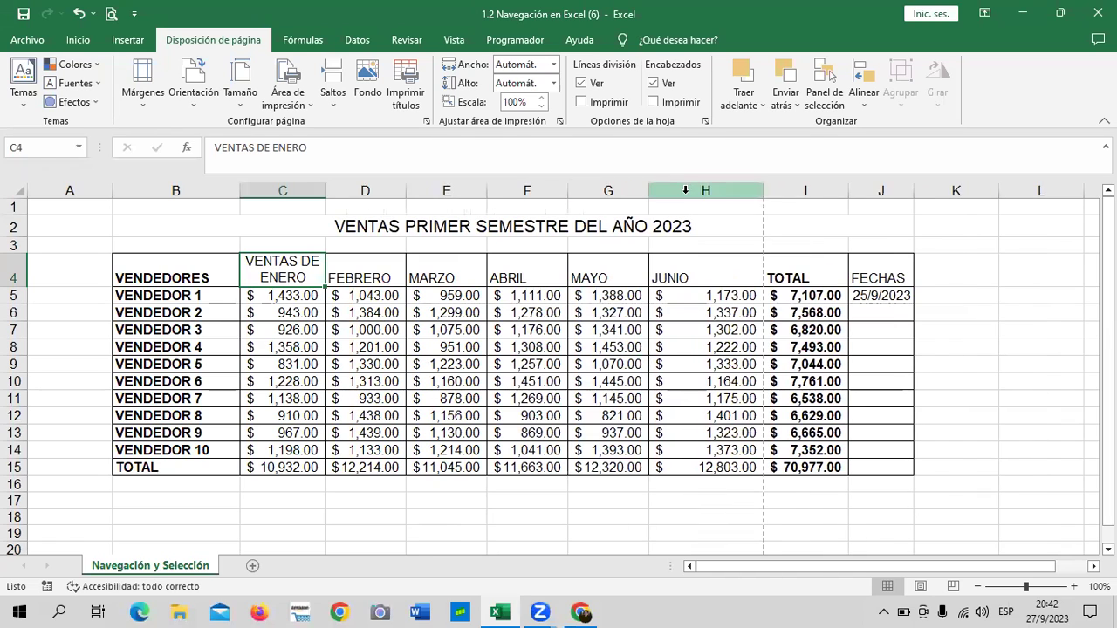
{"action": "double_click", "coordinate": [764, 190]}
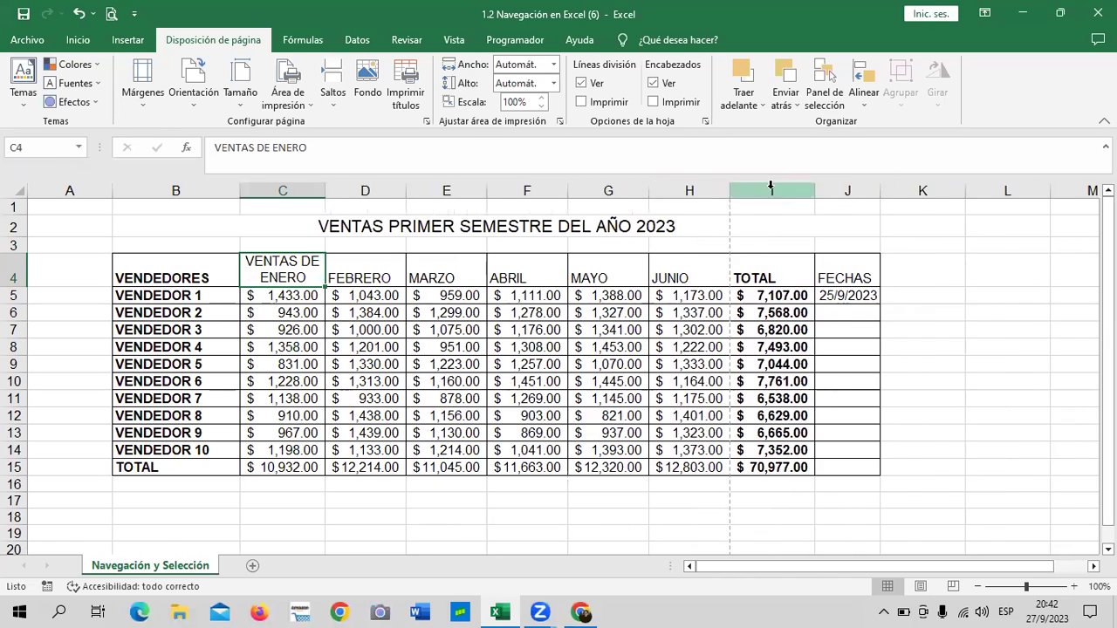
{"action": "double_click", "coordinate": [814, 190]}
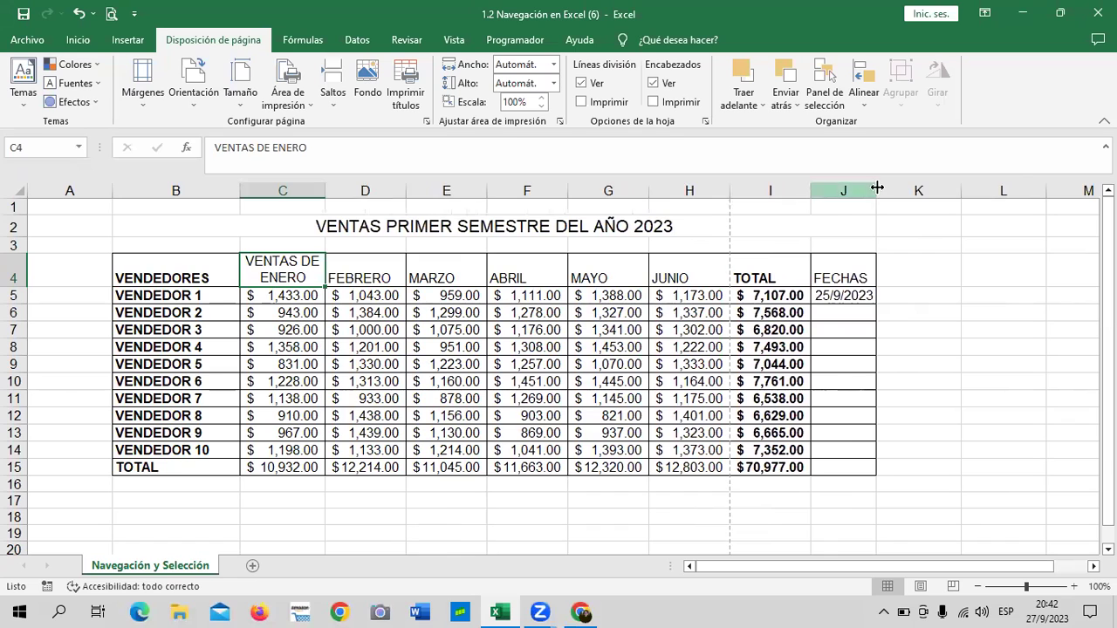
Delete the empty column A so the table shifts left.
{"action": "left_click", "coordinate": [62, 184]}
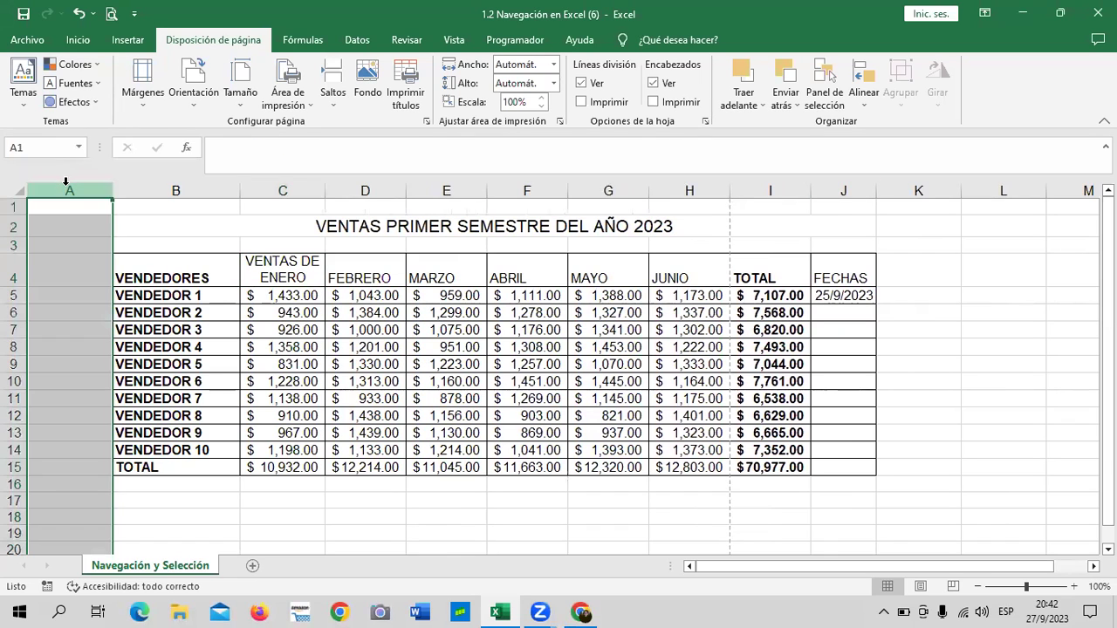
{"action": "right_click", "coordinate": [64, 187]}
{"action": "left_click", "coordinate": [99, 359]}
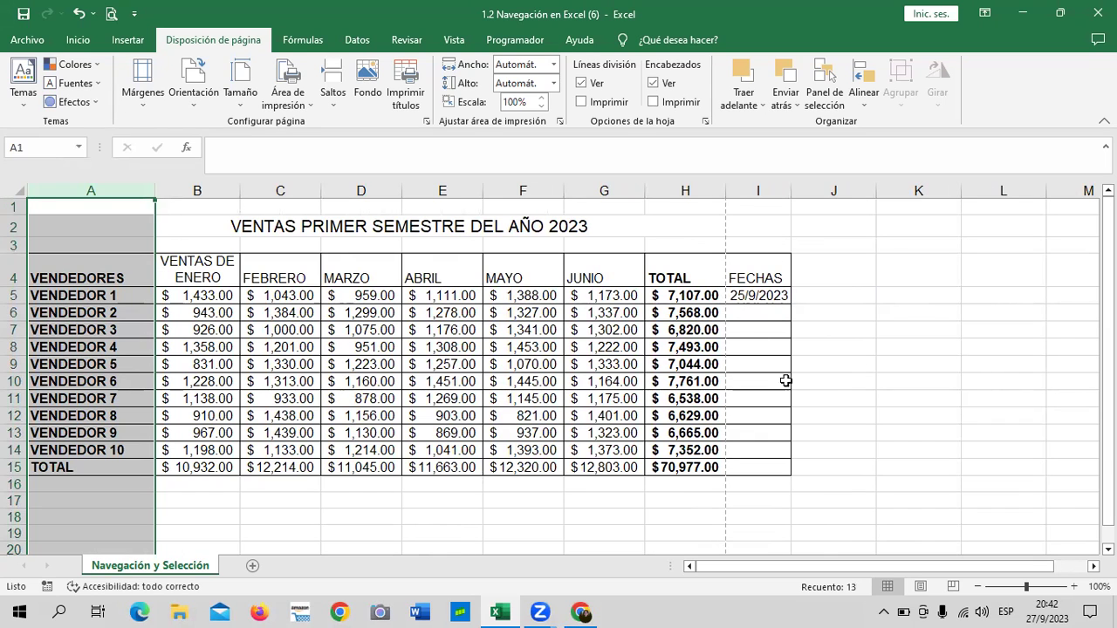
Set the print margins to Estrecho so the table through FECHAS fits on one page.
{"action": "left_click", "coordinate": [113, 16]}
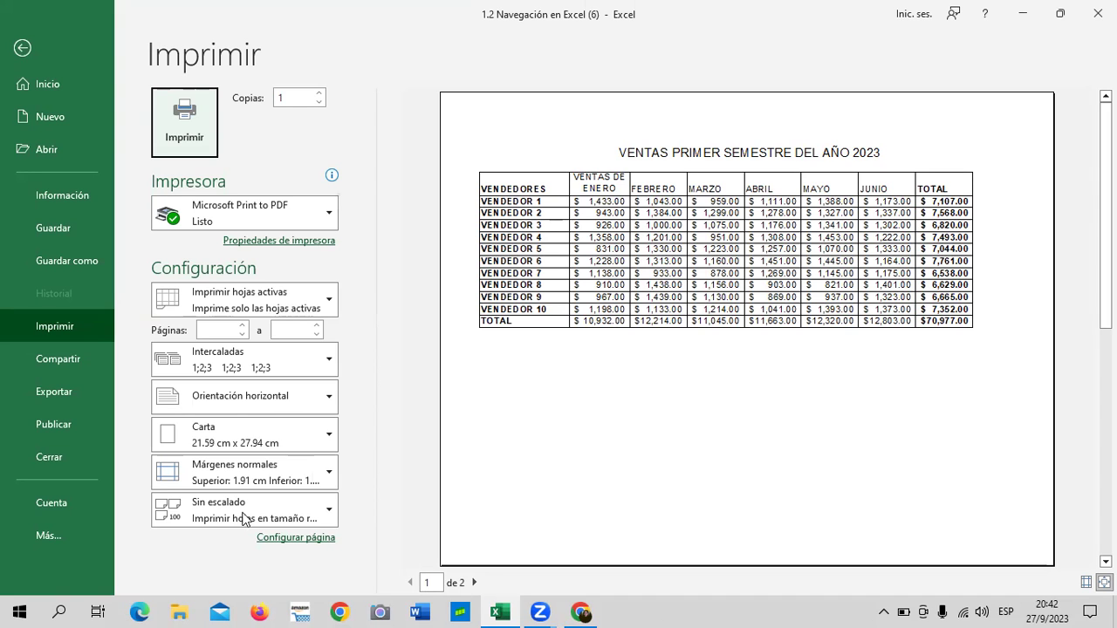
{"action": "left_click", "coordinate": [330, 476]}
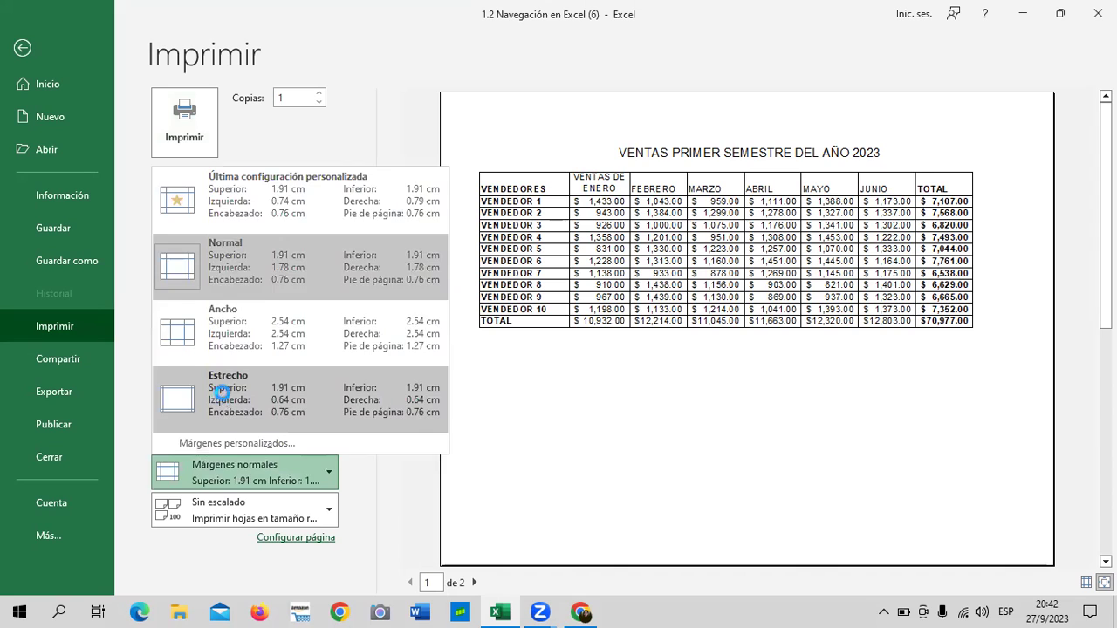
{"action": "left_click", "coordinate": [225, 397]}
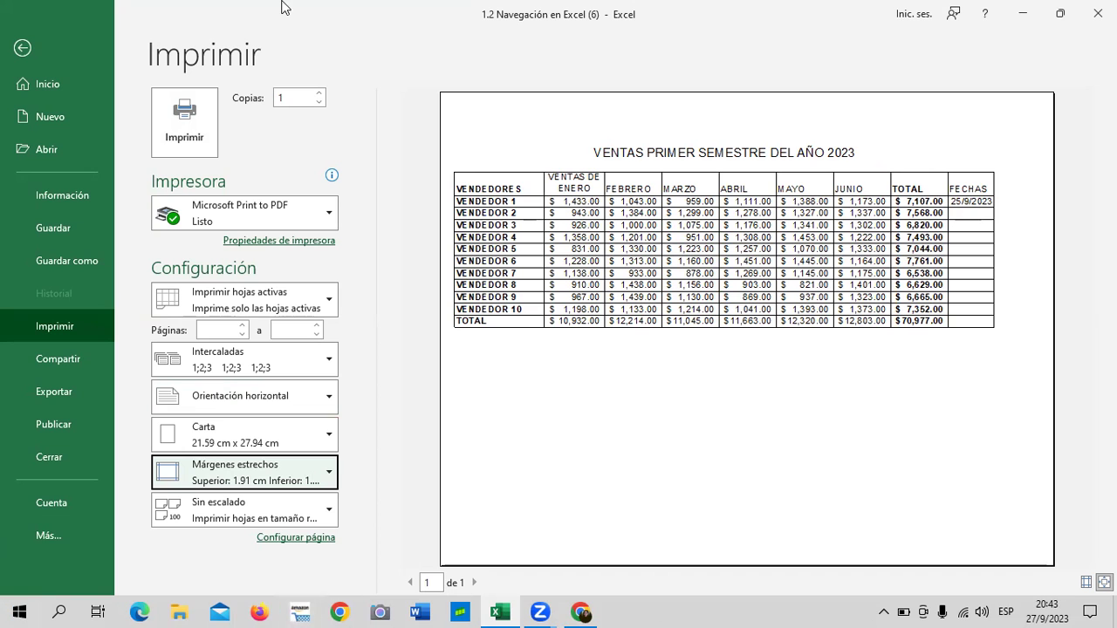
{"action": "left_click", "coordinate": [21, 48]}
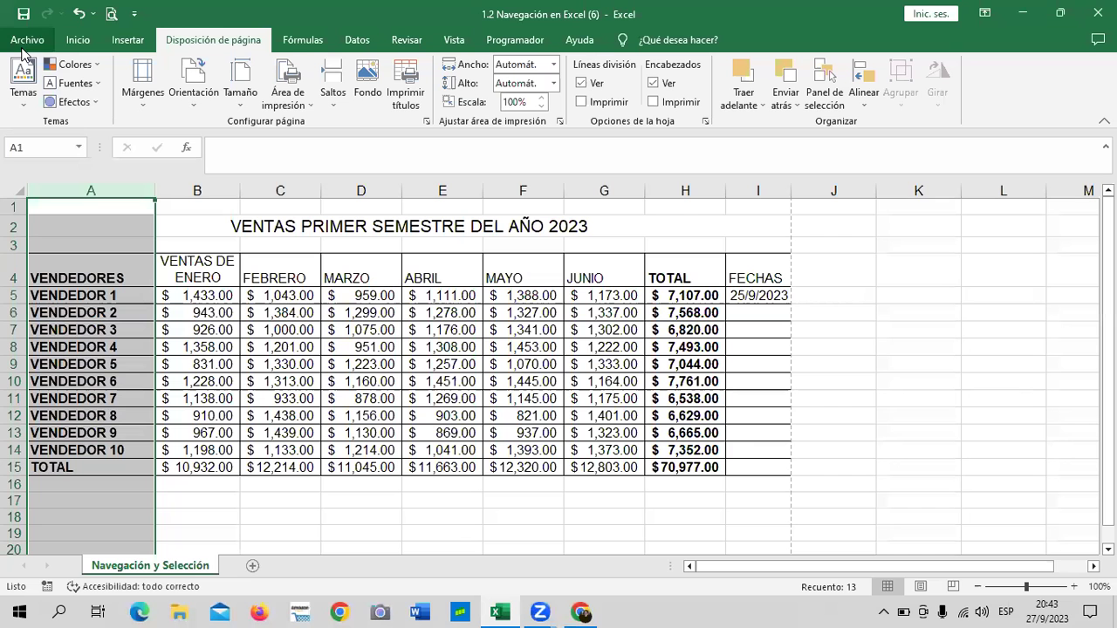
{"action": "left_click", "coordinate": [886, 319]}
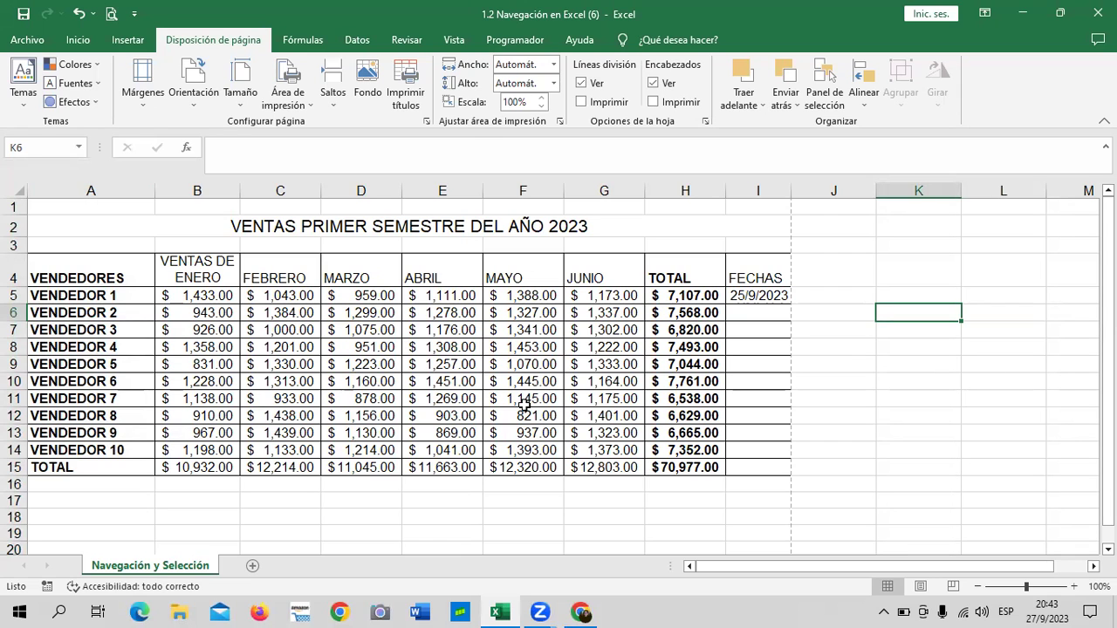
{"action": "left_click", "coordinate": [583, 611]}
{"action": "scroll", "coordinate": [541, 408], "scroll_direction": "down", "scroll_amount": 3}
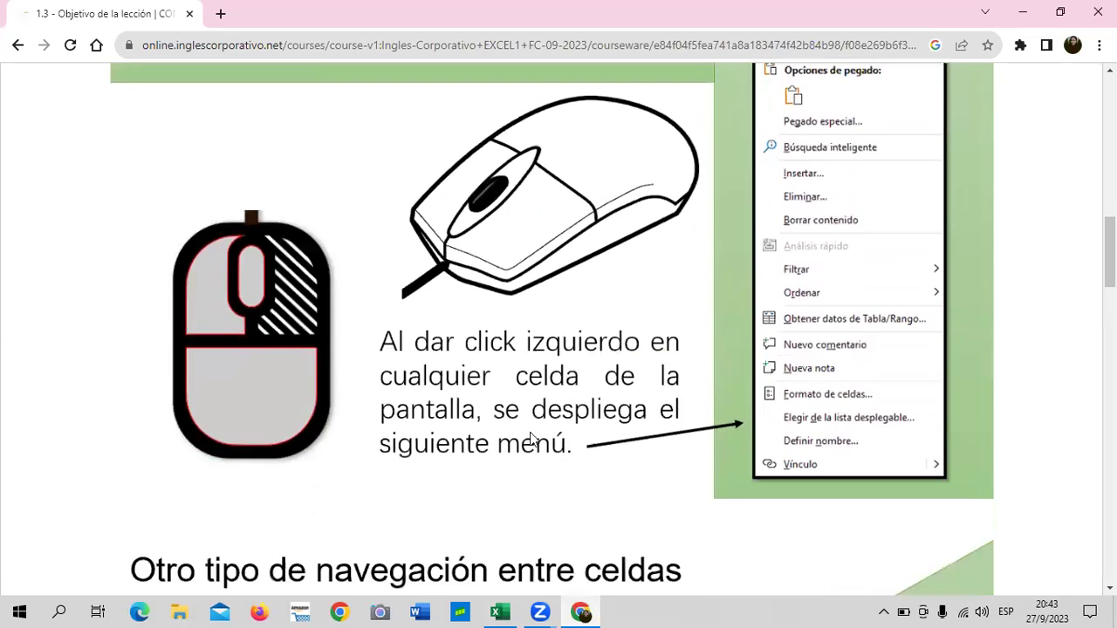
{"action": "scroll", "coordinate": [528, 441], "scroll_direction": "down", "scroll_amount": 3}
{"action": "scroll", "coordinate": [528, 441], "scroll_direction": "down", "scroll_amount": 2}
{"action": "scroll", "coordinate": [528, 441], "scroll_direction": "down", "scroll_amount": 1}
{"action": "scroll", "coordinate": [528, 443], "scroll_direction": "down", "scroll_amount": 3}
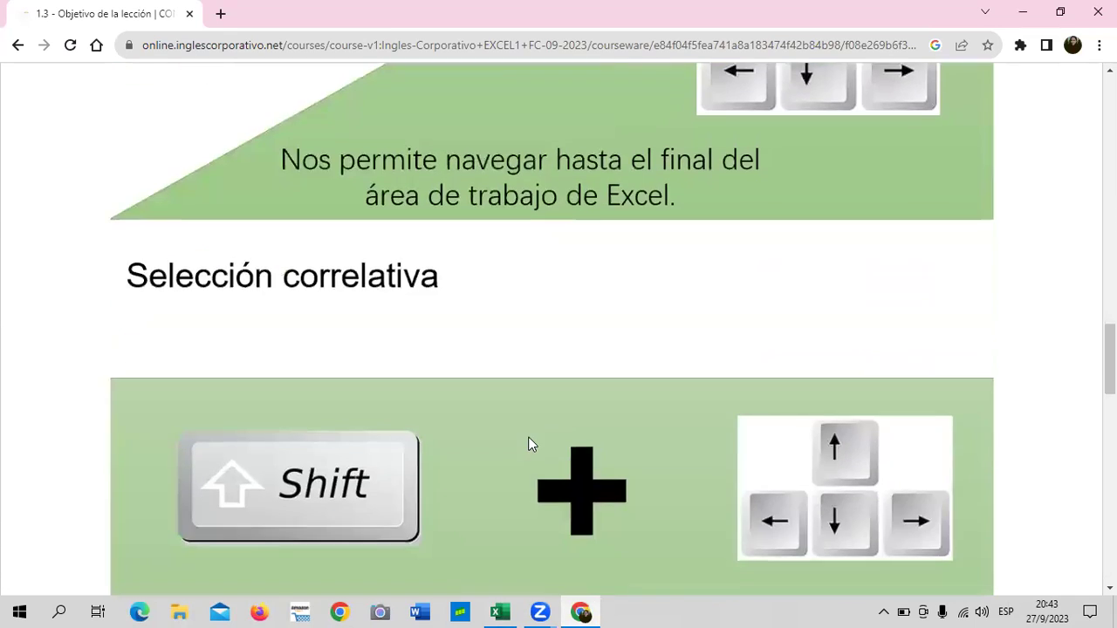
{"action": "scroll", "coordinate": [529, 443], "scroll_direction": "down", "scroll_amount": 1}
{"action": "scroll", "coordinate": [543, 496], "scroll_direction": "down", "scroll_amount": 4}
{"action": "scroll", "coordinate": [551, 487], "scroll_direction": "down", "scroll_amount": 4}
{"action": "scroll", "coordinate": [550, 486], "scroll_direction": "down", "scroll_amount": 5}
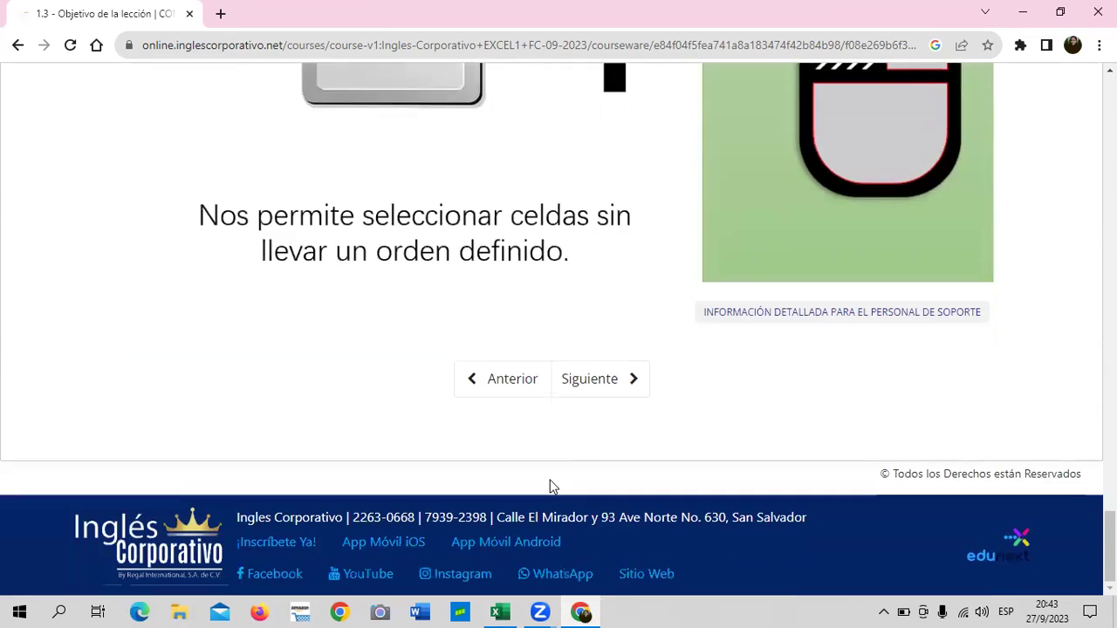
{"action": "left_click", "coordinate": [611, 388]}
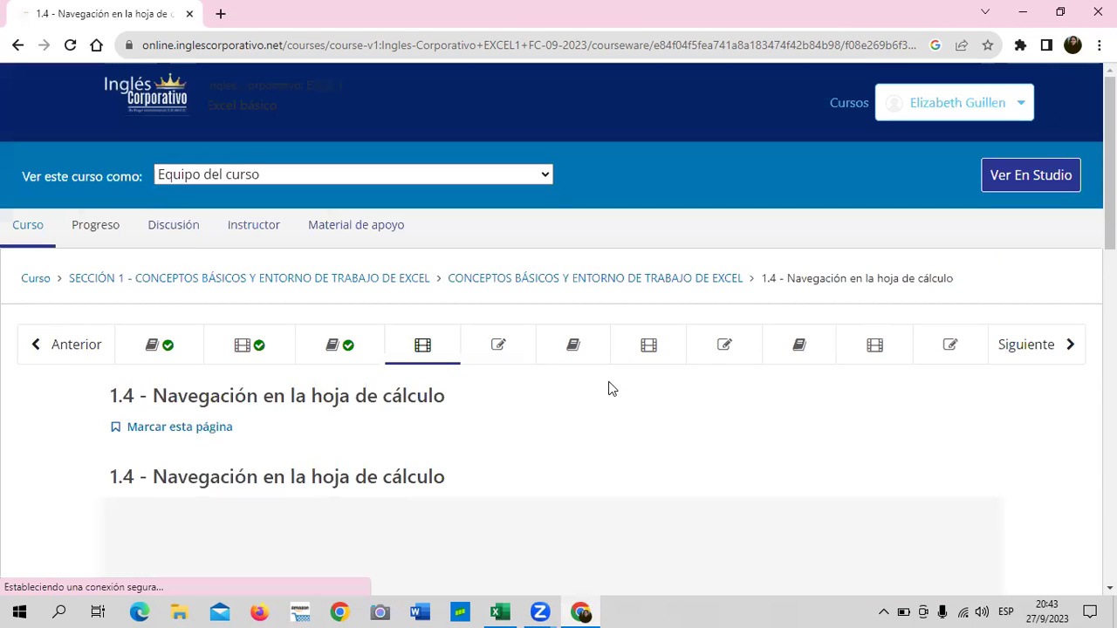
{"action": "scroll", "coordinate": [640, 442], "scroll_direction": "down", "scroll_amount": 3}
{"action": "scroll", "coordinate": [640, 441], "scroll_direction": "down", "scroll_amount": 2}
{"action": "scroll", "coordinate": [530, 319], "scroll_direction": "up", "scroll_amount": 2}
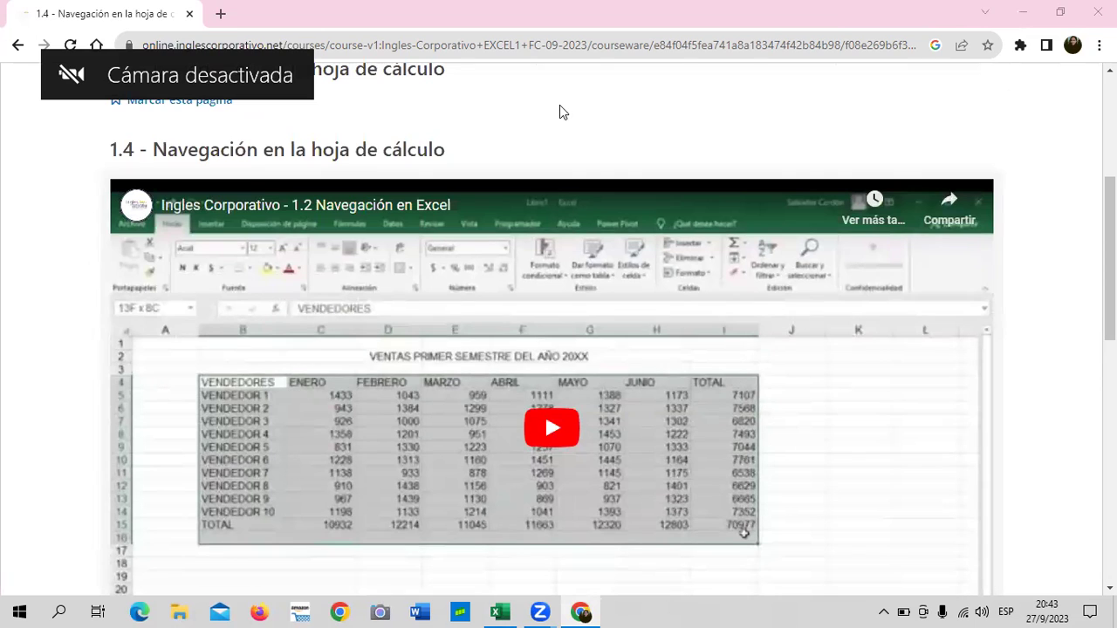
Play the 1.2 Navegación en Excel lesson video to the end, raising the volume.
{"action": "left_click", "coordinate": [574, 432]}
{"action": "scroll", "coordinate": [574, 432], "scroll_direction": "down", "scroll_amount": 1}
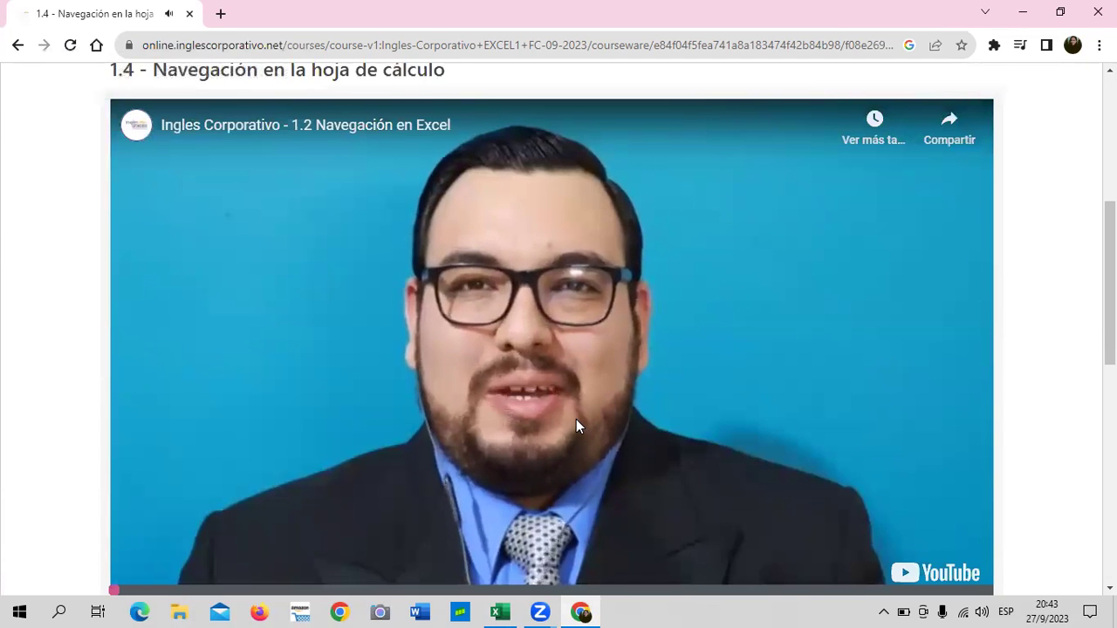
{"action": "key", "text": "XF86AudioRaiseVolume"}
{"action": "key", "text": "XF86AudioRaiseVolume"}
{"action": "key", "text": "XF86AudioRaiseVolume"}
{"action": "key", "text": "XF86AudioRaiseVolume"}
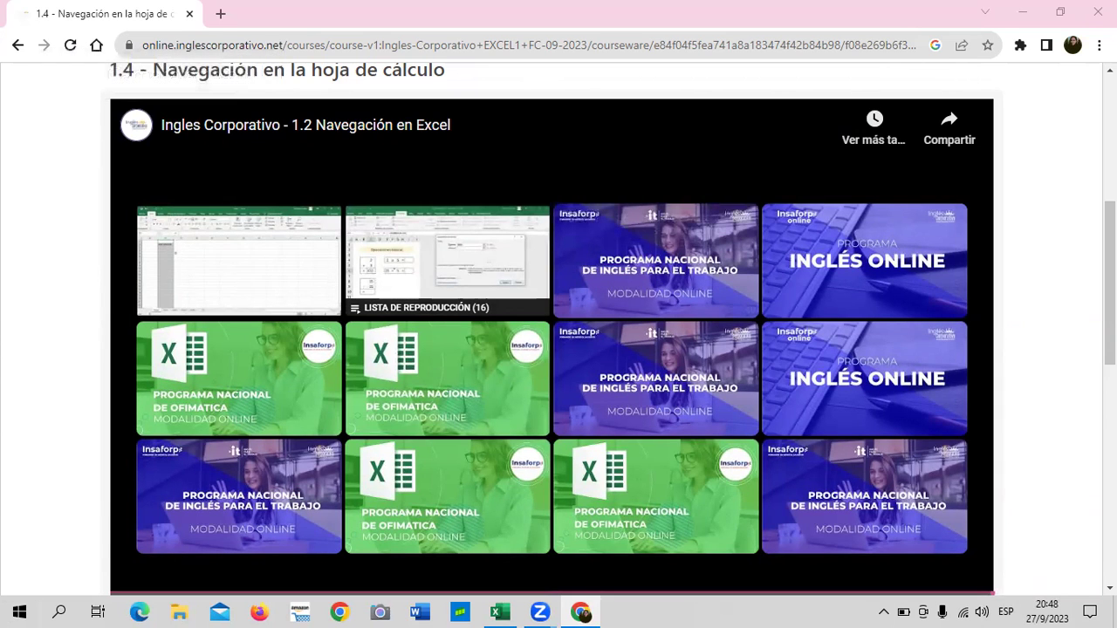
Switch back to the sales workbook and autofit column A to the VENDEDORES names.
{"action": "scroll", "coordinate": [536, 309], "scroll_direction": "down", "scroll_amount": 3}
{"action": "scroll", "coordinate": [589, 407], "scroll_direction": "up", "scroll_amount": 2}
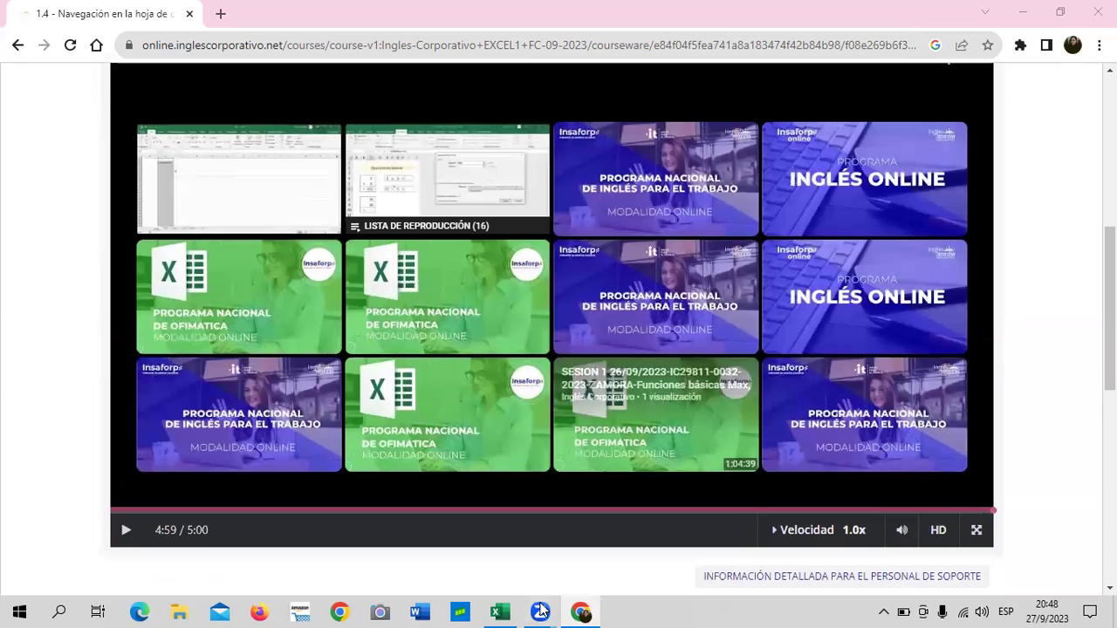
{"action": "mouse_move", "coordinate": [492, 609]}
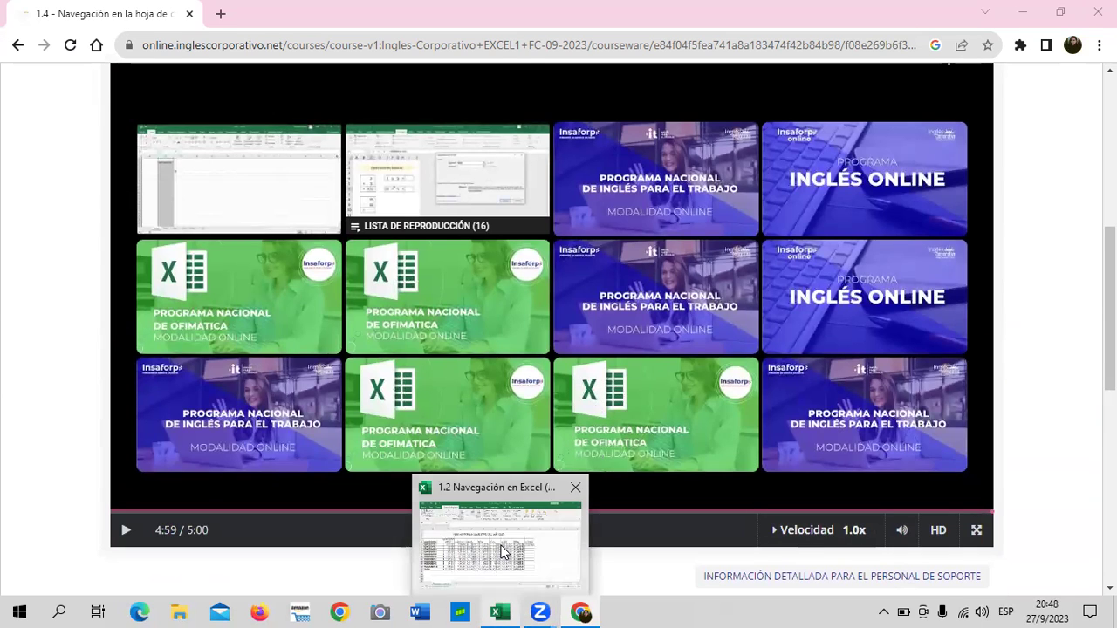
{"action": "left_click", "coordinate": [503, 551]}
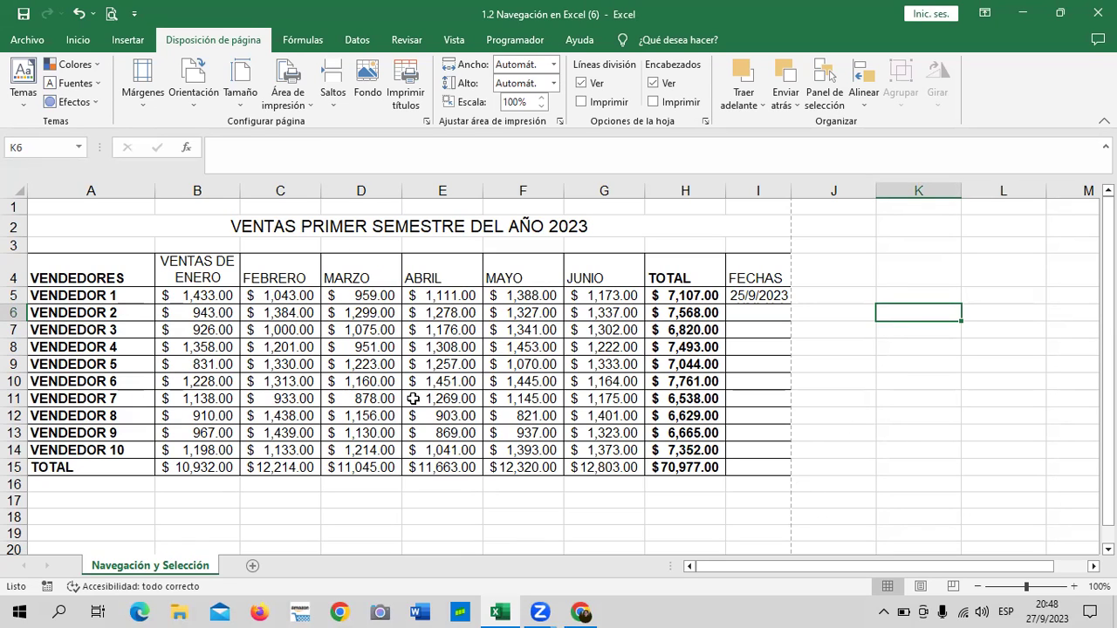
{"action": "double_click", "coordinate": [157, 190]}
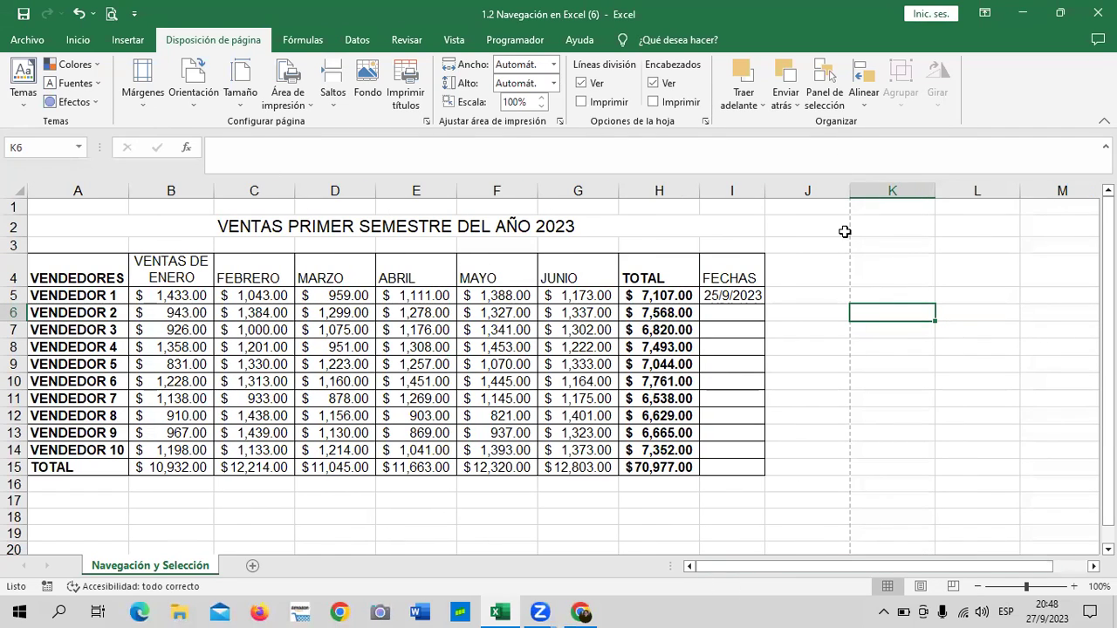
Show the Inicio tab commands and inspect the TOTAL formula in cell H5.
{"action": "left_click", "coordinate": [78, 40]}
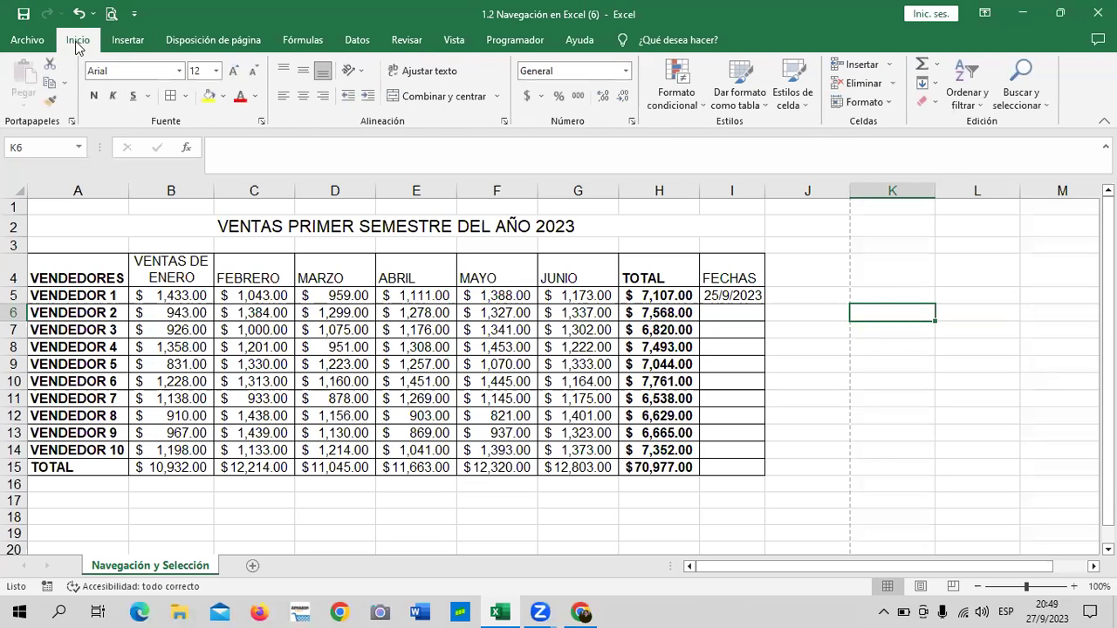
{"action": "left_click", "coordinate": [926, 382]}
{"action": "left_click", "coordinate": [670, 294]}
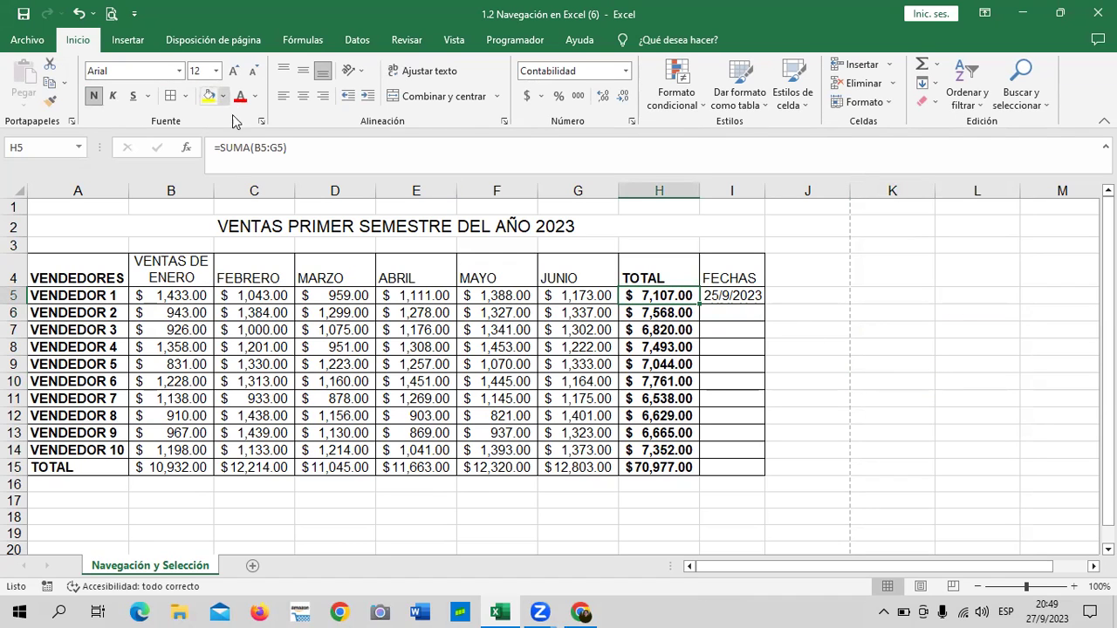
{"action": "left_click", "coordinate": [890, 344]}
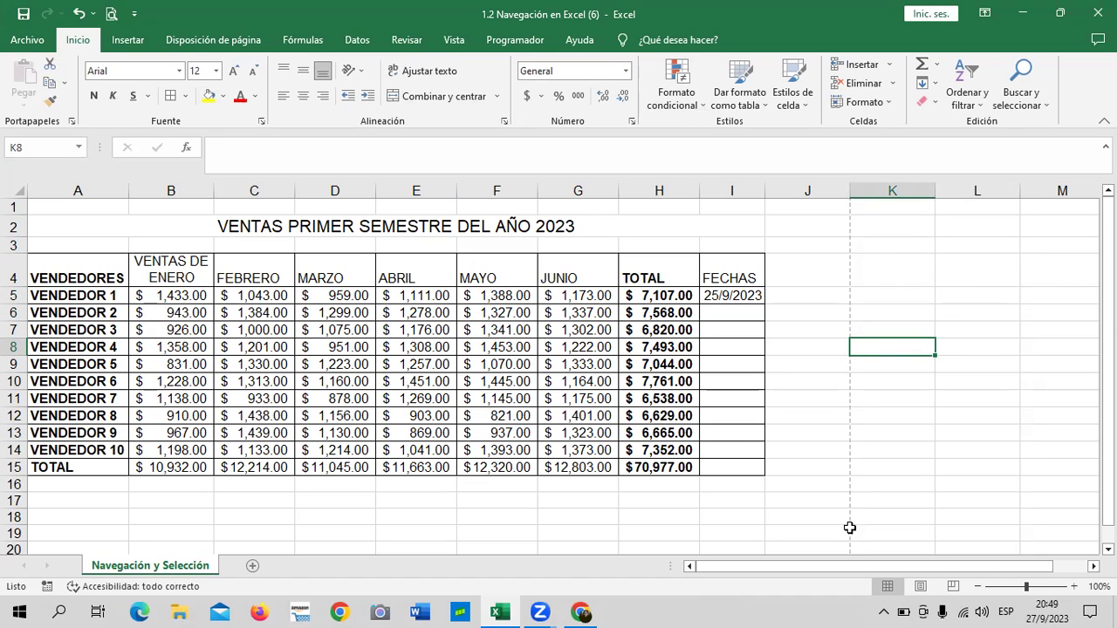
Apply Sin borde to the table A4:I15, then reselect the range.
{"action": "mouse_move", "coordinate": [83, 265]}
{"action": "left_mouse_down"}
{"action": "mouse_move", "coordinate": [616, 446]}
{"action": "mouse_move", "coordinate": [739, 467]}
{"action": "left_mouse_up"}
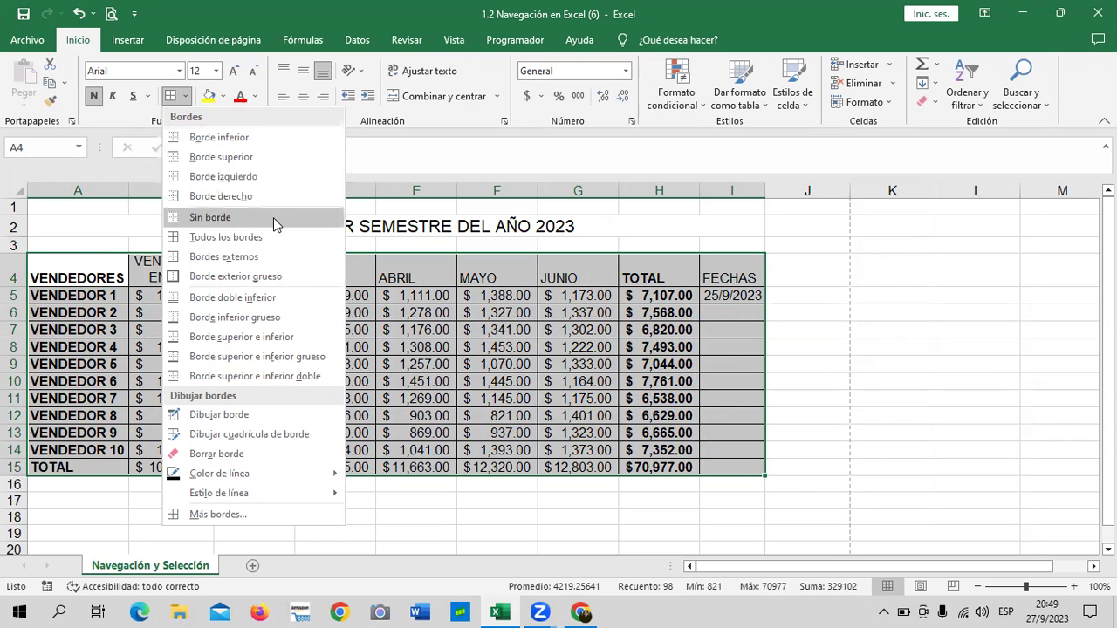
{"action": "left_click", "coordinate": [273, 217]}
{"action": "left_click", "coordinate": [839, 345]}
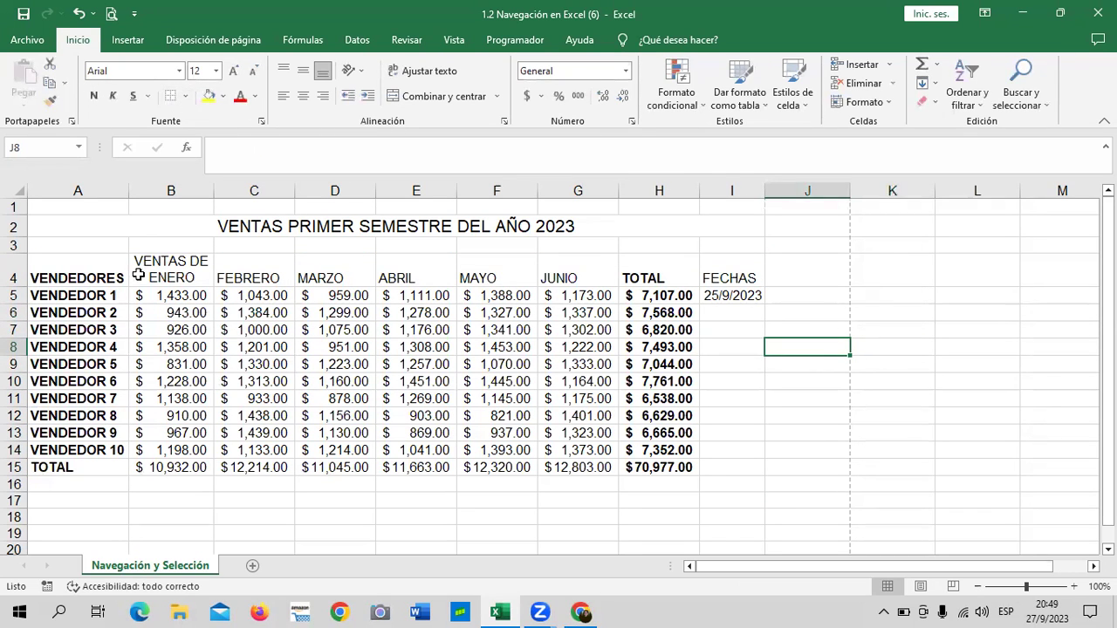
{"action": "mouse_move", "coordinate": [96, 273]}
{"action": "left_mouse_down"}
{"action": "mouse_move", "coordinate": [744, 484]}
{"action": "mouse_move", "coordinate": [743, 467]}
{"action": "left_mouse_up"}
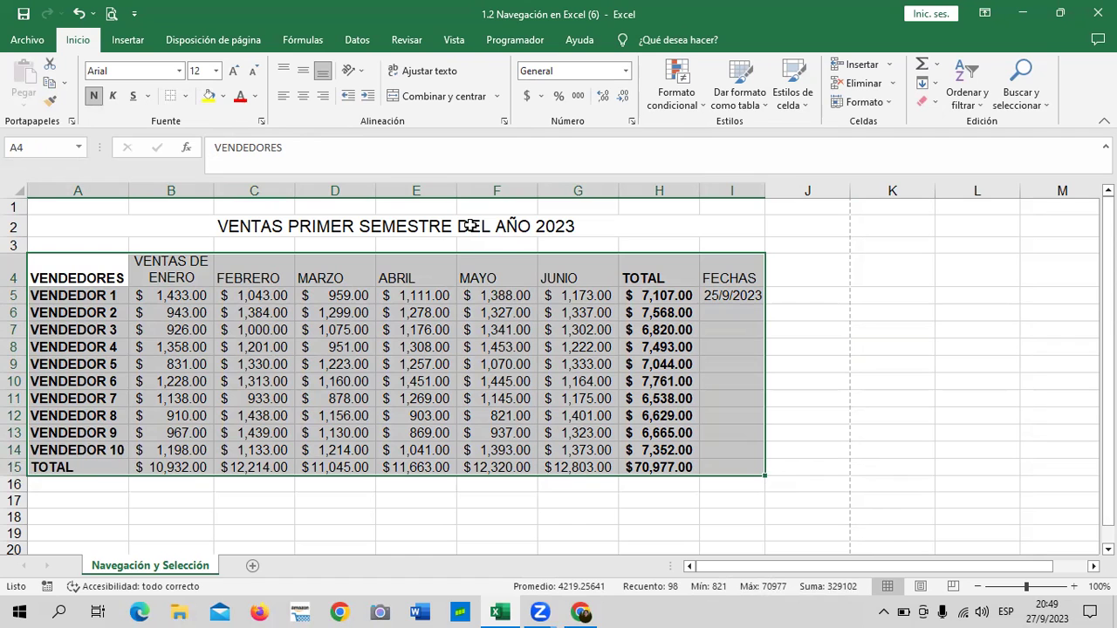
Apply Todos los bordes to A2:I15 so every cell, title rows included, gets thin borders.
{"action": "left_click", "coordinate": [922, 380]}
{"action": "left_click_drag", "start_coordinate": [130, 226], "coordinate": [268, 468]}
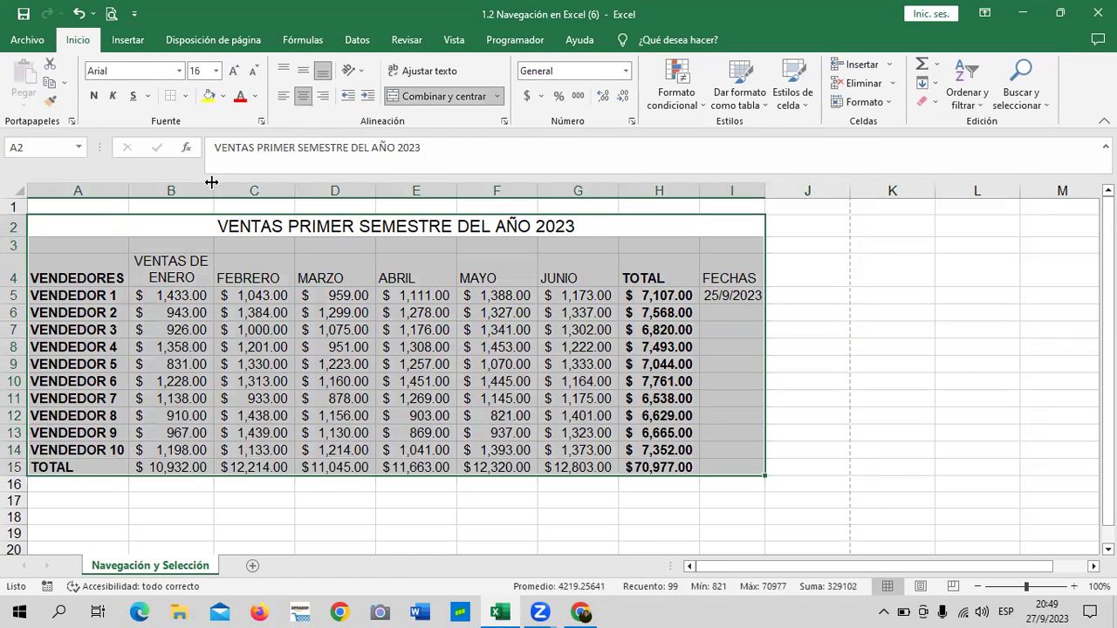
{"action": "left_click", "coordinate": [185, 96]}
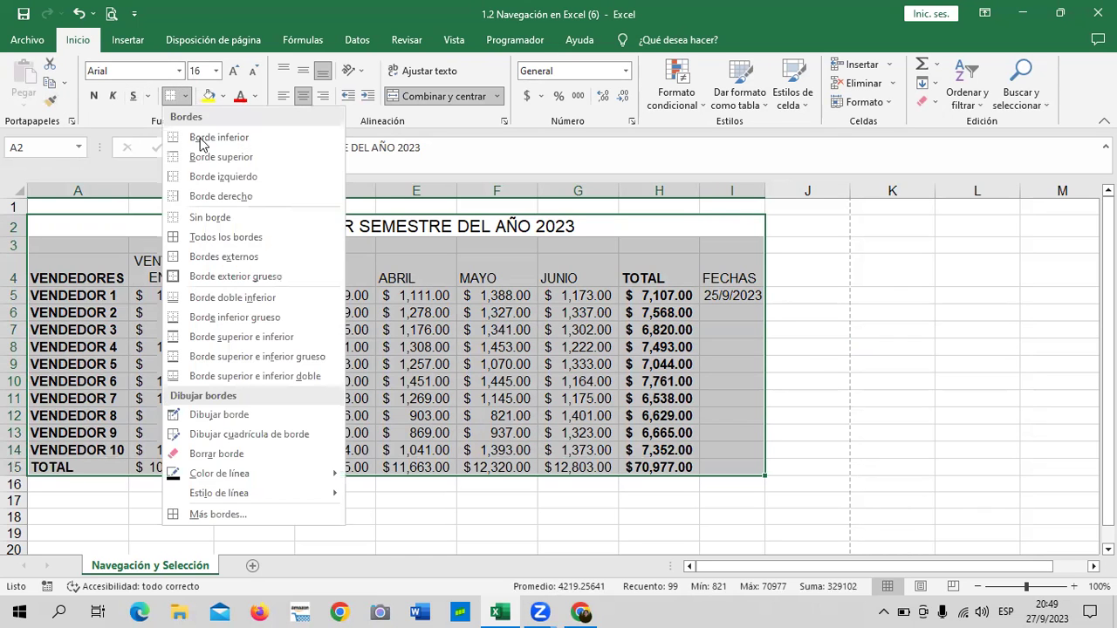
{"action": "left_click", "coordinate": [225, 237]}
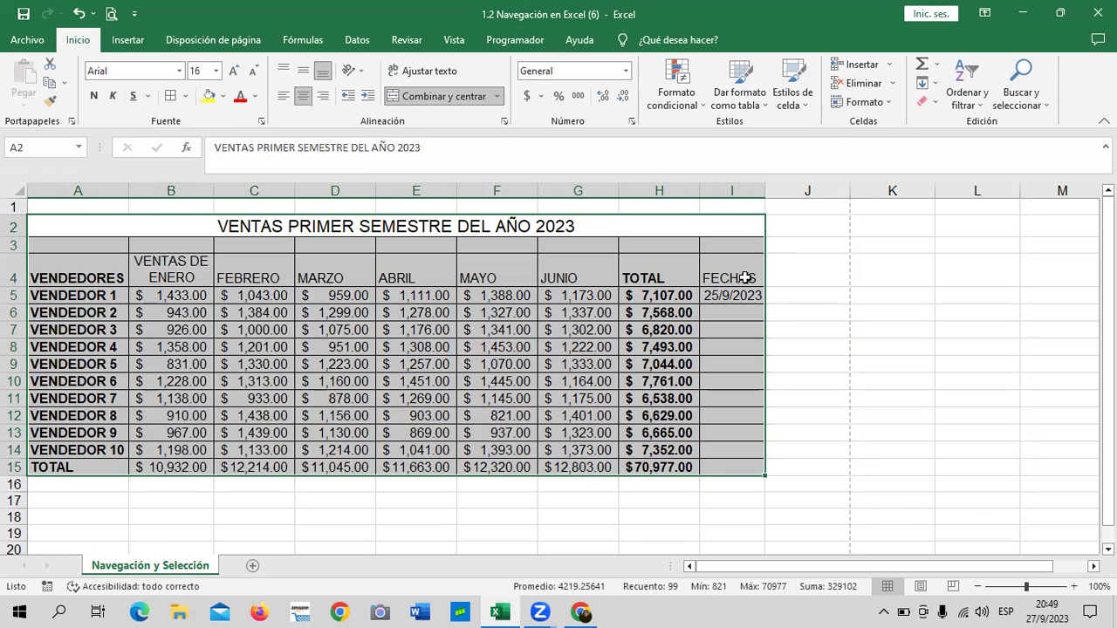
{"action": "left_click", "coordinate": [856, 284]}
{"action": "left_click", "coordinate": [732, 242]}
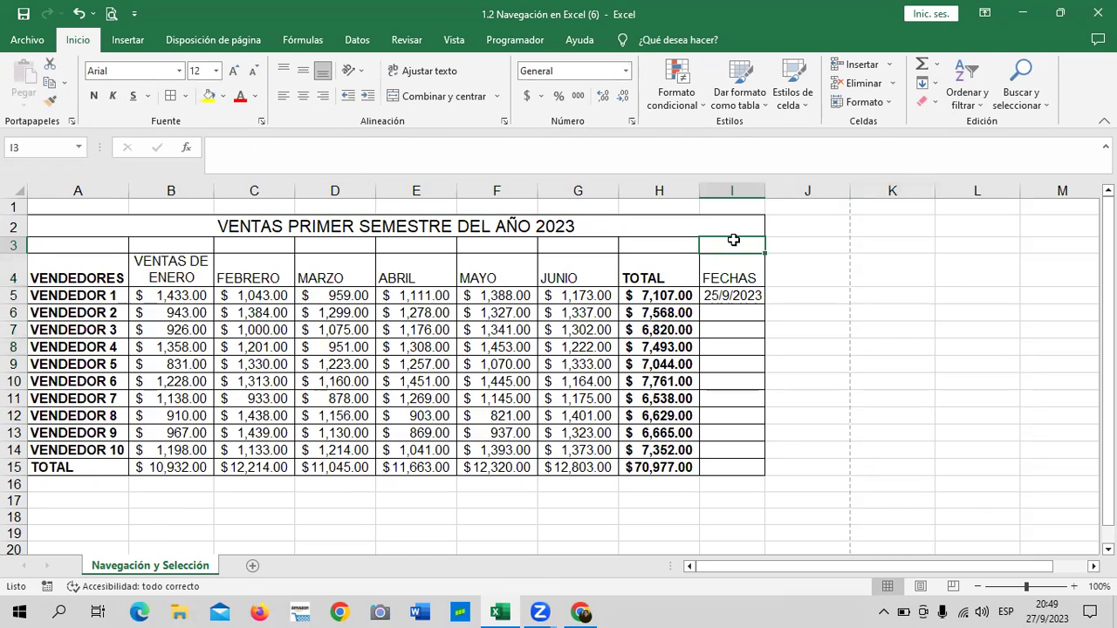
{"action": "left_click", "coordinate": [112, 14]}
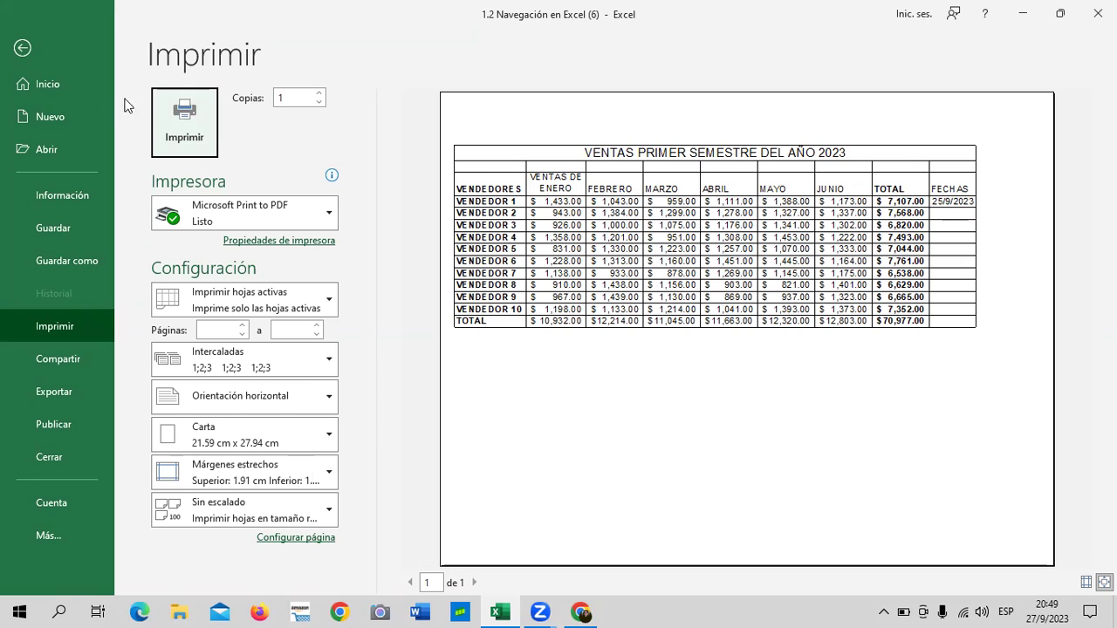
{"action": "left_click", "coordinate": [22, 48]}
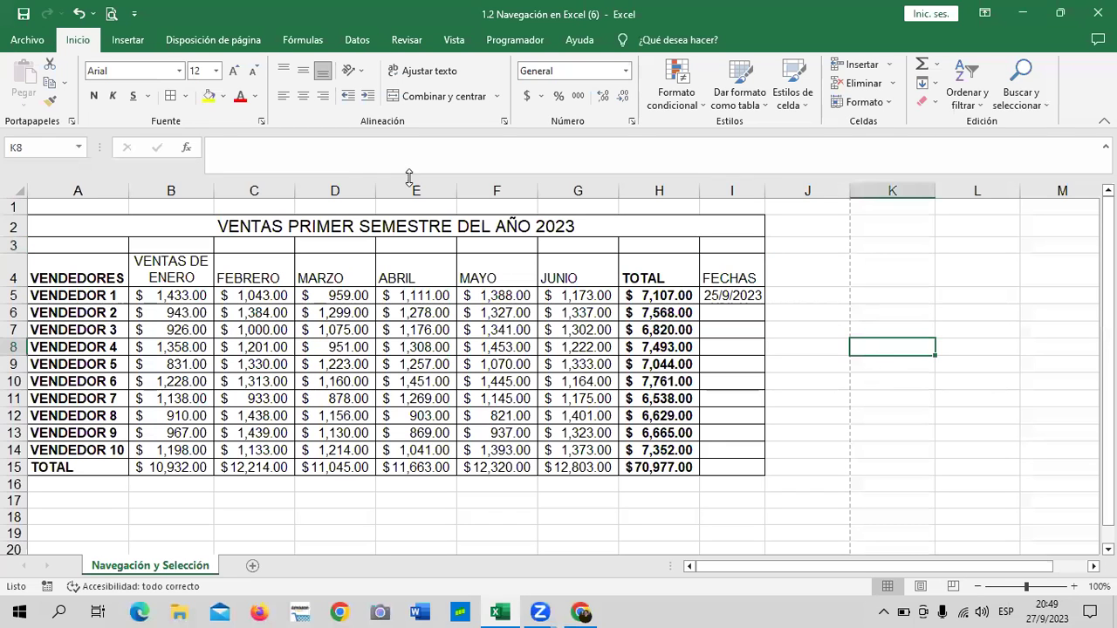
Strip all borders from A2:I15 with Sin borde, then reselect the table A4:I15.
{"action": "mouse_move", "coordinate": [105, 226]}
{"action": "left_mouse_down"}
{"action": "mouse_move", "coordinate": [658, 480]}
{"action": "mouse_move", "coordinate": [677, 471]}
{"action": "left_mouse_up"}
{"action": "left_click", "coordinate": [184, 97]}
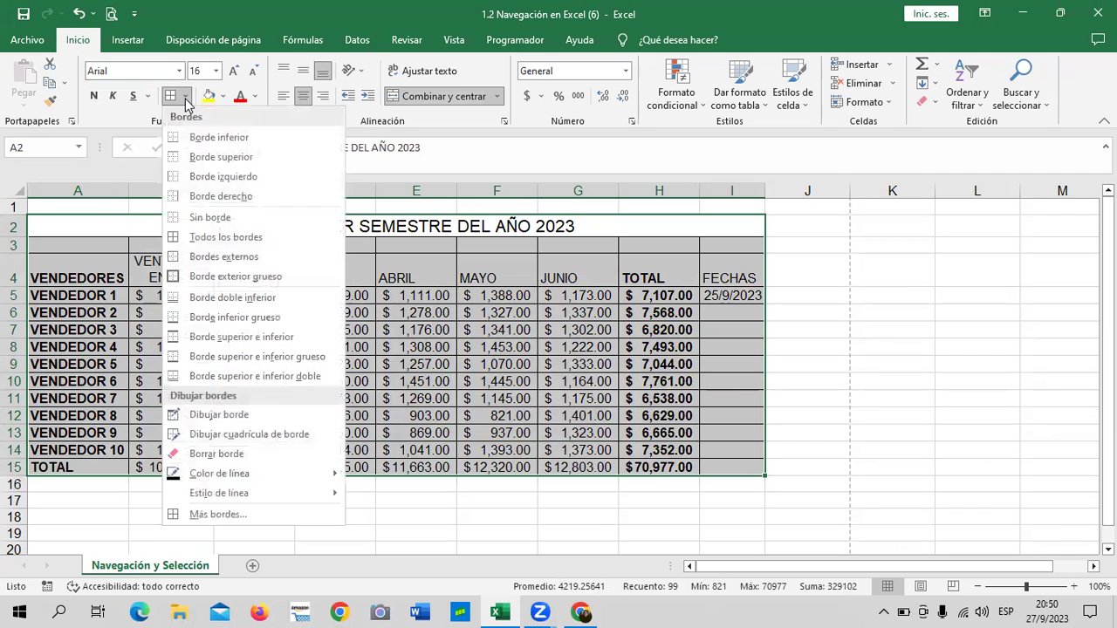
{"action": "left_click", "coordinate": [247, 217]}
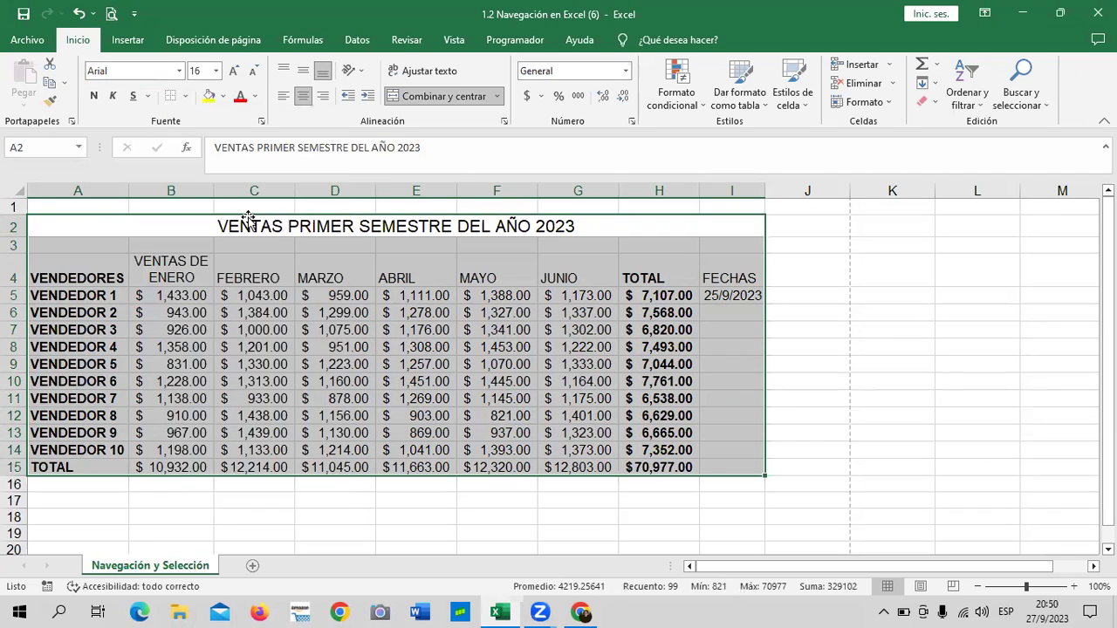
{"action": "left_click", "coordinate": [830, 326]}
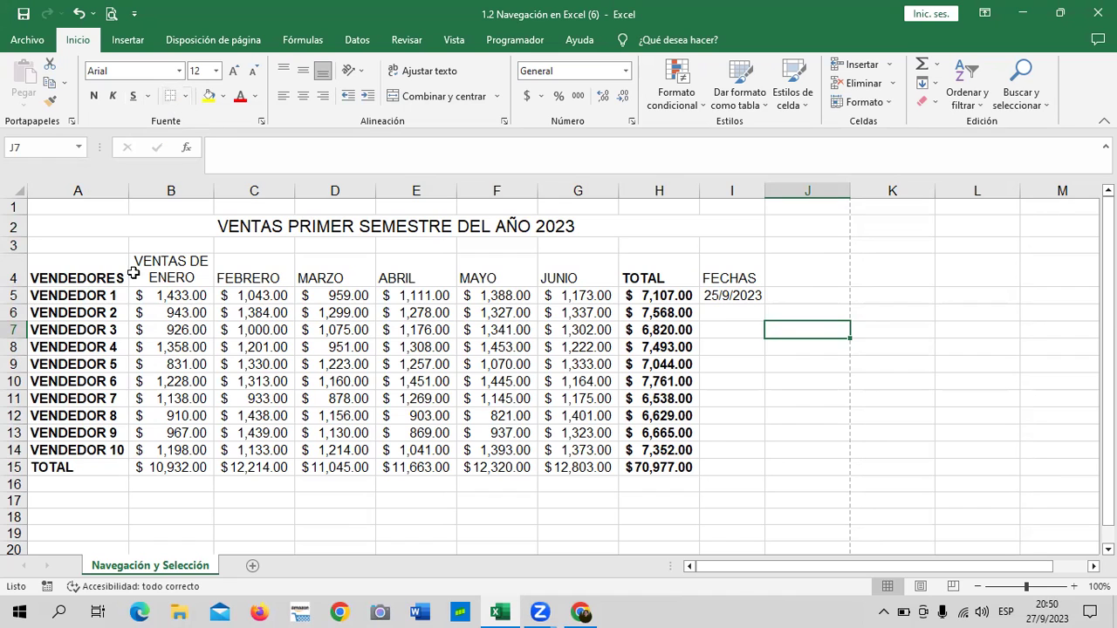
{"action": "left_click_drag", "start_coordinate": [85, 267], "coordinate": [732, 474]}
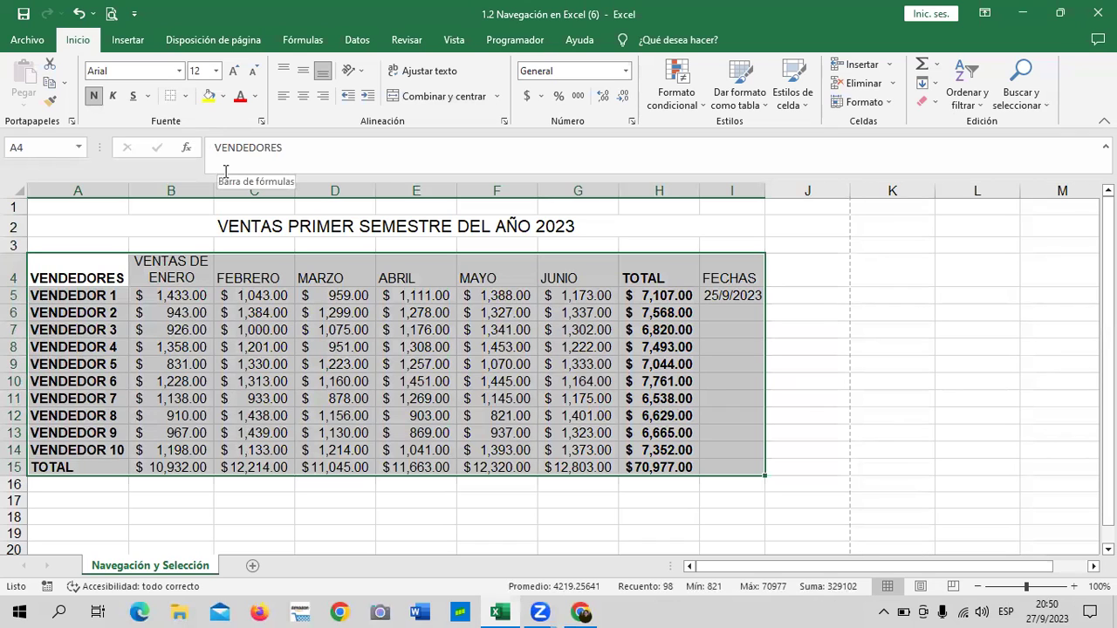
Apply Todos los bordes and then Borde exterior grueso to the table A4:I15.
{"action": "left_click", "coordinate": [185, 96]}
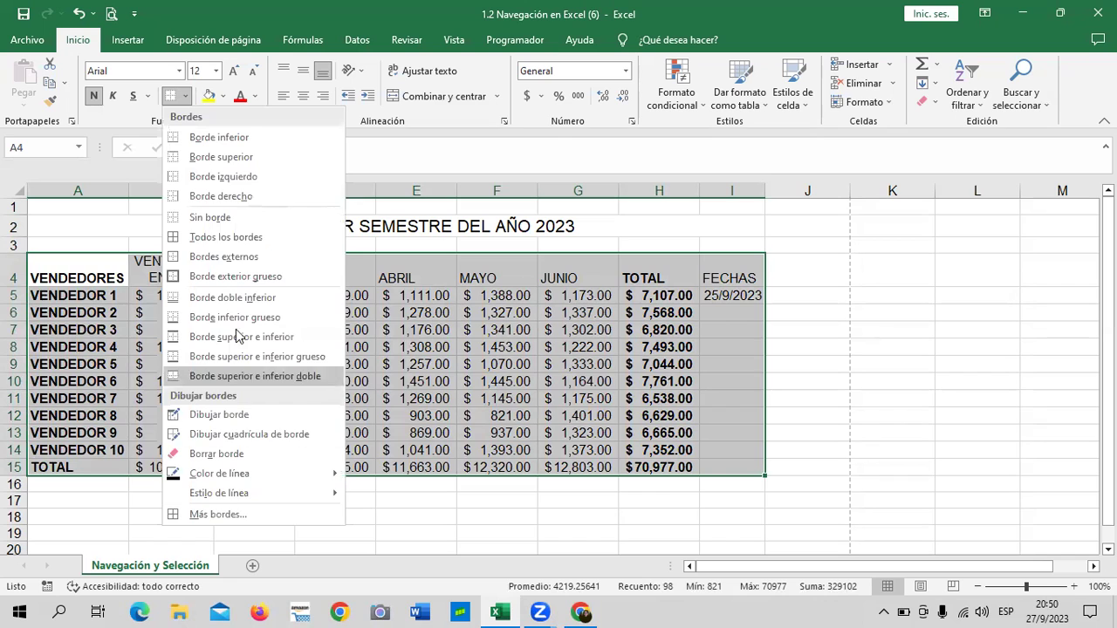
{"action": "left_click", "coordinate": [303, 237]}
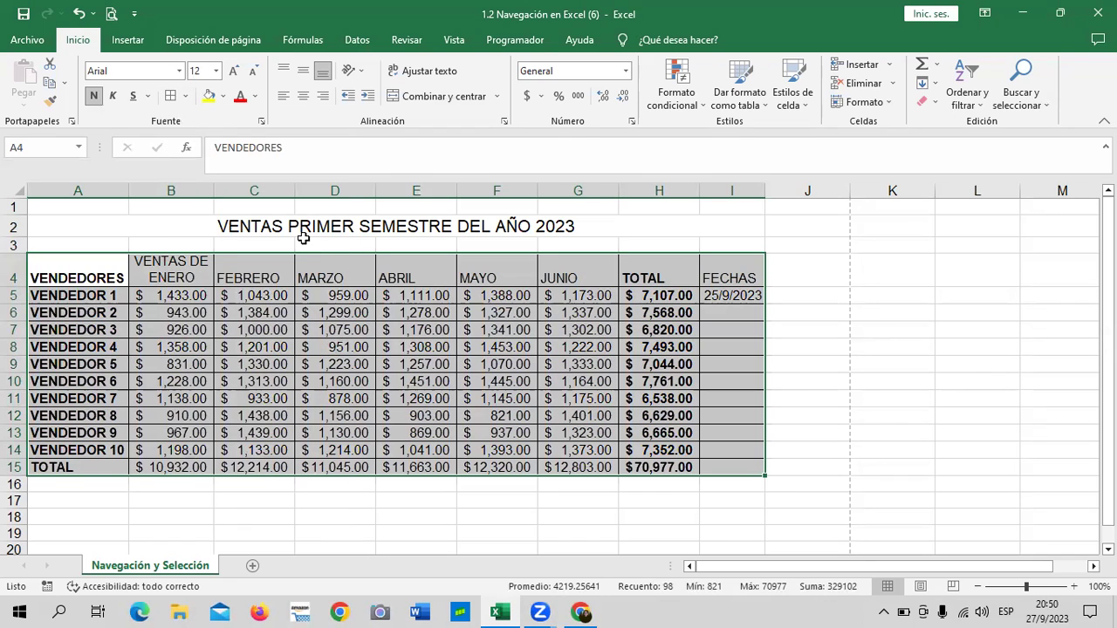
{"action": "left_click", "coordinate": [185, 96]}
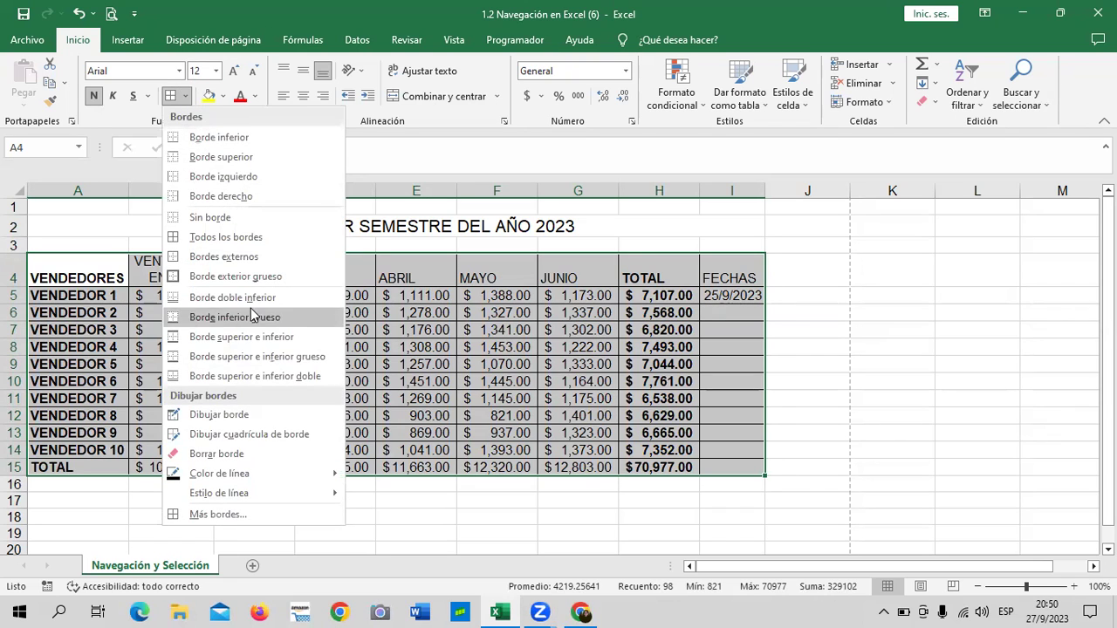
{"action": "left_click", "coordinate": [248, 277]}
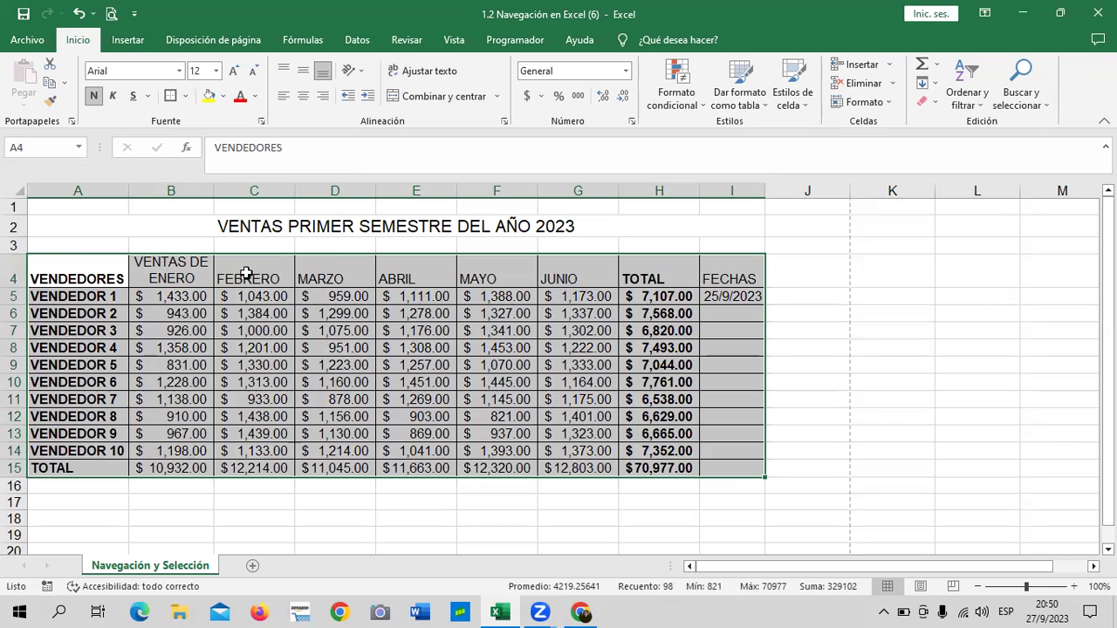
{"action": "left_click", "coordinate": [894, 345]}
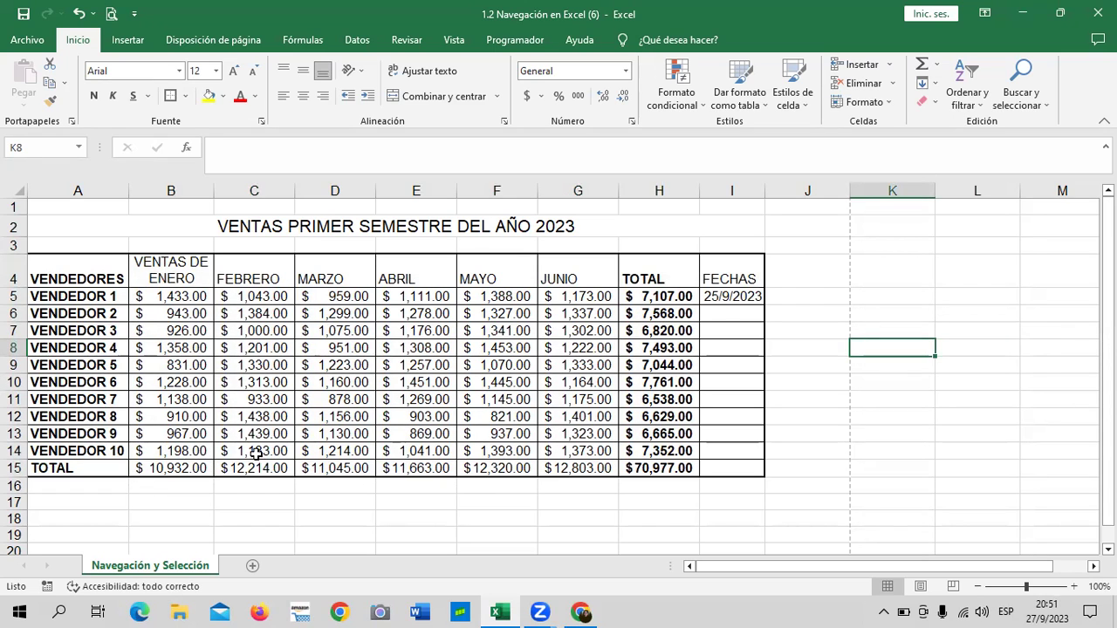
{"action": "left_click", "coordinate": [185, 96]}
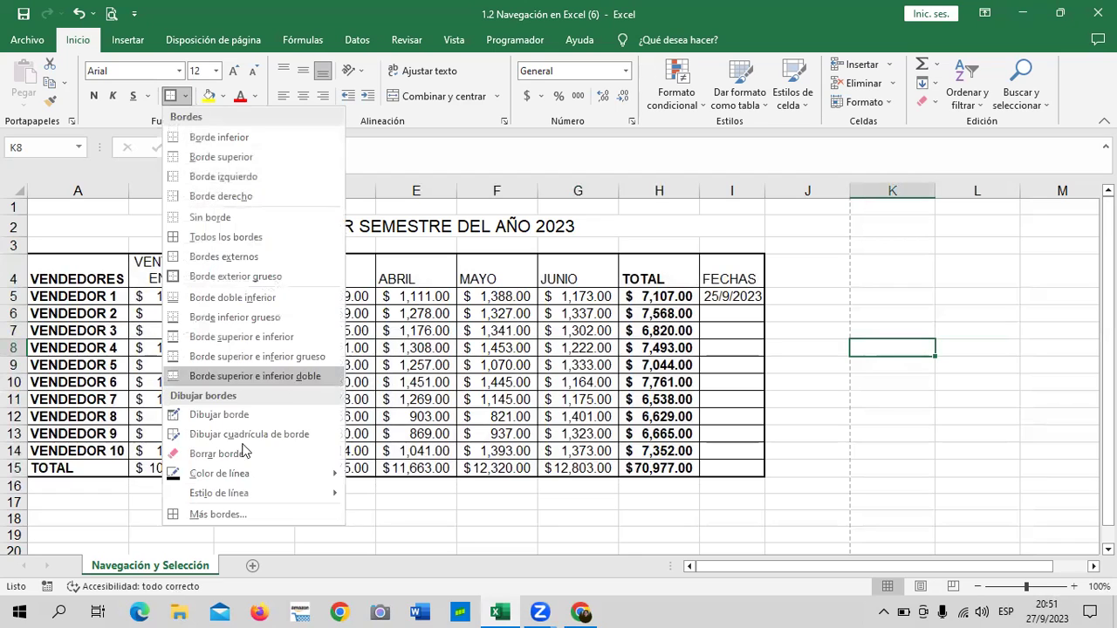
{"action": "mouse_move", "coordinate": [251, 473]}
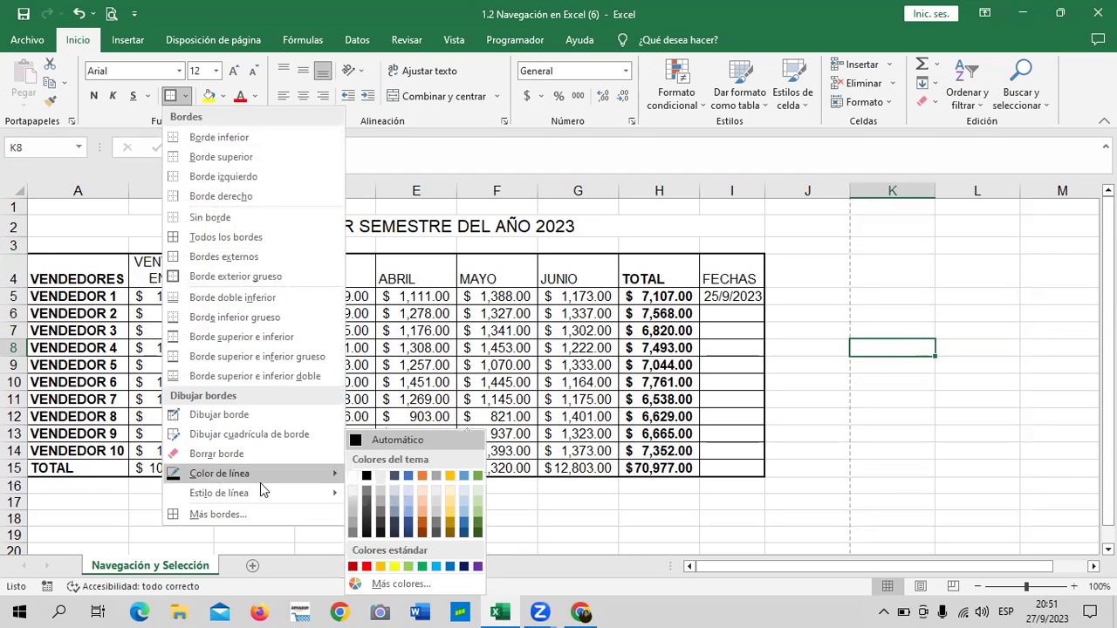
{"action": "mouse_move", "coordinate": [263, 495]}
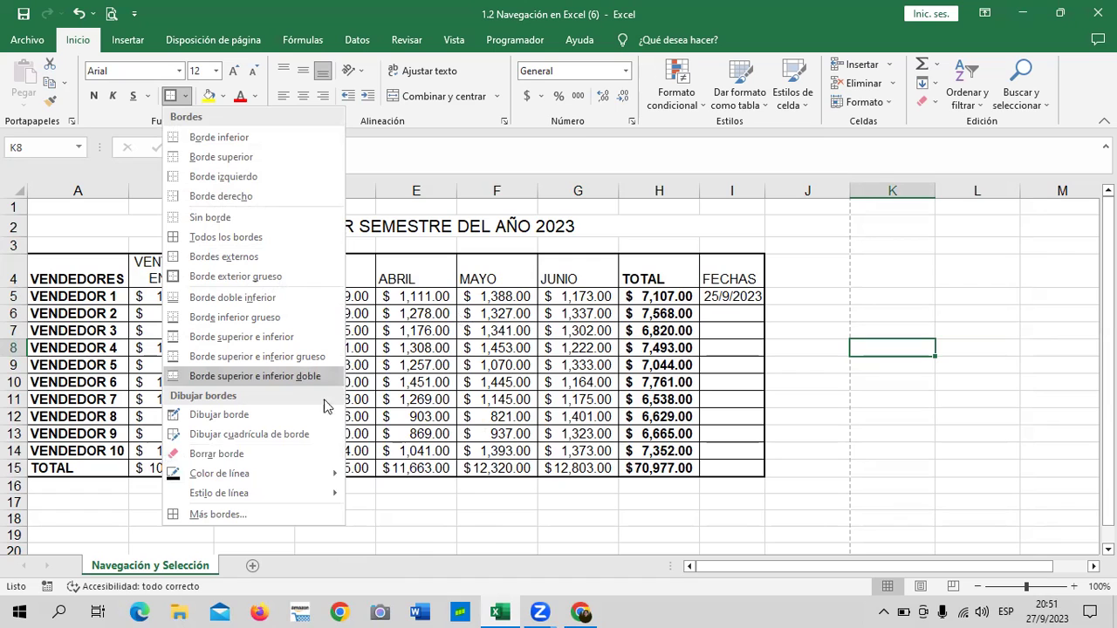
{"action": "left_click", "coordinate": [827, 317]}
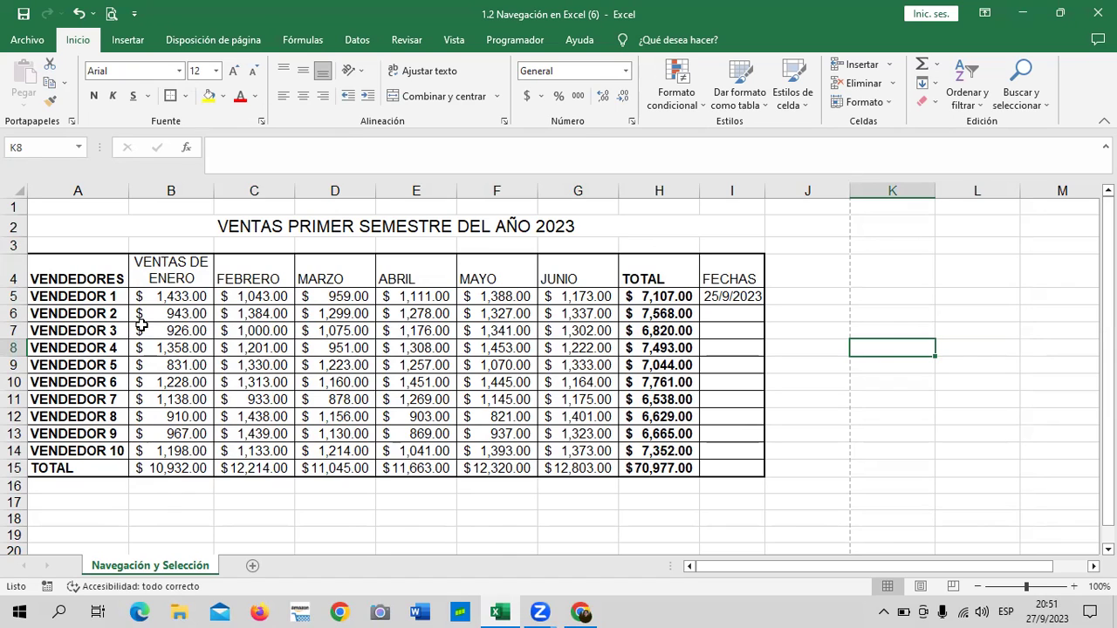
Make the inner vertical borders of header row A4:I4 dotted through Más bordes.
{"action": "left_click_drag", "start_coordinate": [112, 272], "coordinate": [724, 279]}
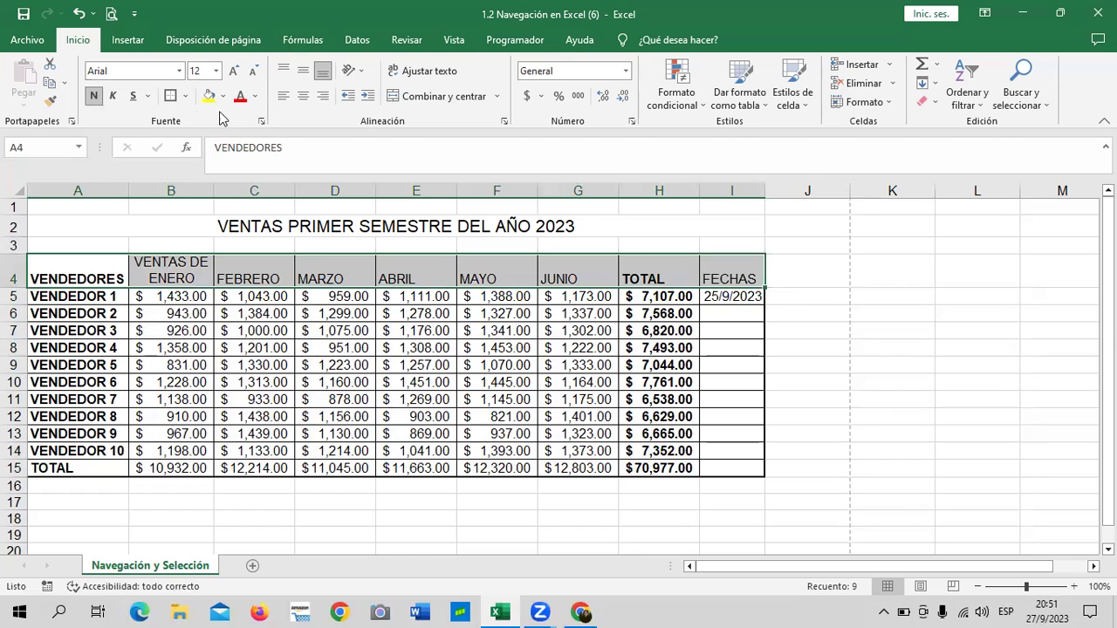
{"action": "left_click", "coordinate": [185, 97]}
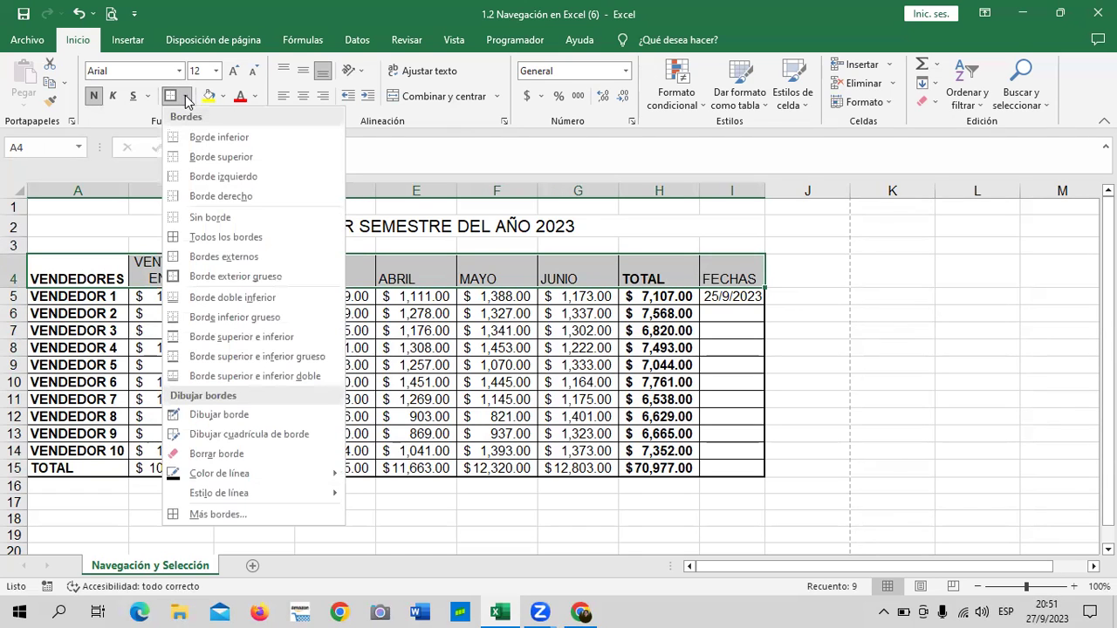
{"action": "left_click", "coordinate": [286, 513]}
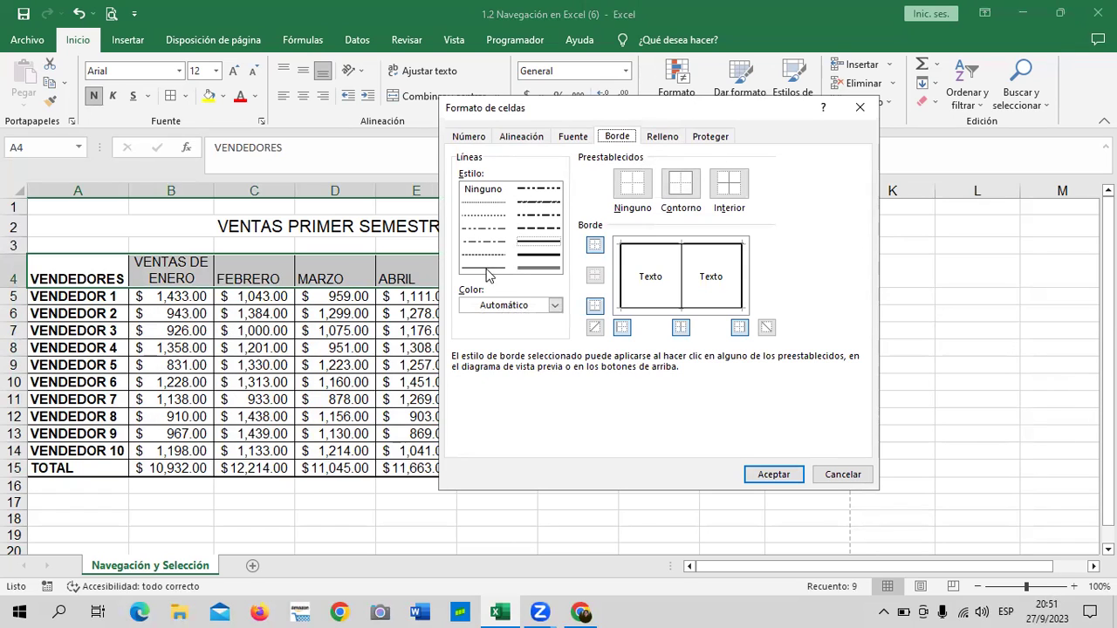
{"action": "left_click", "coordinate": [477, 202]}
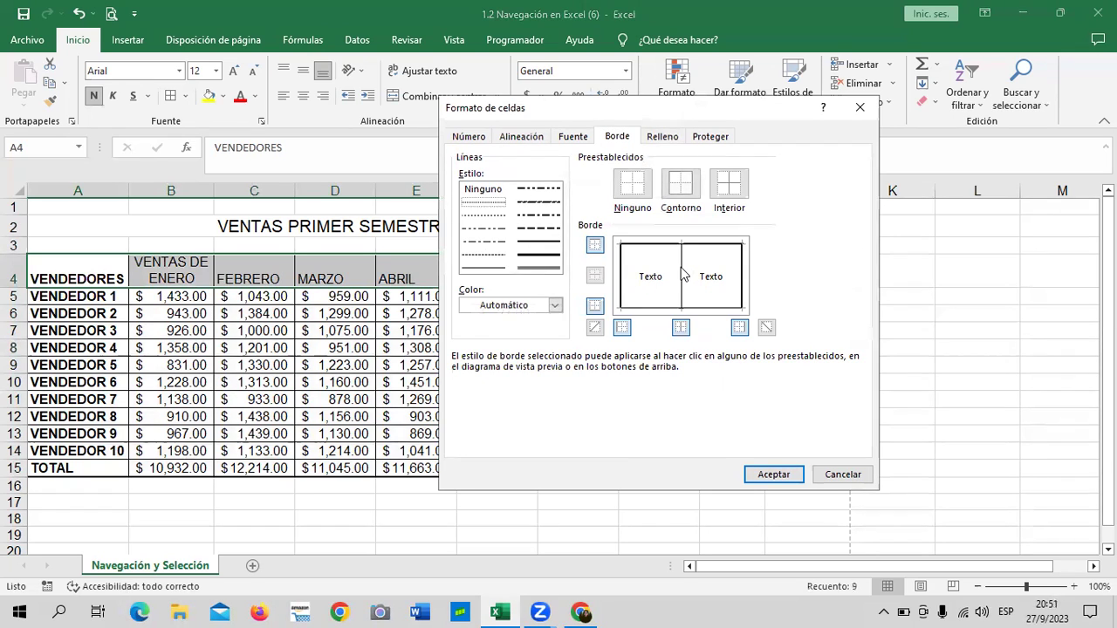
{"action": "left_click", "coordinate": [683, 273]}
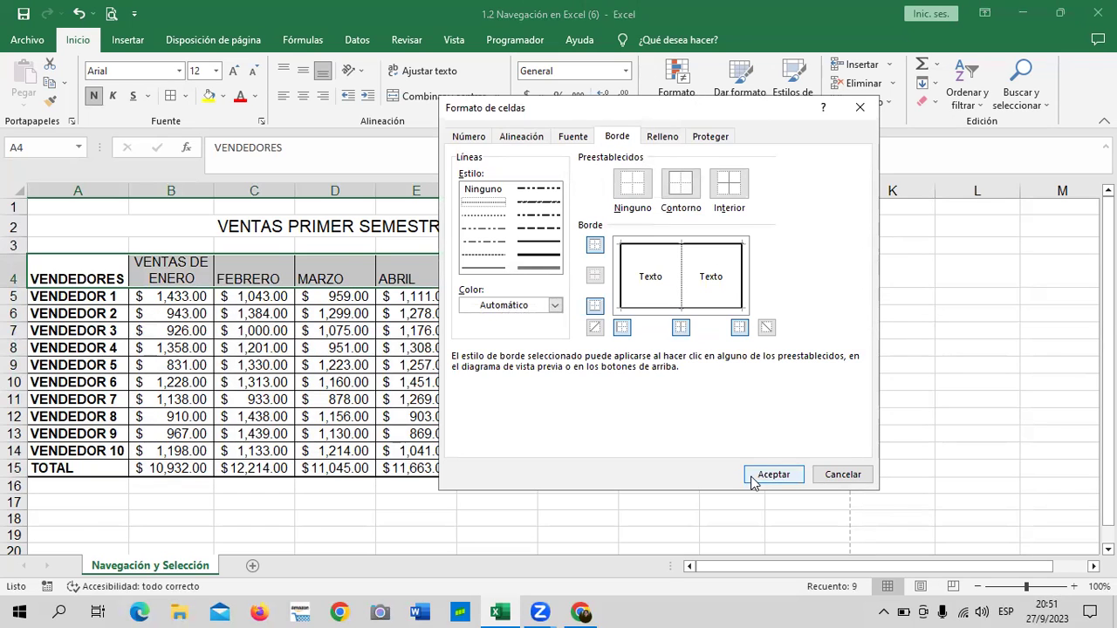
{"action": "left_click", "coordinate": [771, 474]}
{"action": "left_click", "coordinate": [853, 335]}
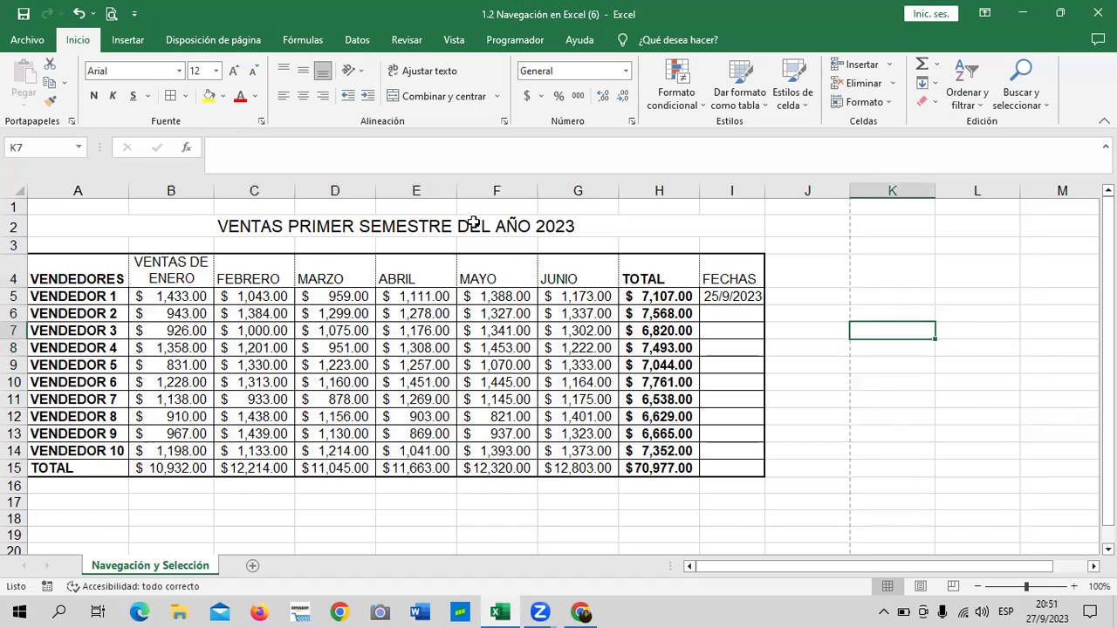
Show the Bordes dropdown in the Fuente group of the Inicio tab.
{"action": "left_click", "coordinate": [186, 98]}
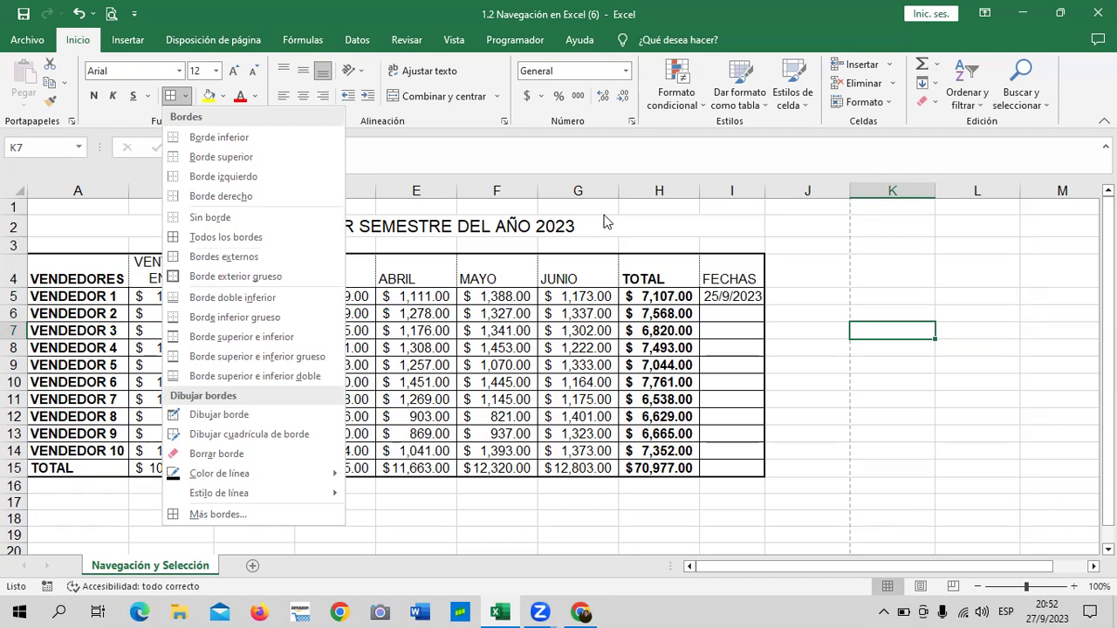
Close the Bordes menu, select A4:I16 and cancel out of Formato de celdas twice.
{"action": "left_click", "coordinate": [858, 415]}
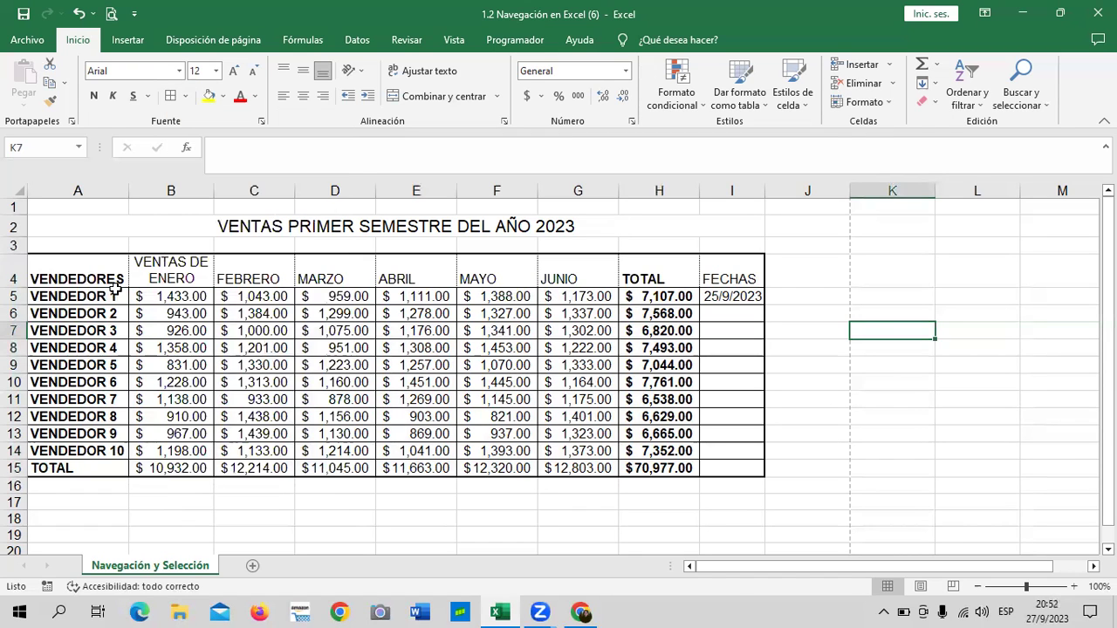
{"action": "left_click_drag", "start_coordinate": [96, 273], "coordinate": [349, 297]}
{"action": "left_click_drag", "start_coordinate": [828, 493], "coordinate": [746, 490]}
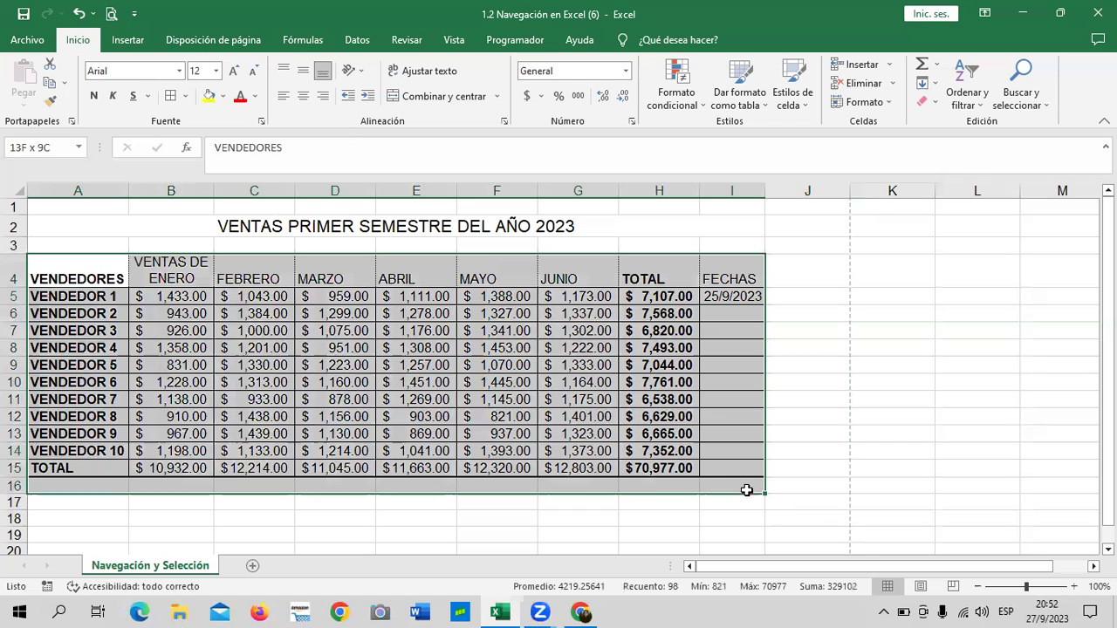
{"action": "left_click", "coordinate": [171, 97]}
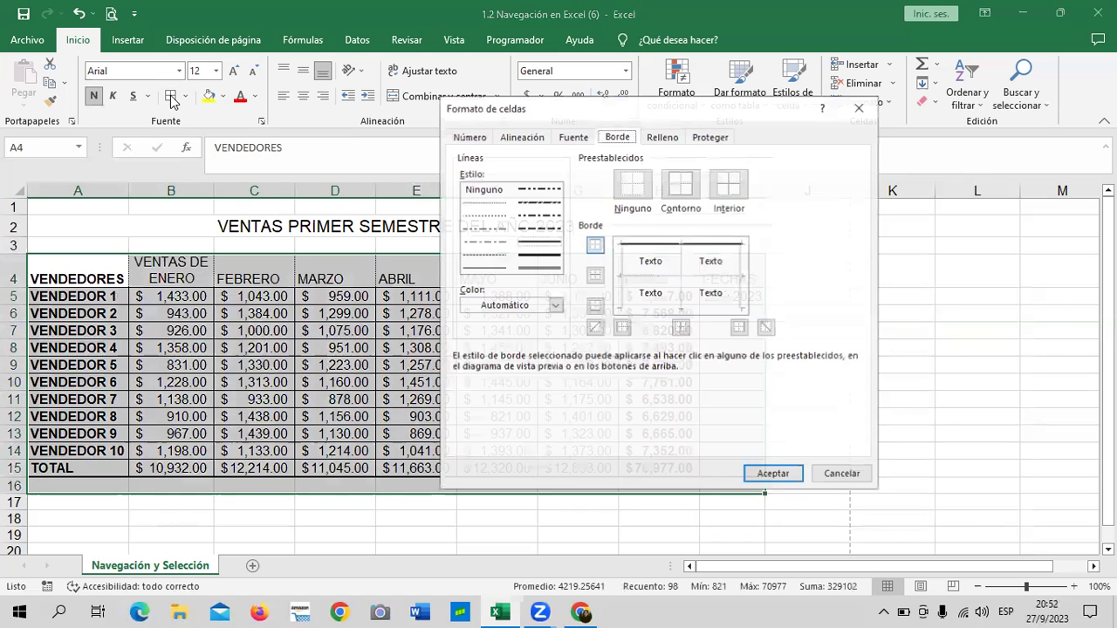
{"action": "left_click", "coordinate": [843, 474]}
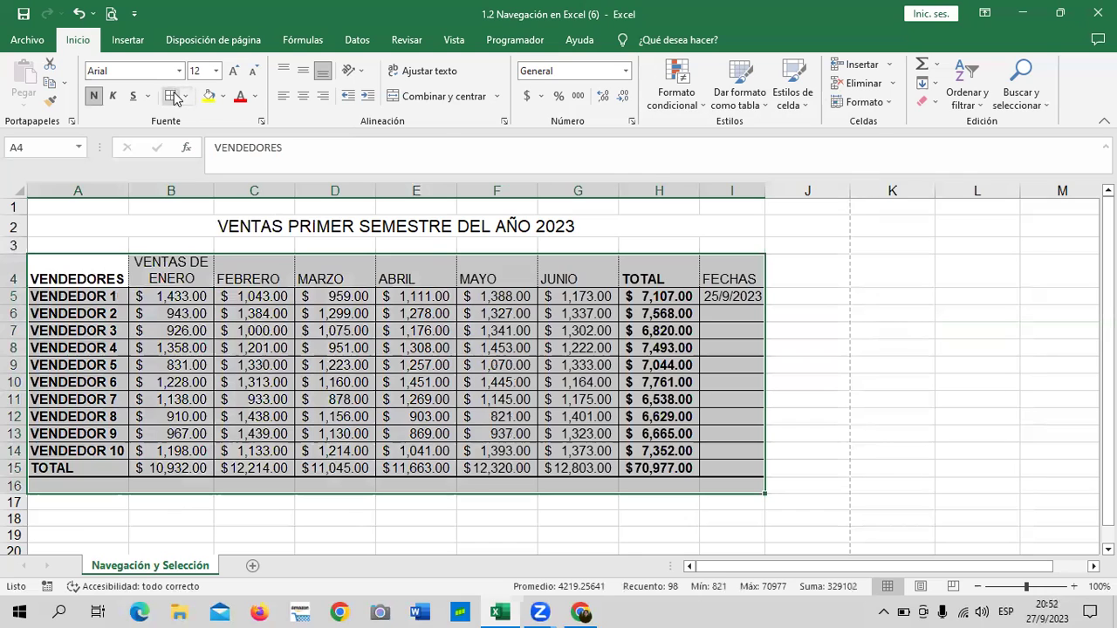
{"action": "left_click", "coordinate": [173, 98]}
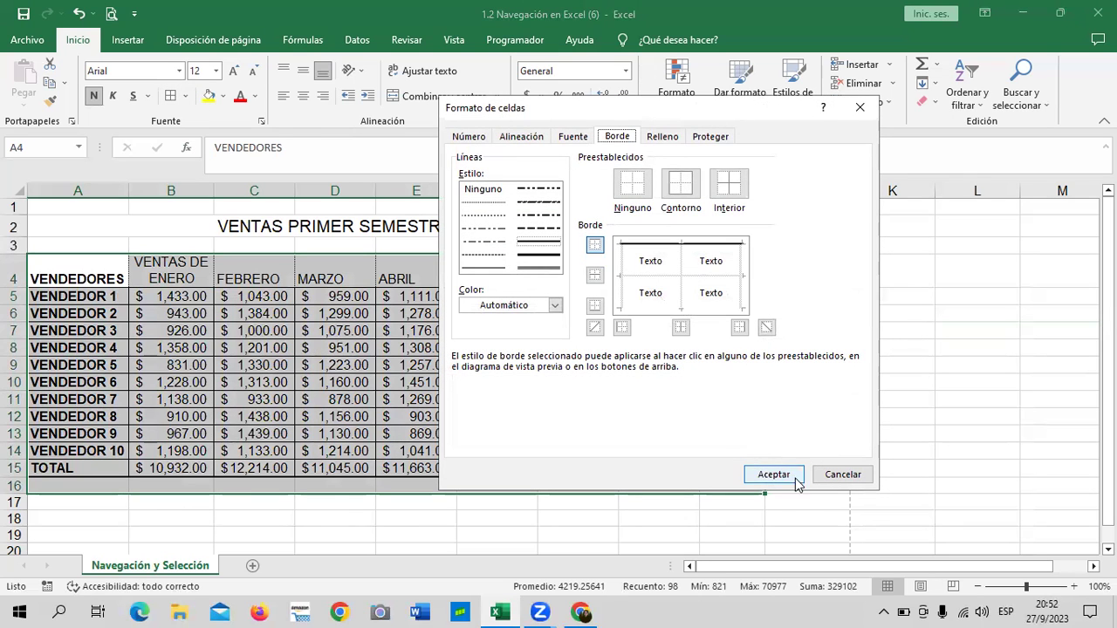
{"action": "left_click", "coordinate": [843, 473]}
Reselect the table range from A4 down to row 16.
{"action": "left_click", "coordinate": [415, 329]}
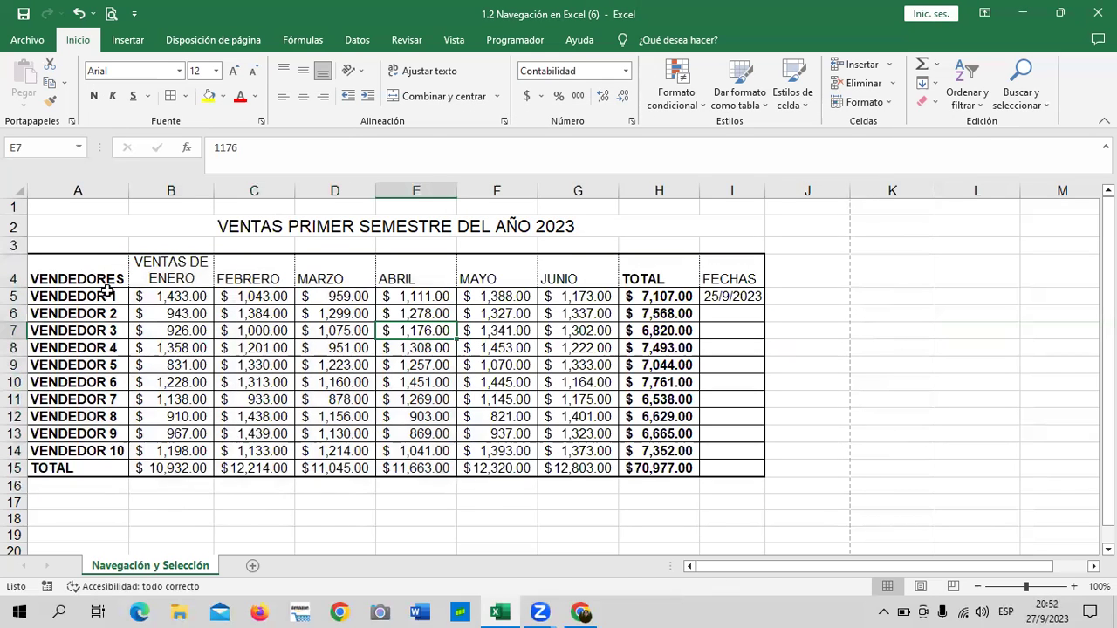
{"action": "left_click", "coordinate": [335, 399]}
{"action": "mouse_move", "coordinate": [106, 274]}
{"action": "left_mouse_down"}
{"action": "mouse_move", "coordinate": [710, 517]}
{"action": "mouse_move", "coordinate": [731, 487]}
{"action": "left_mouse_up"}
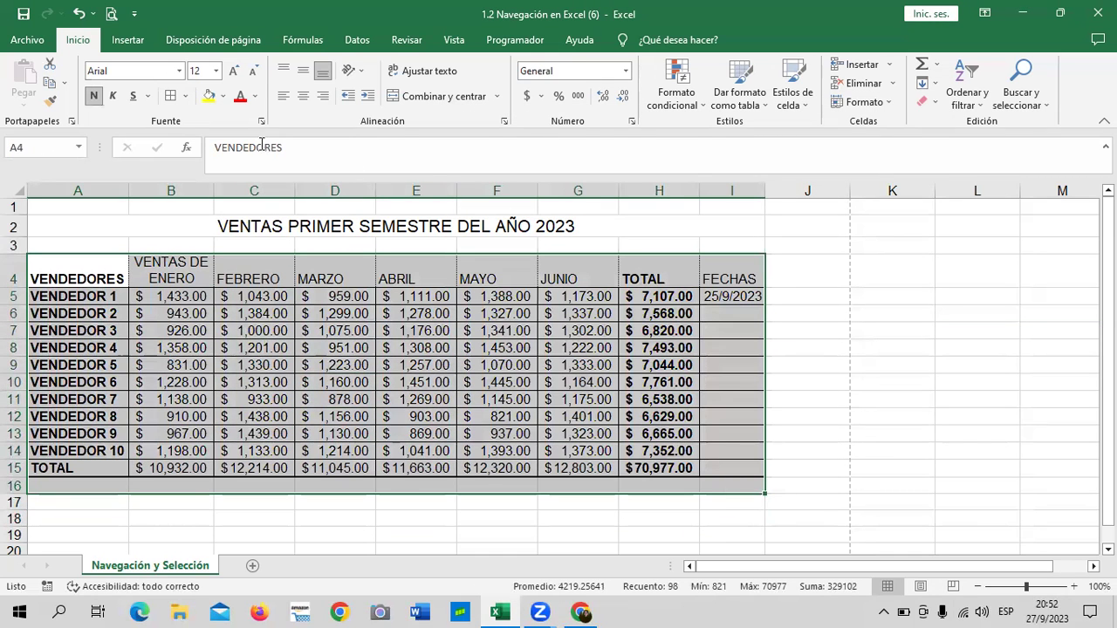
Apply Todos los bordes to every cell of the selected sales table range.
{"action": "left_click", "coordinate": [185, 96]}
{"action": "left_click", "coordinate": [203, 233]}
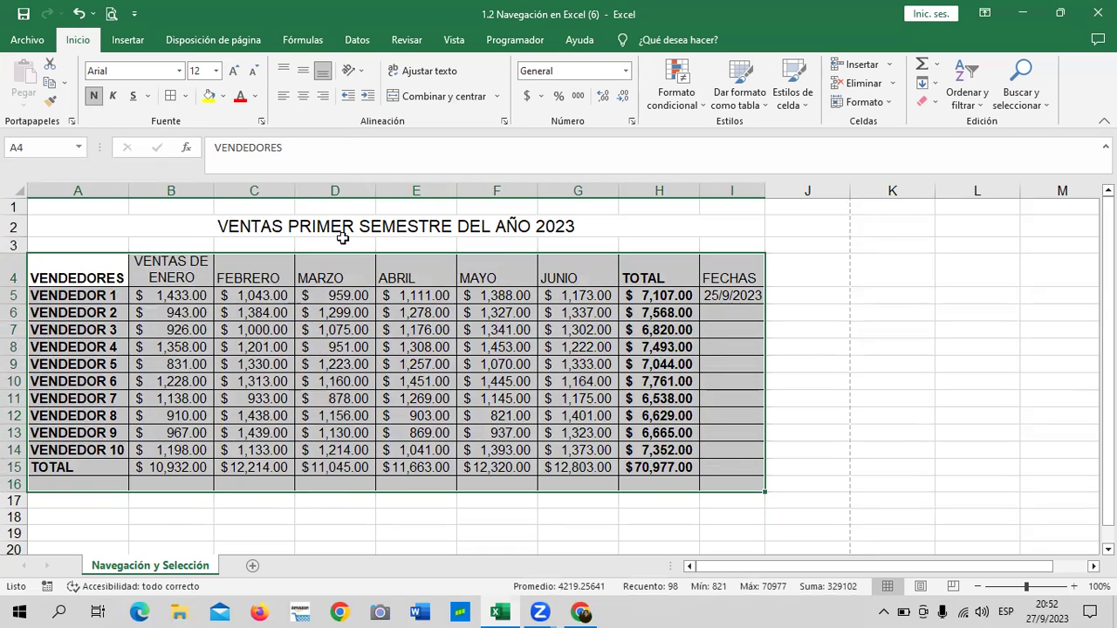
{"action": "left_click", "coordinate": [838, 447]}
Remove the borders from the empty row 16 with Sin borde.
{"action": "left_click_drag", "start_coordinate": [45, 484], "coordinate": [726, 485]}
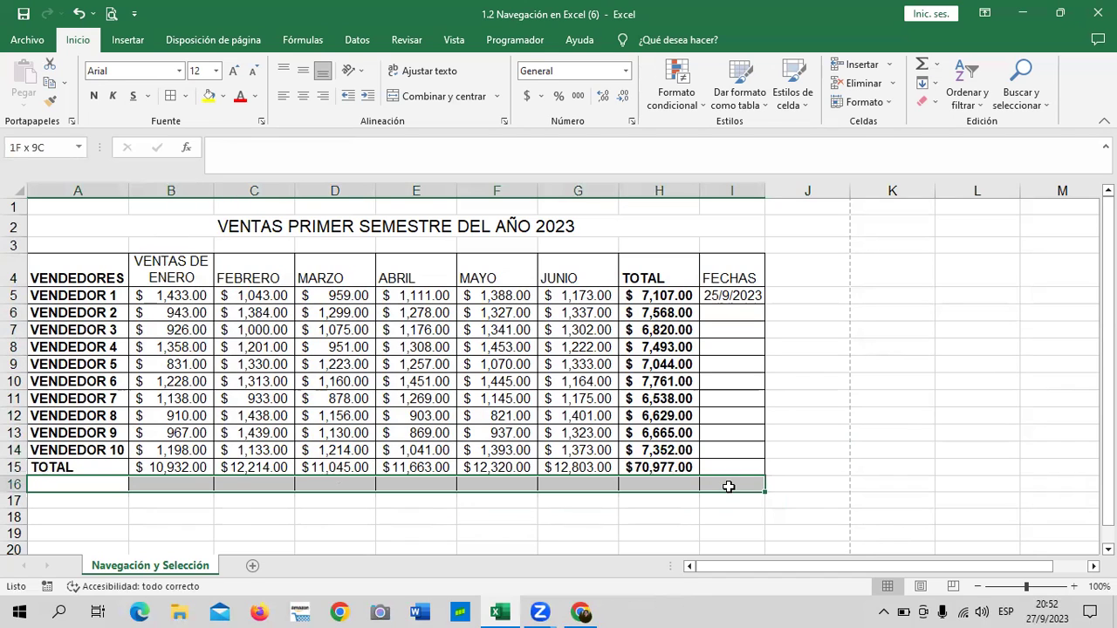
{"action": "left_click", "coordinate": [187, 96]}
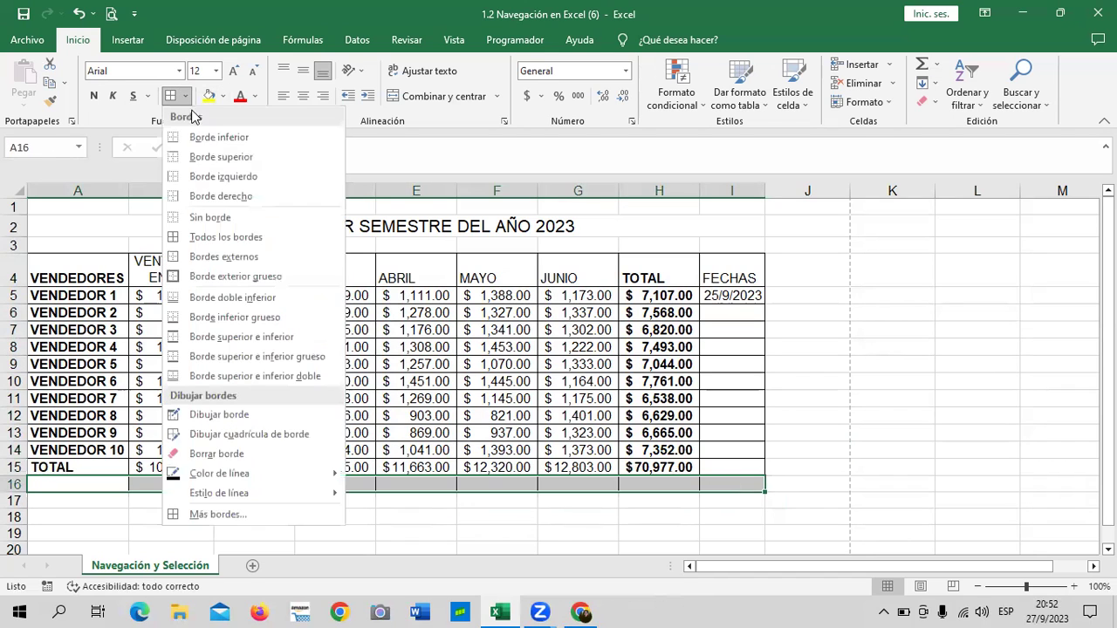
{"action": "left_click", "coordinate": [222, 210]}
{"action": "left_click", "coordinate": [861, 417]}
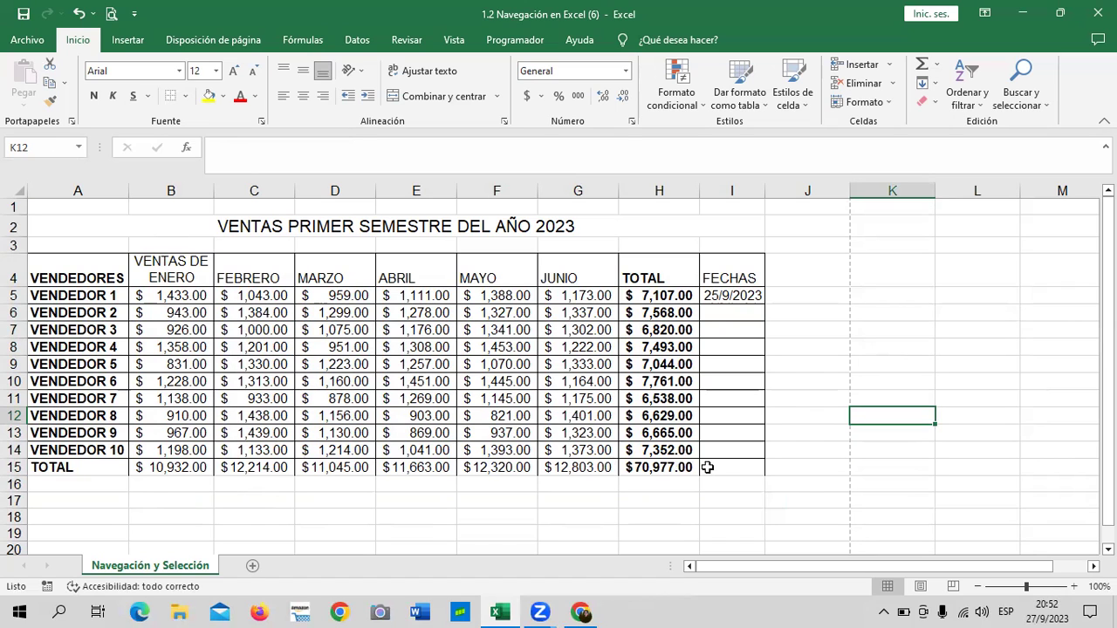
Apply Todos los bordes to the TOTAL row A15:I15.
{"action": "left_click_drag", "start_coordinate": [54, 466], "coordinate": [733, 466]}
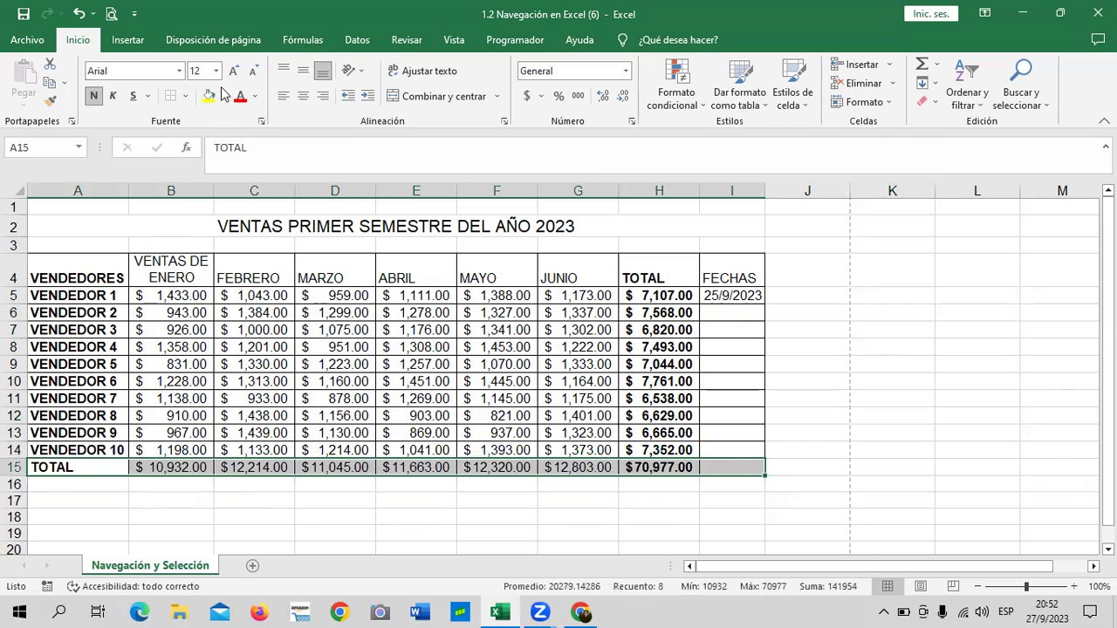
{"action": "left_click", "coordinate": [185, 96]}
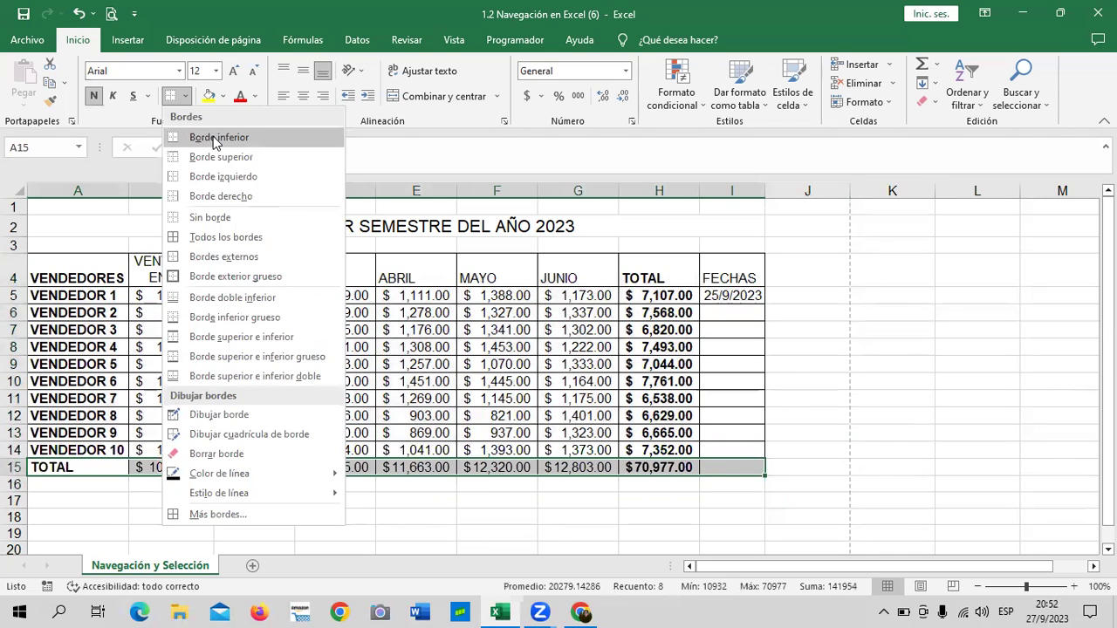
{"action": "left_click", "coordinate": [229, 237]}
{"action": "left_click", "coordinate": [854, 462]}
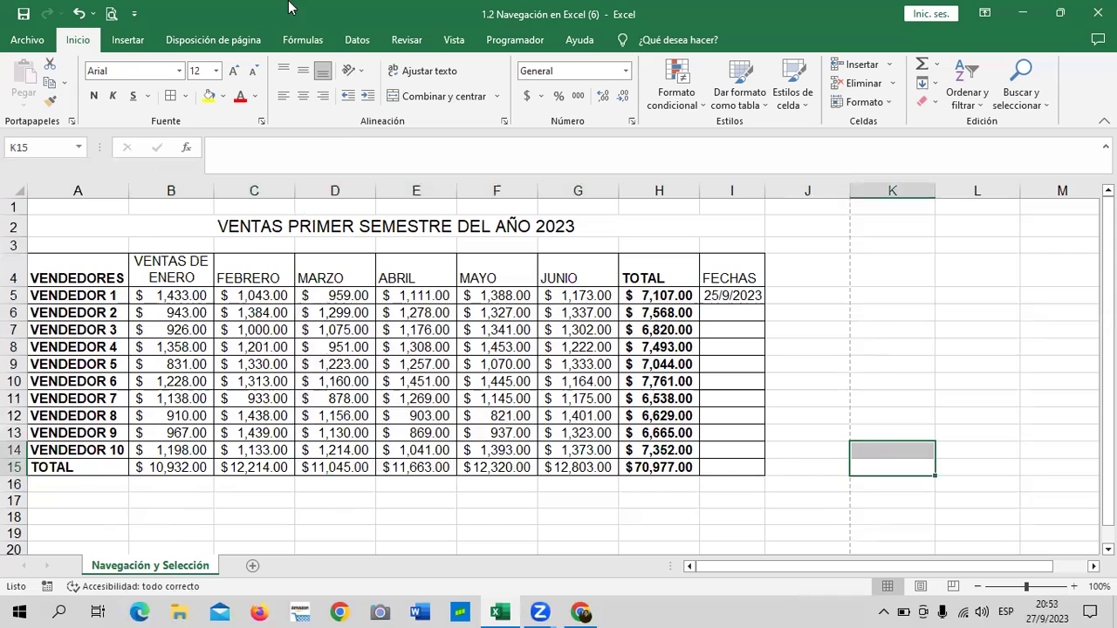
{"action": "left_click", "coordinate": [672, 427]}
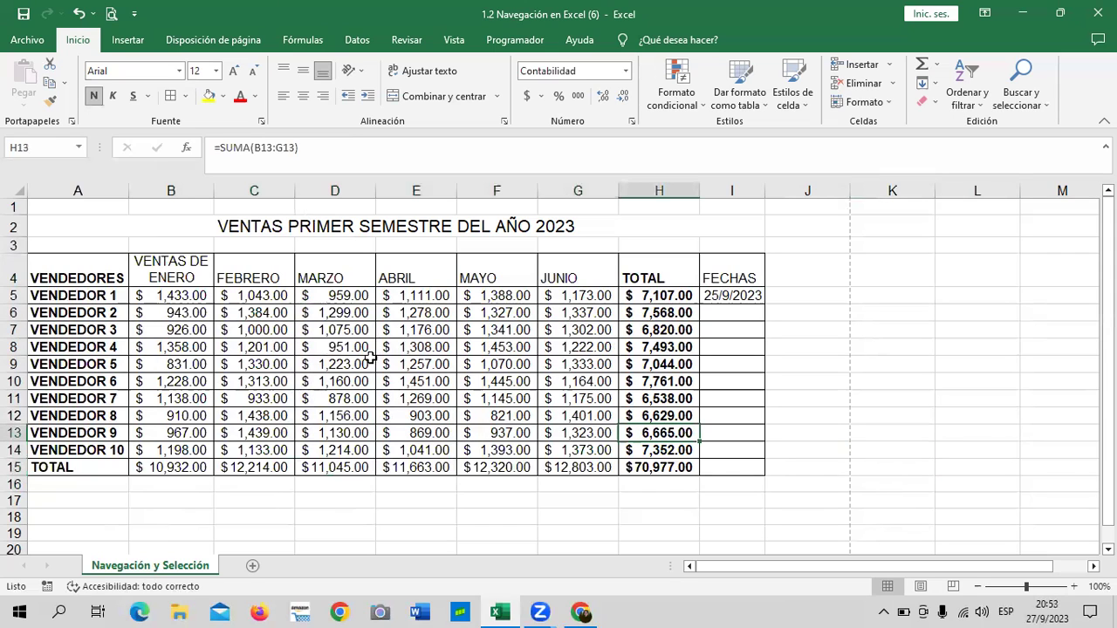
{"action": "left_click_drag", "start_coordinate": [98, 271], "coordinate": [727, 280]}
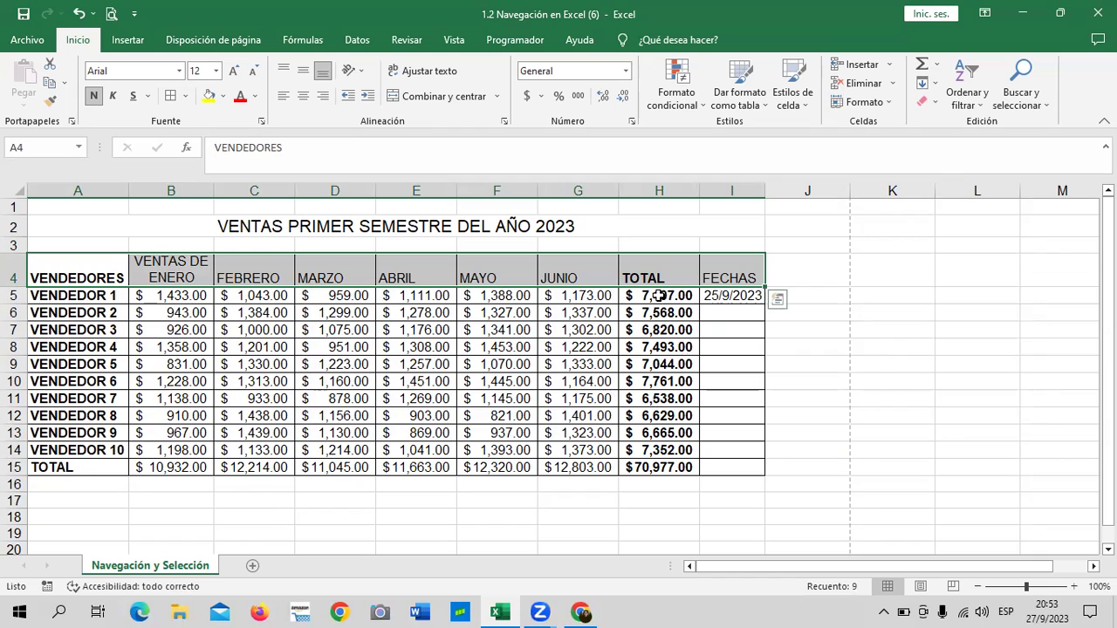
{"action": "left_click_drag", "start_coordinate": [111, 270], "coordinate": [732, 277]}
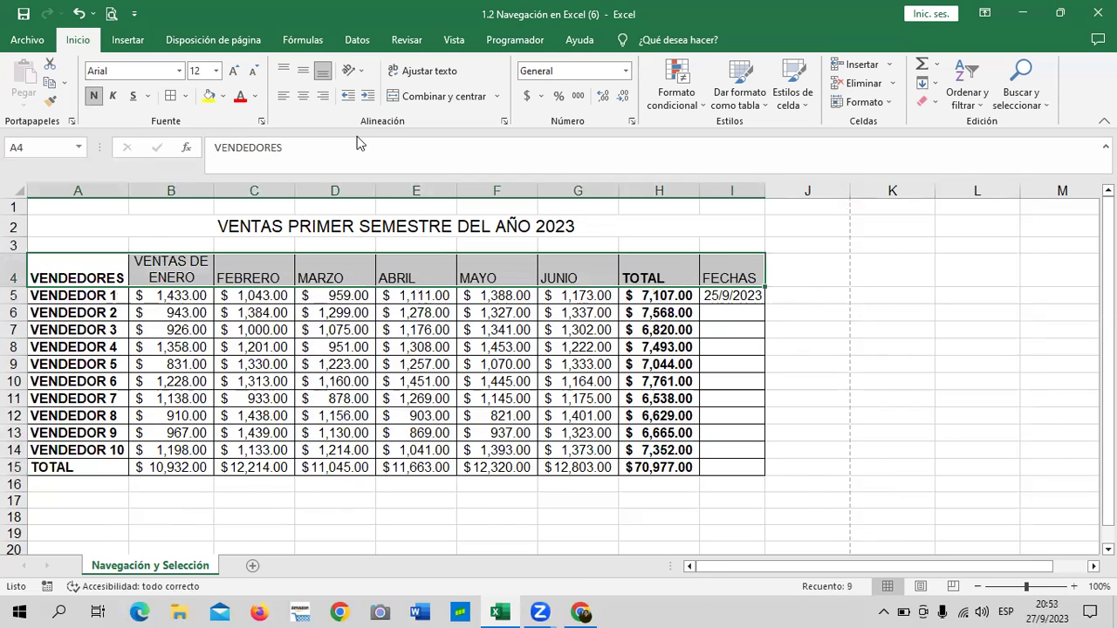
{"action": "left_click", "coordinate": [641, 393]}
{"action": "left_click_drag", "start_coordinate": [72, 274], "coordinate": [712, 274]}
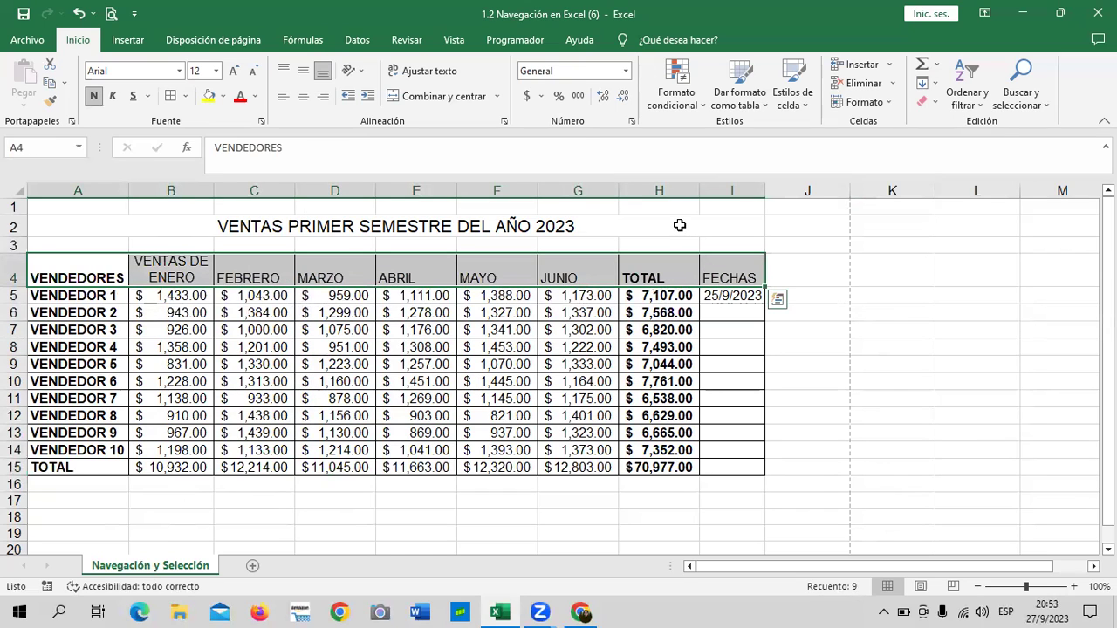
{"action": "left_click", "coordinate": [604, 397]}
{"action": "mouse_move", "coordinate": [105, 278]}
{"action": "left_mouse_down"}
{"action": "mouse_move", "coordinate": [710, 280]}
{"action": "mouse_move", "coordinate": [701, 253]}
{"action": "left_mouse_up"}
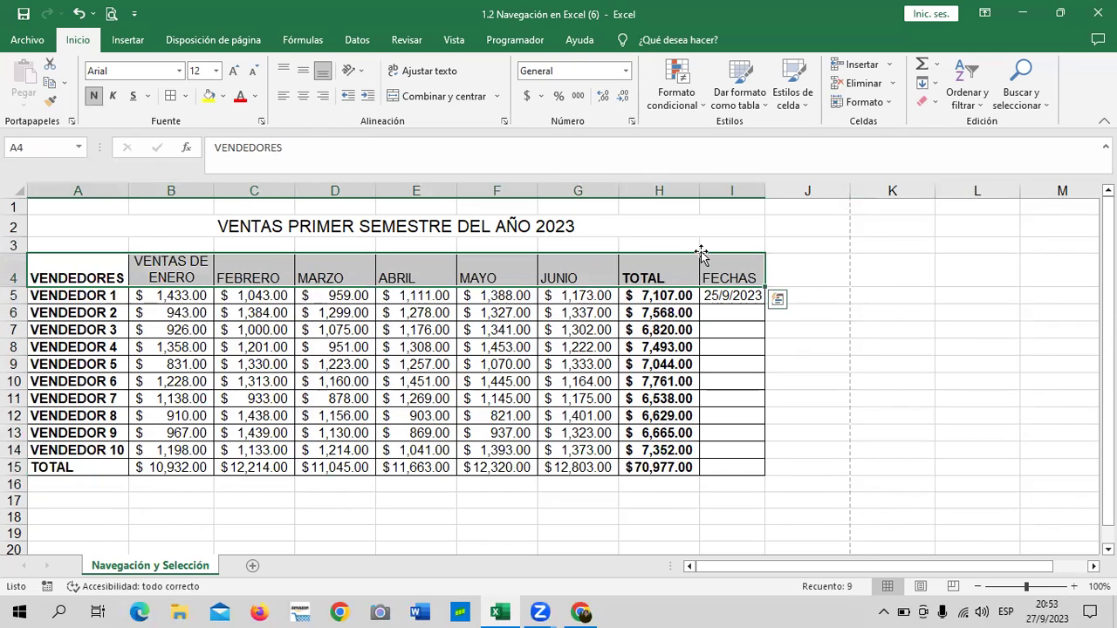
{"action": "left_click", "coordinate": [813, 262]}
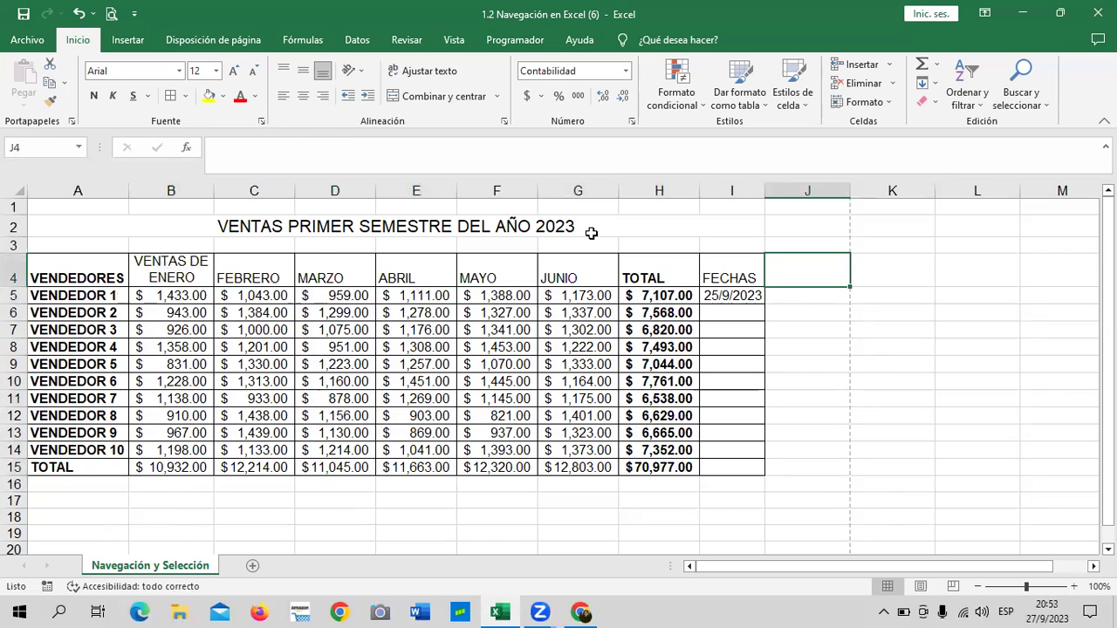
{"action": "left_click", "coordinate": [92, 274]}
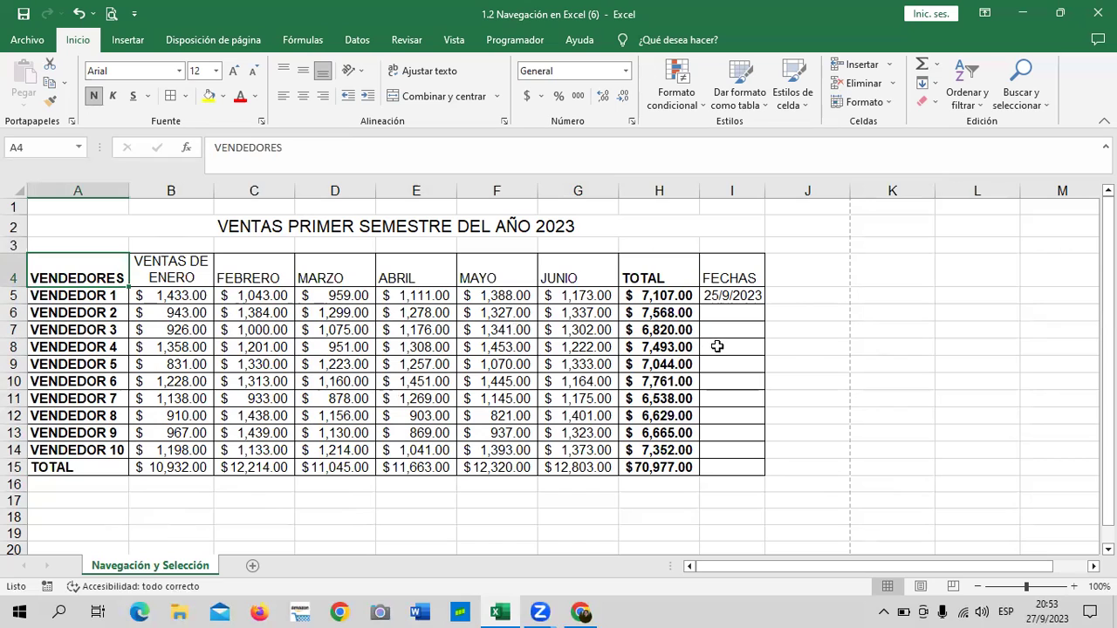
{"action": "left_click", "coordinate": [733, 268]}
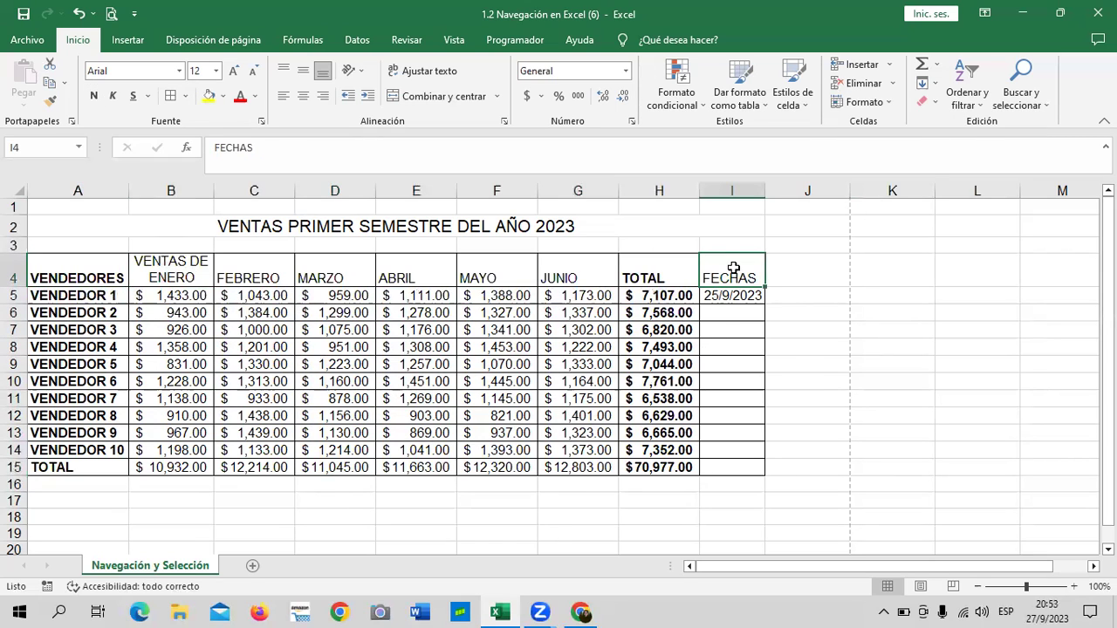
{"action": "left_click", "coordinate": [661, 276]}
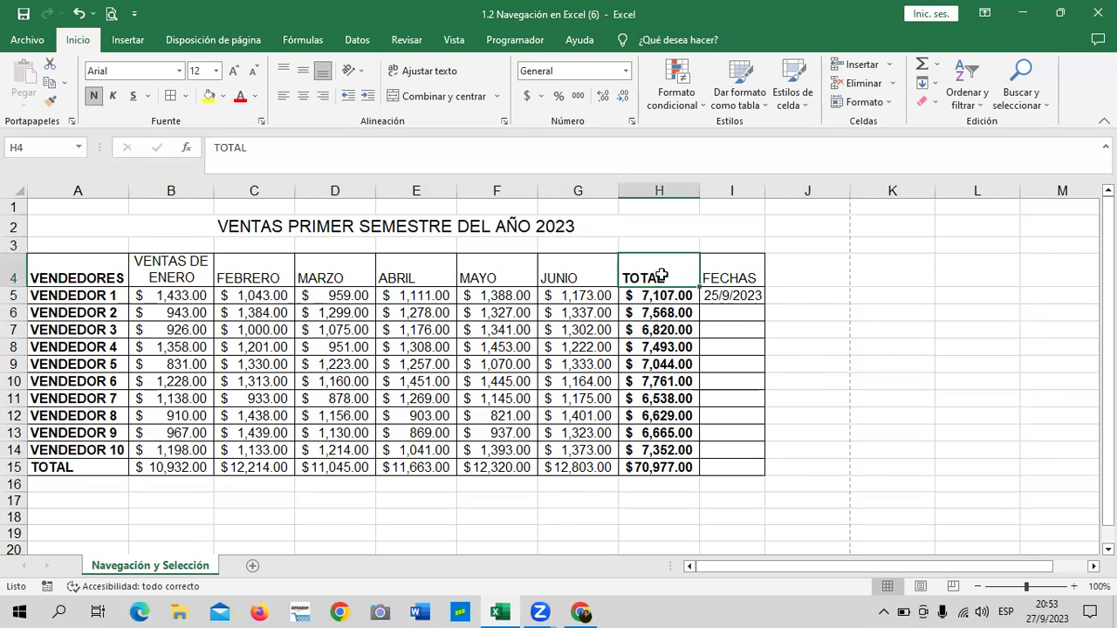
{"action": "left_click", "coordinate": [577, 269]}
{"action": "left_click", "coordinate": [499, 264]}
{"action": "left_click", "coordinate": [415, 268]}
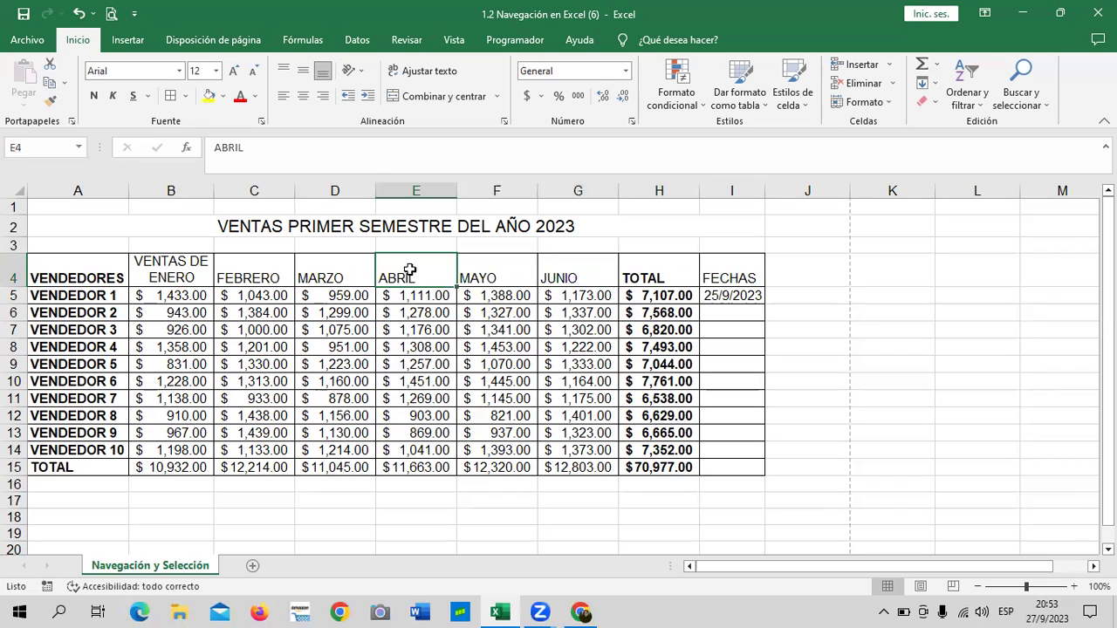
{"action": "left_click", "coordinate": [93, 268]}
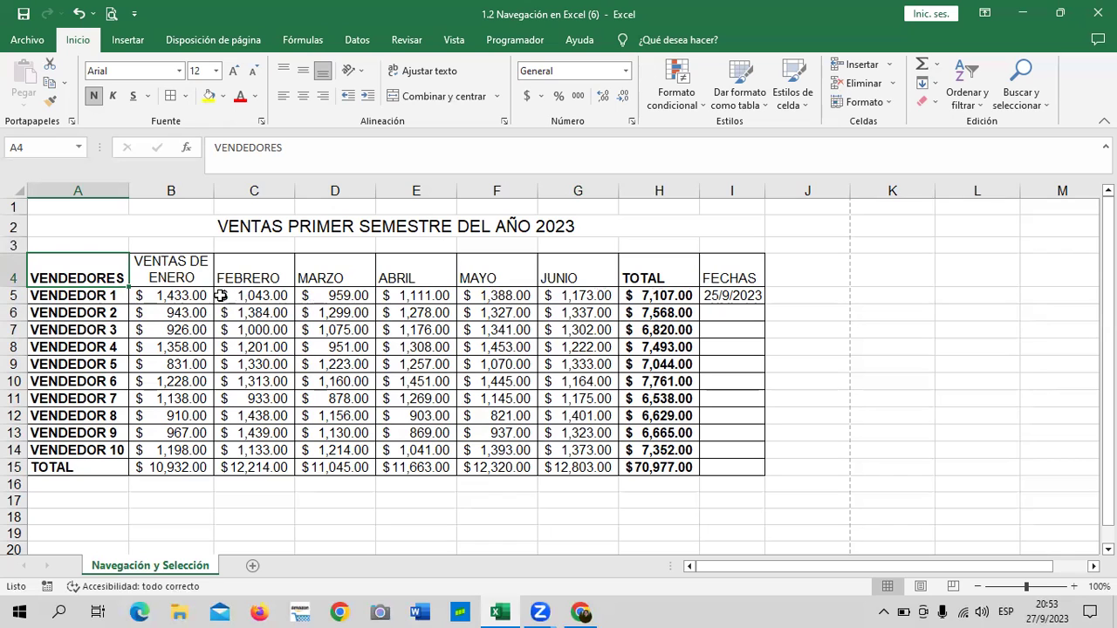
Hide the VENDEDORES/month header row 4 using Ocultar from the row menu.
{"action": "left_click", "coordinate": [13, 263]}
{"action": "right_click", "coordinate": [6, 265]}
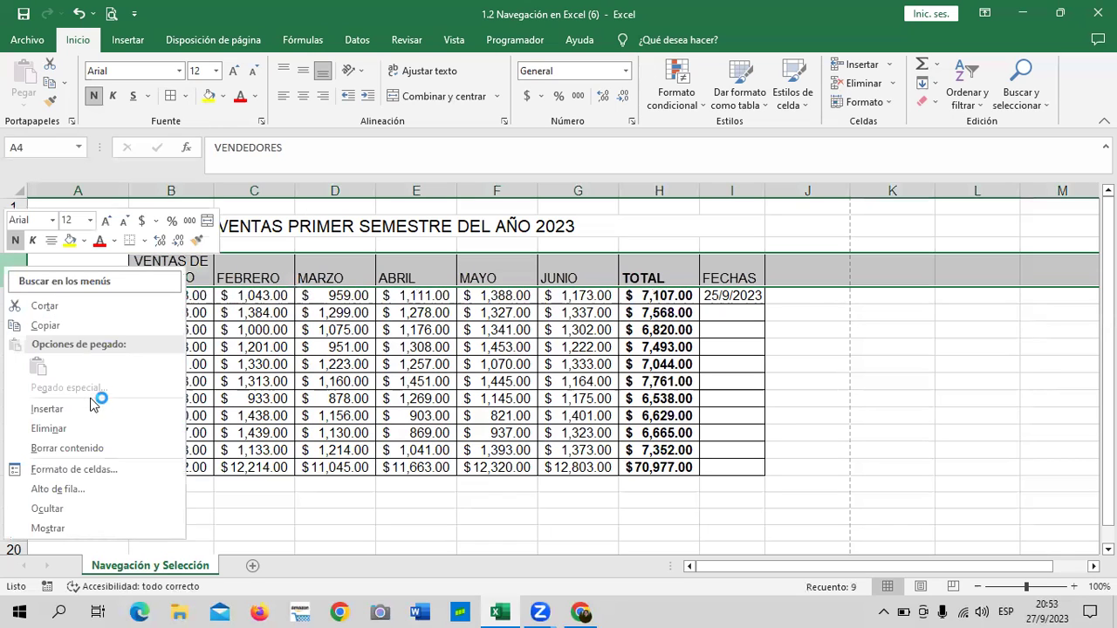
{"action": "left_click", "coordinate": [92, 524]}
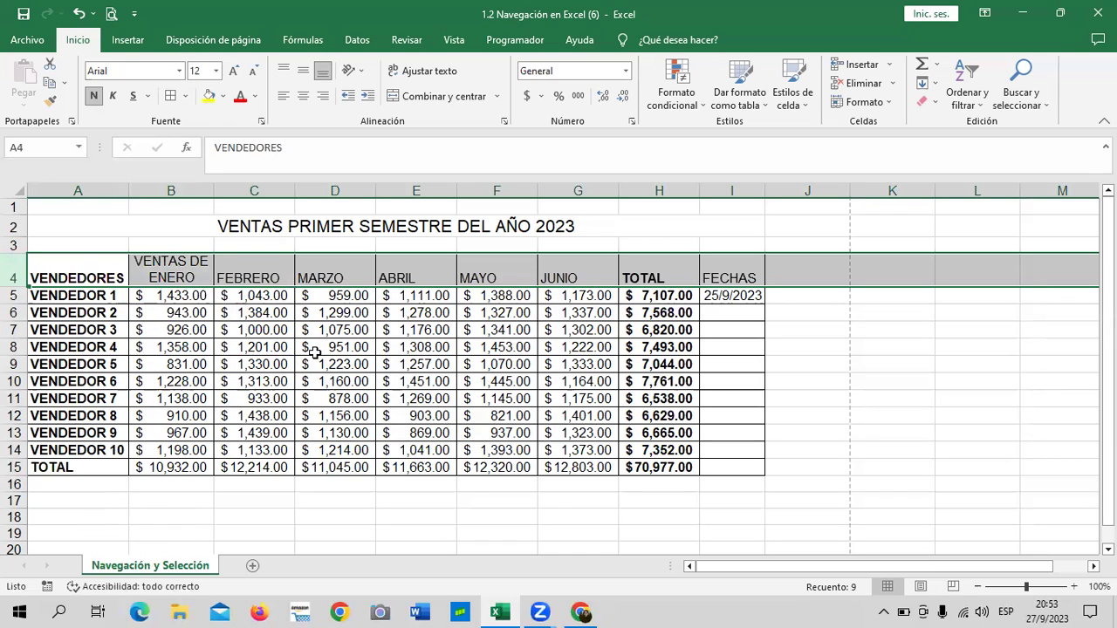
{"action": "right_click", "coordinate": [12, 268]}
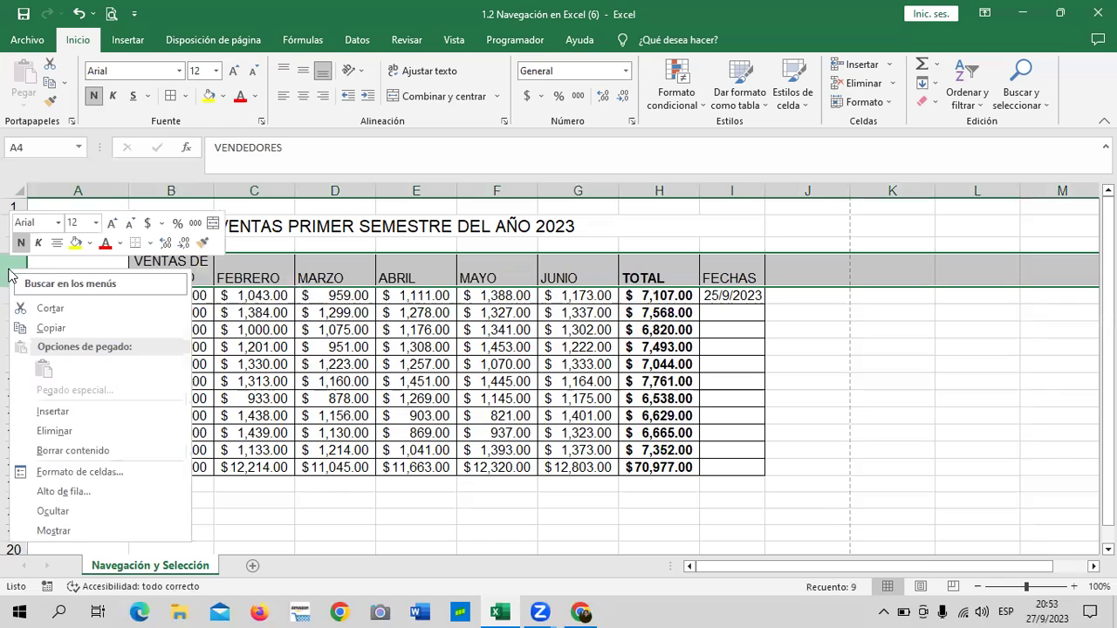
{"action": "left_click", "coordinate": [50, 508]}
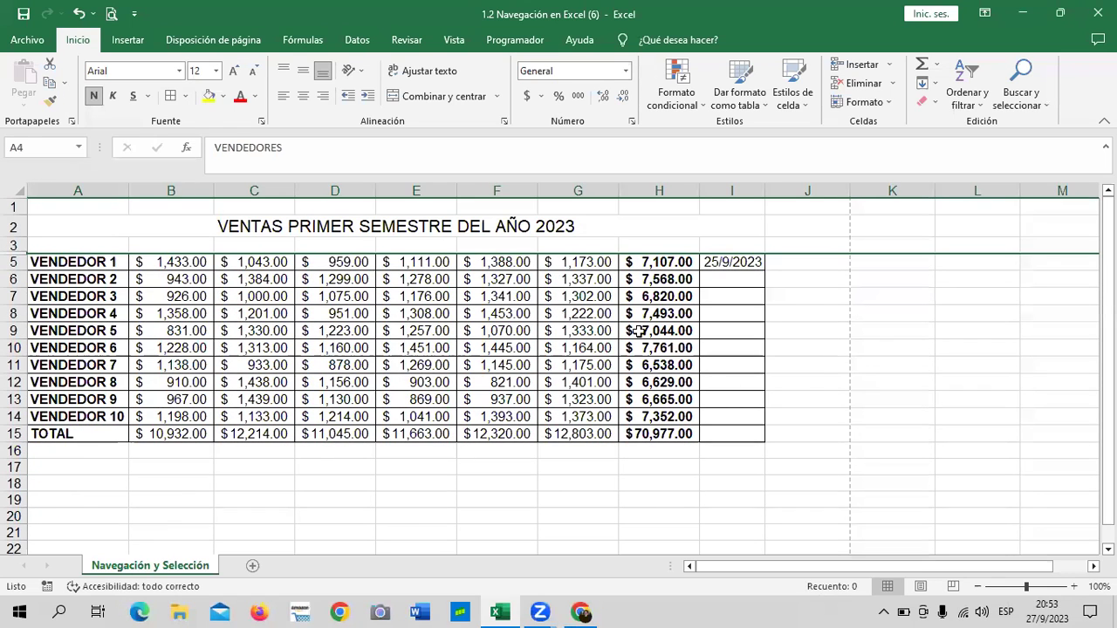
{"action": "left_click", "coordinate": [820, 369]}
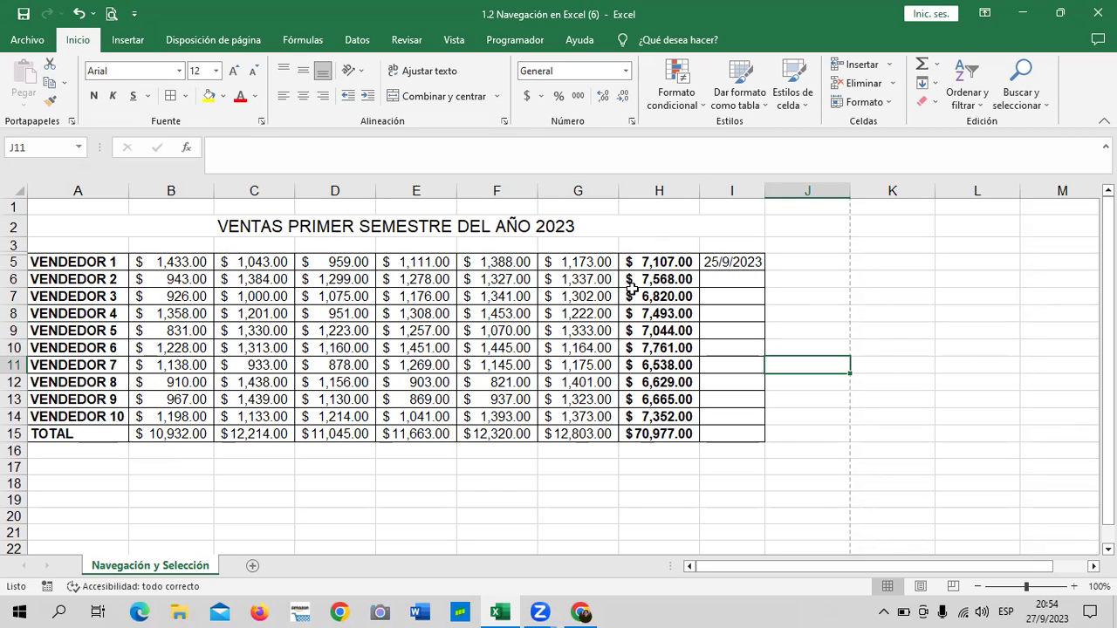
{"action": "left_click", "coordinate": [572, 265]}
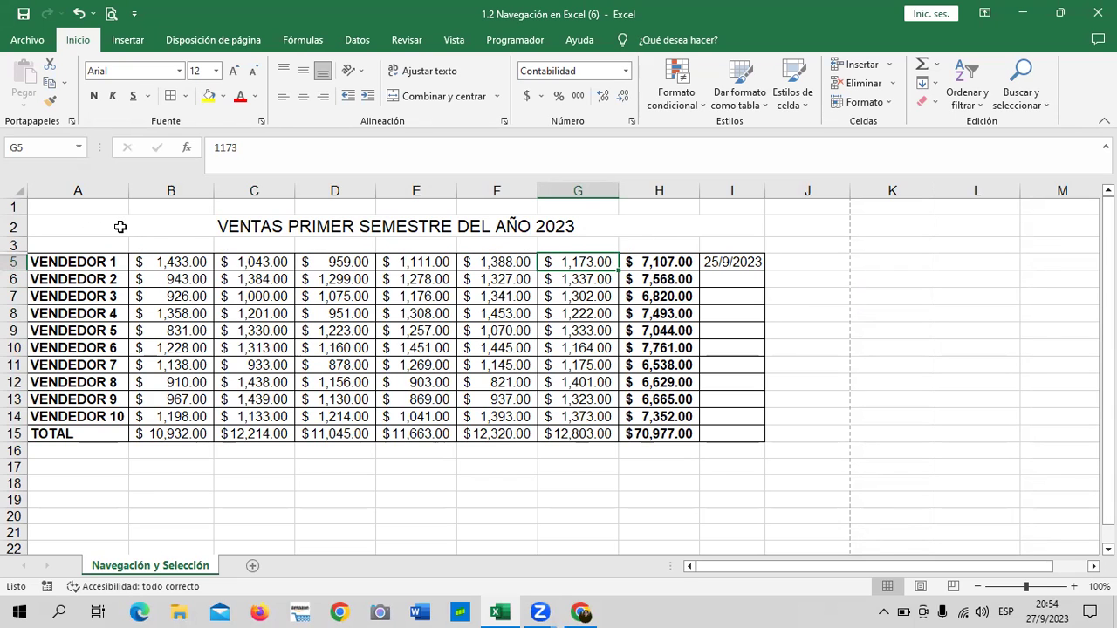
Make the title row 2 slightly taller.
{"action": "right_click", "coordinate": [12, 246]}
{"action": "left_click", "coordinate": [56, 513]}
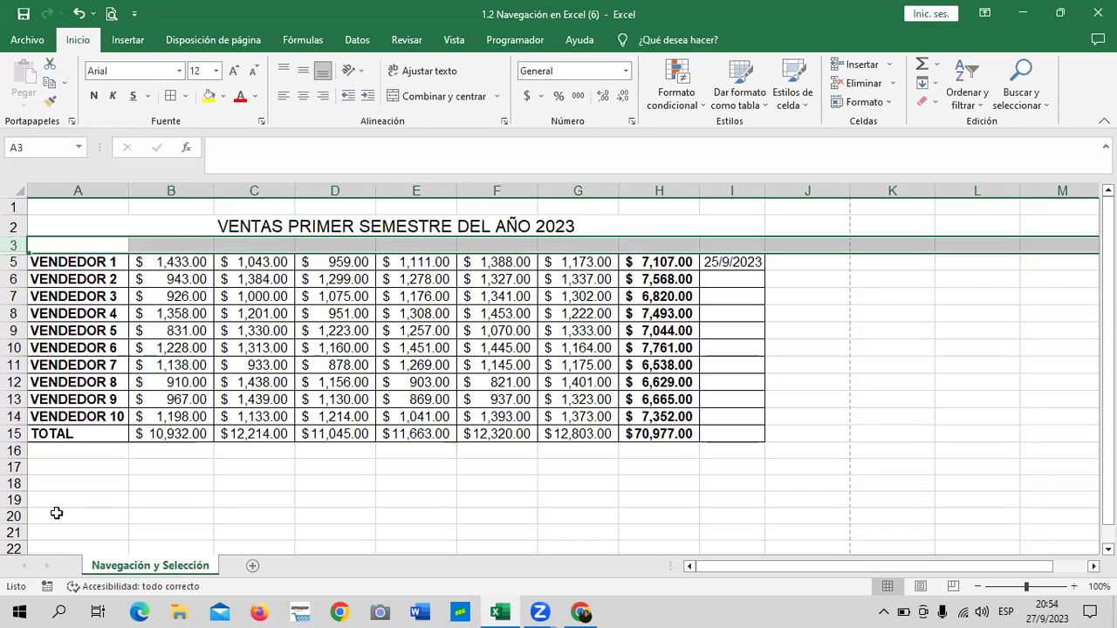
{"action": "left_click_drag", "start_coordinate": [12, 236], "coordinate": [7, 303]}
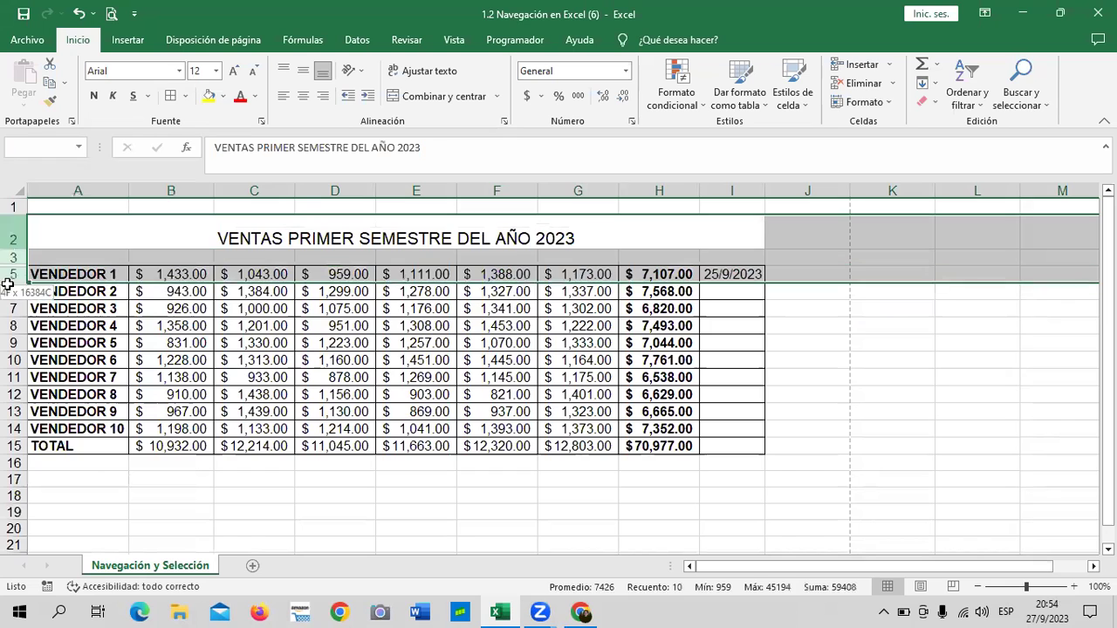
Unhide header row 4 by choosing Mostrar on rows 2–8.
{"action": "right_click", "coordinate": [10, 283]}
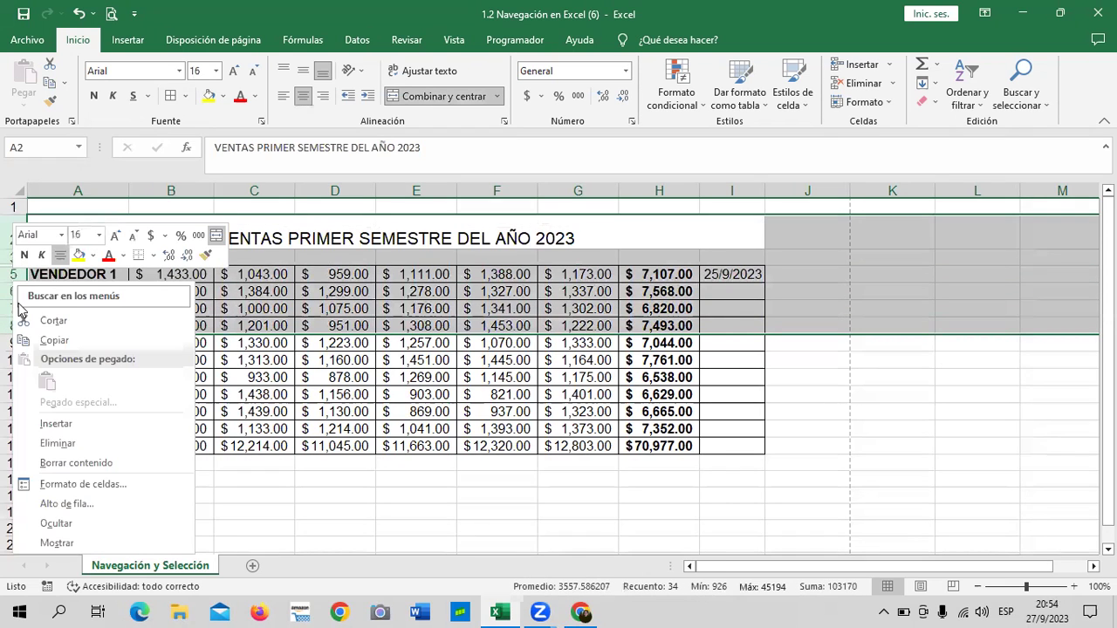
{"action": "left_click", "coordinate": [49, 543]}
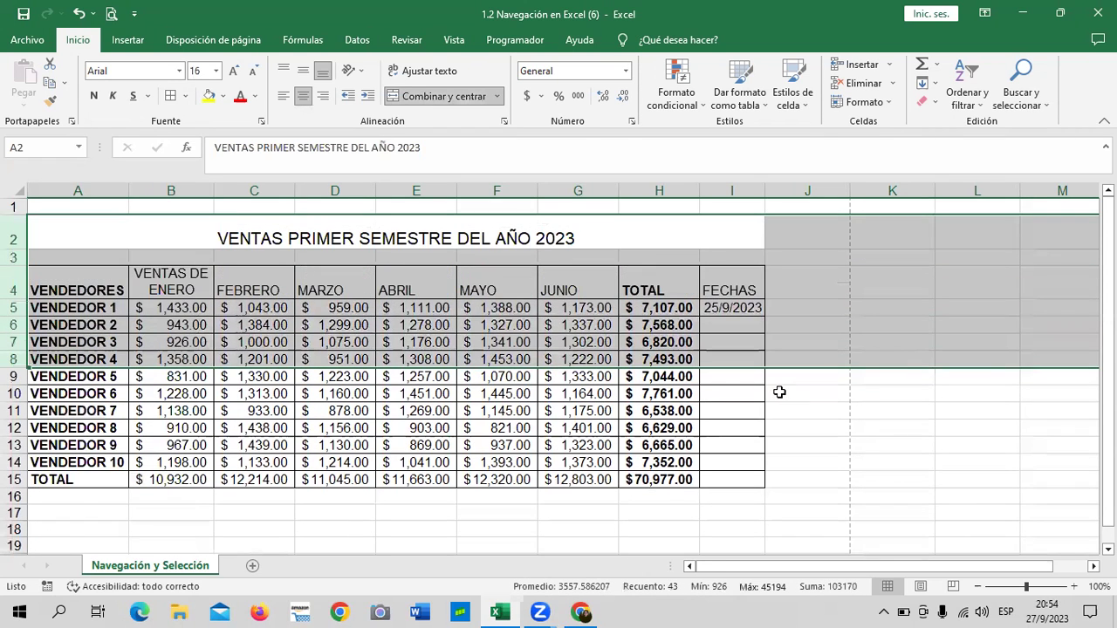
{"action": "left_click", "coordinate": [836, 392]}
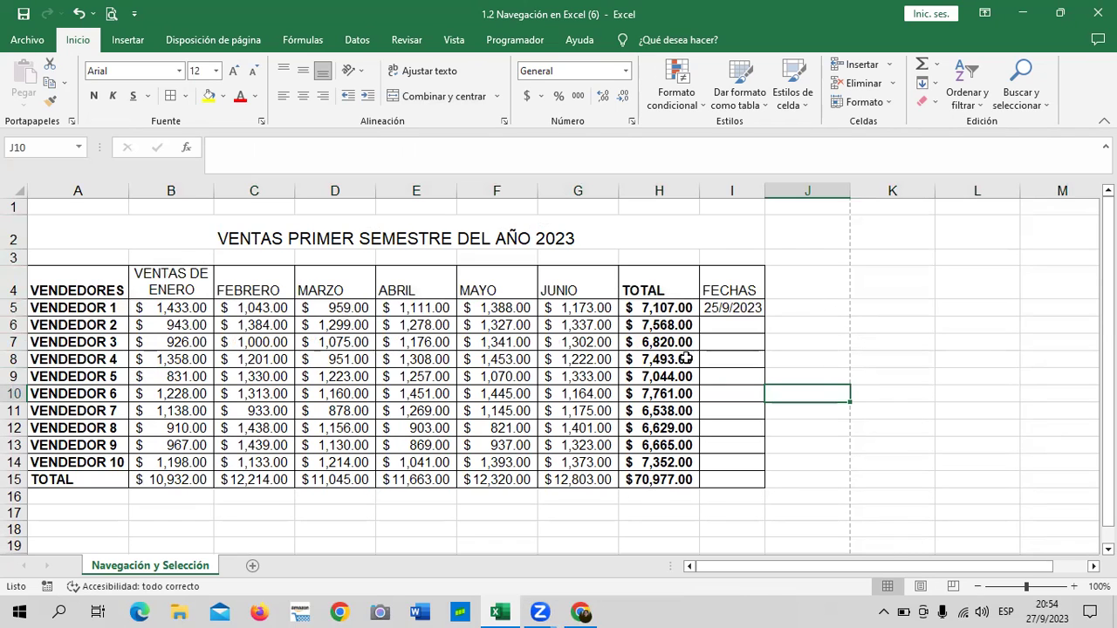
Fill the header cells A4:I4, VENDEDORES through FECHAS, with a green theme colour.
{"action": "left_click", "coordinate": [752, 395]}
{"action": "left_click_drag", "start_coordinate": [125, 290], "coordinate": [721, 287]}
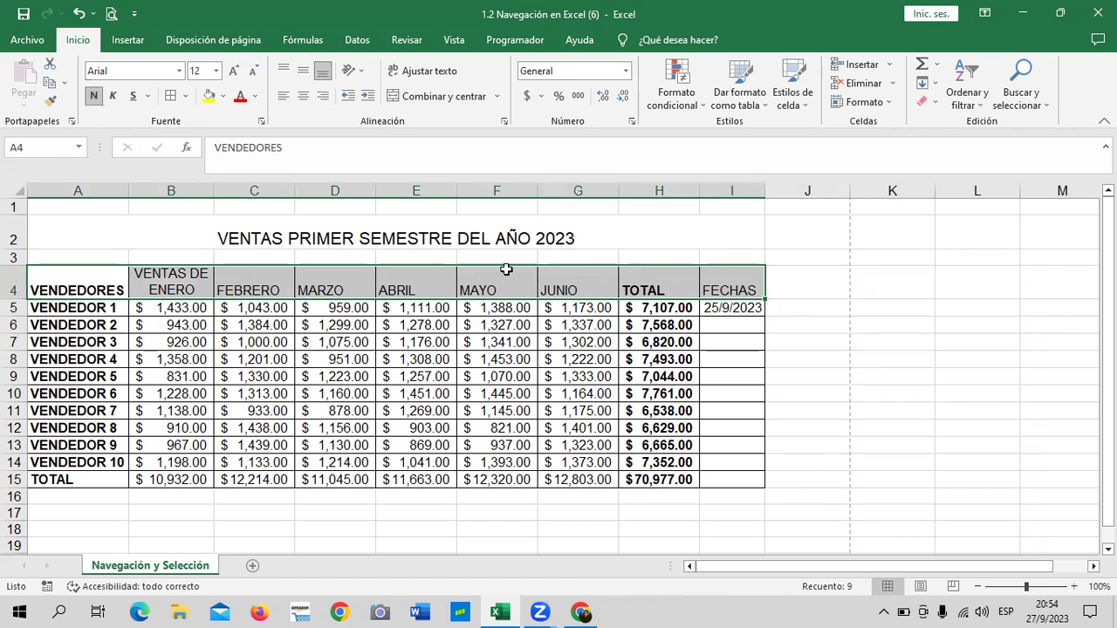
{"action": "left_click", "coordinate": [224, 96]}
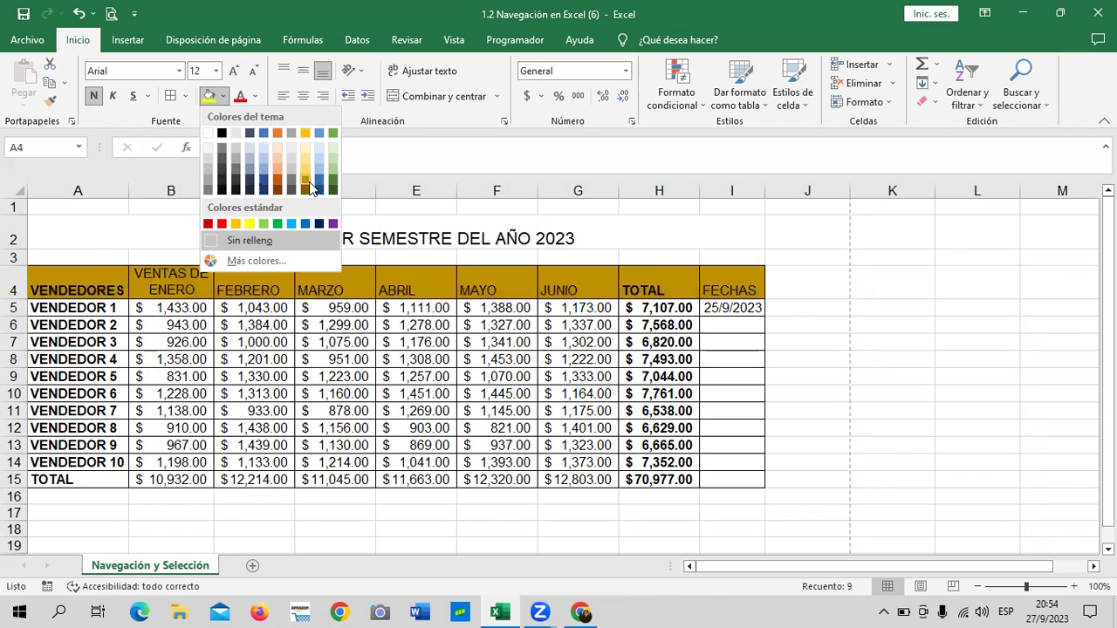
{"action": "left_click", "coordinate": [332, 135]}
{"action": "left_click", "coordinate": [890, 326]}
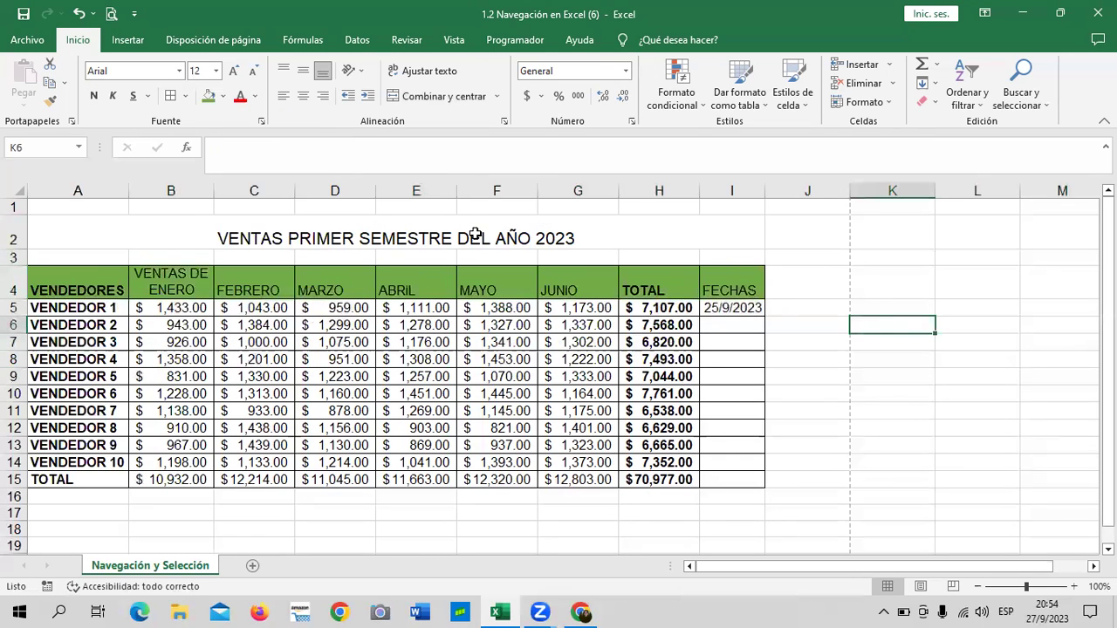
{"action": "left_click_drag", "start_coordinate": [73, 281], "coordinate": [729, 284]}
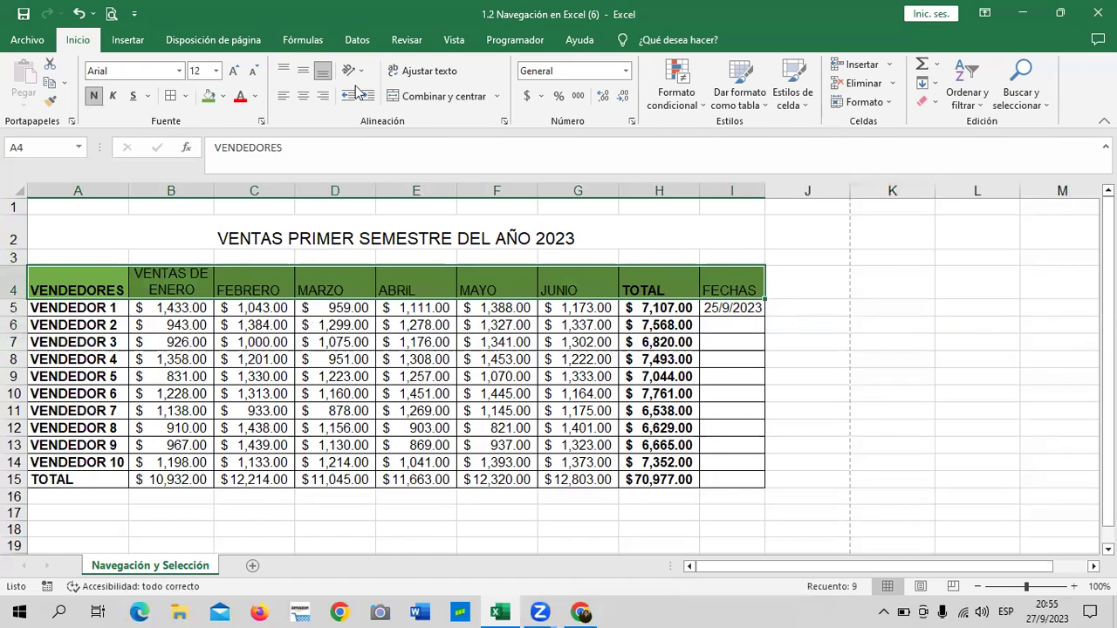
Apply the green Énfasis6 cell style to header row A4:I4.
{"action": "left_click", "coordinate": [804, 105]}
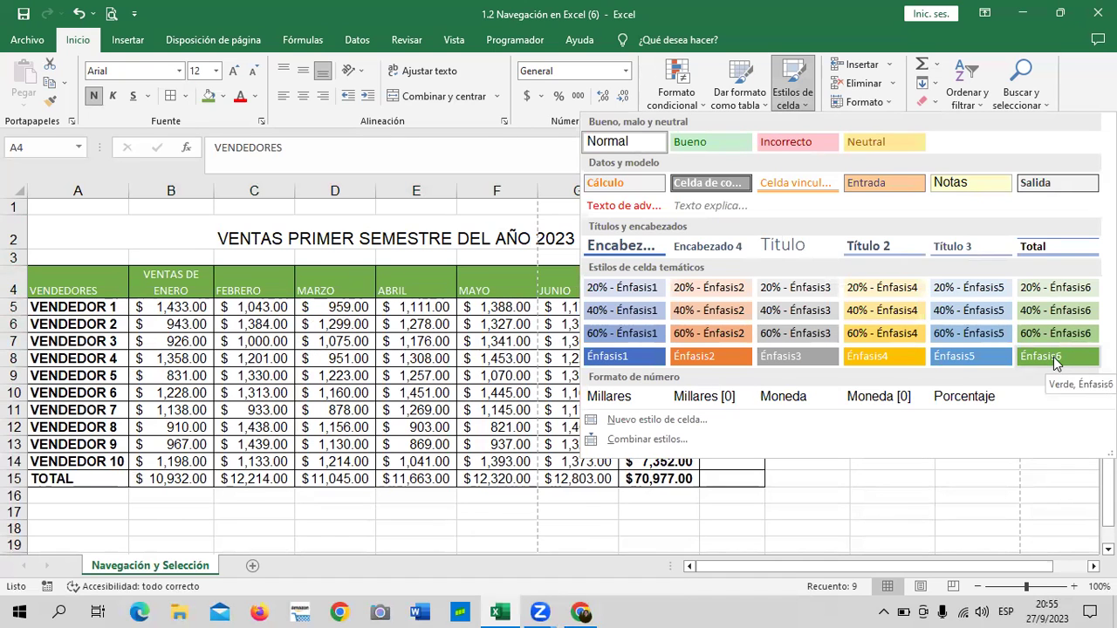
{"action": "left_click", "coordinate": [1054, 362]}
{"action": "left_click", "coordinate": [777, 307]}
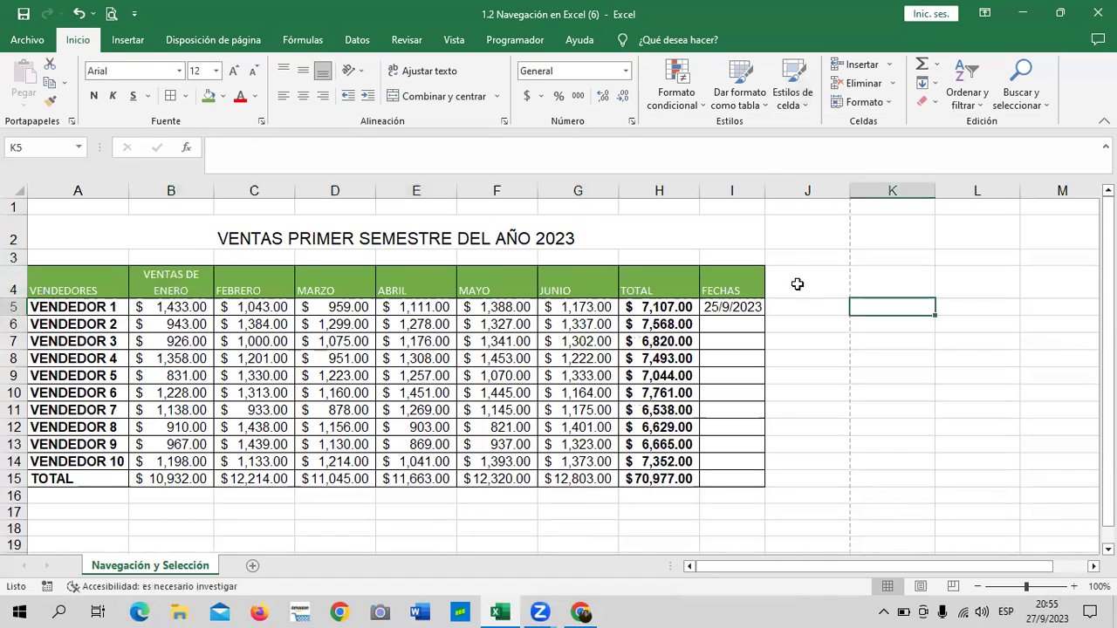
Enlarge the header row text to size 14.
{"action": "mouse_move", "coordinate": [70, 289]}
{"action": "left_mouse_down"}
{"action": "mouse_move", "coordinate": [551, 303]}
{"action": "mouse_move", "coordinate": [728, 293]}
{"action": "left_mouse_up"}
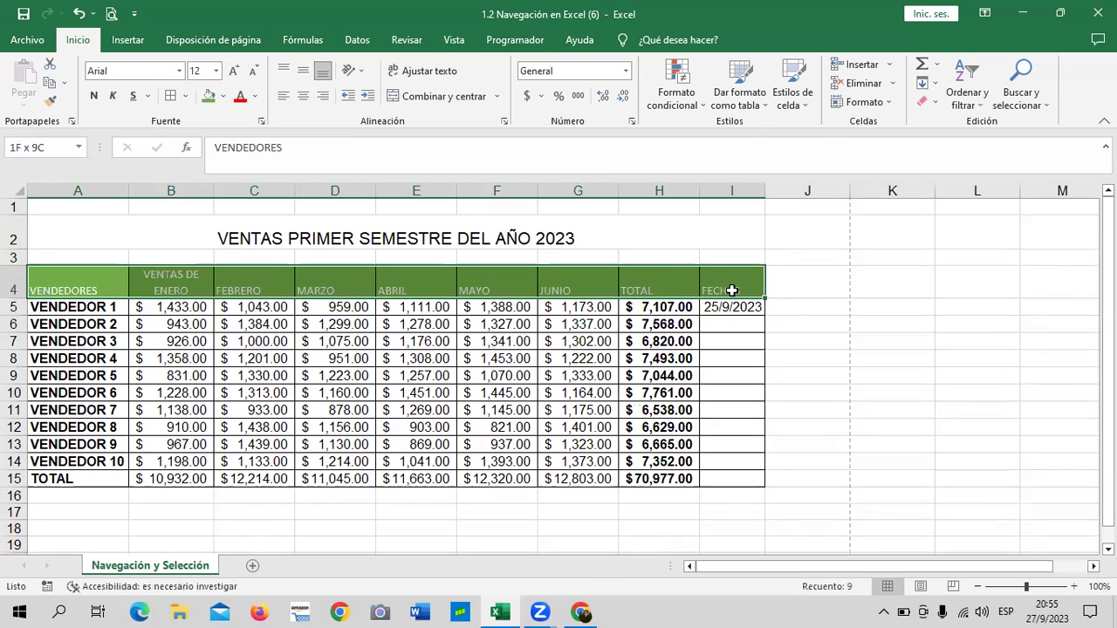
{"action": "left_click", "coordinate": [233, 72]}
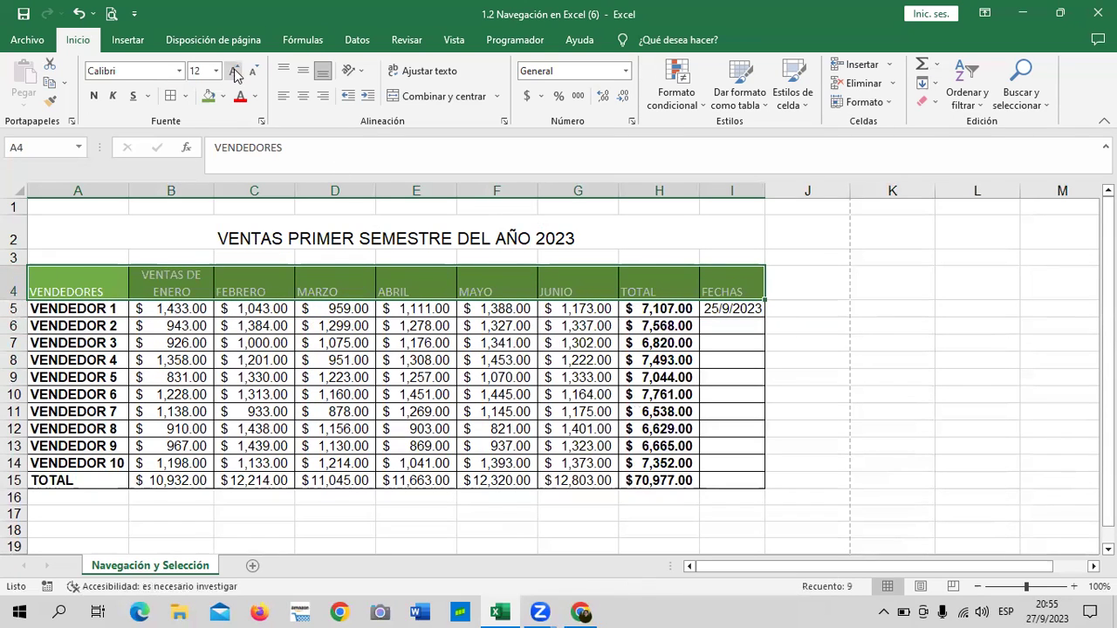
{"action": "left_click", "coordinate": [234, 74]}
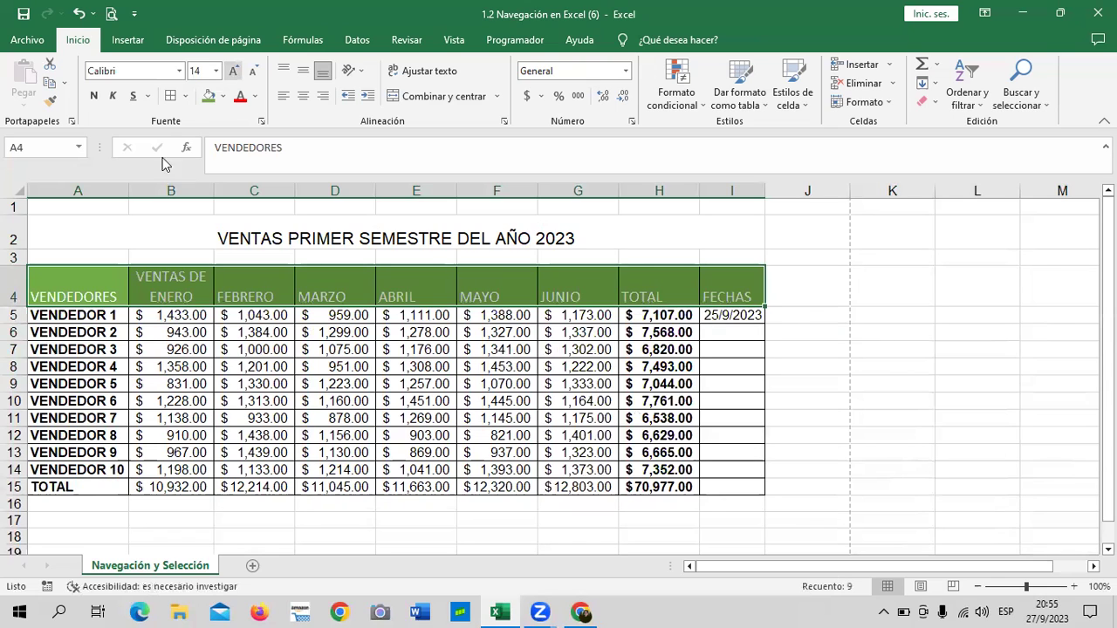
{"action": "left_click", "coordinate": [884, 363]}
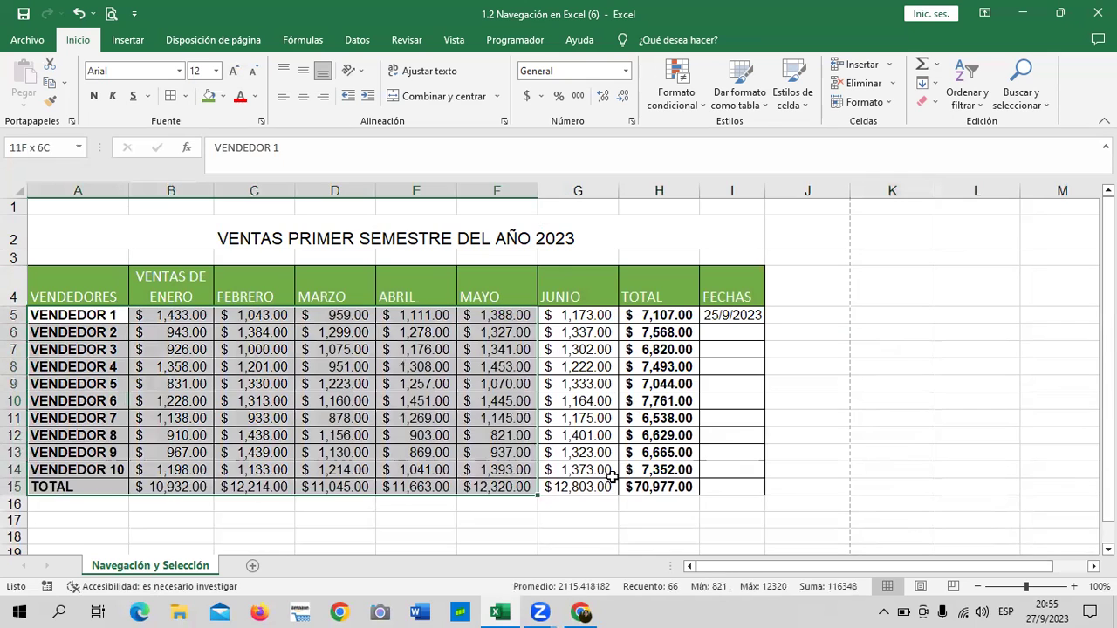
Select data rows A5:I15 and open the Estilos de celda gallery.
{"action": "left_click_drag", "start_coordinate": [88, 321], "coordinate": [739, 487]}
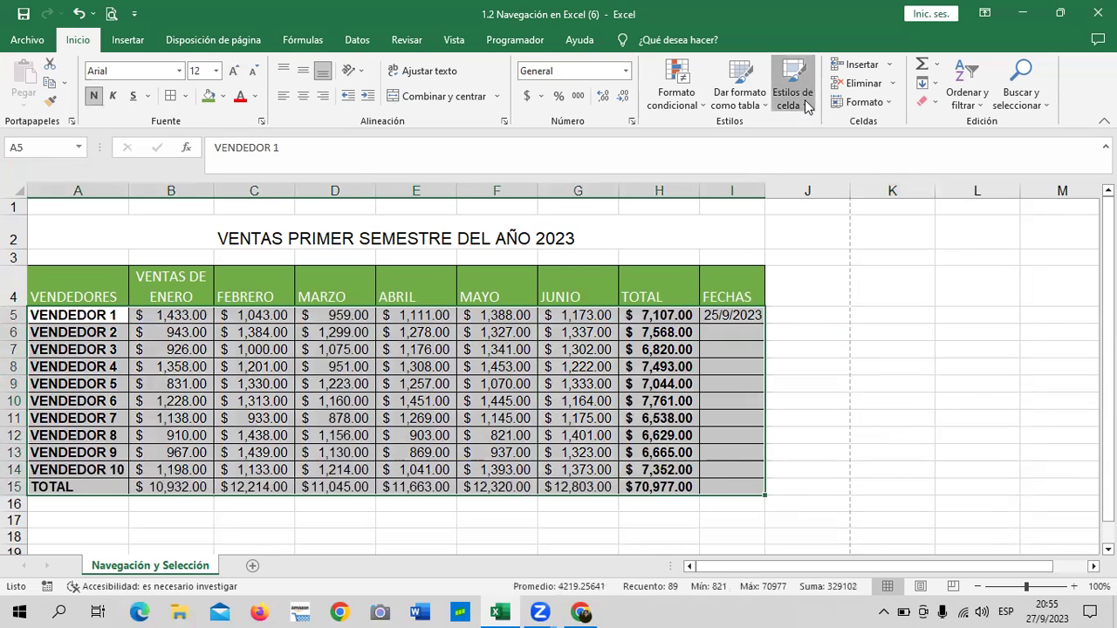
{"action": "left_click", "coordinate": [804, 100]}
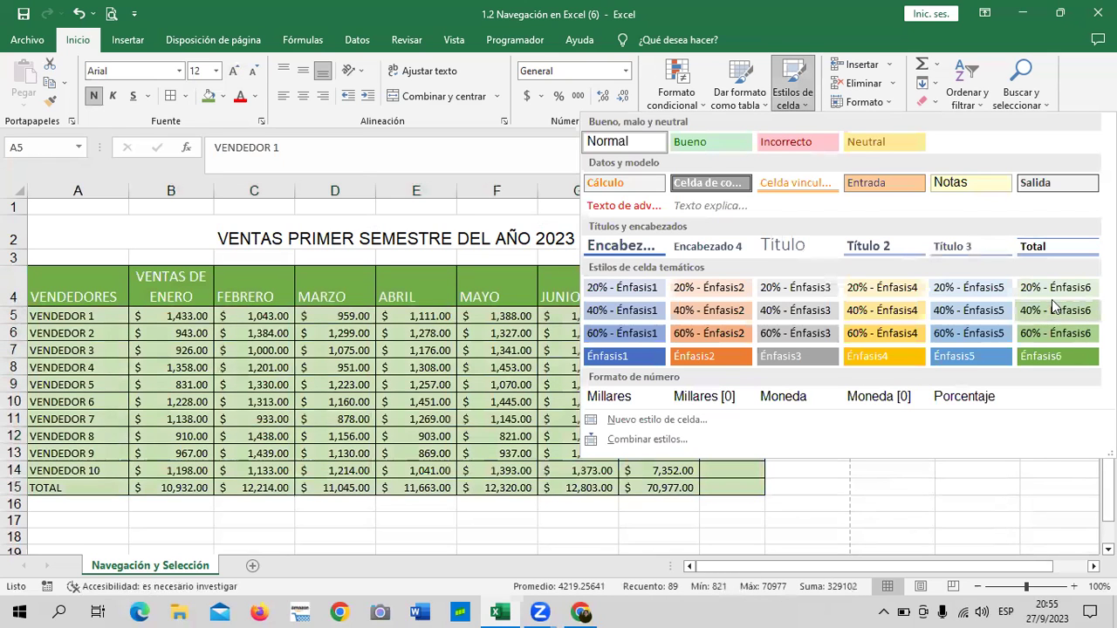
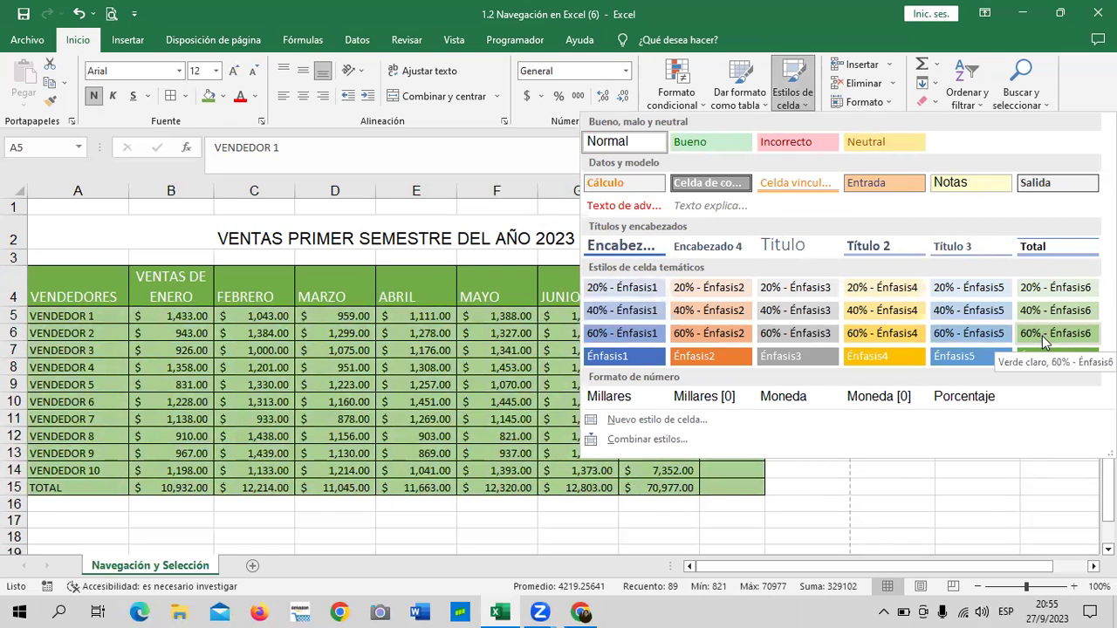
Close the Estilos de celda gallery, browse the Más colores fill tabs without changes, then select A4:I15.
{"action": "left_click", "coordinate": [867, 346]}
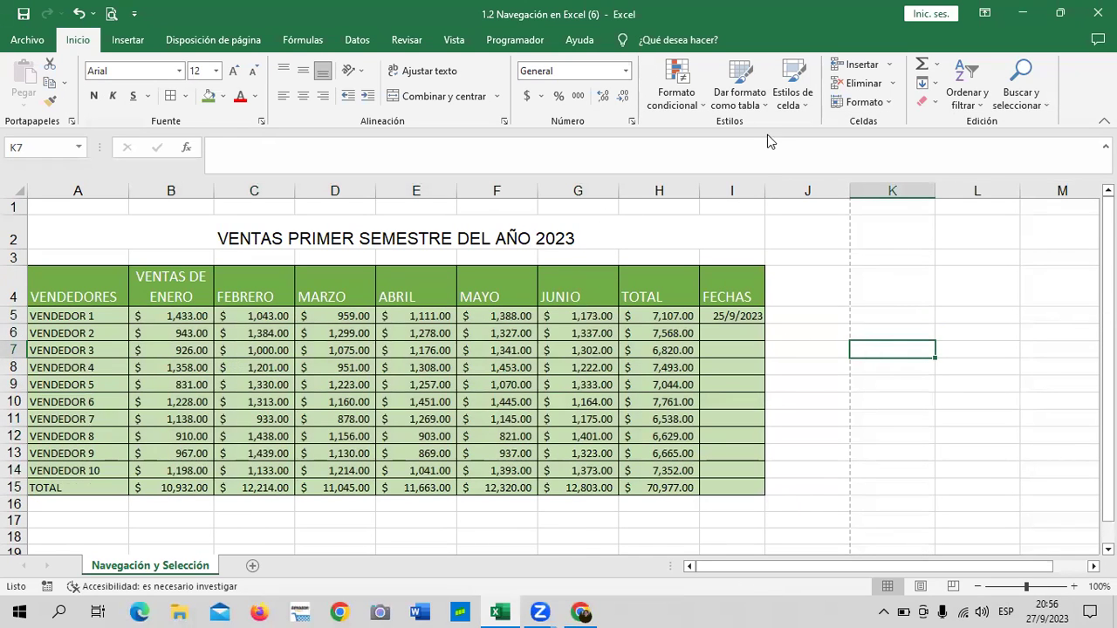
{"action": "left_click", "coordinate": [223, 96]}
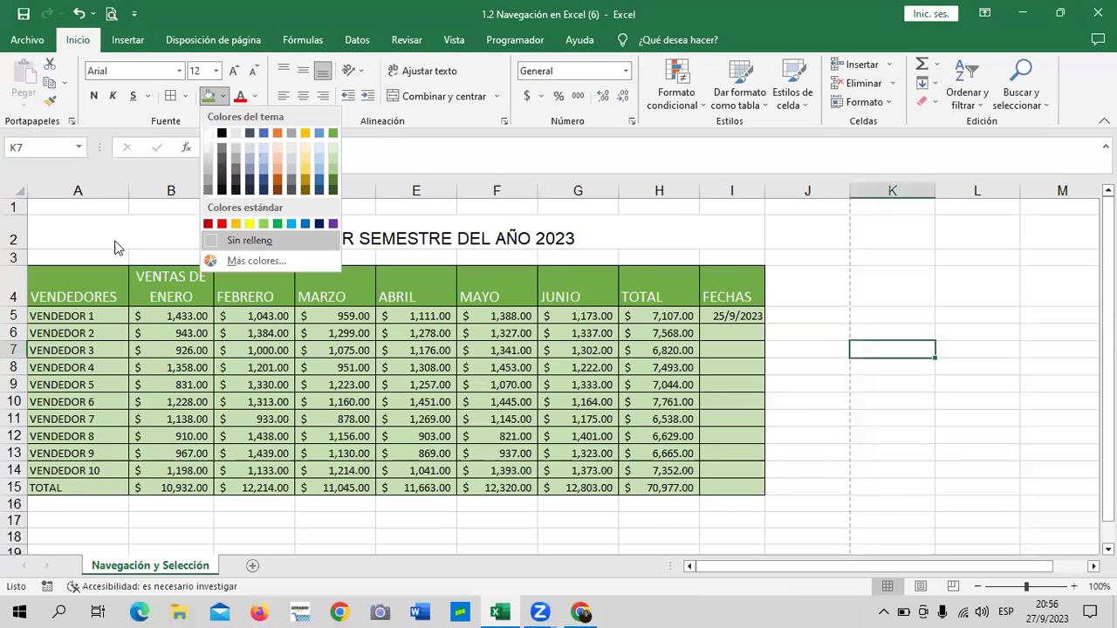
{"action": "left_click", "coordinate": [266, 260]}
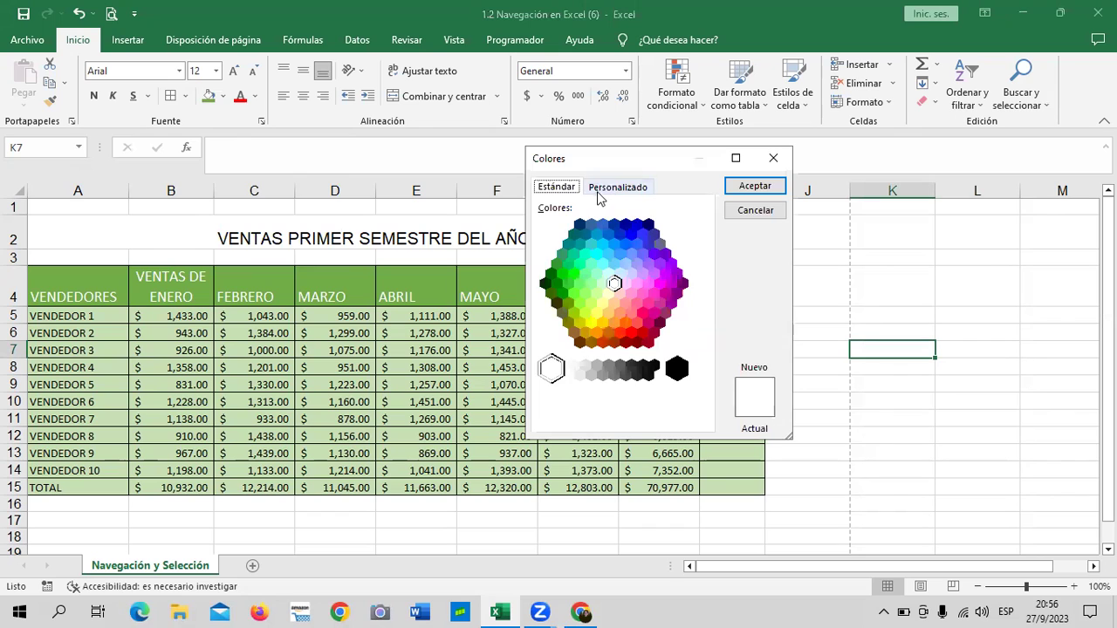
{"action": "left_click", "coordinate": [602, 190]}
{"action": "left_click", "coordinate": [553, 188]}
{"action": "left_click", "coordinate": [765, 188]}
{"action": "left_click_drag", "start_coordinate": [85, 284], "coordinate": [711, 487]}
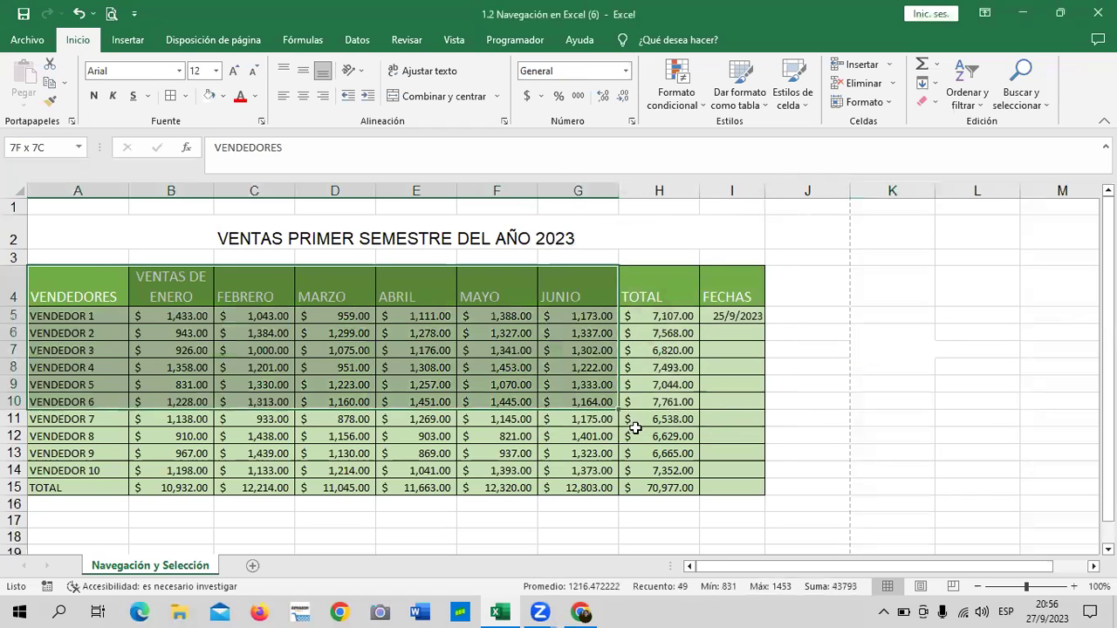
Set the table A4:I15 to Sin relleno and return the A4:I4 header font to Automático black.
{"action": "left_click", "coordinate": [216, 98]}
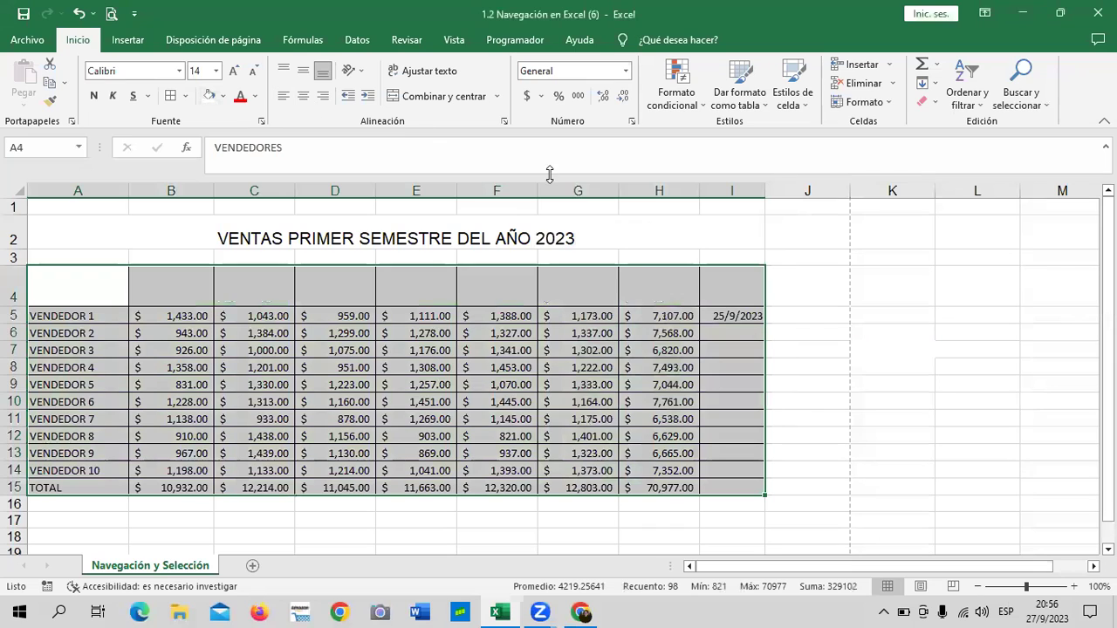
{"action": "left_click", "coordinate": [864, 345]}
{"action": "left_click_drag", "start_coordinate": [87, 283], "coordinate": [711, 294]}
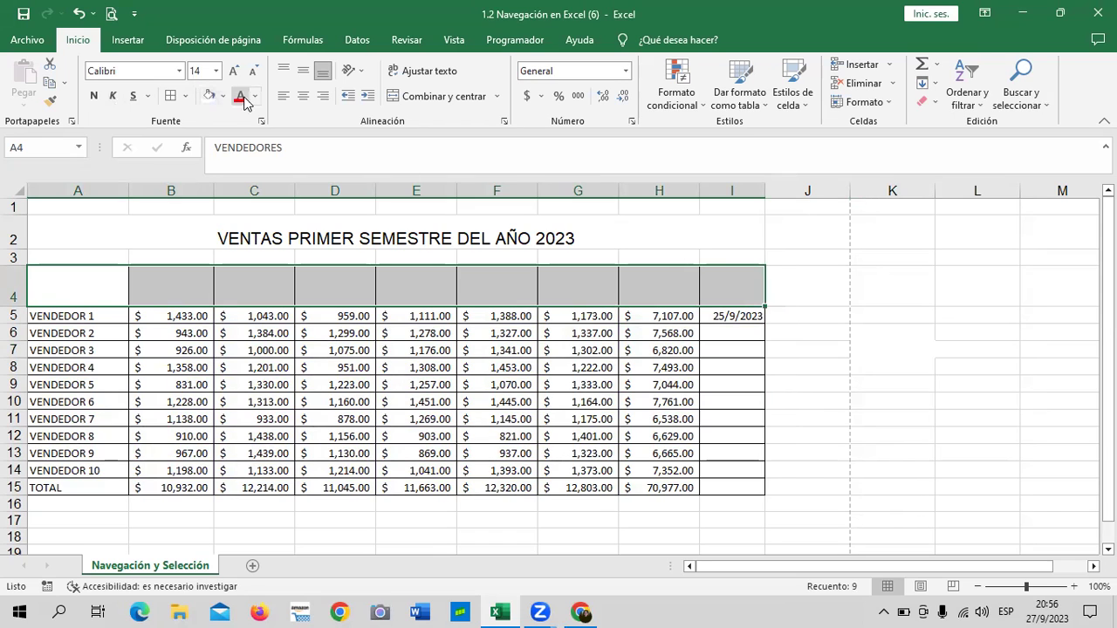
{"action": "left_click", "coordinate": [242, 100]}
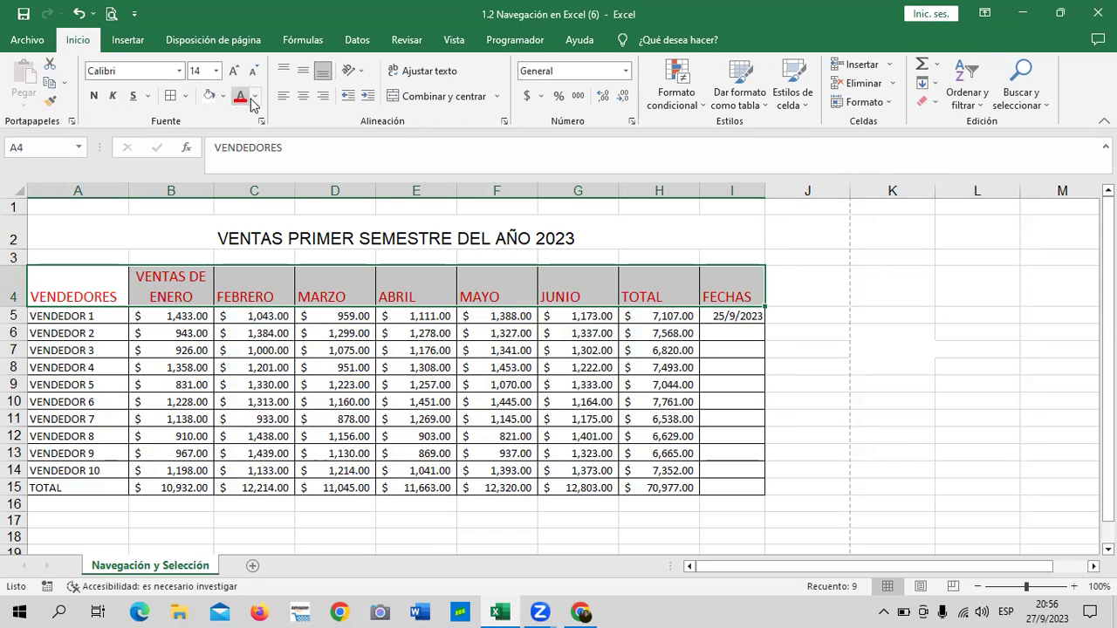
{"action": "left_click", "coordinate": [256, 98]}
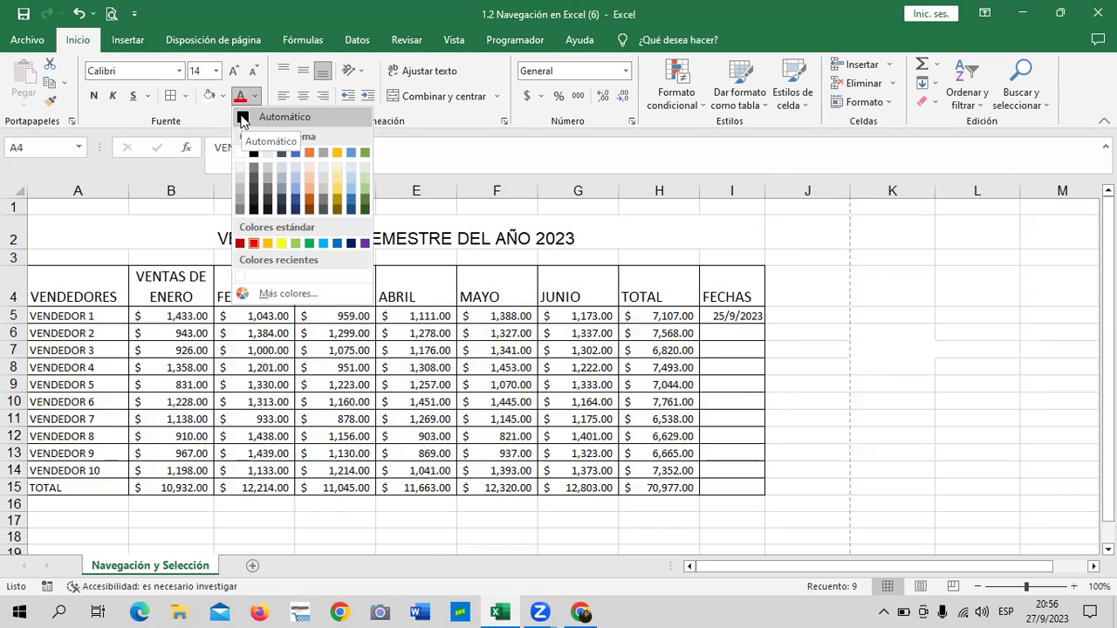
{"action": "left_click", "coordinate": [243, 119]}
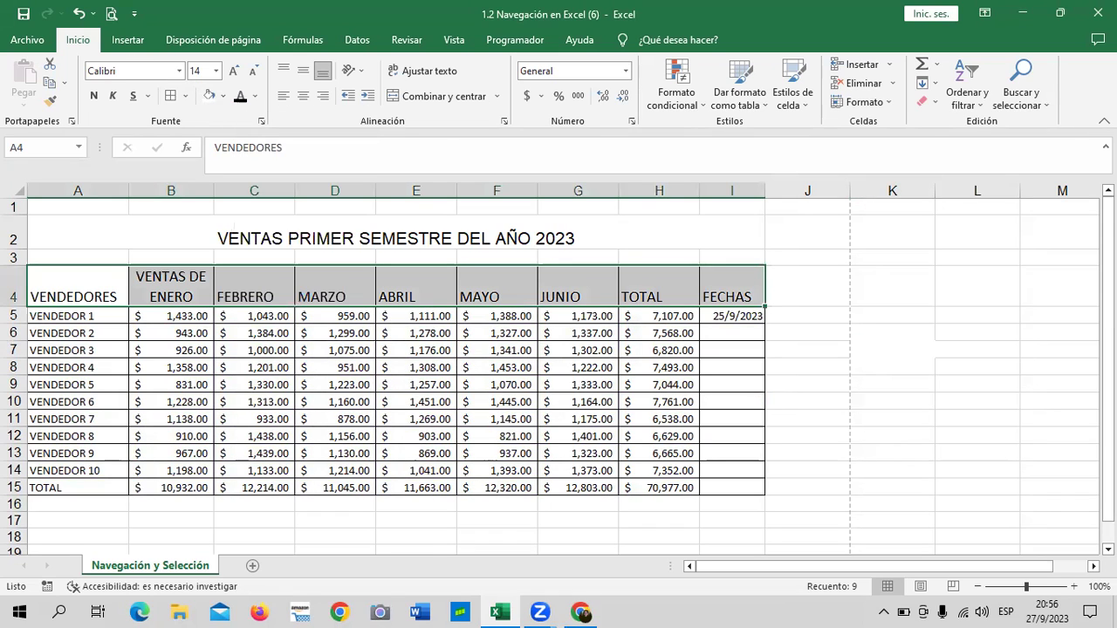
{"action": "left_click", "coordinate": [856, 352]}
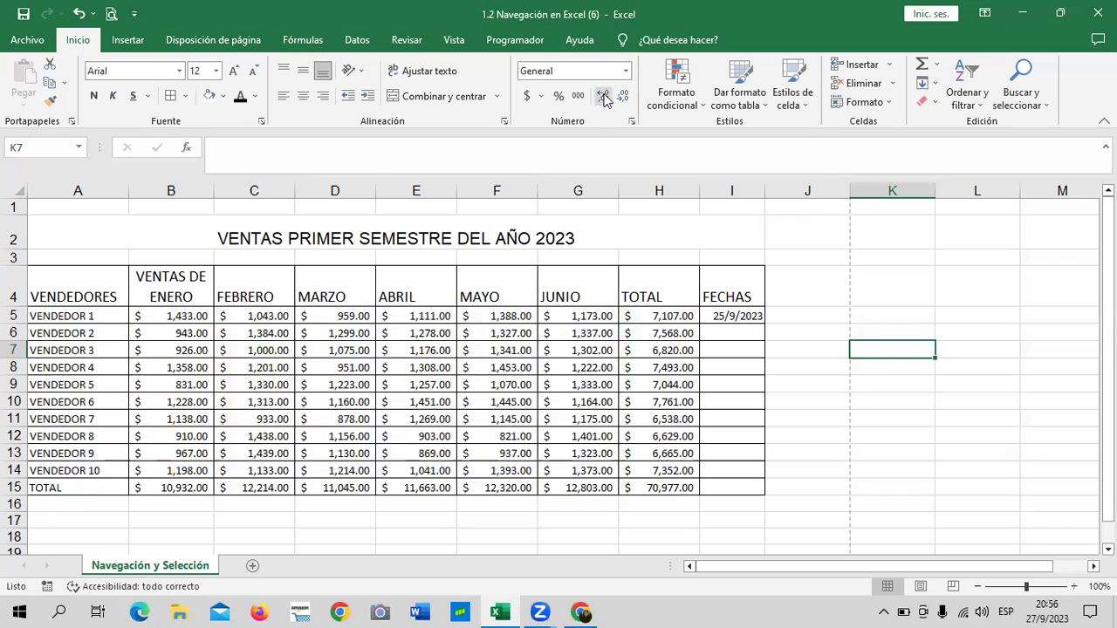
{"action": "left_click", "coordinate": [624, 71]}
{"action": "left_click", "coordinate": [624, 71]}
{"action": "left_click", "coordinate": [625, 72]}
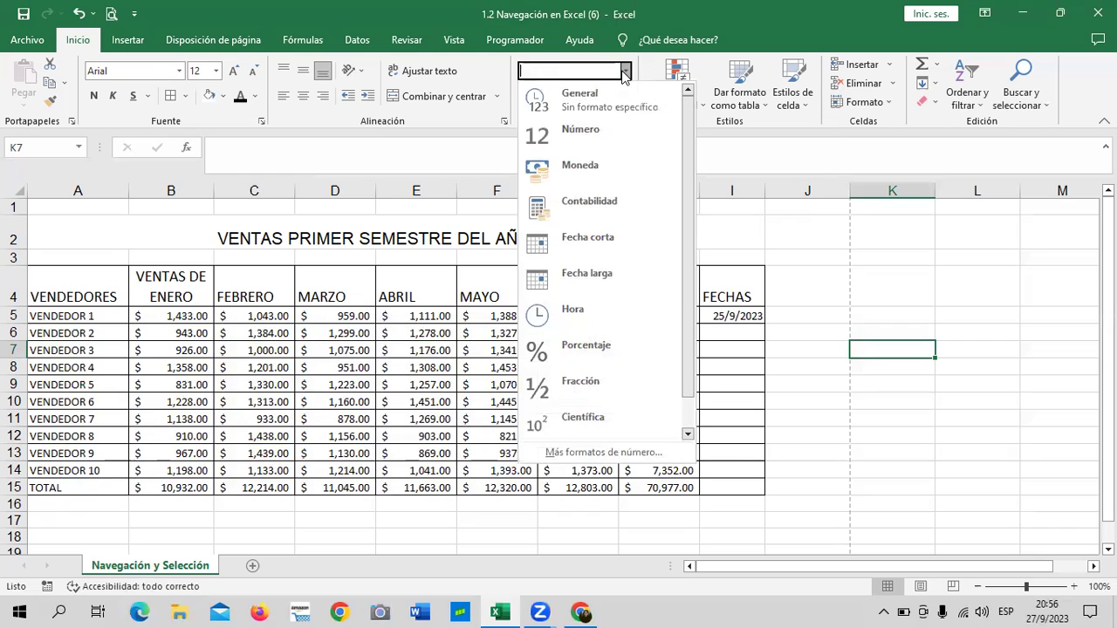
{"action": "left_click", "coordinate": [725, 399]}
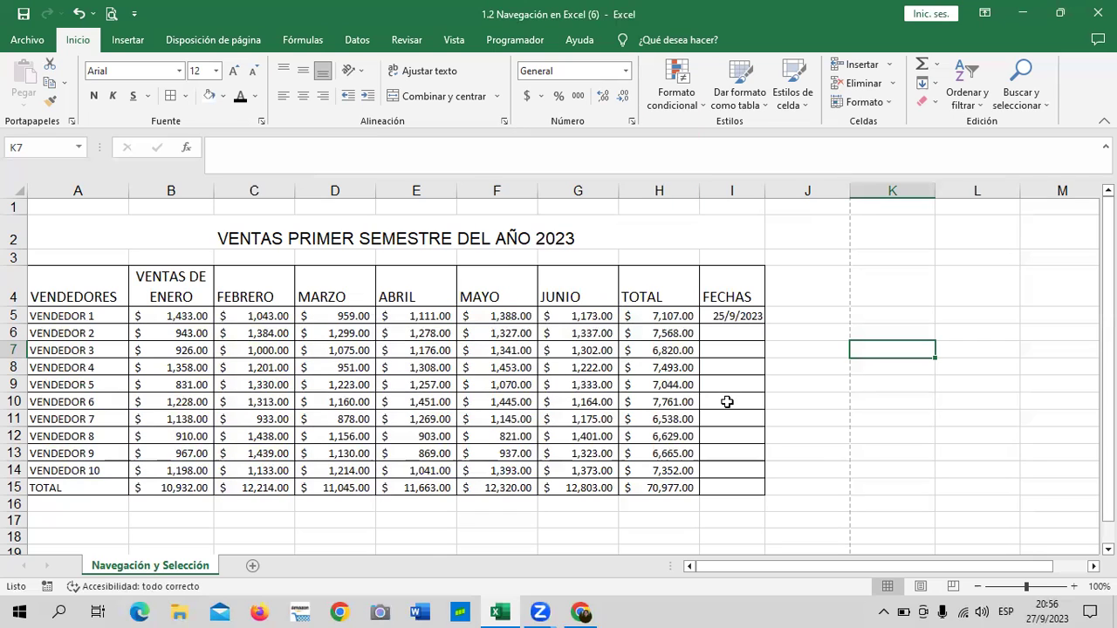
{"action": "left_click", "coordinate": [649, 316]}
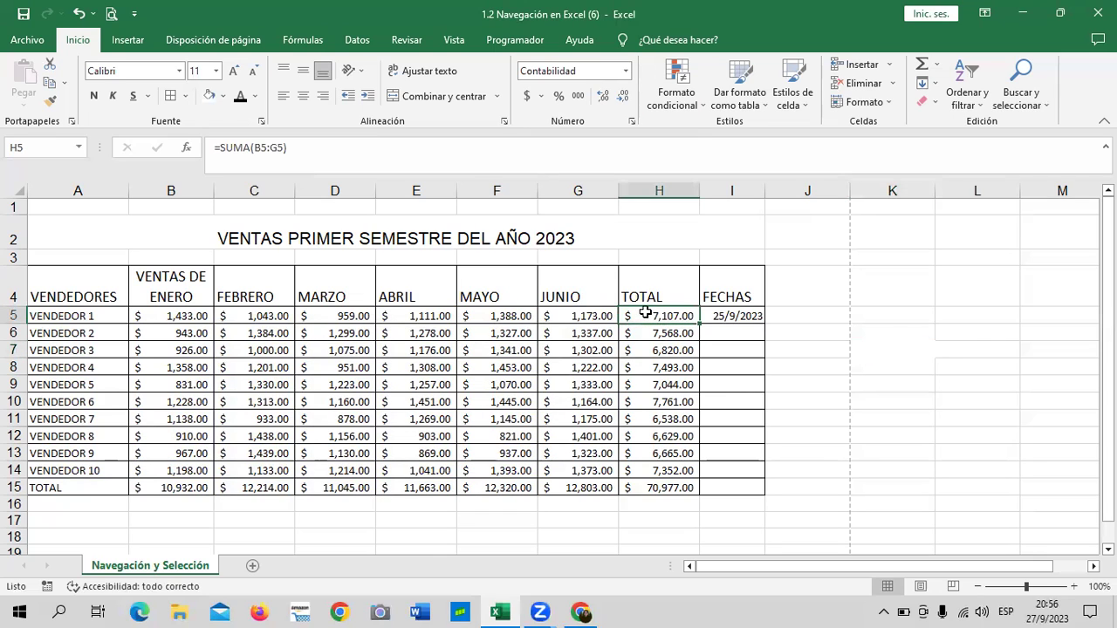
{"action": "left_click", "coordinate": [729, 315]}
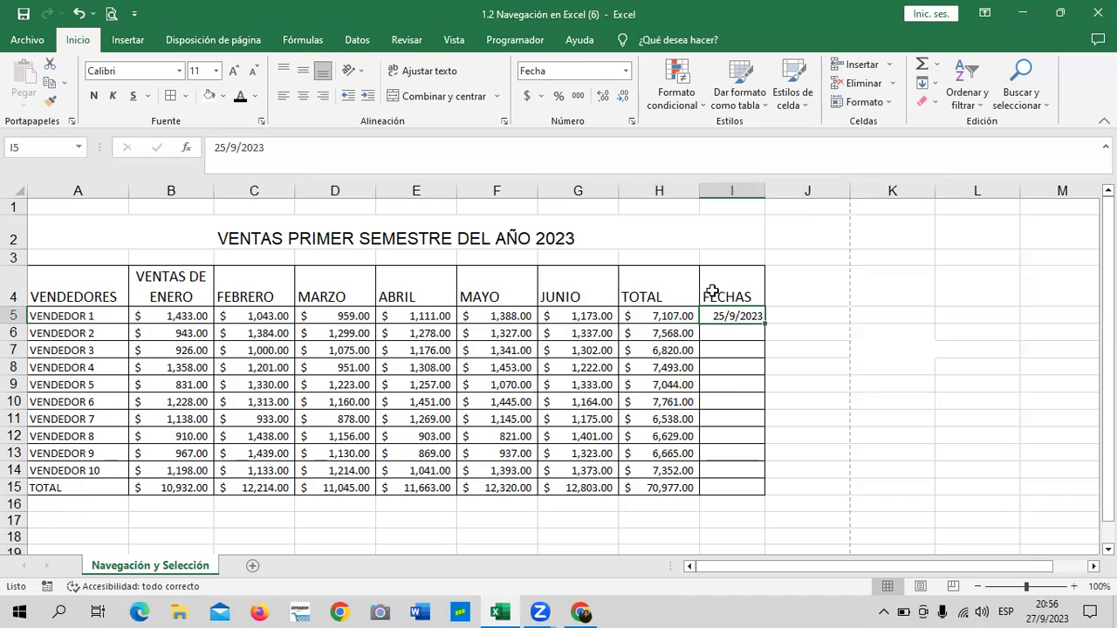
{"action": "left_click", "coordinate": [661, 316]}
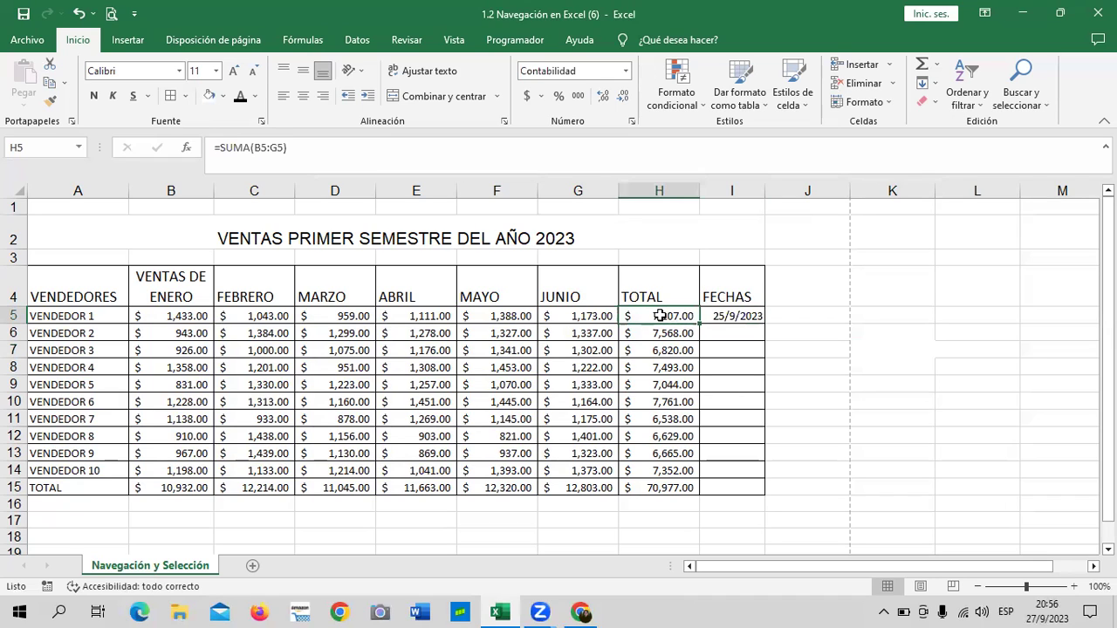
{"action": "left_click", "coordinate": [723, 315]}
{"action": "left_click", "coordinate": [728, 299]}
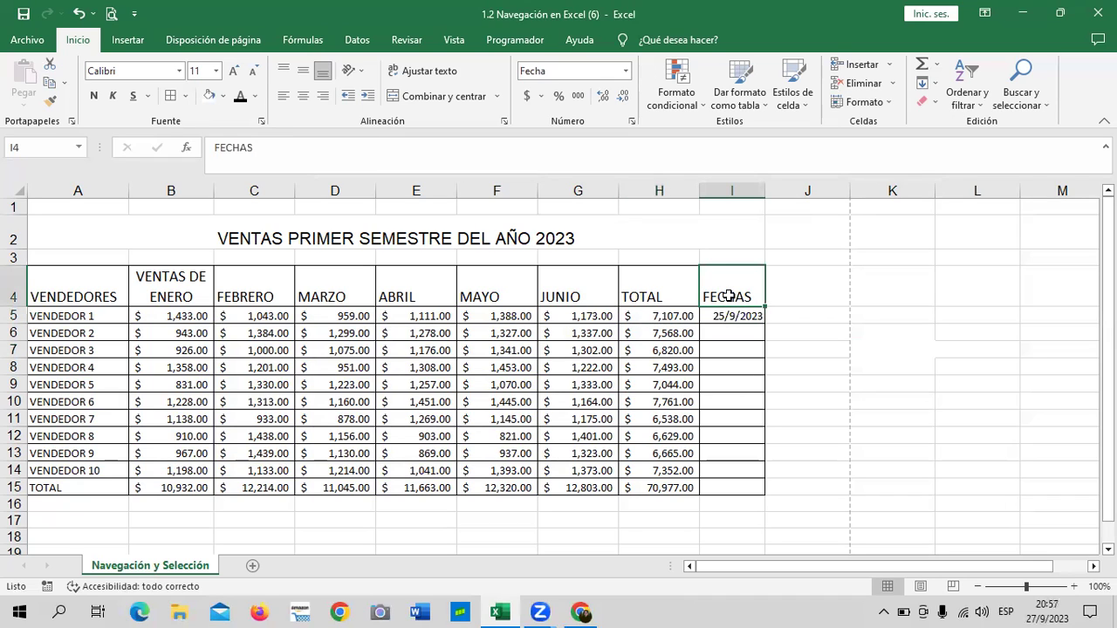
{"action": "left_click", "coordinate": [678, 298]}
{"action": "left_click", "coordinate": [673, 315]}
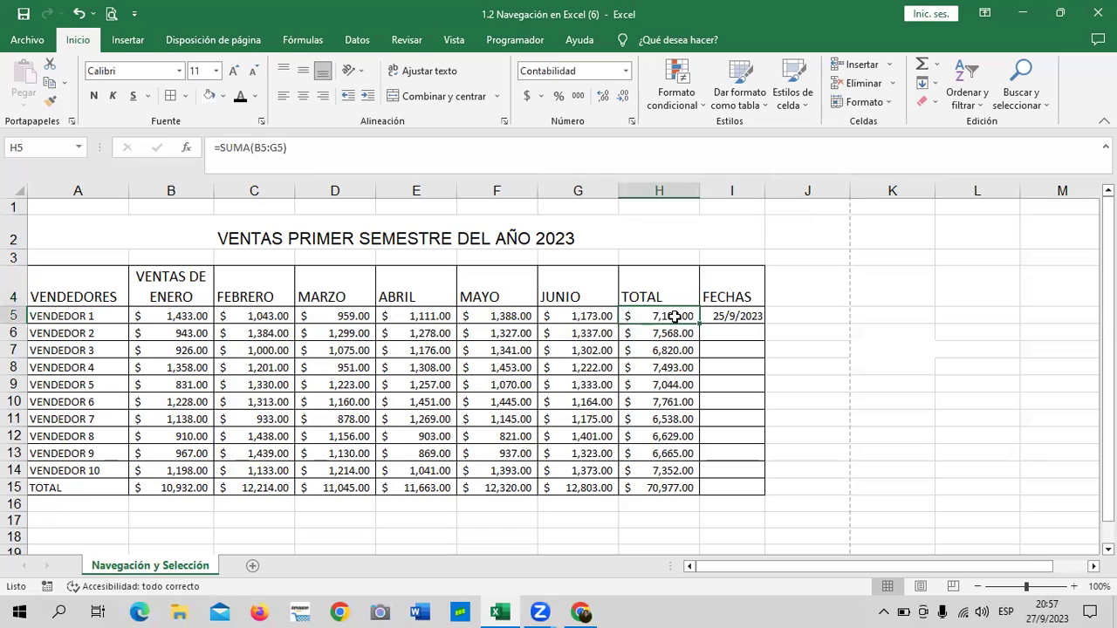
{"action": "left_click", "coordinate": [722, 316]}
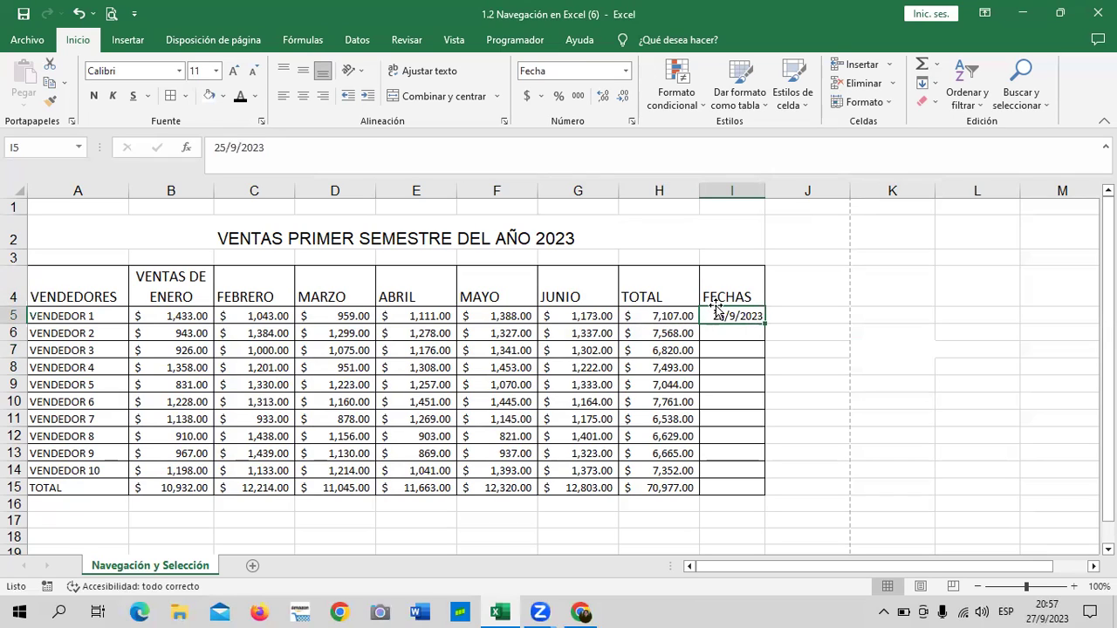
{"action": "left_click", "coordinate": [249, 237]}
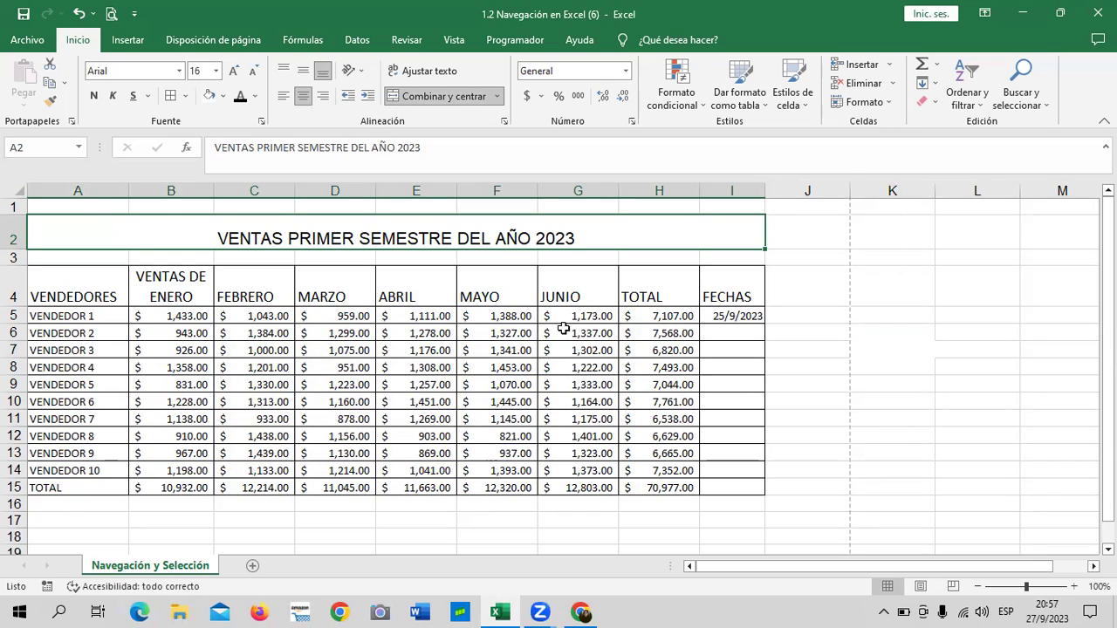
{"action": "left_click", "coordinate": [153, 283]}
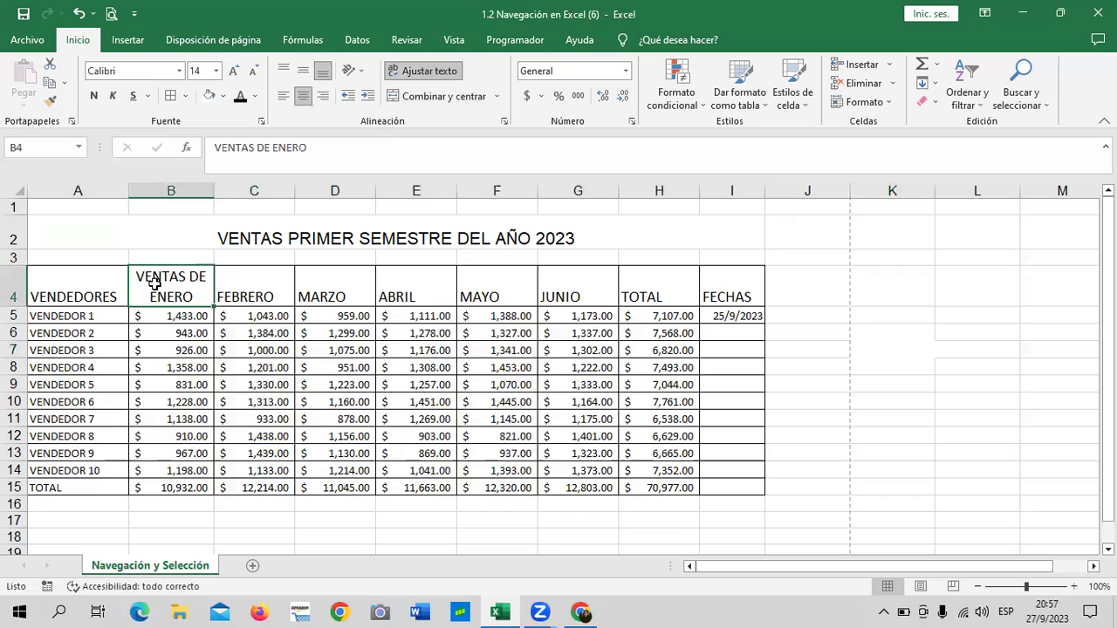
{"action": "left_click", "coordinate": [250, 289]}
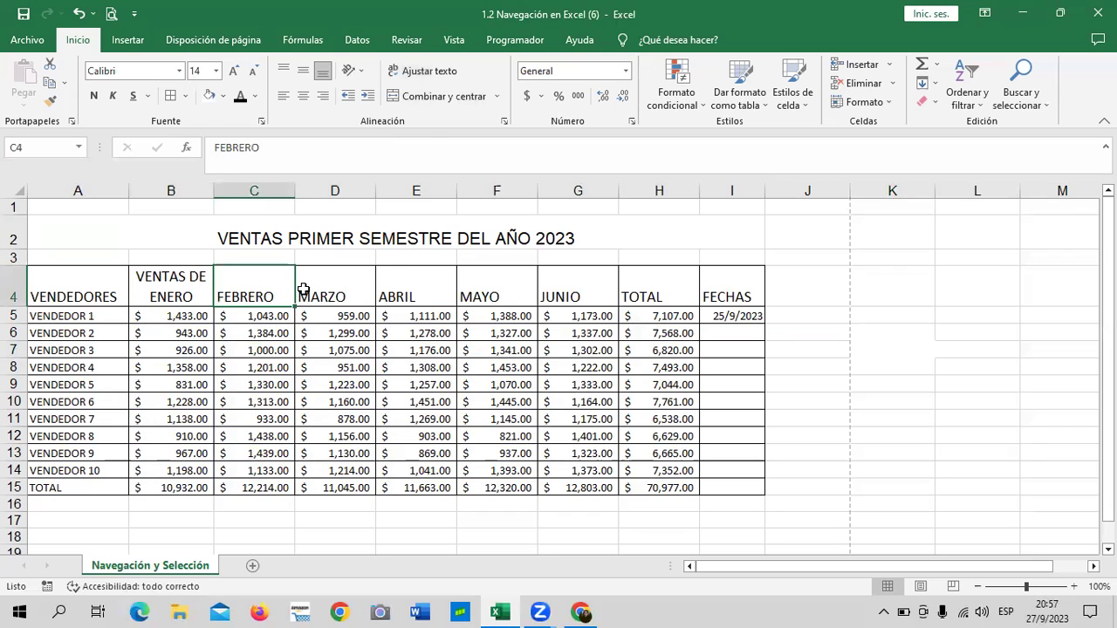
{"action": "left_click", "coordinate": [305, 289]}
{"action": "left_click", "coordinate": [397, 290]}
{"action": "left_click", "coordinate": [515, 299]}
{"action": "left_click", "coordinate": [602, 293]}
{"action": "left_click", "coordinate": [743, 290]}
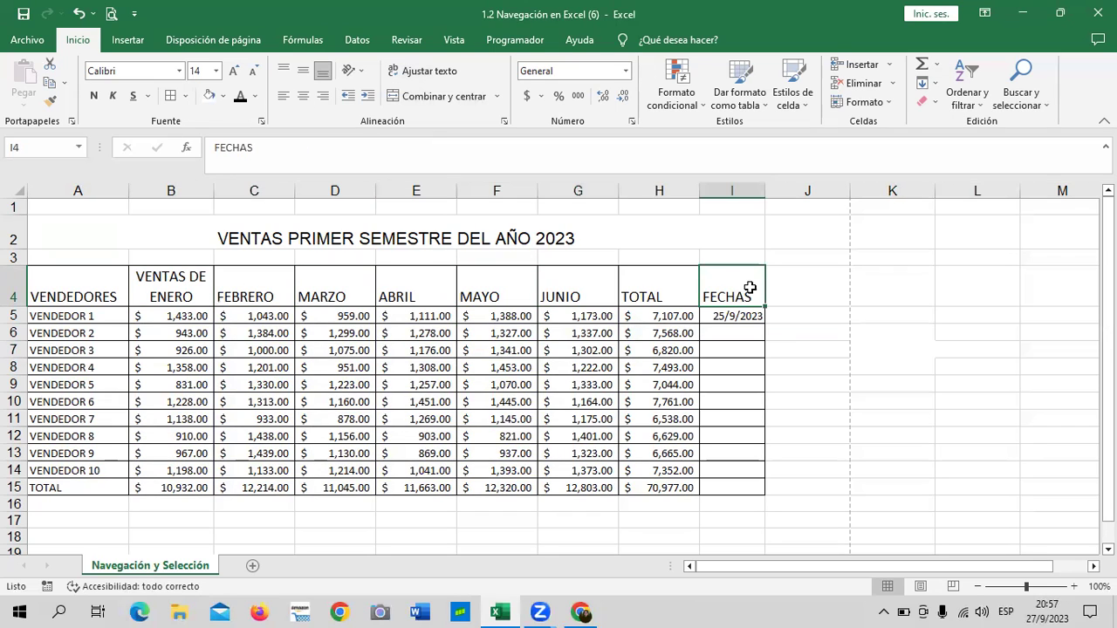
{"action": "left_click", "coordinate": [673, 293]}
{"action": "left_click", "coordinate": [153, 281]}
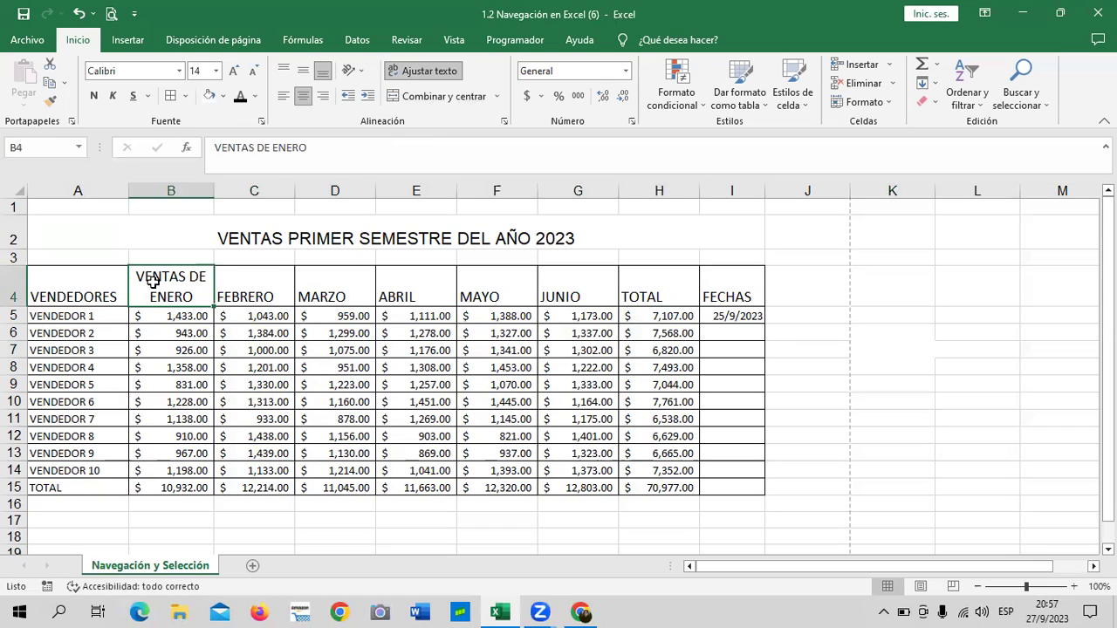
{"action": "left_click", "coordinate": [101, 299]}
{"action": "left_click", "coordinate": [101, 486]}
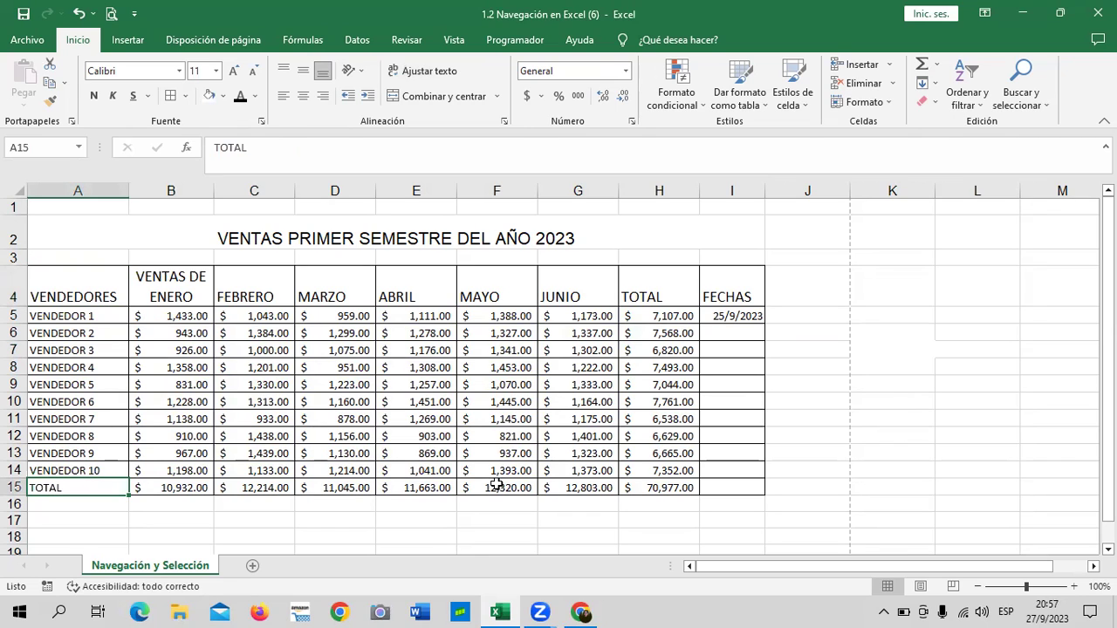
{"action": "left_click", "coordinate": [656, 318]}
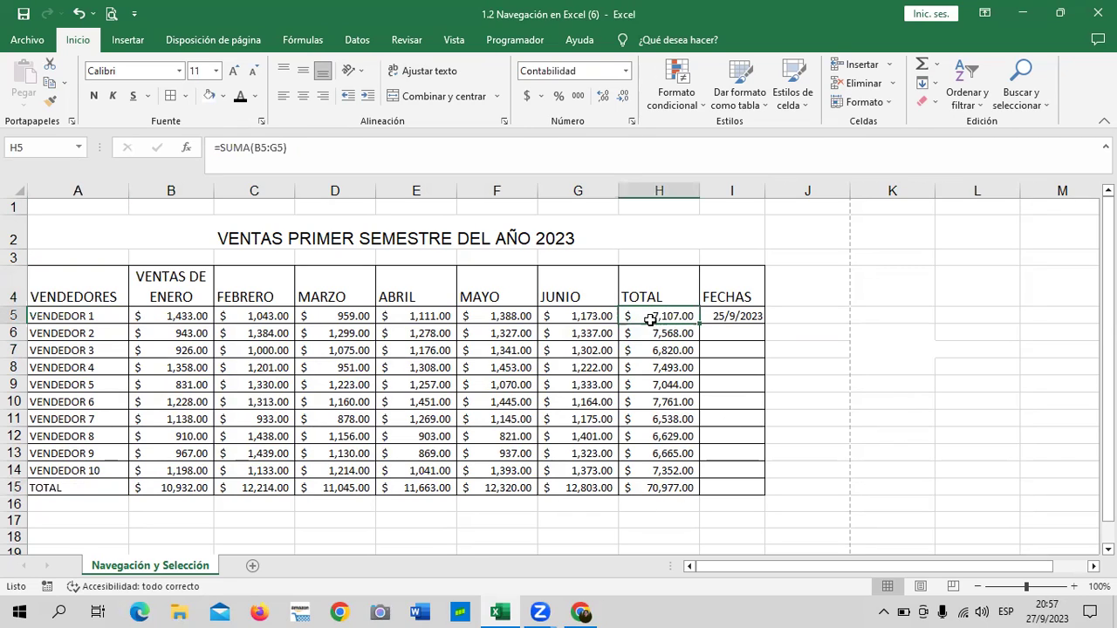
{"action": "left_click", "coordinate": [187, 489]}
{"action": "left_click", "coordinate": [248, 489]}
{"action": "left_click", "coordinate": [333, 490]}
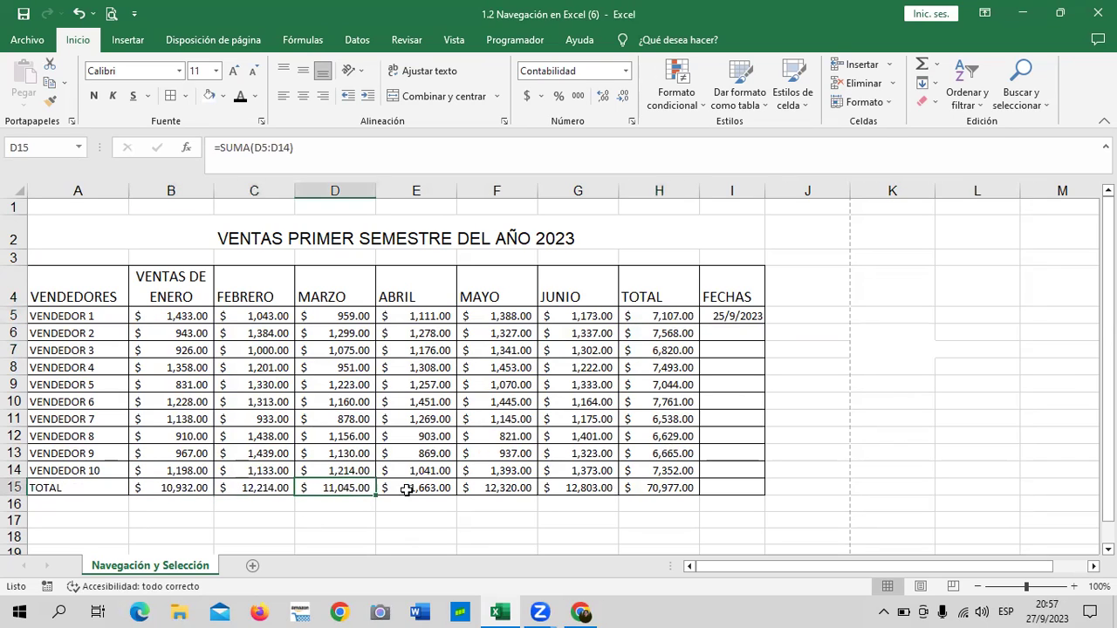
{"action": "left_click", "coordinate": [429, 482]}
{"action": "left_click", "coordinate": [476, 485]}
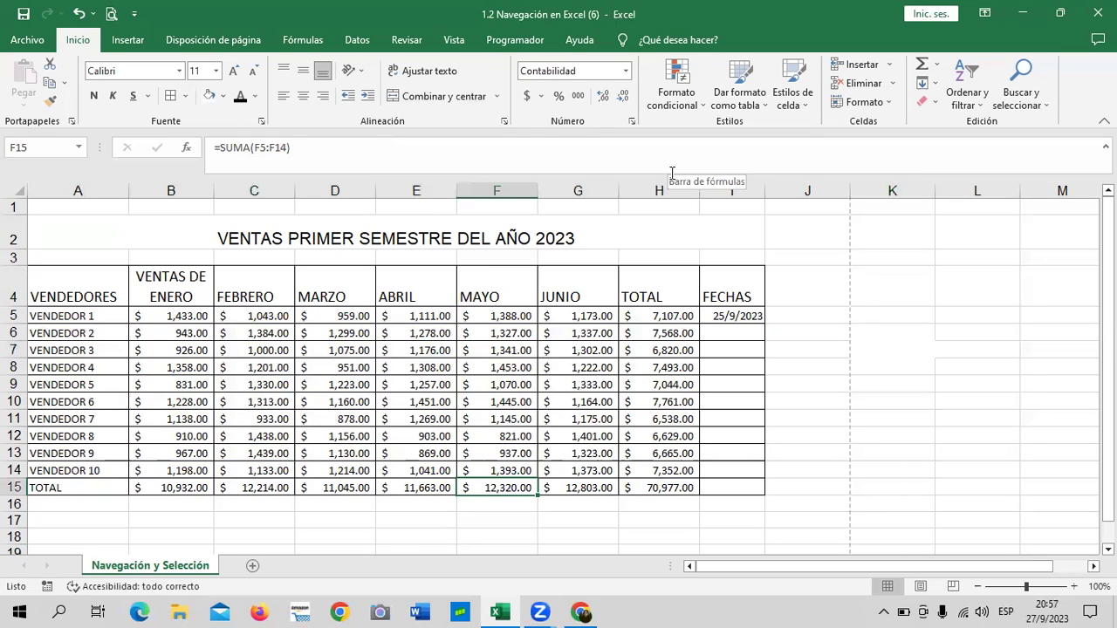
{"action": "left_click", "coordinate": [663, 484]}
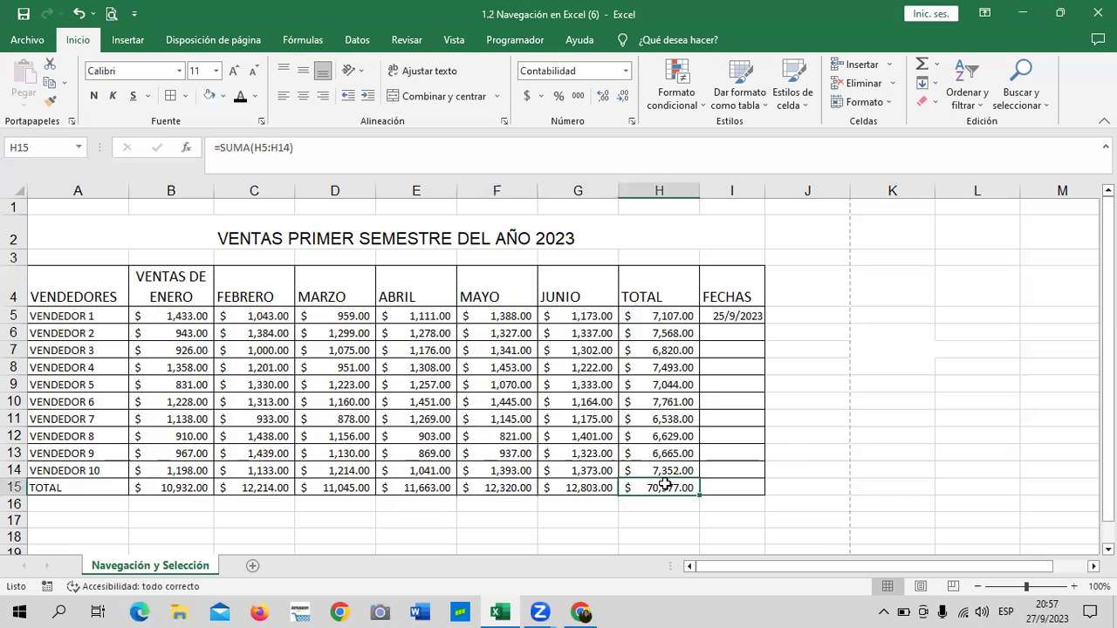
{"action": "key", "text": "Left"}
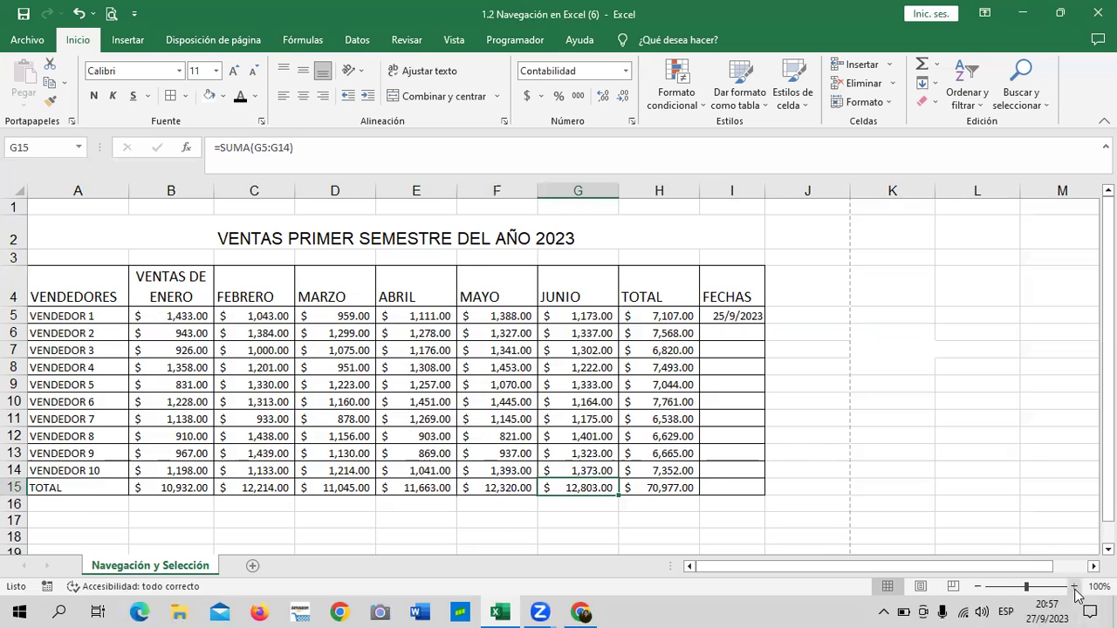
{"action": "left_click", "coordinate": [1073, 586]}
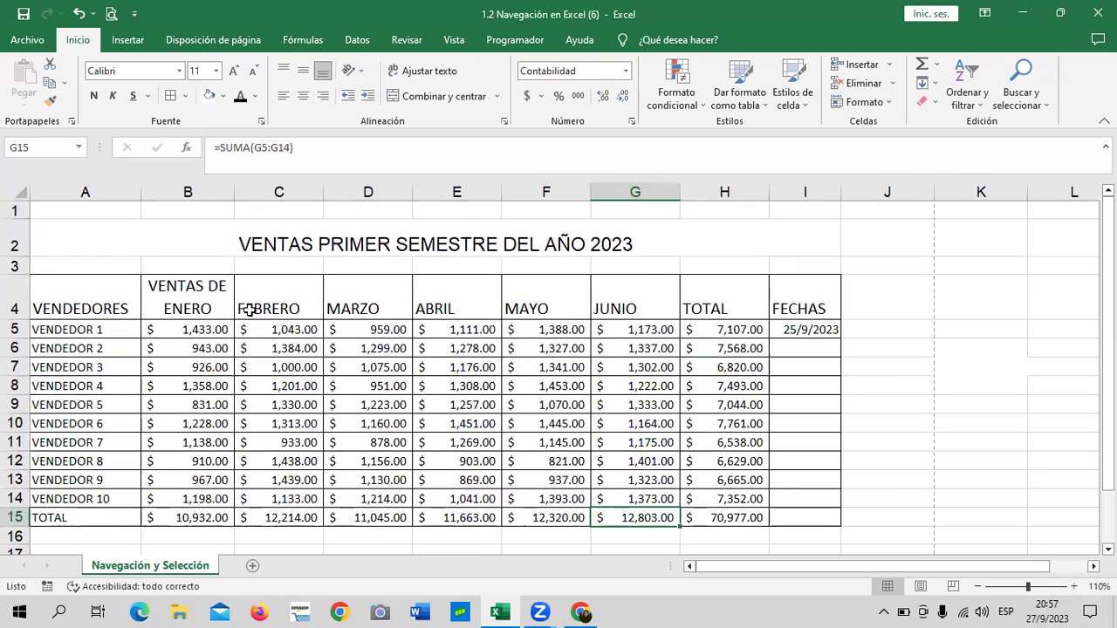
{"action": "left_click", "coordinate": [731, 330]}
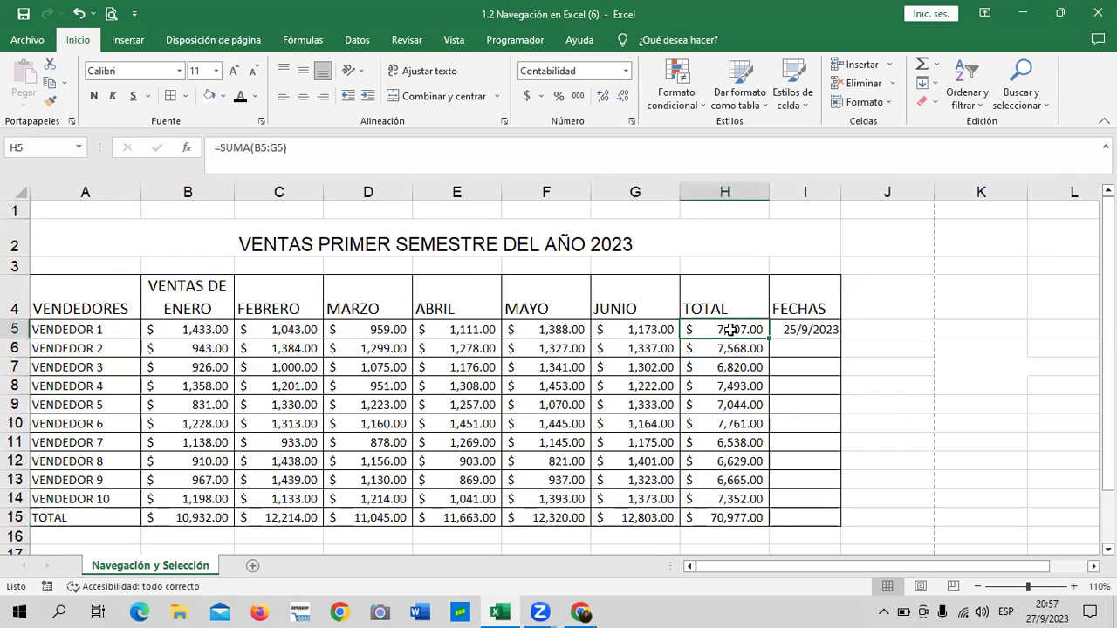
{"action": "left_click", "coordinate": [299, 147]}
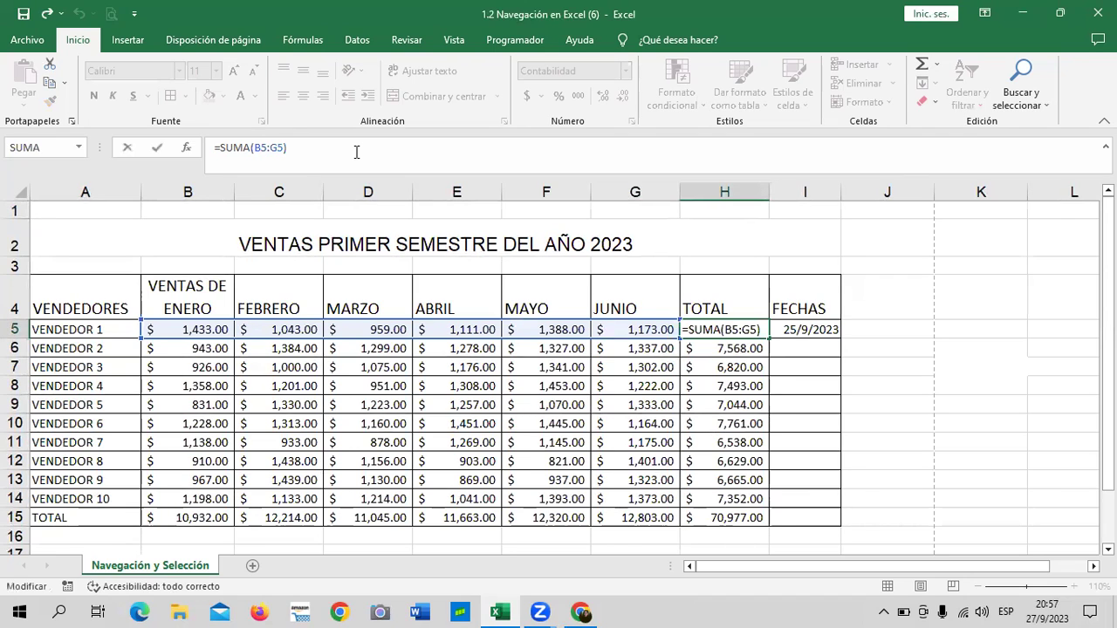
{"action": "key", "text": "Return"}
{"action": "left_click", "coordinate": [714, 423]}
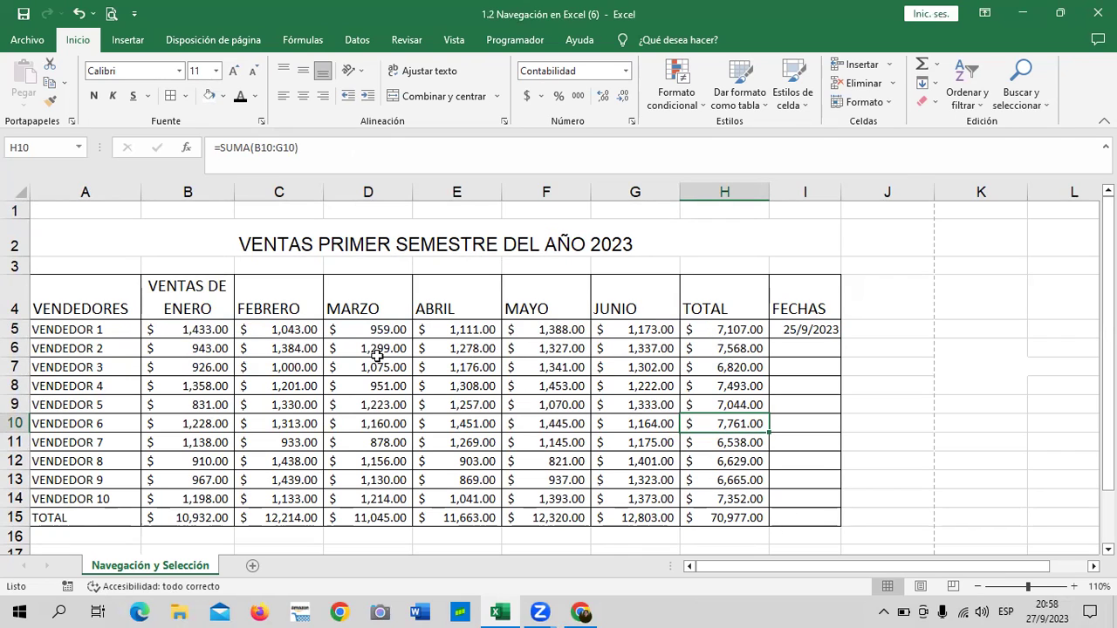
{"action": "left_click", "coordinate": [190, 516]}
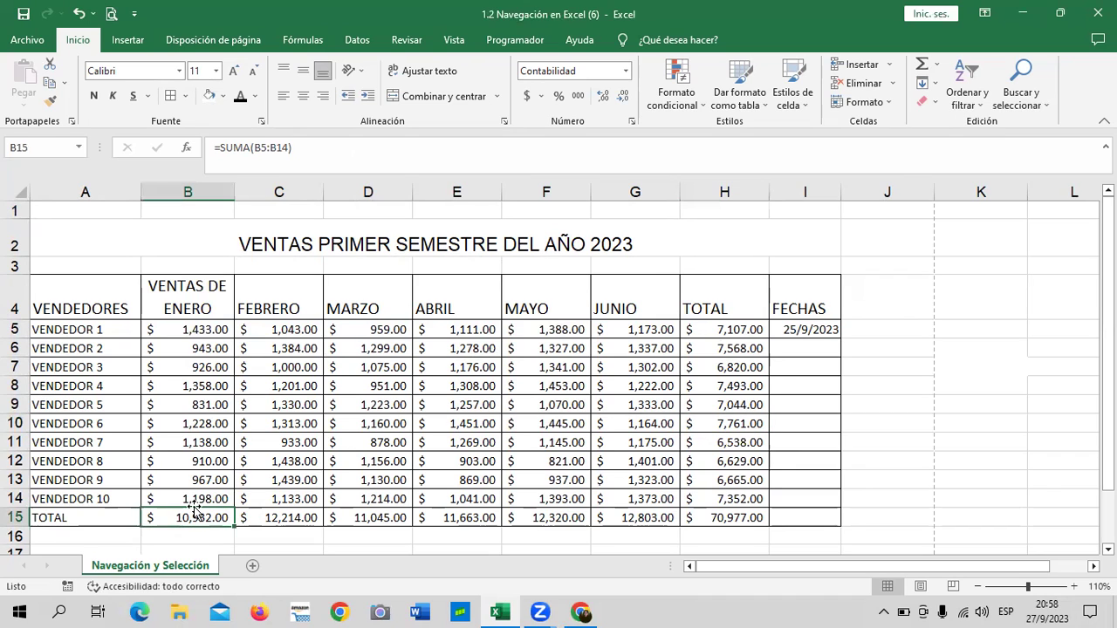
{"action": "left_click", "coordinate": [391, 148]}
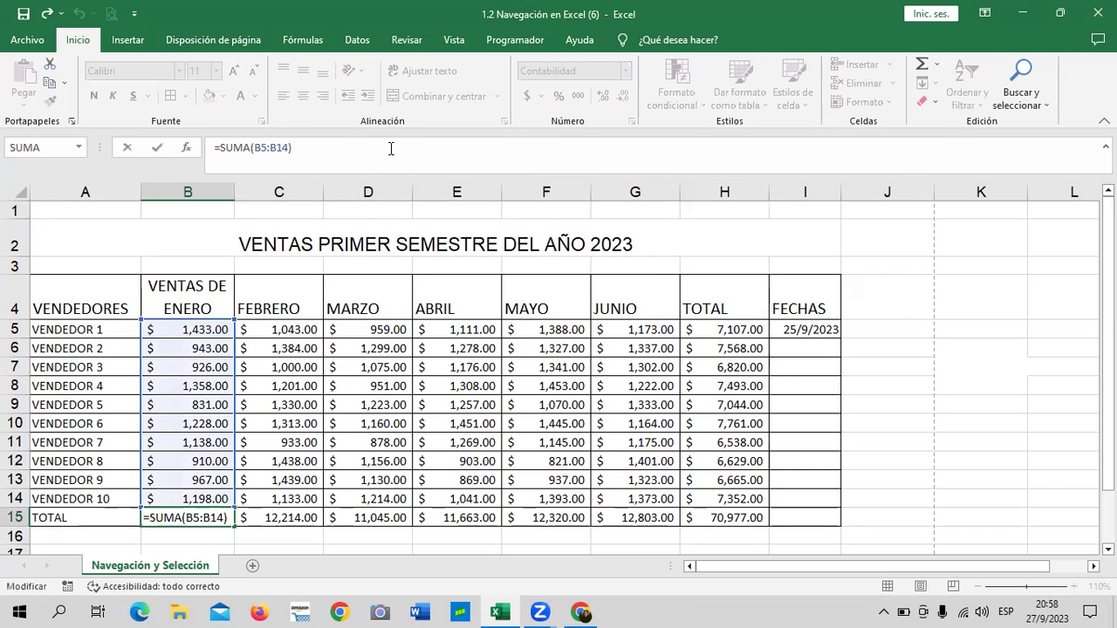
{"action": "key", "text": "Return"}
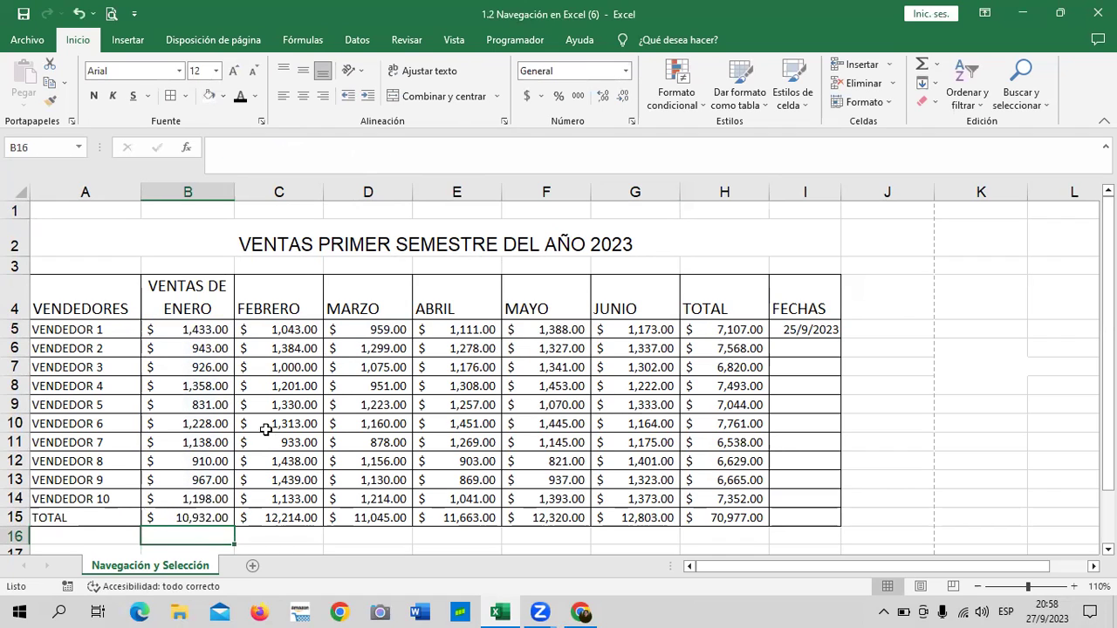
{"action": "left_click", "coordinate": [266, 517]}
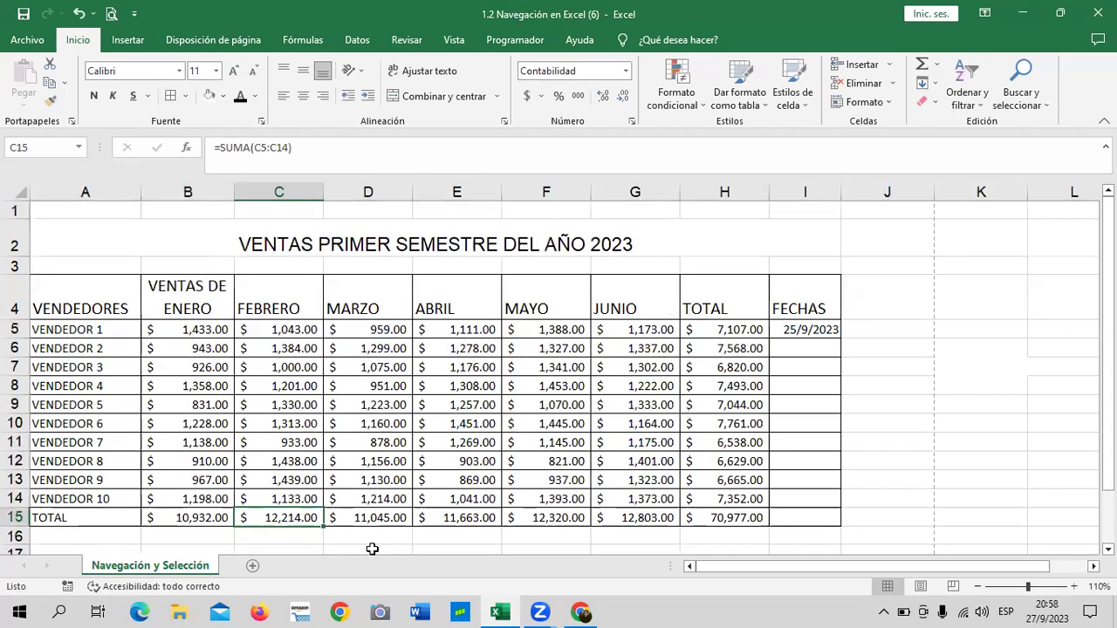
{"action": "left_click", "coordinate": [373, 518]}
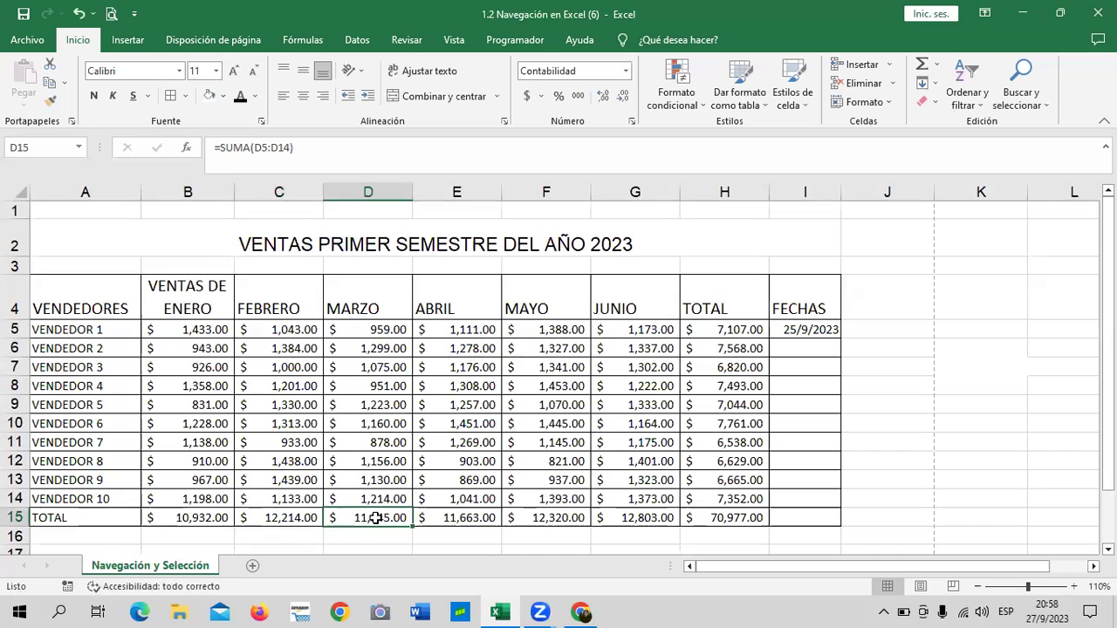
{"action": "left_click", "coordinate": [324, 150]}
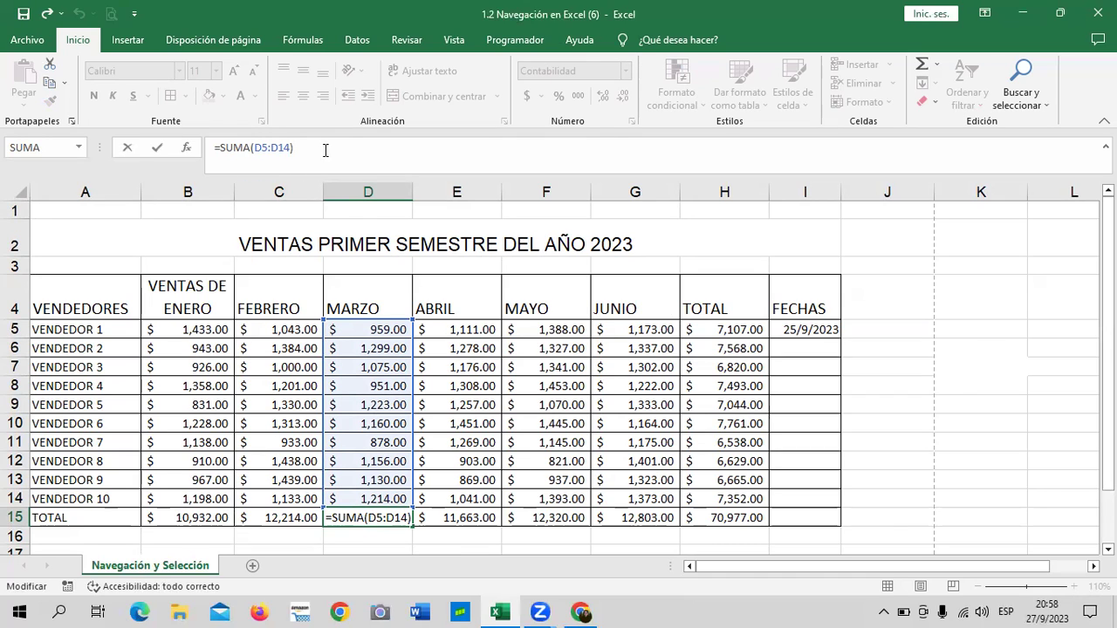
{"action": "key", "text": "Return"}
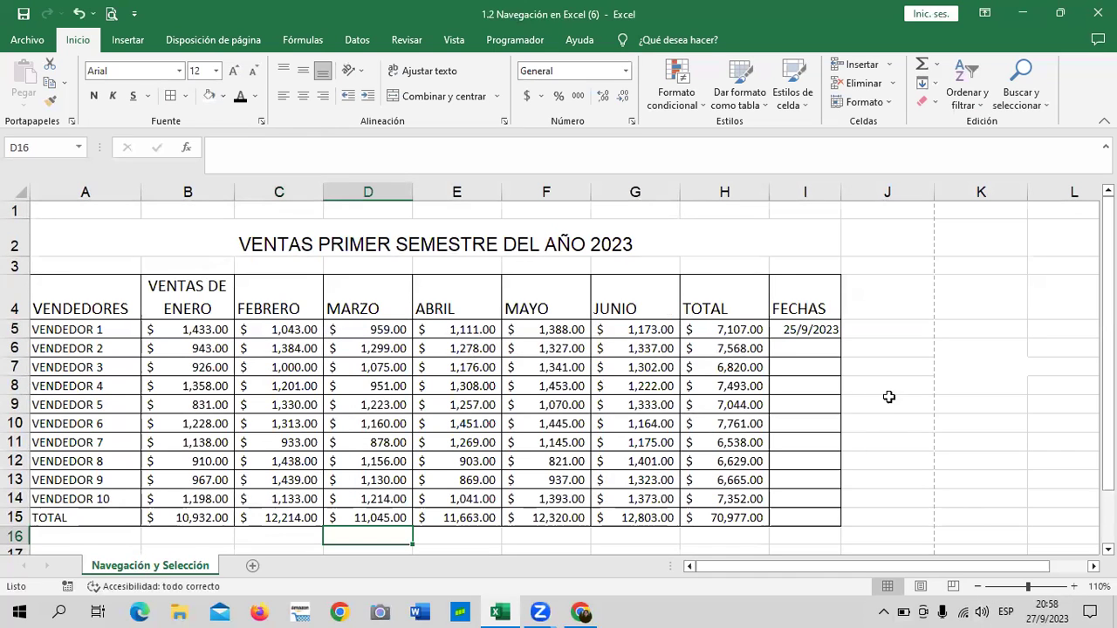
Inspect the =SUMA vendor-total formulas in H5 and H8, confirming each unchanged.
{"action": "left_click", "coordinate": [751, 329]}
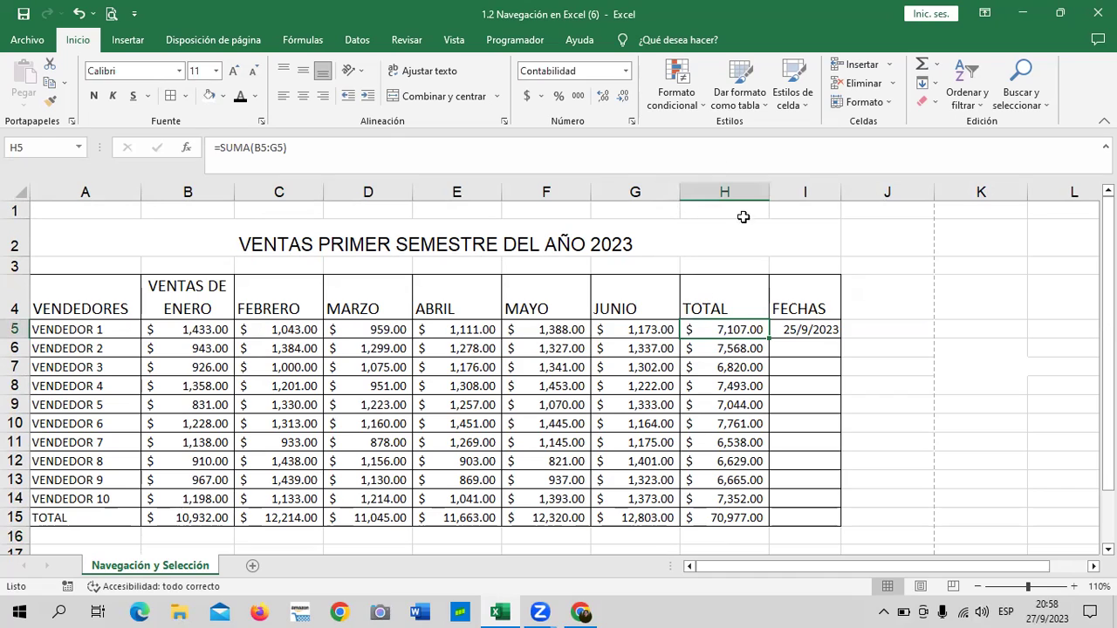
{"action": "left_click", "coordinate": [559, 155]}
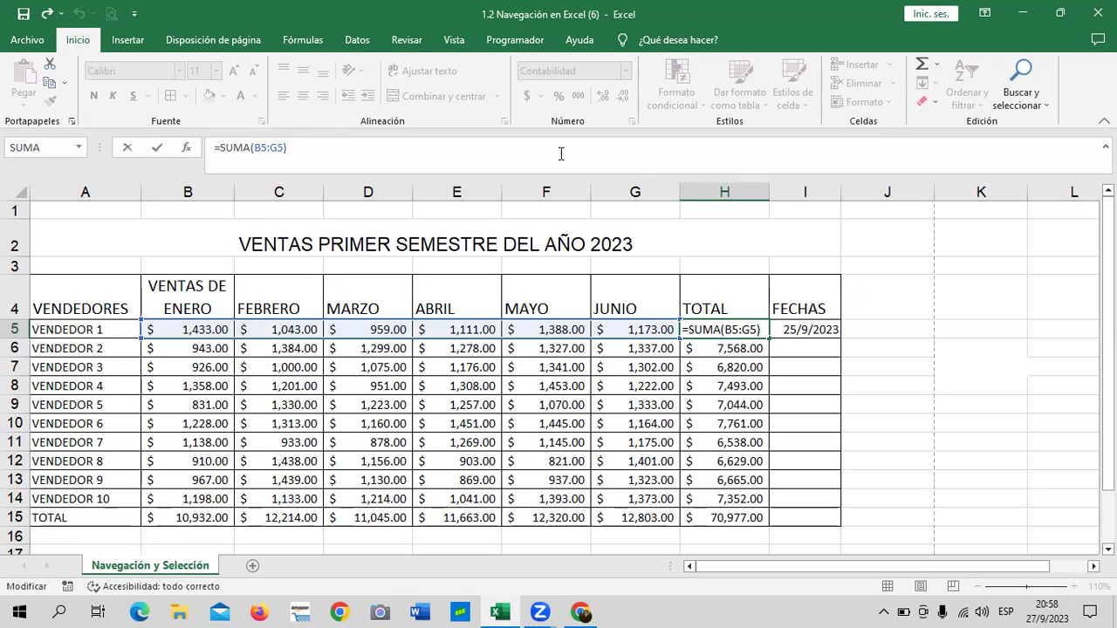
{"action": "key", "text": "Return"}
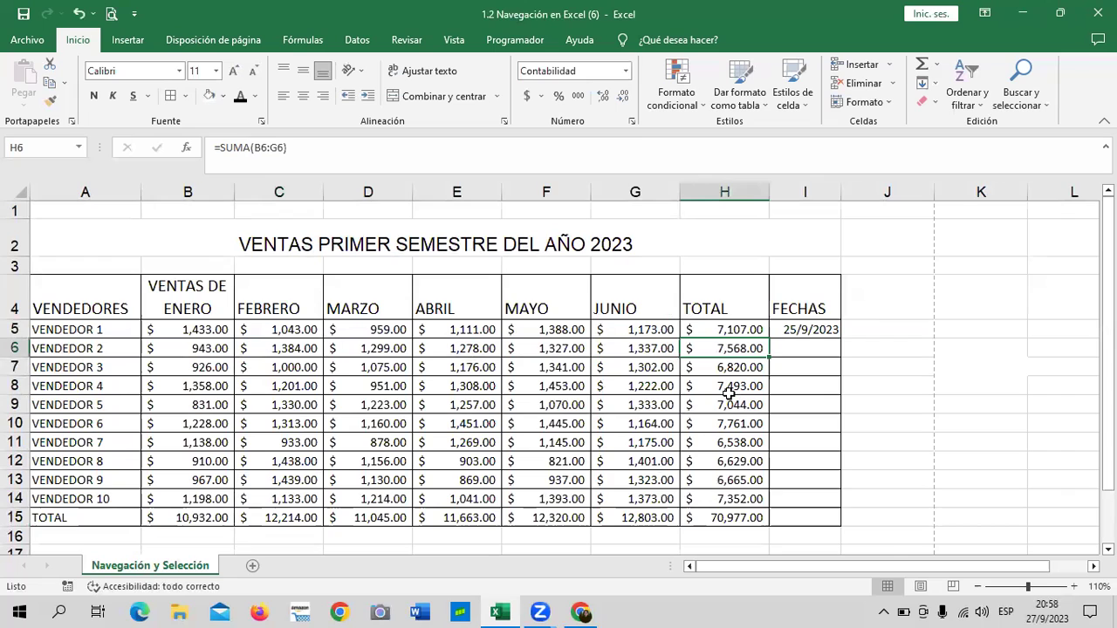
{"action": "left_click", "coordinate": [728, 390]}
{"action": "left_click", "coordinate": [472, 154]}
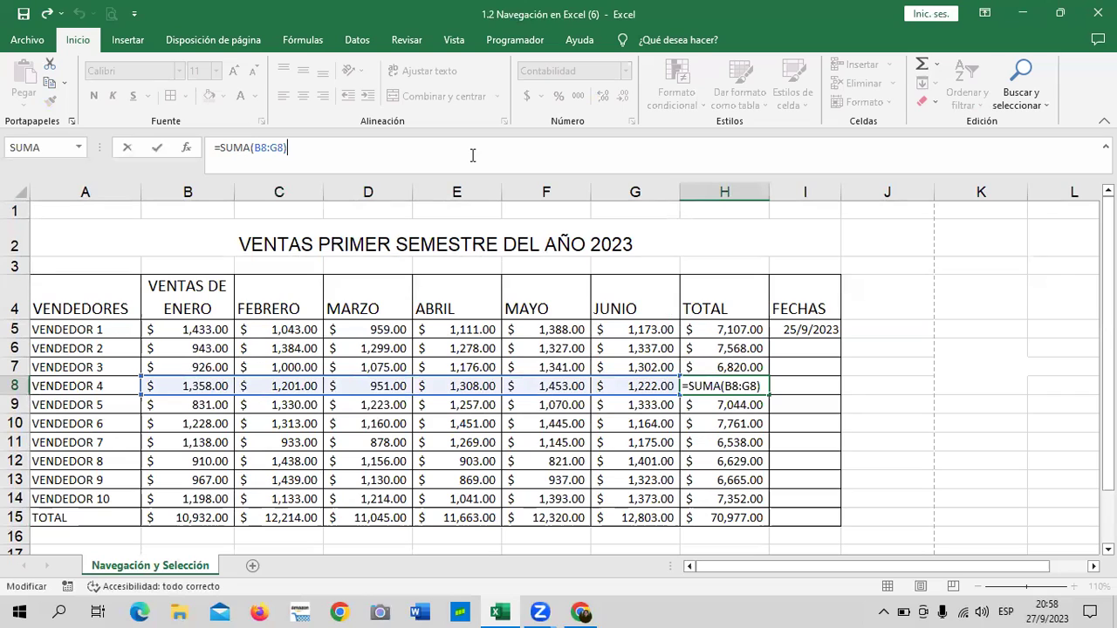
{"action": "key", "text": "Return"}
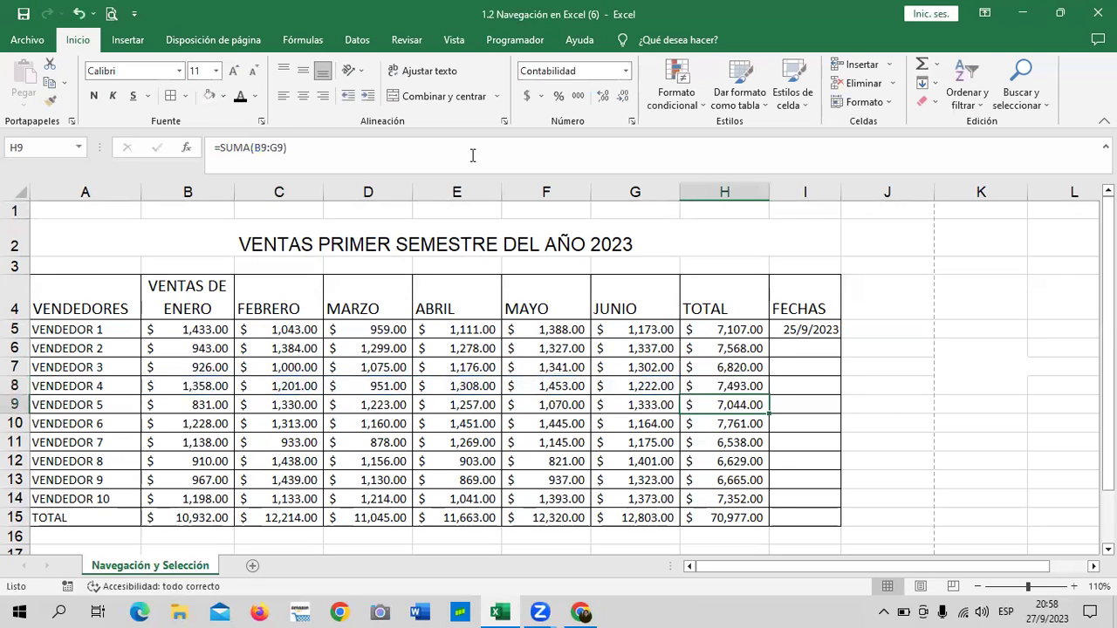
{"action": "left_click", "coordinate": [734, 329]}
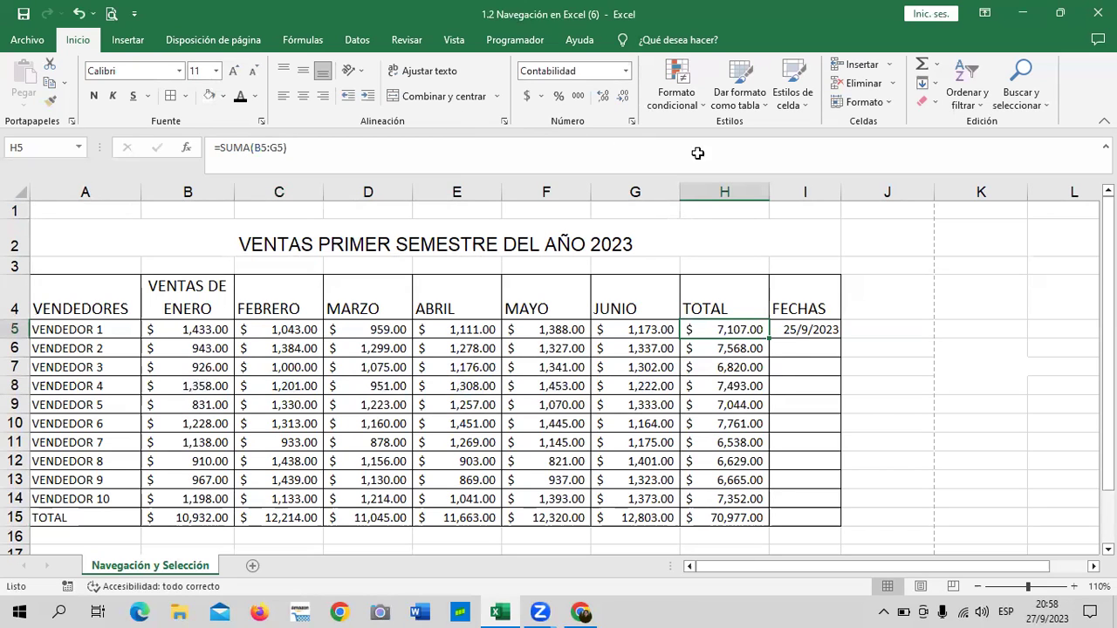
{"action": "left_click", "coordinate": [322, 150]}
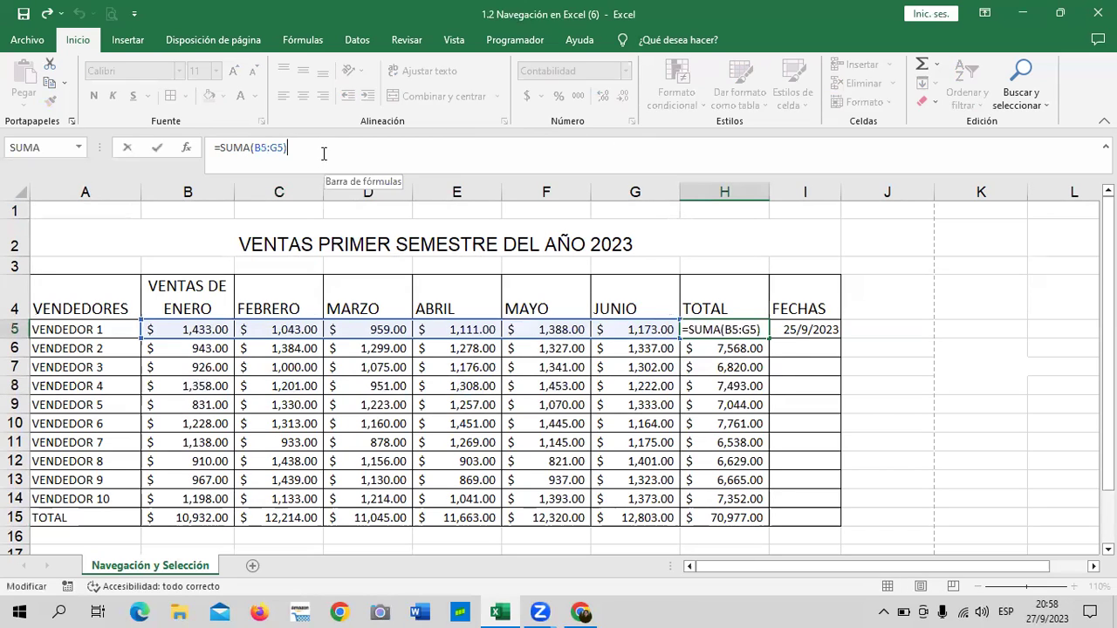
{"action": "key", "text": "Return"}
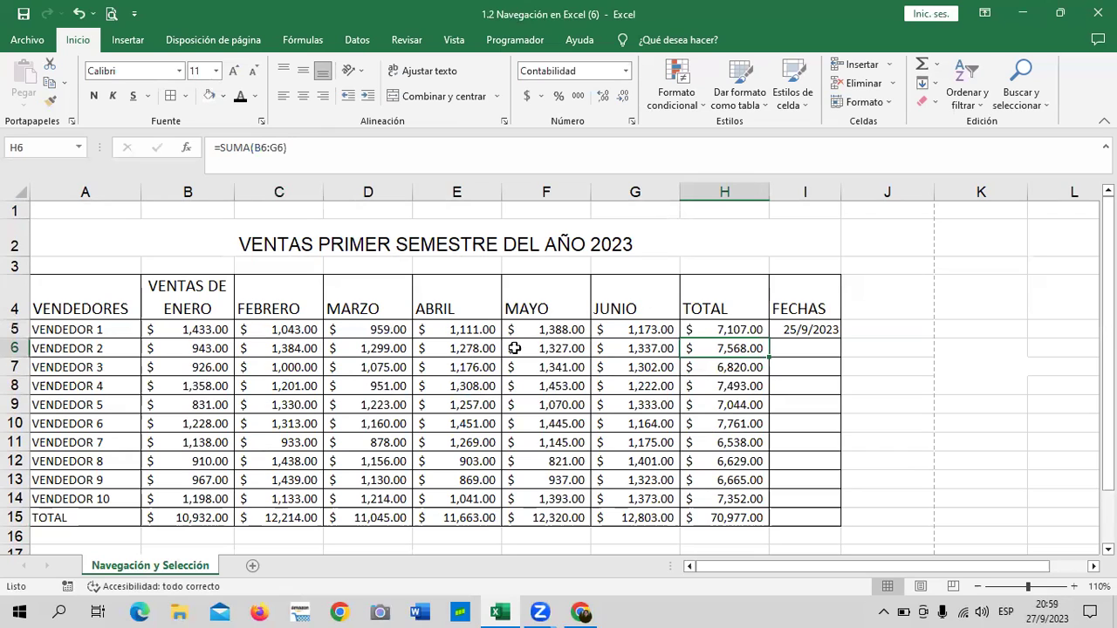
Recheck which cells the VENDEDOR 1 total adds and step down to the VENDEDOR 10 total.
{"action": "left_click", "coordinate": [718, 328]}
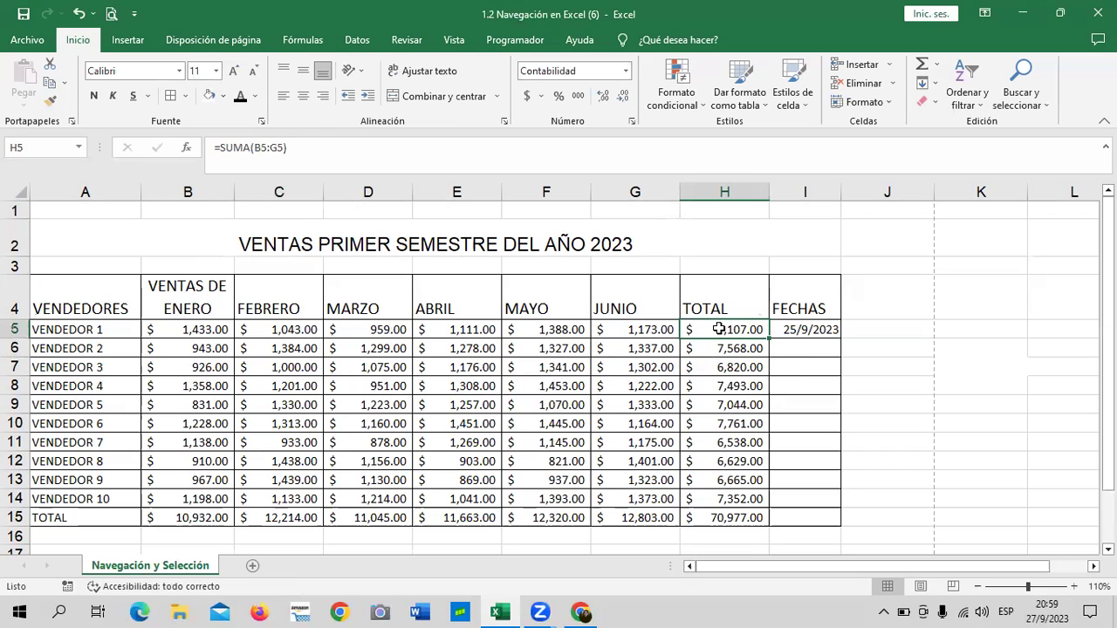
{"action": "left_click", "coordinate": [717, 422]}
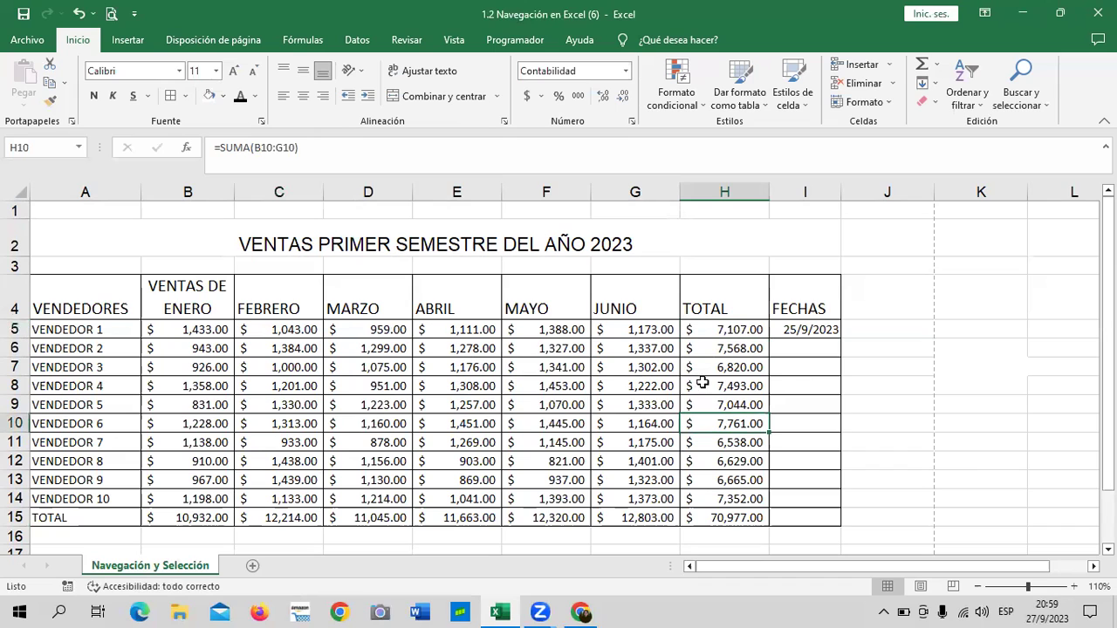
{"action": "left_click", "coordinate": [707, 329]}
{"action": "left_click", "coordinate": [353, 147]}
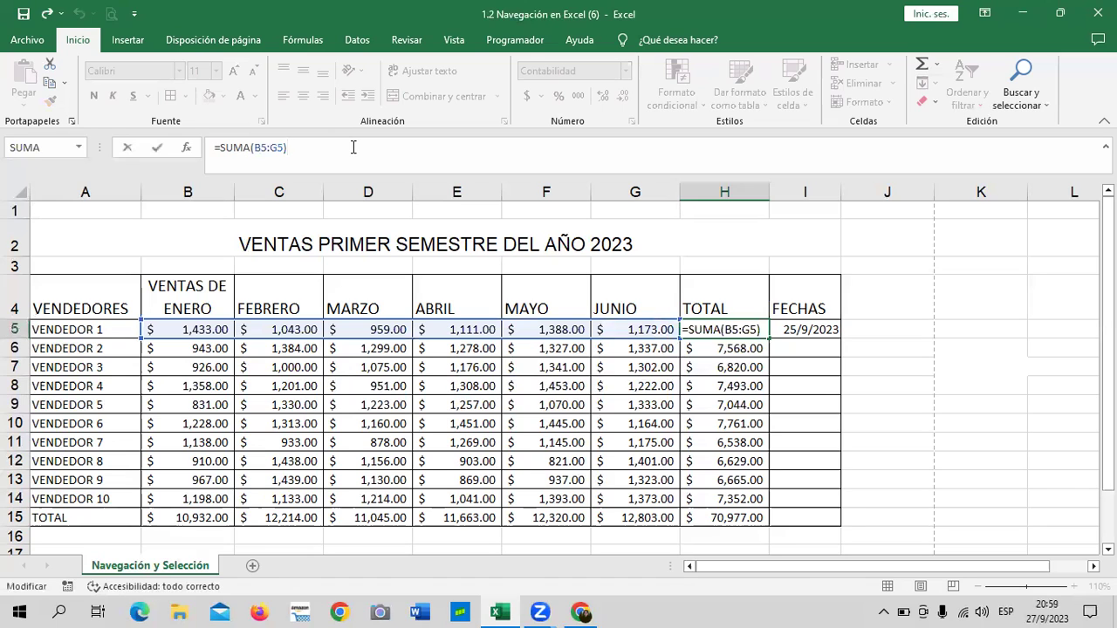
{"action": "key", "text": "Return"}
{"action": "key", "text": "Down"}
{"action": "key", "text": "Down"}
{"action": "key", "text": "Down"}
{"action": "key", "text": "Down"}
{"action": "key", "text": "Down"}
{"action": "key", "text": "Down"}
{"action": "key", "text": "Down"}
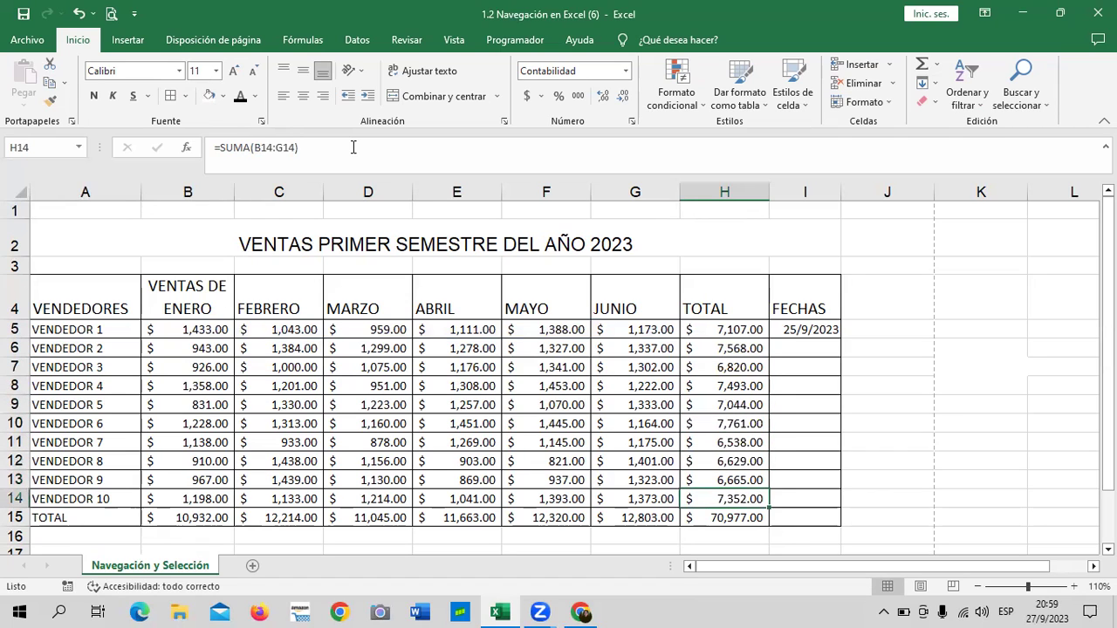
{"action": "key", "text": "Down"}
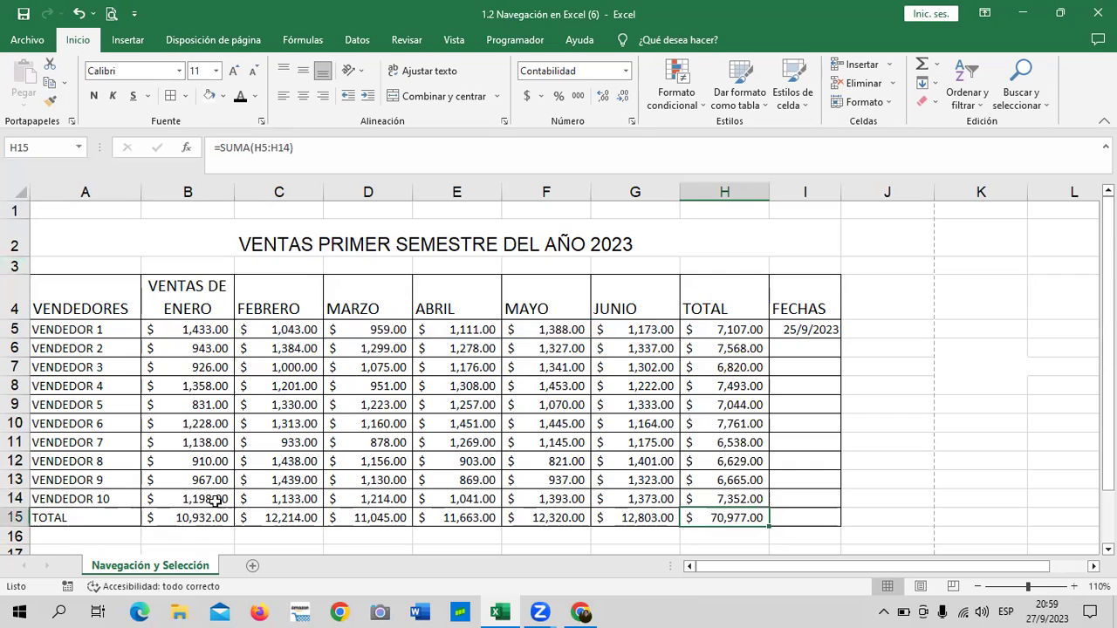
Check the monthly totals B15–G15 and grand total H15, then return to the course in Chrome.
{"action": "left_click", "coordinate": [193, 517]}
{"action": "left_click", "coordinate": [270, 517]}
{"action": "left_click", "coordinate": [363, 518]}
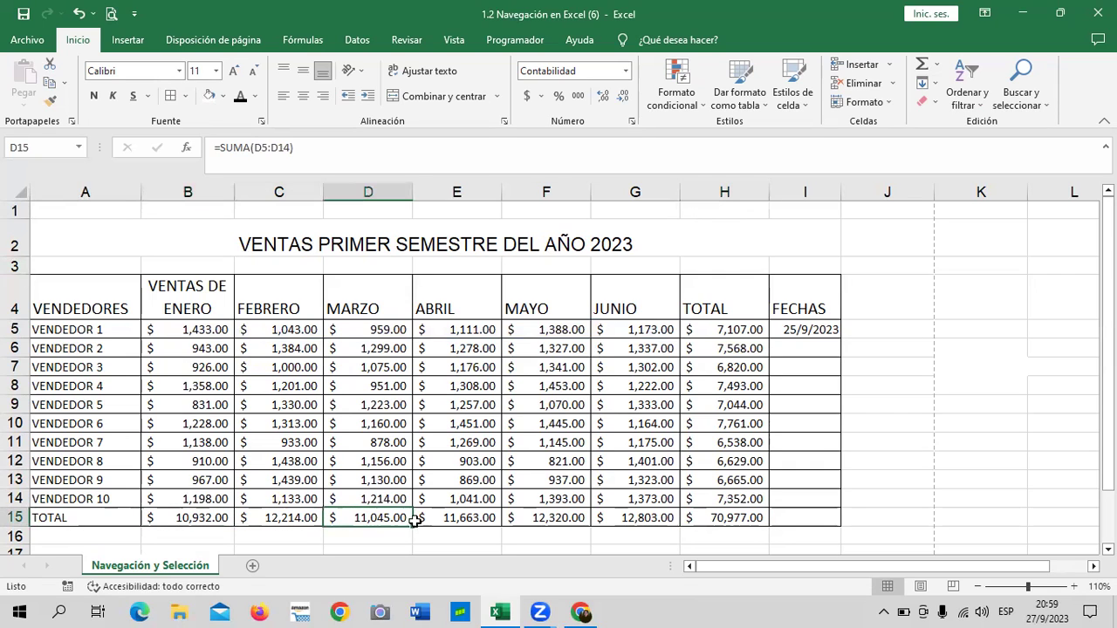
{"action": "left_click", "coordinate": [468, 522]}
{"action": "left_click", "coordinate": [540, 521]}
{"action": "left_click", "coordinate": [626, 520]}
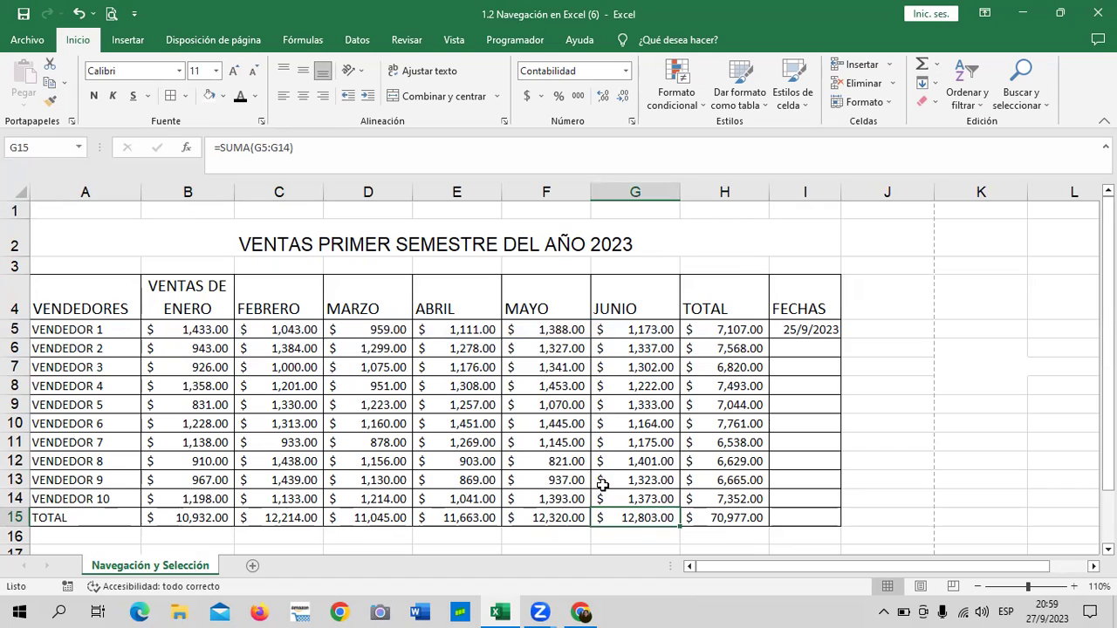
{"action": "left_click", "coordinate": [725, 520]}
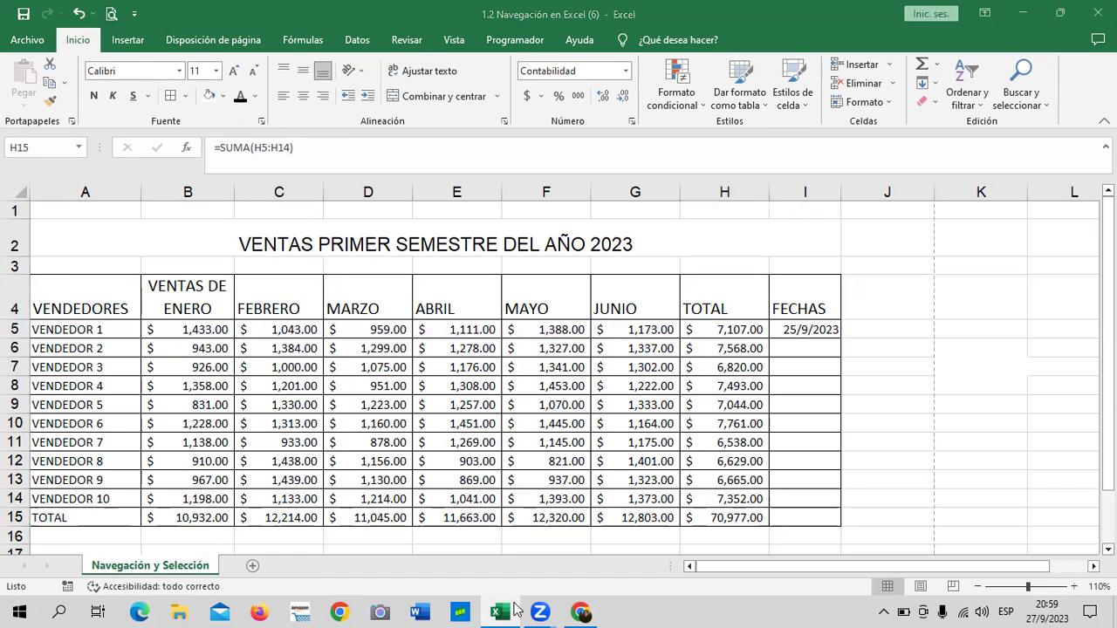
{"action": "left_click", "coordinate": [580, 613]}
{"action": "scroll", "coordinate": [386, 290], "scroll_direction": "up", "scroll_amount": 4}
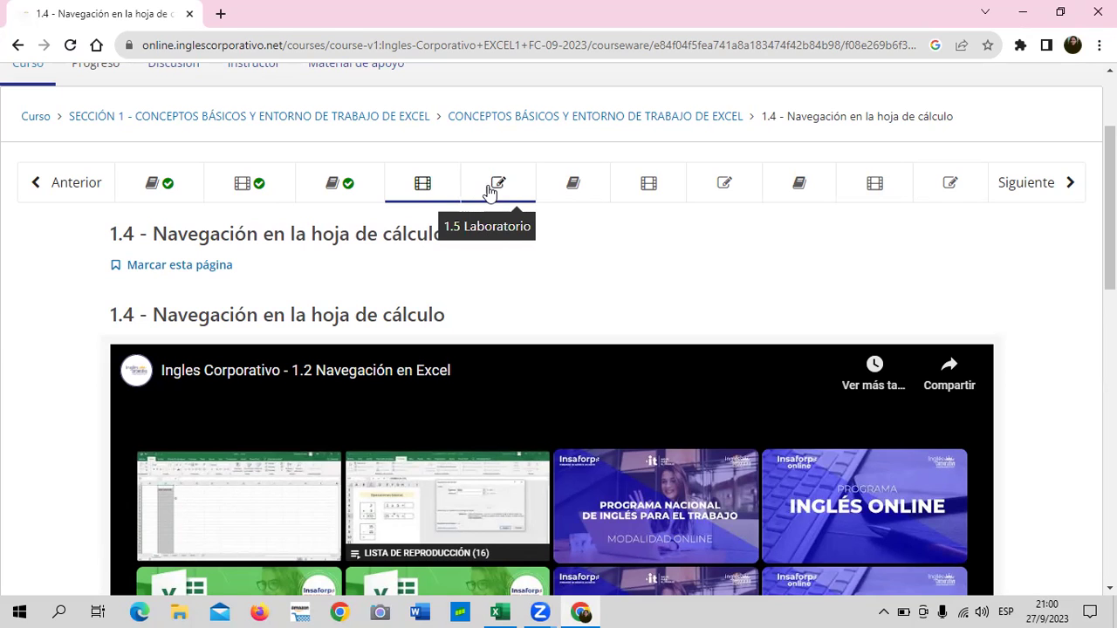
Open lesson 1.6 Objetivo de la lección, read down its Formato de celdas slides, then return to the top.
{"action": "left_click", "coordinate": [558, 189]}
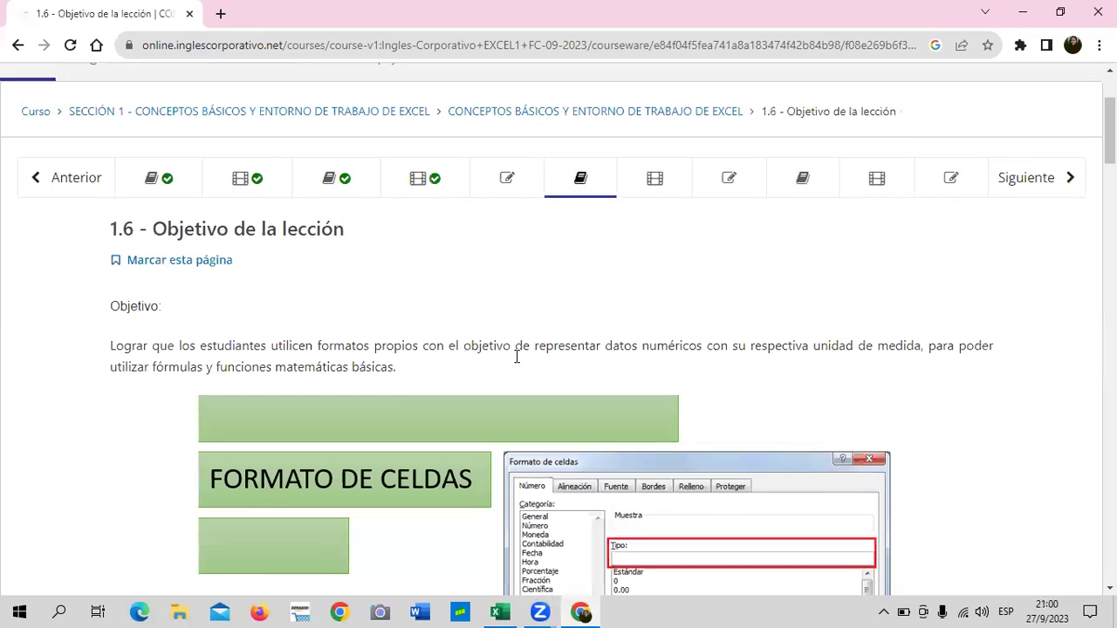
{"action": "scroll", "coordinate": [515, 352], "scroll_direction": "down", "scroll_amount": 2}
{"action": "scroll", "coordinate": [518, 361], "scroll_direction": "down", "scroll_amount": 2}
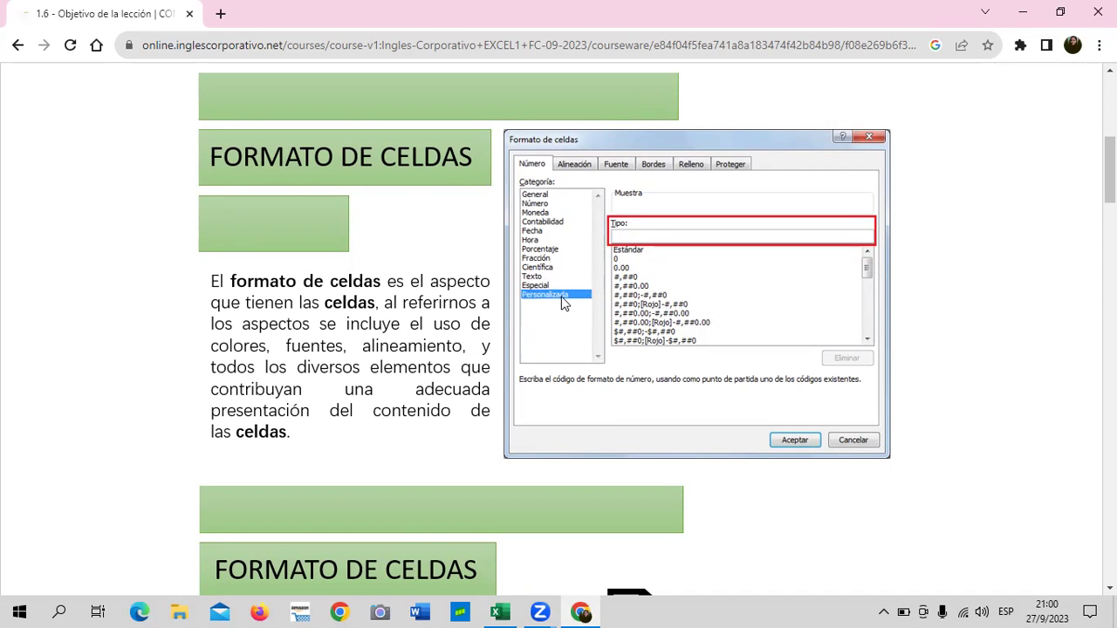
{"action": "scroll", "coordinate": [559, 300], "scroll_direction": "down", "scroll_amount": 5}
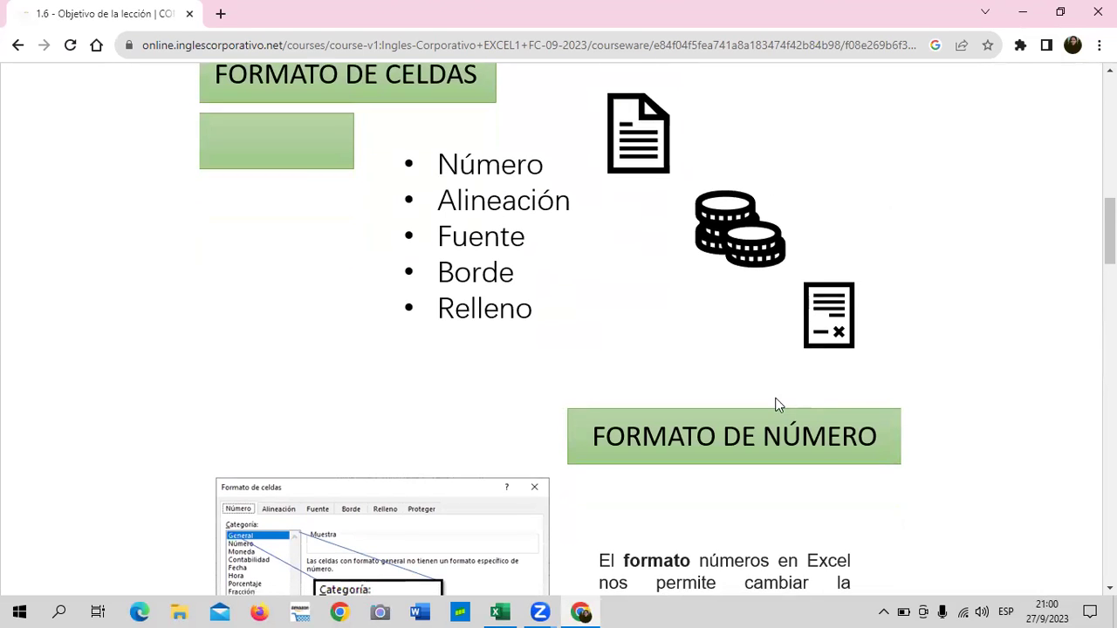
{"action": "scroll", "coordinate": [698, 402], "scroll_direction": "down", "scroll_amount": 2}
{"action": "scroll", "coordinate": [488, 392], "scroll_direction": "down", "scroll_amount": 2}
{"action": "scroll", "coordinate": [488, 392], "scroll_direction": "down", "scroll_amount": 3}
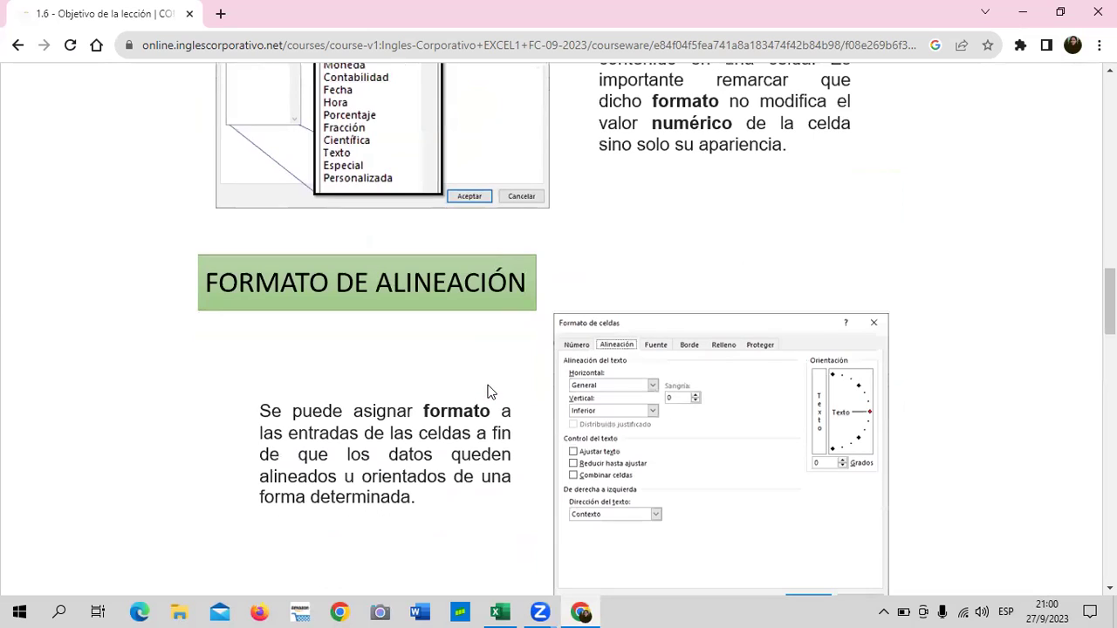
{"action": "scroll", "coordinate": [608, 433], "scroll_direction": "down", "scroll_amount": 3}
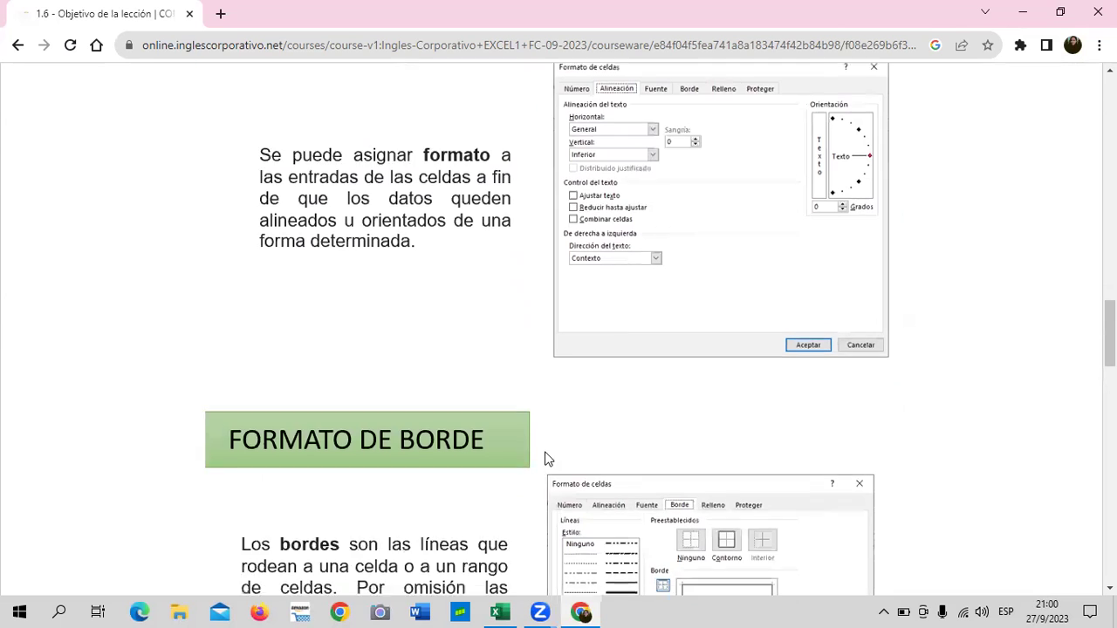
{"action": "scroll", "coordinate": [546, 456], "scroll_direction": "down", "scroll_amount": 2}
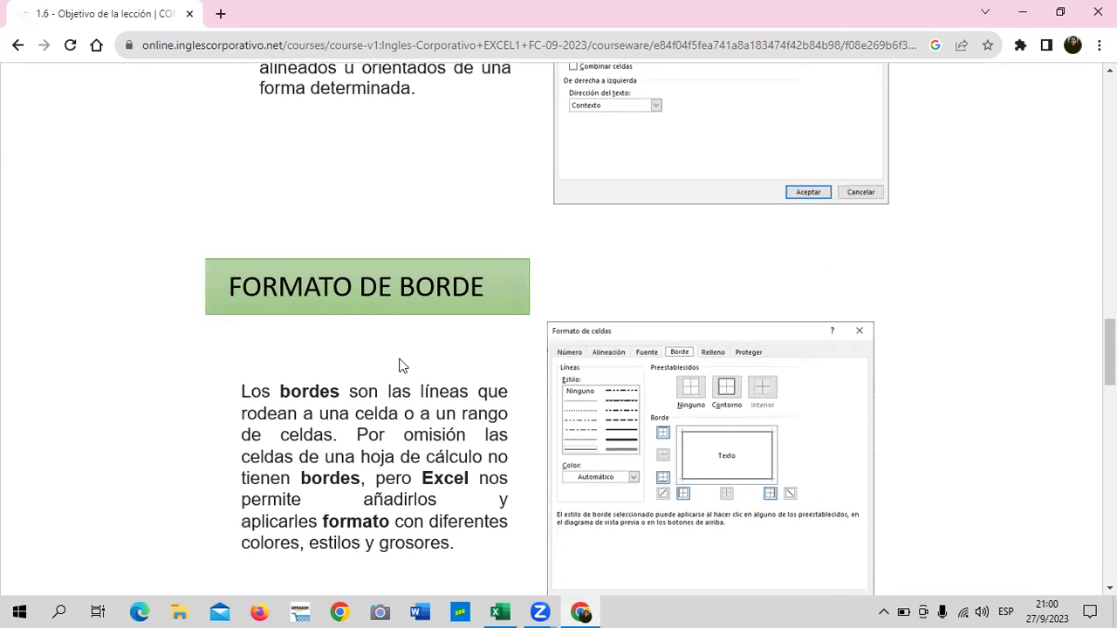
{"action": "scroll", "coordinate": [401, 366], "scroll_direction": "down", "scroll_amount": 3}
{"action": "scroll", "coordinate": [587, 331], "scroll_direction": "down", "scroll_amount": 3}
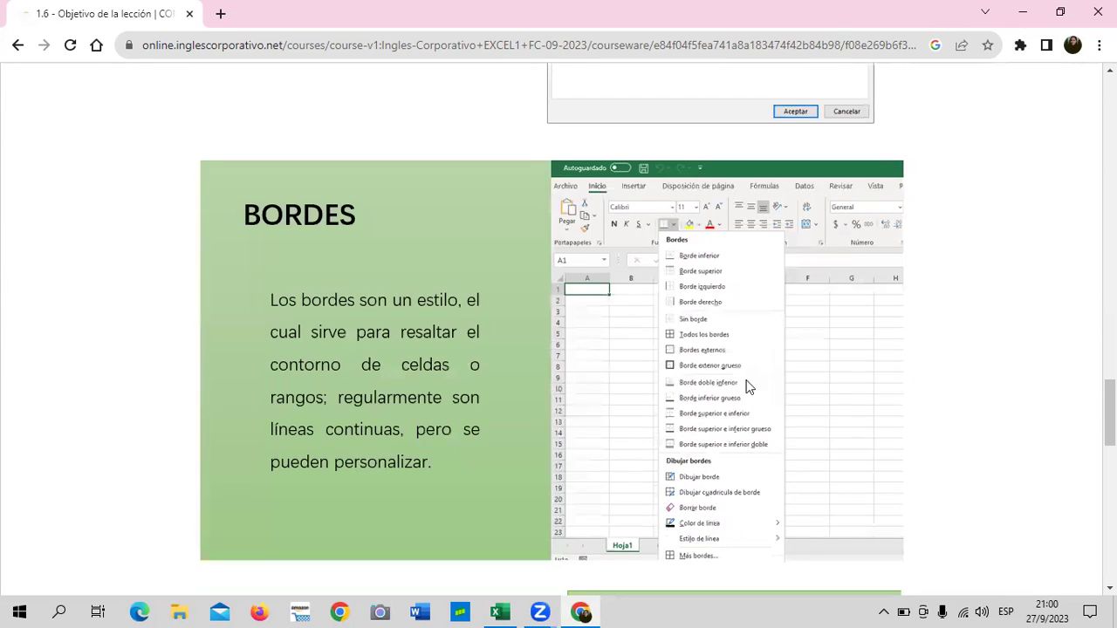
{"action": "scroll", "coordinate": [529, 471], "scroll_direction": "down", "scroll_amount": 3}
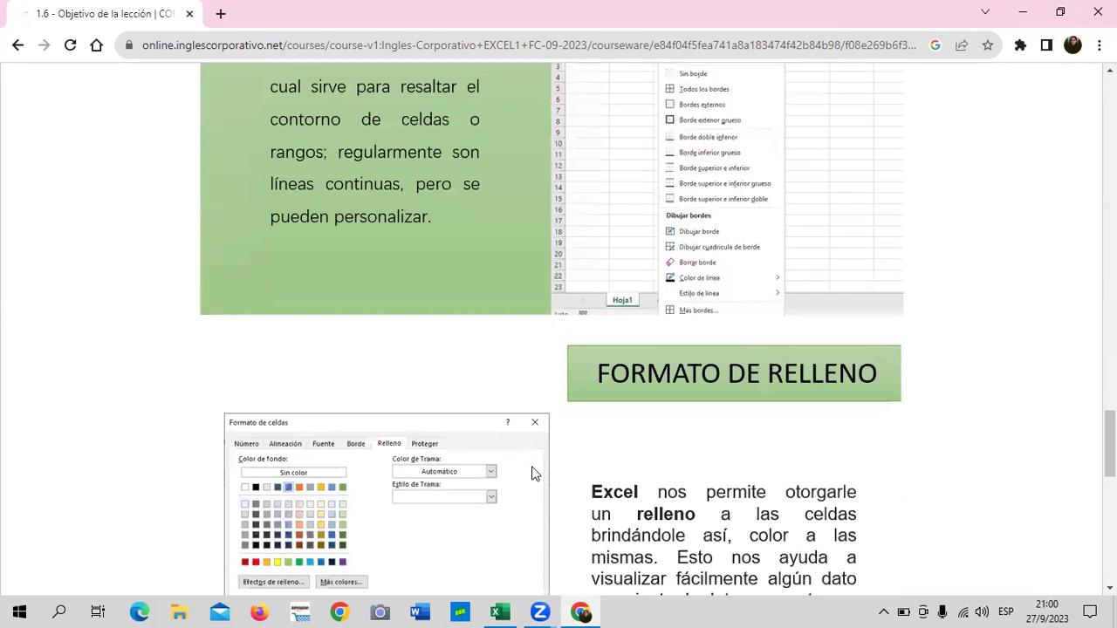
{"action": "scroll", "coordinate": [531, 469], "scroll_direction": "down", "scroll_amount": 3}
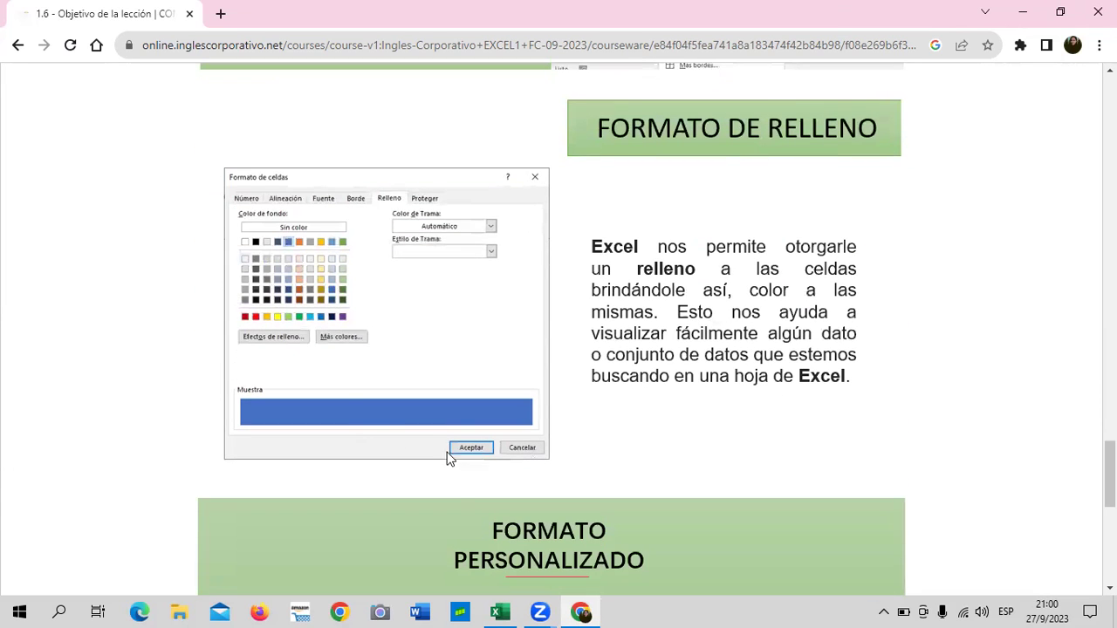
{"action": "scroll", "coordinate": [452, 462], "scroll_direction": "down", "scroll_amount": 3}
{"action": "scroll", "coordinate": [488, 478], "scroll_direction": "down", "scroll_amount": 3}
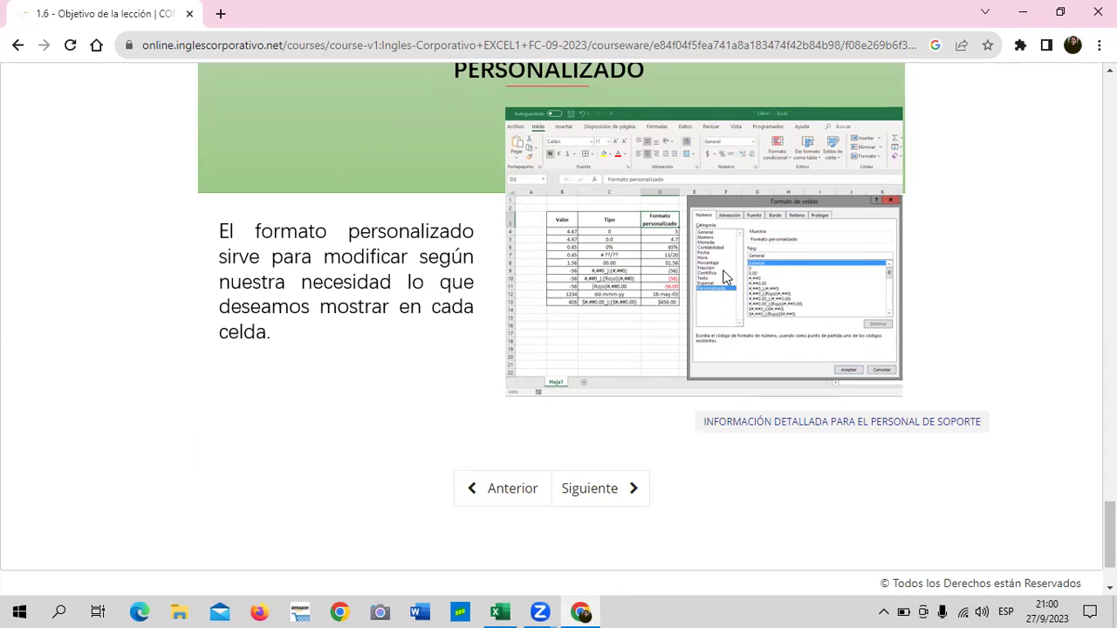
{"action": "scroll", "coordinate": [719, 307], "scroll_direction": "up", "scroll_amount": 3}
{"action": "scroll", "coordinate": [719, 305], "scroll_direction": "up", "scroll_amount": 2}
{"action": "scroll", "coordinate": [717, 309], "scroll_direction": "up", "scroll_amount": 1}
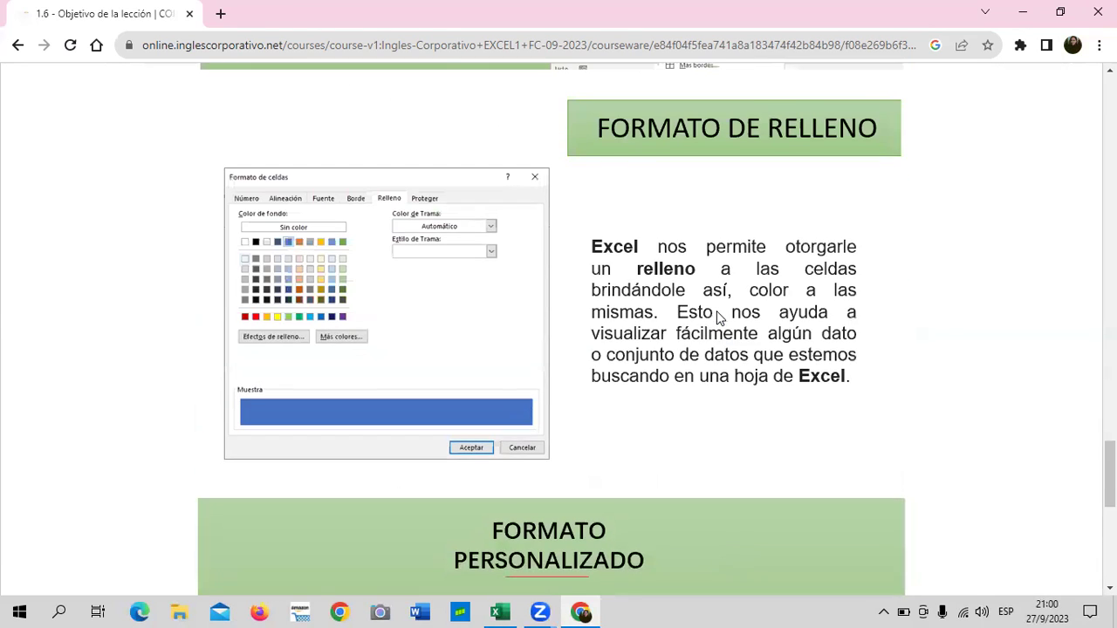
{"action": "scroll", "coordinate": [716, 311], "scroll_direction": "up", "scroll_amount": 3}
{"action": "scroll", "coordinate": [716, 311], "scroll_direction": "up", "scroll_amount": 3}
{"action": "scroll", "coordinate": [724, 288], "scroll_direction": "up", "scroll_amount": 3}
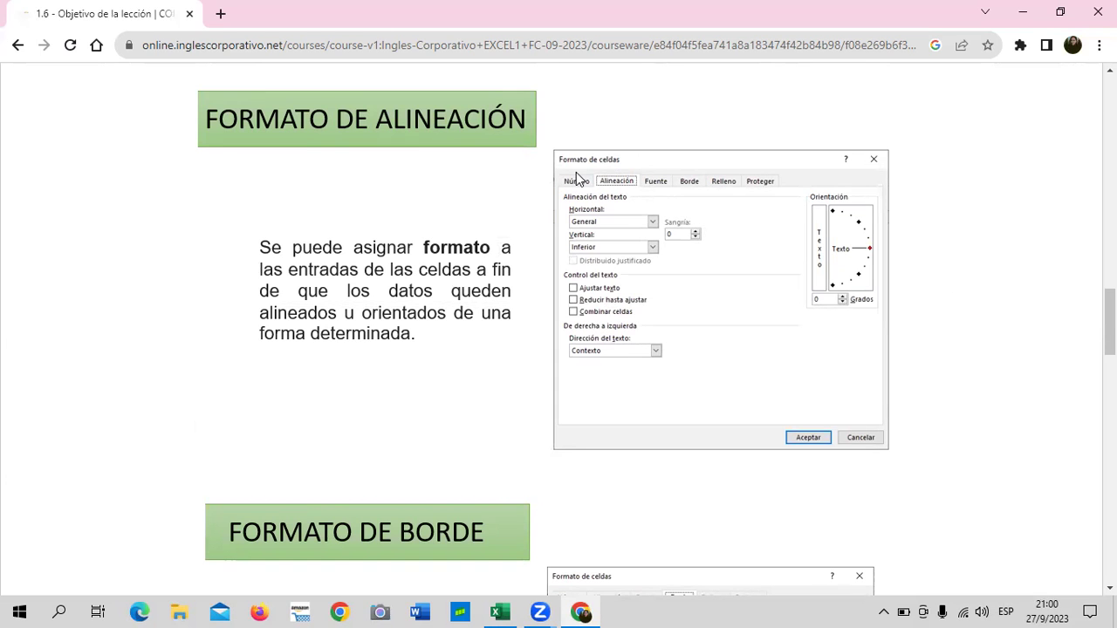
{"action": "scroll", "coordinate": [568, 219], "scroll_direction": "up", "scroll_amount": 1}
{"action": "scroll", "coordinate": [568, 219], "scroll_direction": "up", "scroll_amount": 3}
{"action": "scroll", "coordinate": [564, 236], "scroll_direction": "up", "scroll_amount": 5}
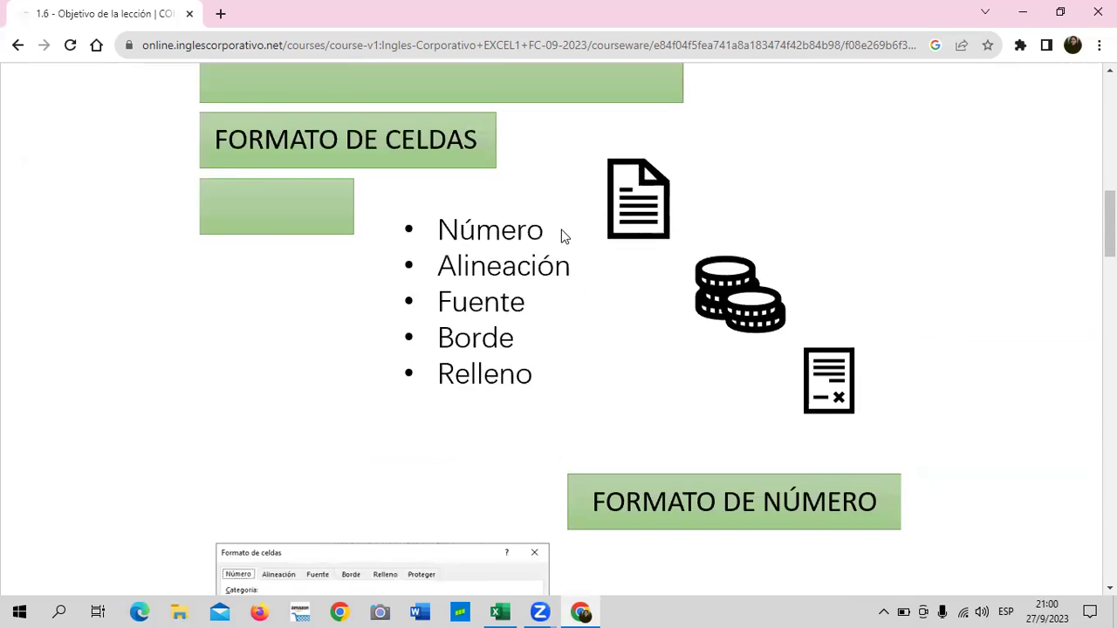
{"action": "scroll", "coordinate": [559, 234], "scroll_direction": "up", "scroll_amount": 5}
{"action": "scroll", "coordinate": [559, 234], "scroll_direction": "up", "scroll_amount": 5}
{"action": "scroll", "coordinate": [559, 236], "scroll_direction": "up", "scroll_amount": 2}
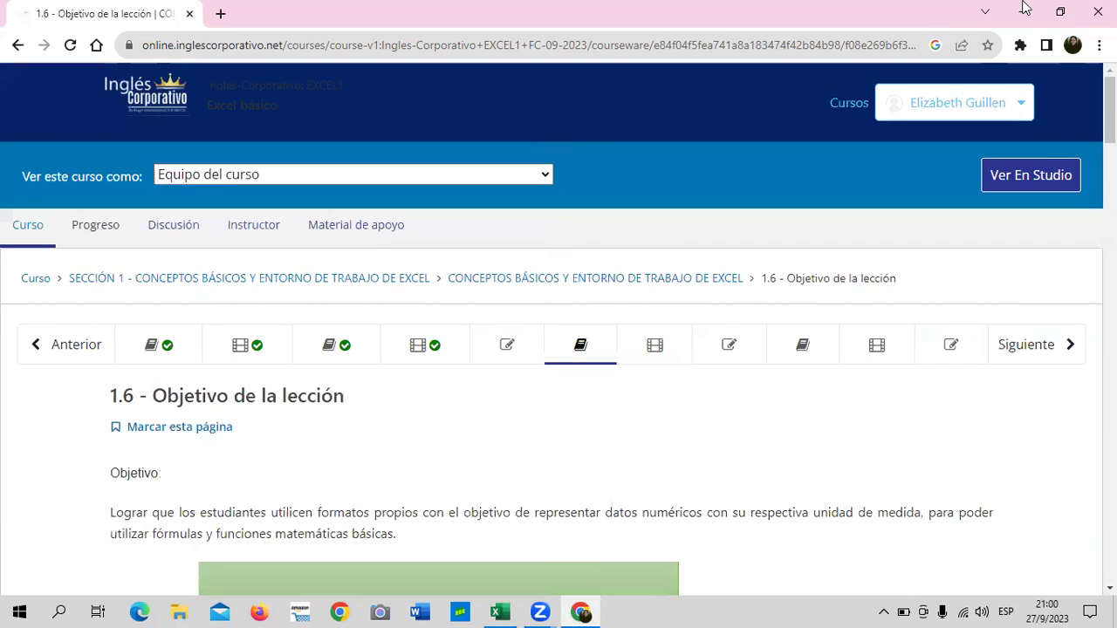